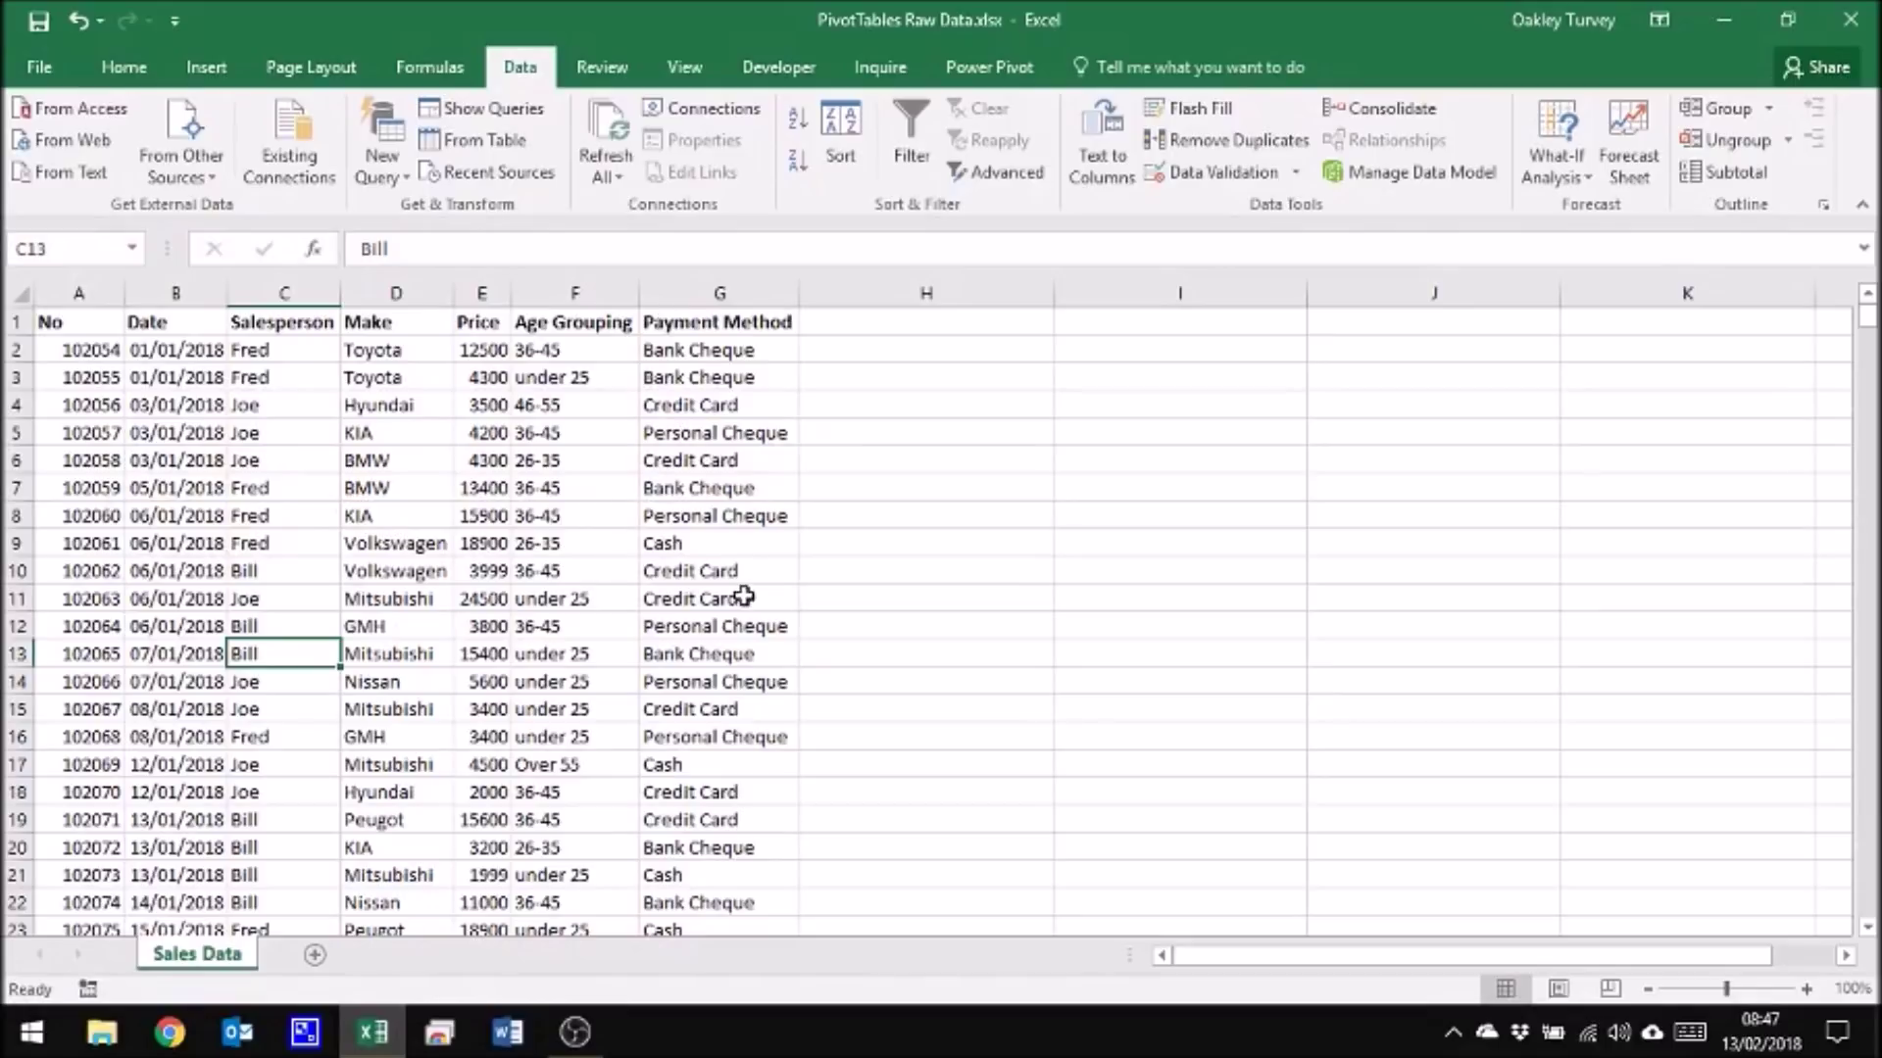
Step: Insert an empty row at row 167 of the sales data
scroll(347, 608, down, 20)
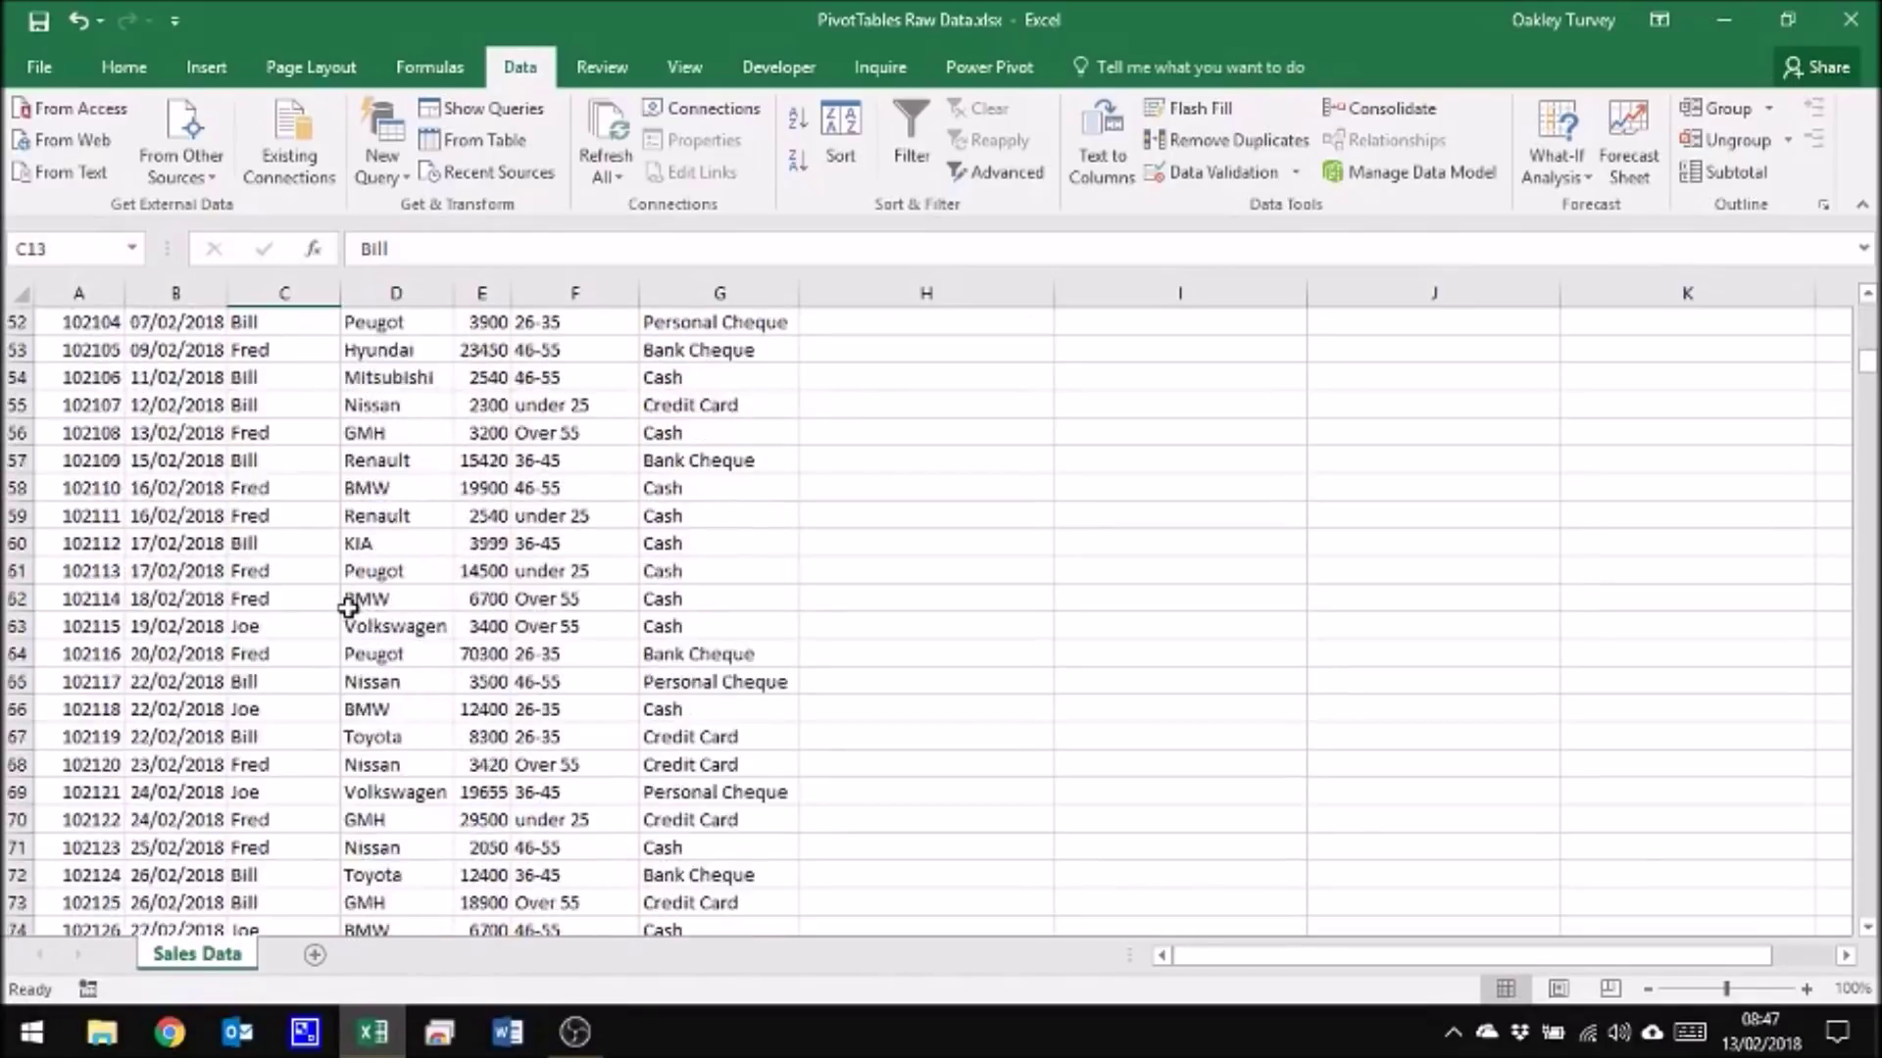
scroll(346, 607, down, 20)
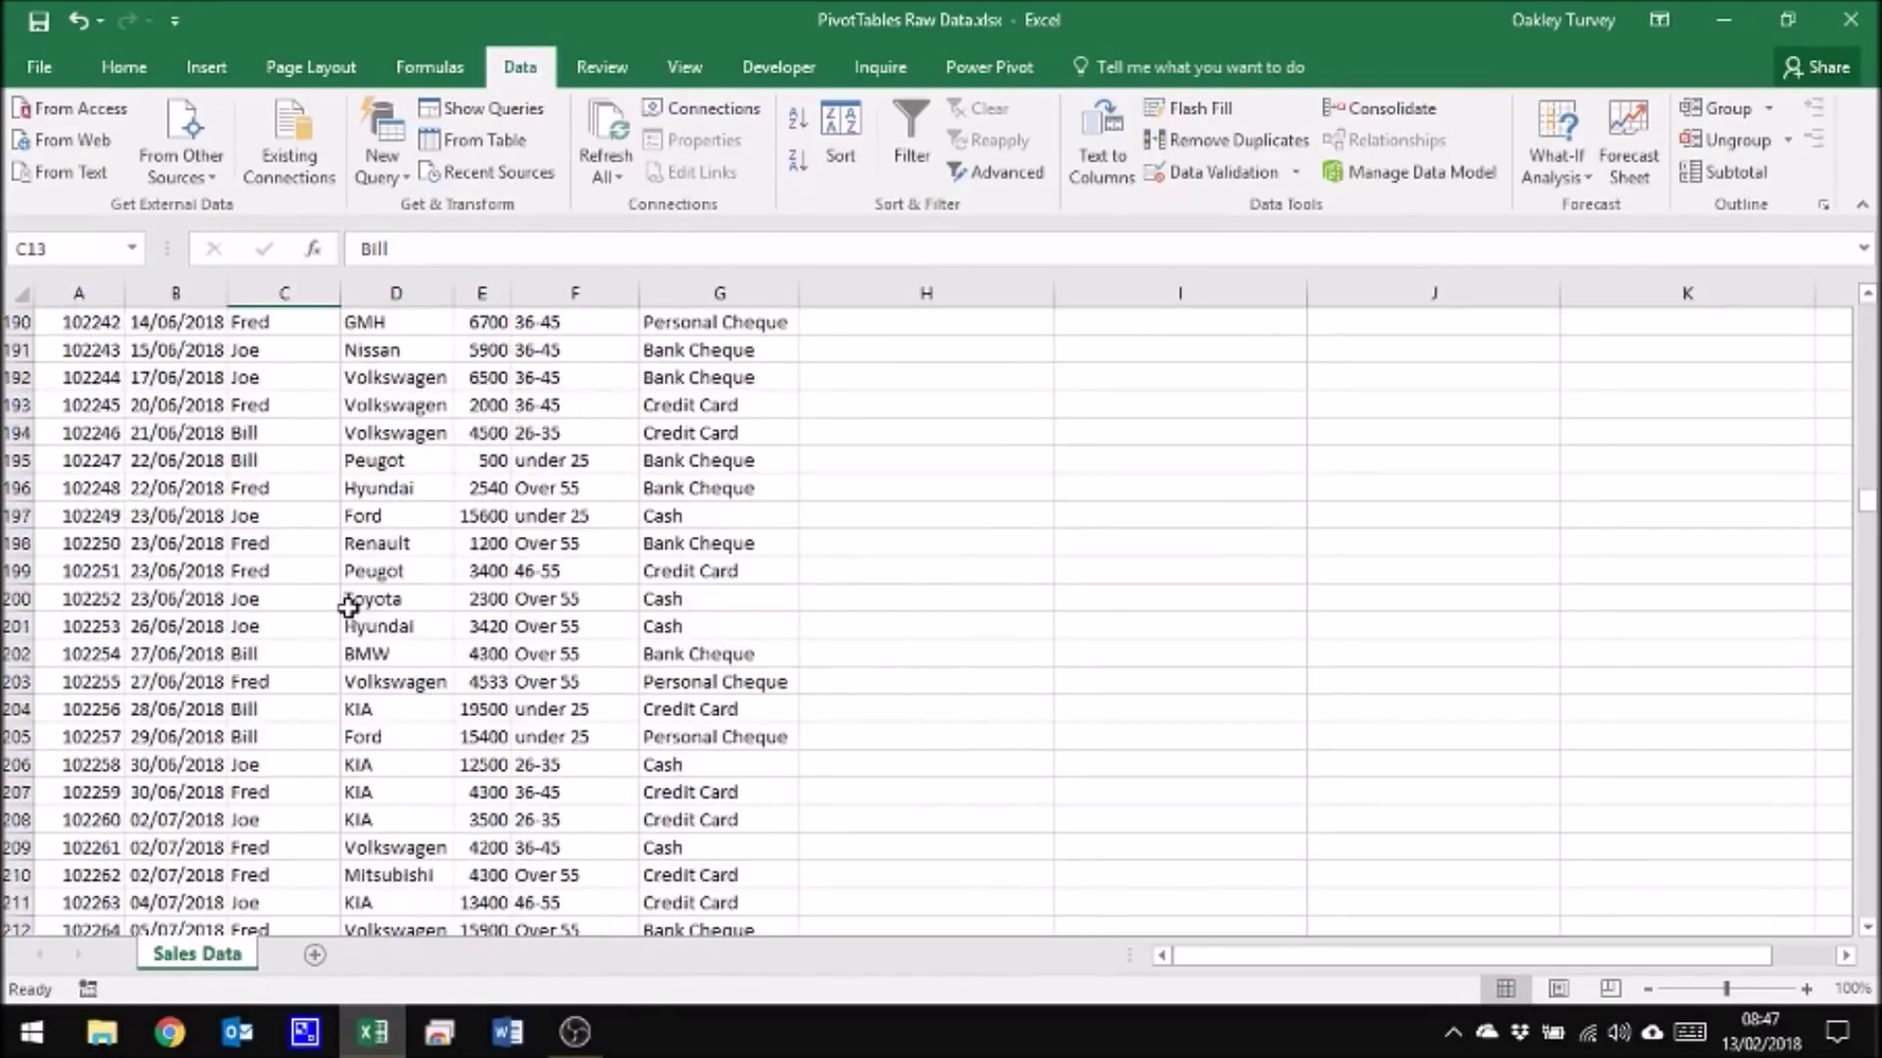
scroll(349, 608, up, 20)
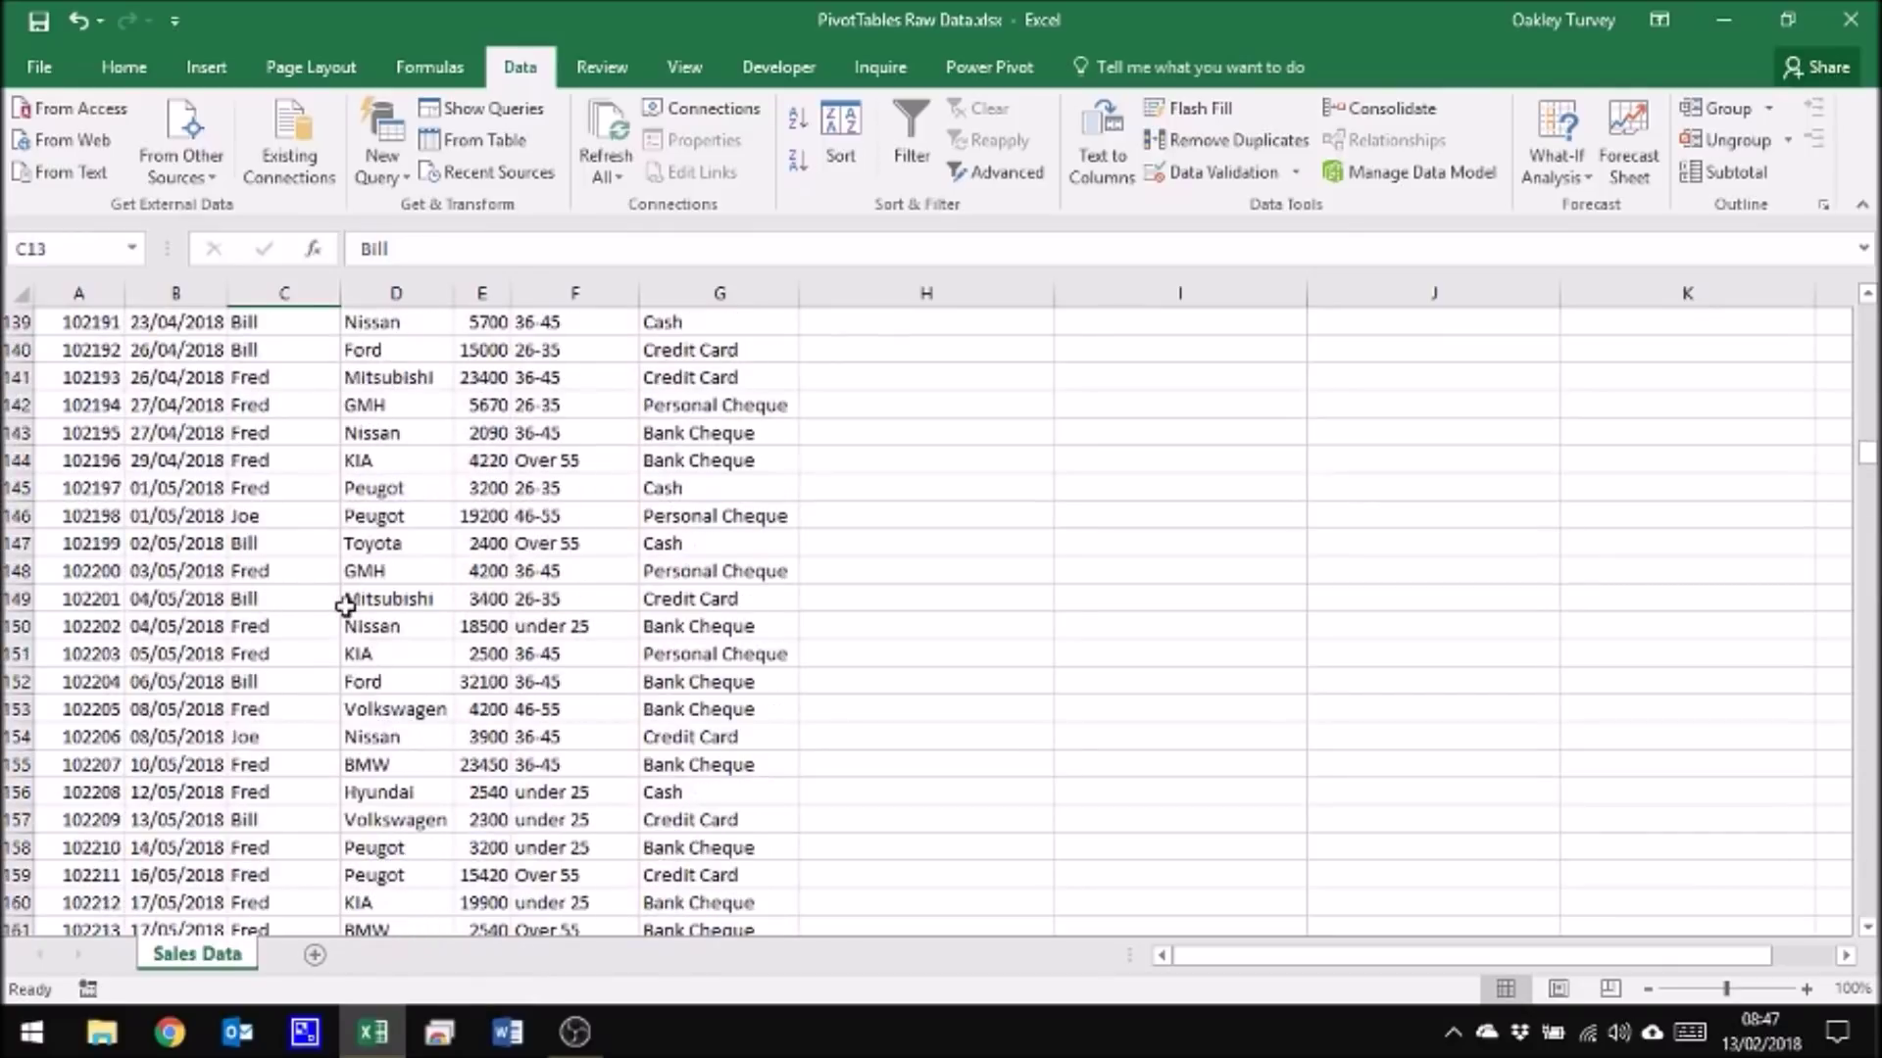
scroll(345, 606, up, 19)
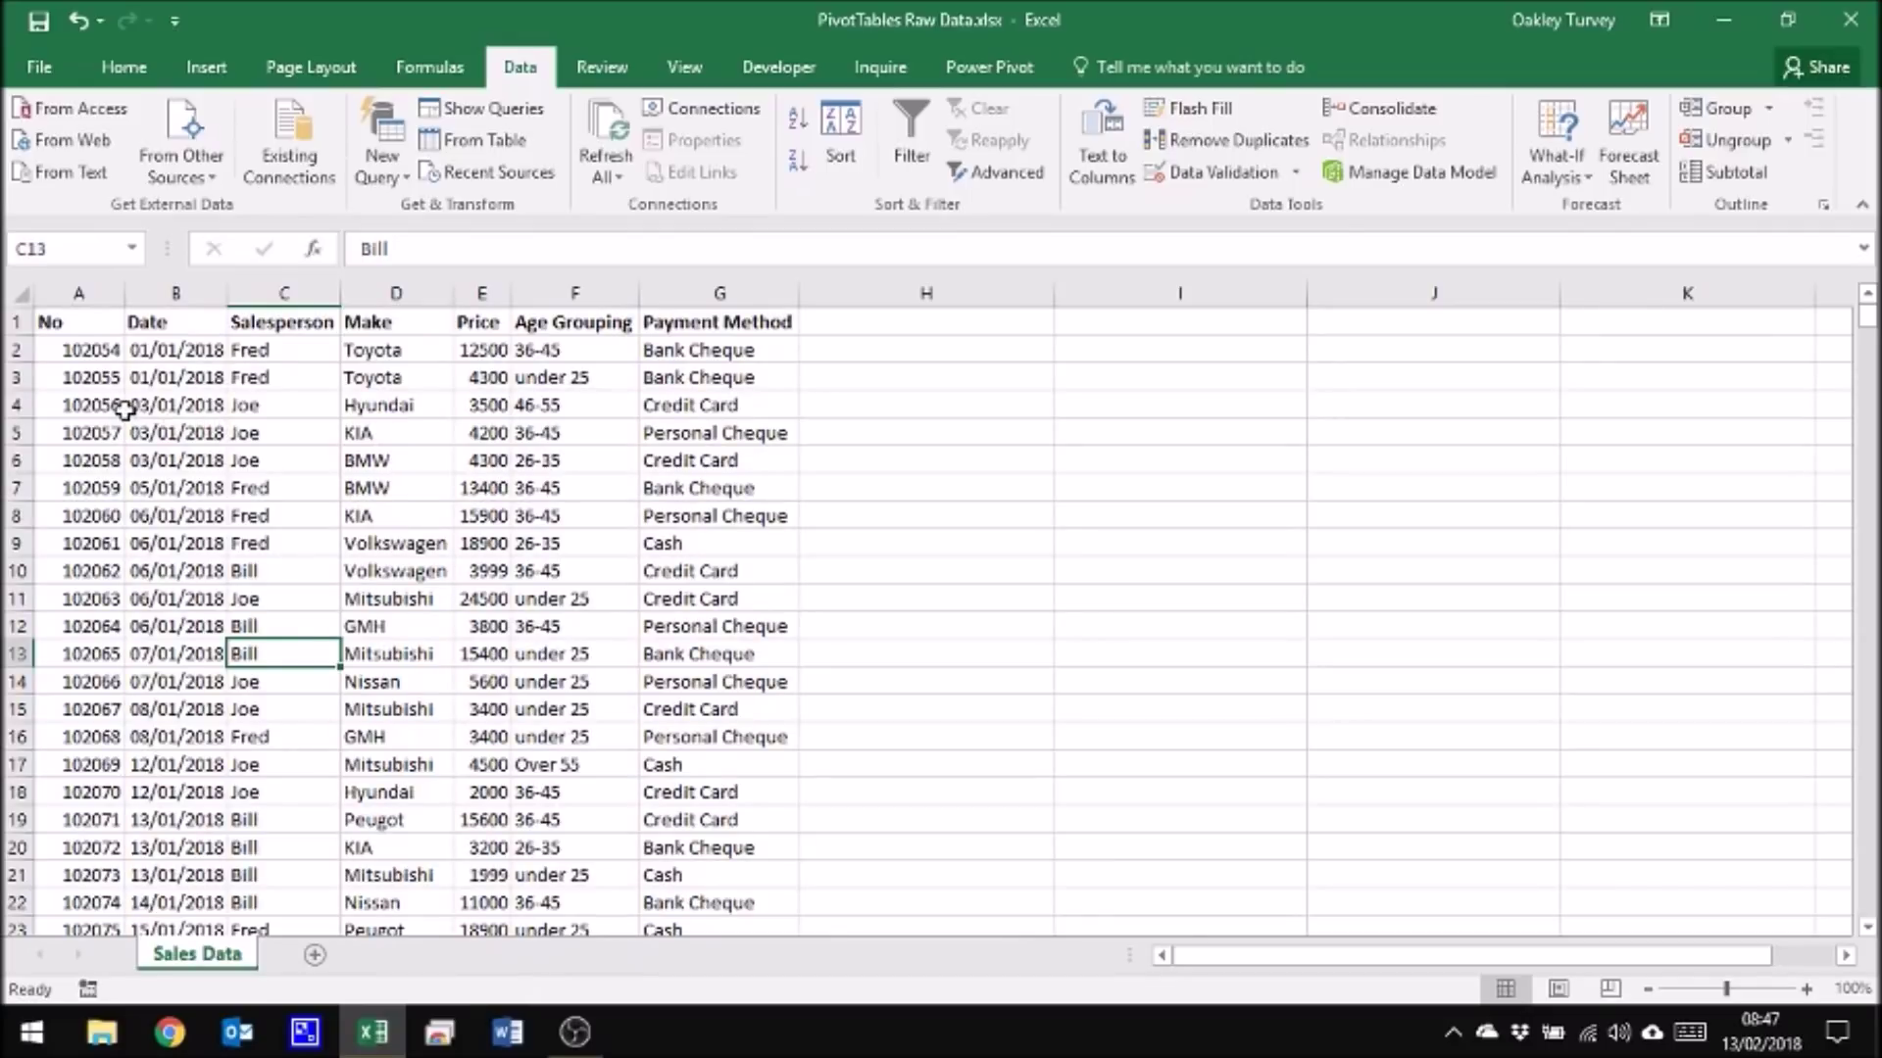
click(63, 325)
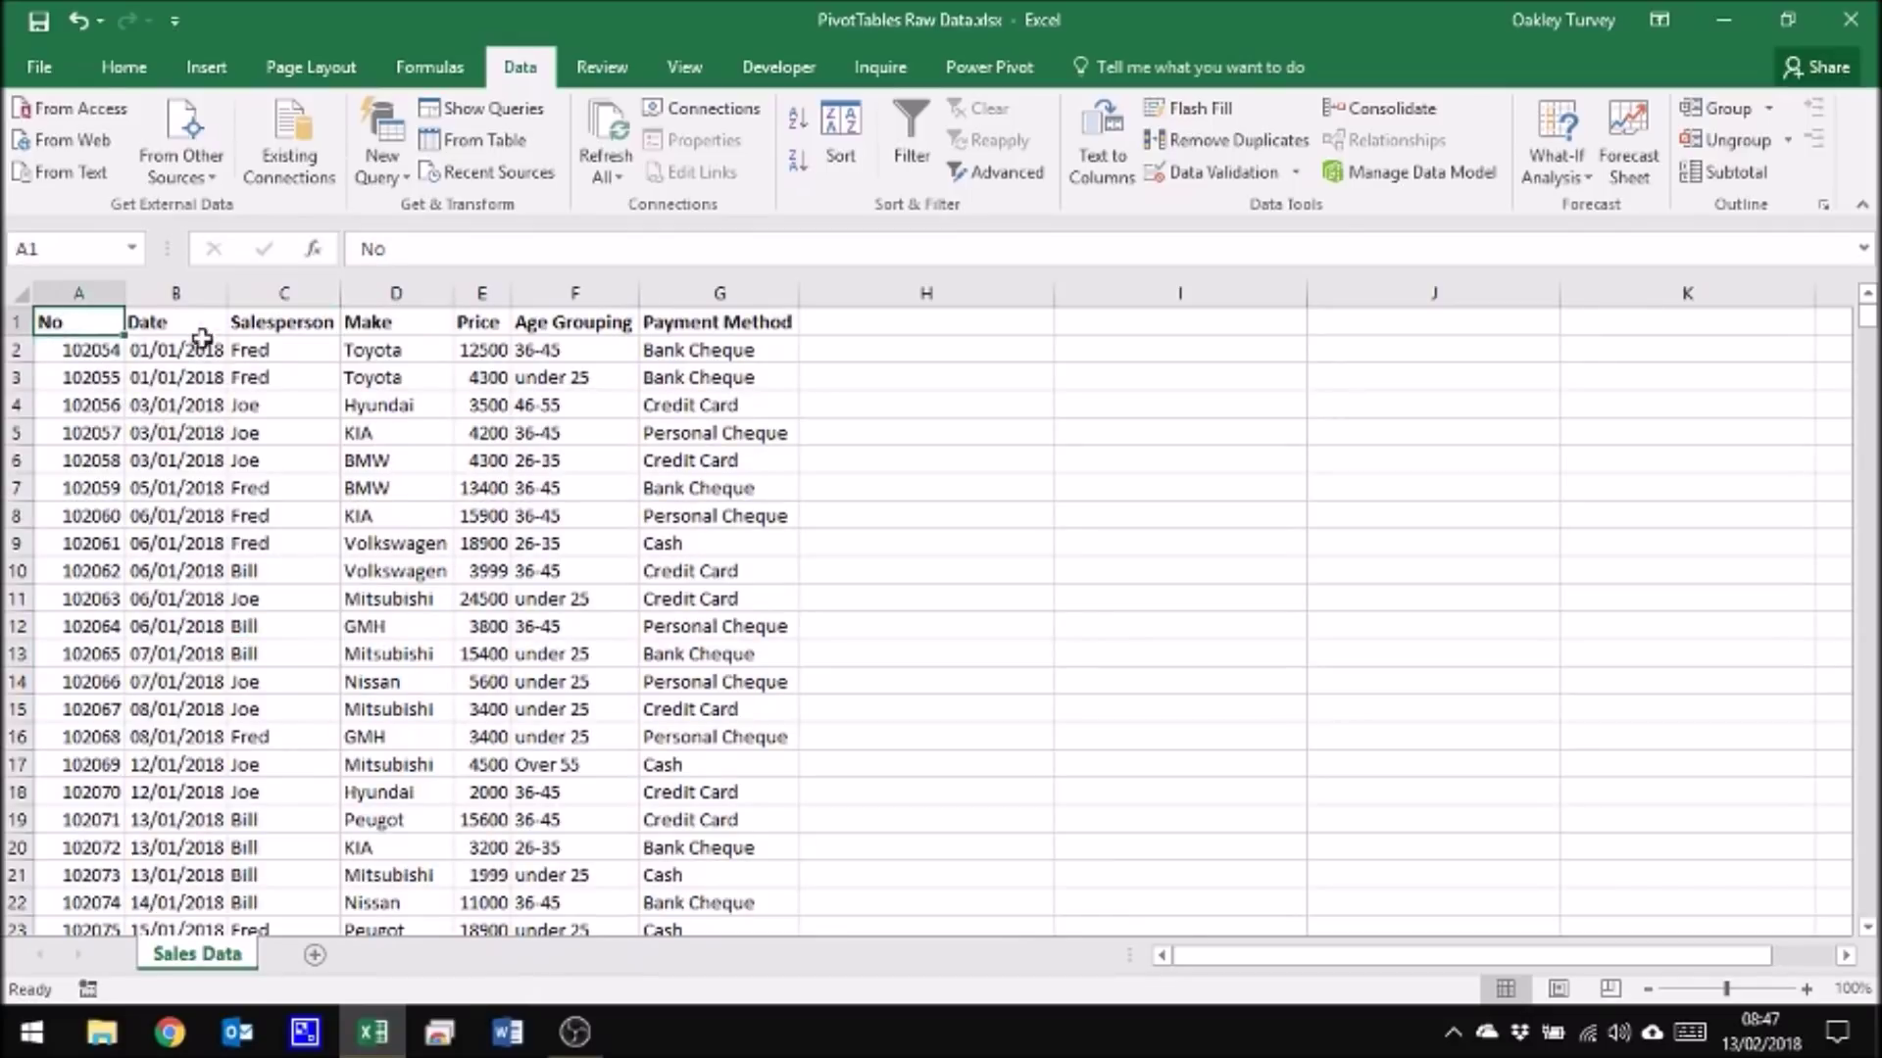
click(676, 385)
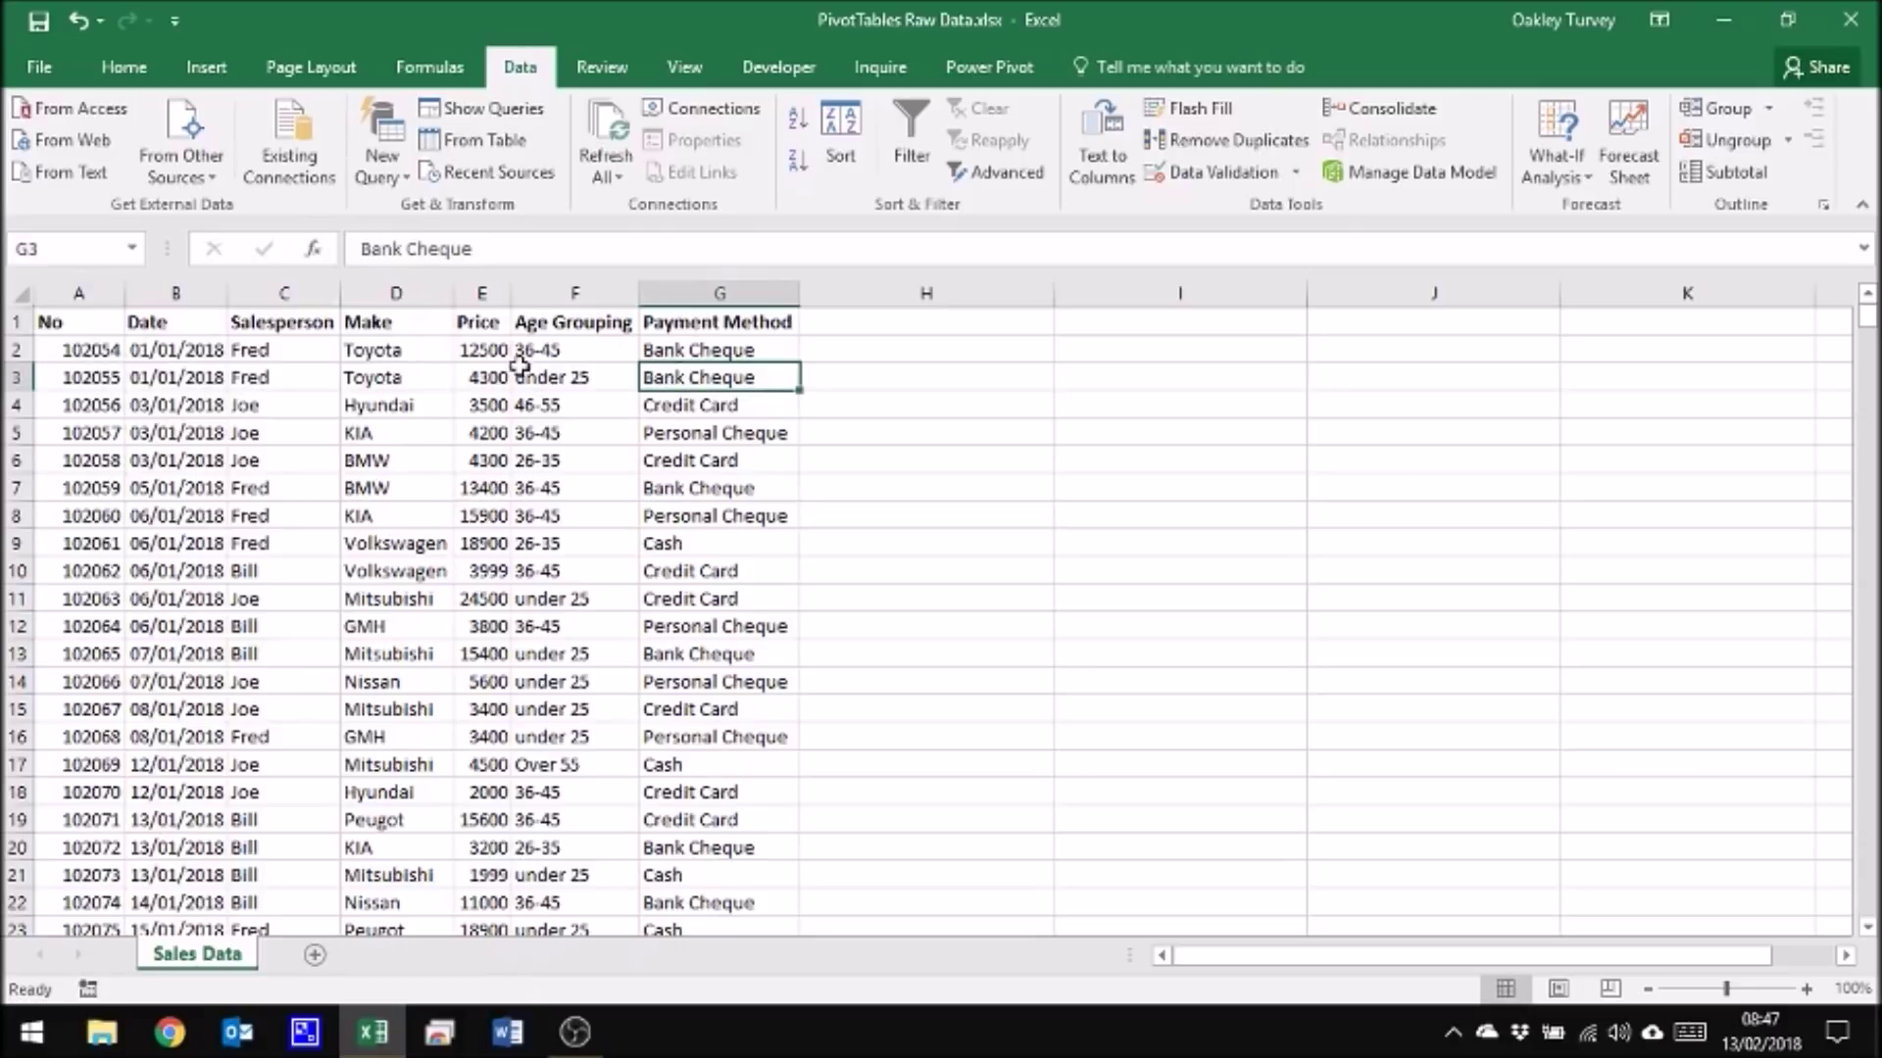
click(123, 351)
scroll(225, 403, down, 20)
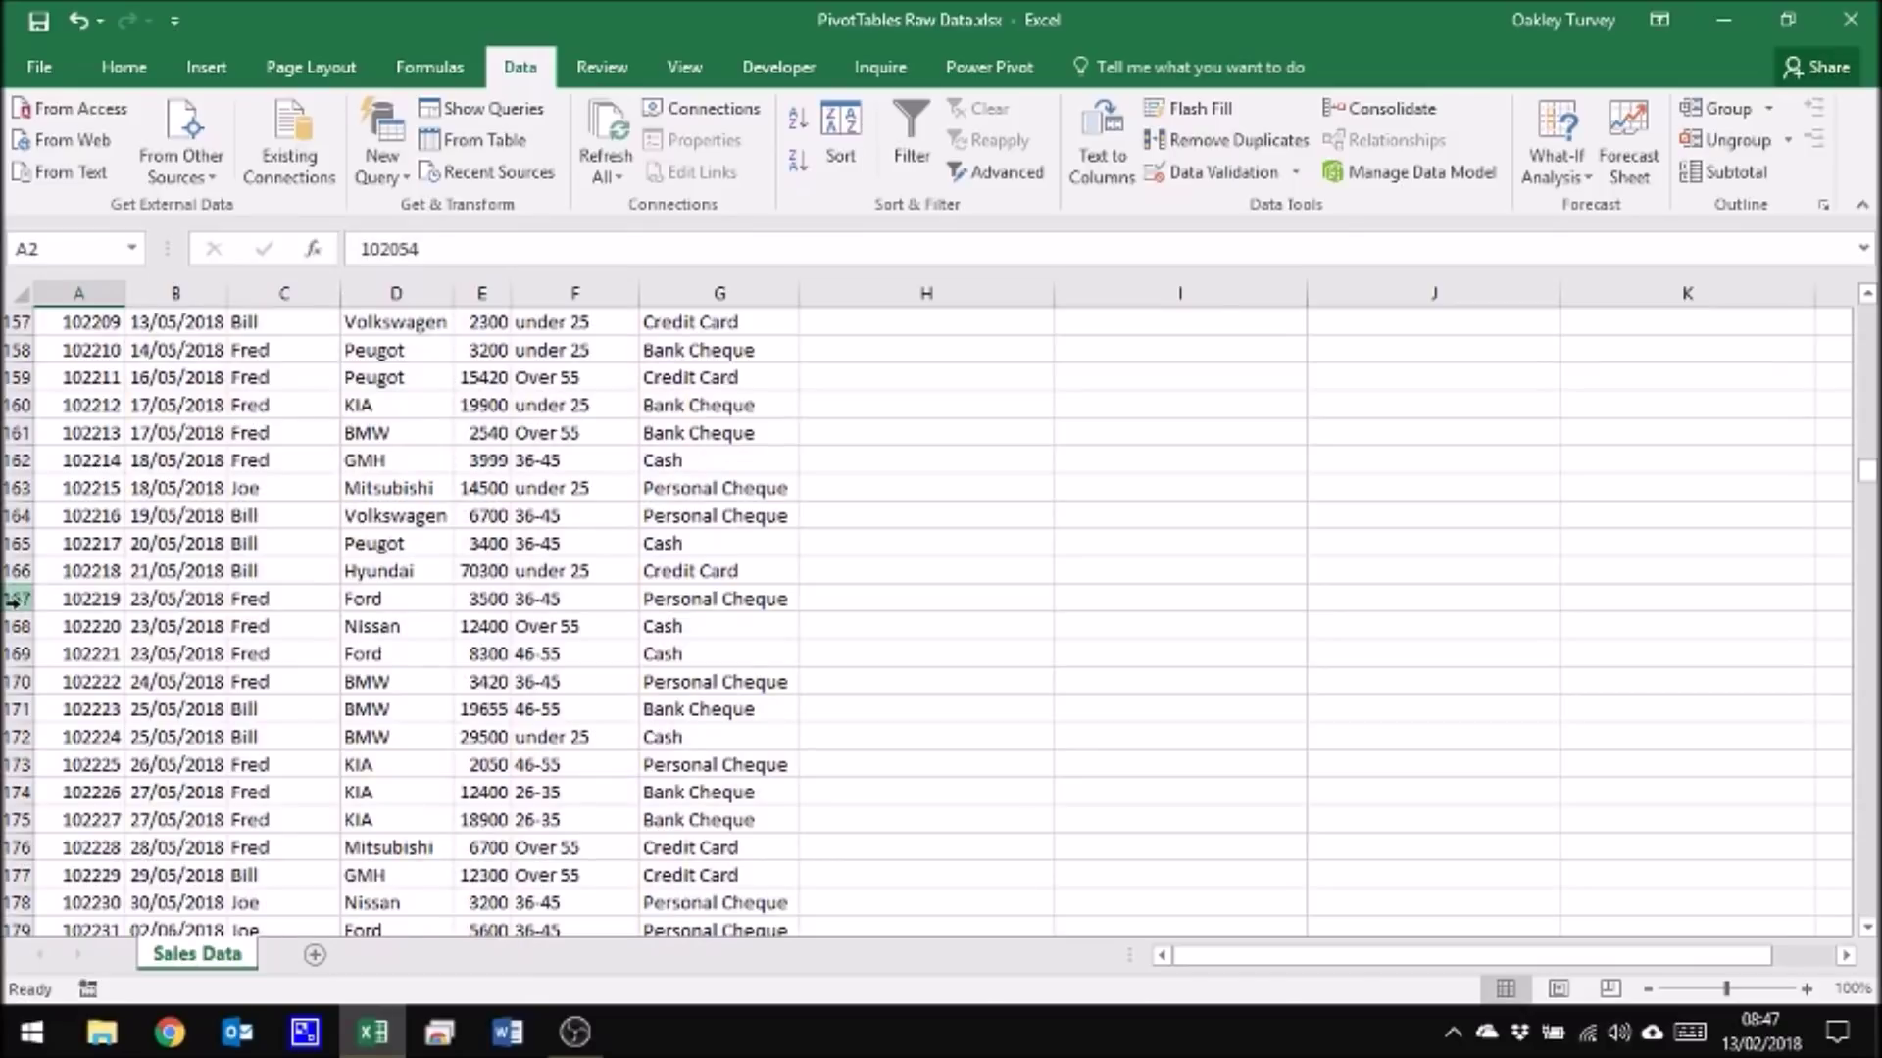
click(17, 599)
right_click(18, 599)
click(88, 383)
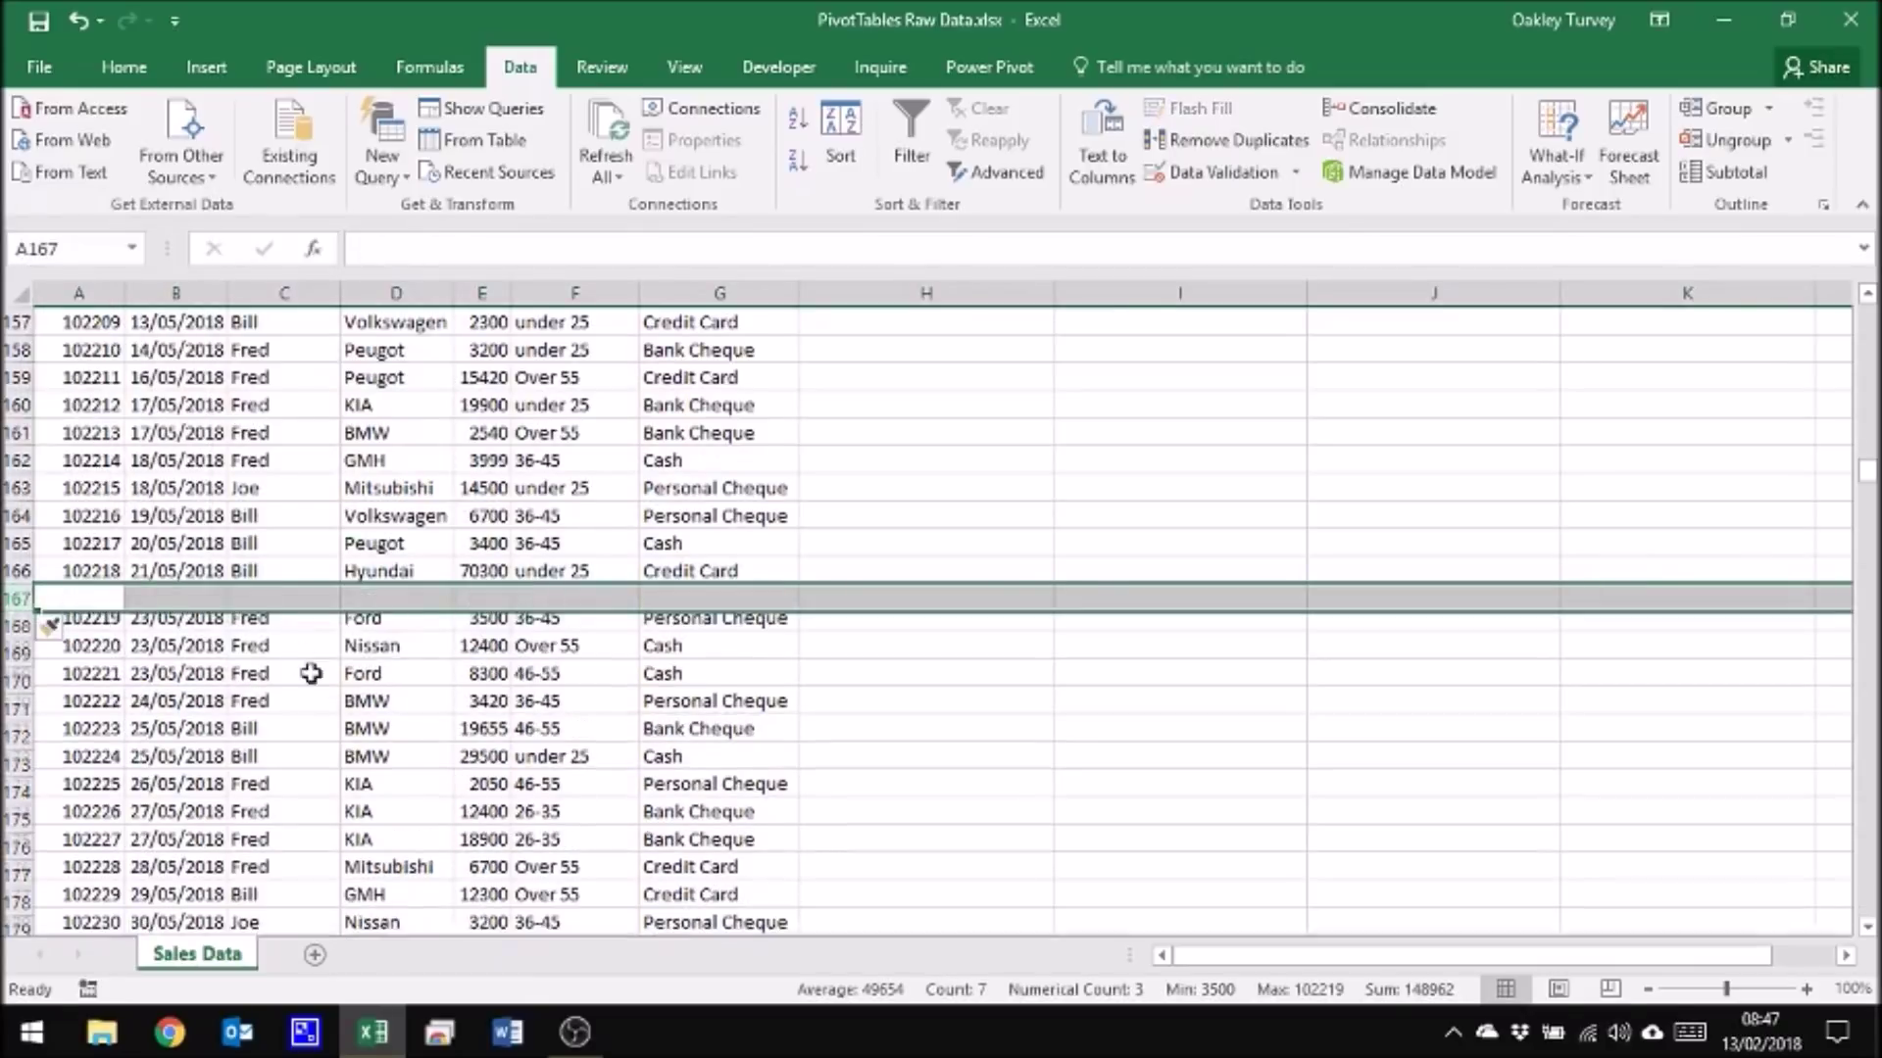
Step: Insert a blank column D before Make, then return to the top of the sheet
click(323, 704)
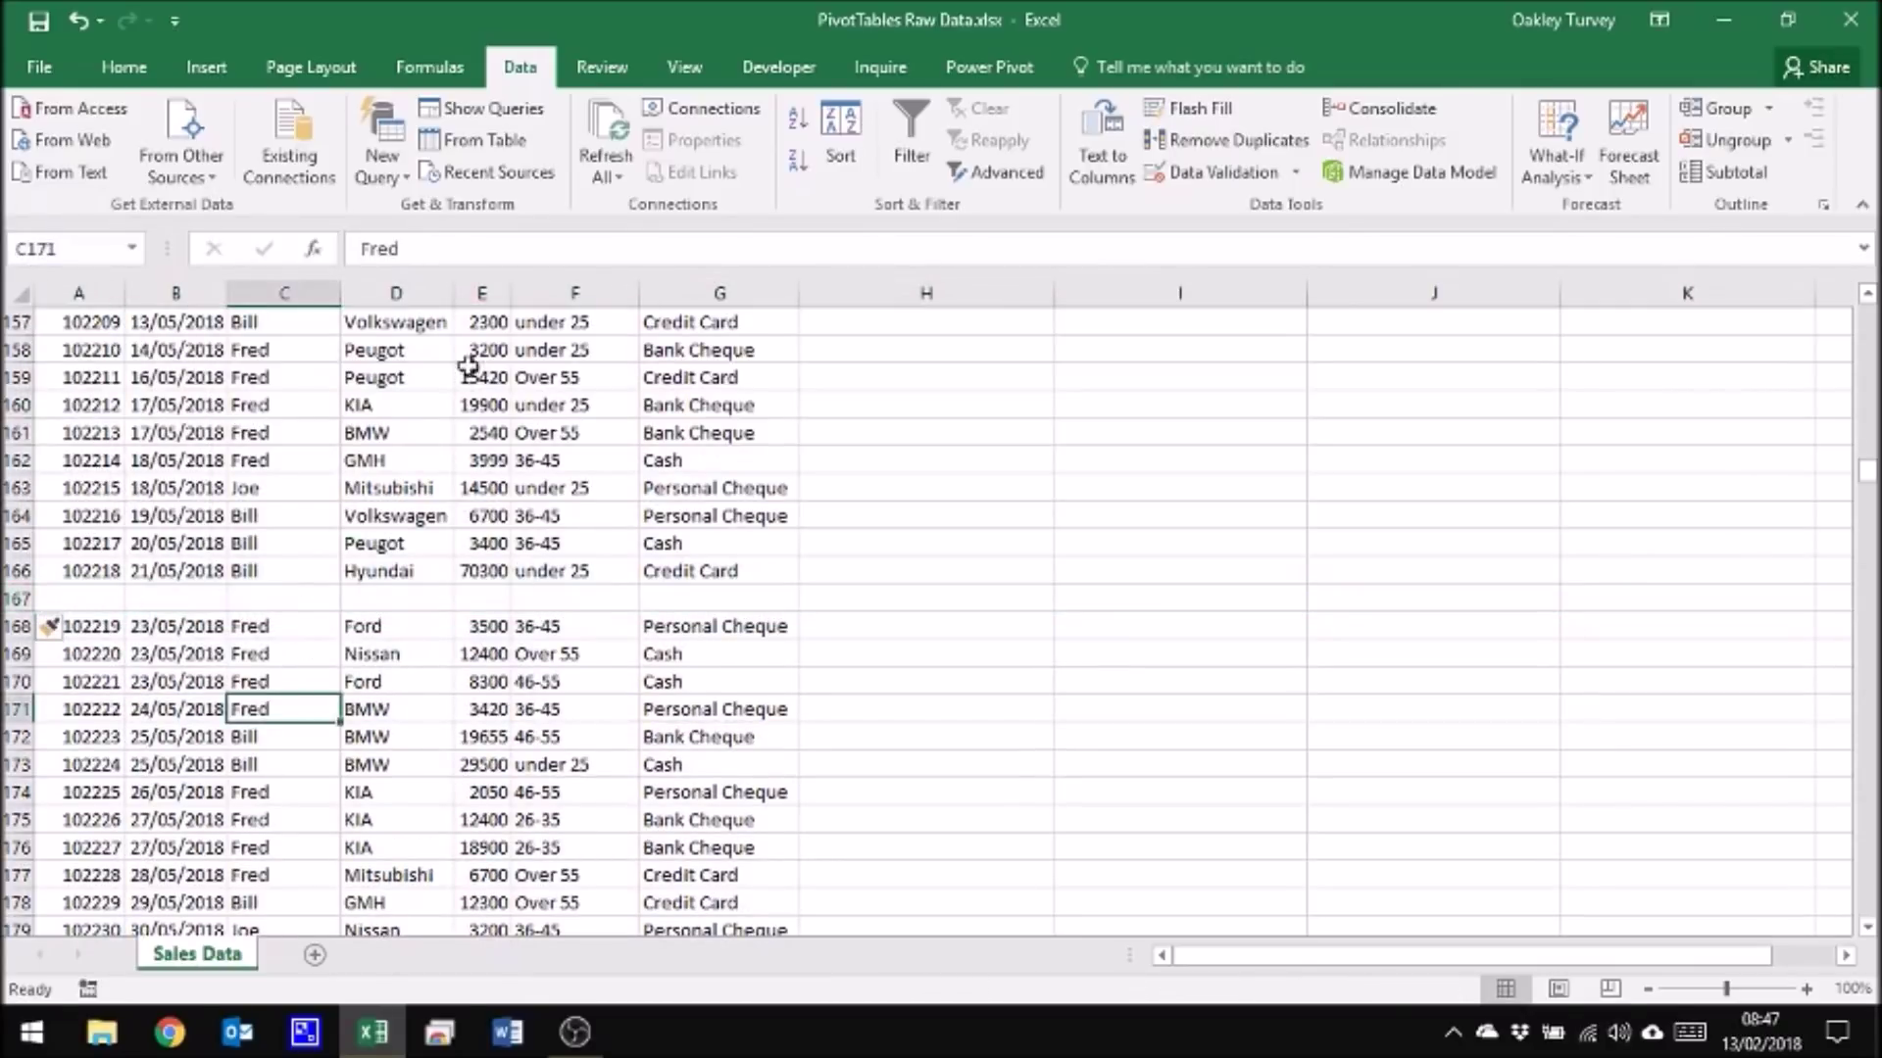
right_click(426, 297)
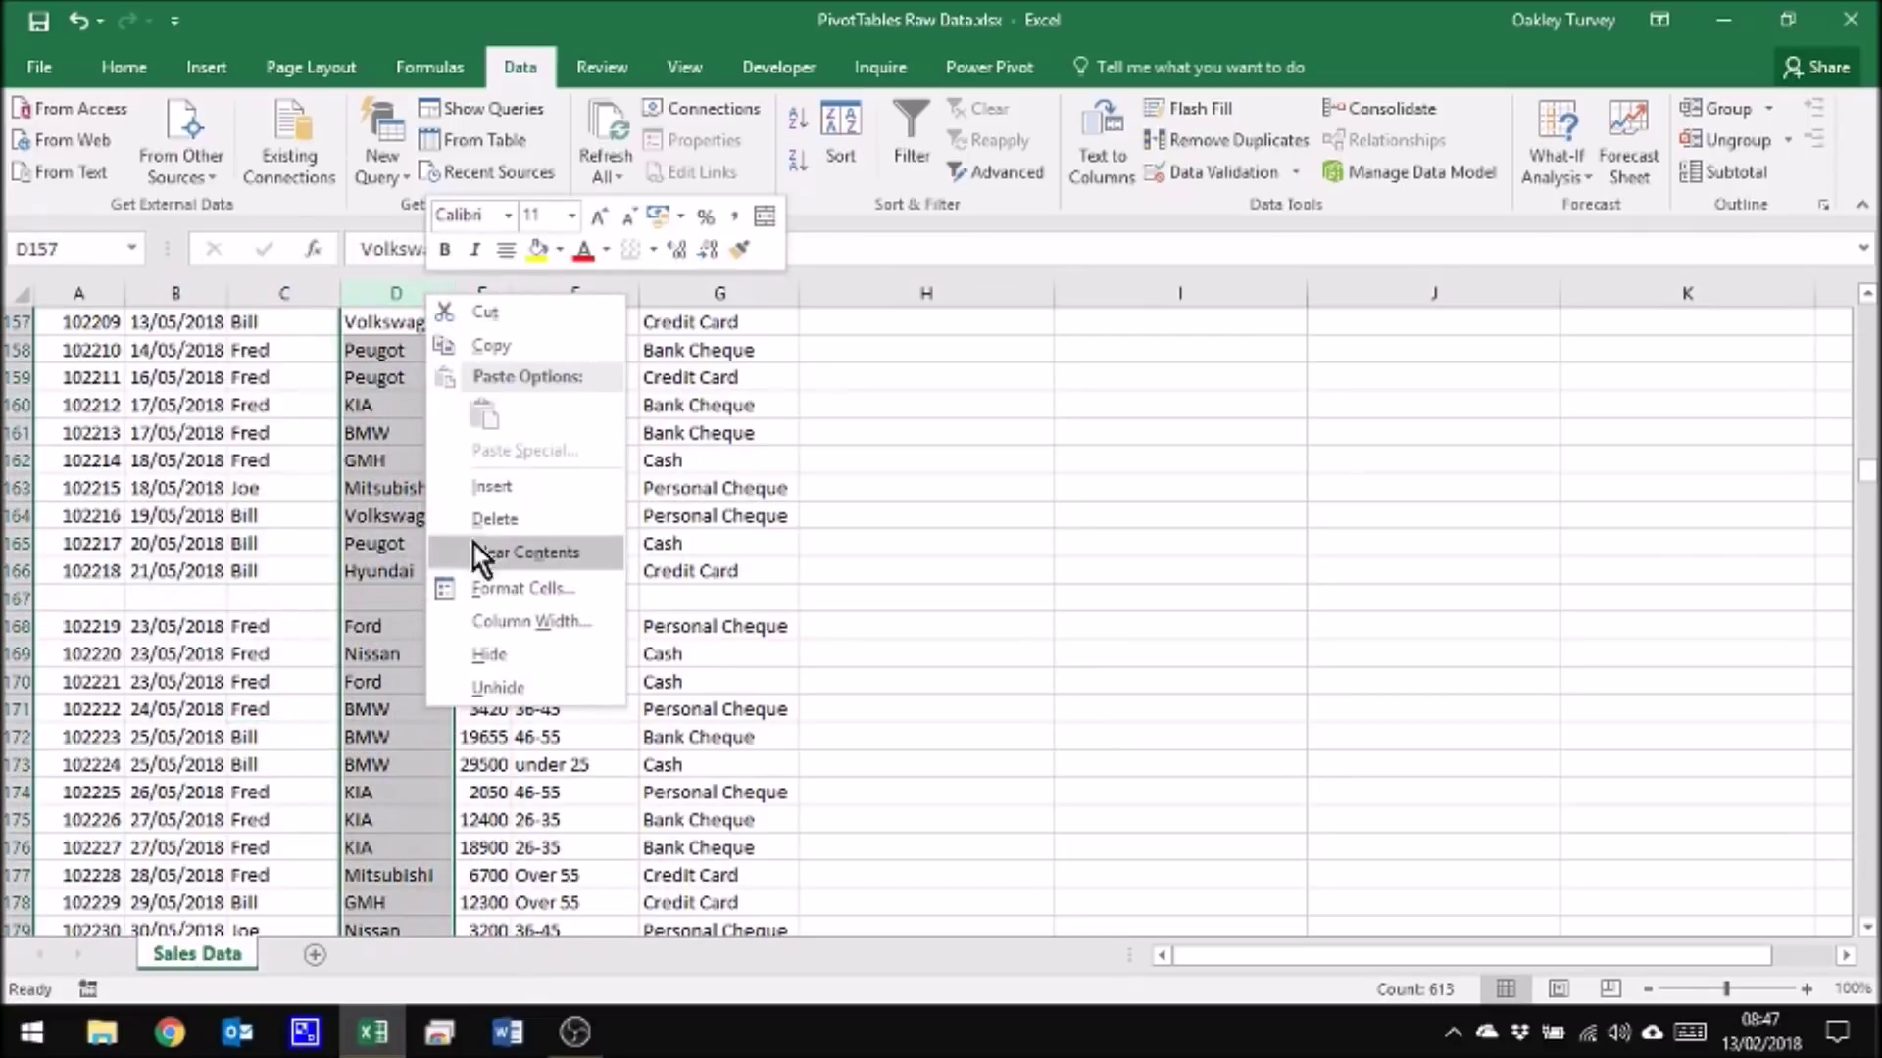
click(492, 486)
click(689, 599)
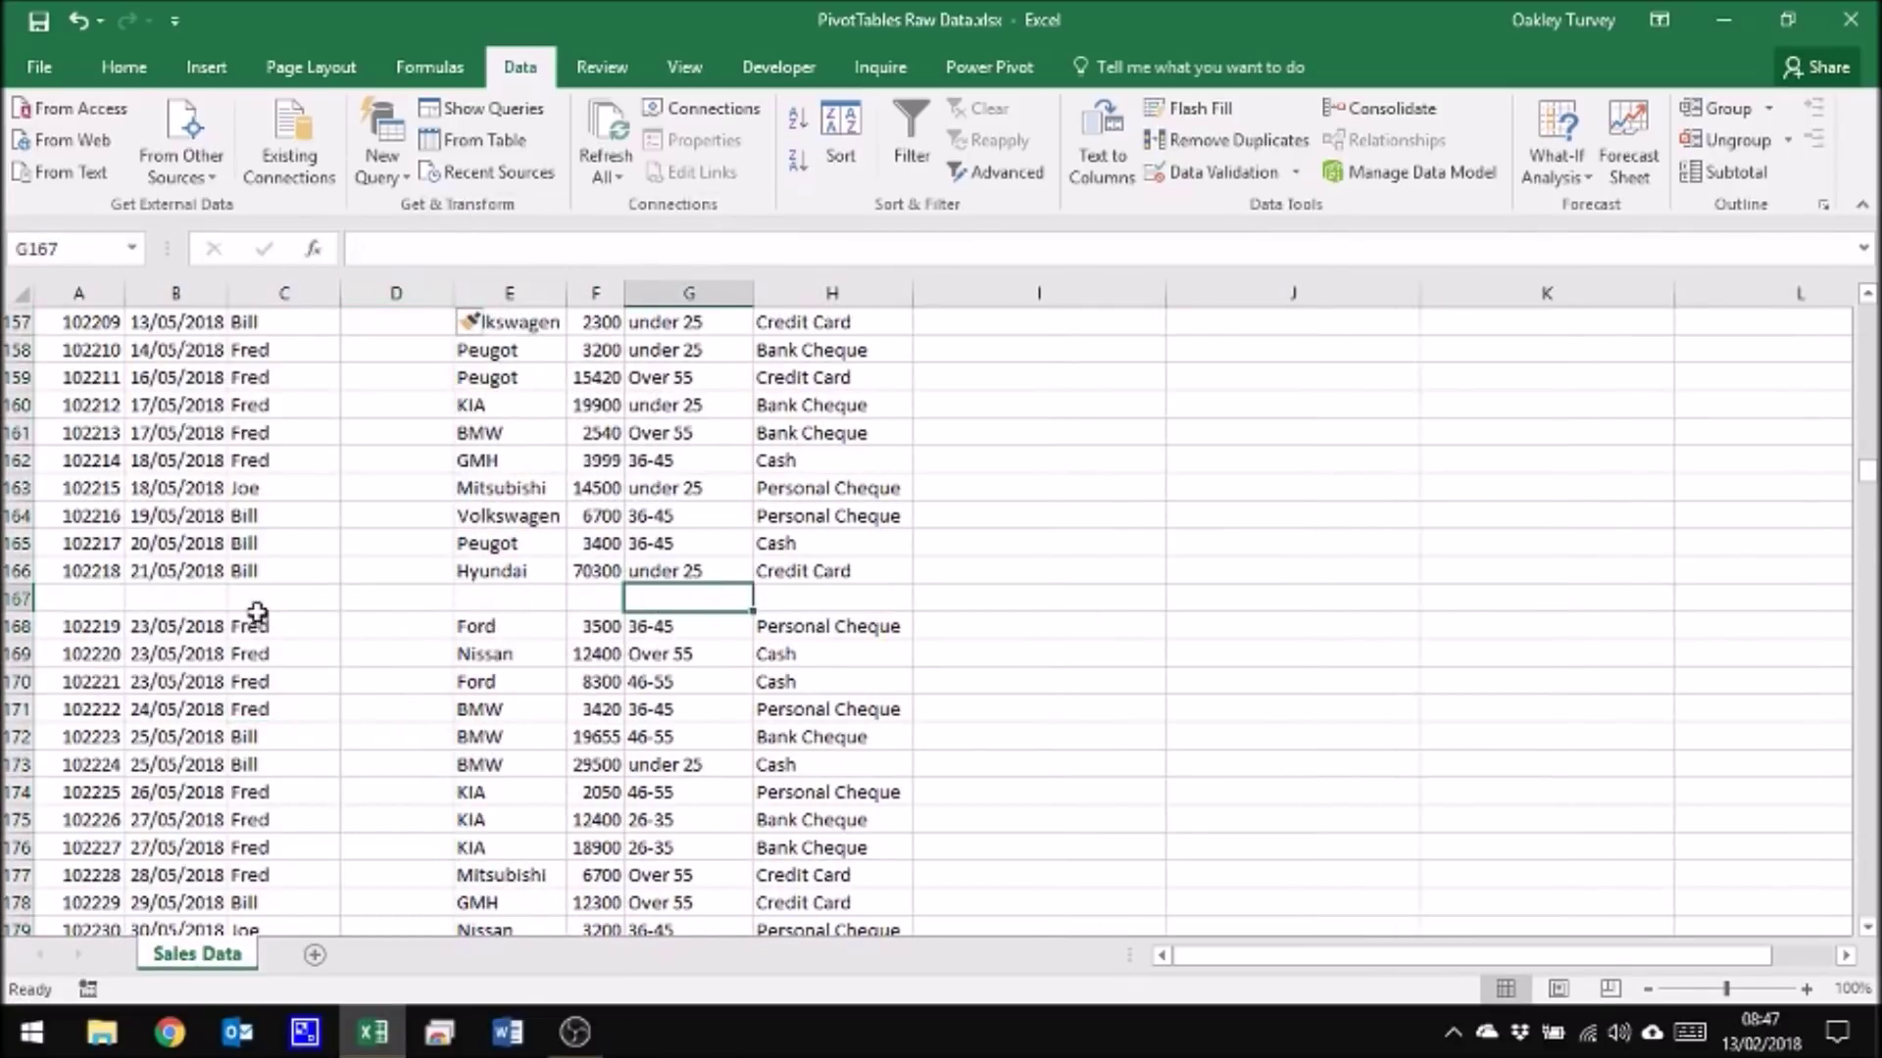
scroll(249, 605, up, 15)
scroll(250, 603, up, 20)
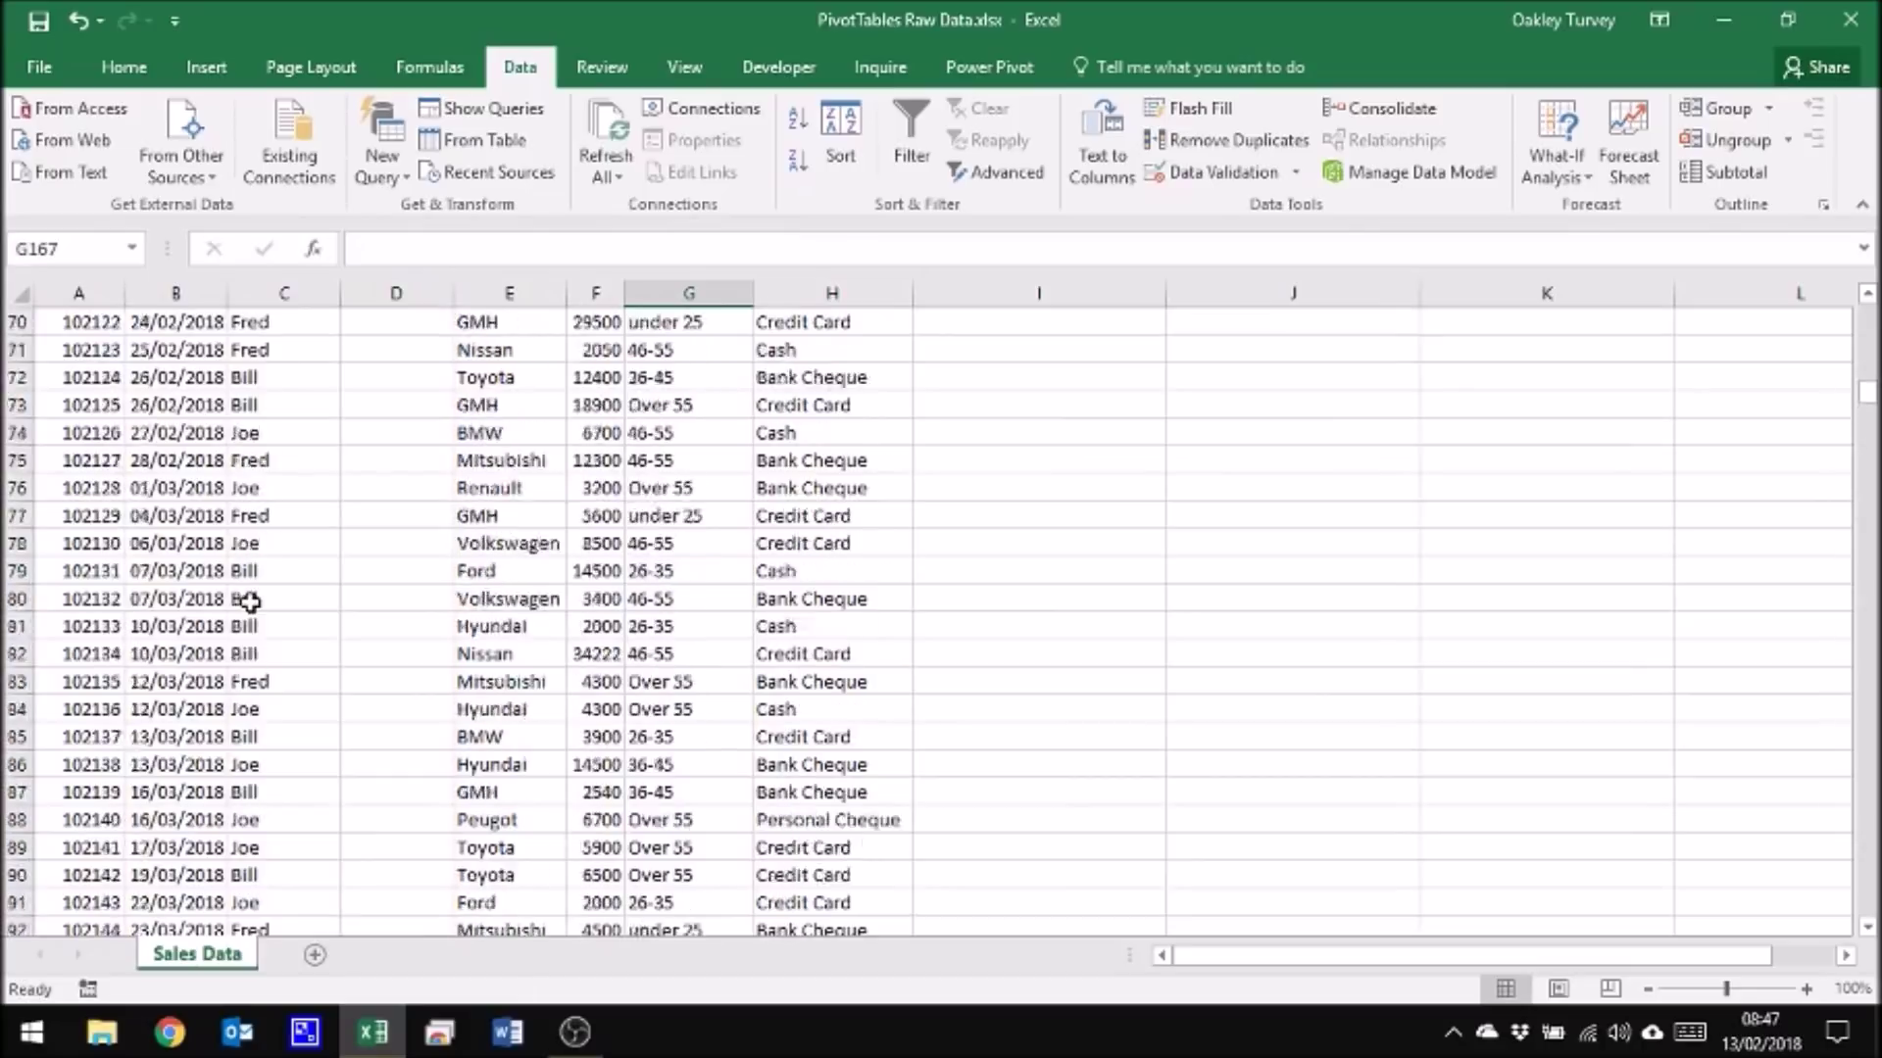
scroll(249, 602, up, 3)
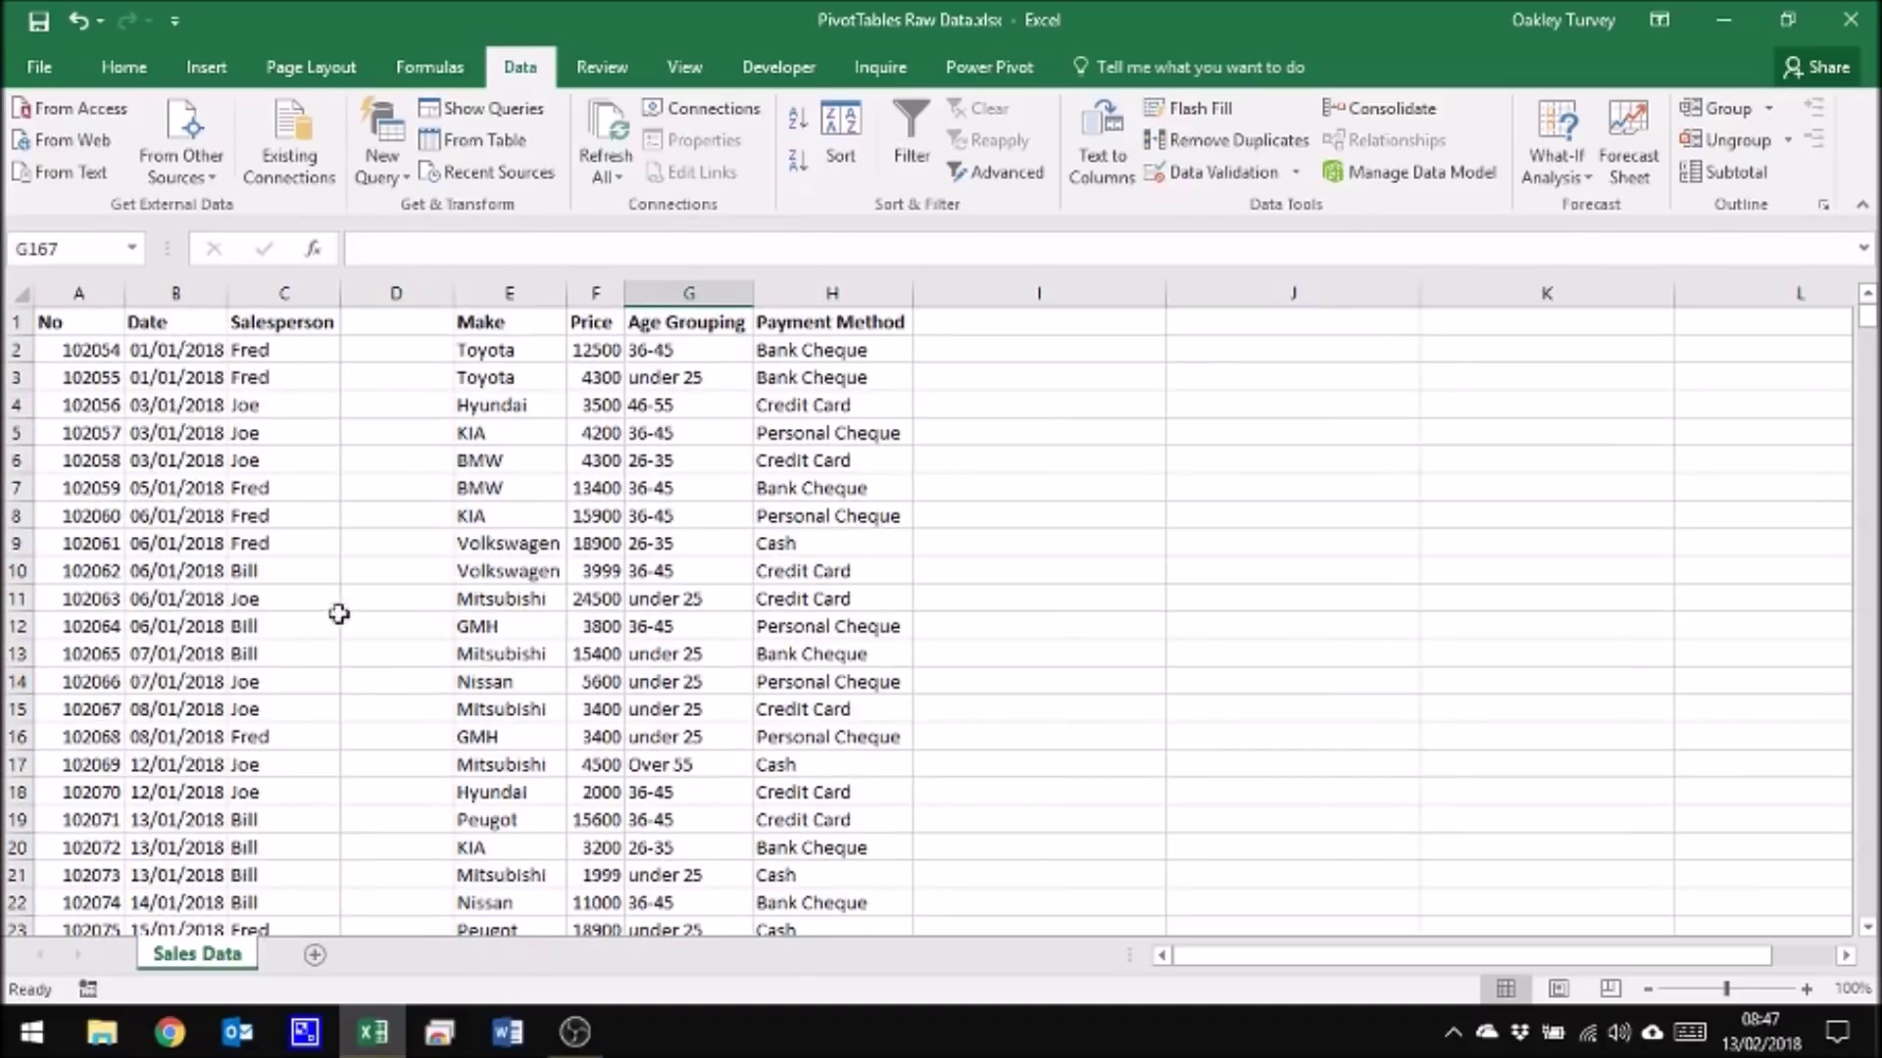
click(179, 483)
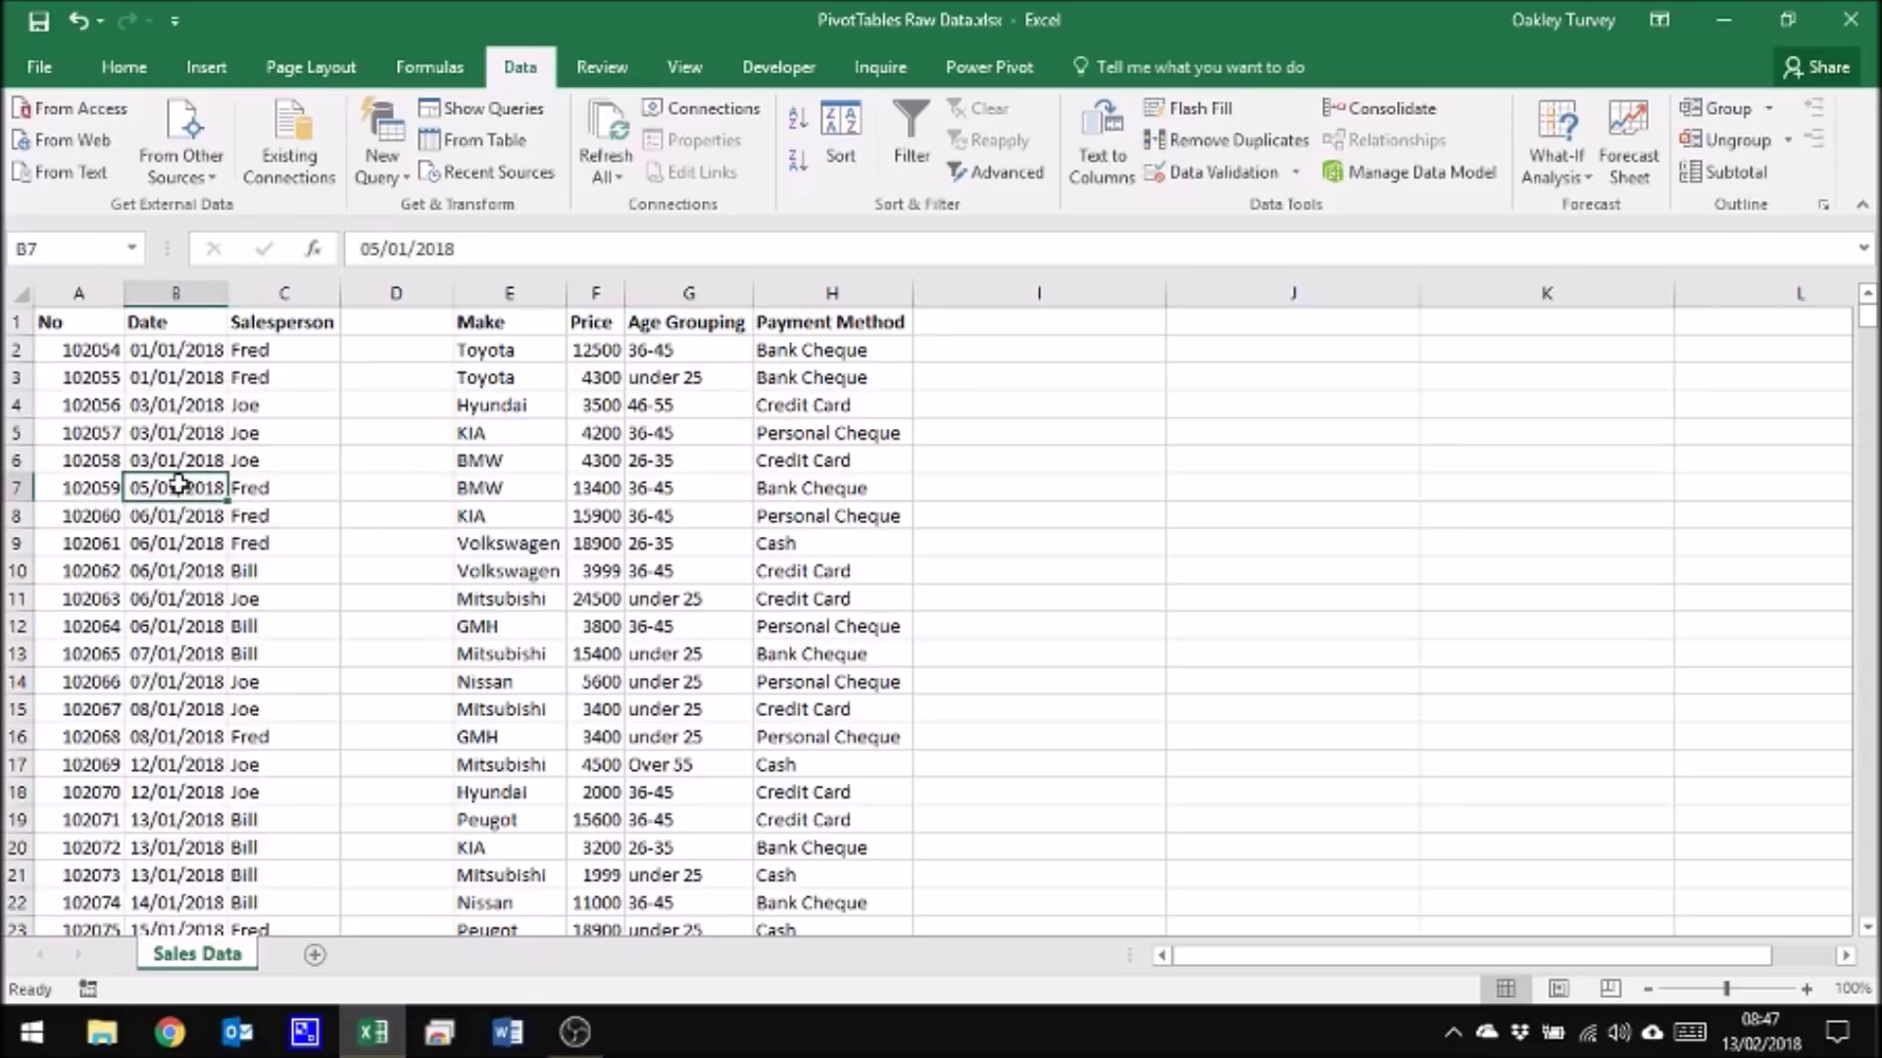
Step: Select the current data region with Ctrl+A, which covers only the partial block
key(ctrl+a)
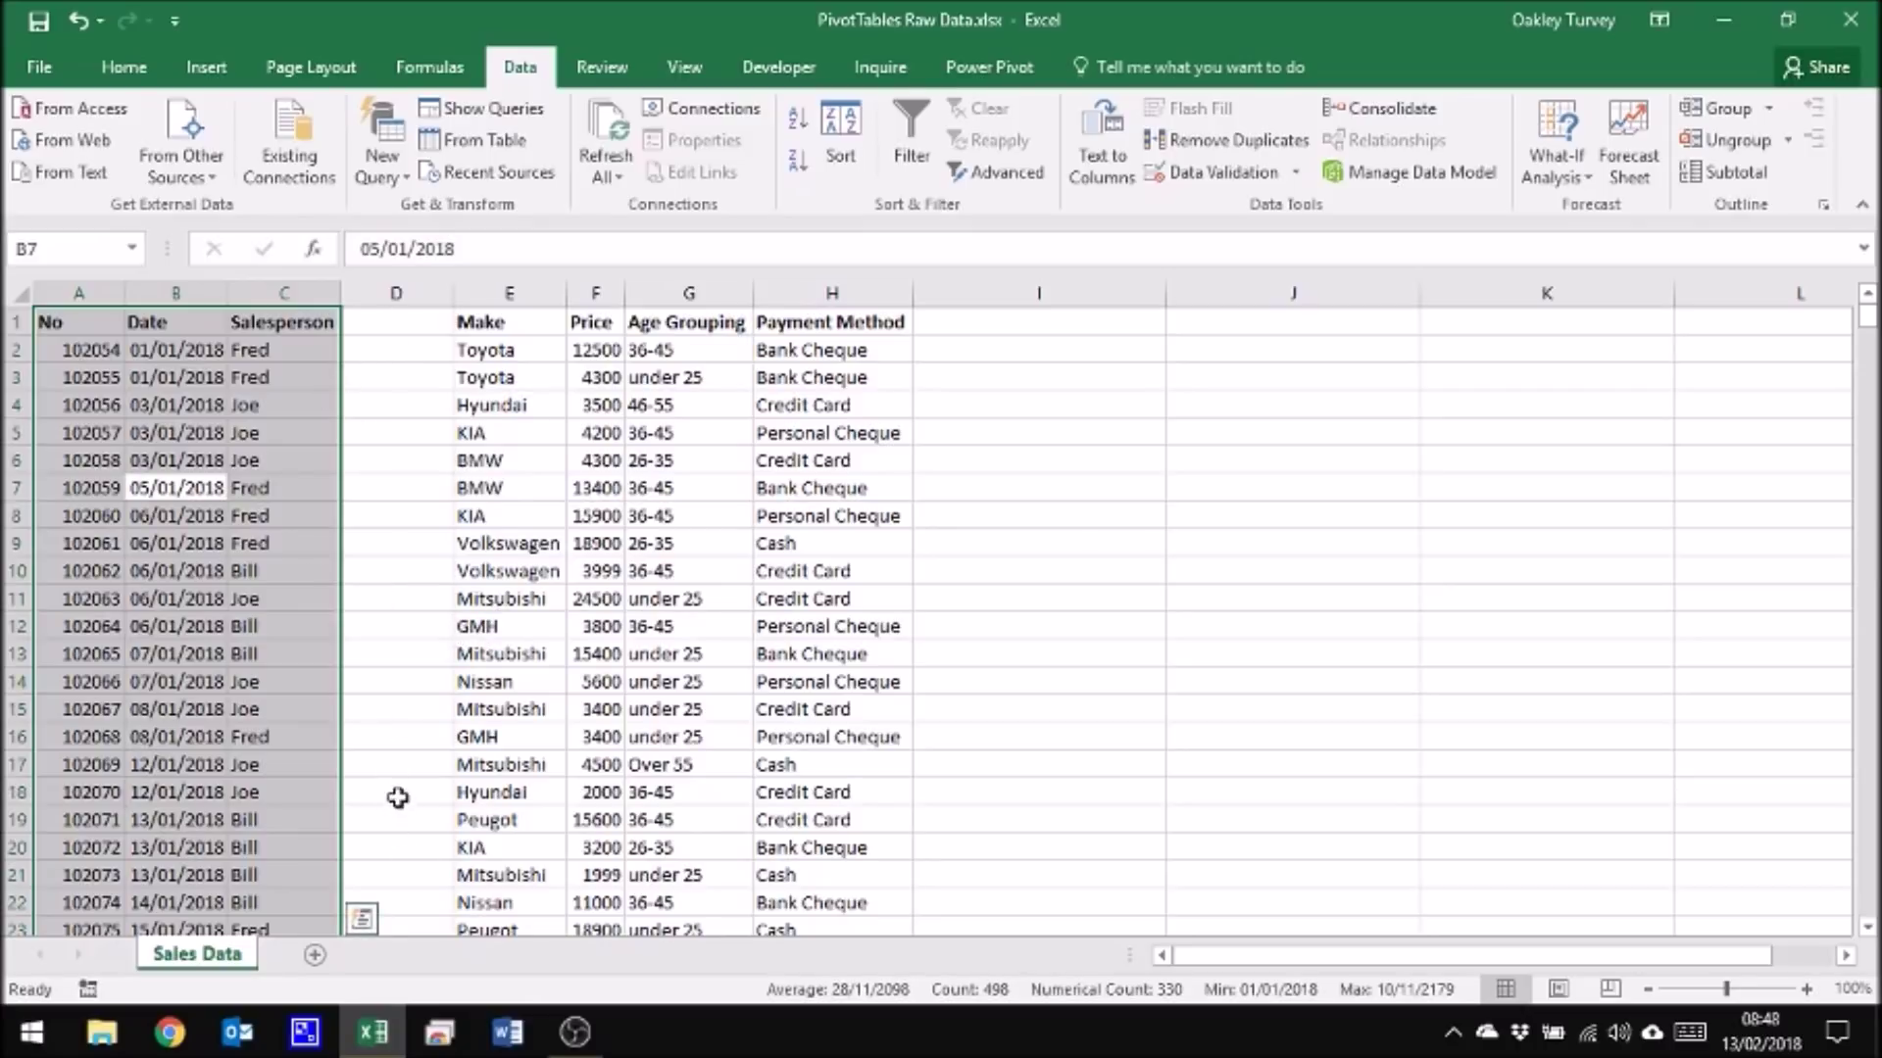
scroll(397, 772, down, 7)
scroll(397, 771, down, 20)
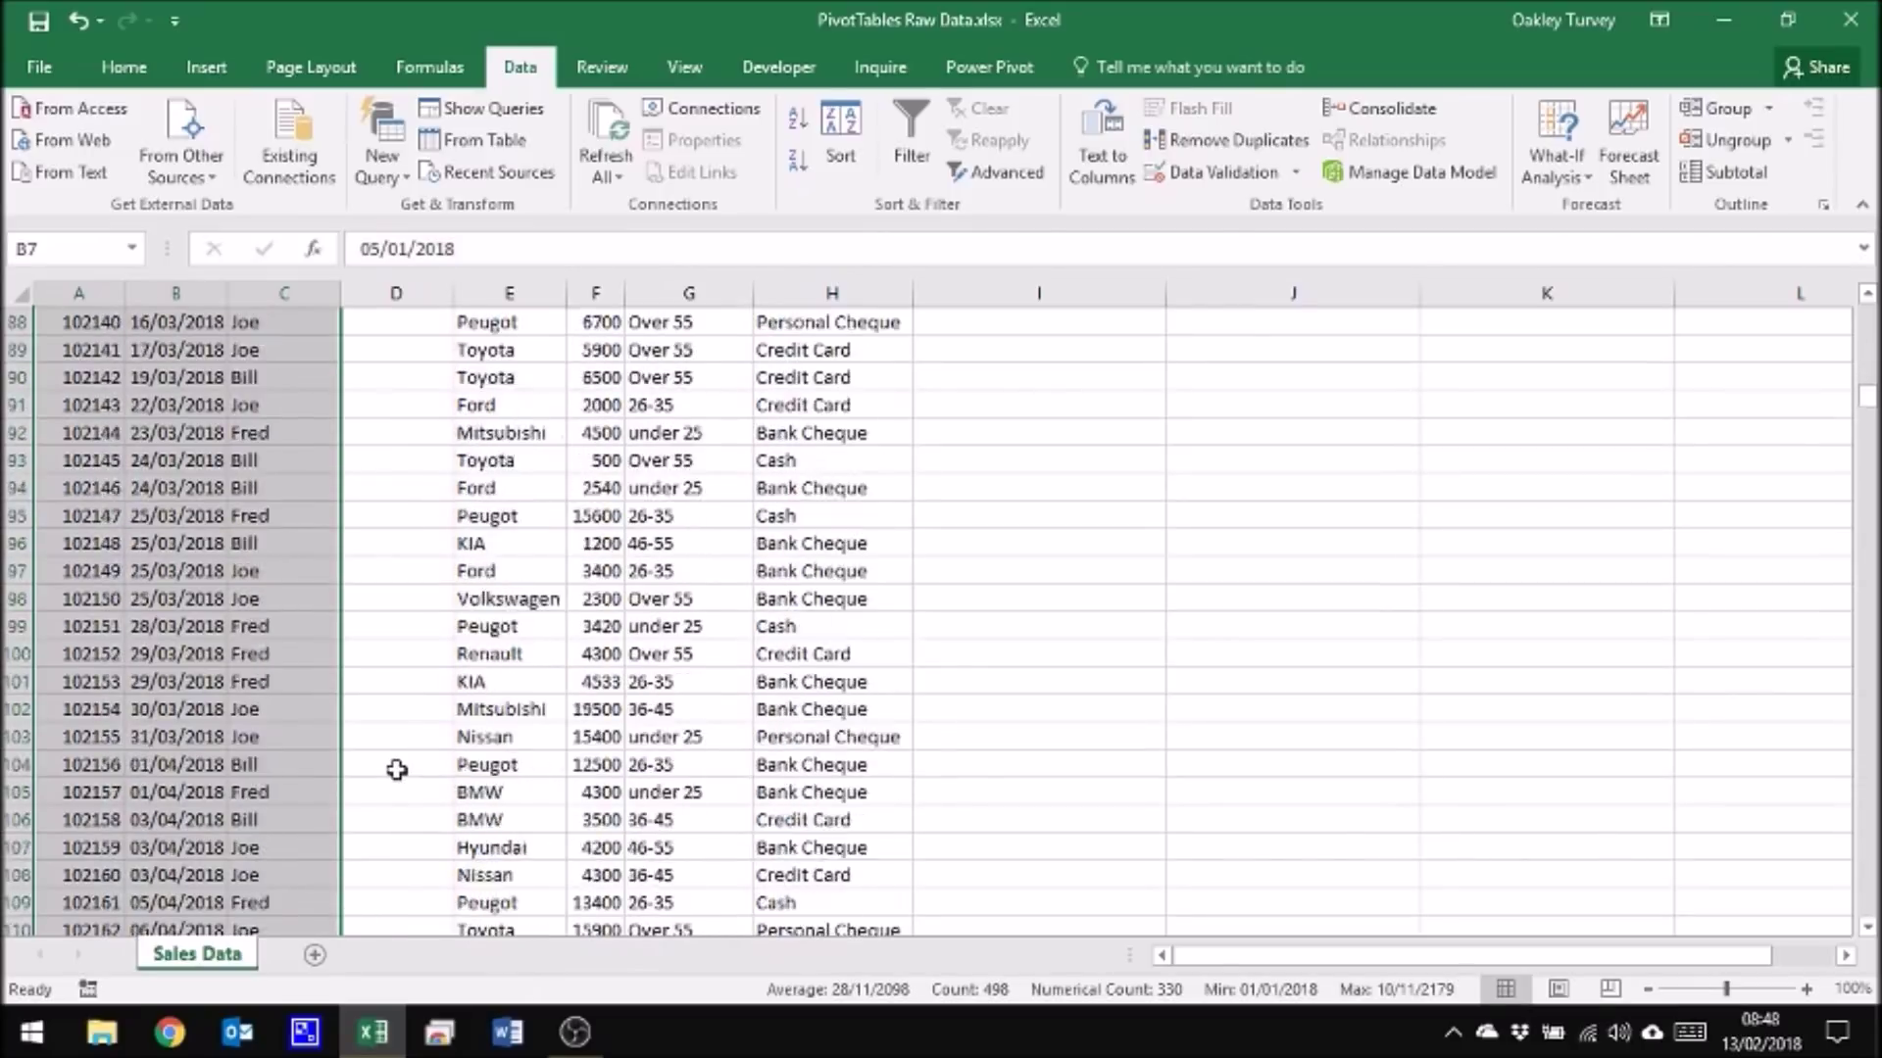
scroll(397, 772, down, 17)
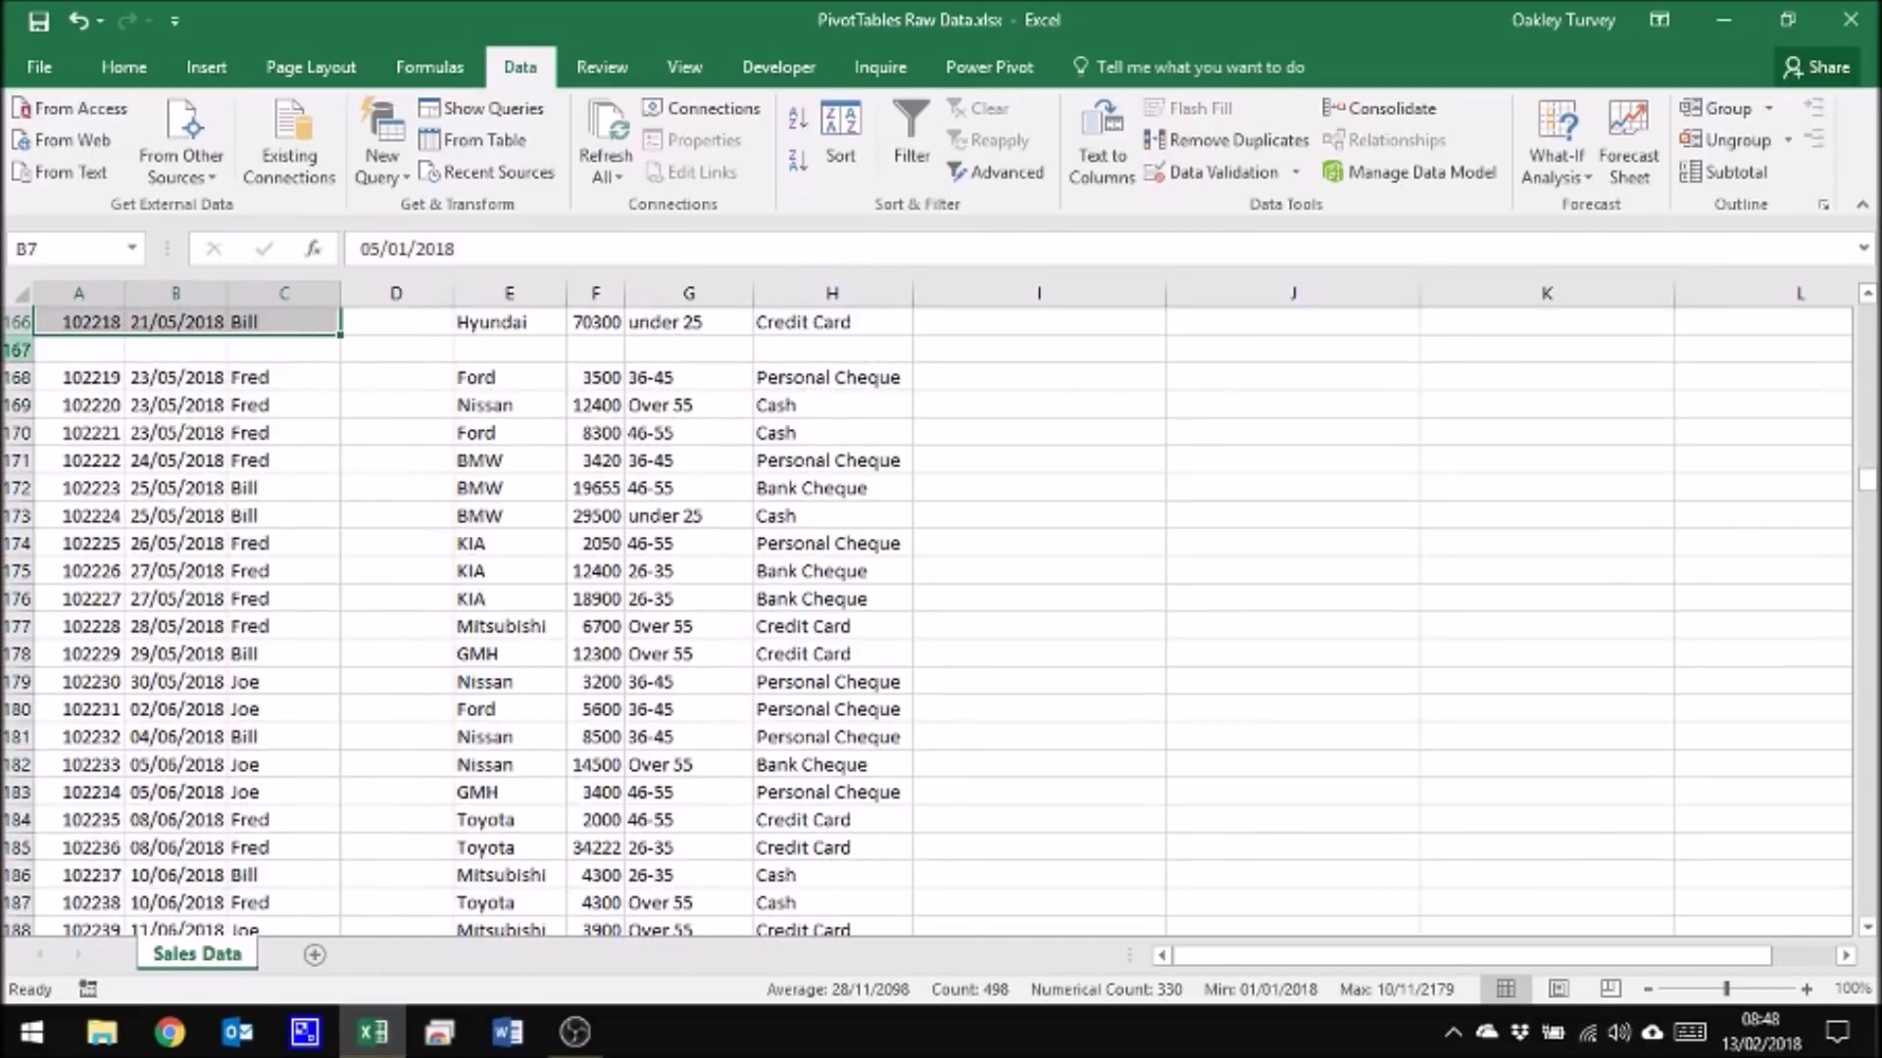
Step: Undo both insertions and select the whole continuous table across A–G
click(17, 350)
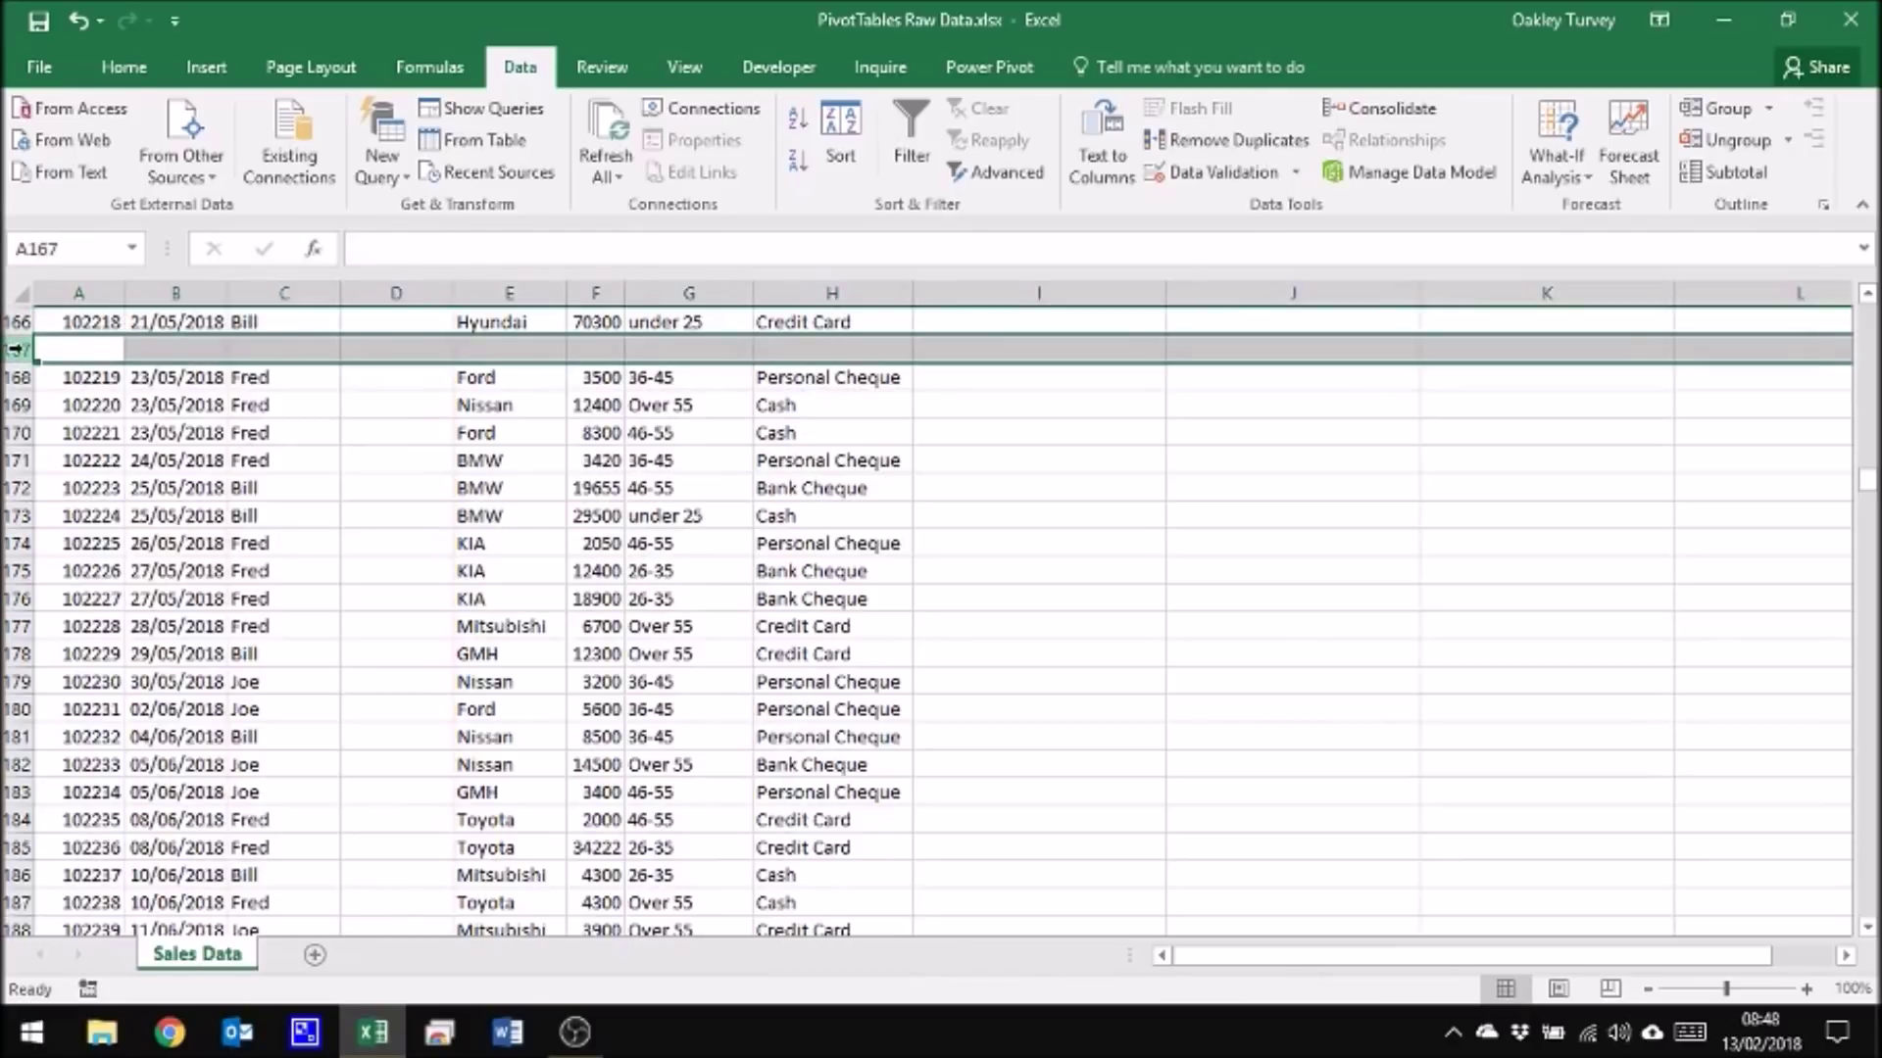
key(ctrl+z)
key(ctrl+z)
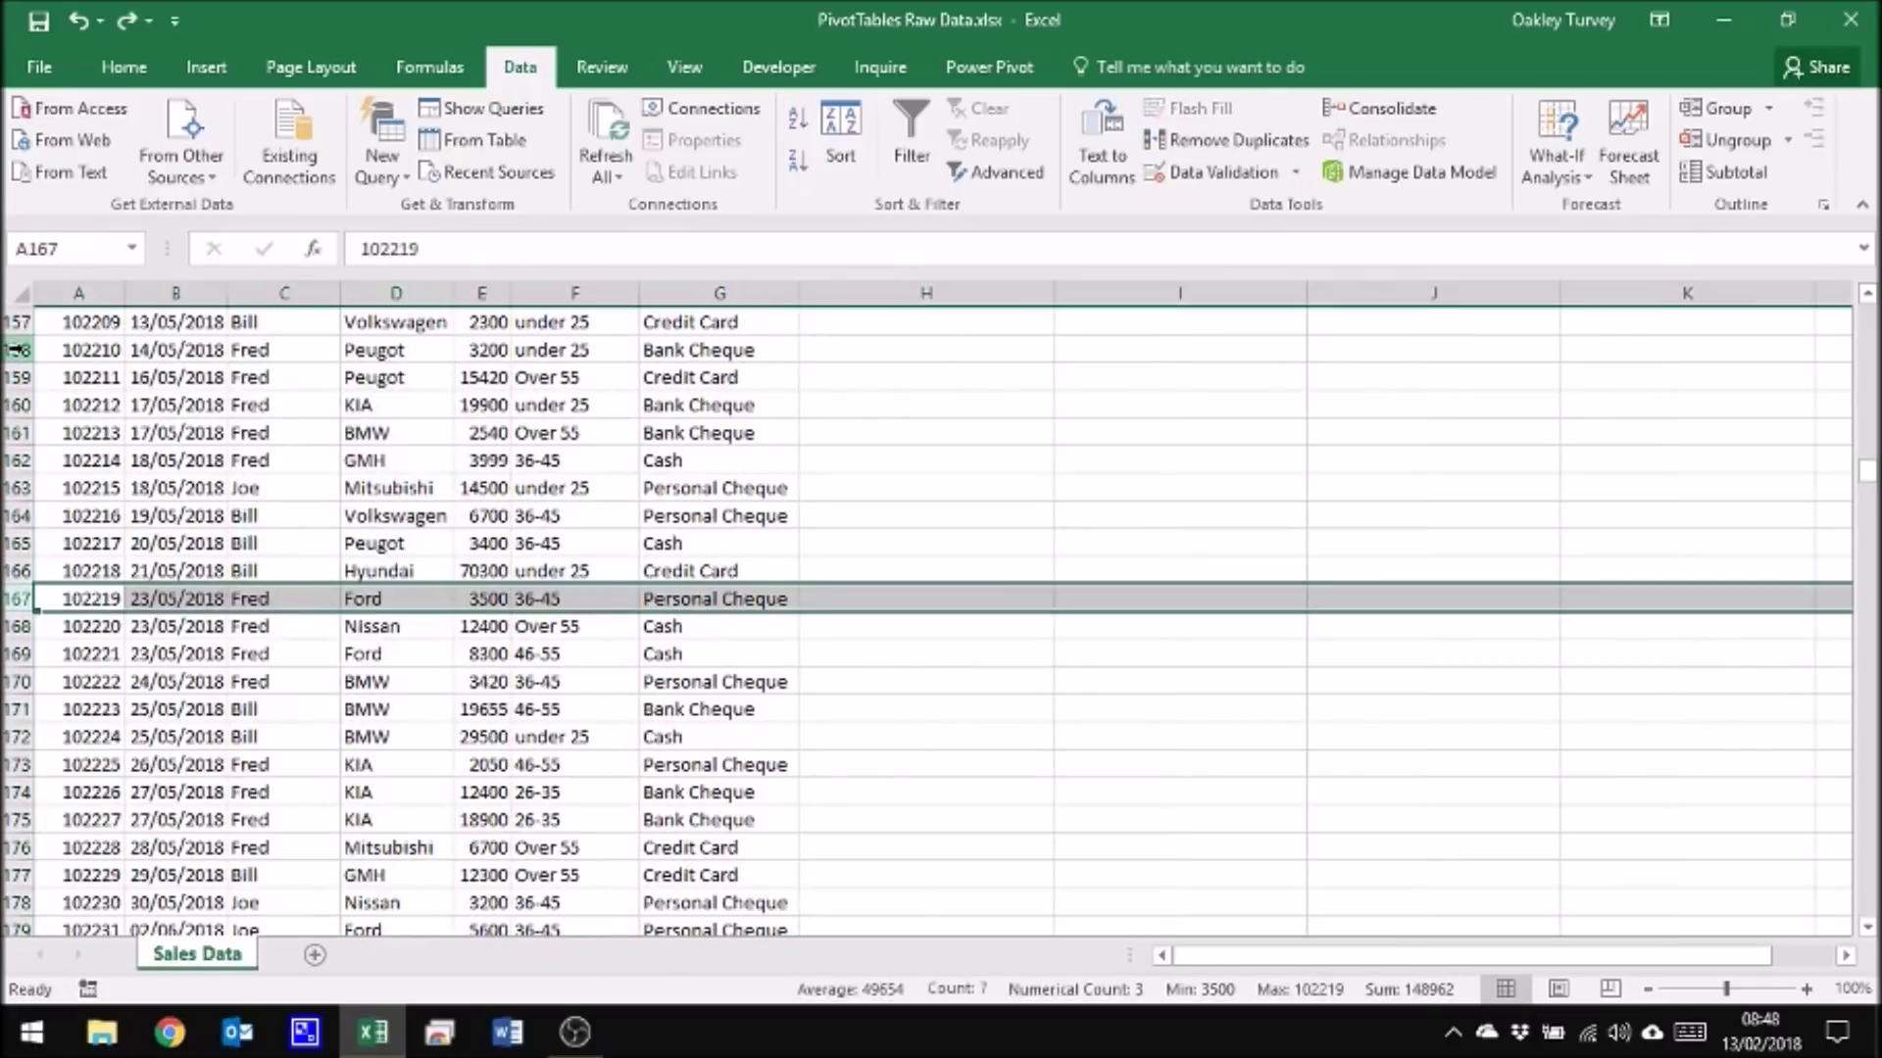
click(222, 438)
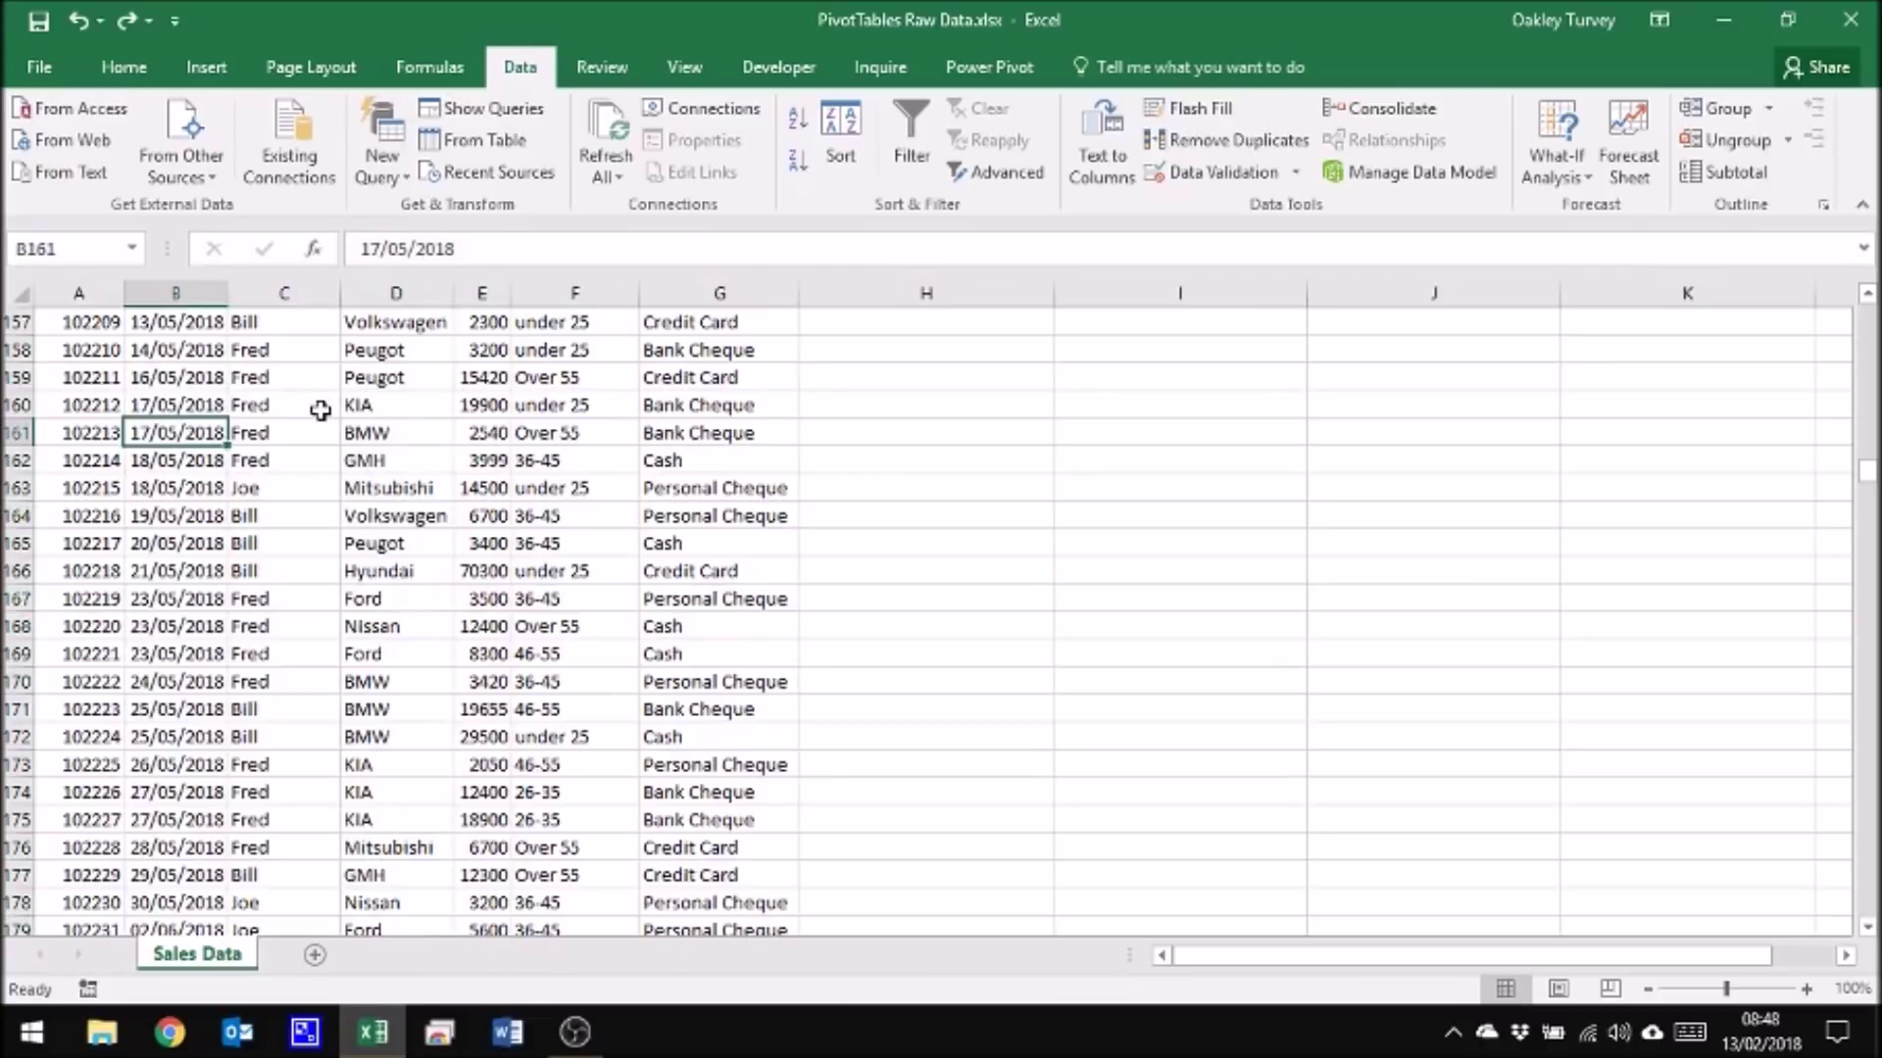
key(ctrl+a)
scroll(392, 411, up, 17)
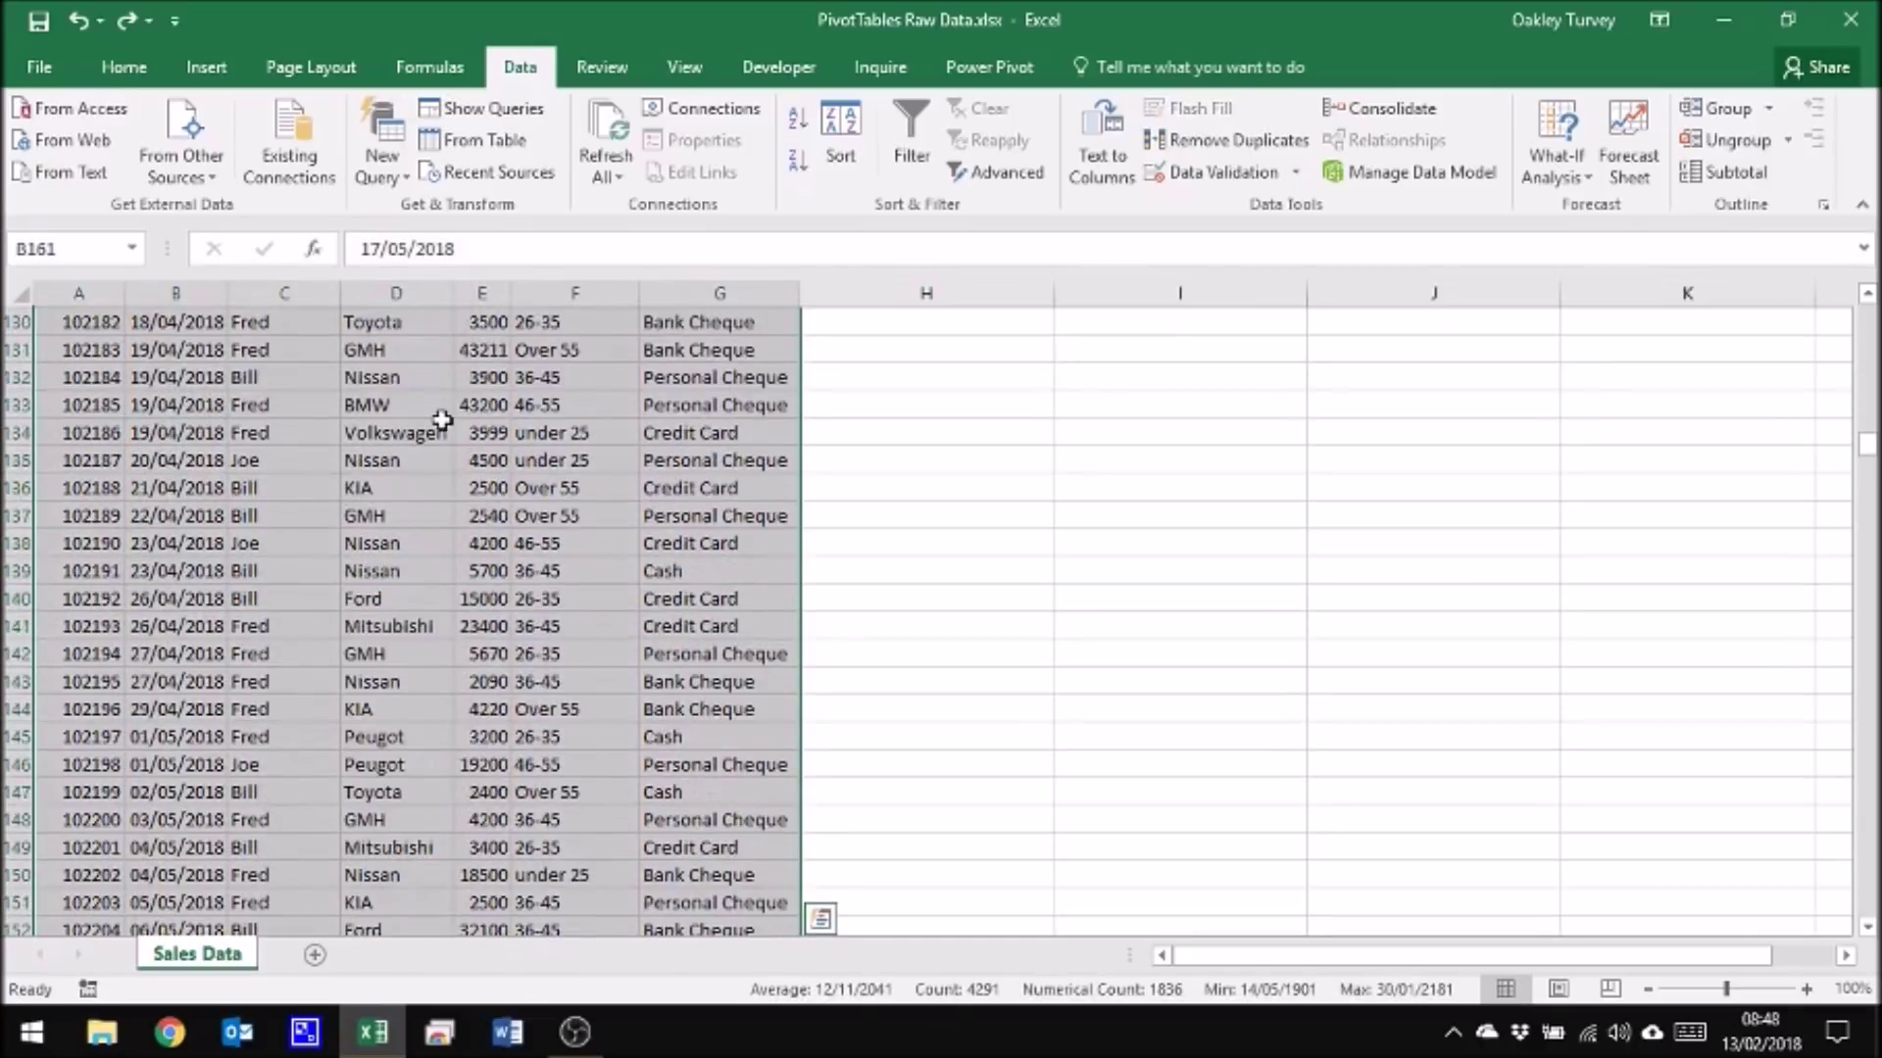
scroll(436, 411, up, 20)
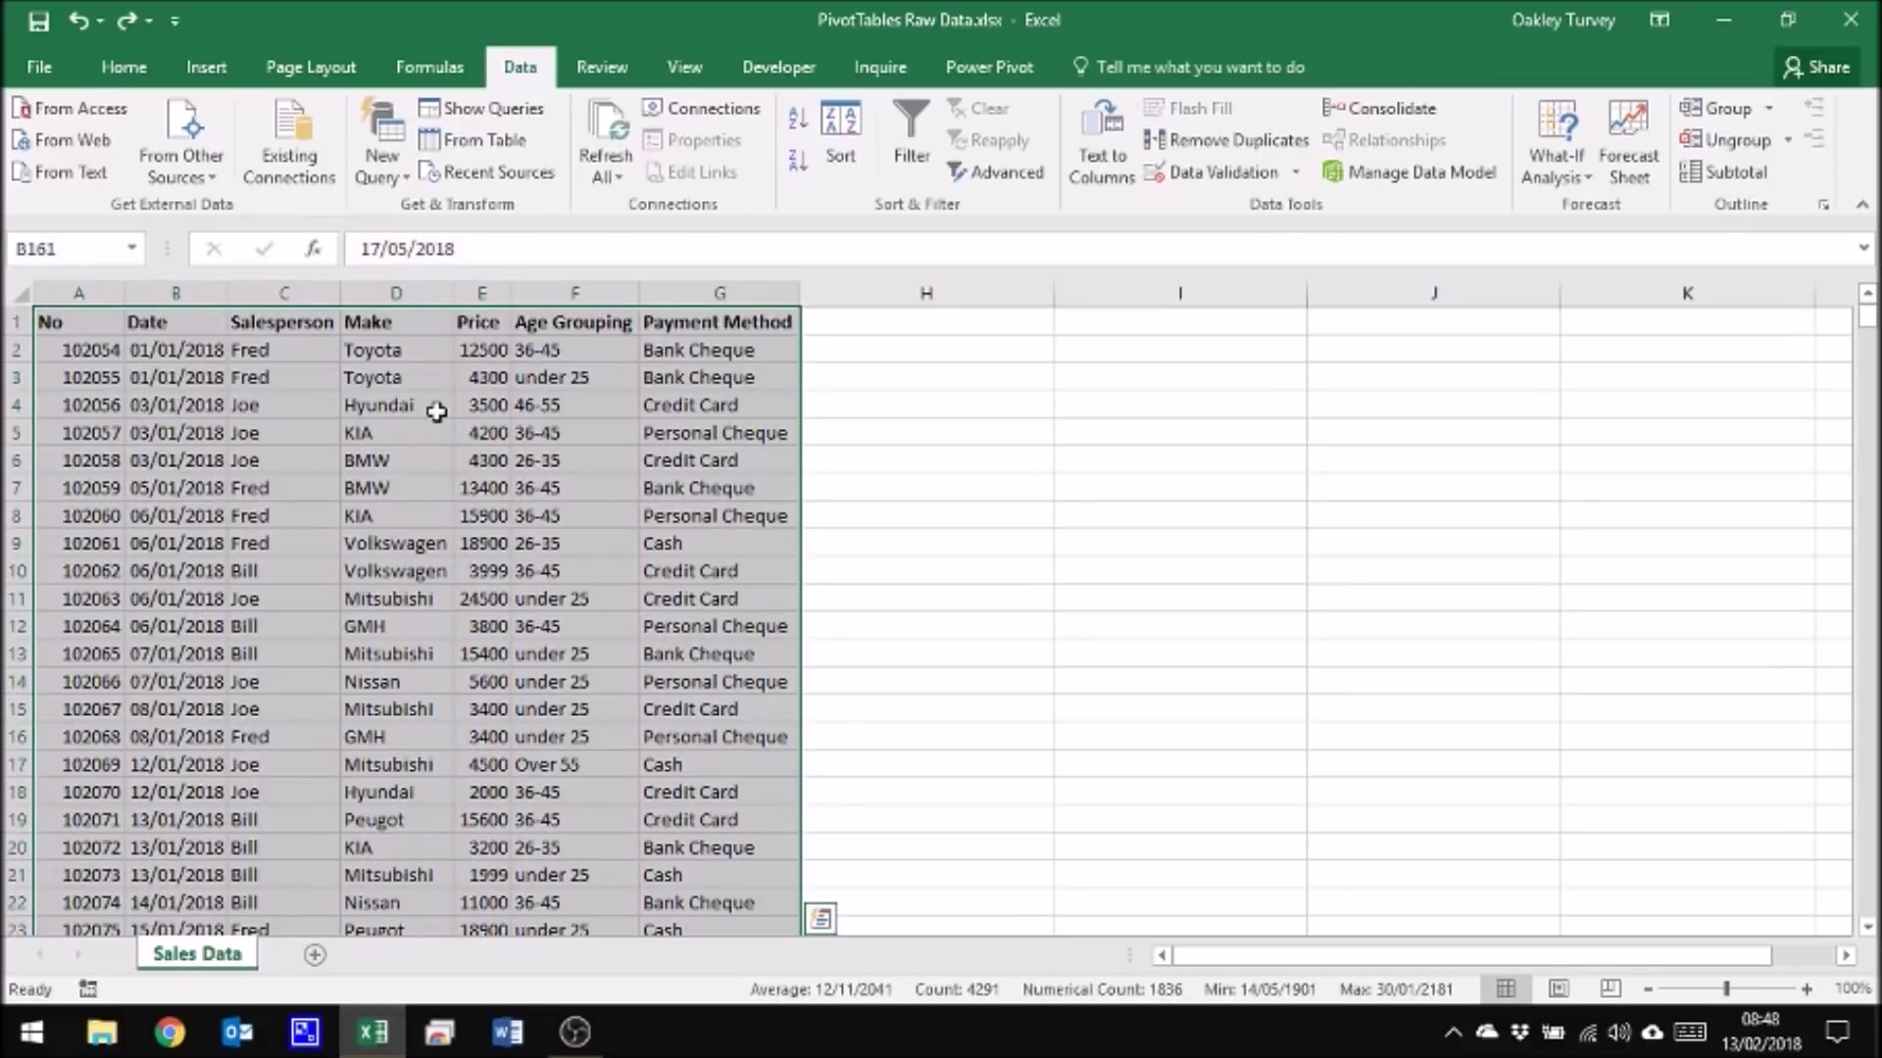
click(654, 568)
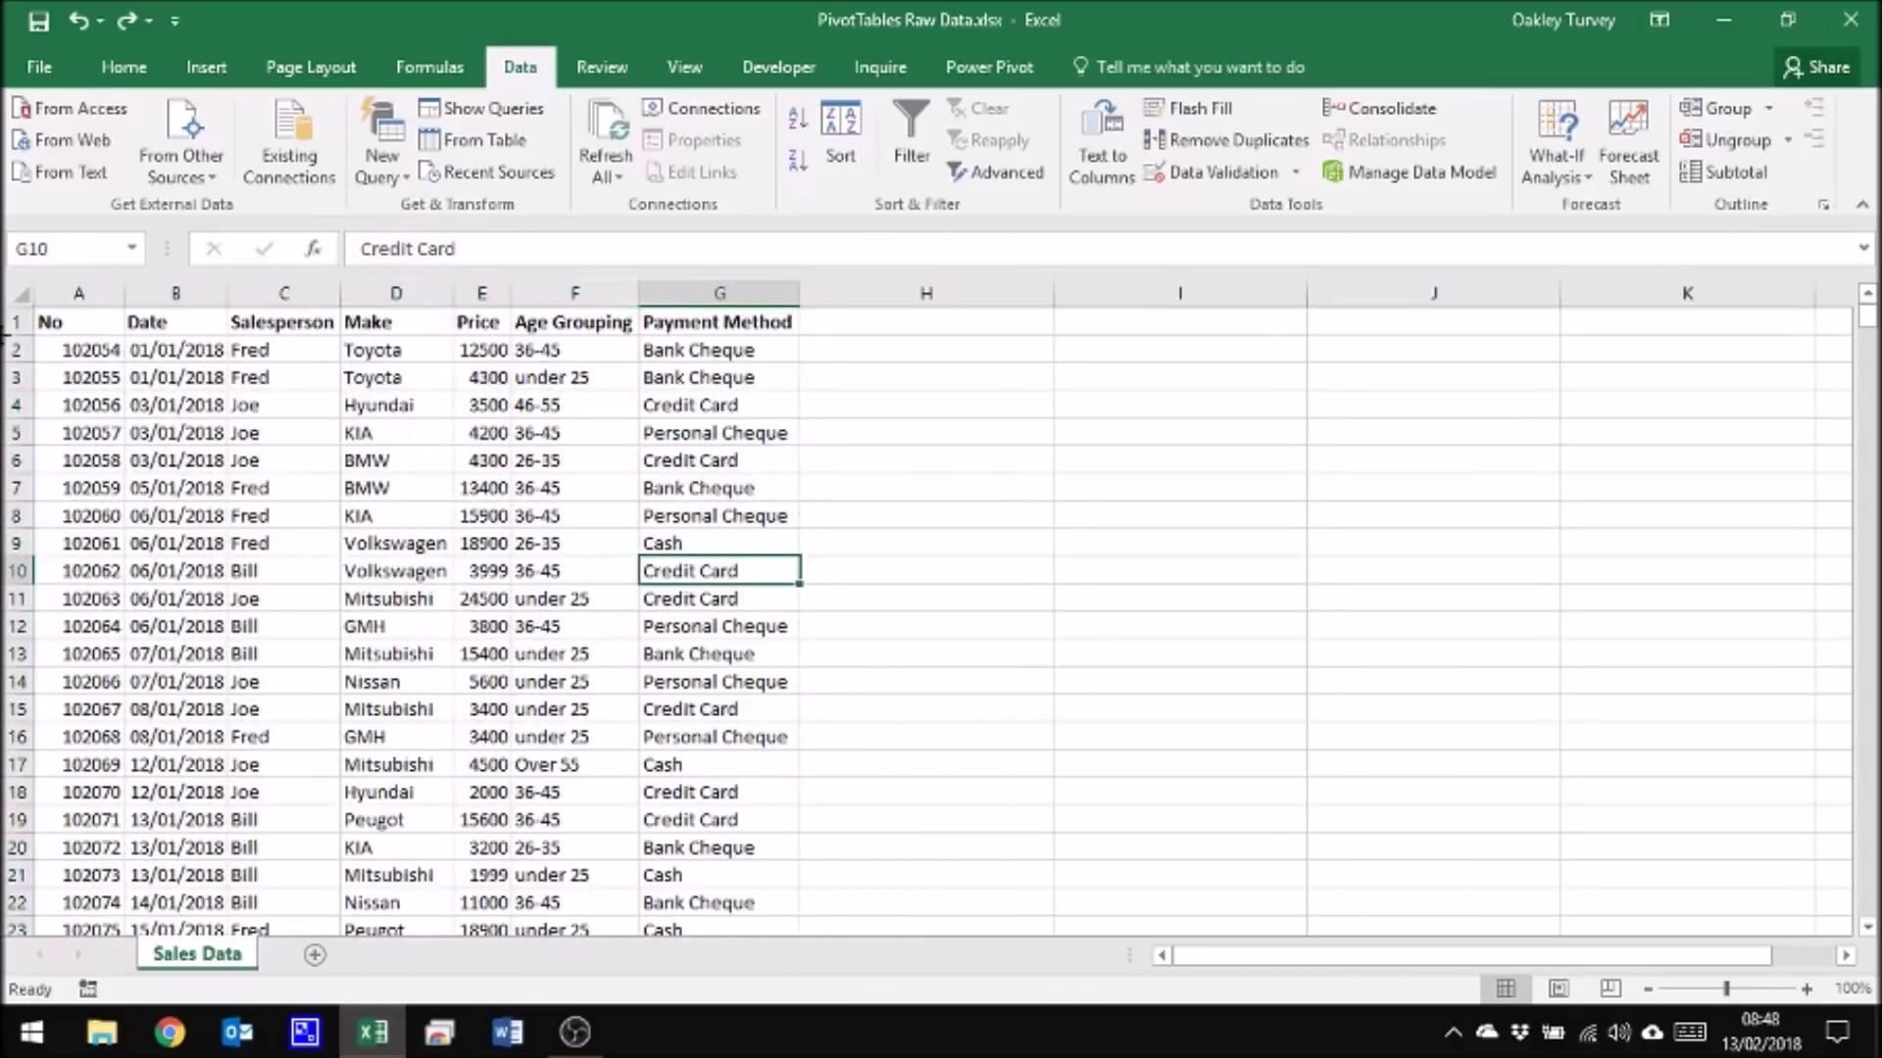
click(93, 349)
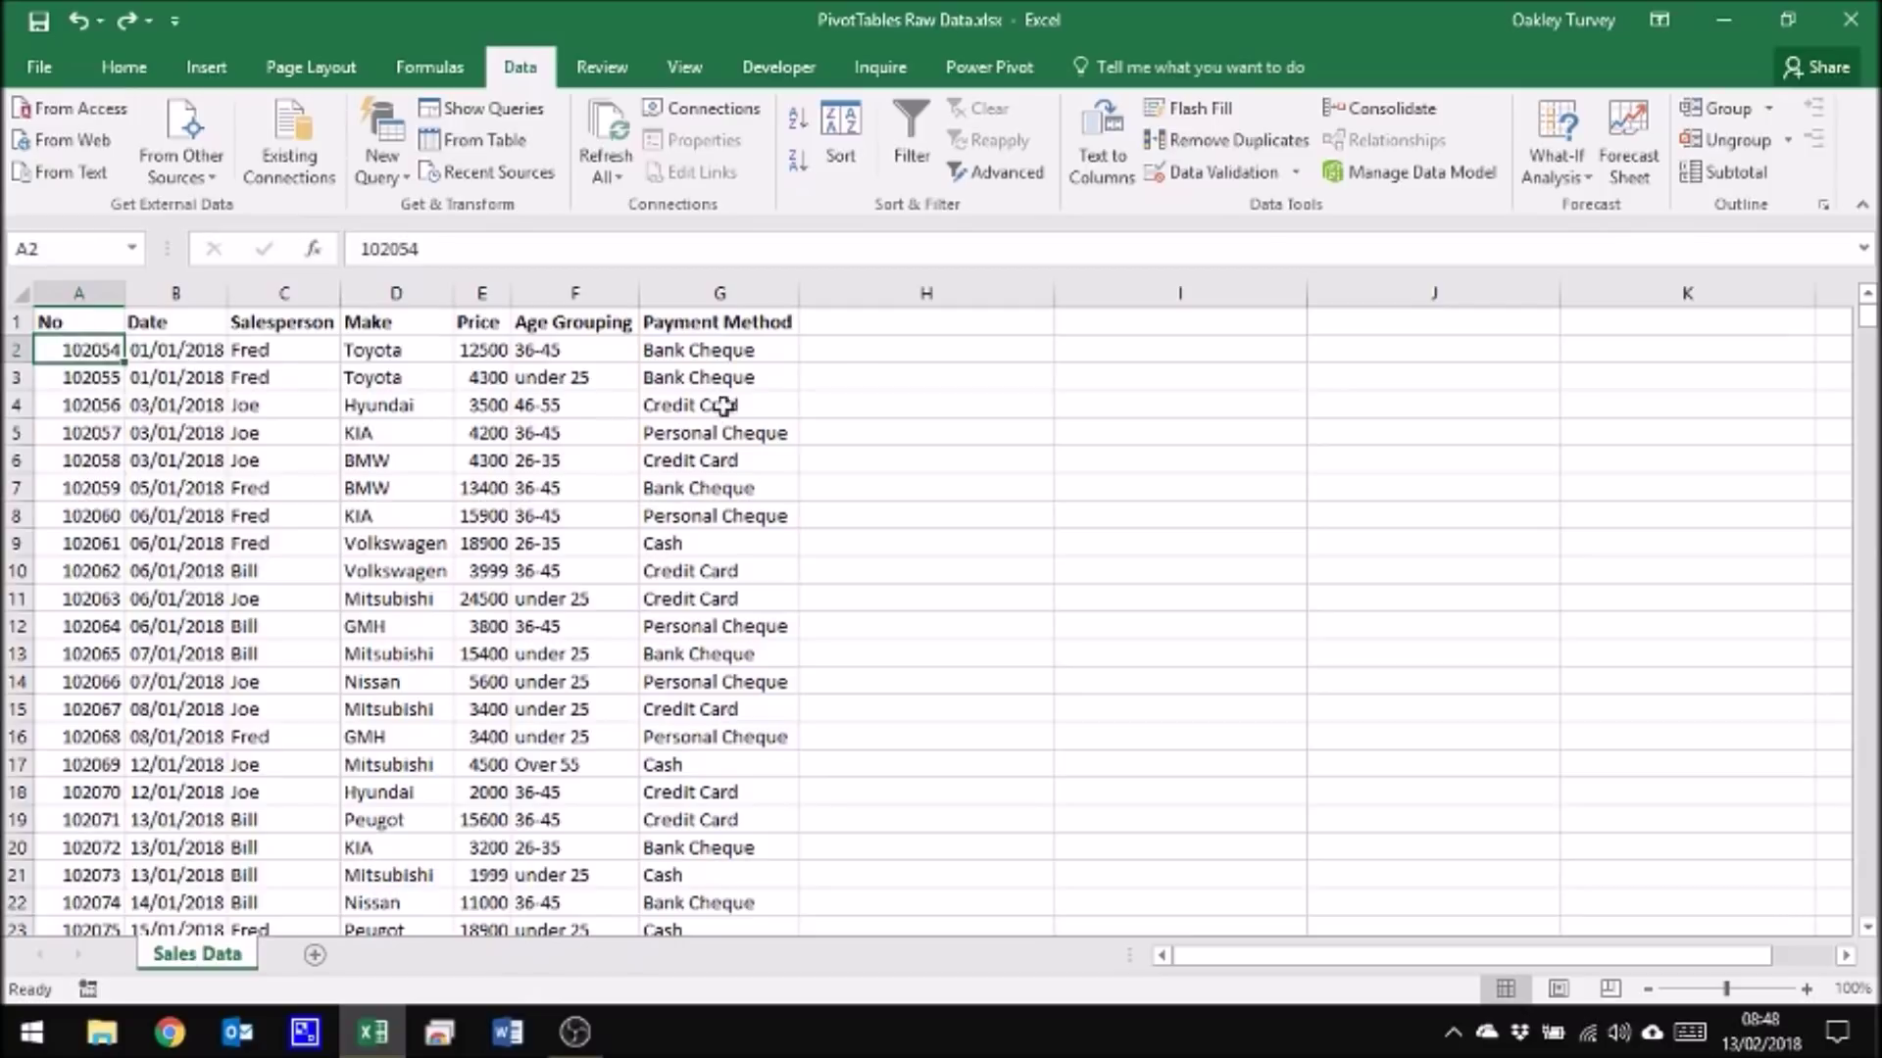
click(878, 375)
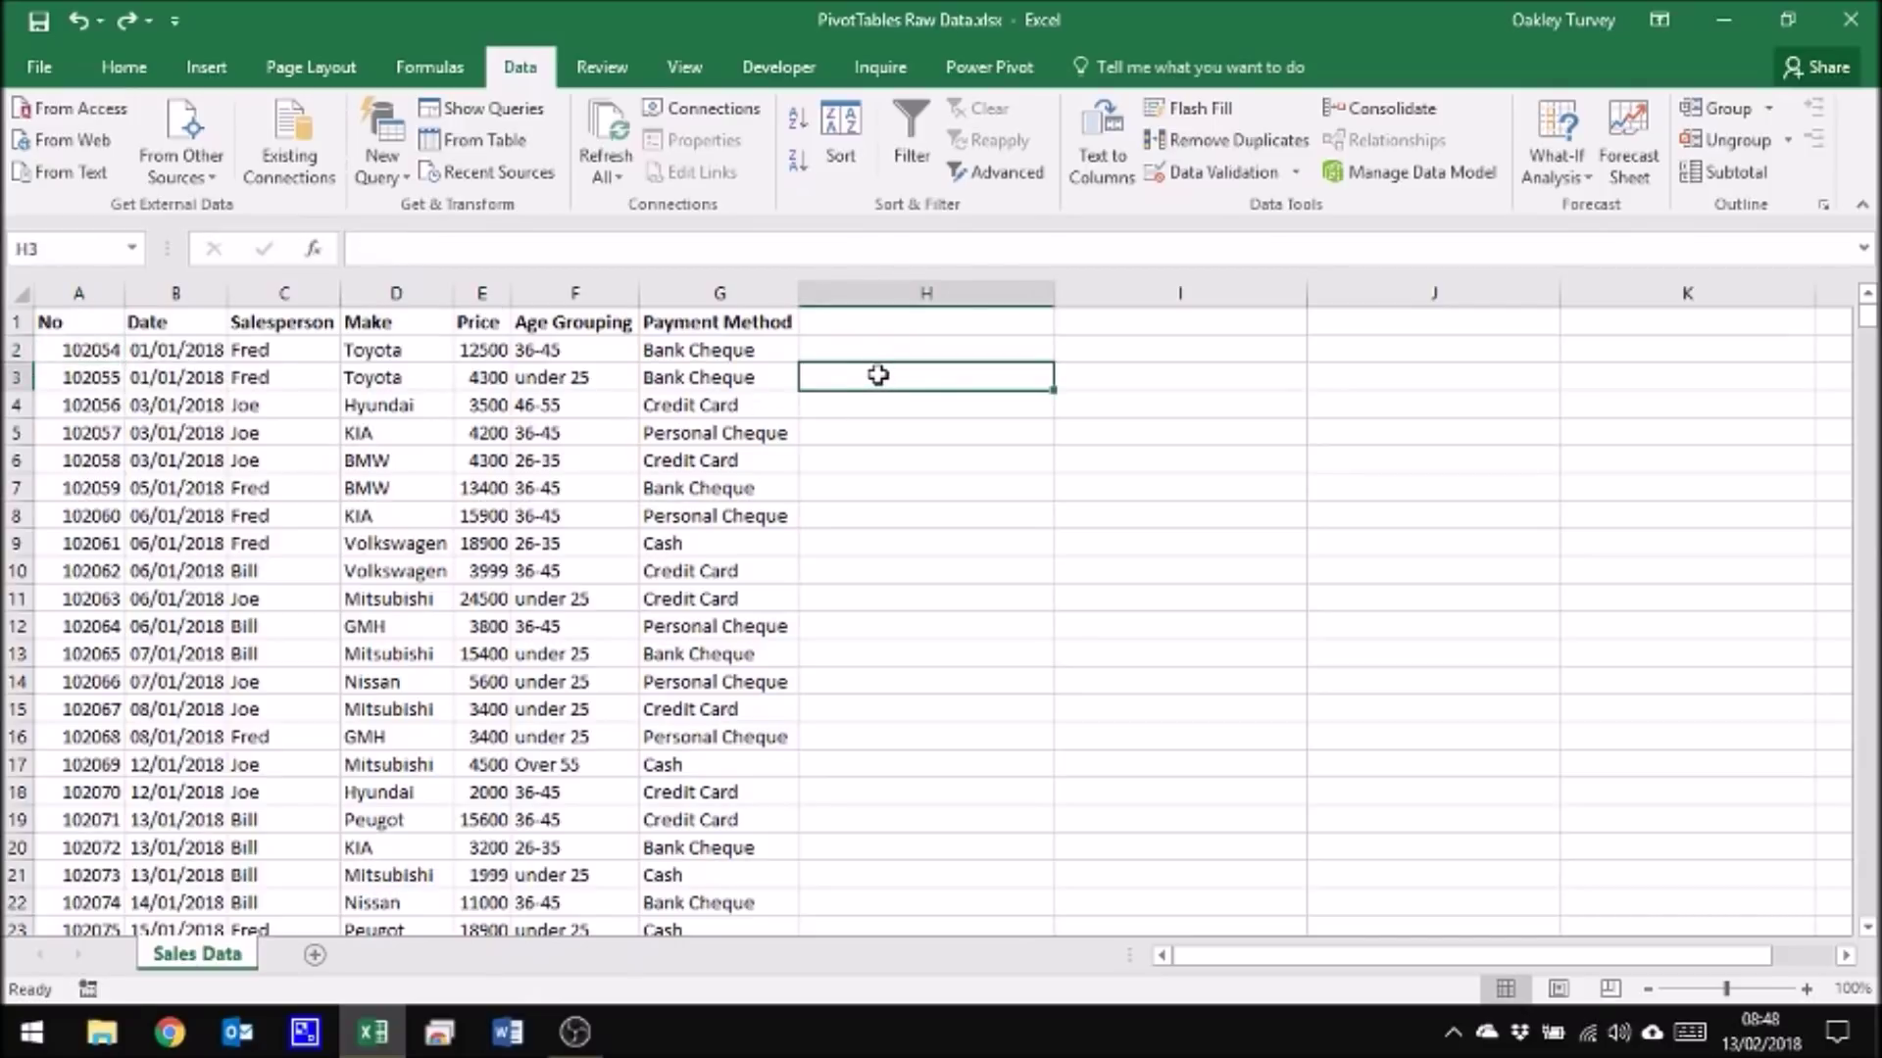
text(Note)
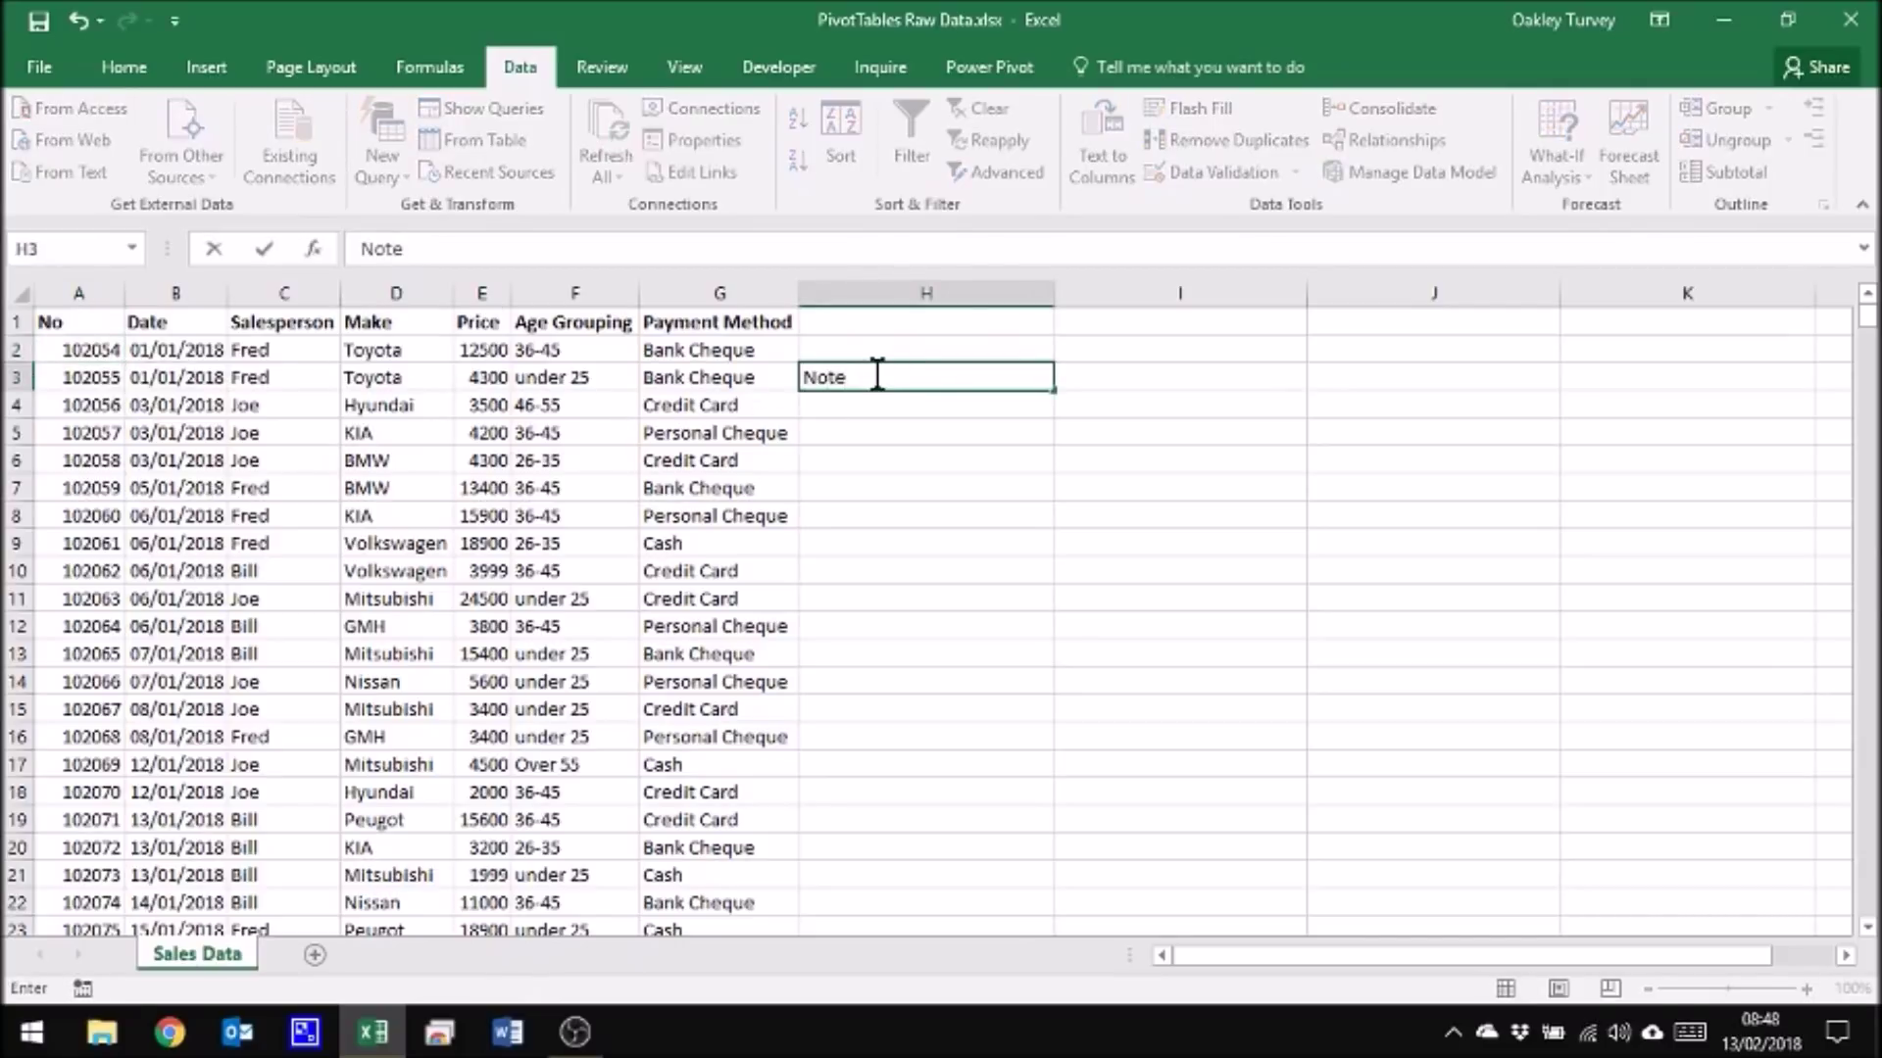
key(Return)
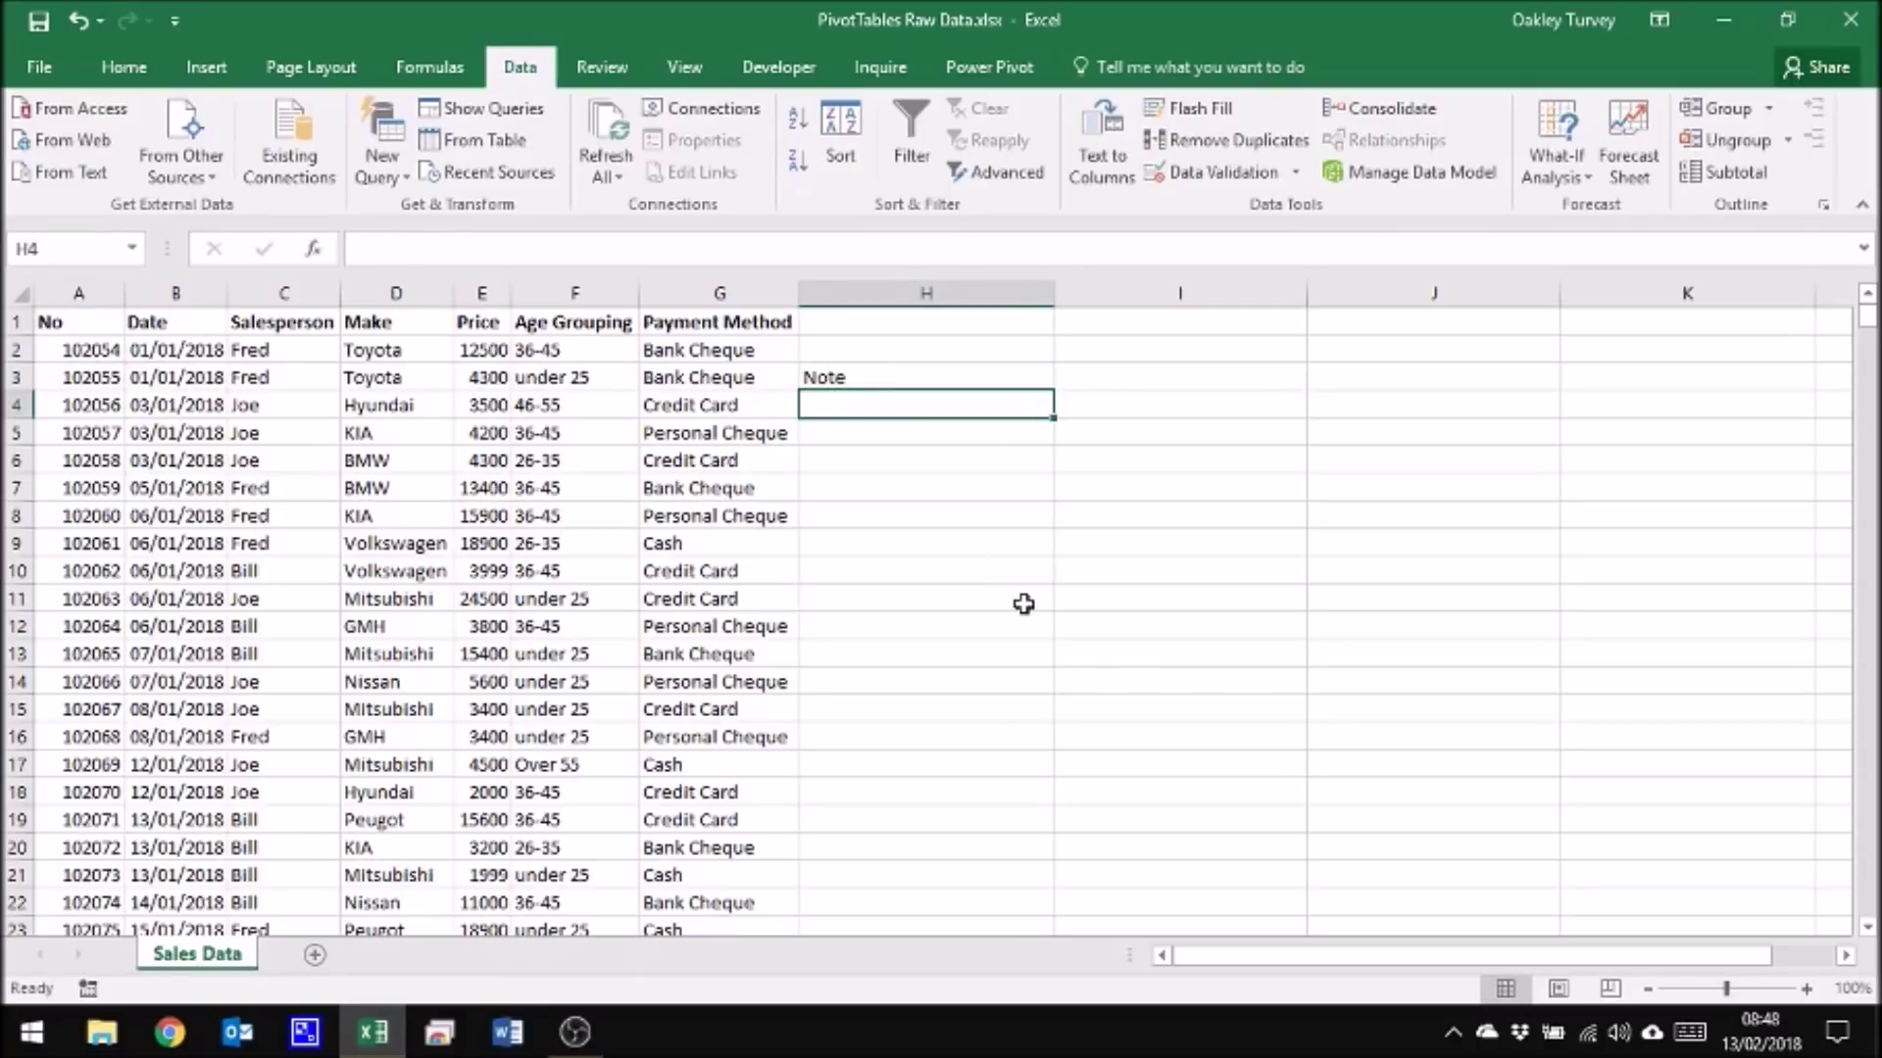
click(256, 378)
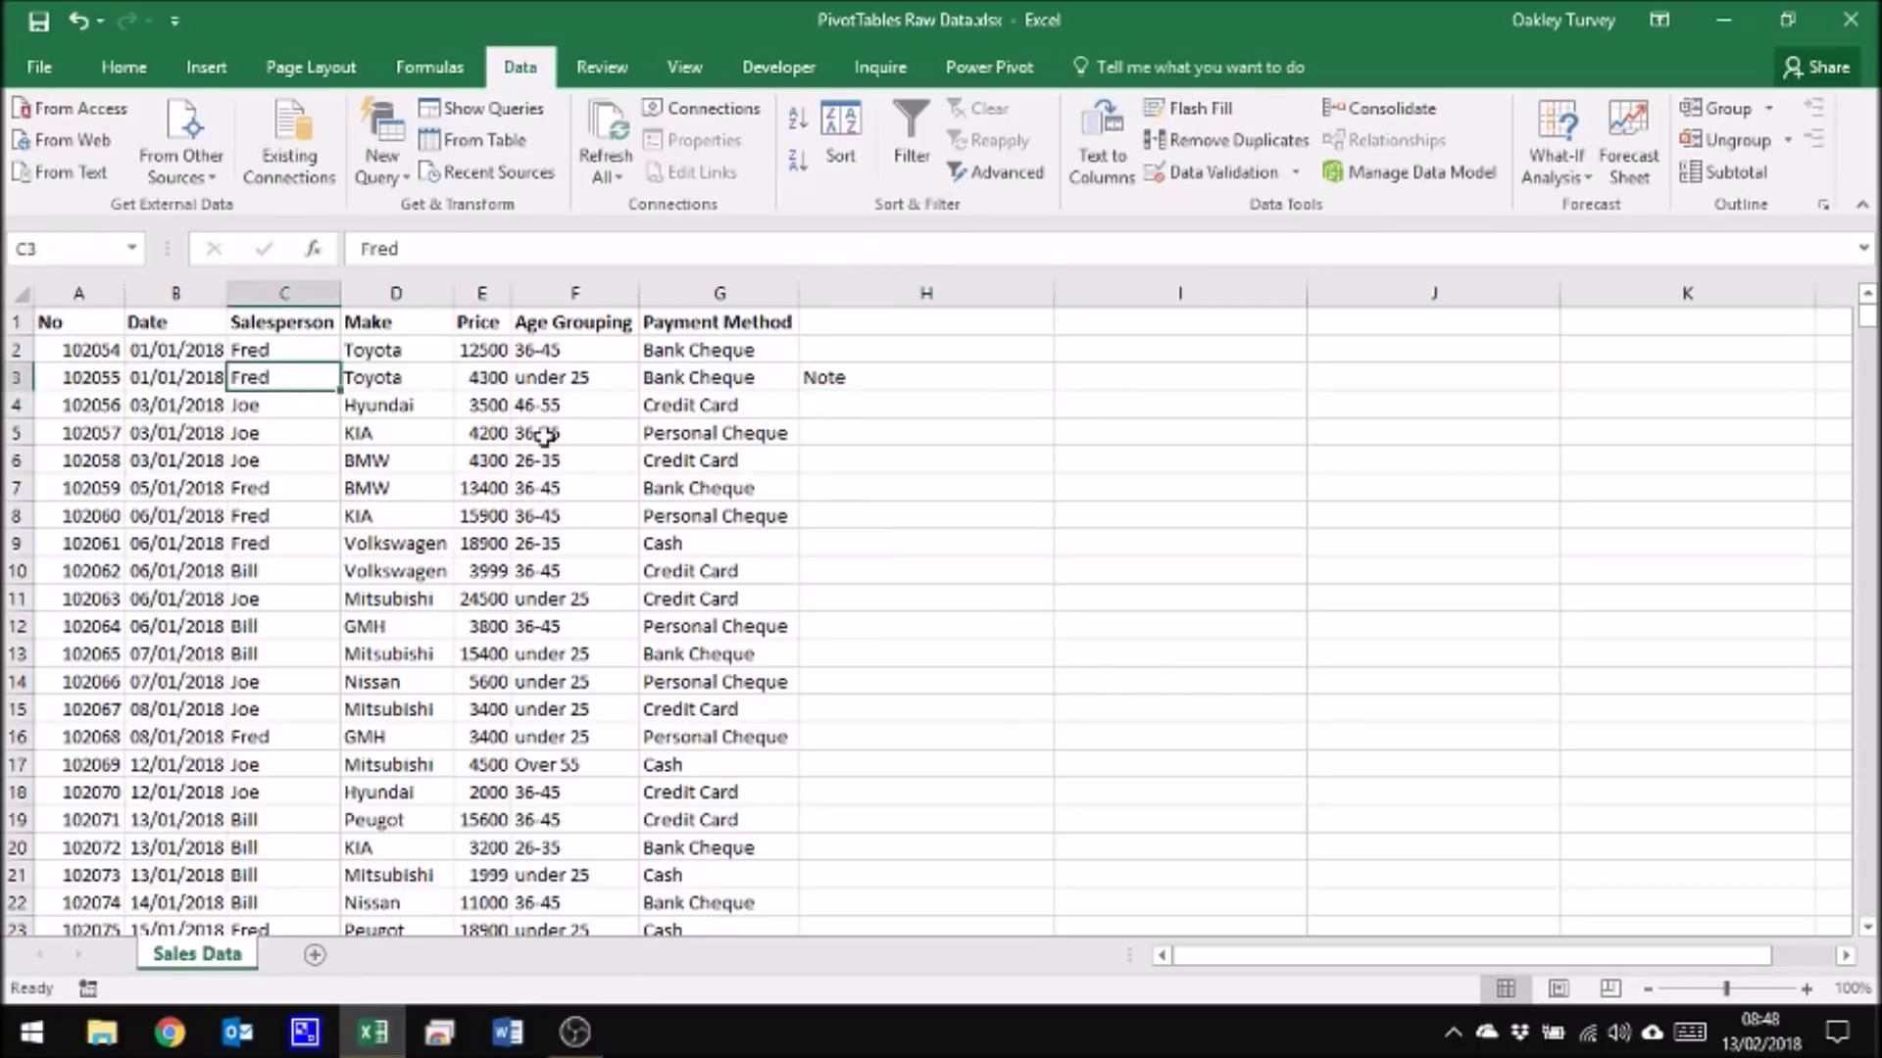
key(ctrl+a)
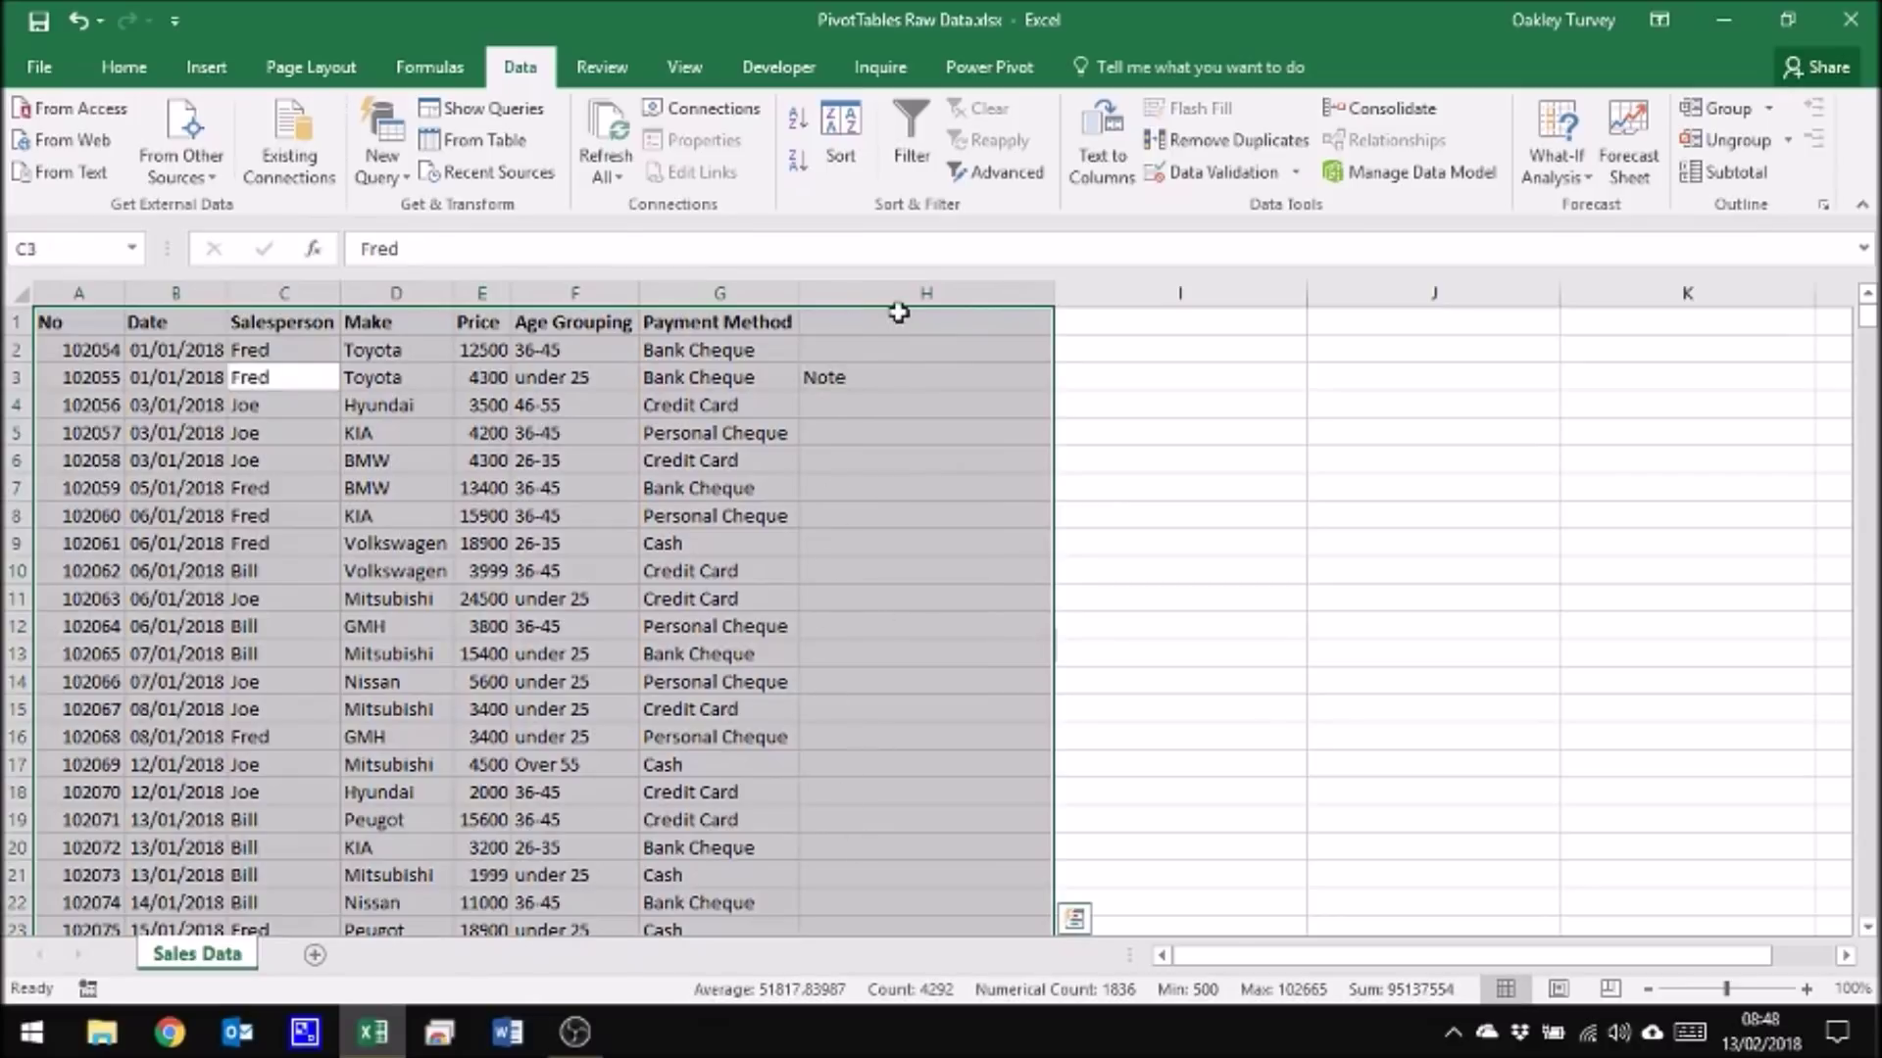
click(863, 377)
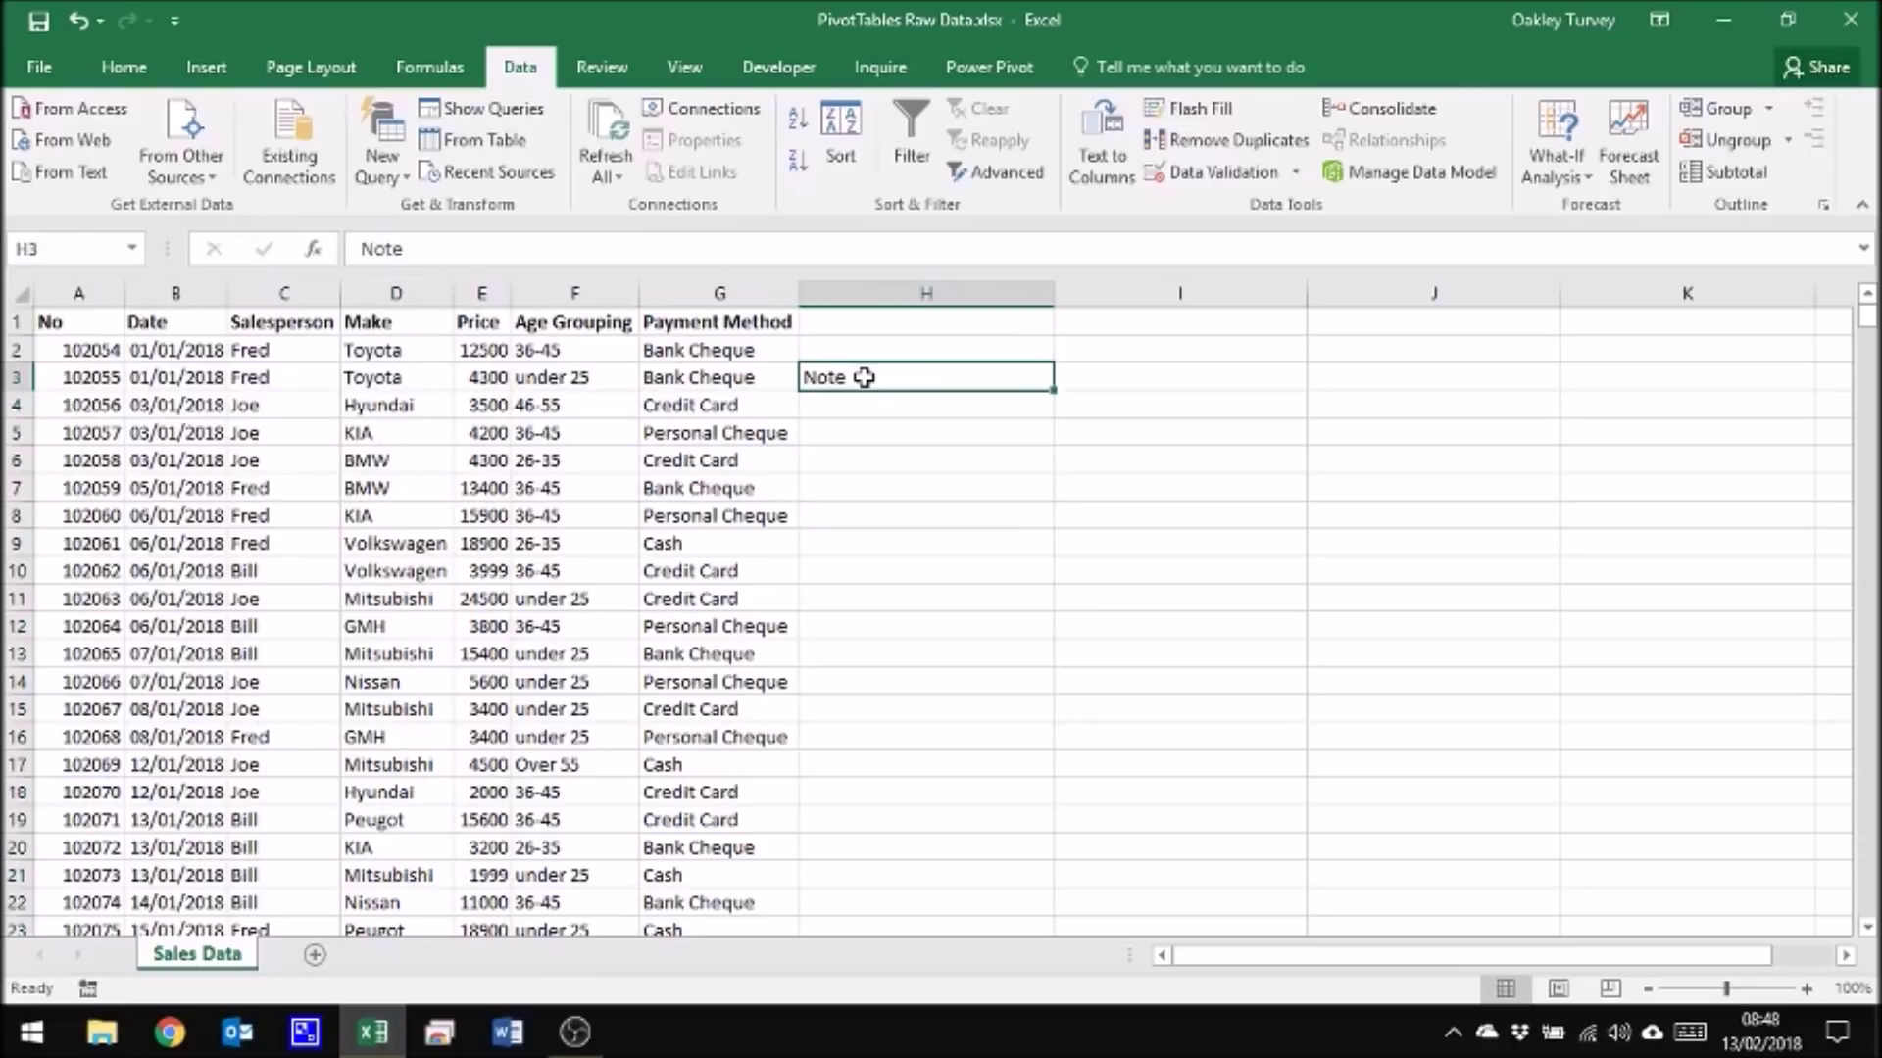
key(Delete)
click(385, 438)
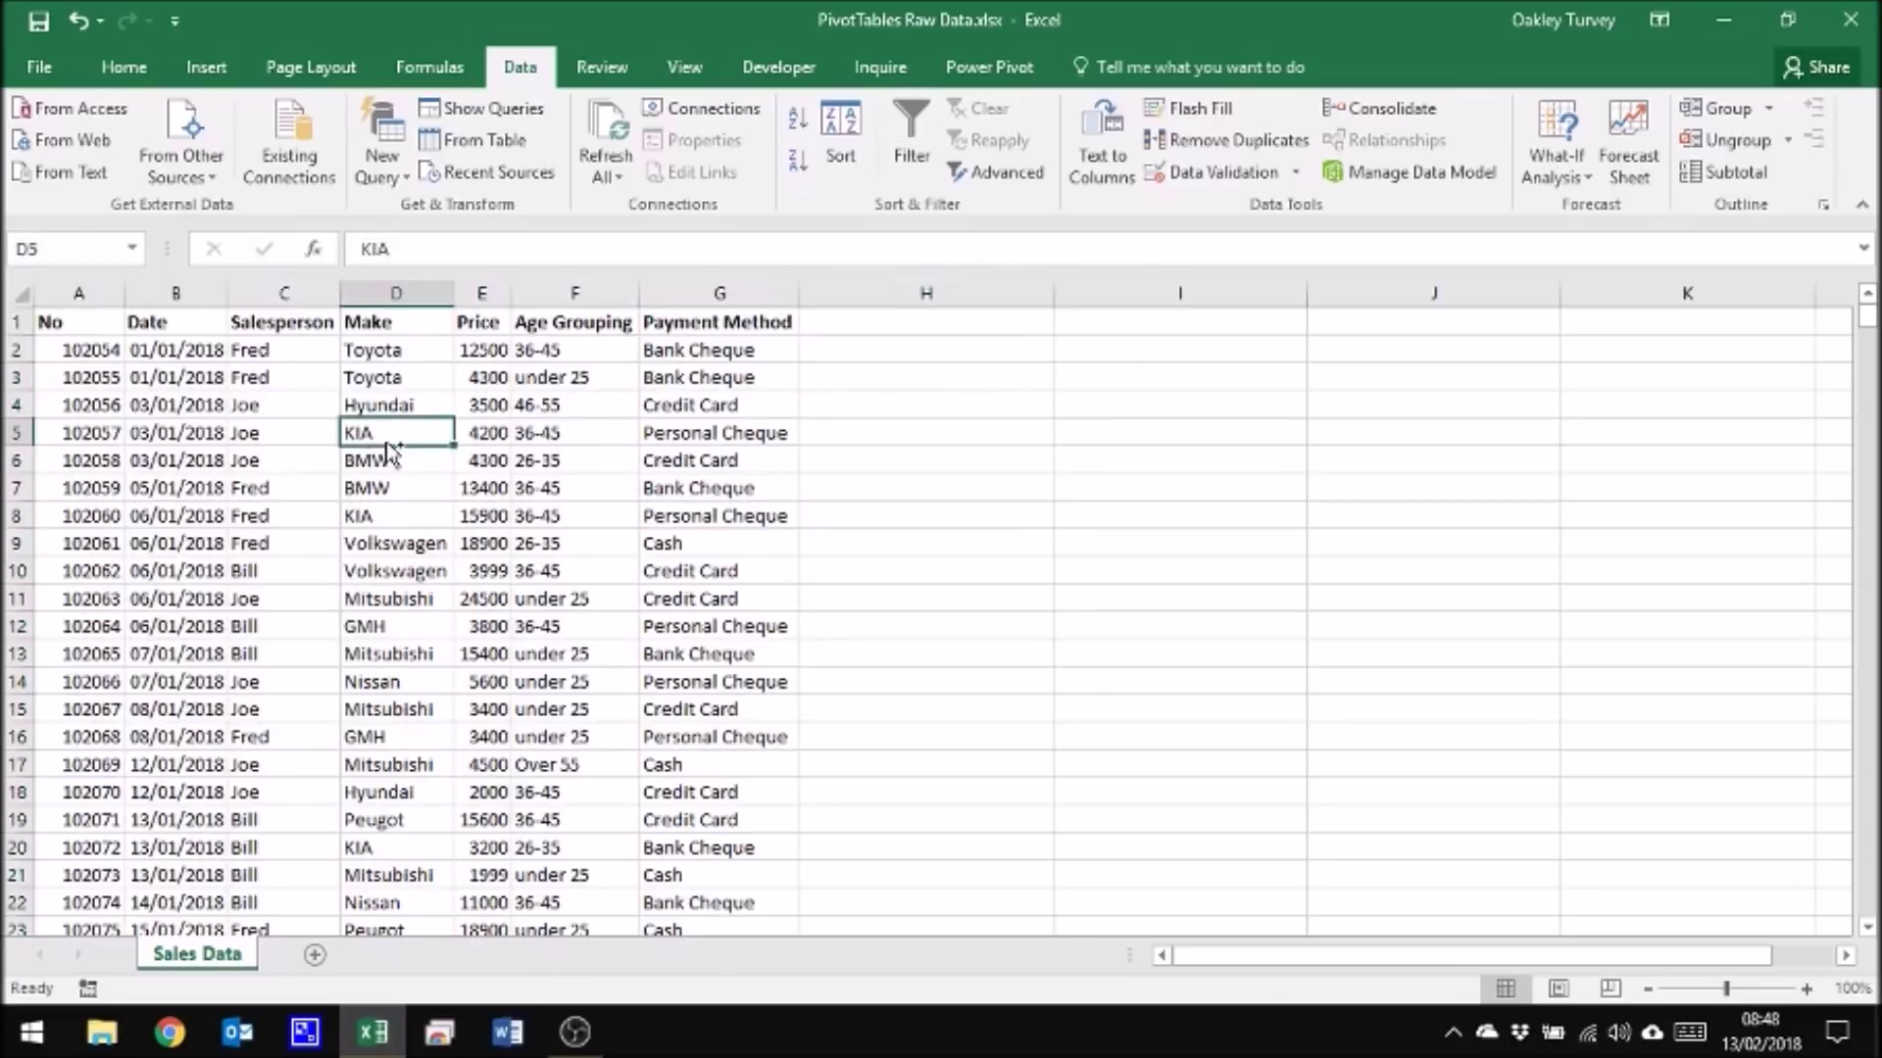
key(ctrl+a)
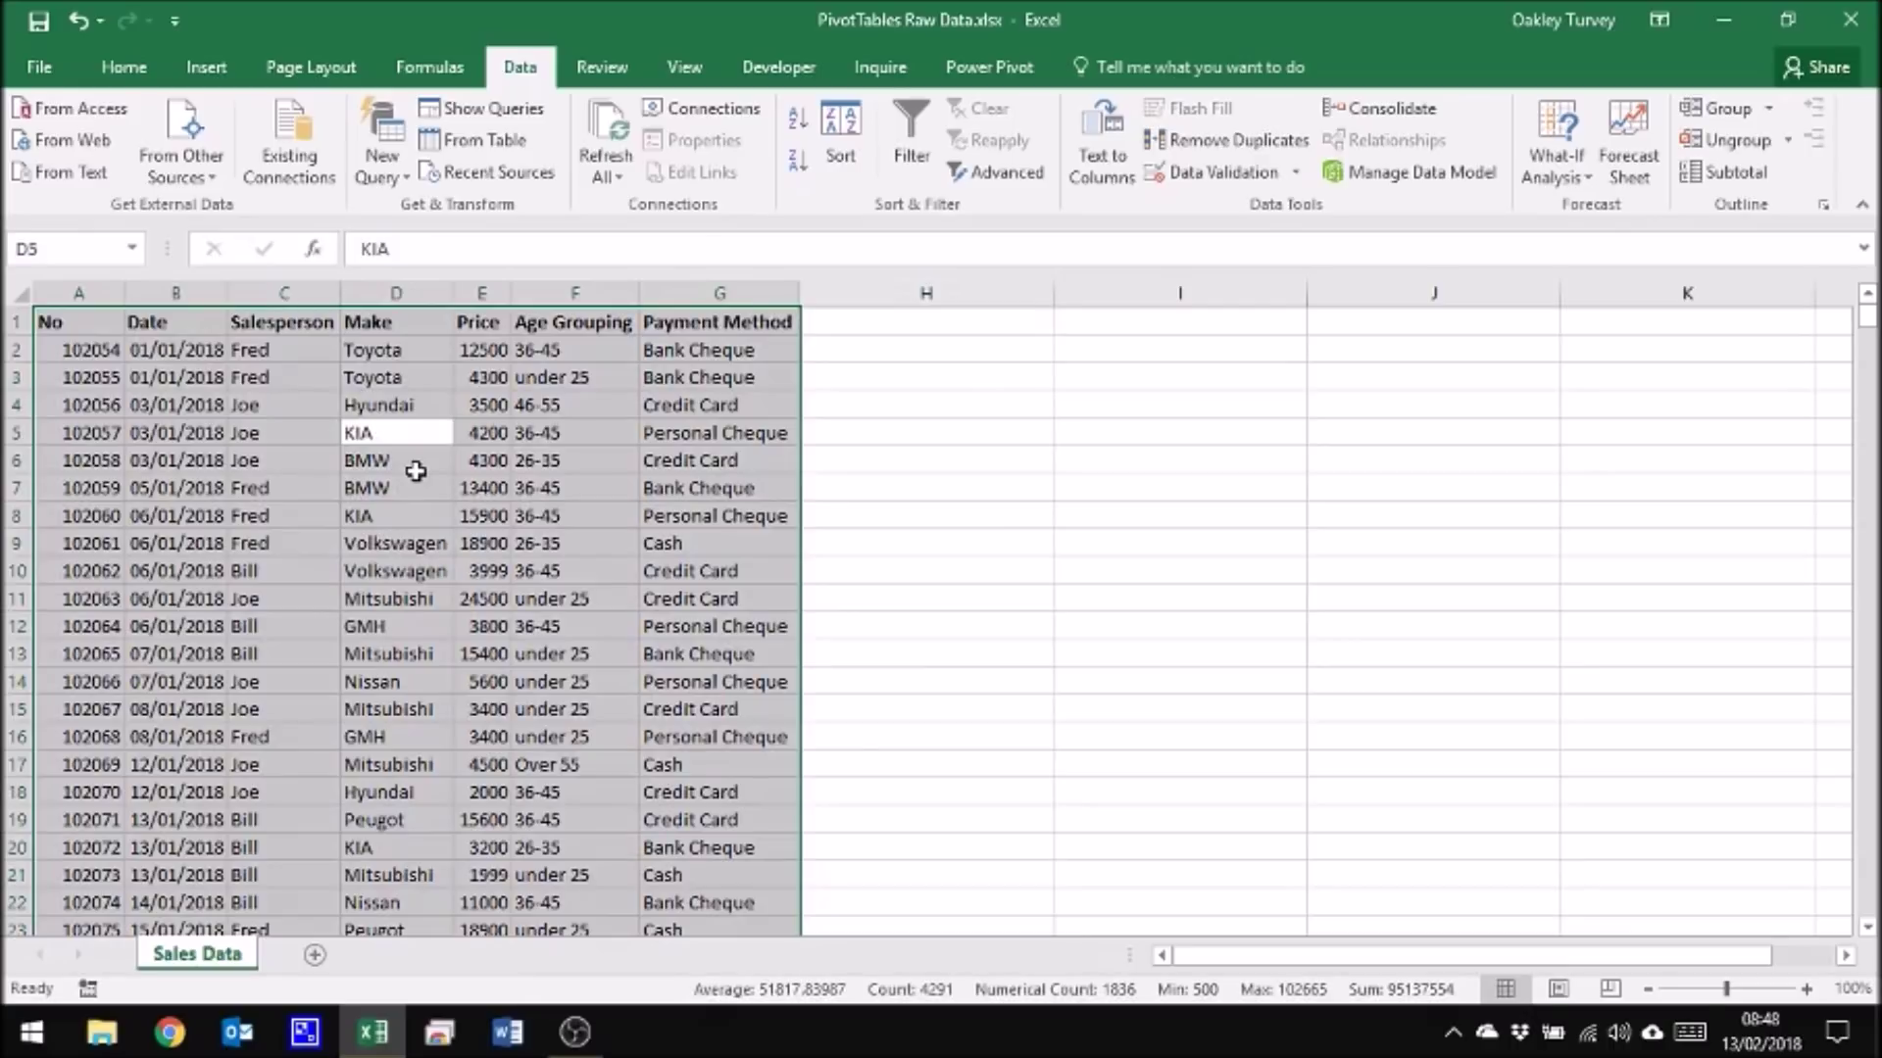
click(80, 322)
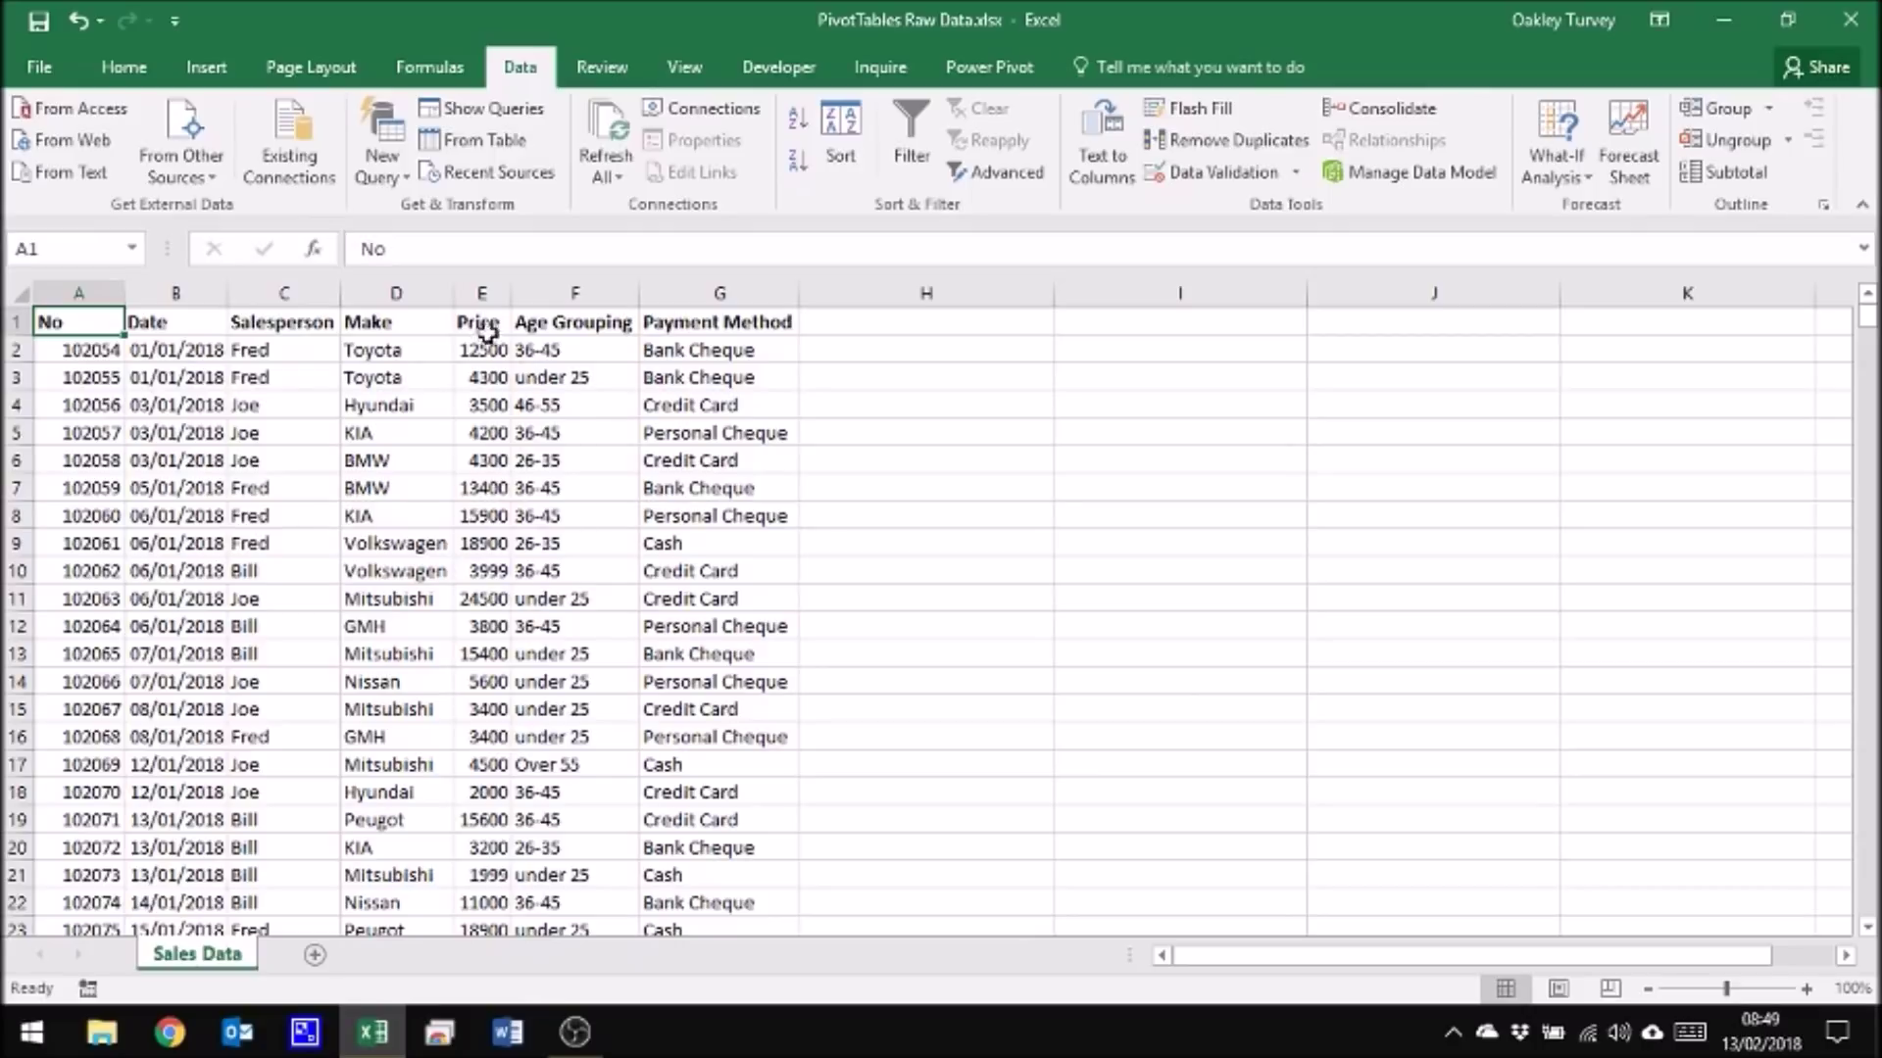
click(93, 348)
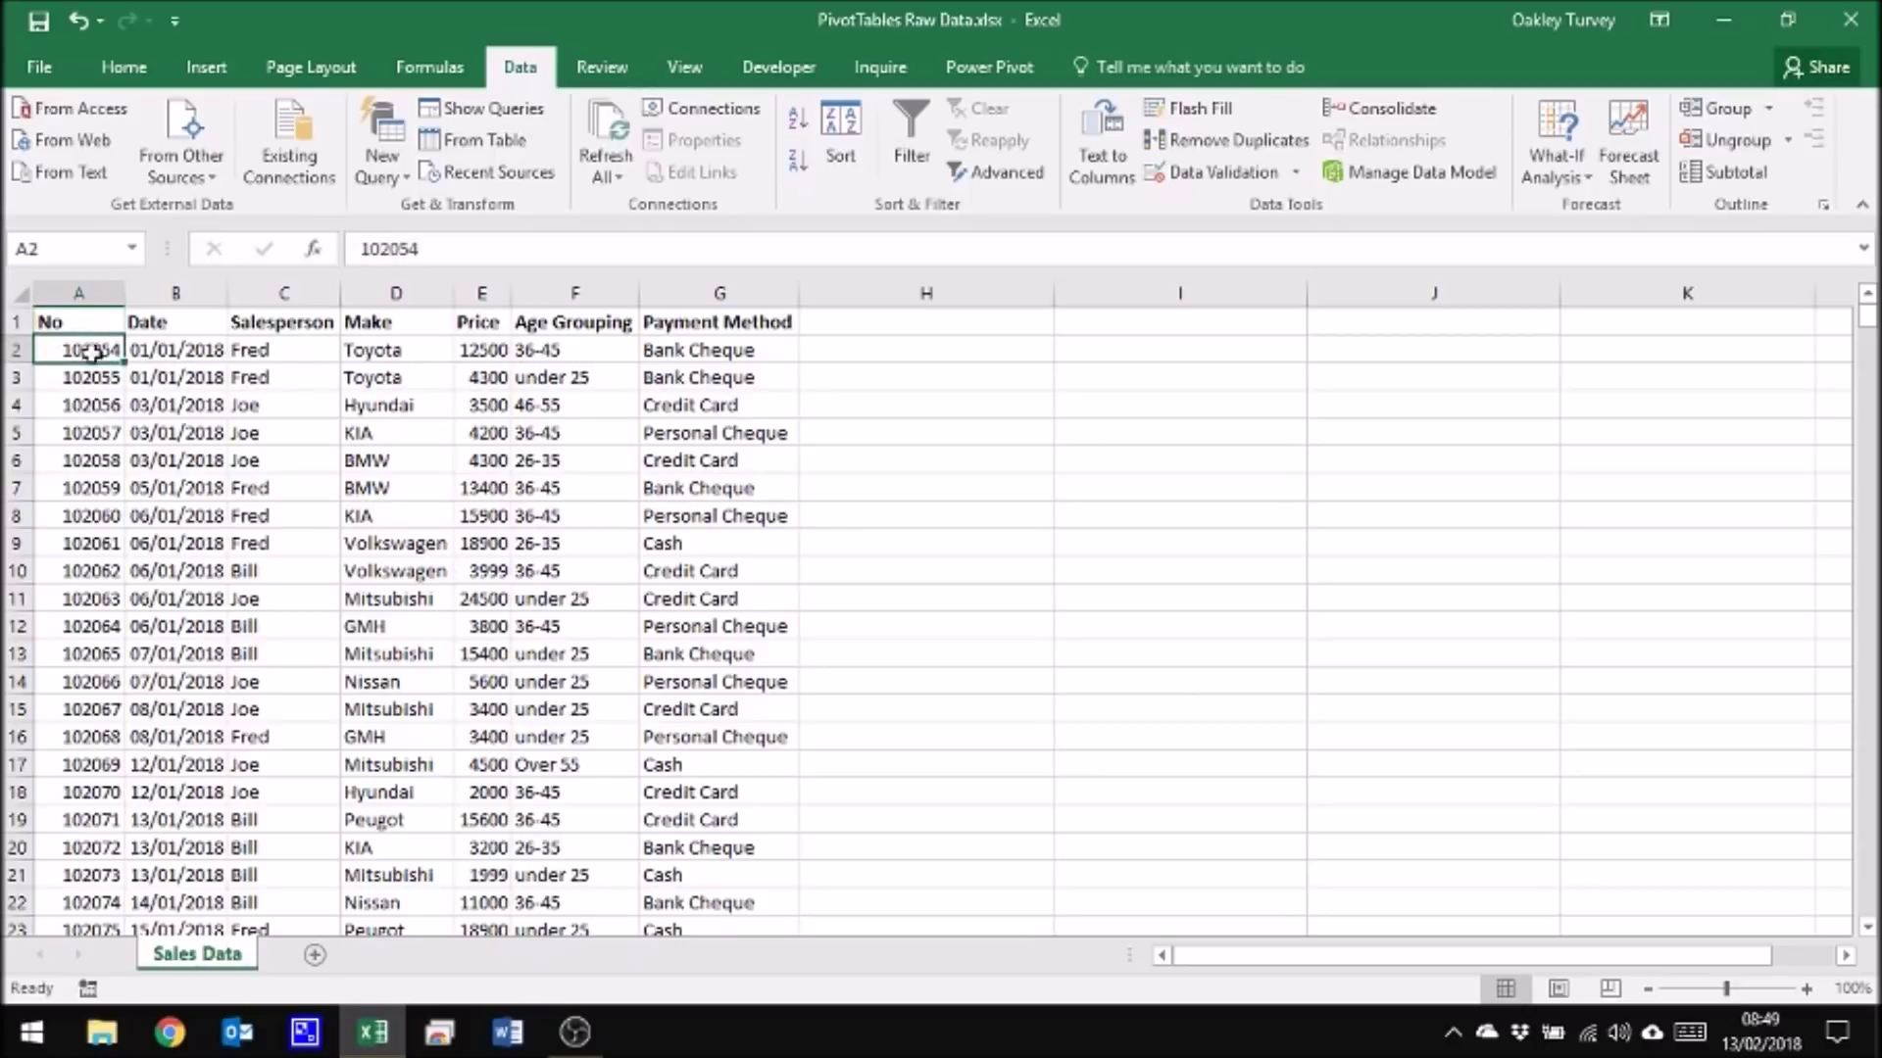
click(192, 323)
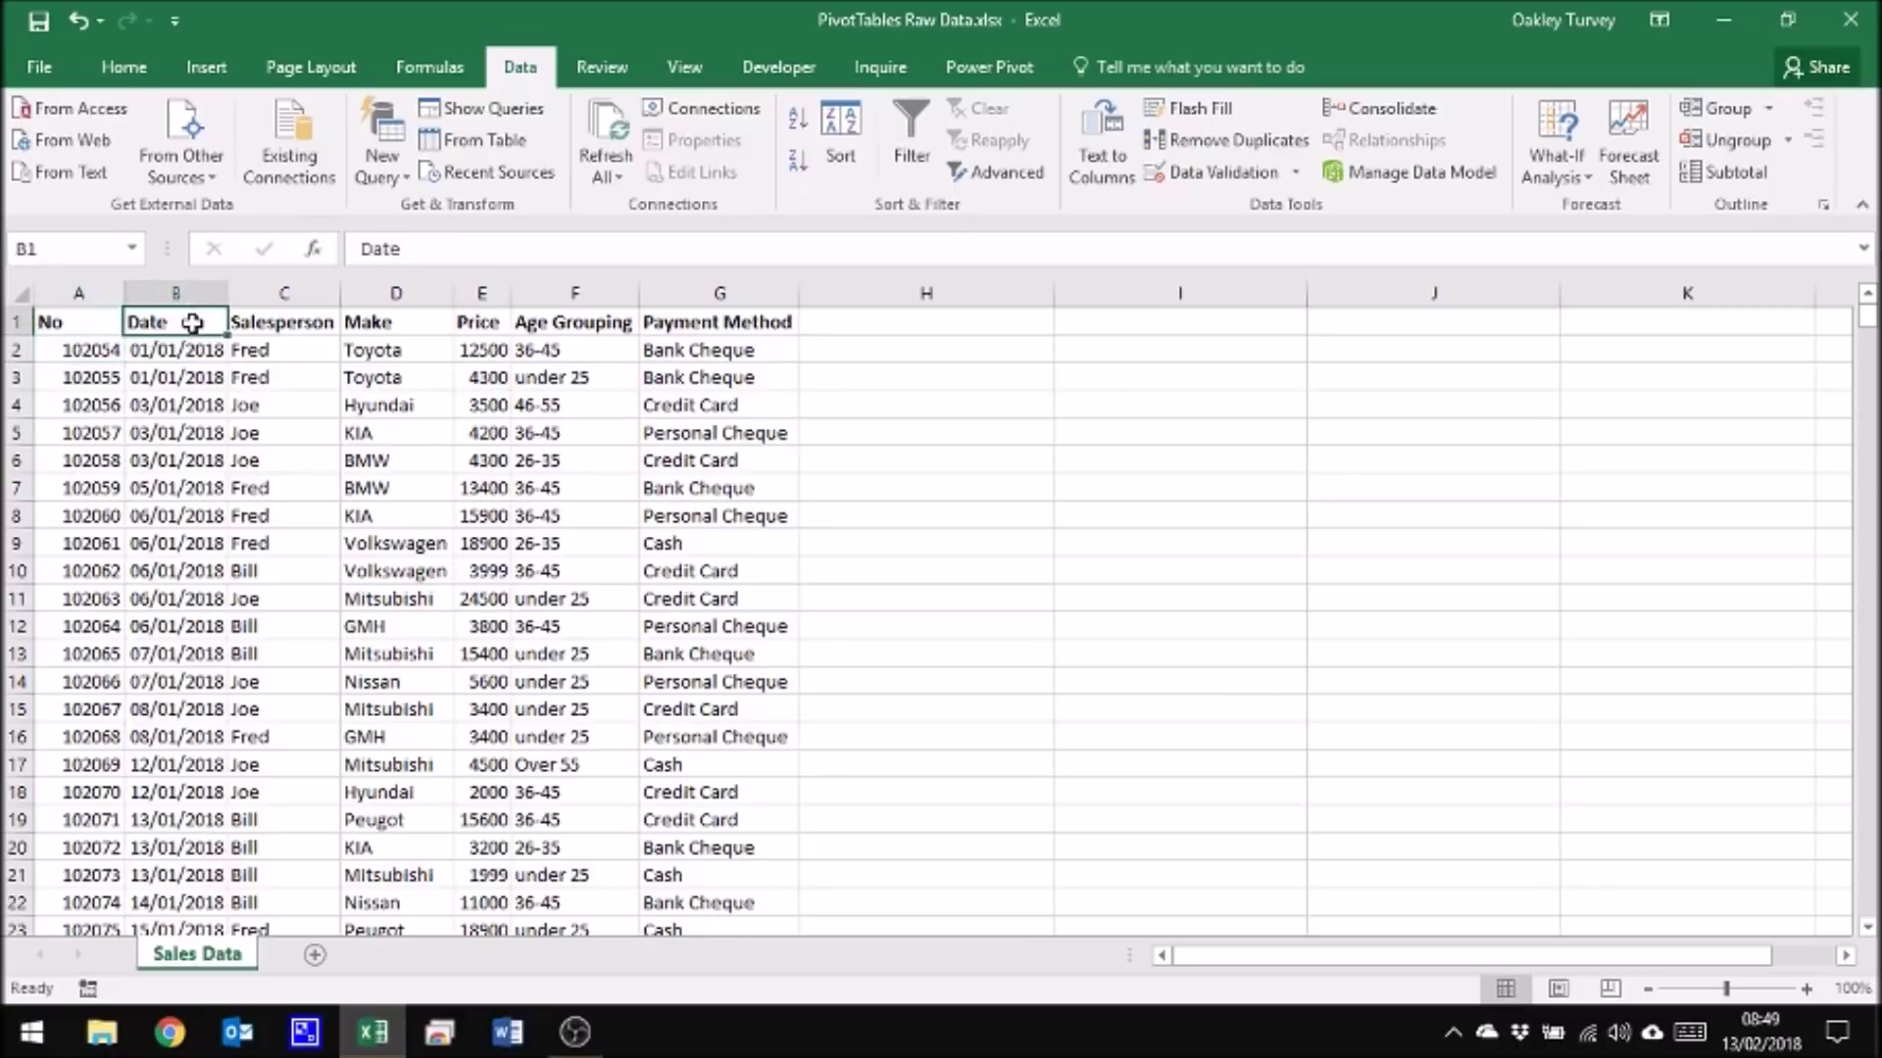
drag(181, 381, 174, 572)
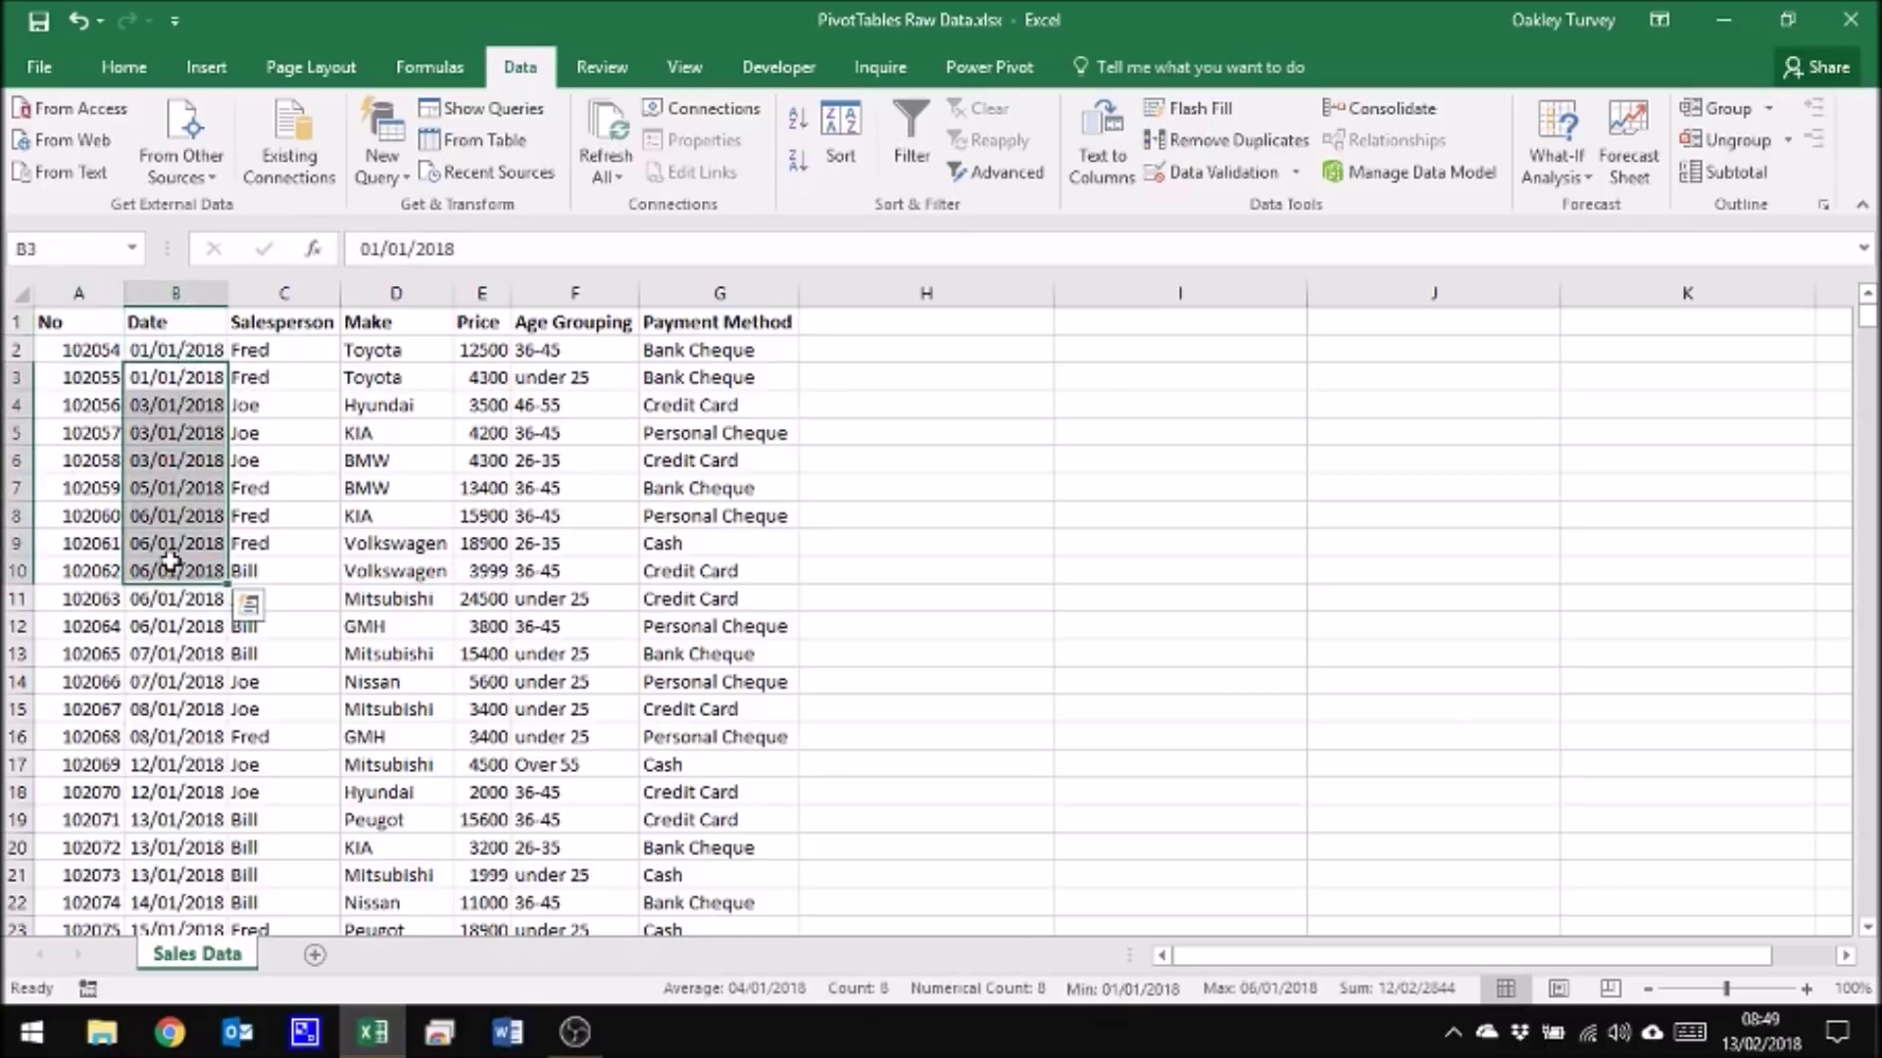
click(483, 322)
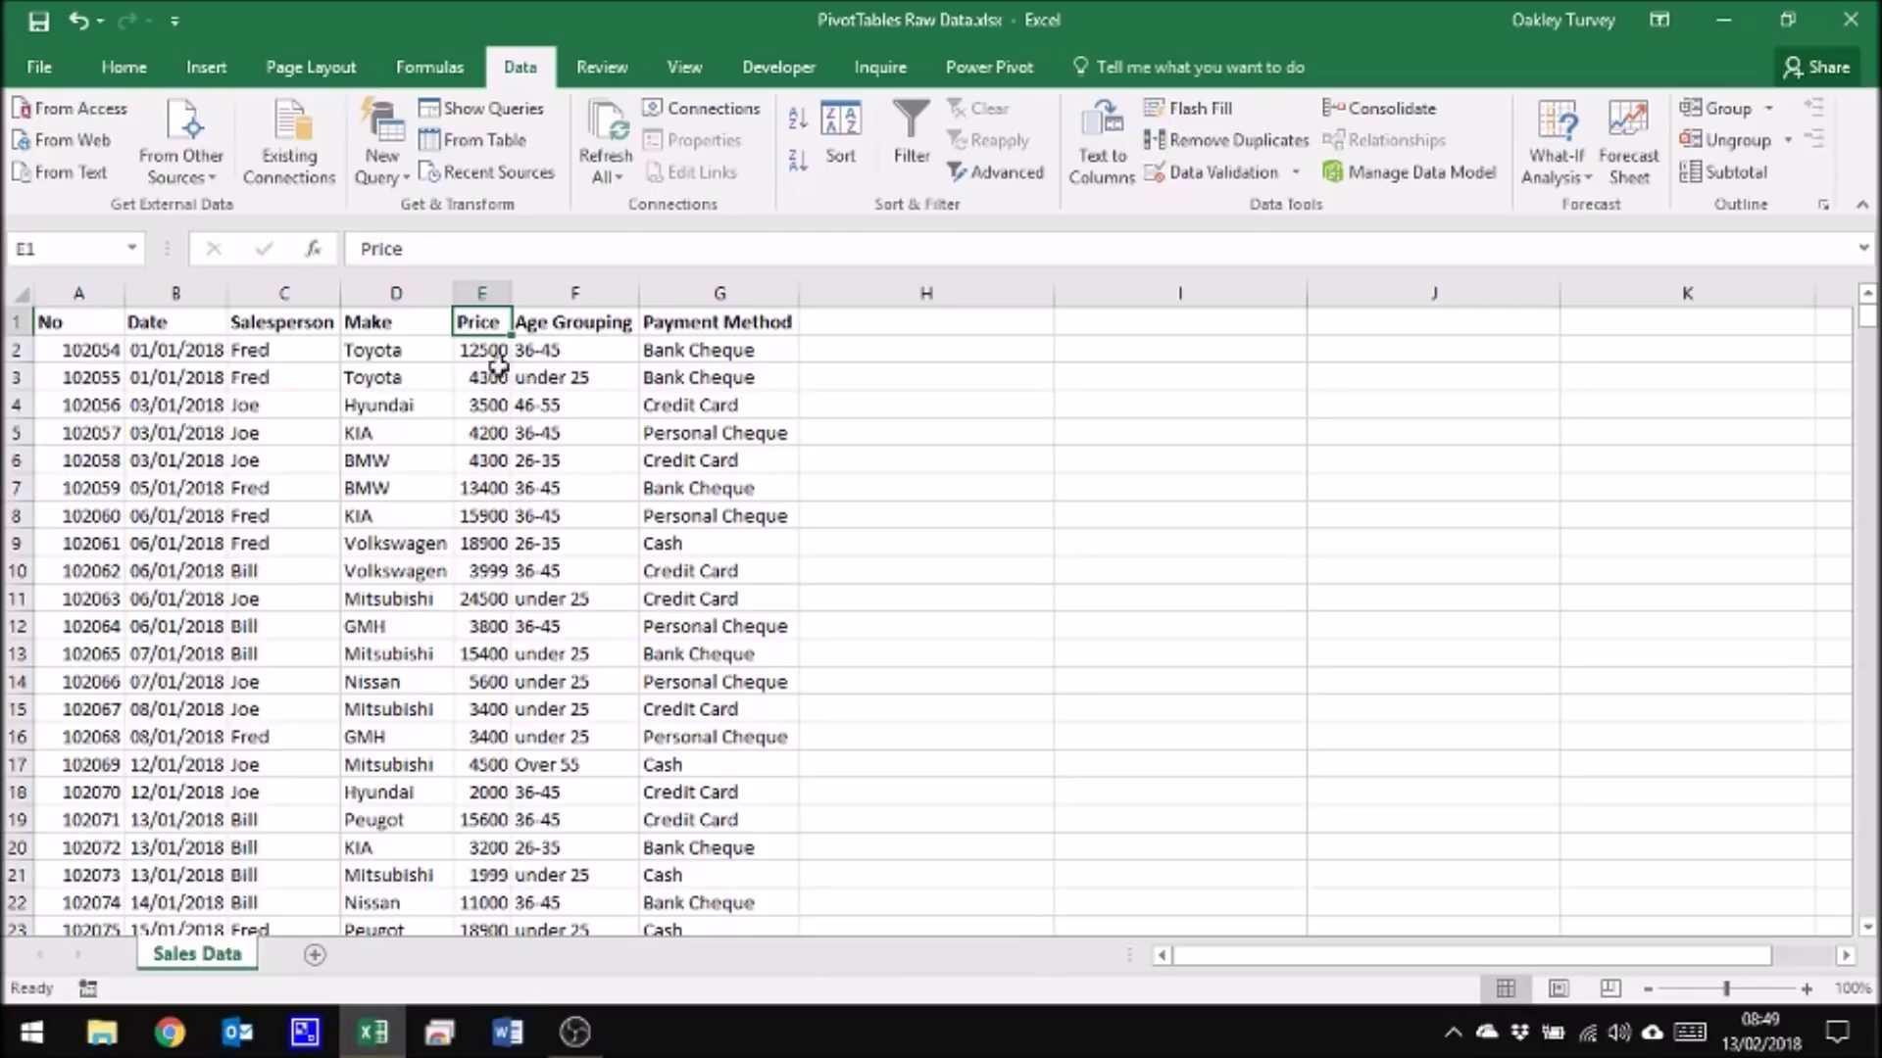
drag(495, 355, 484, 547)
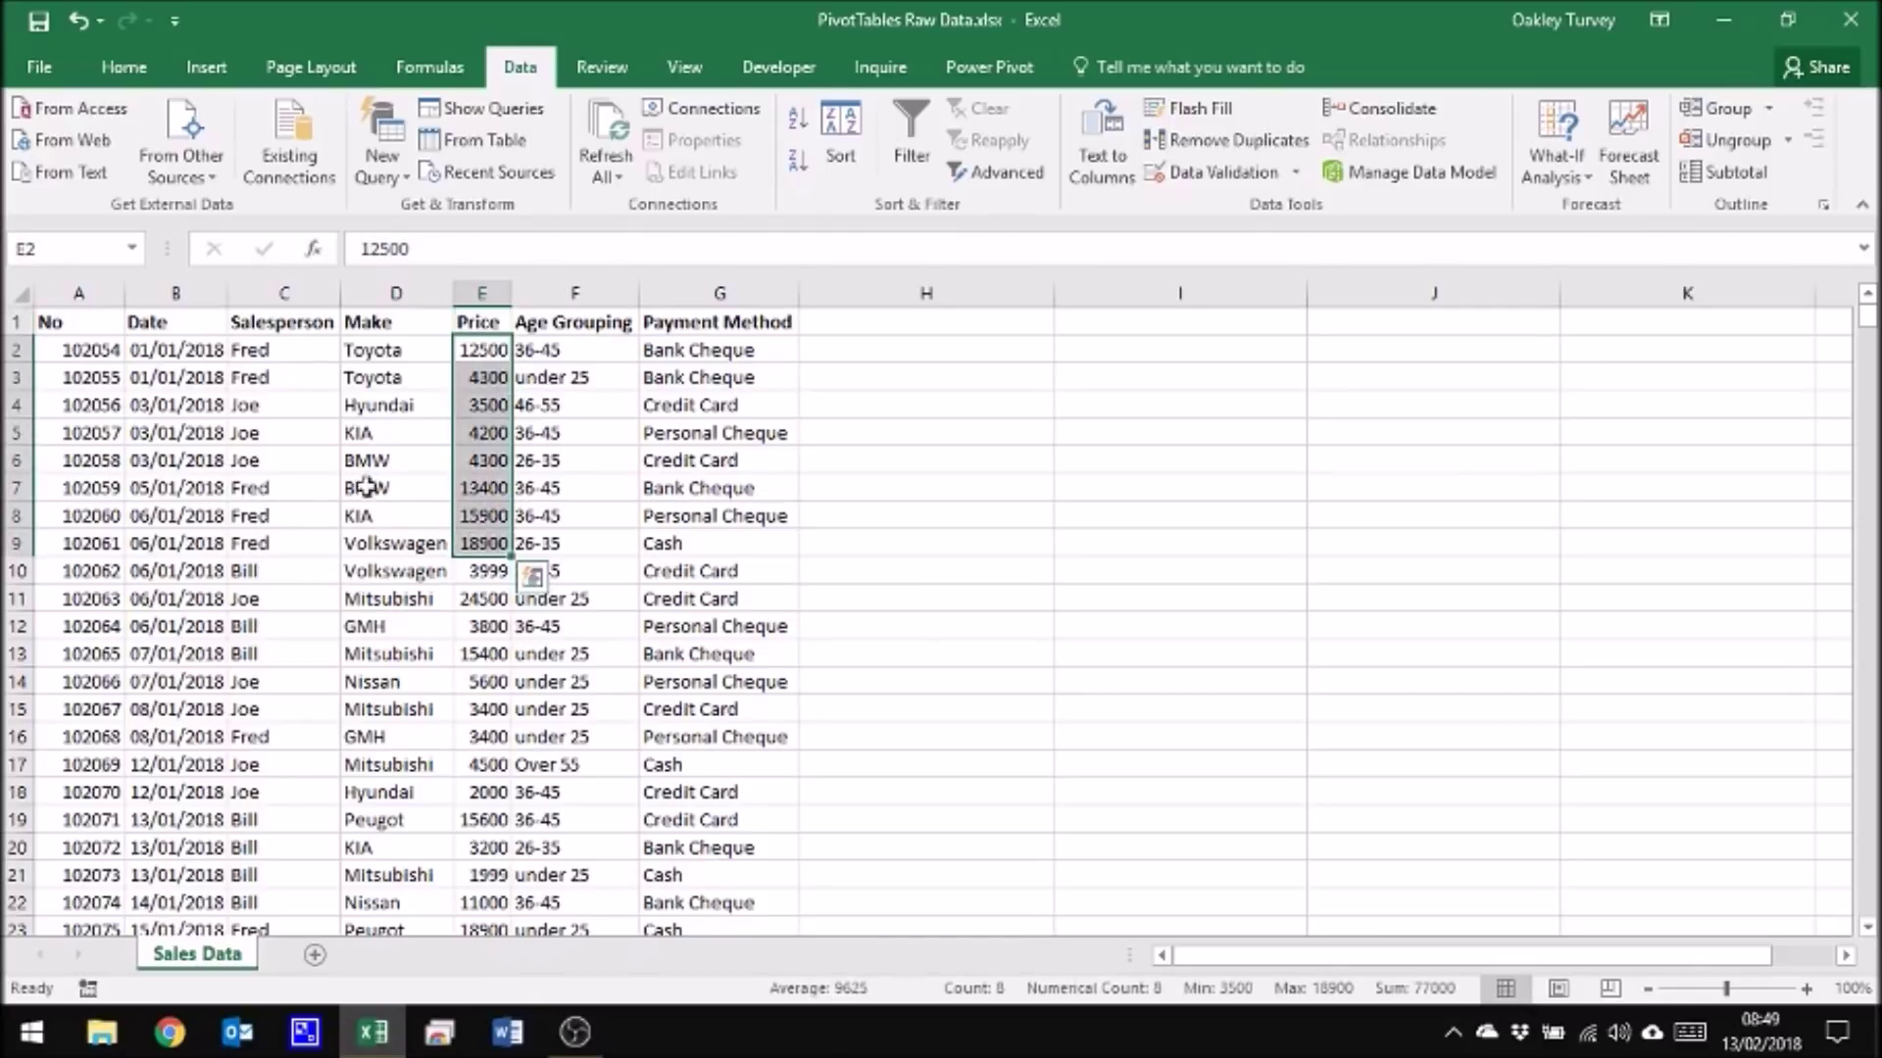
click(493, 324)
click(505, 380)
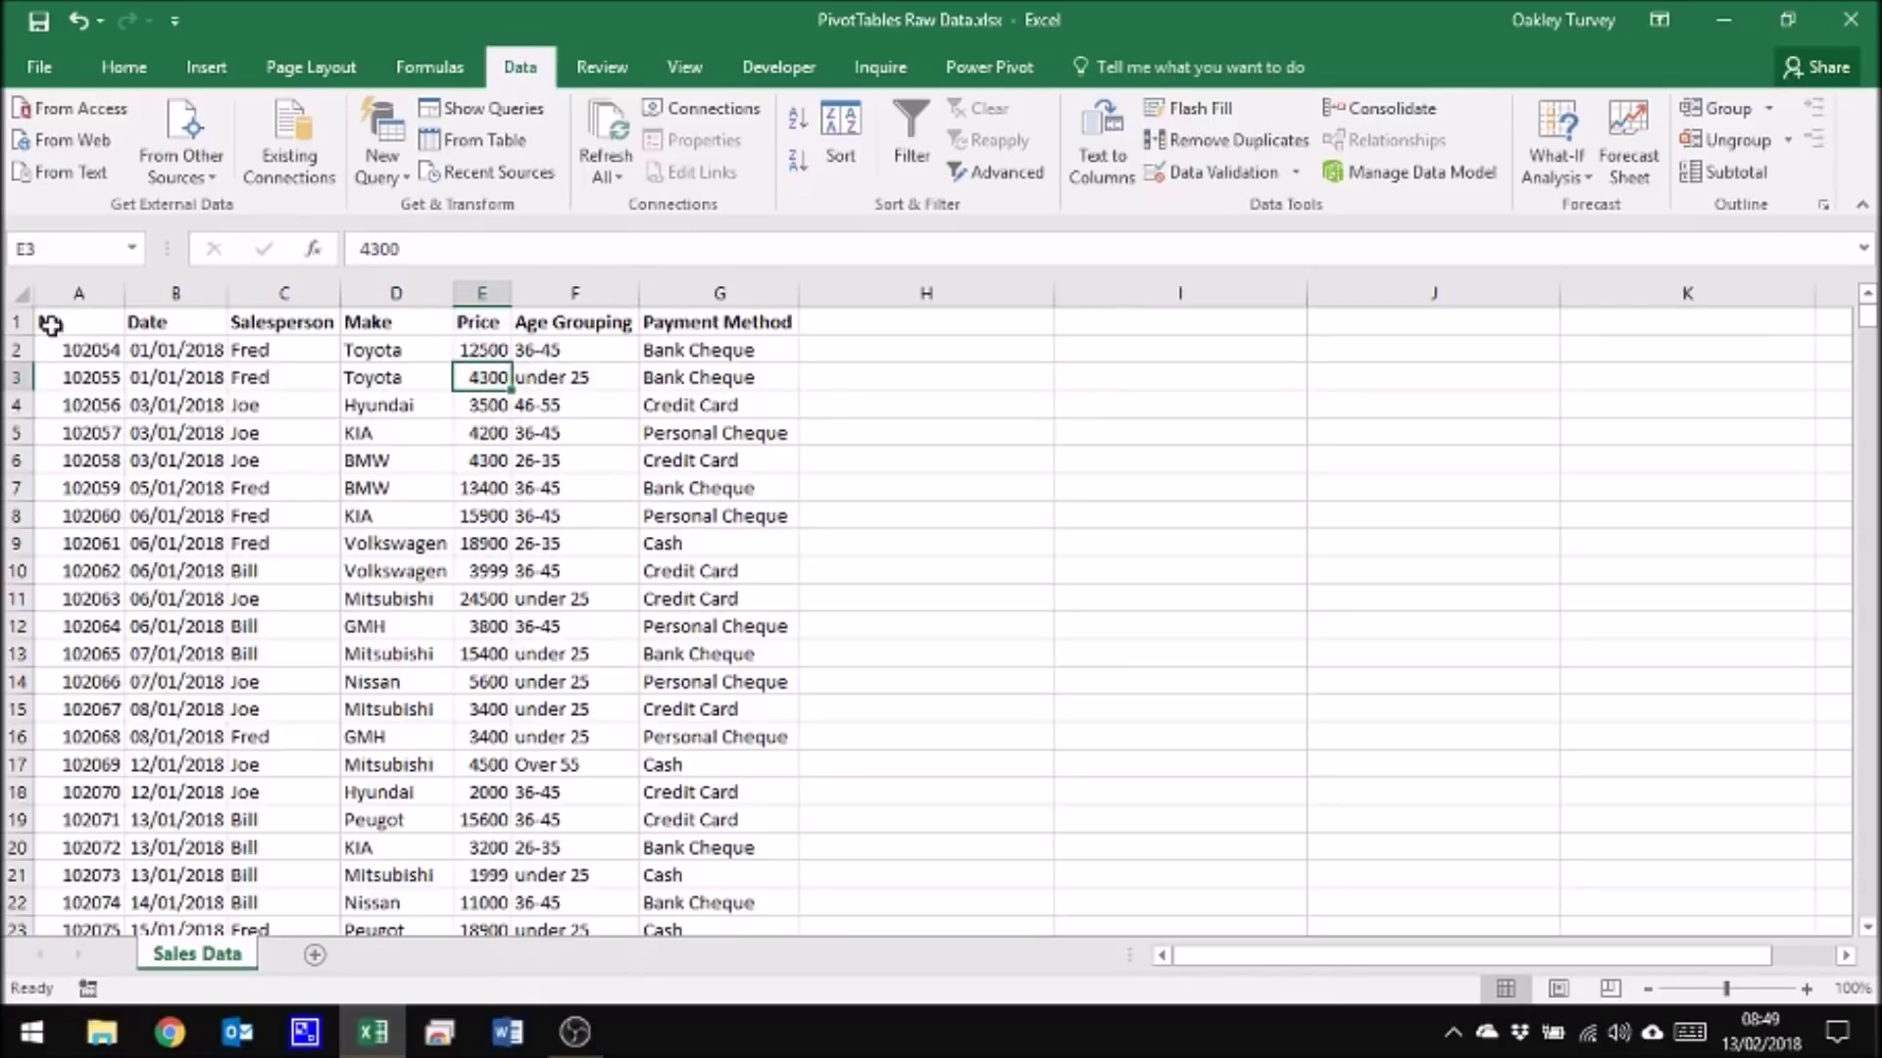
Step: Select the header row A1:G1 and view its Quick Analysis options
click(108, 323)
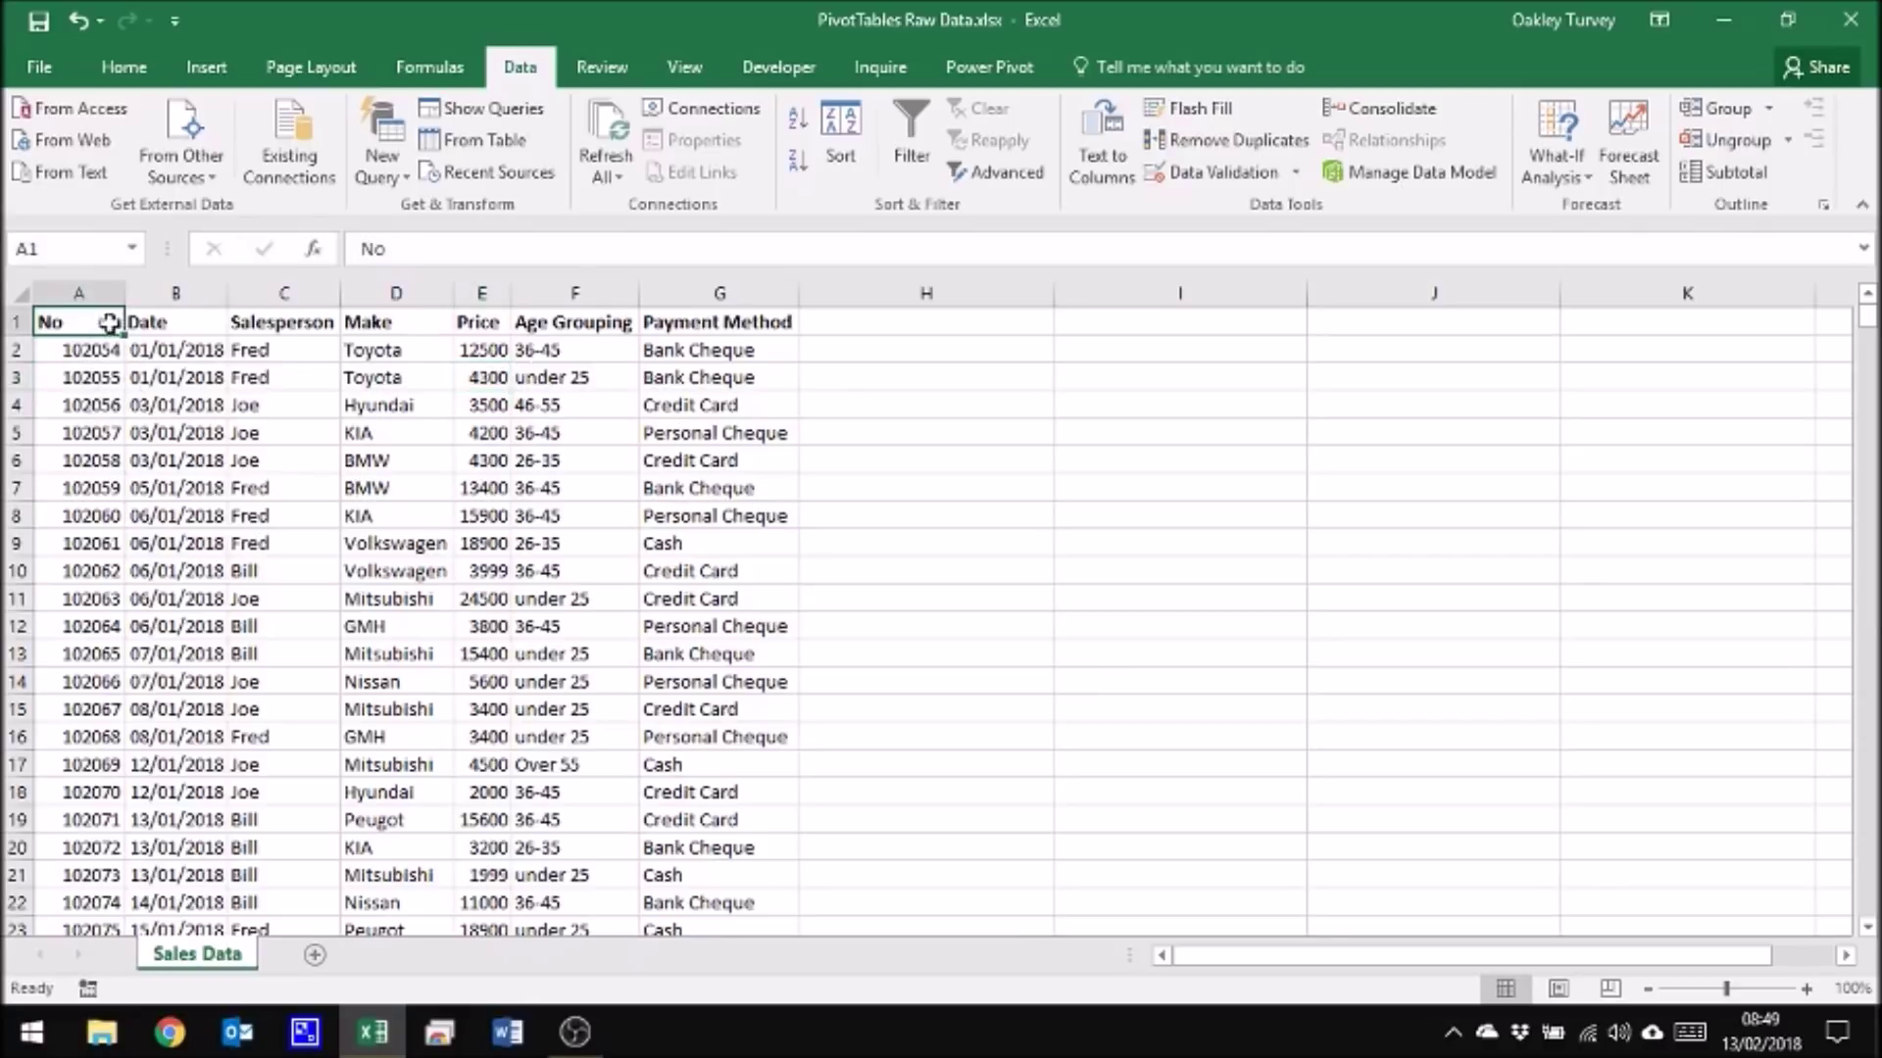
key(ctrl+shift+Right)
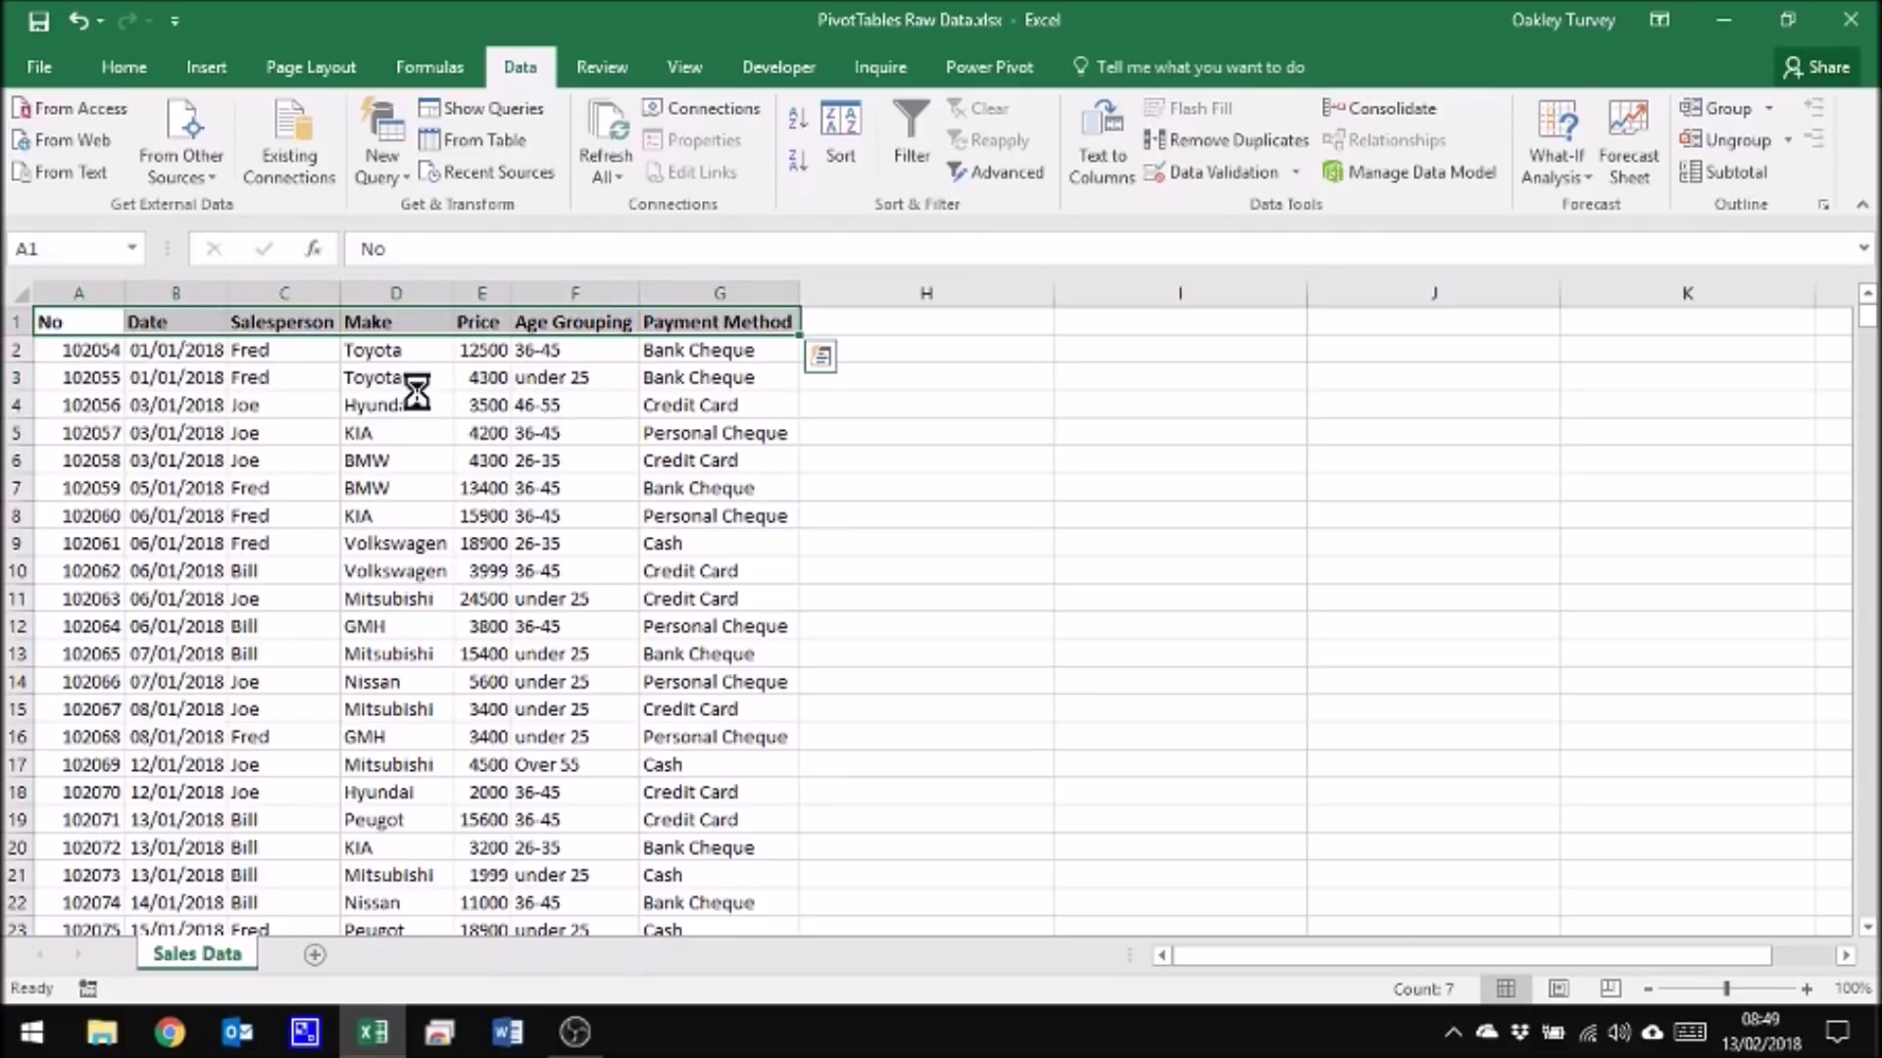
key(ctrl+q)
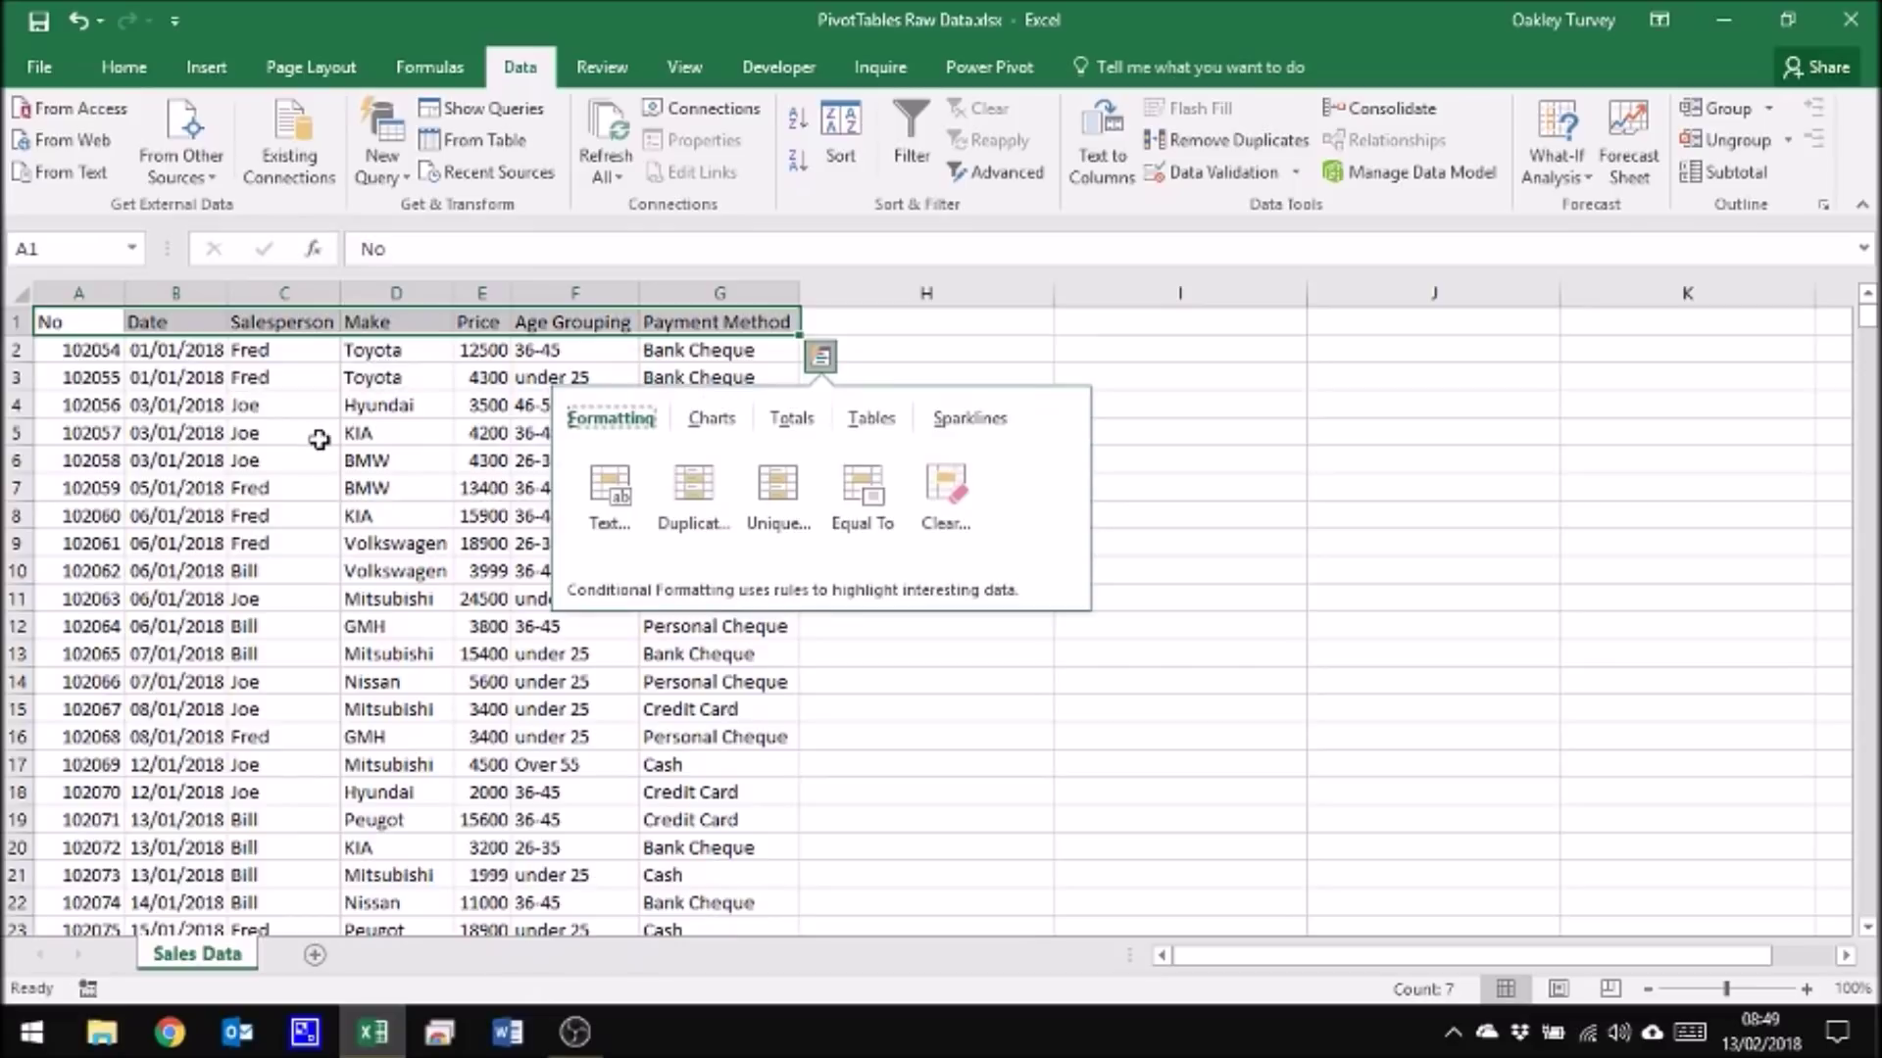
click(361, 461)
Step: Bold the headers No through Payment Method in A1:G1 with Ctrl+B
click(90, 331)
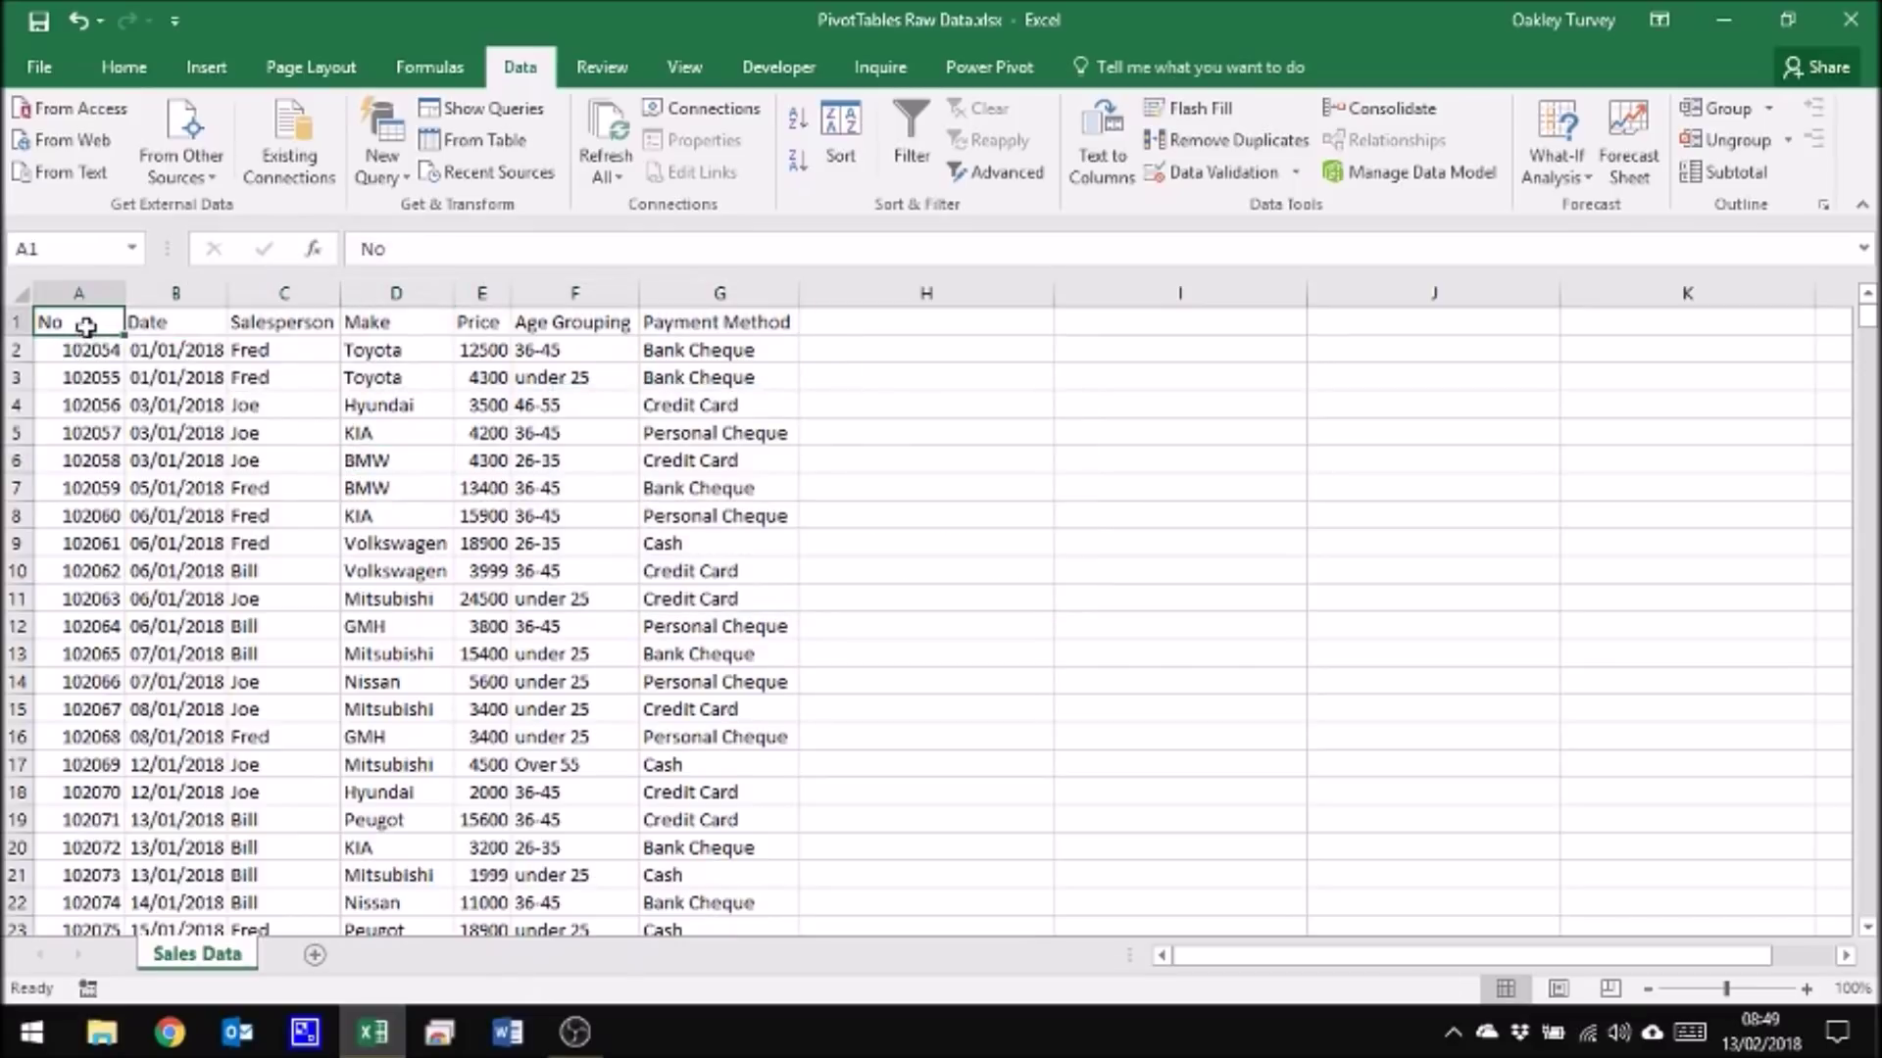
key(ctrl+shift+Right)
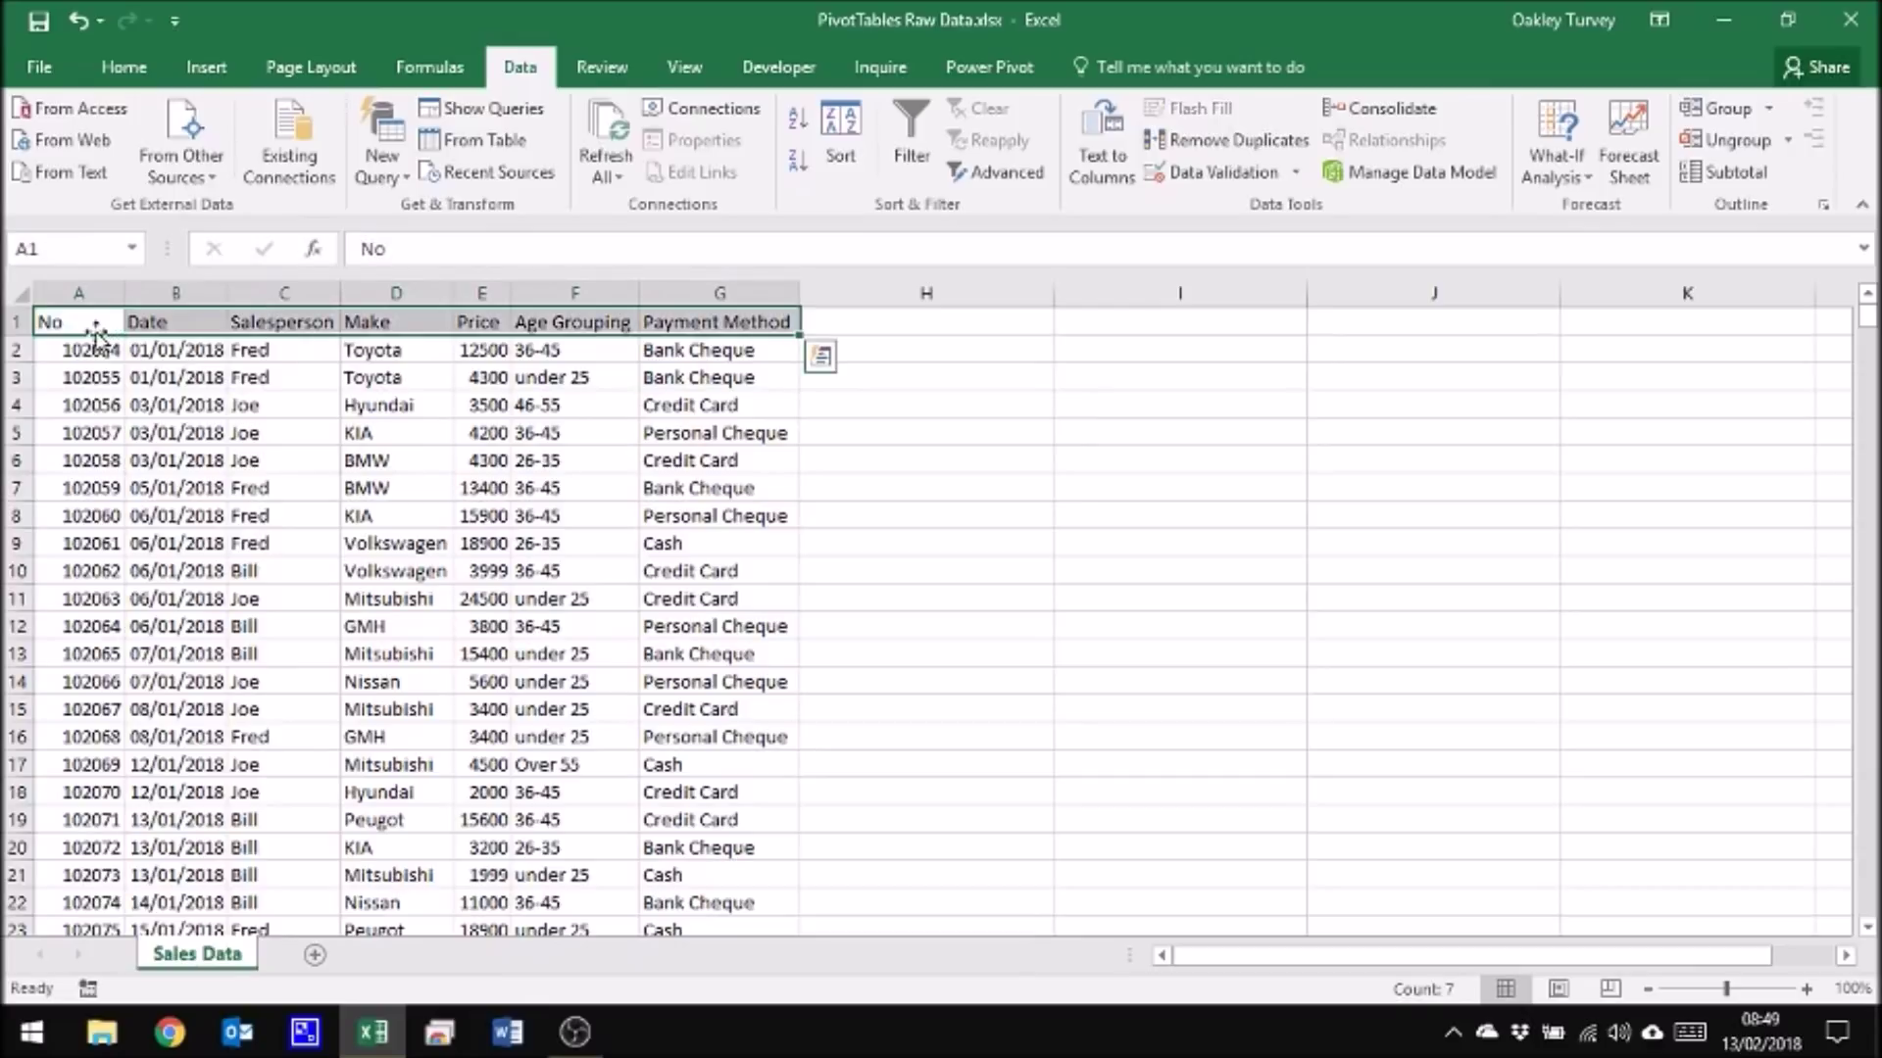
key(ctrl+b)
click(196, 541)
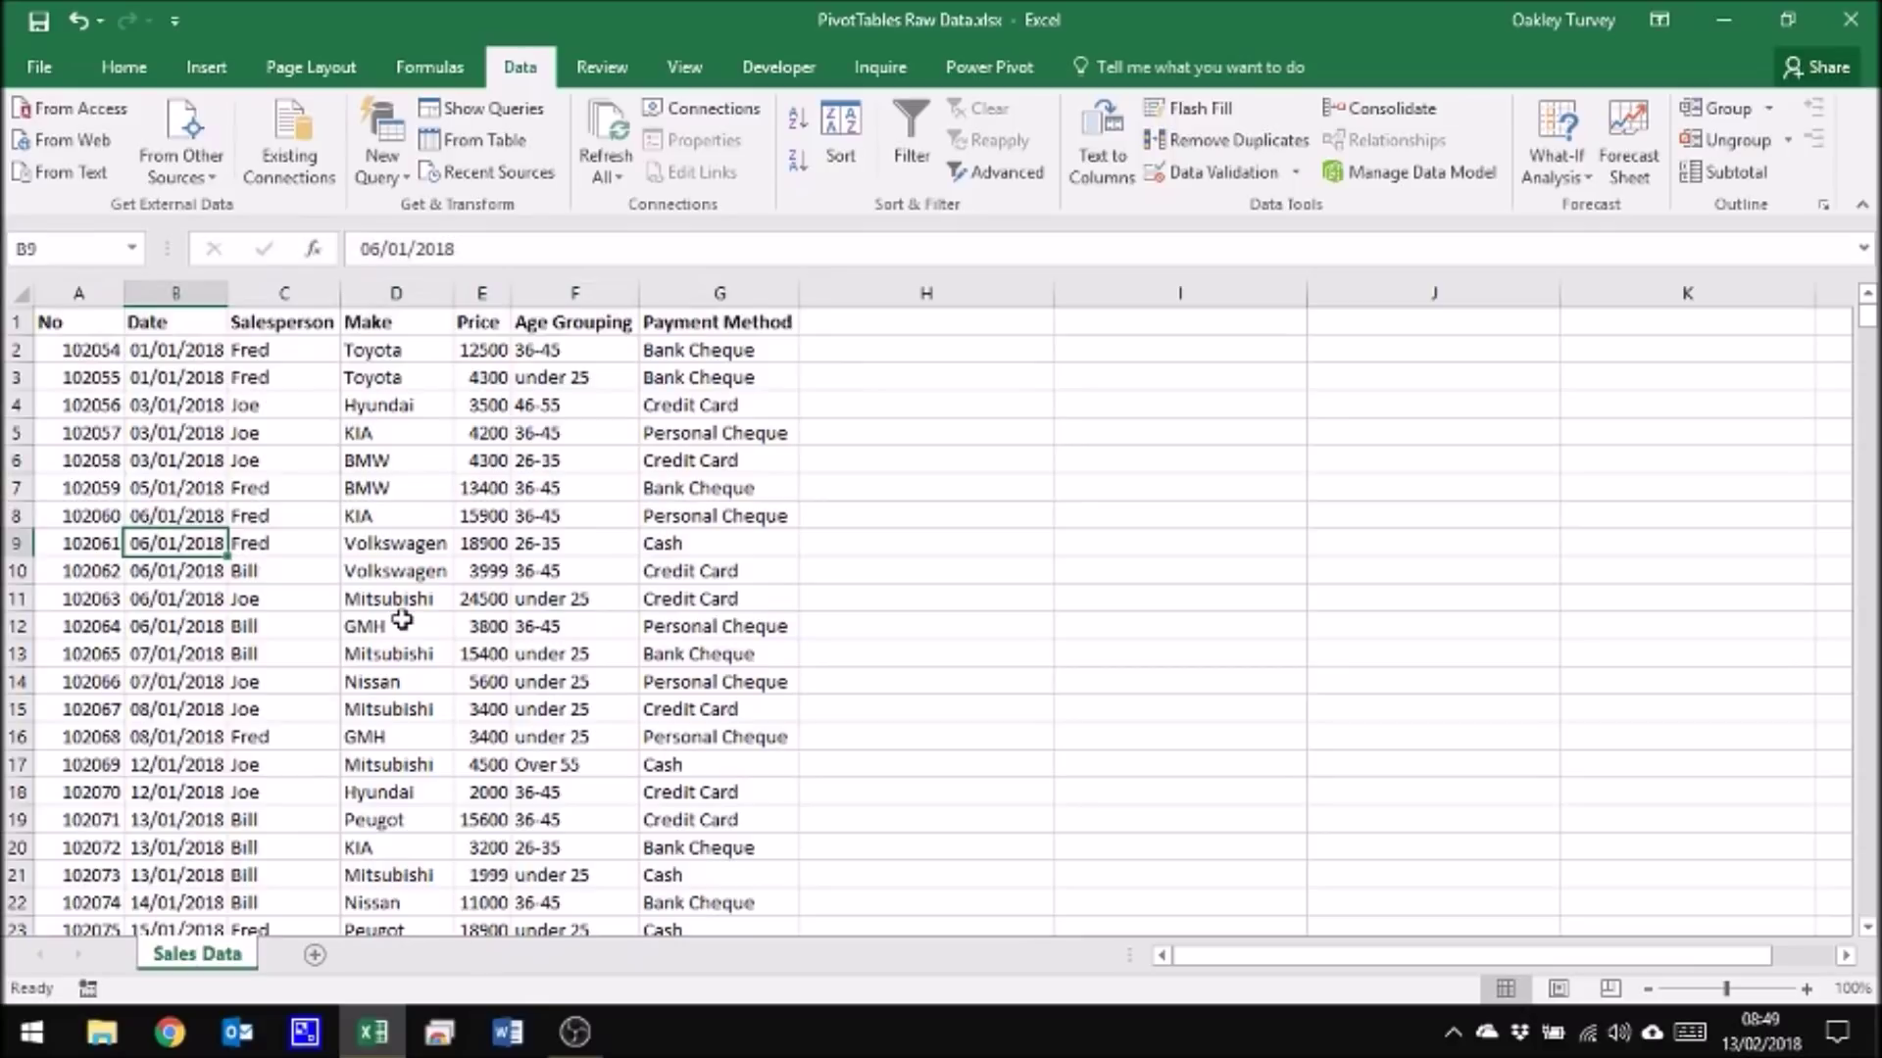
click(70, 323)
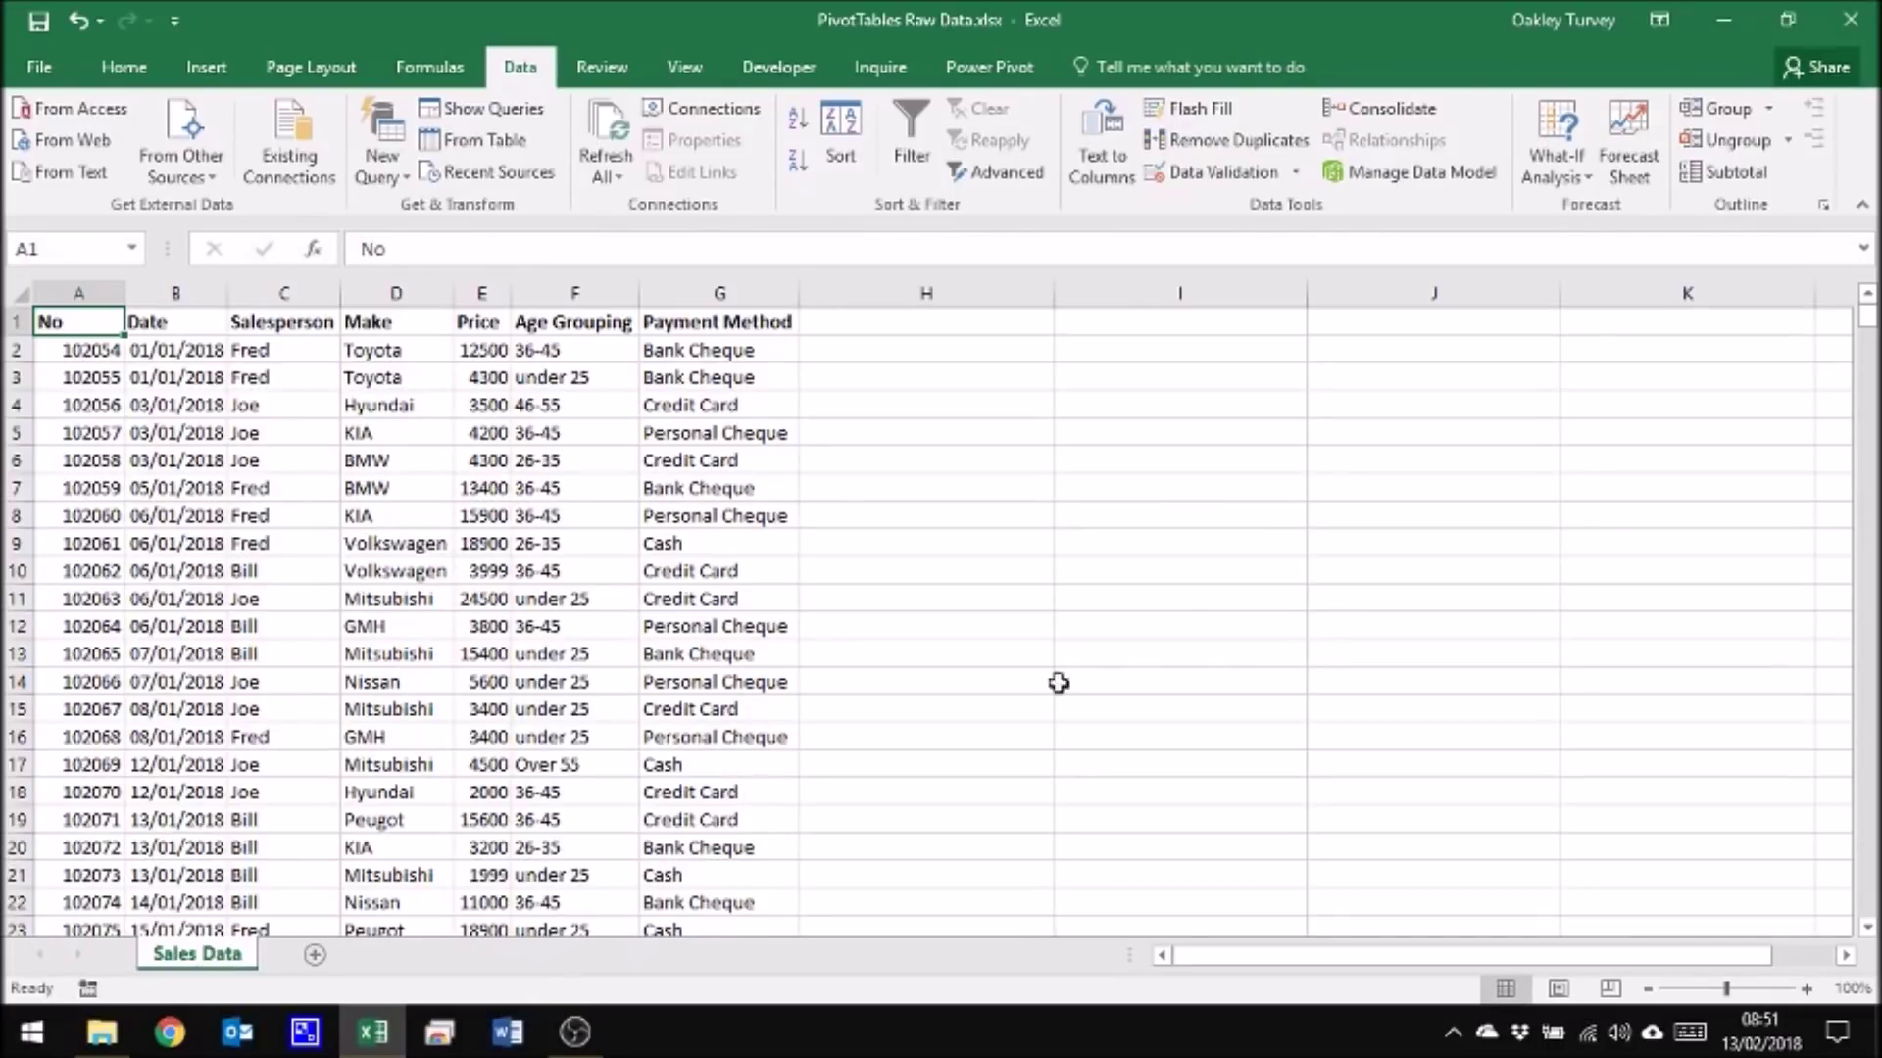
Step: Turn on column filters and exclude all 2019 dates from the Date filter
click(915, 139)
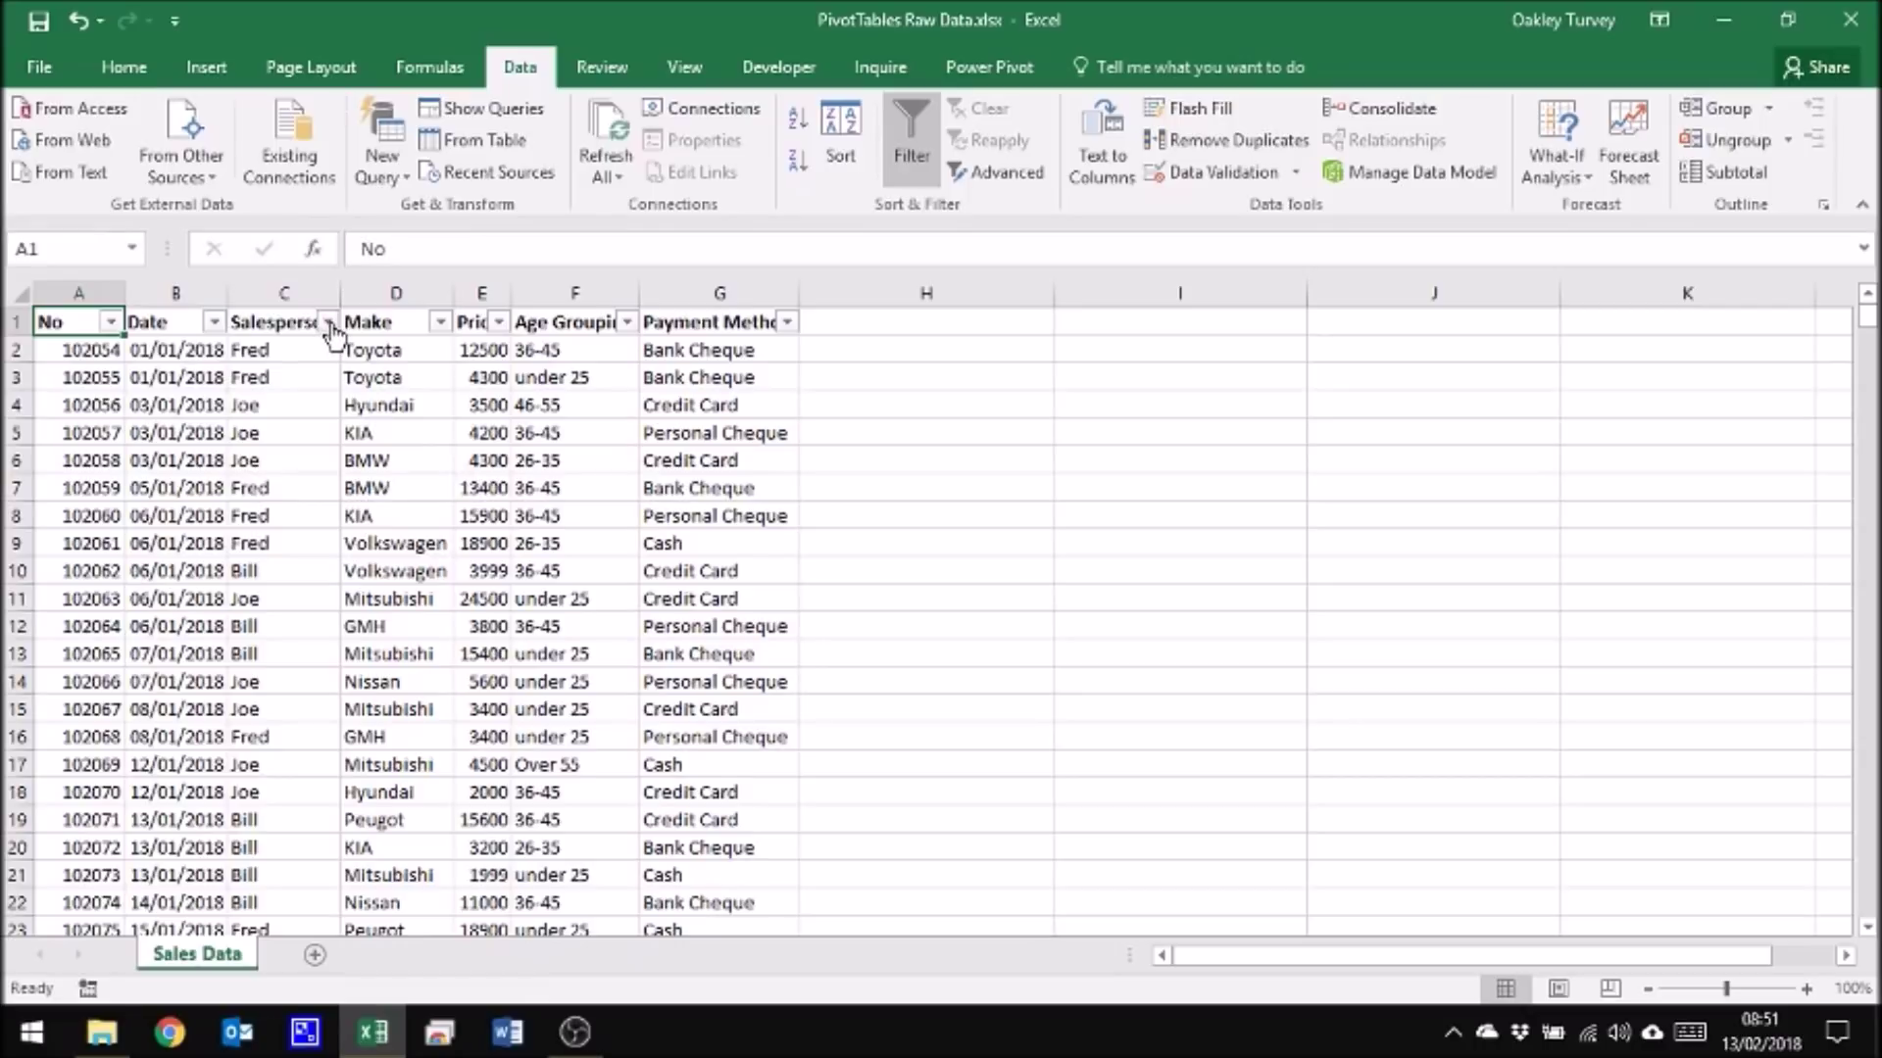
click(214, 322)
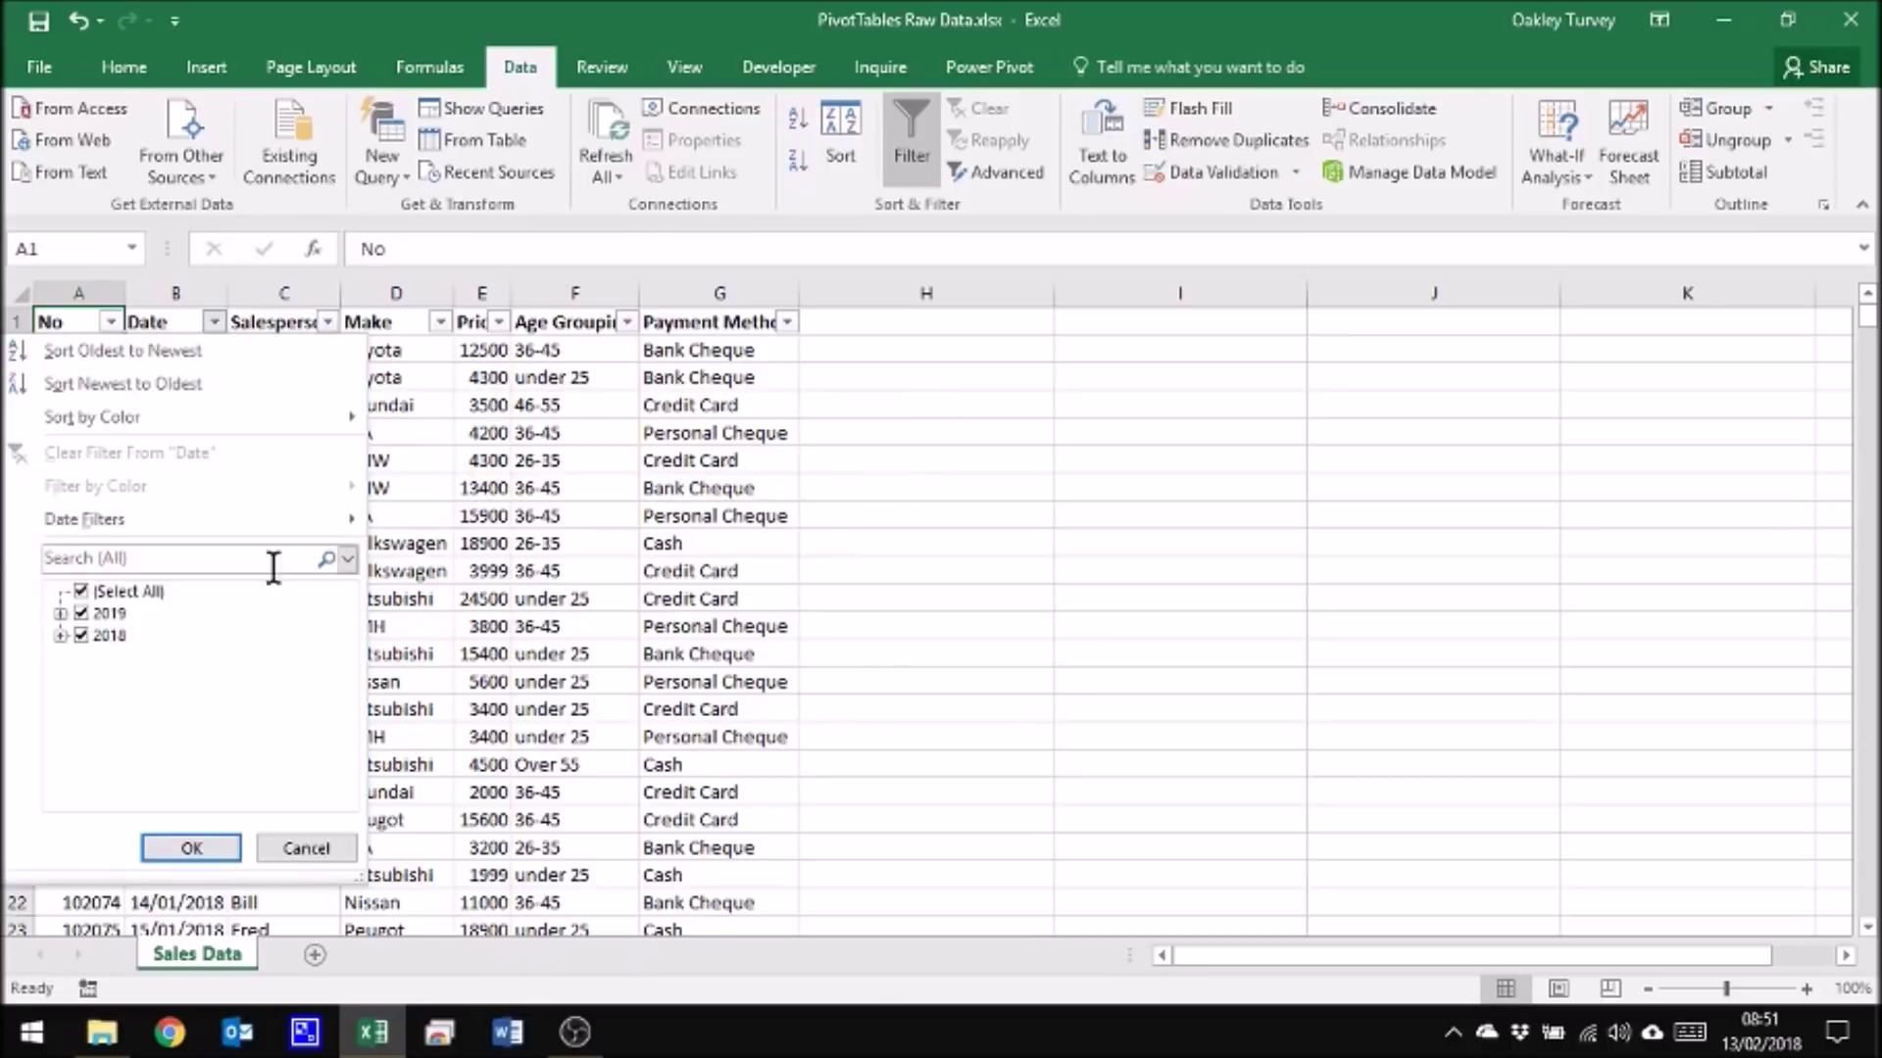
click(60, 615)
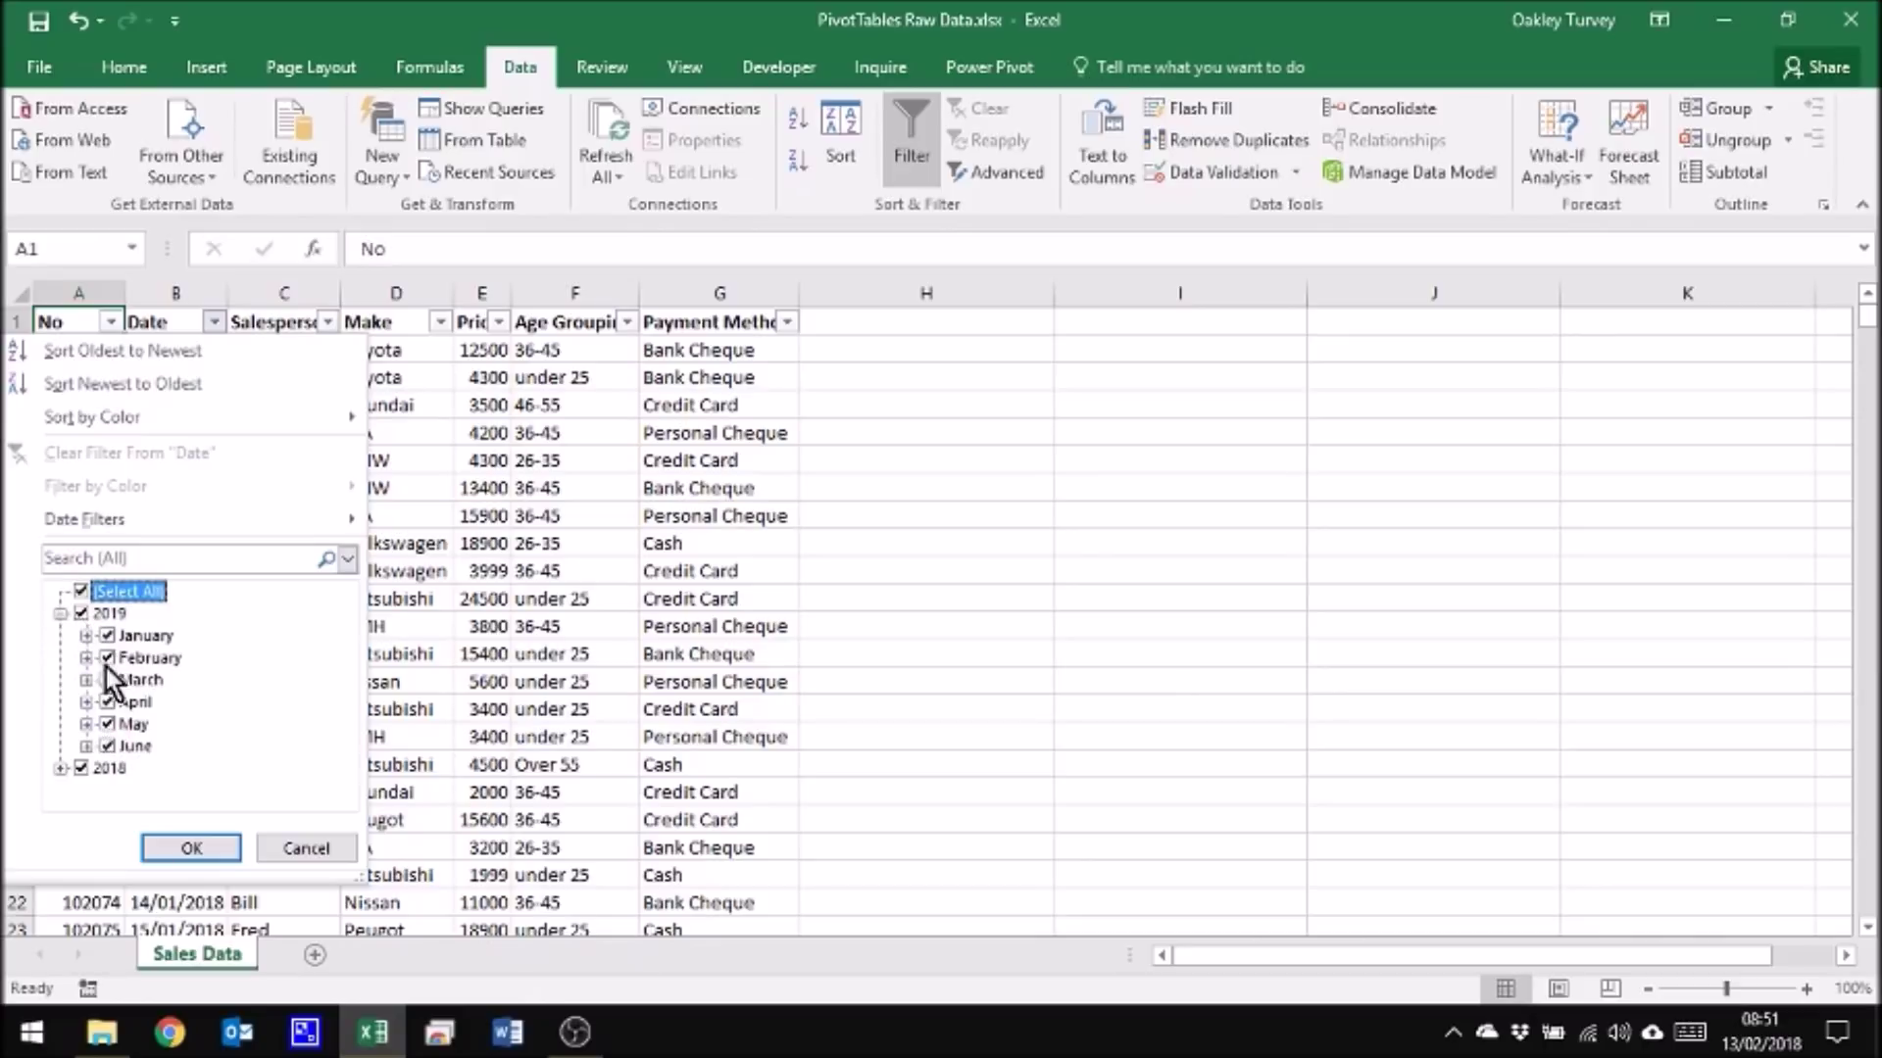
click(86, 637)
scroll(86, 630, down, 1)
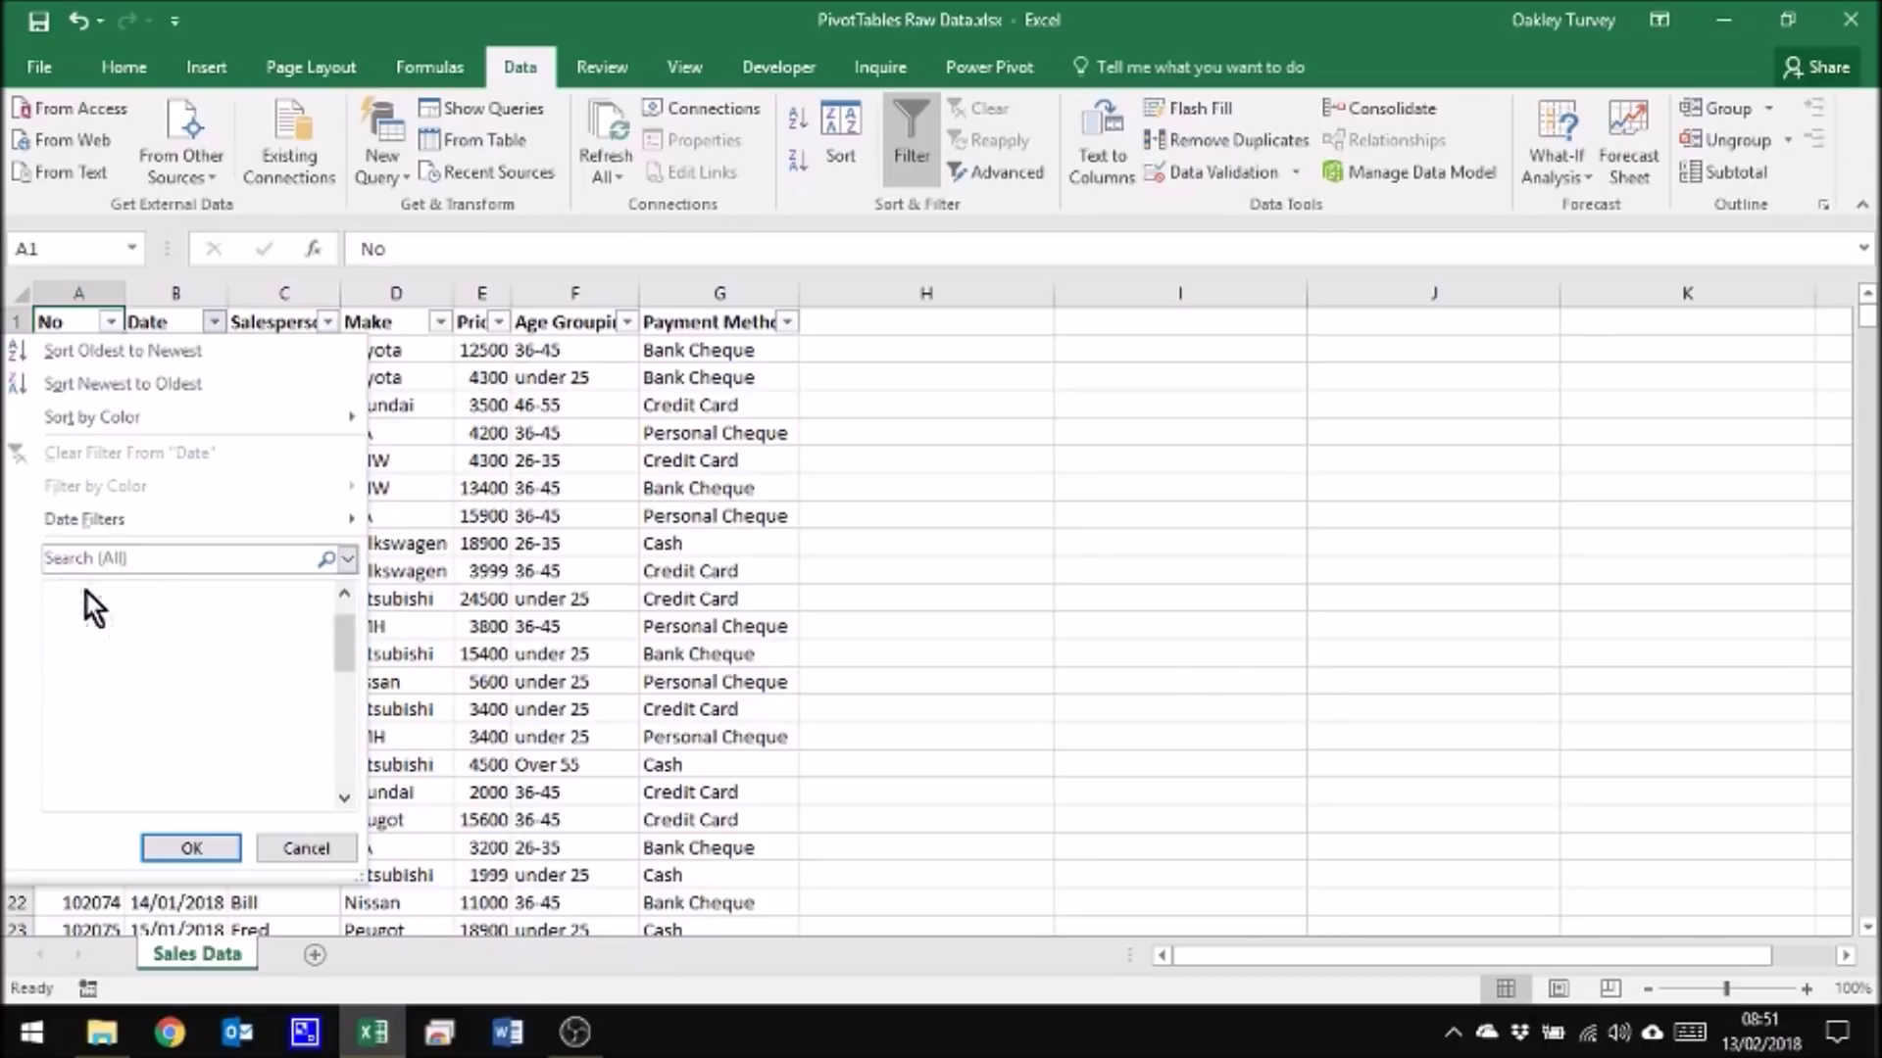
click(84, 588)
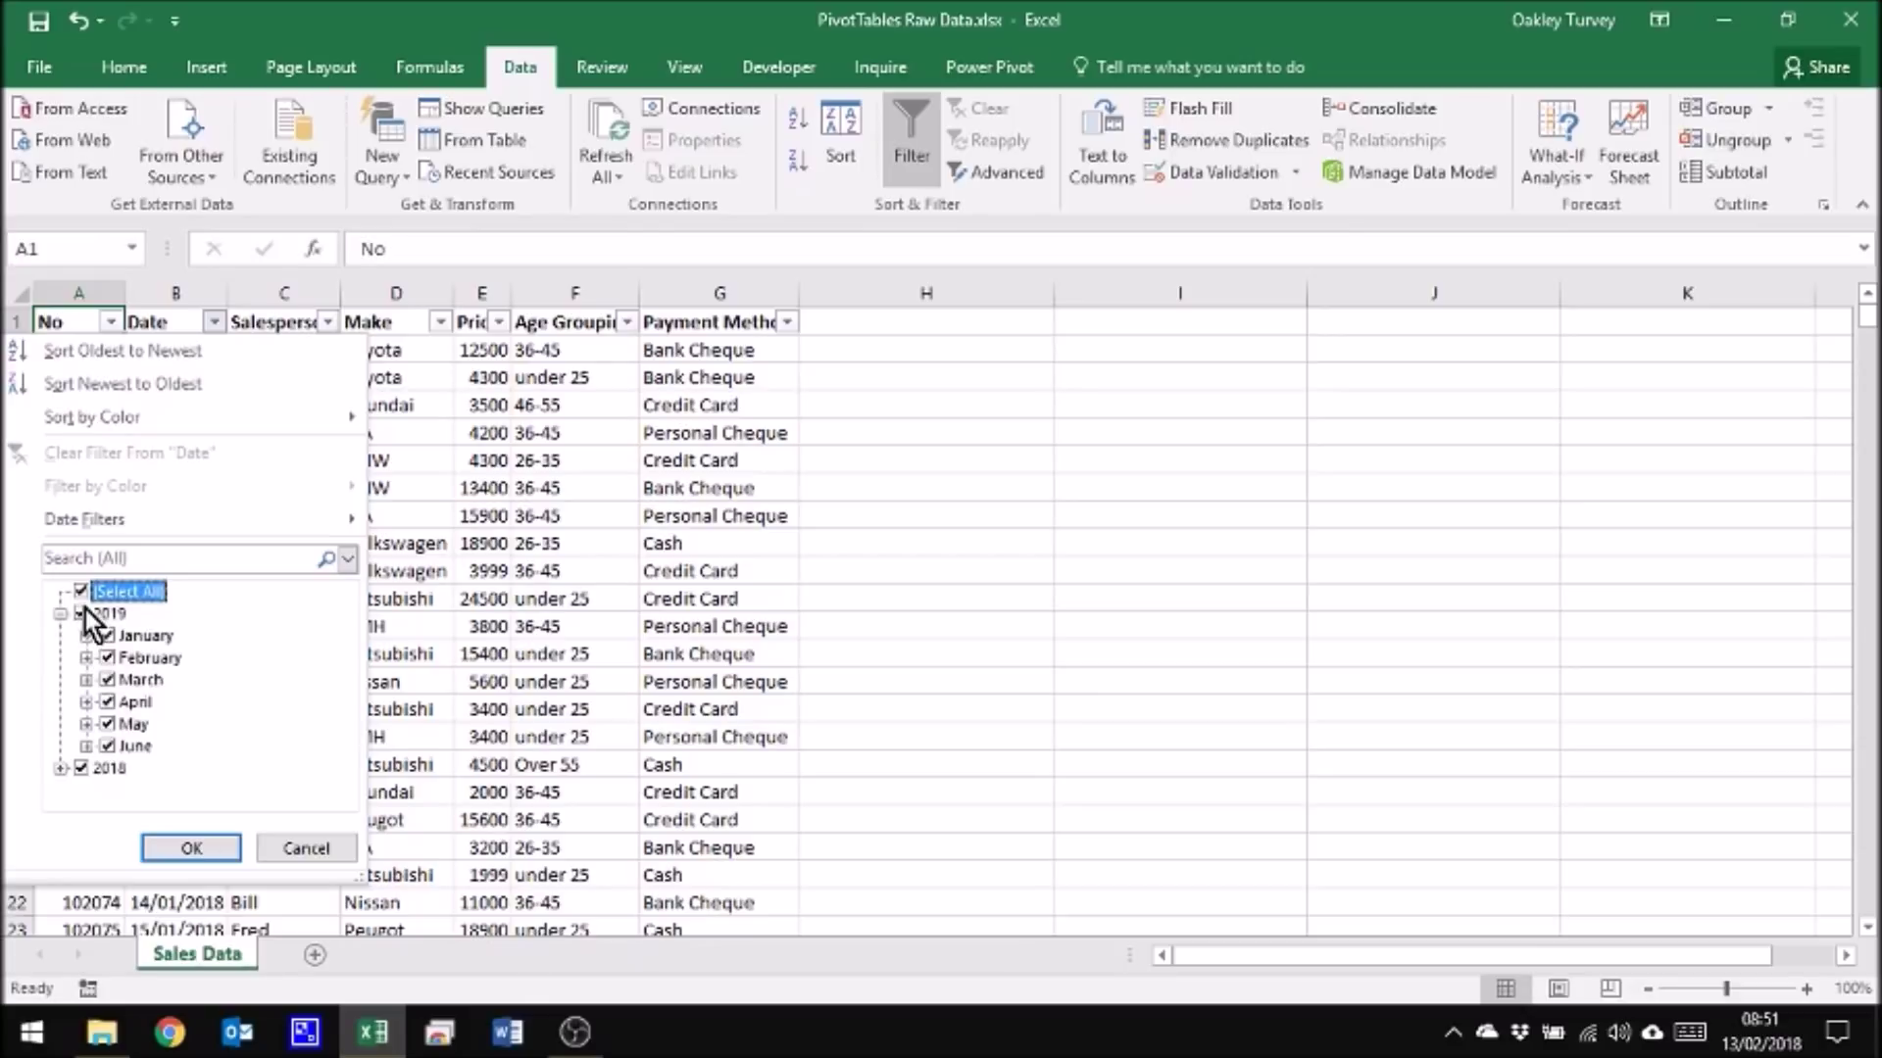
click(80, 613)
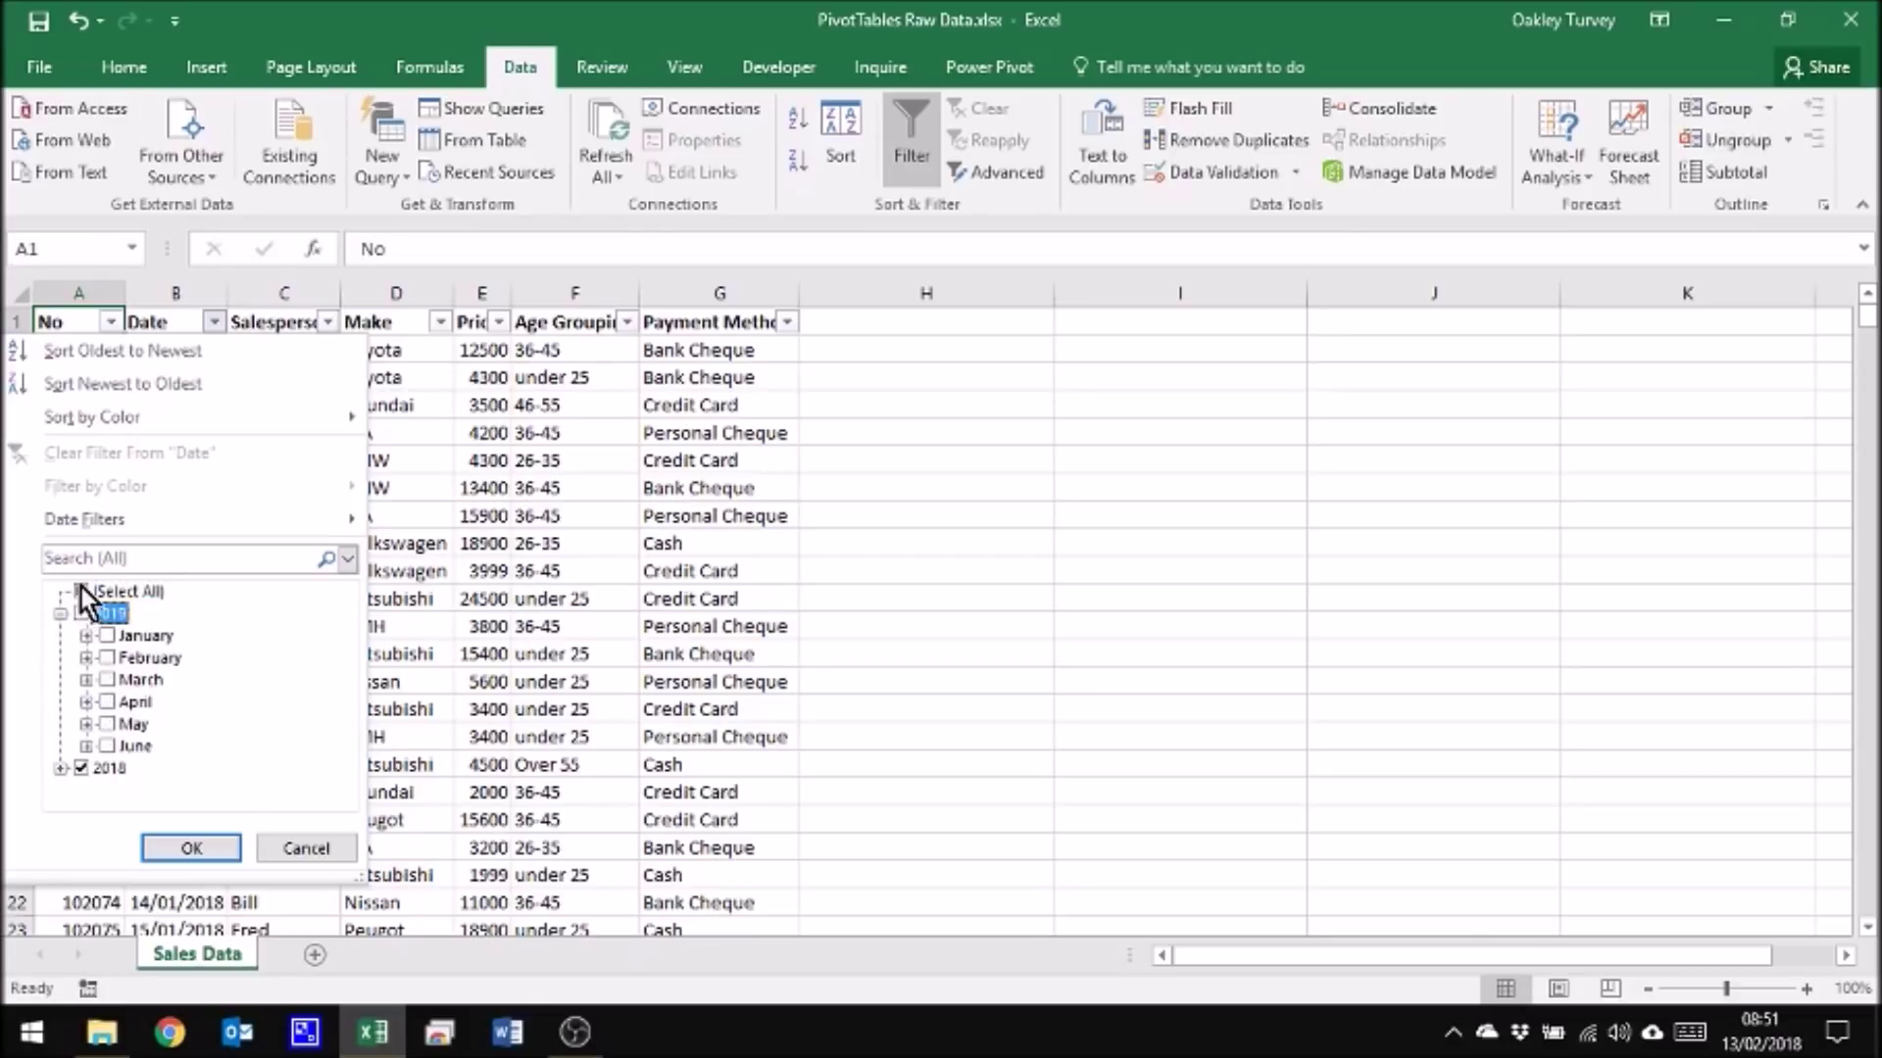
Step: Keep only January 2018 in the Date filter, leaving 43 of 612 records
click(61, 769)
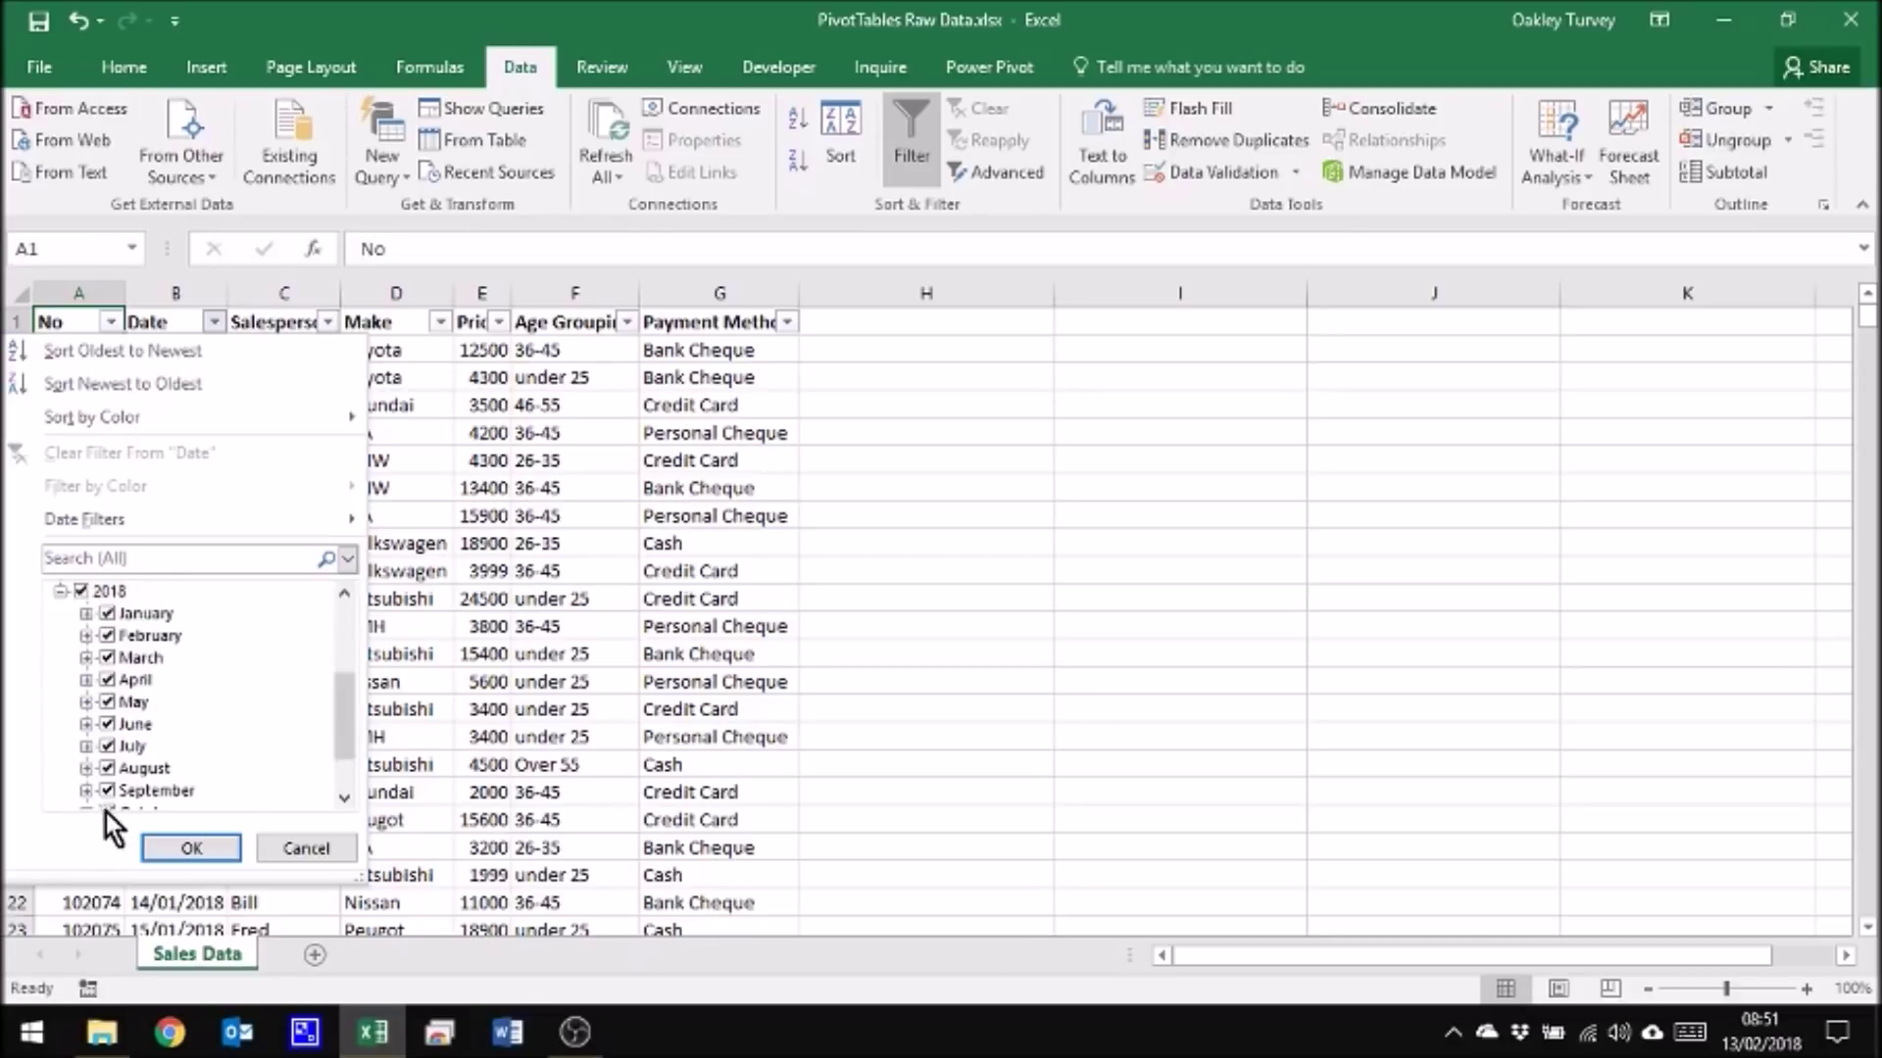
click(80, 592)
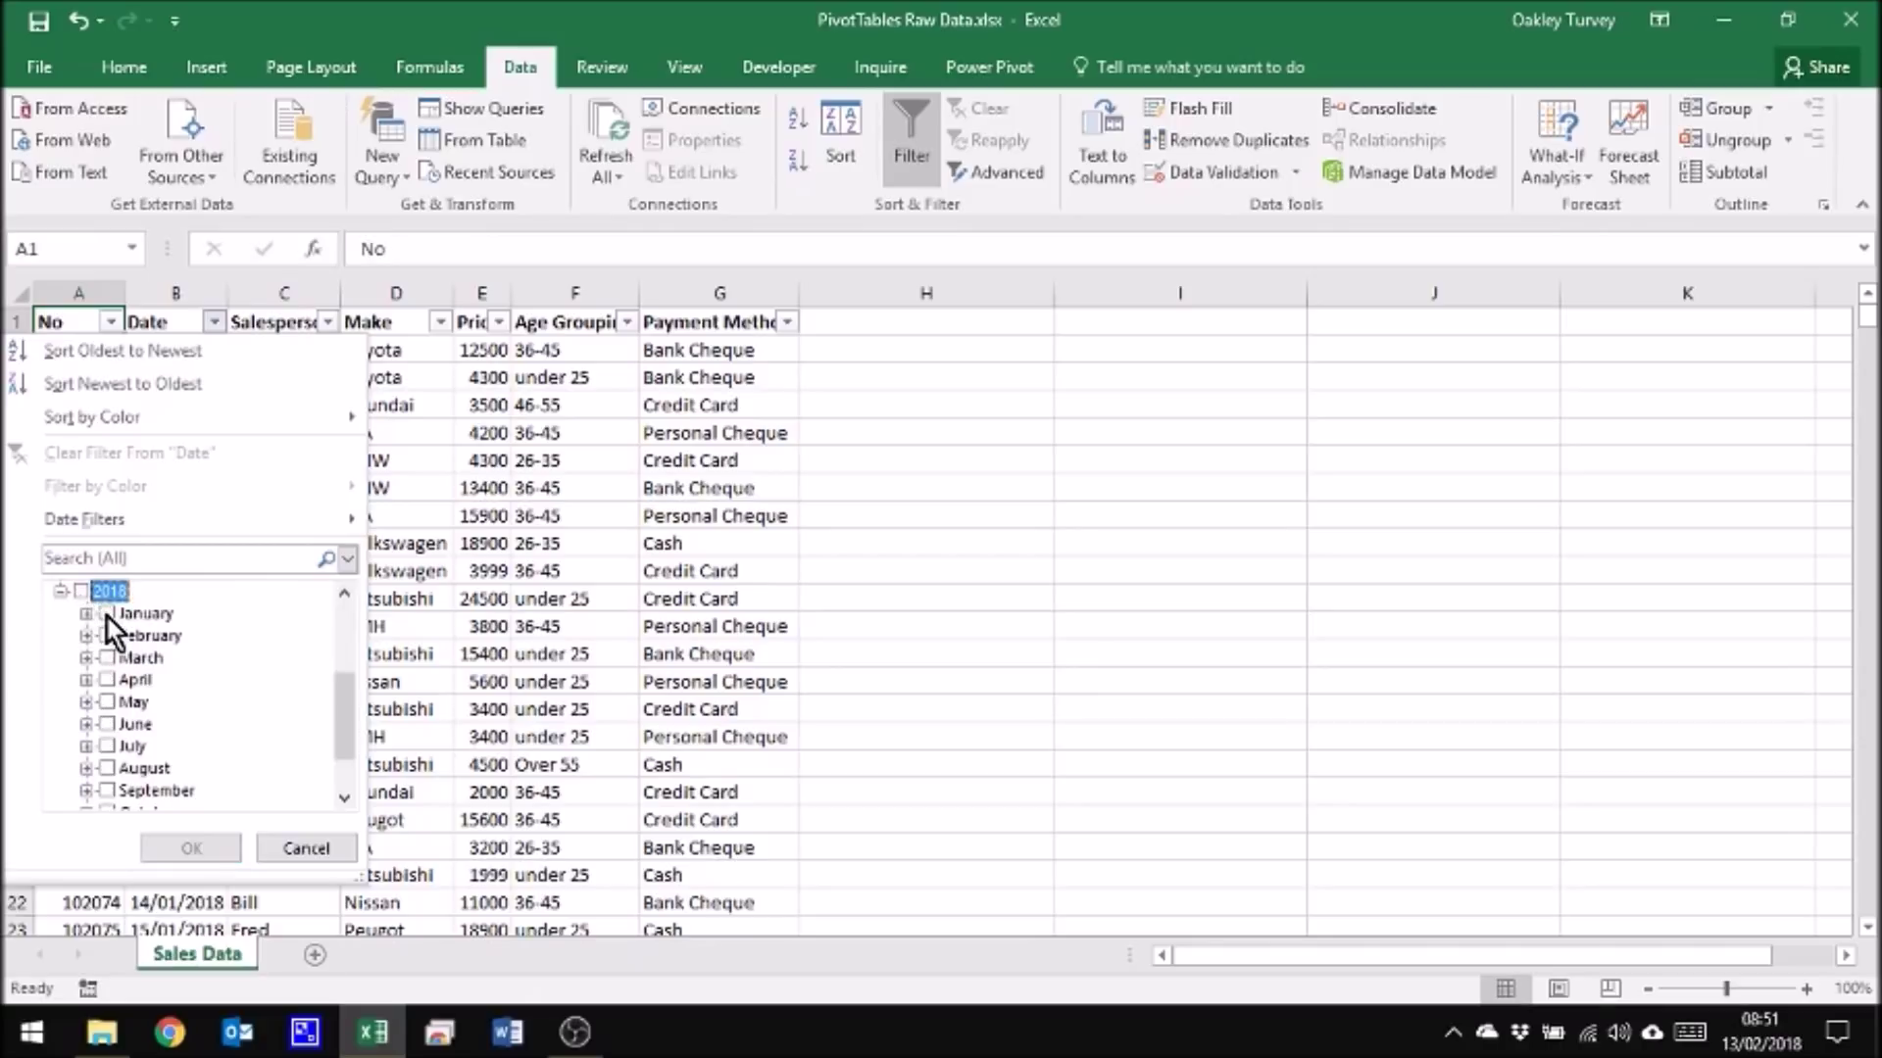
click(106, 614)
click(210, 849)
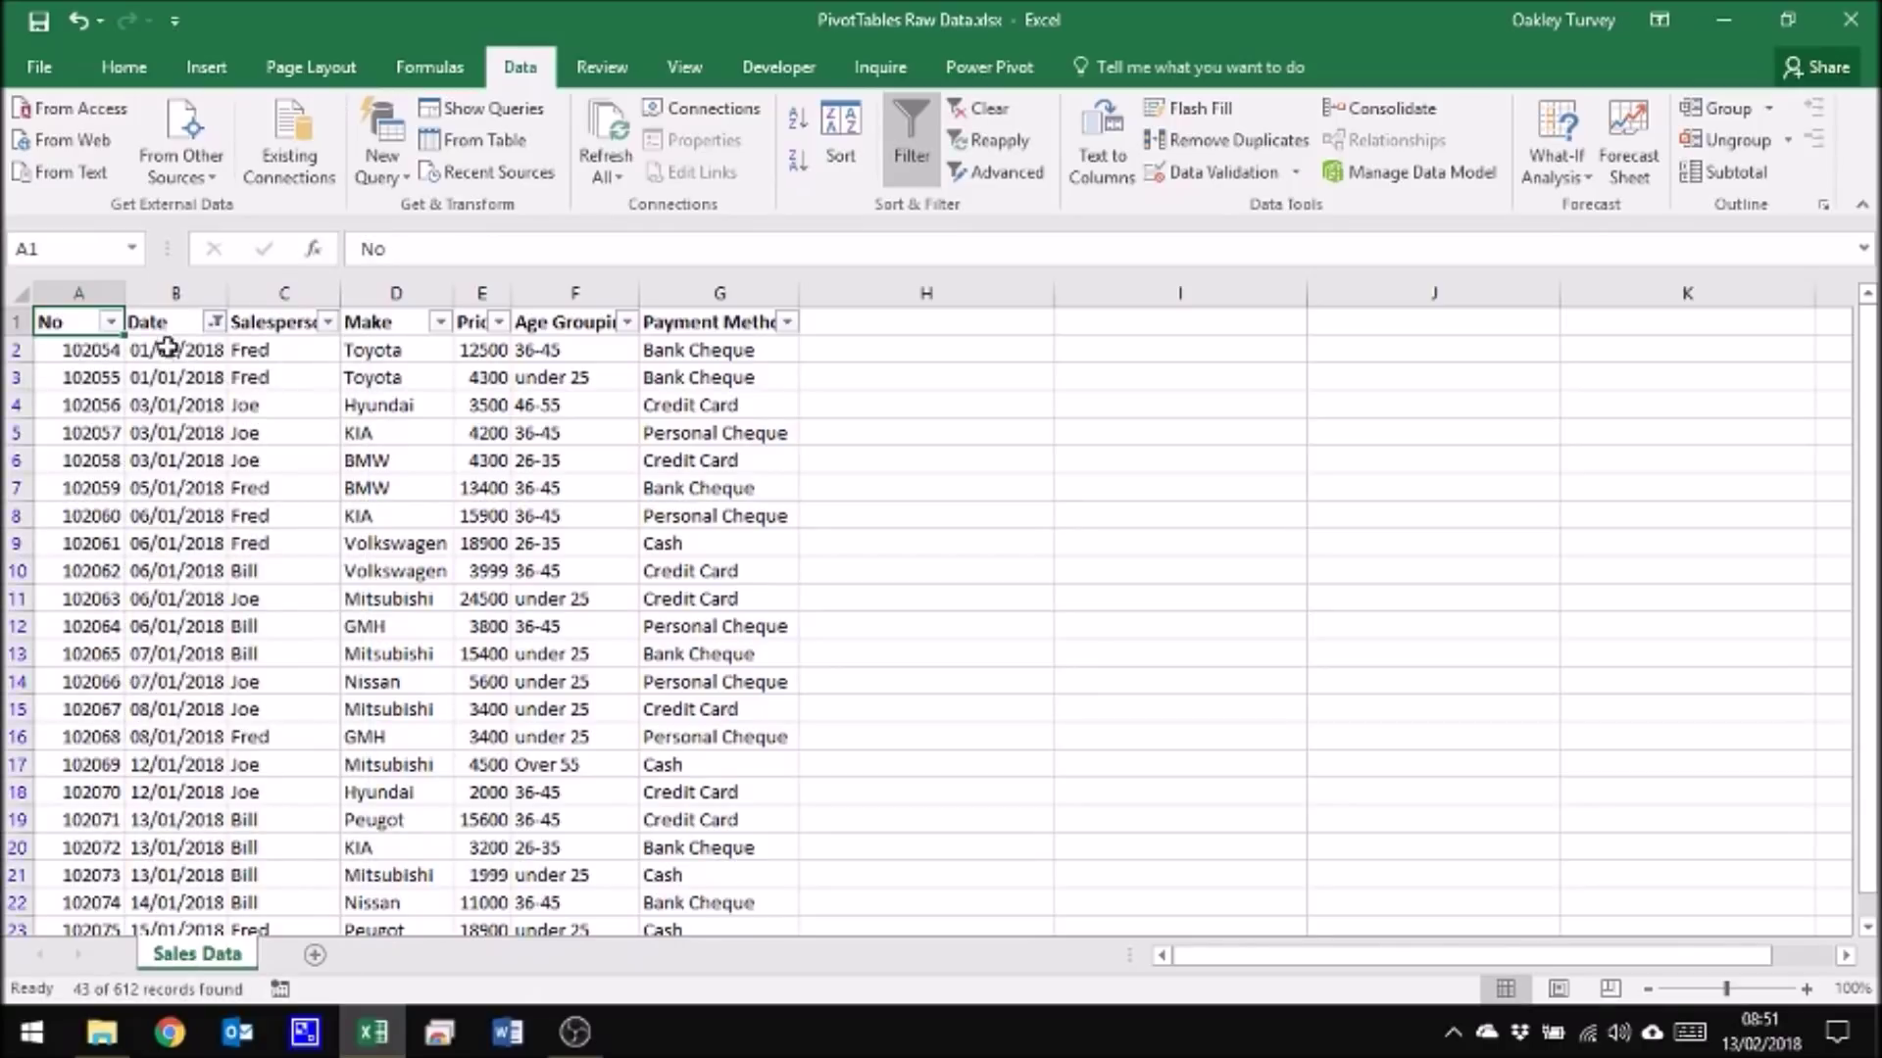
scroll(175, 775, down, 9)
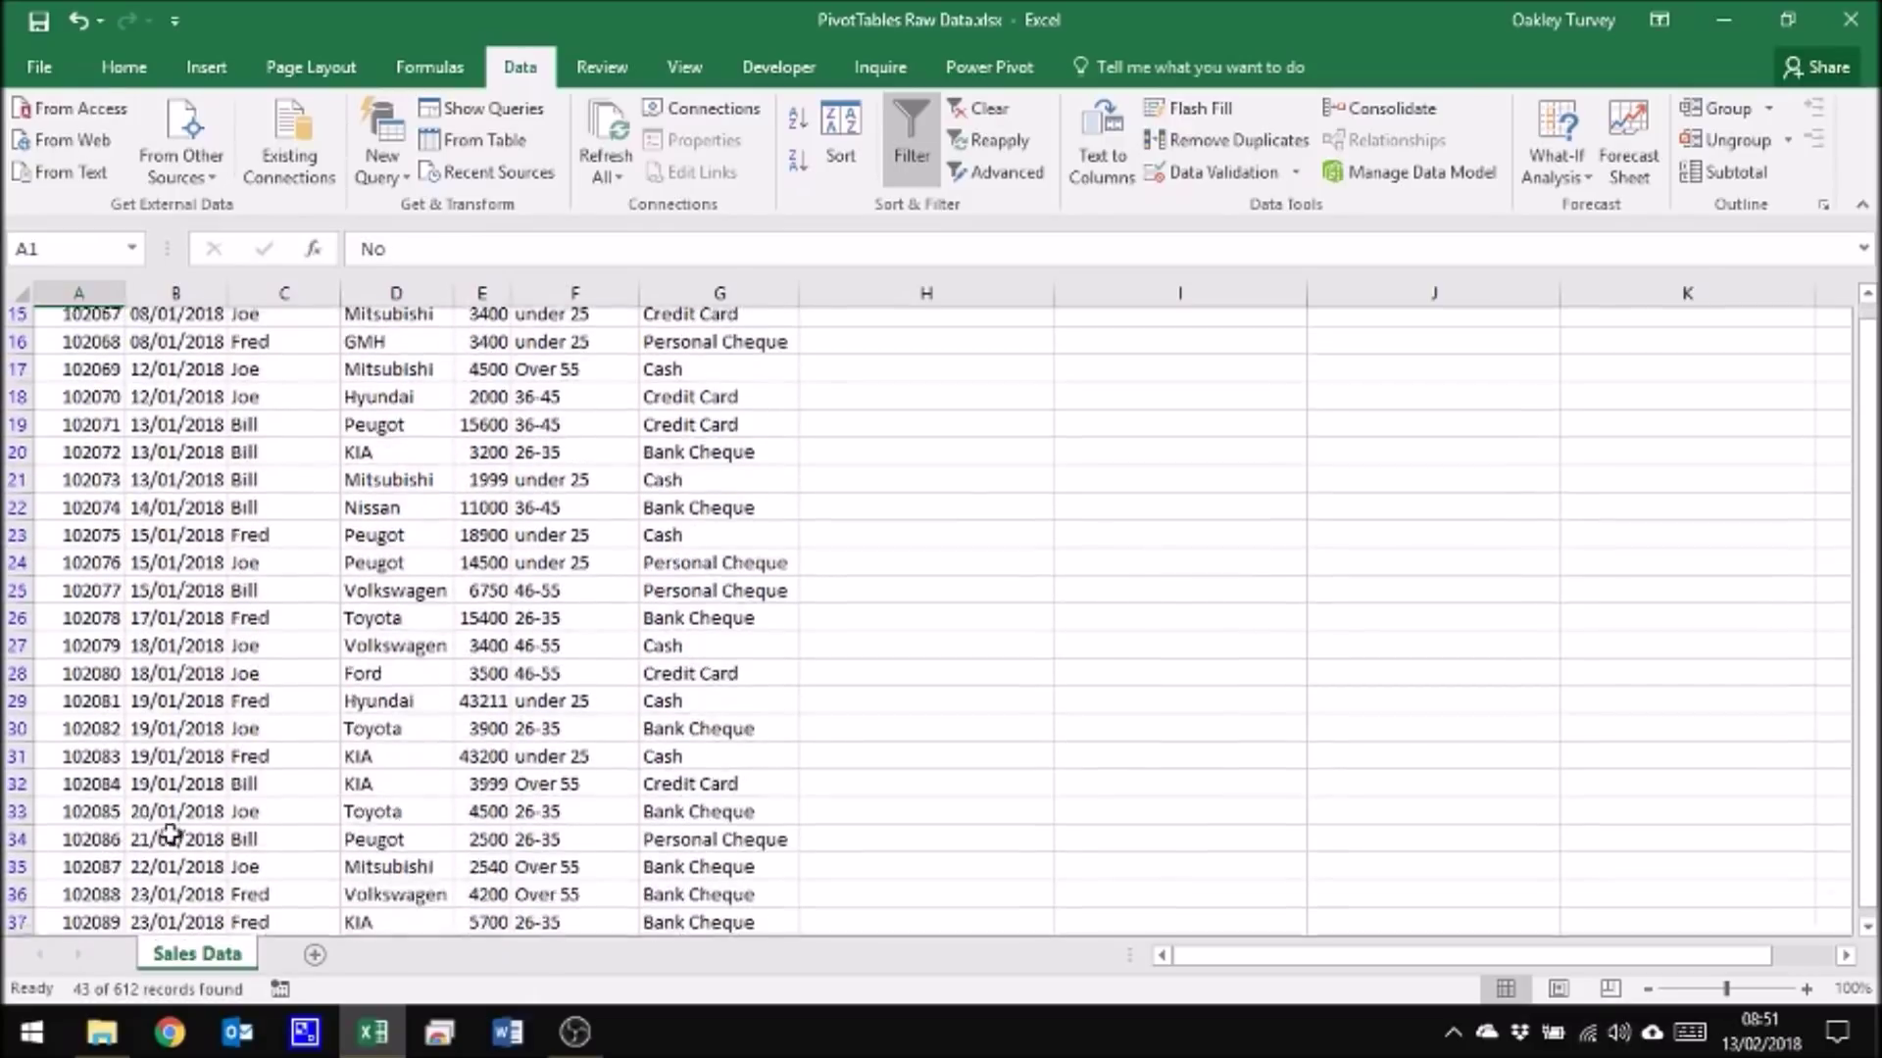
scroll(169, 824, up, 9)
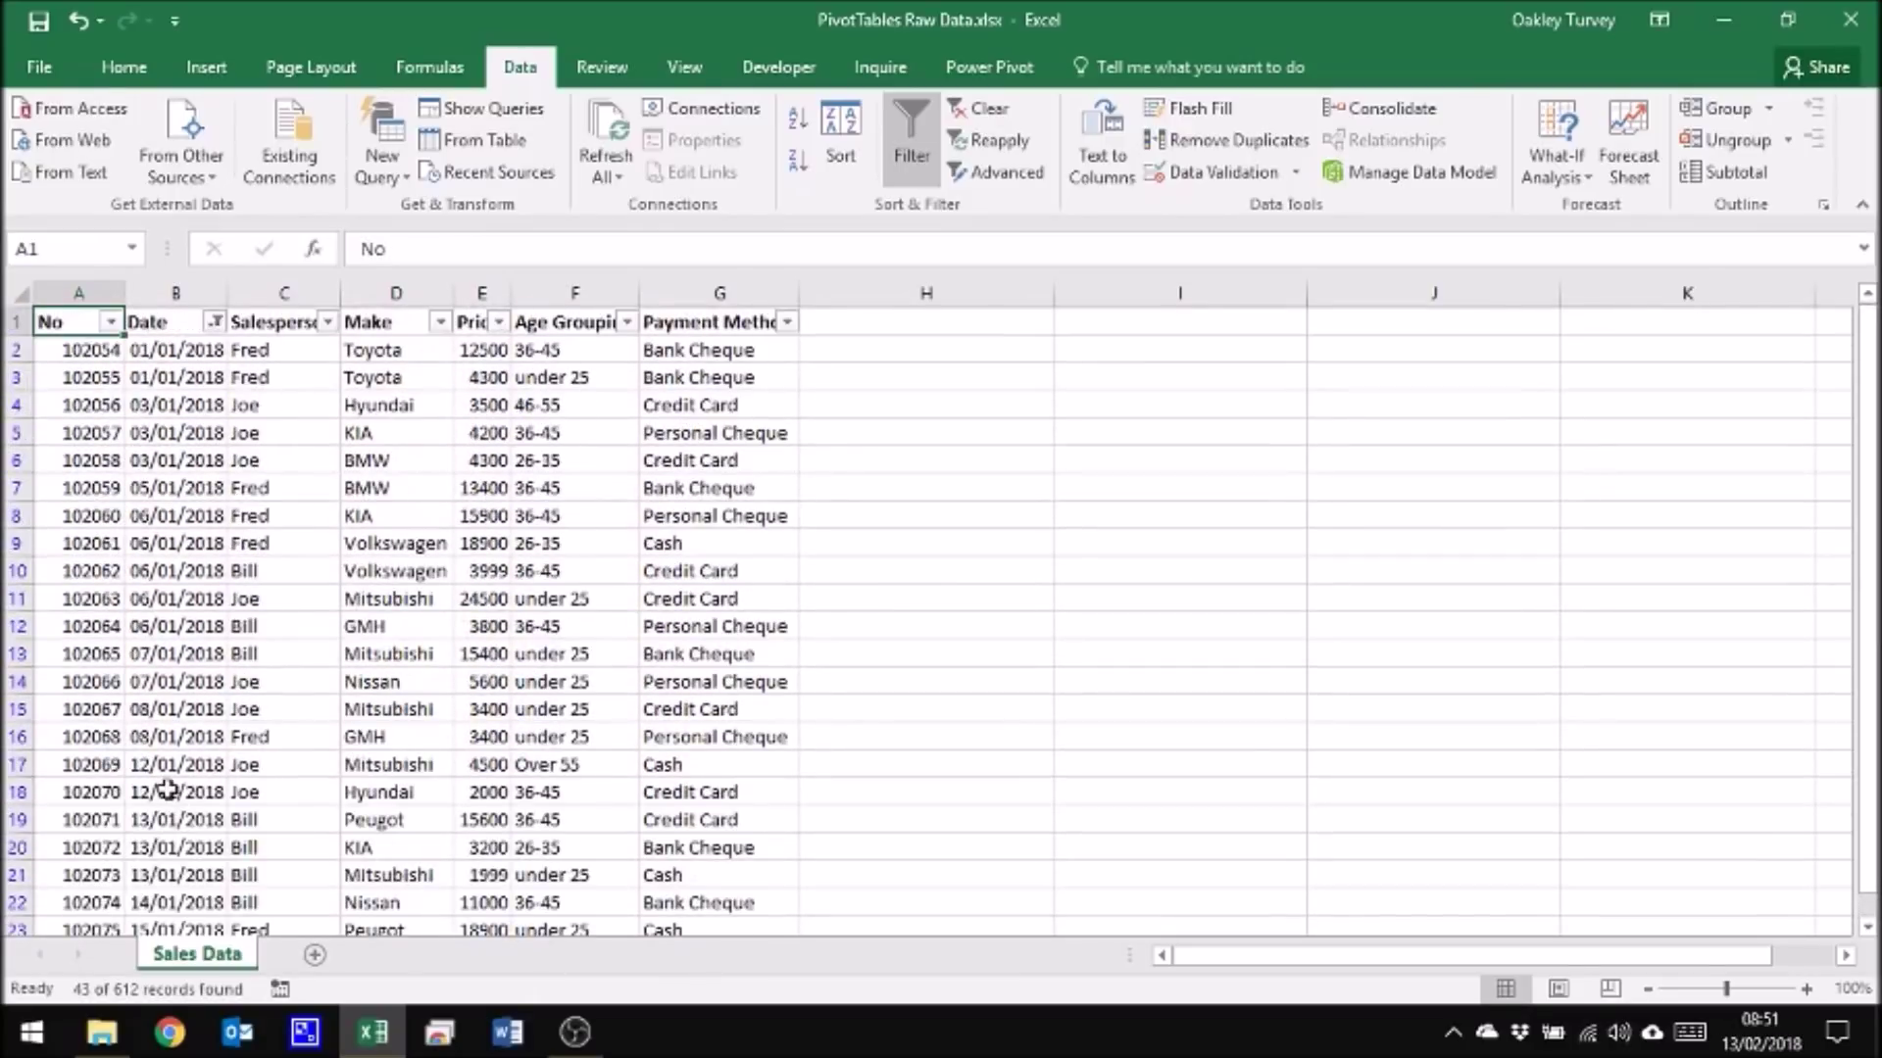
Step: Filter the January sales to Fred's 15 records, then switch filtering off
click(327, 322)
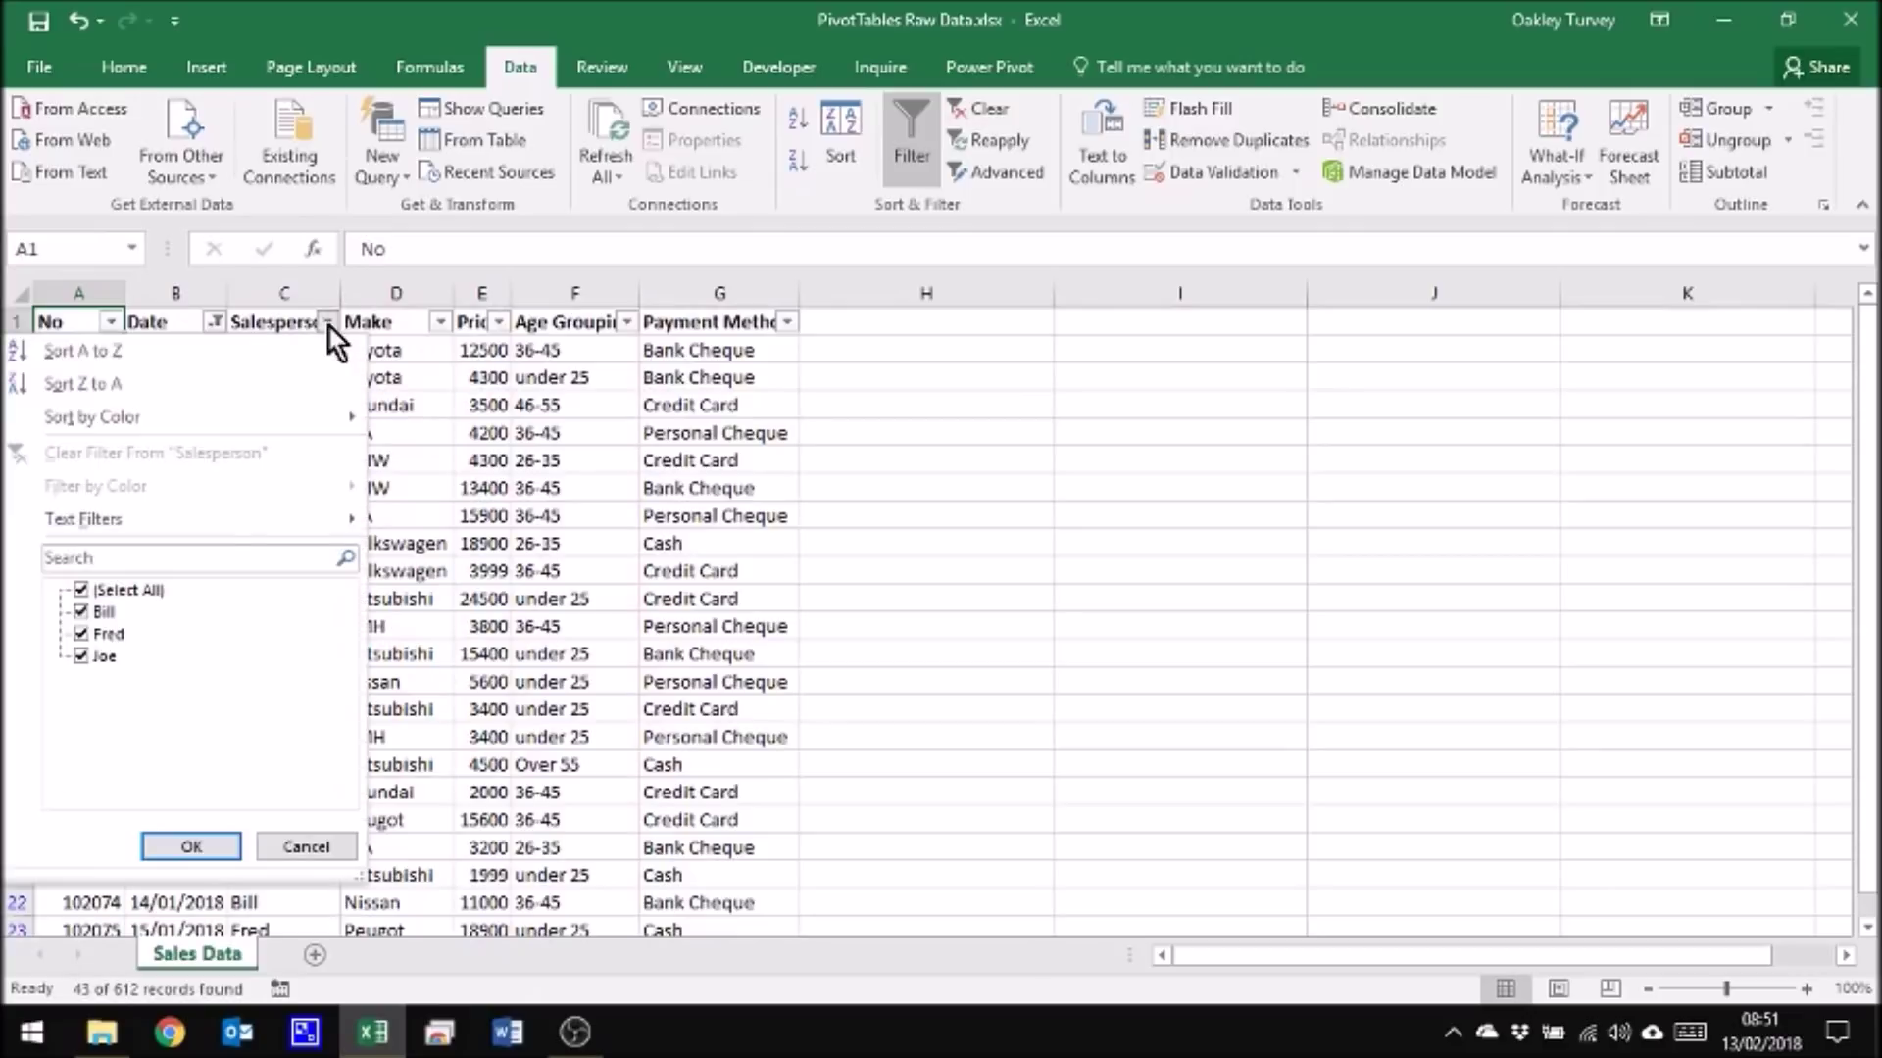
click(80, 591)
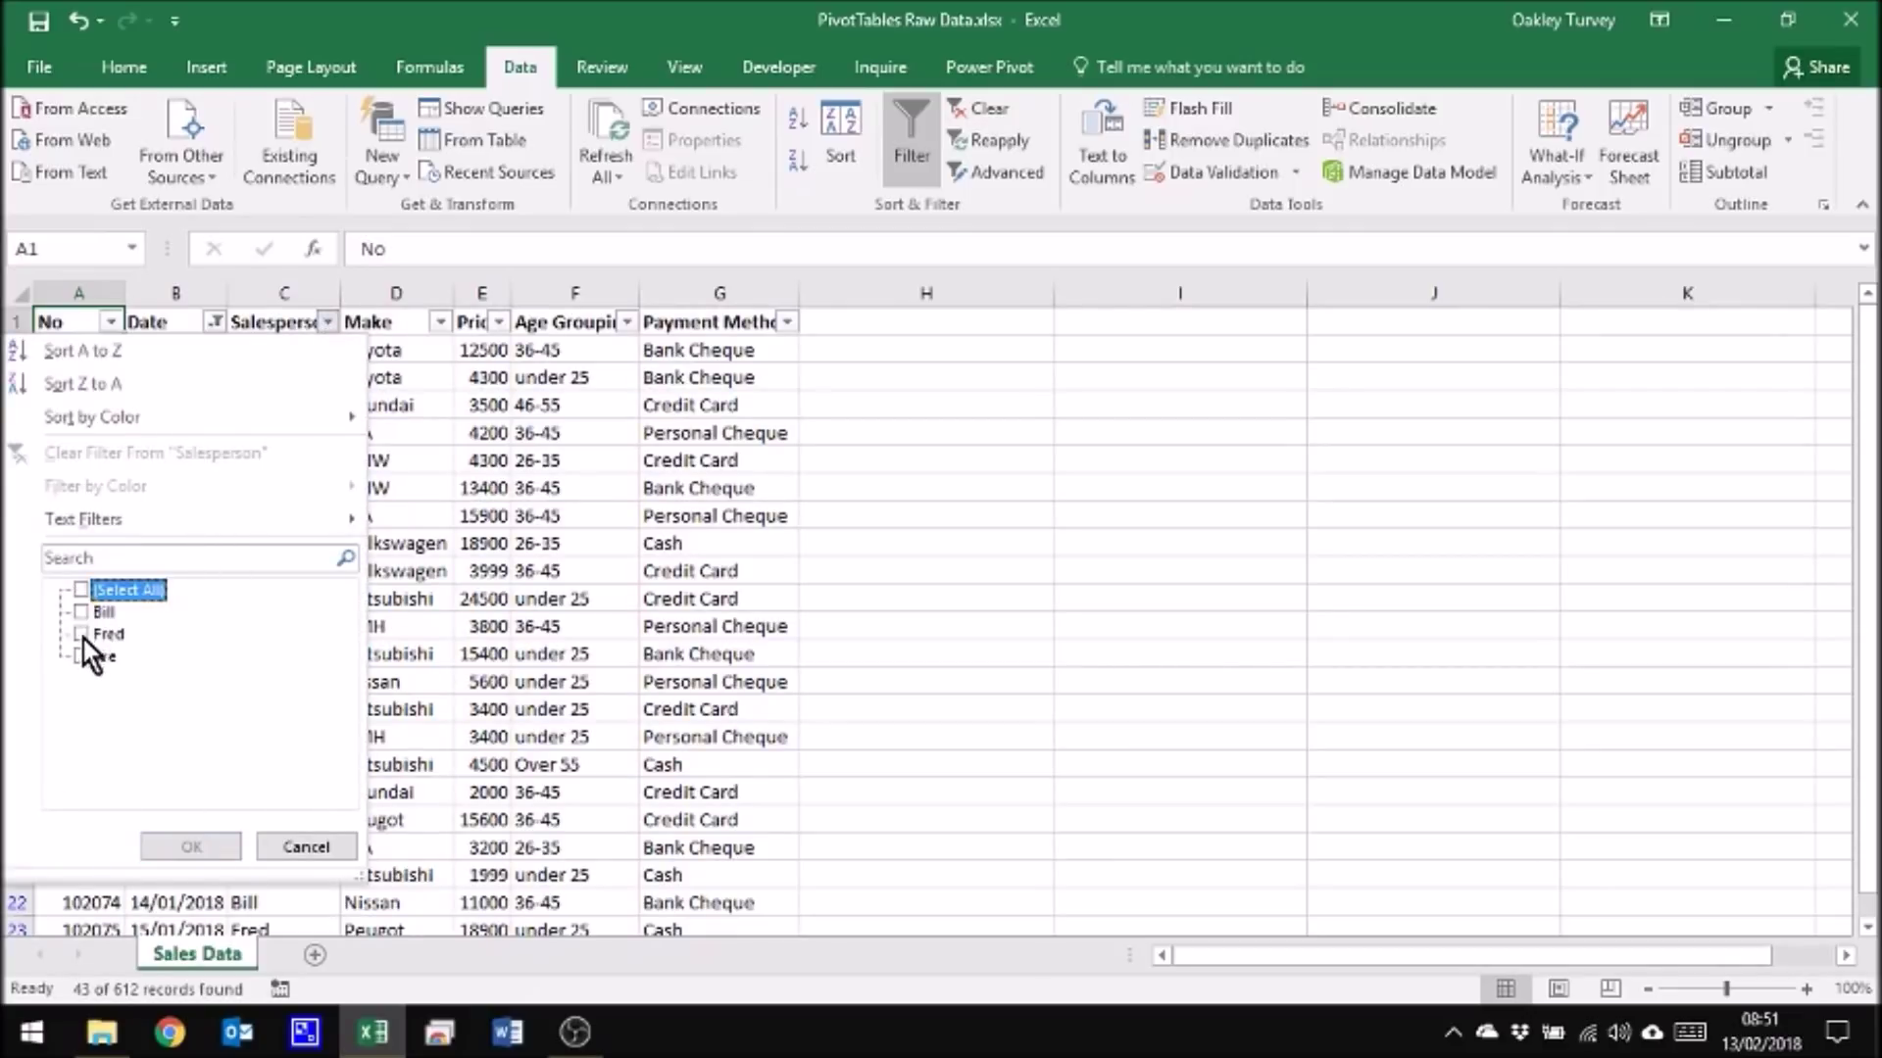
click(83, 634)
click(194, 848)
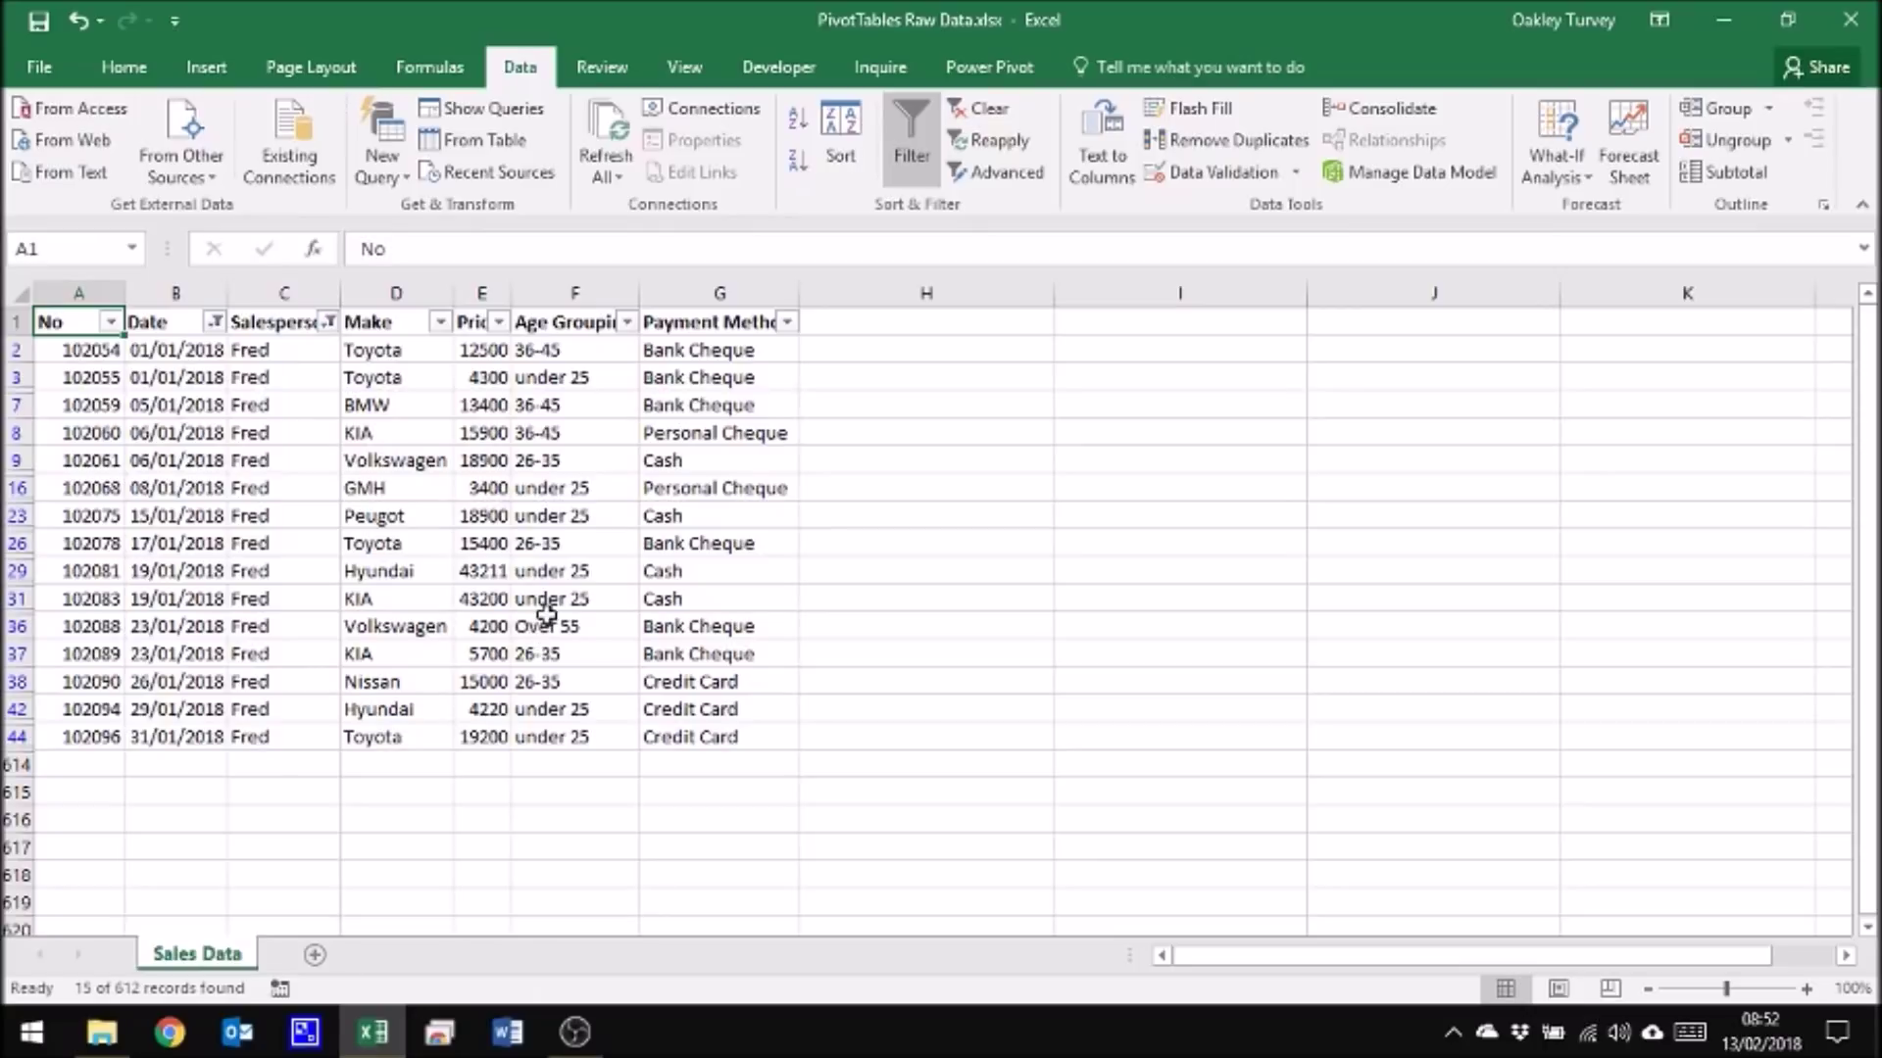
click(912, 149)
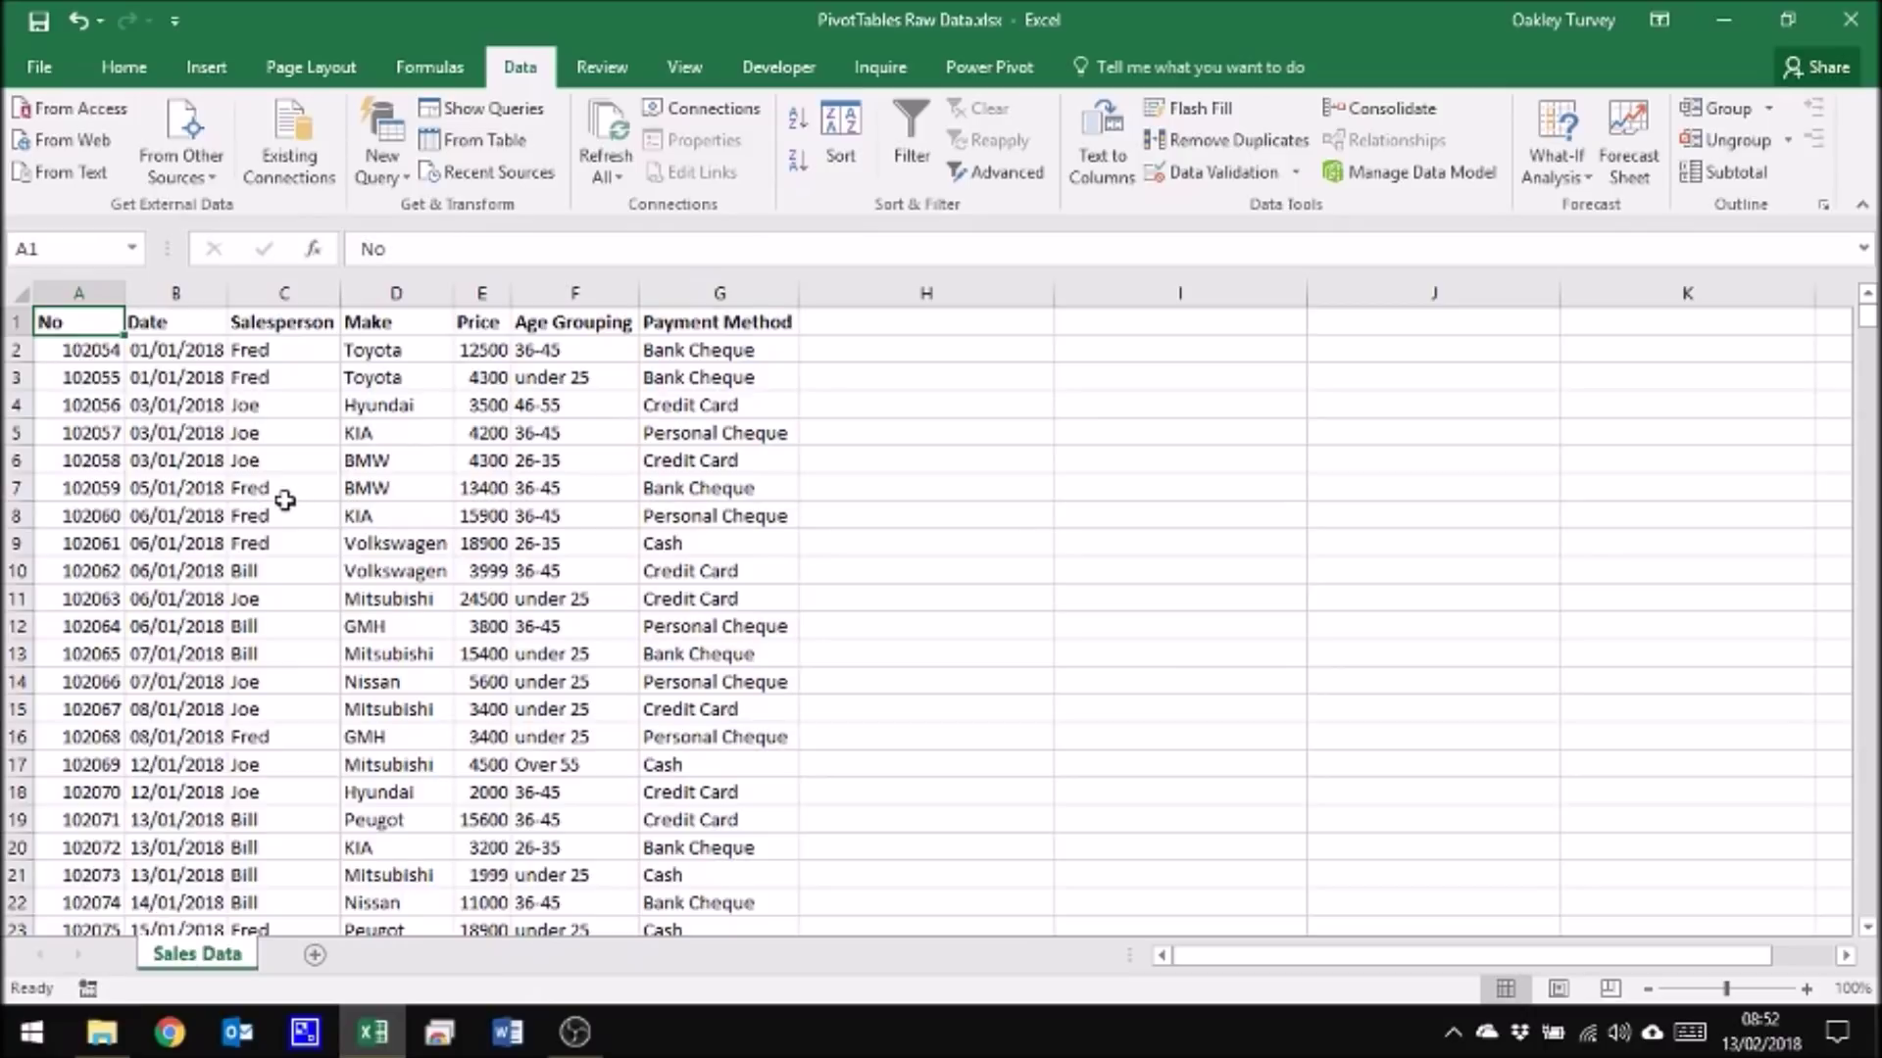
Step: Convert the sales data A1:G613 into Table1 with headers using Ctrl+T
click(148, 428)
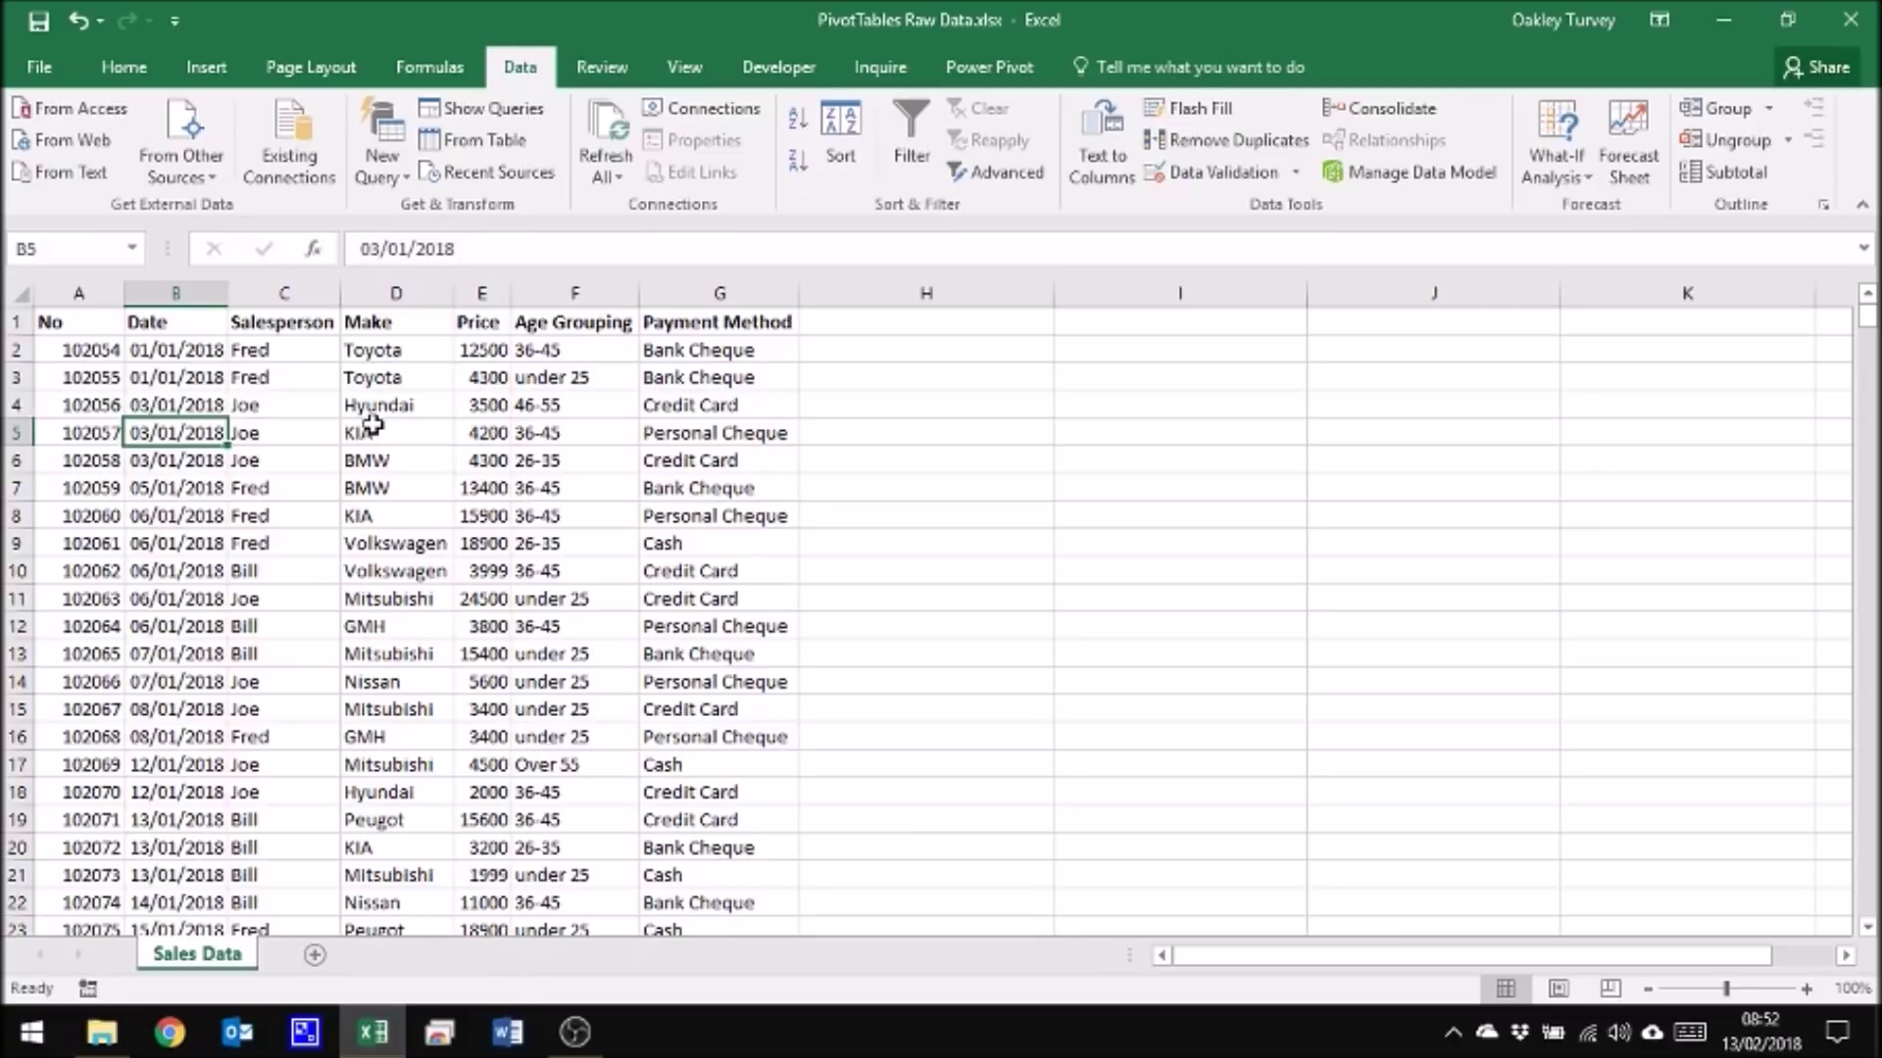
key(ctrl+t)
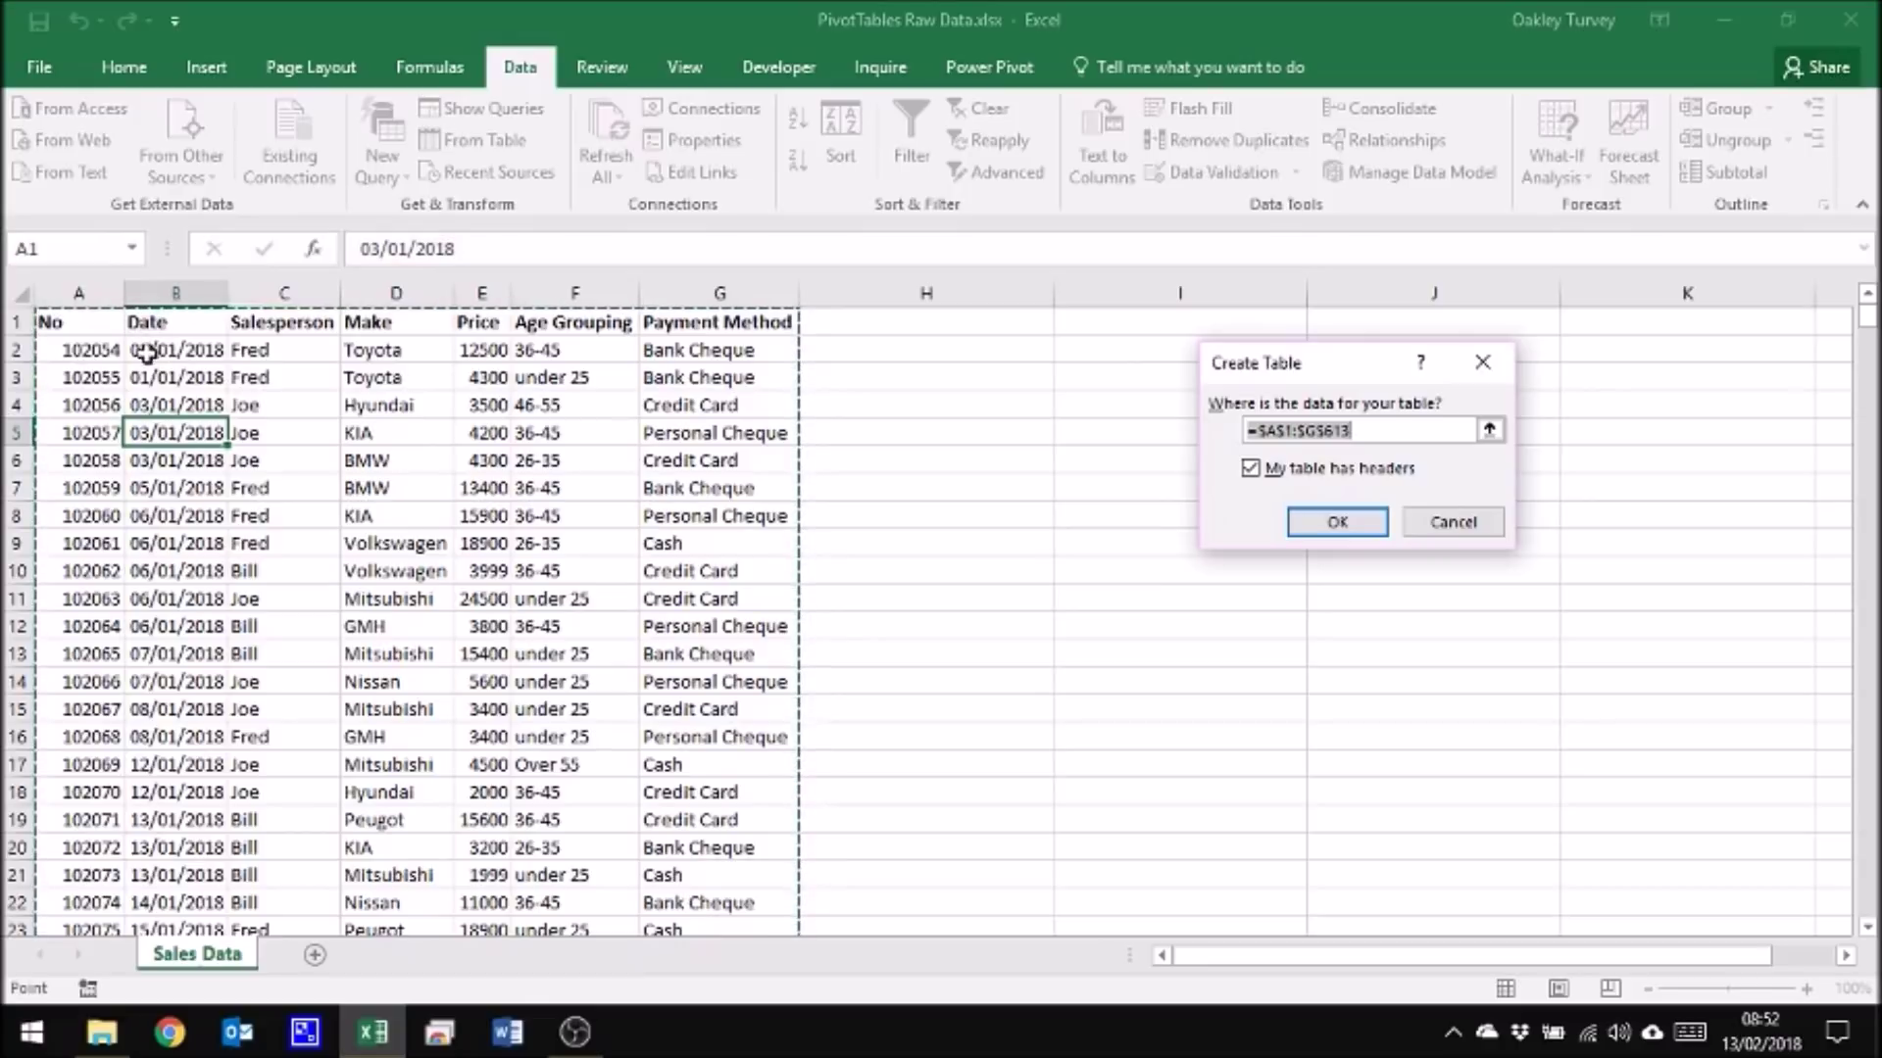
click(1329, 529)
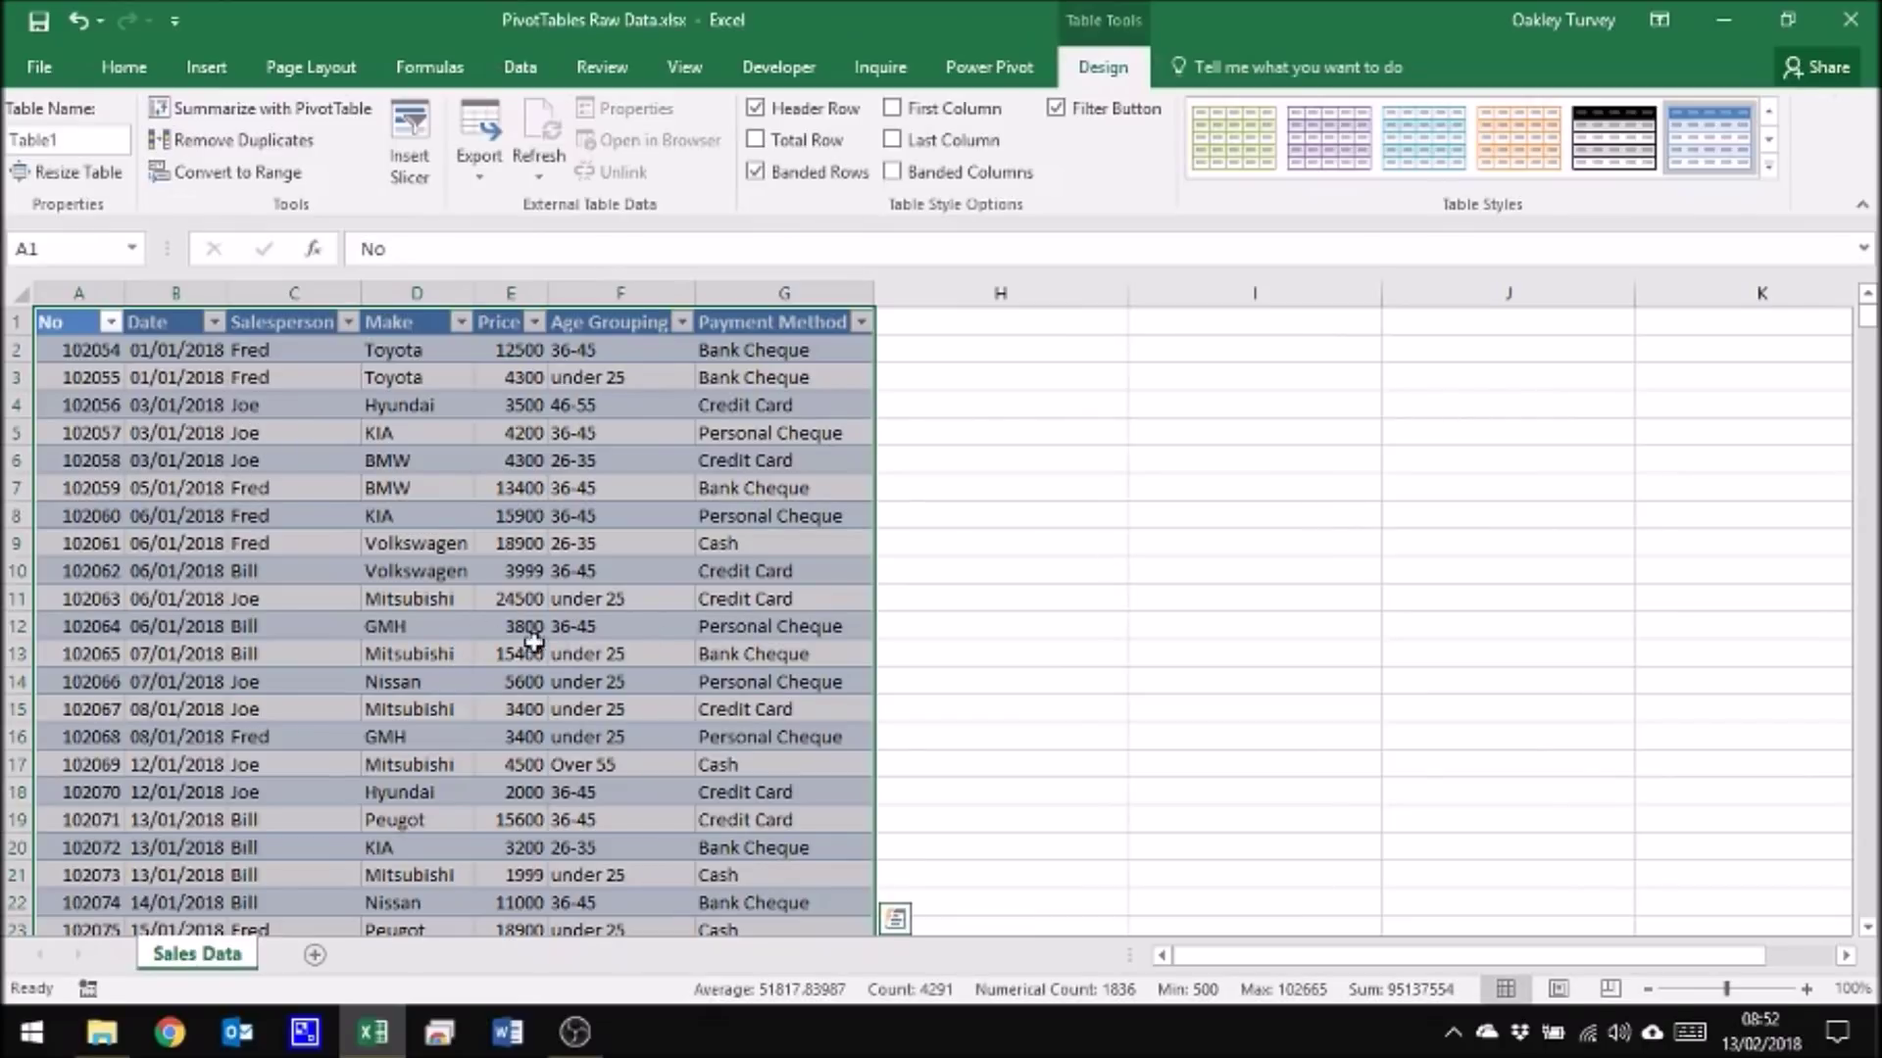
click(419, 511)
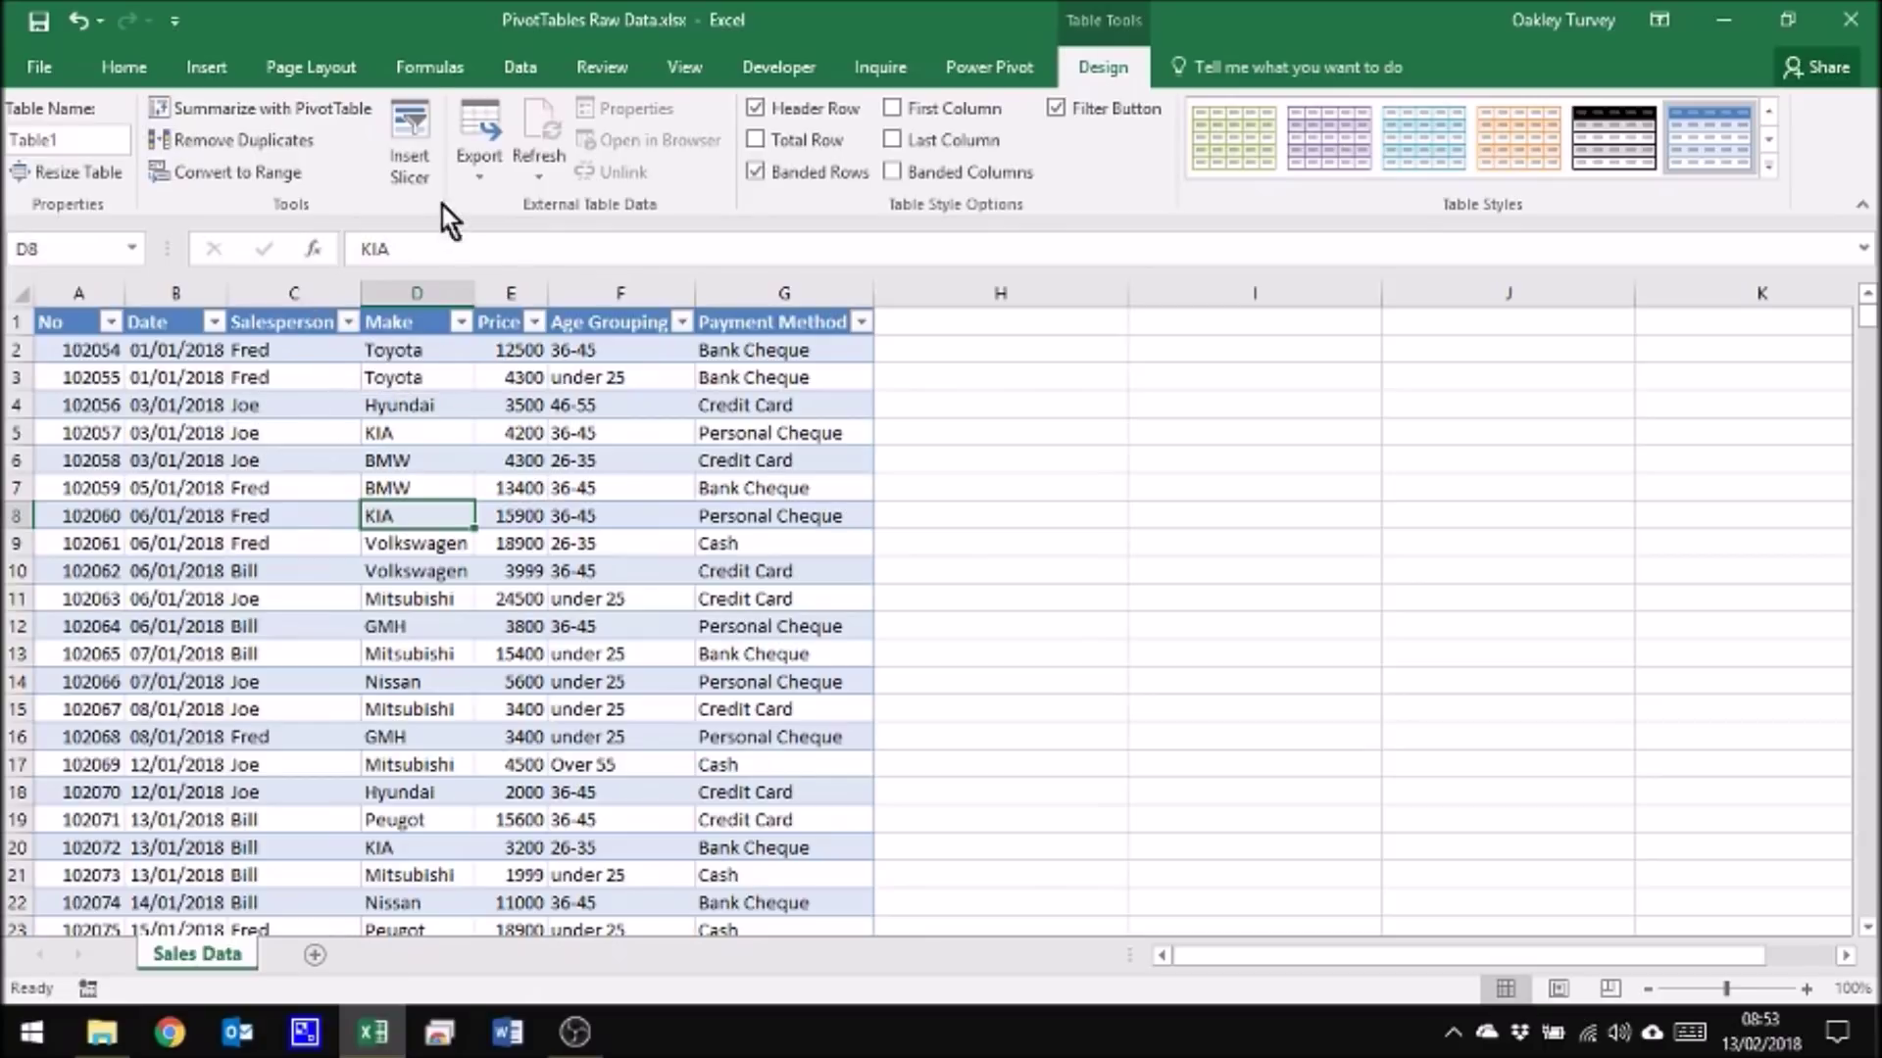
Step: Insert Salesperson and Make slicers for Table1, leaving Date unticked
click(418, 160)
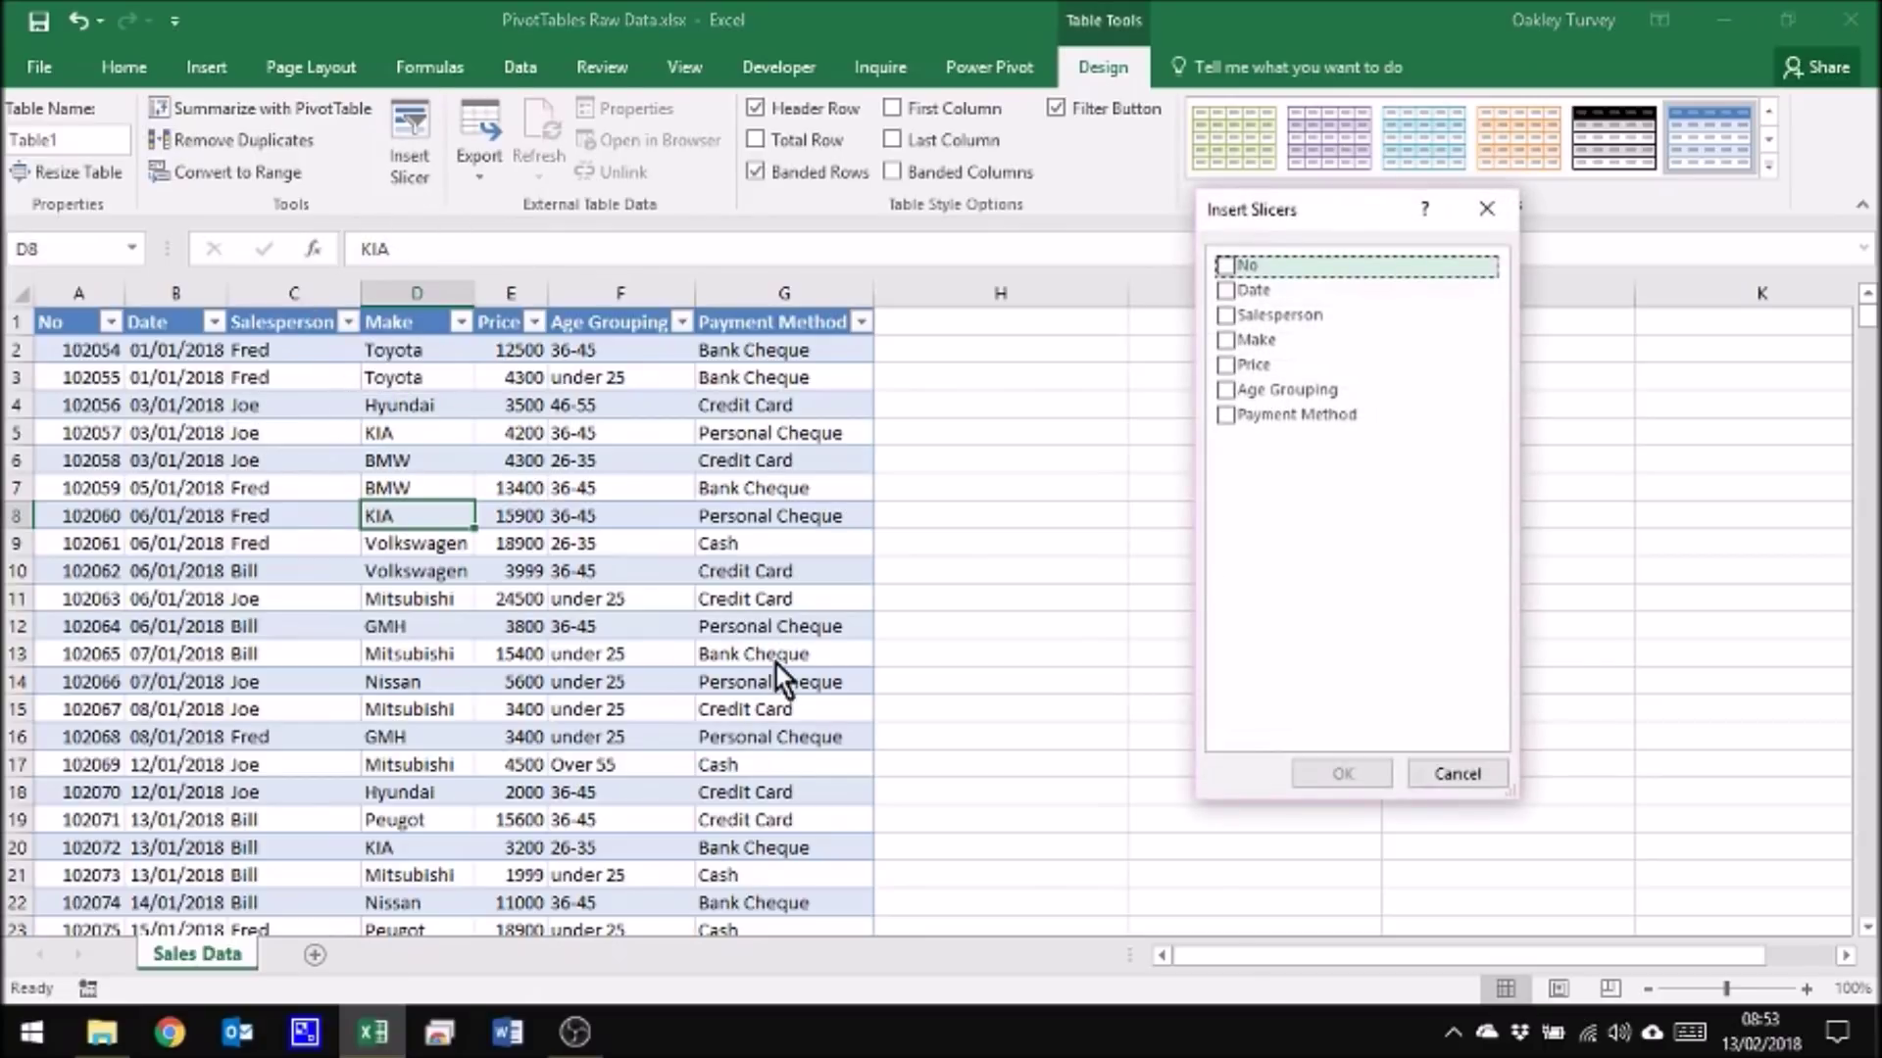
click(1226, 290)
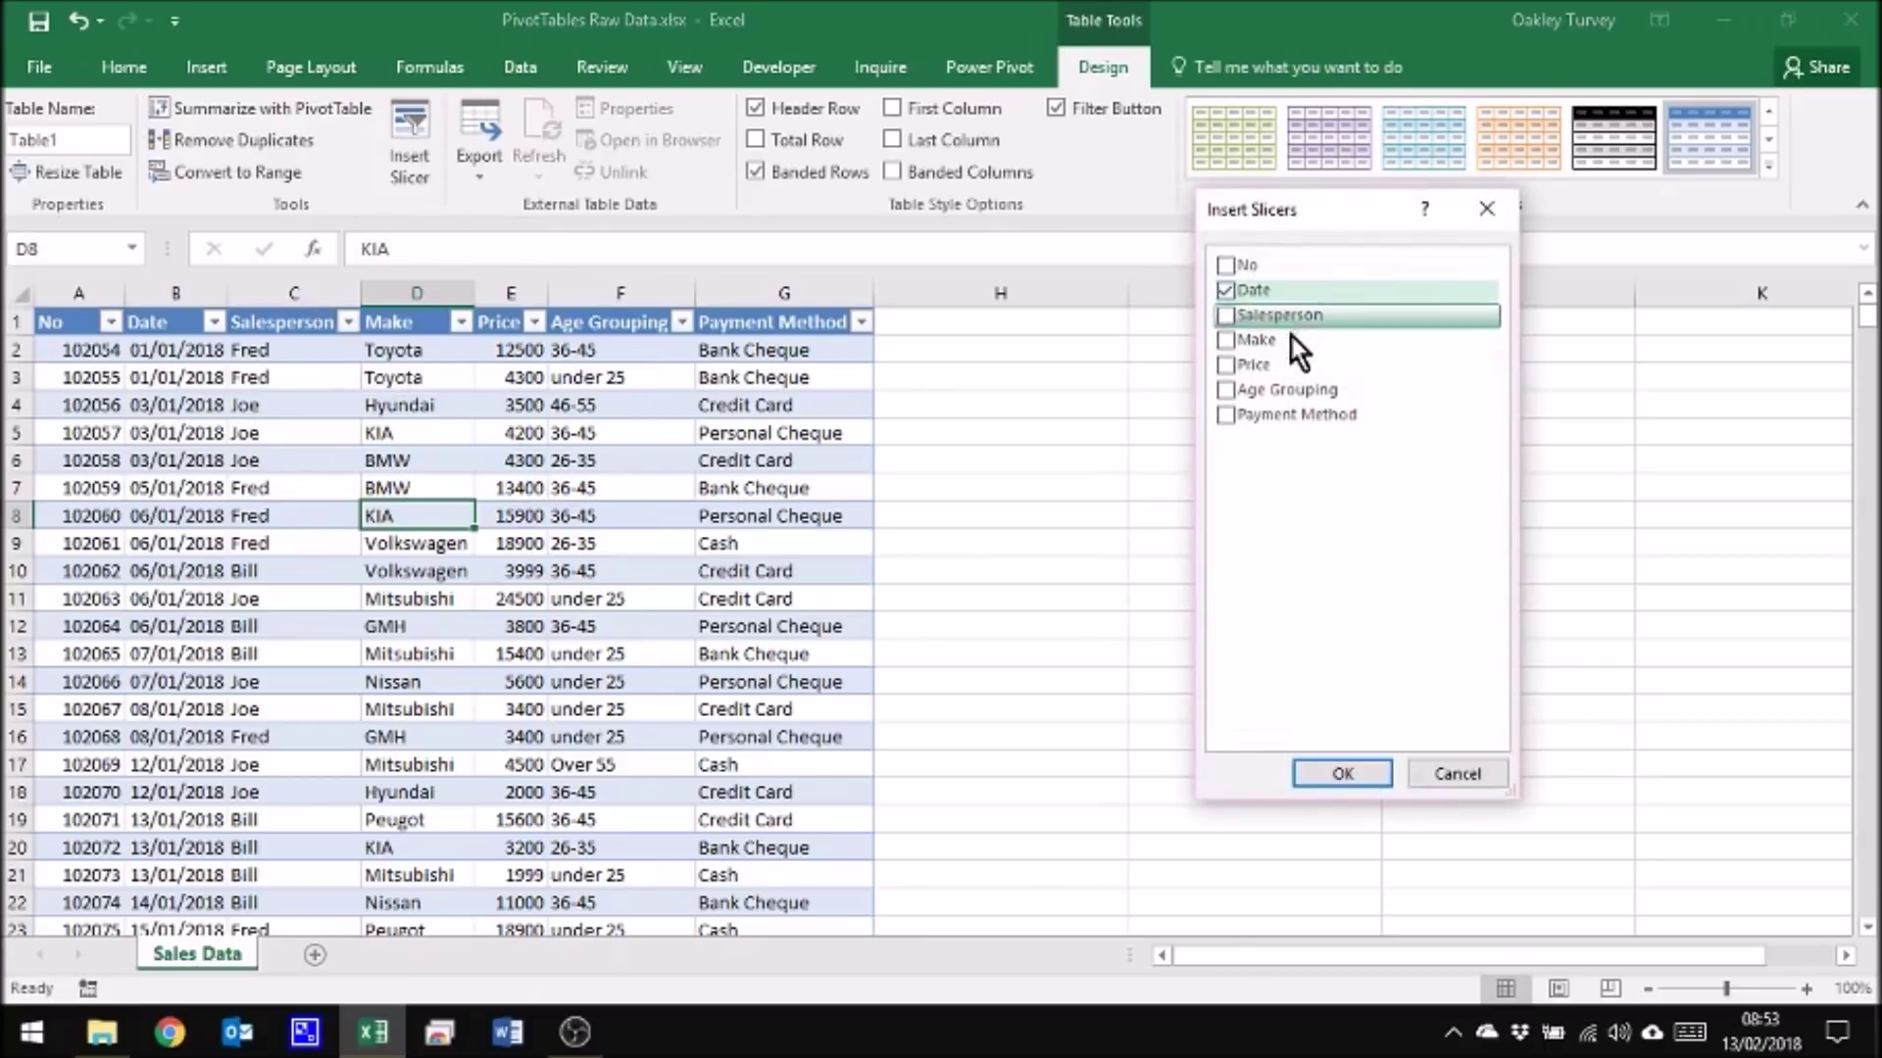
click(1225, 293)
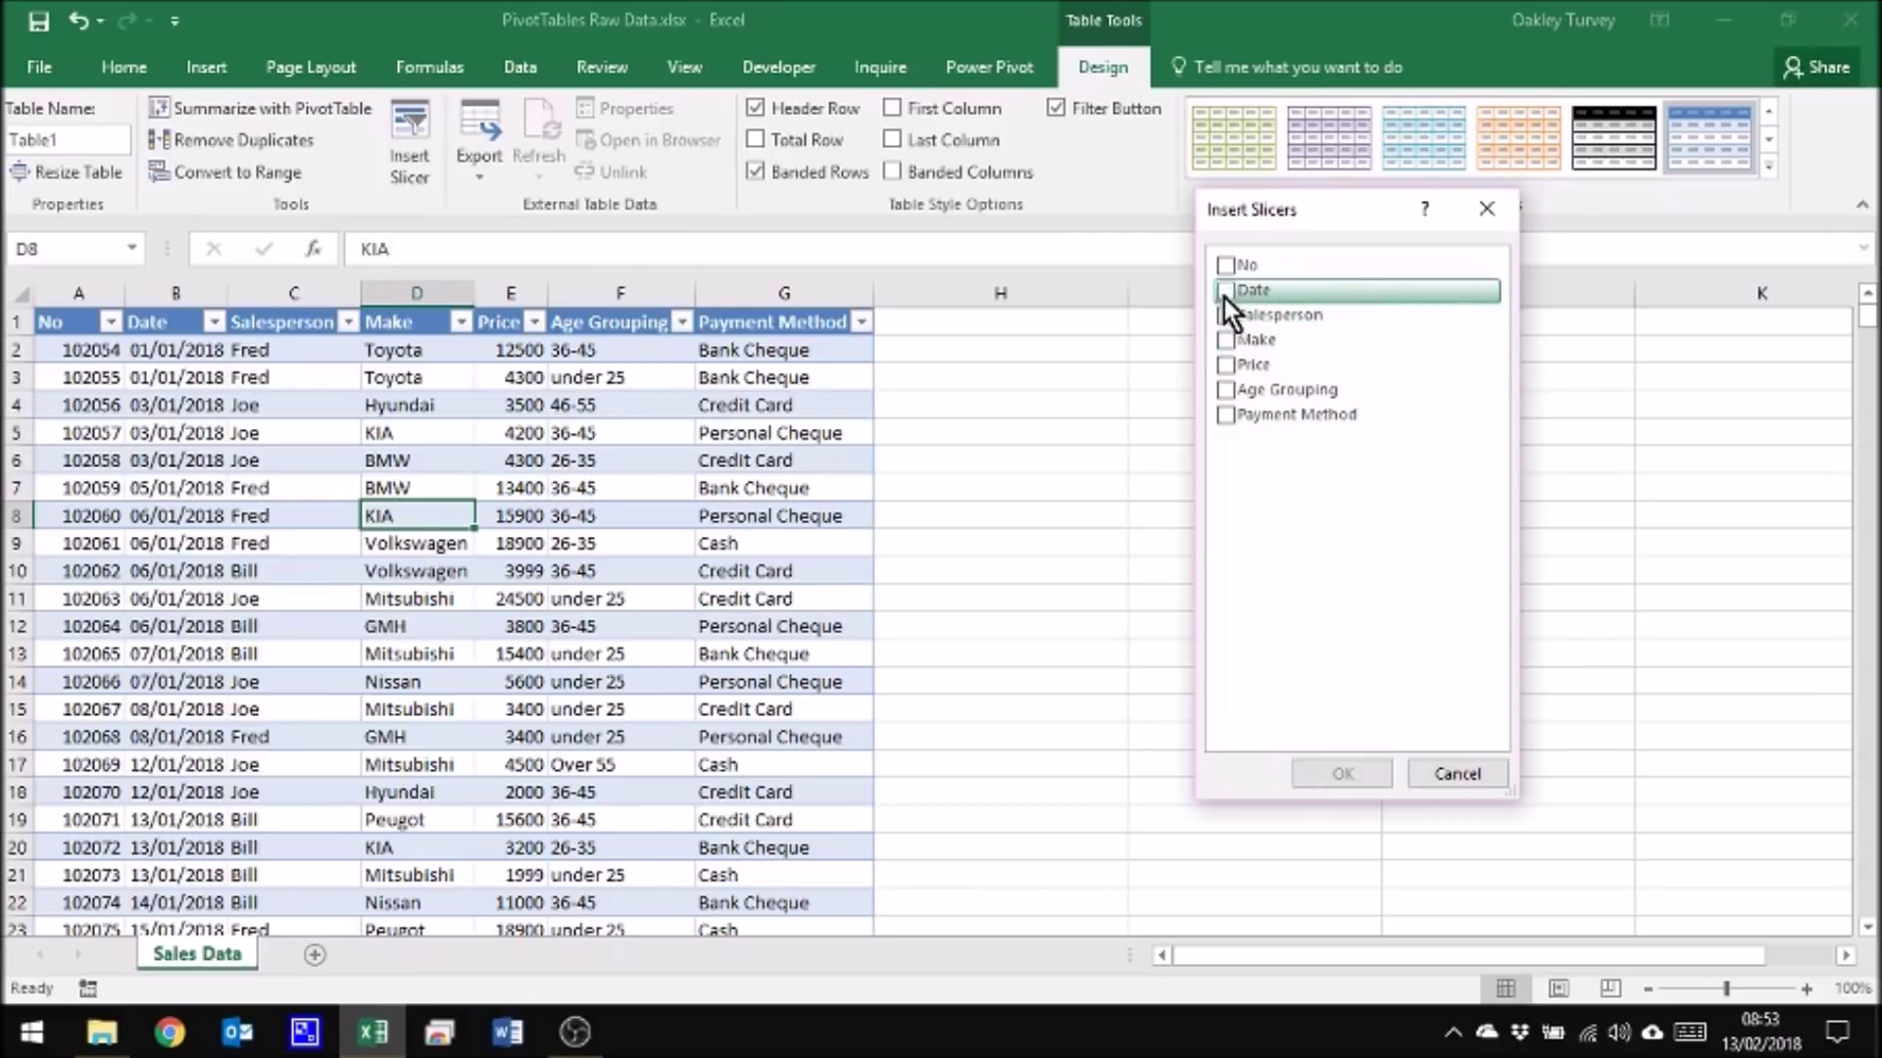
click(1225, 315)
click(1226, 339)
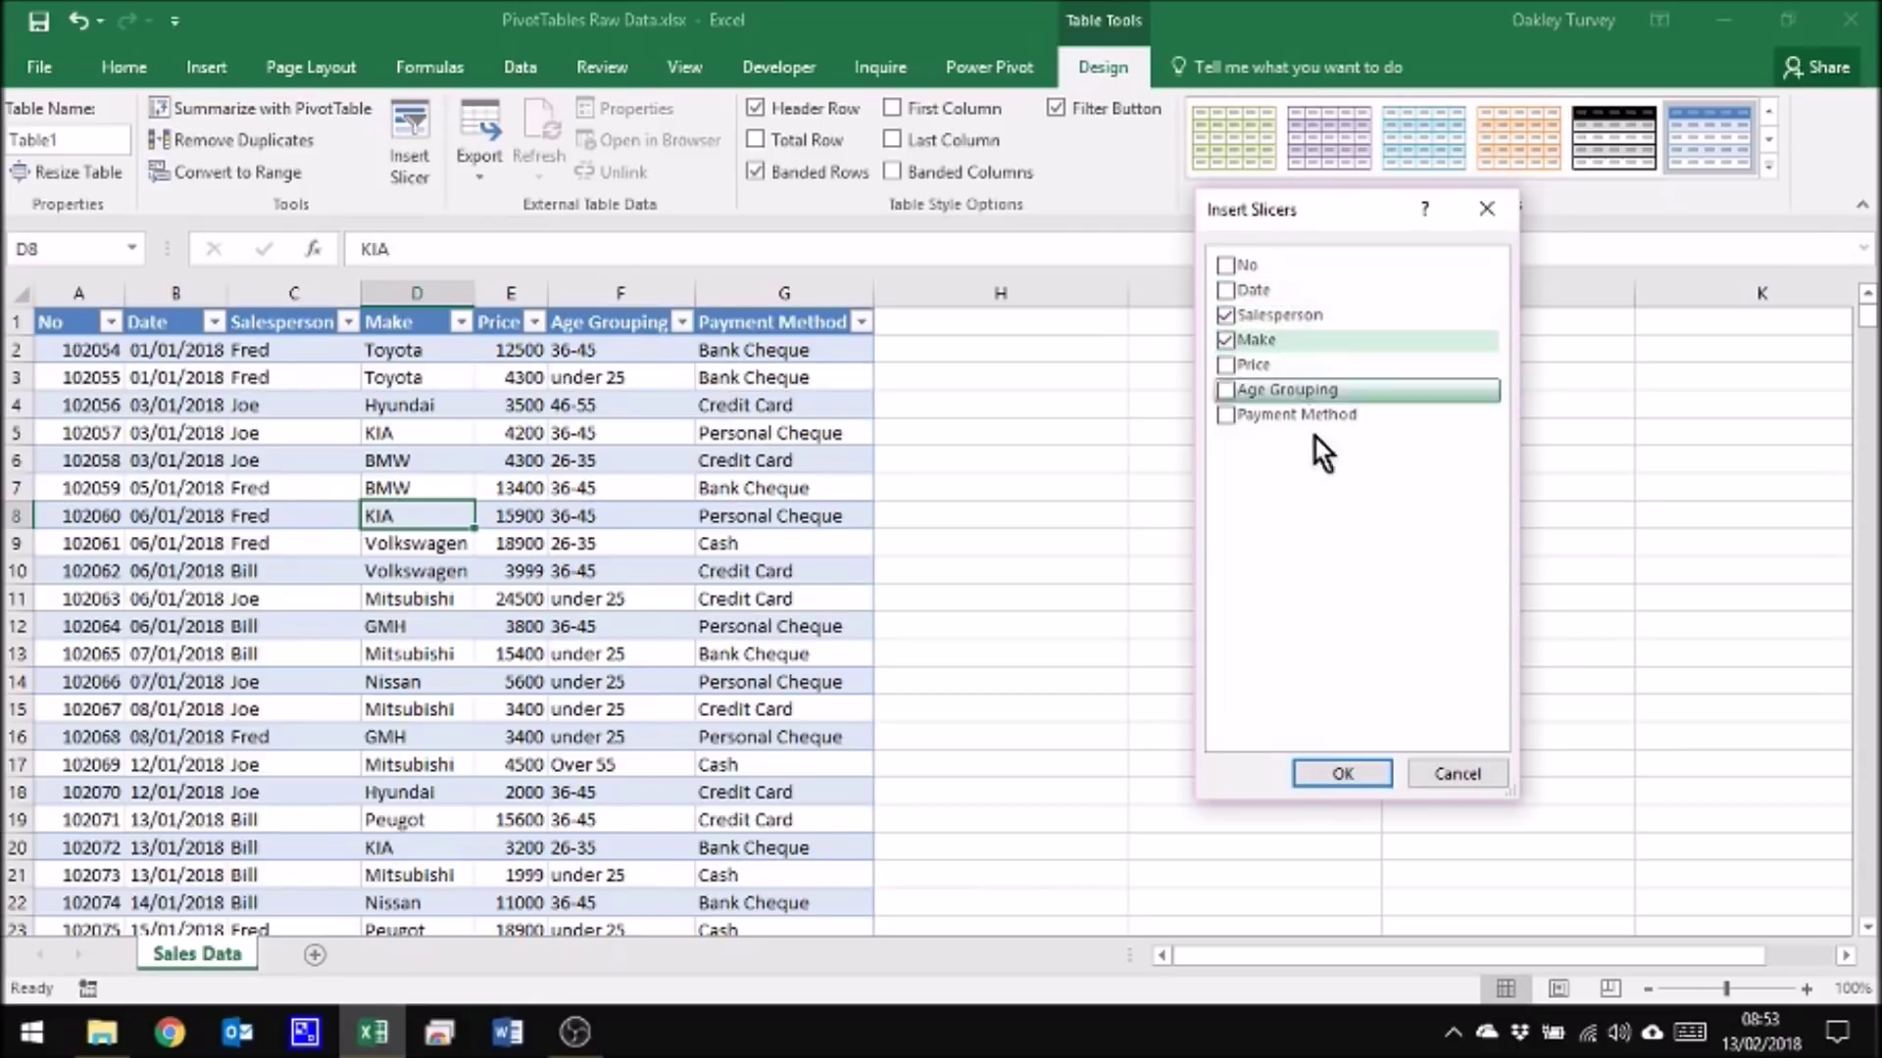
click(1357, 778)
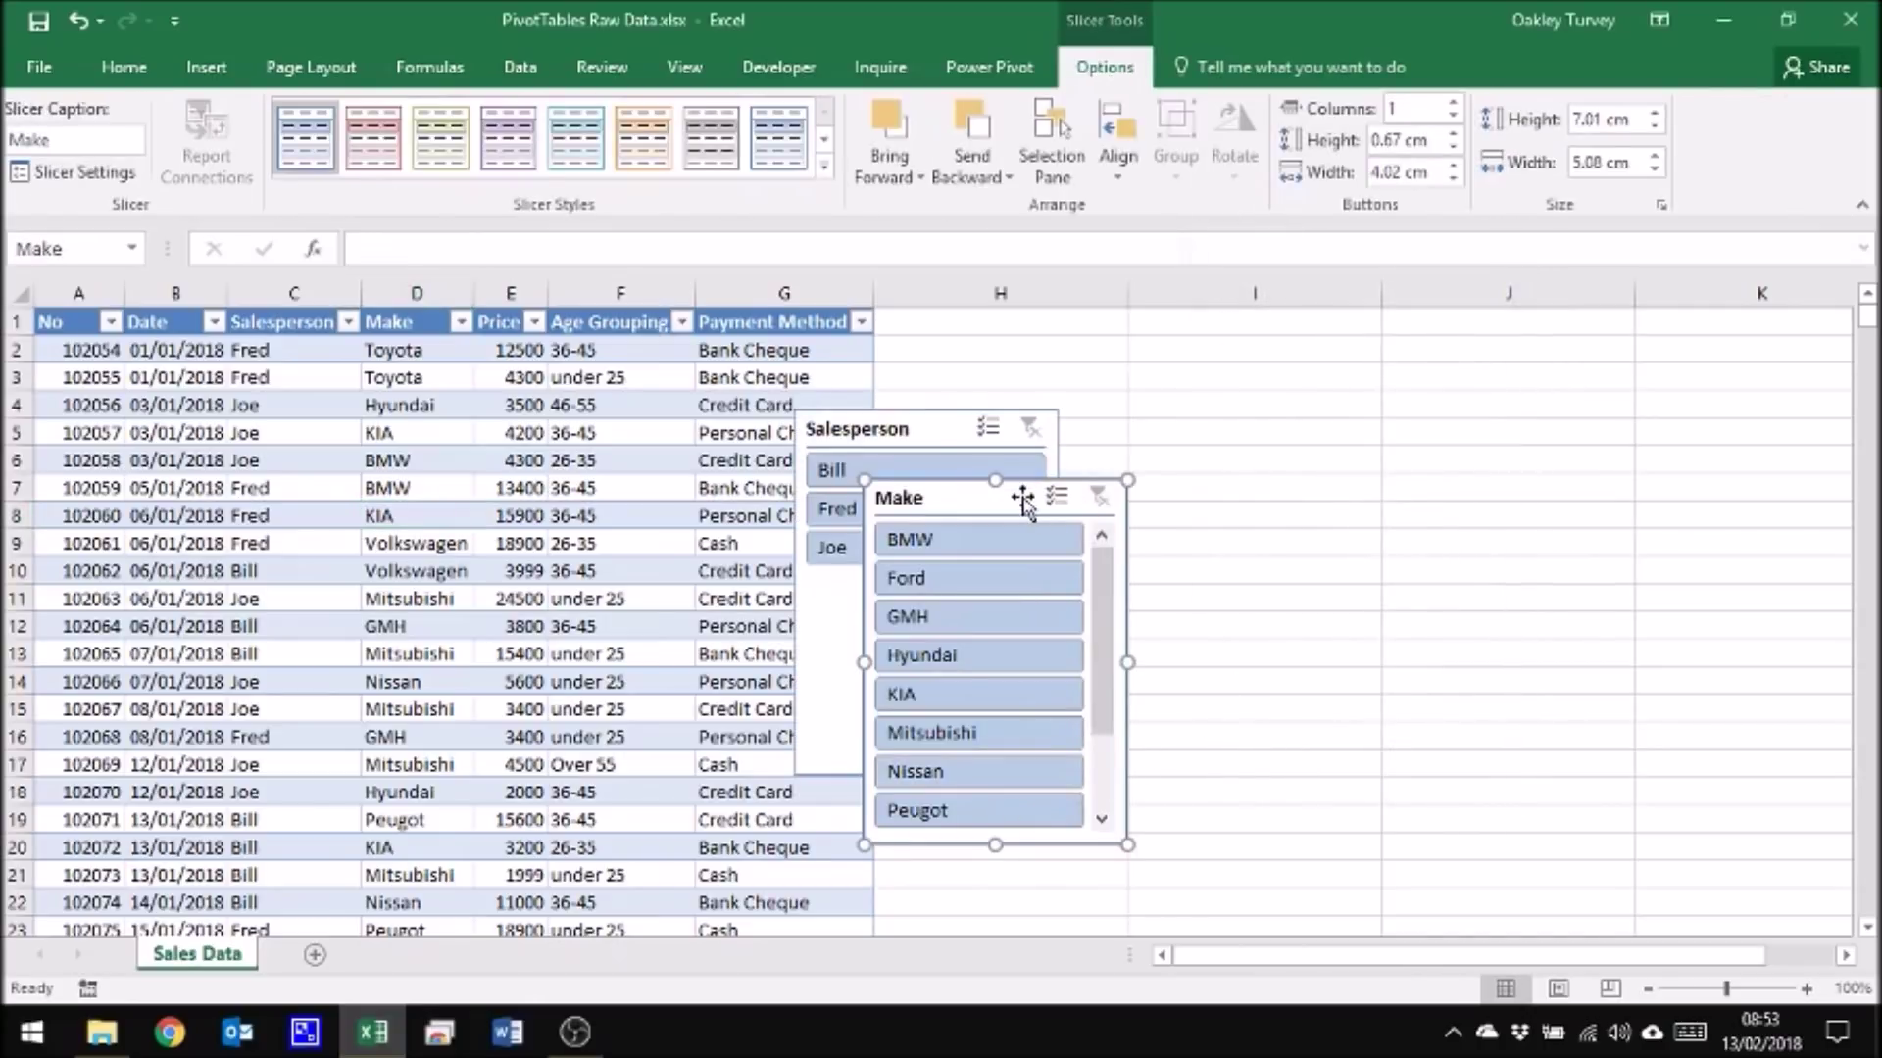
Step: Move both slicers beside the table and try filtering to Fred's Mitsubishi sales
drag(1041, 500, 1331, 404)
drag(945, 431, 1070, 364)
click(1026, 440)
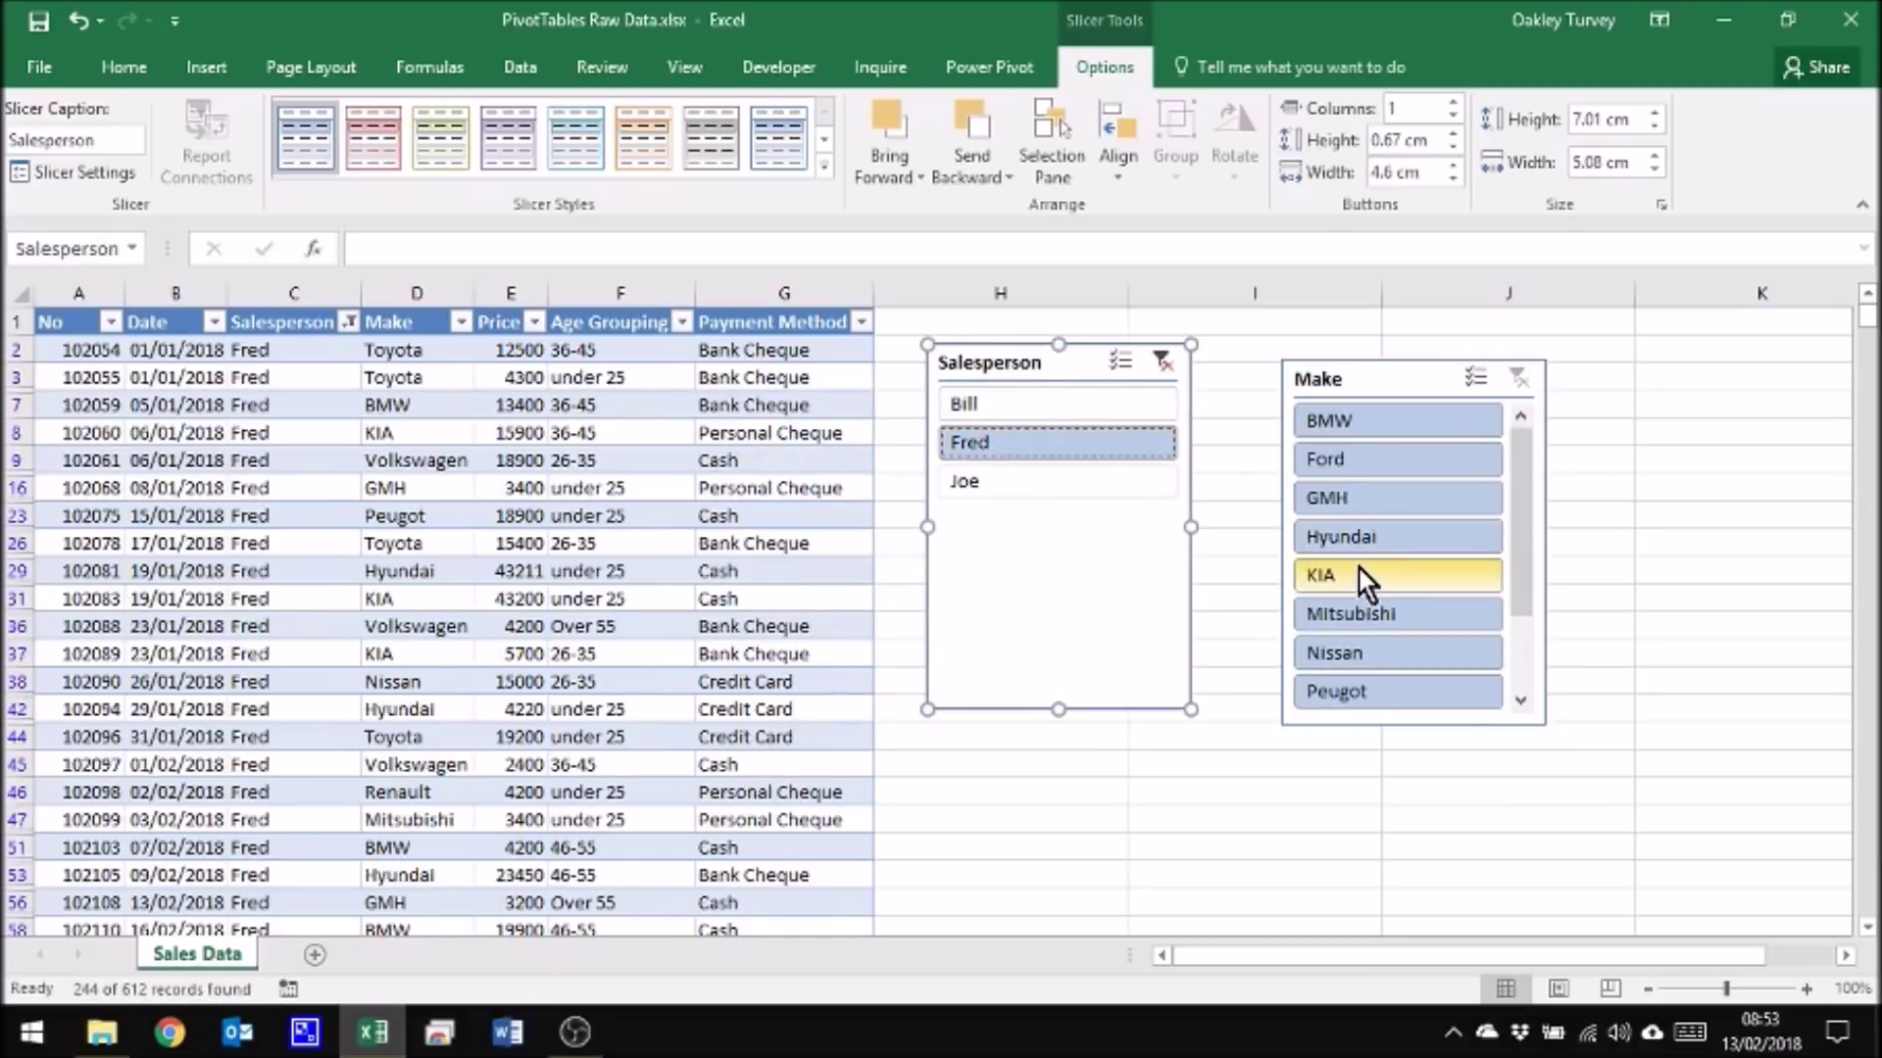
click(1352, 613)
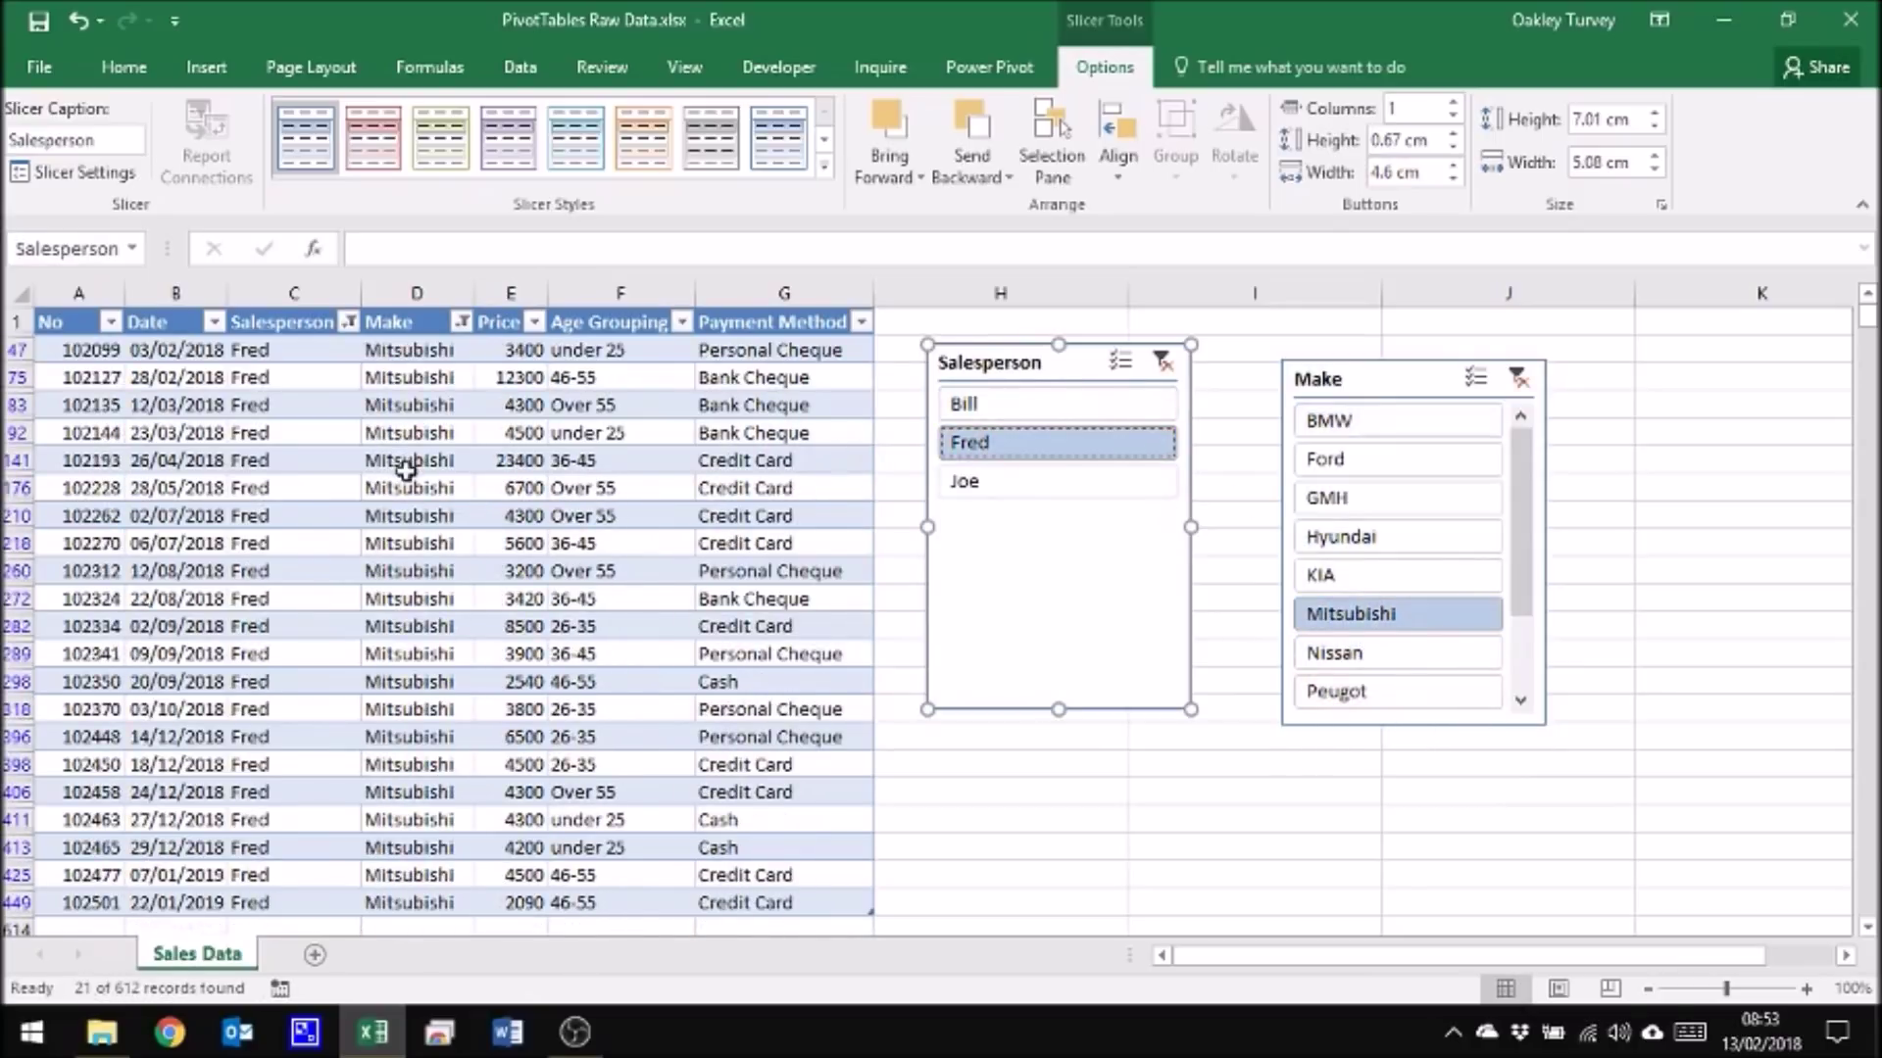
click(443, 516)
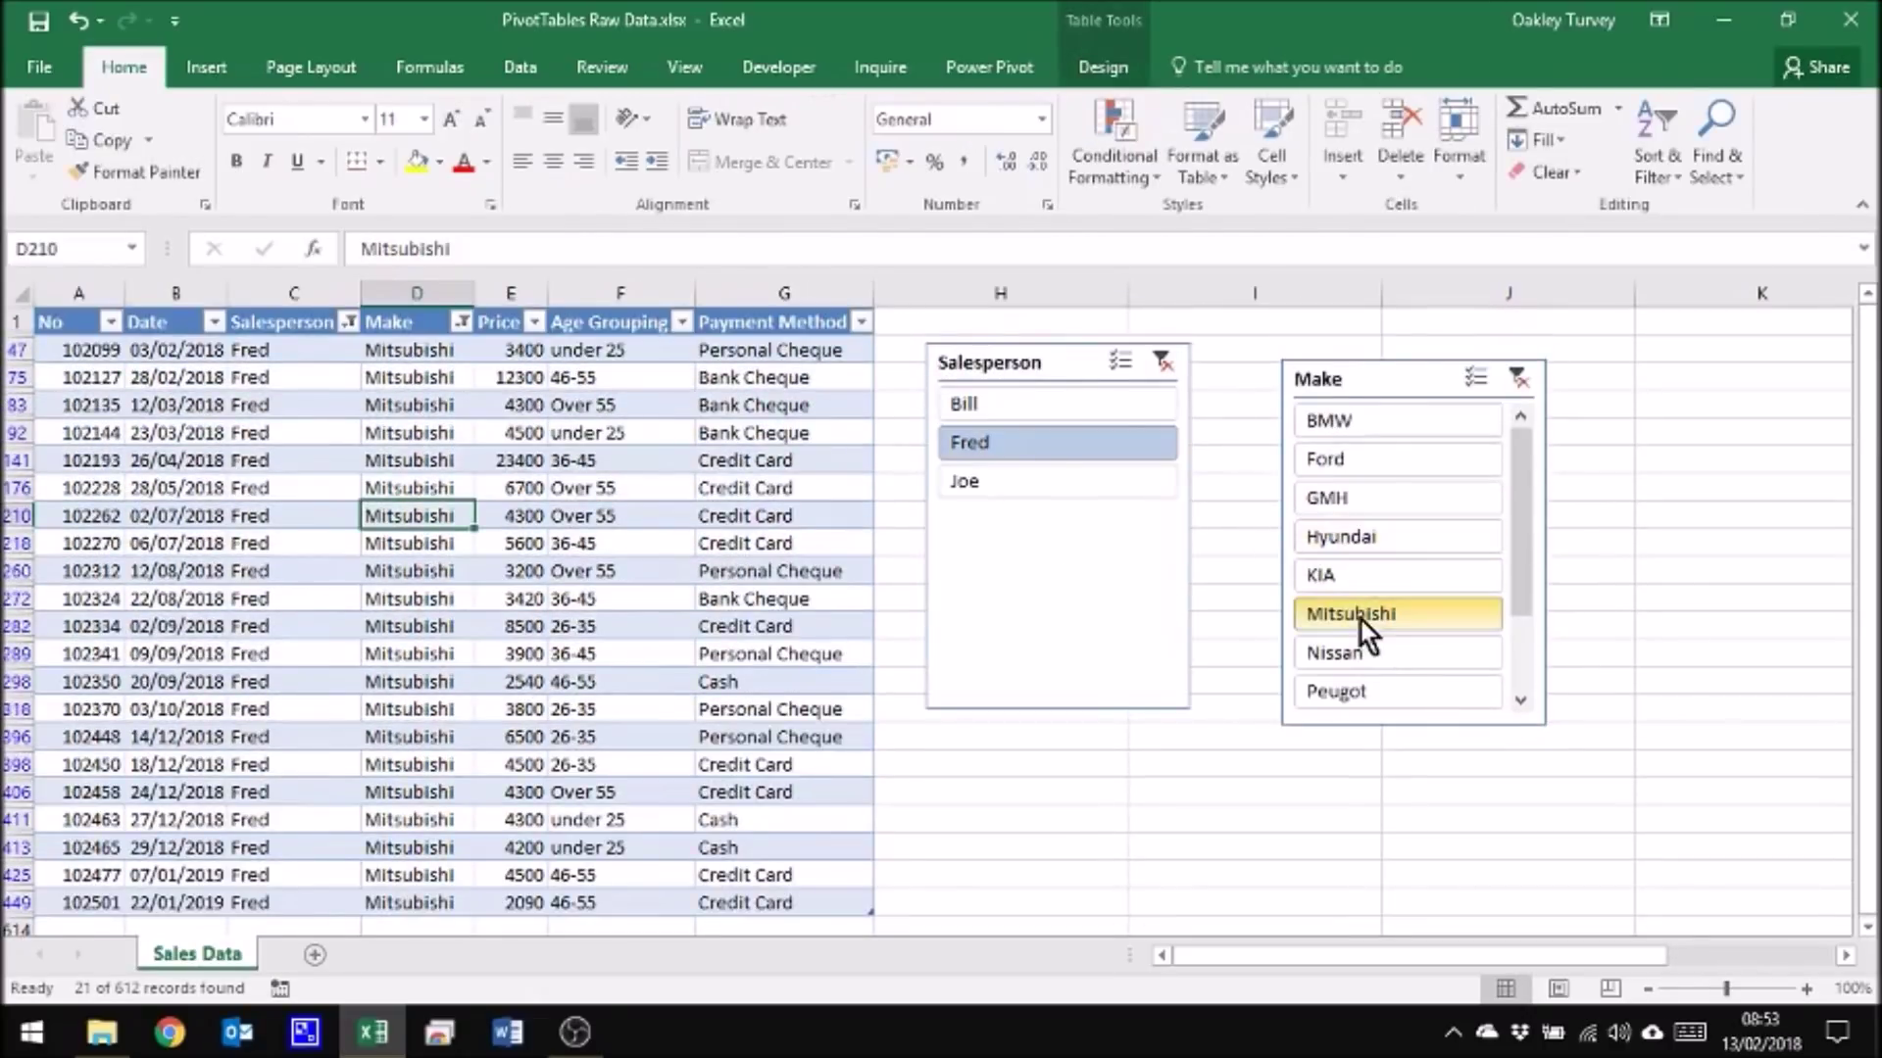
Step: Filter the table to Joe's GMH sales, showing 14 of 612 records
click(1347, 436)
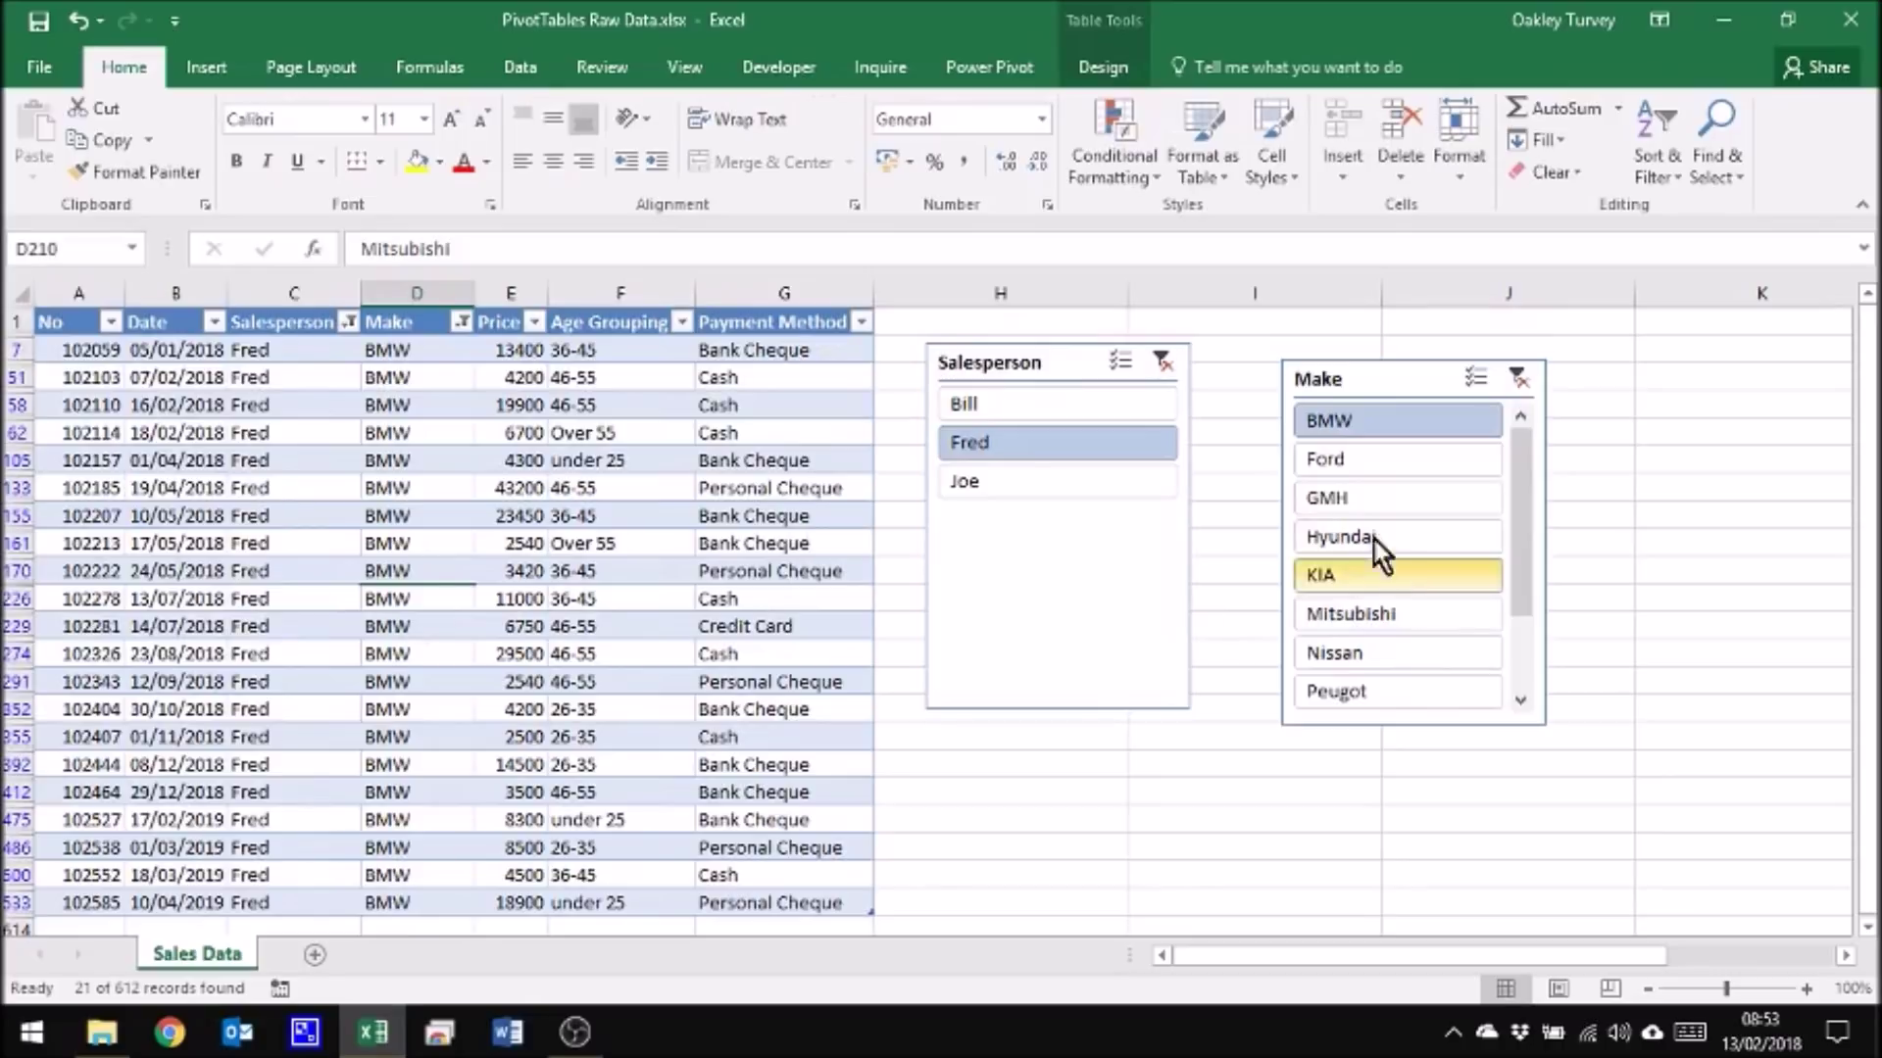
click(1346, 496)
click(970, 482)
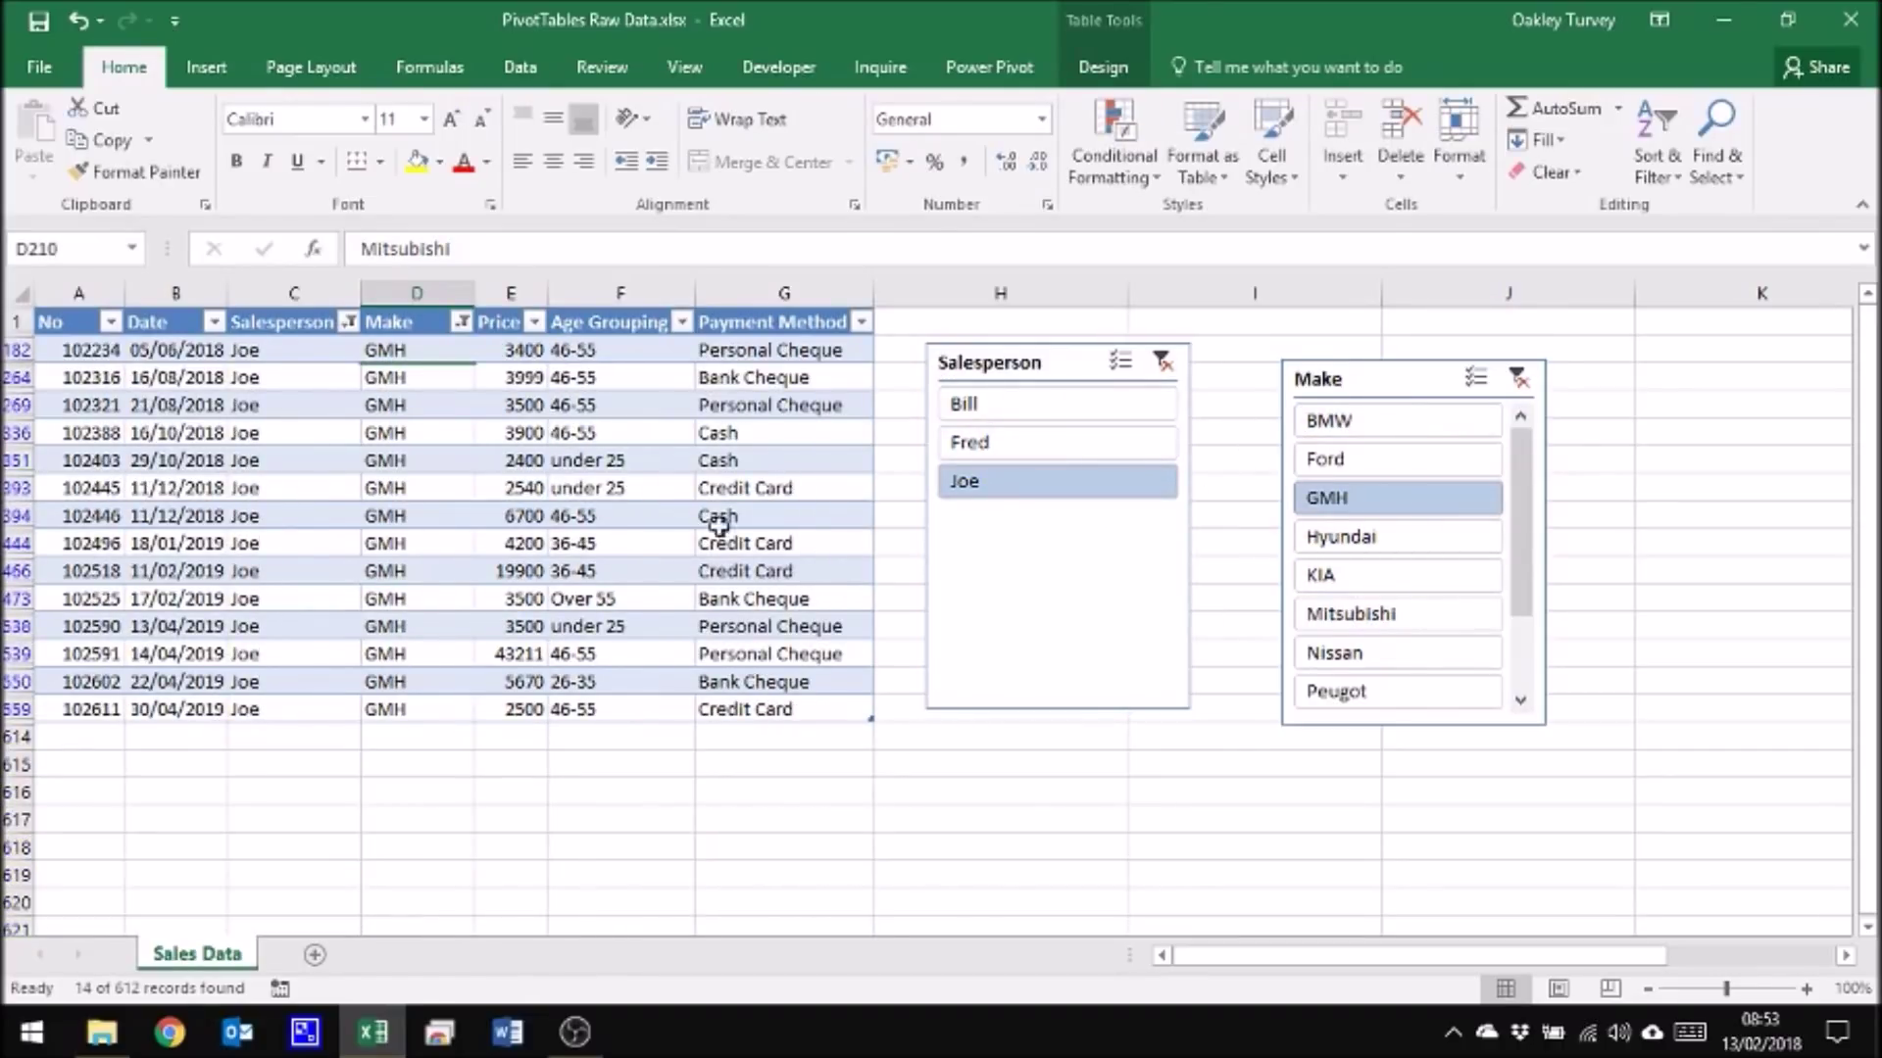
click(461, 323)
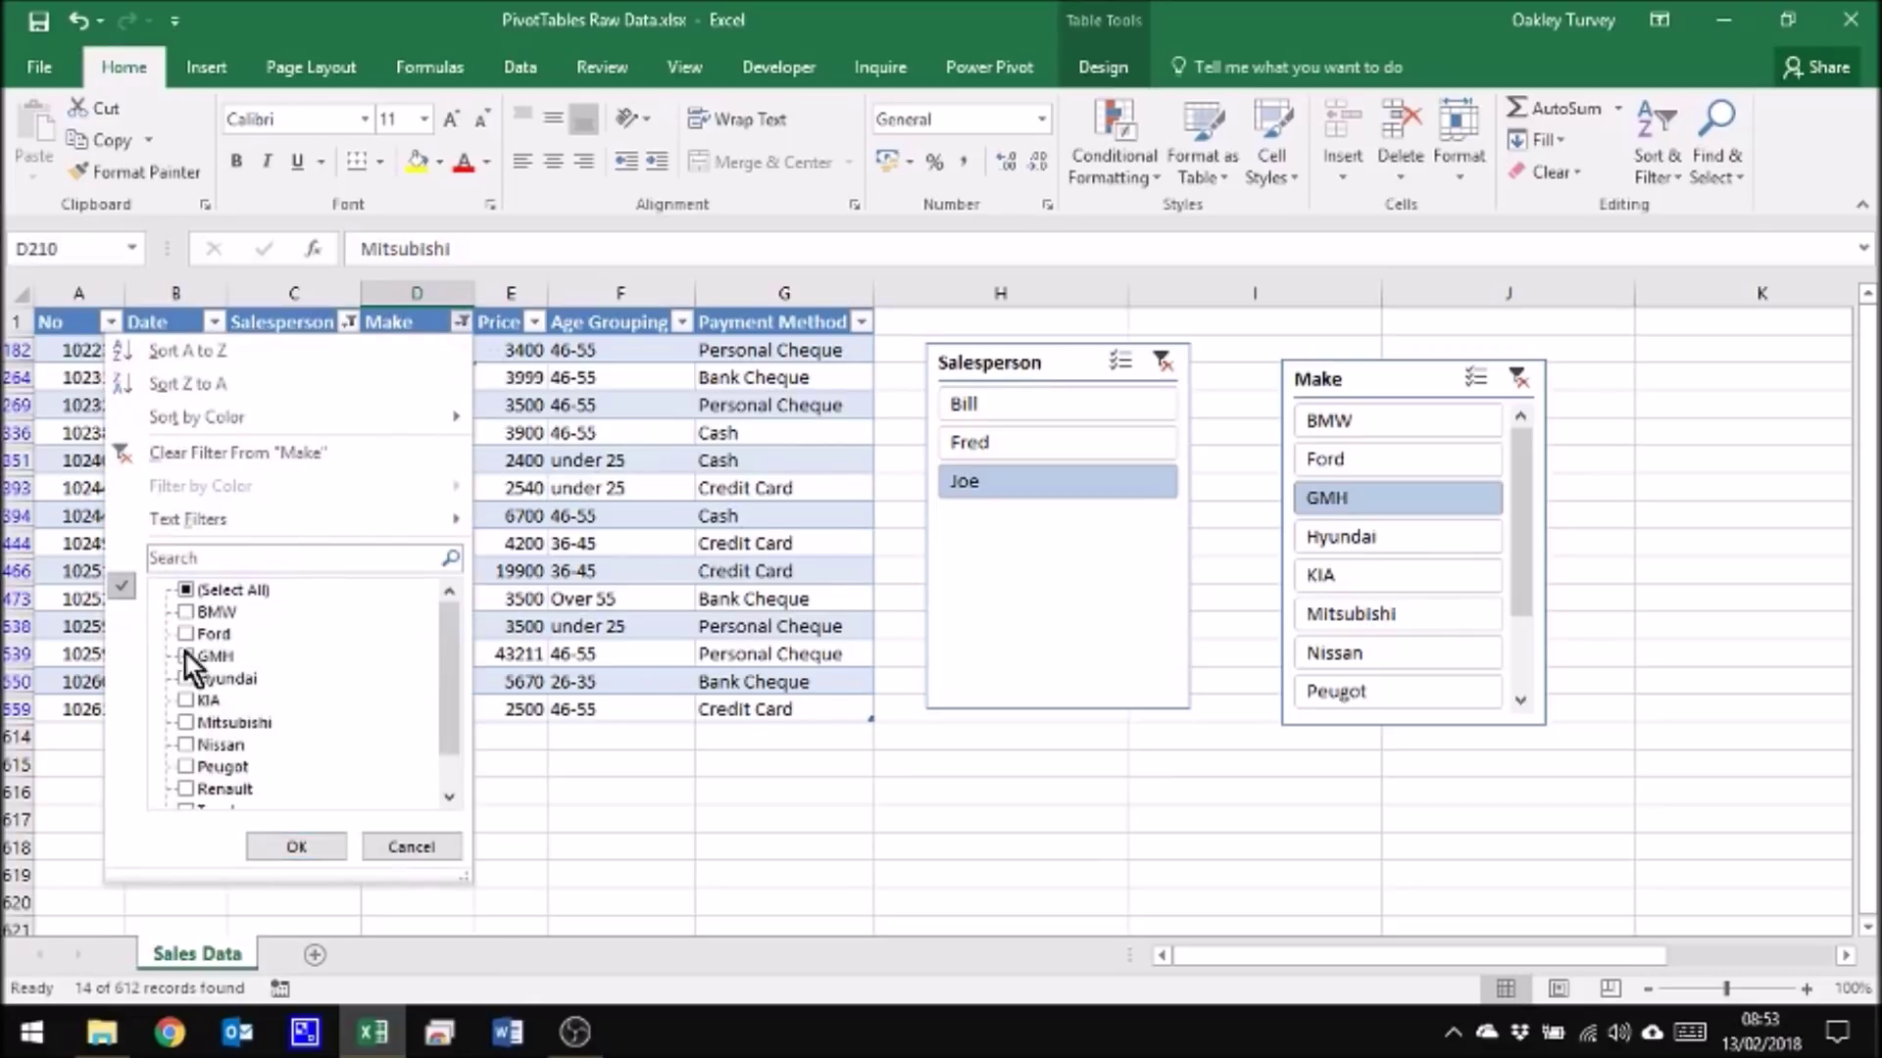
click(320, 849)
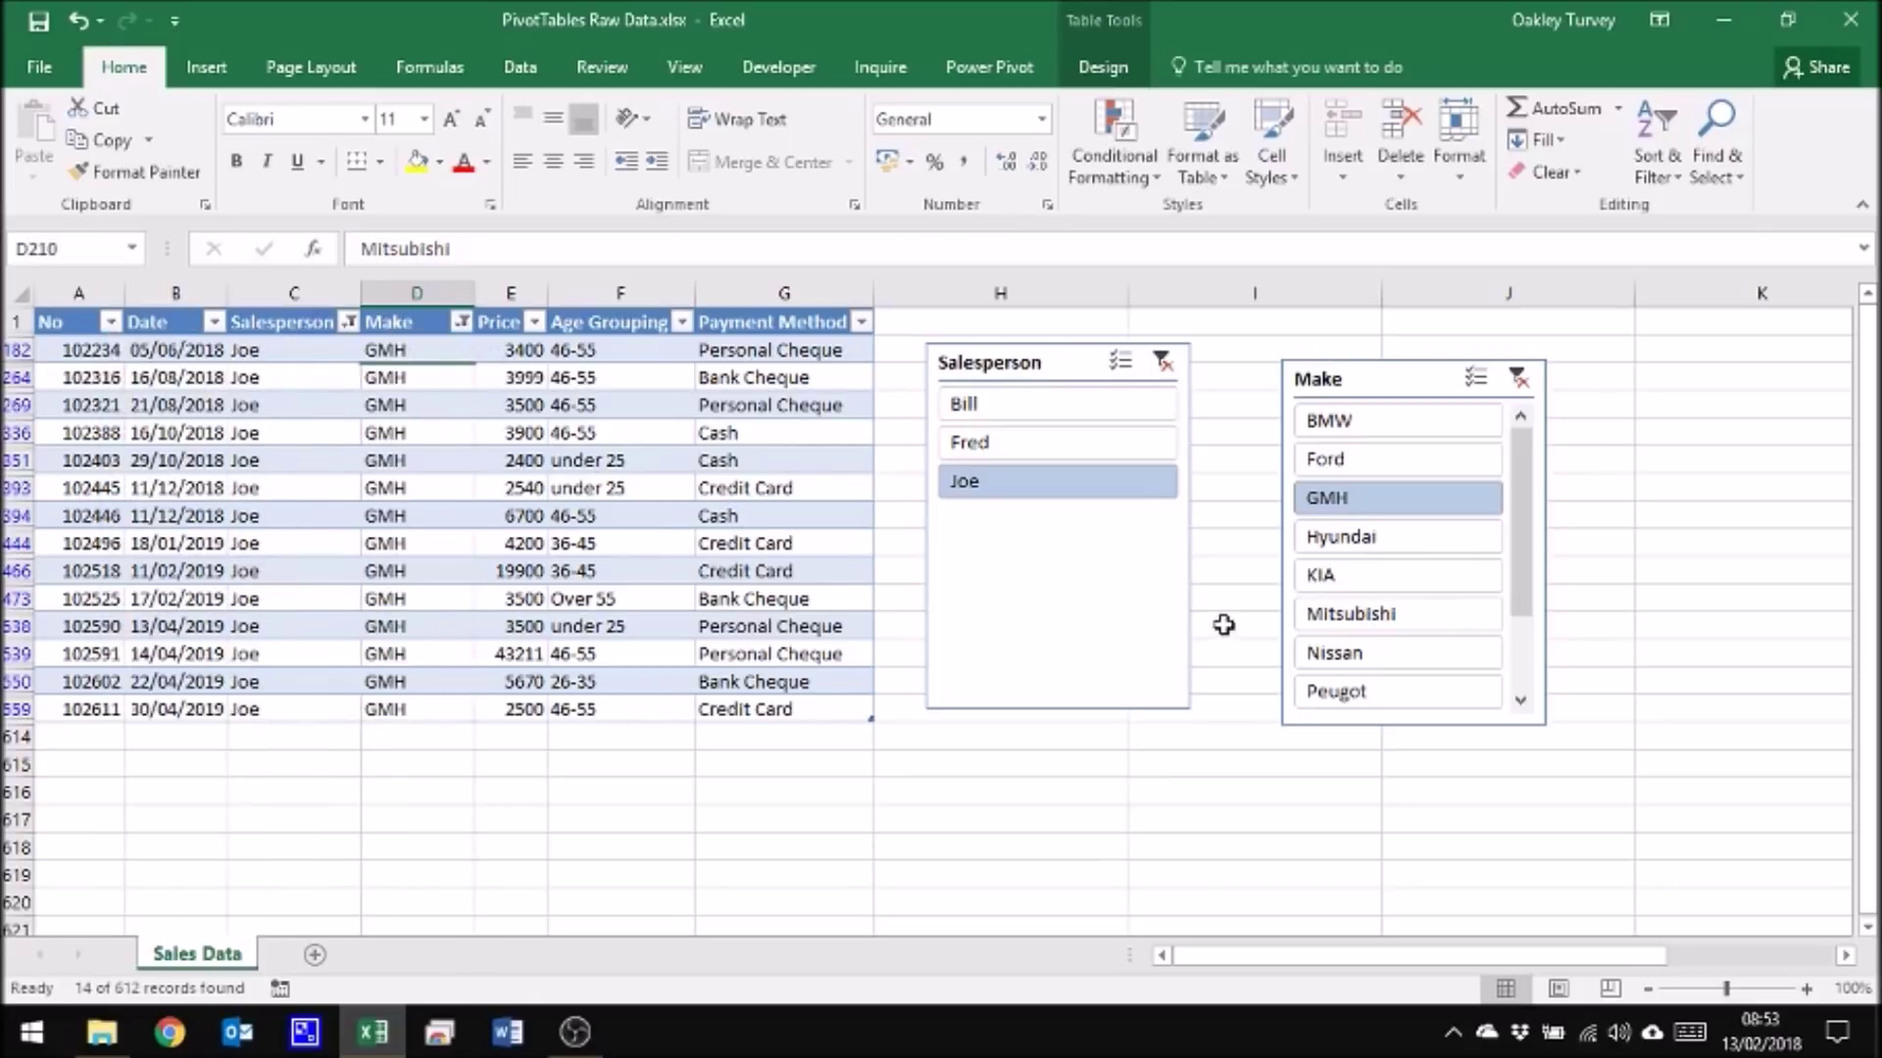
Step: Clear all filters, filter to Joe's BMW sales, then select Bill, Fred and Joe
click(554, 71)
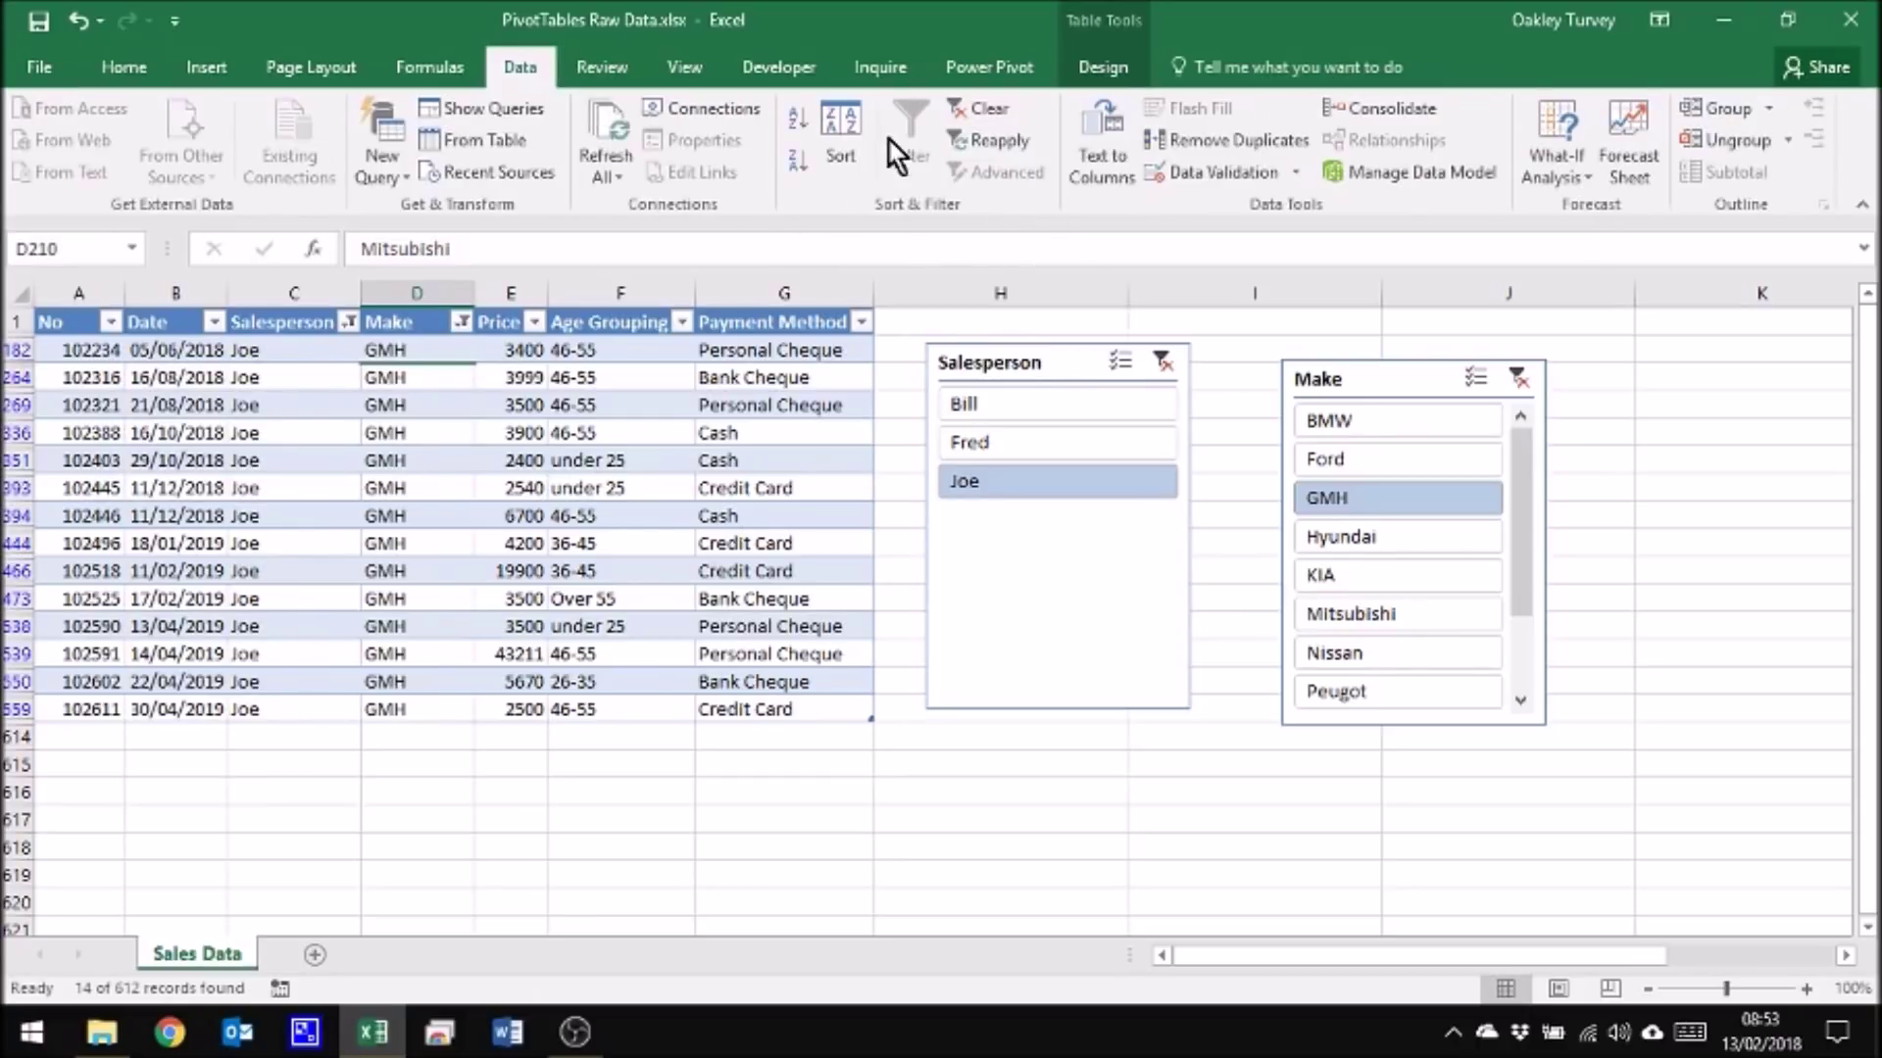
click(996, 104)
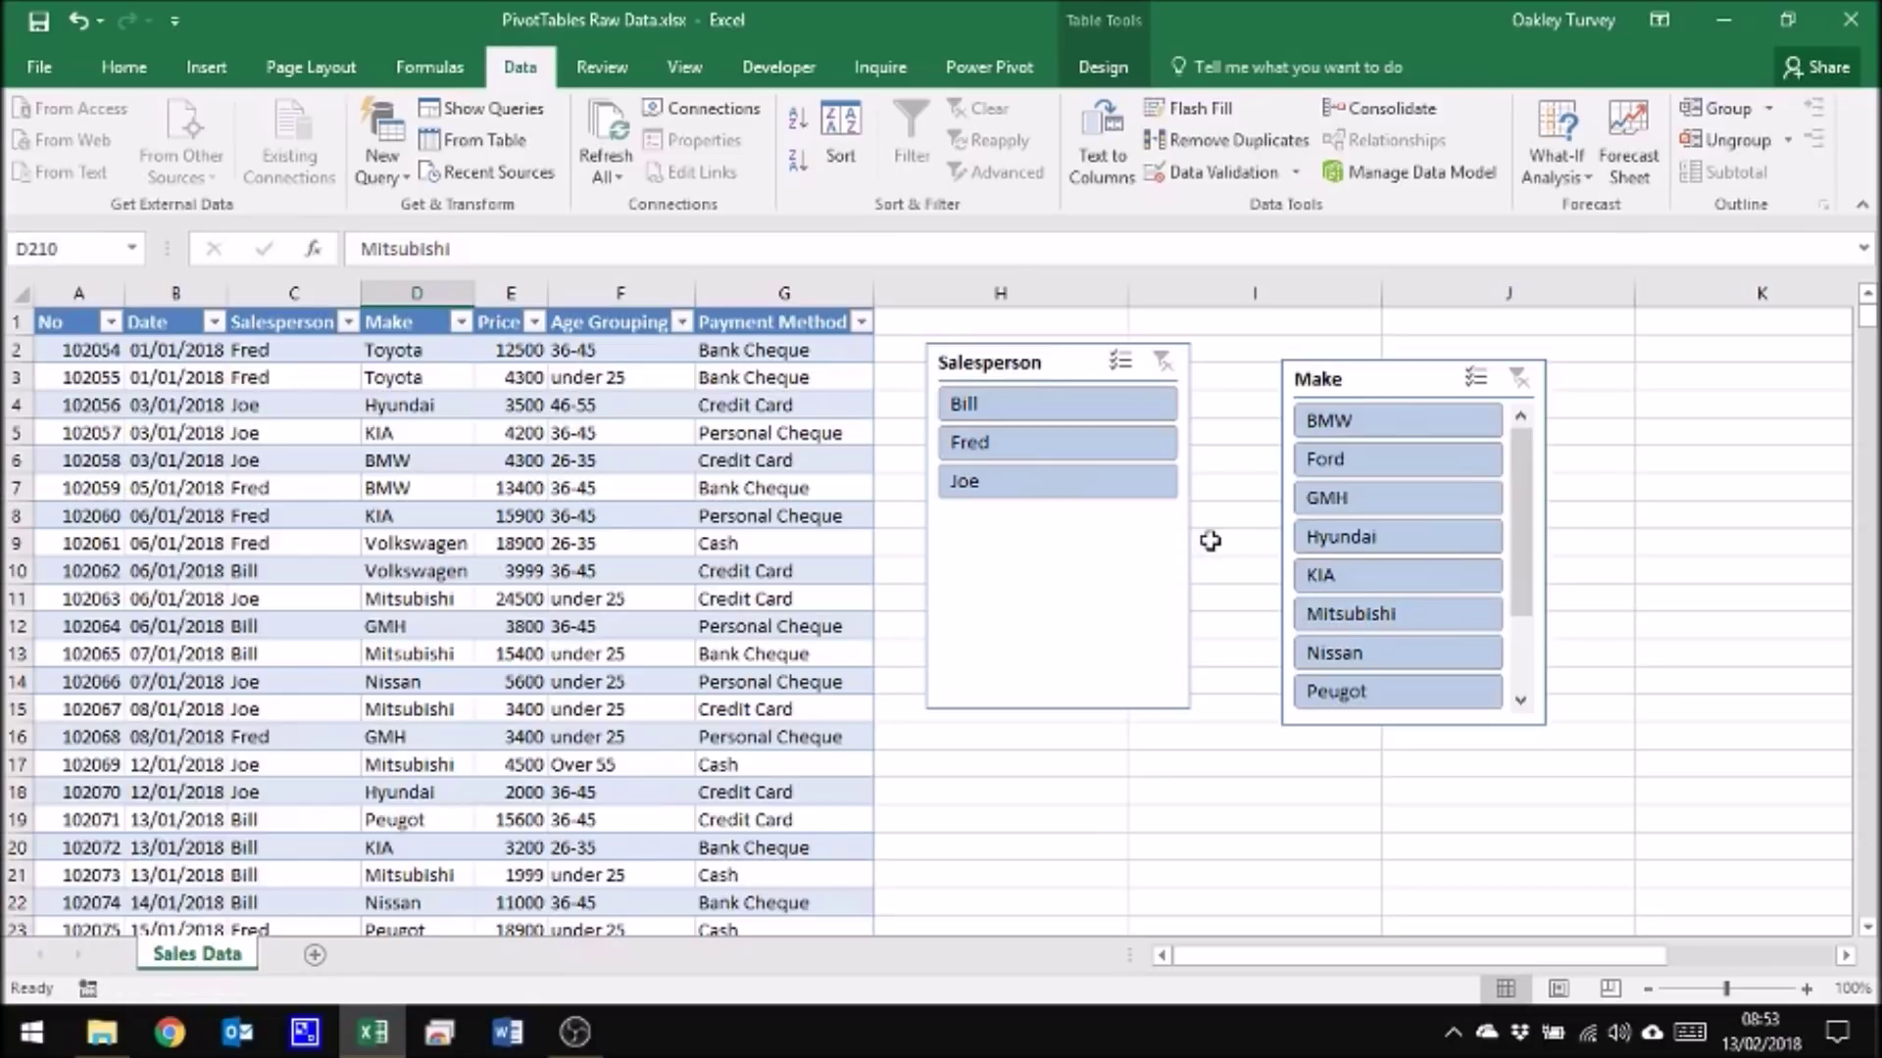
click(1002, 487)
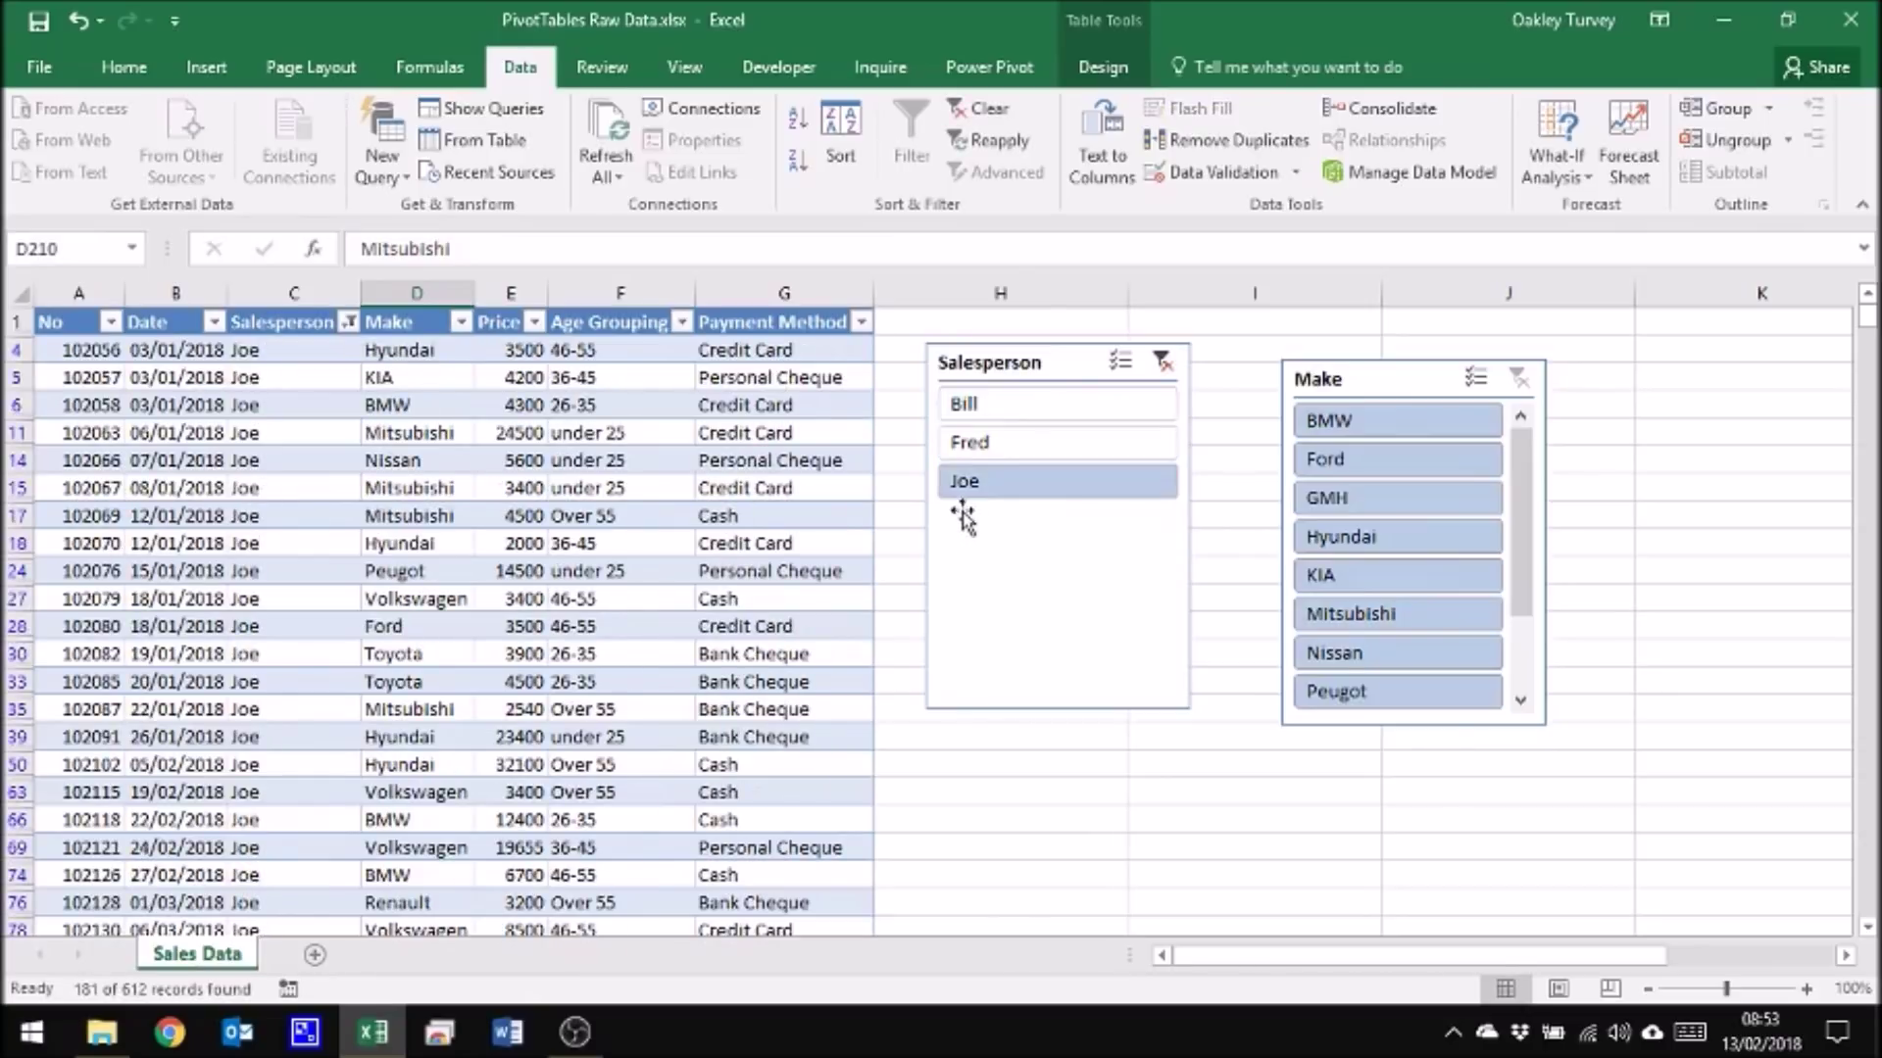
click(1340, 424)
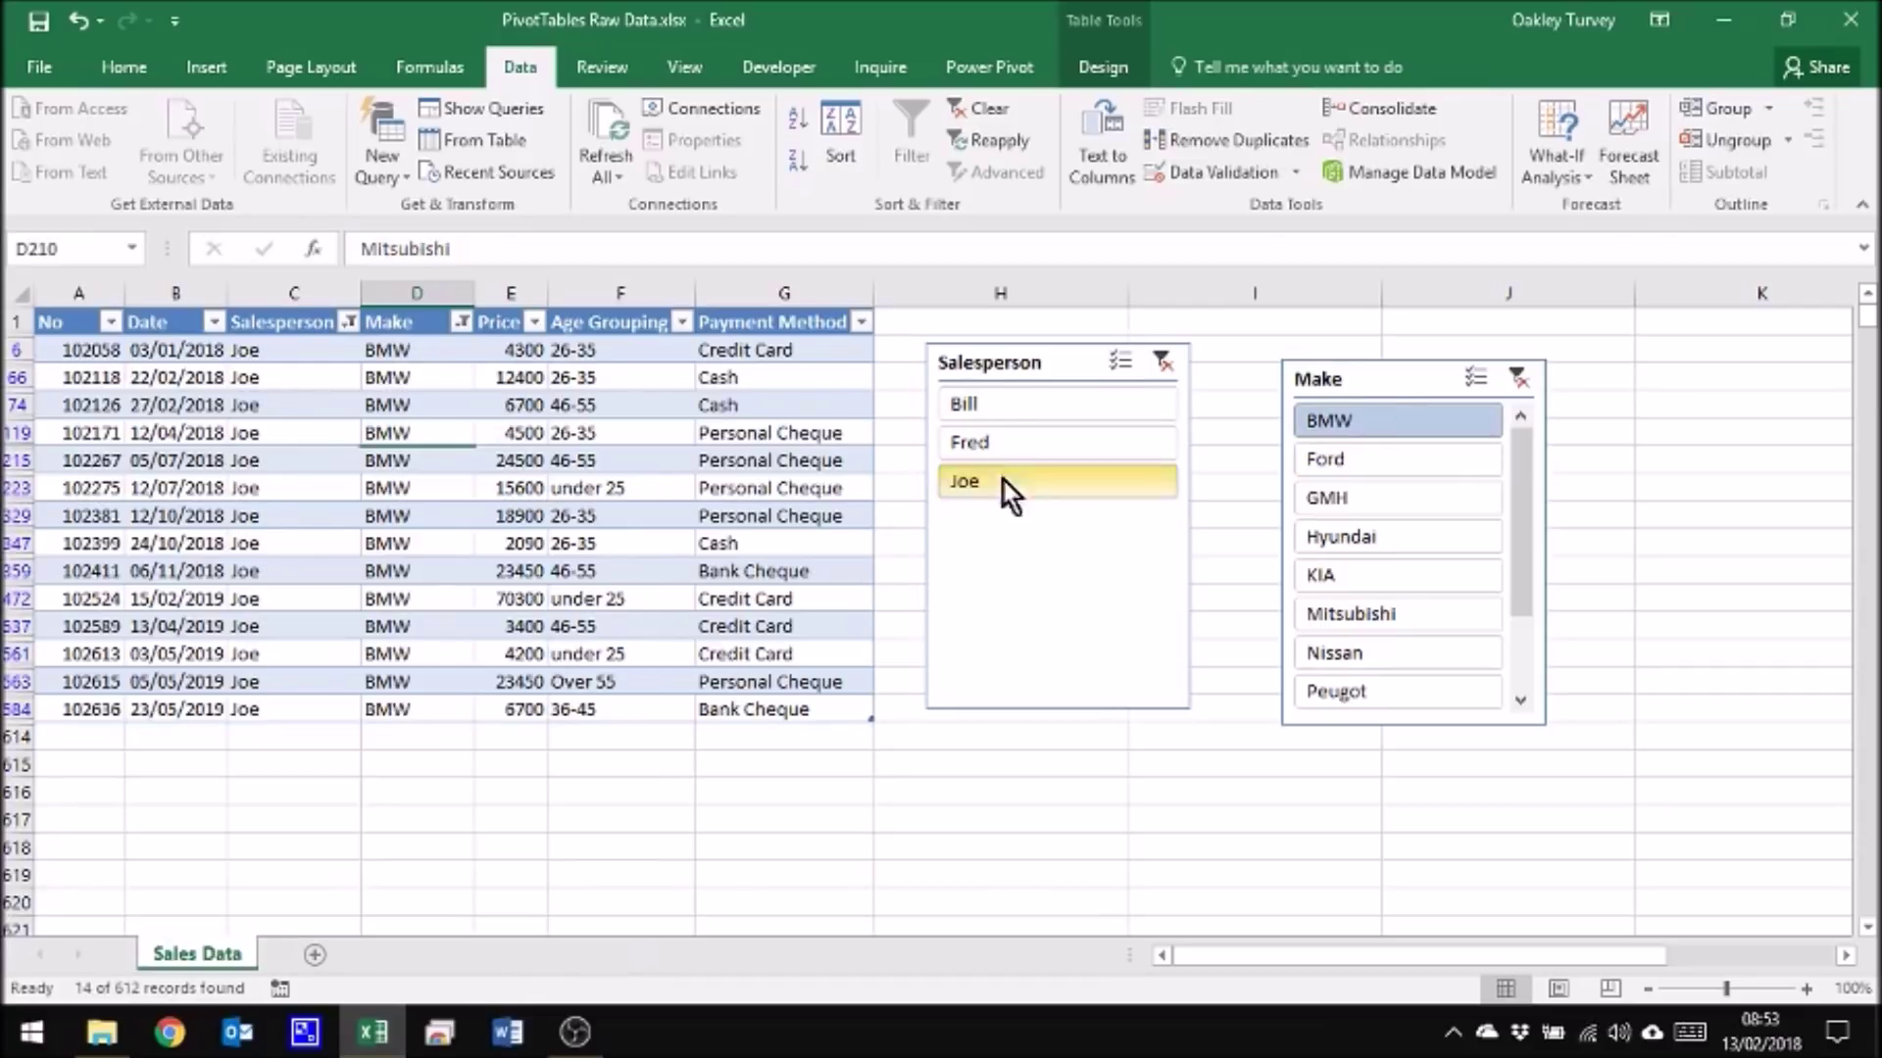
drag(996, 404, 1059, 455)
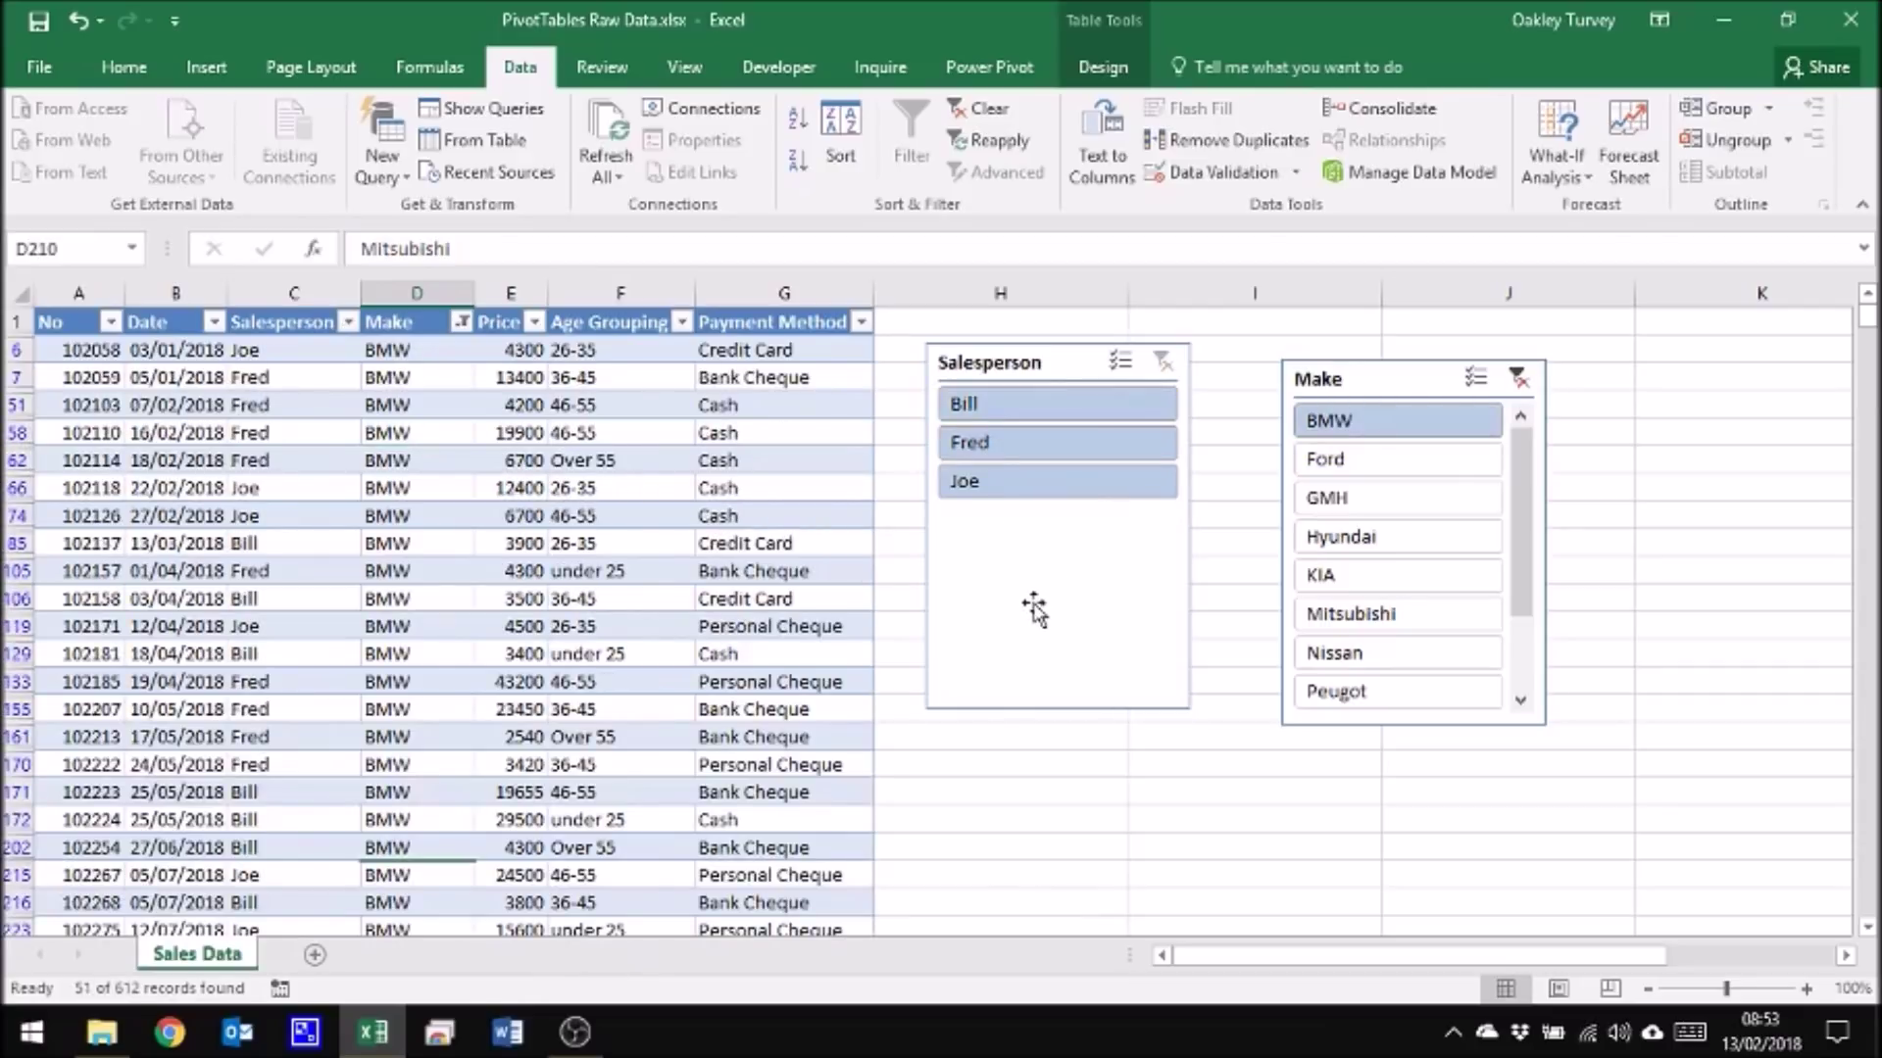
Step: Toggle Bill, Fred and Joe in the Salesperson slicer, ending on Bill only
click(996, 520)
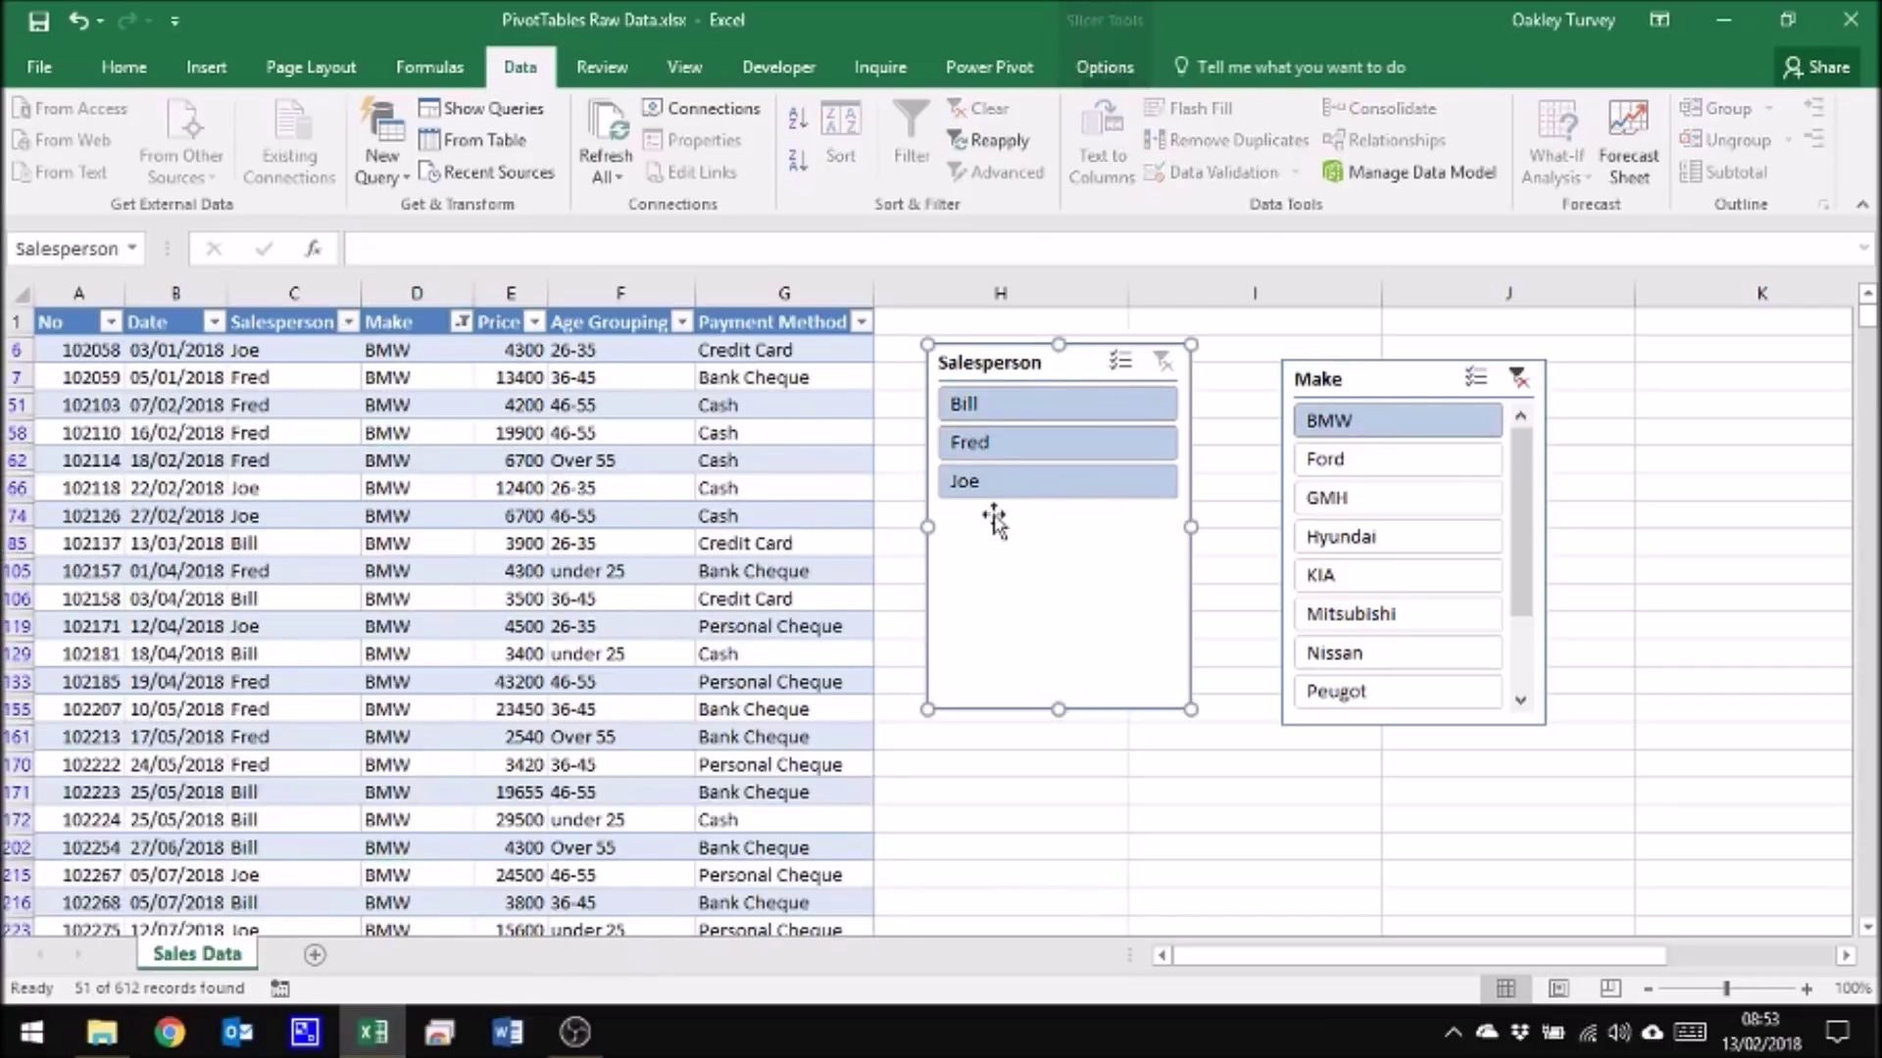
click(991, 480)
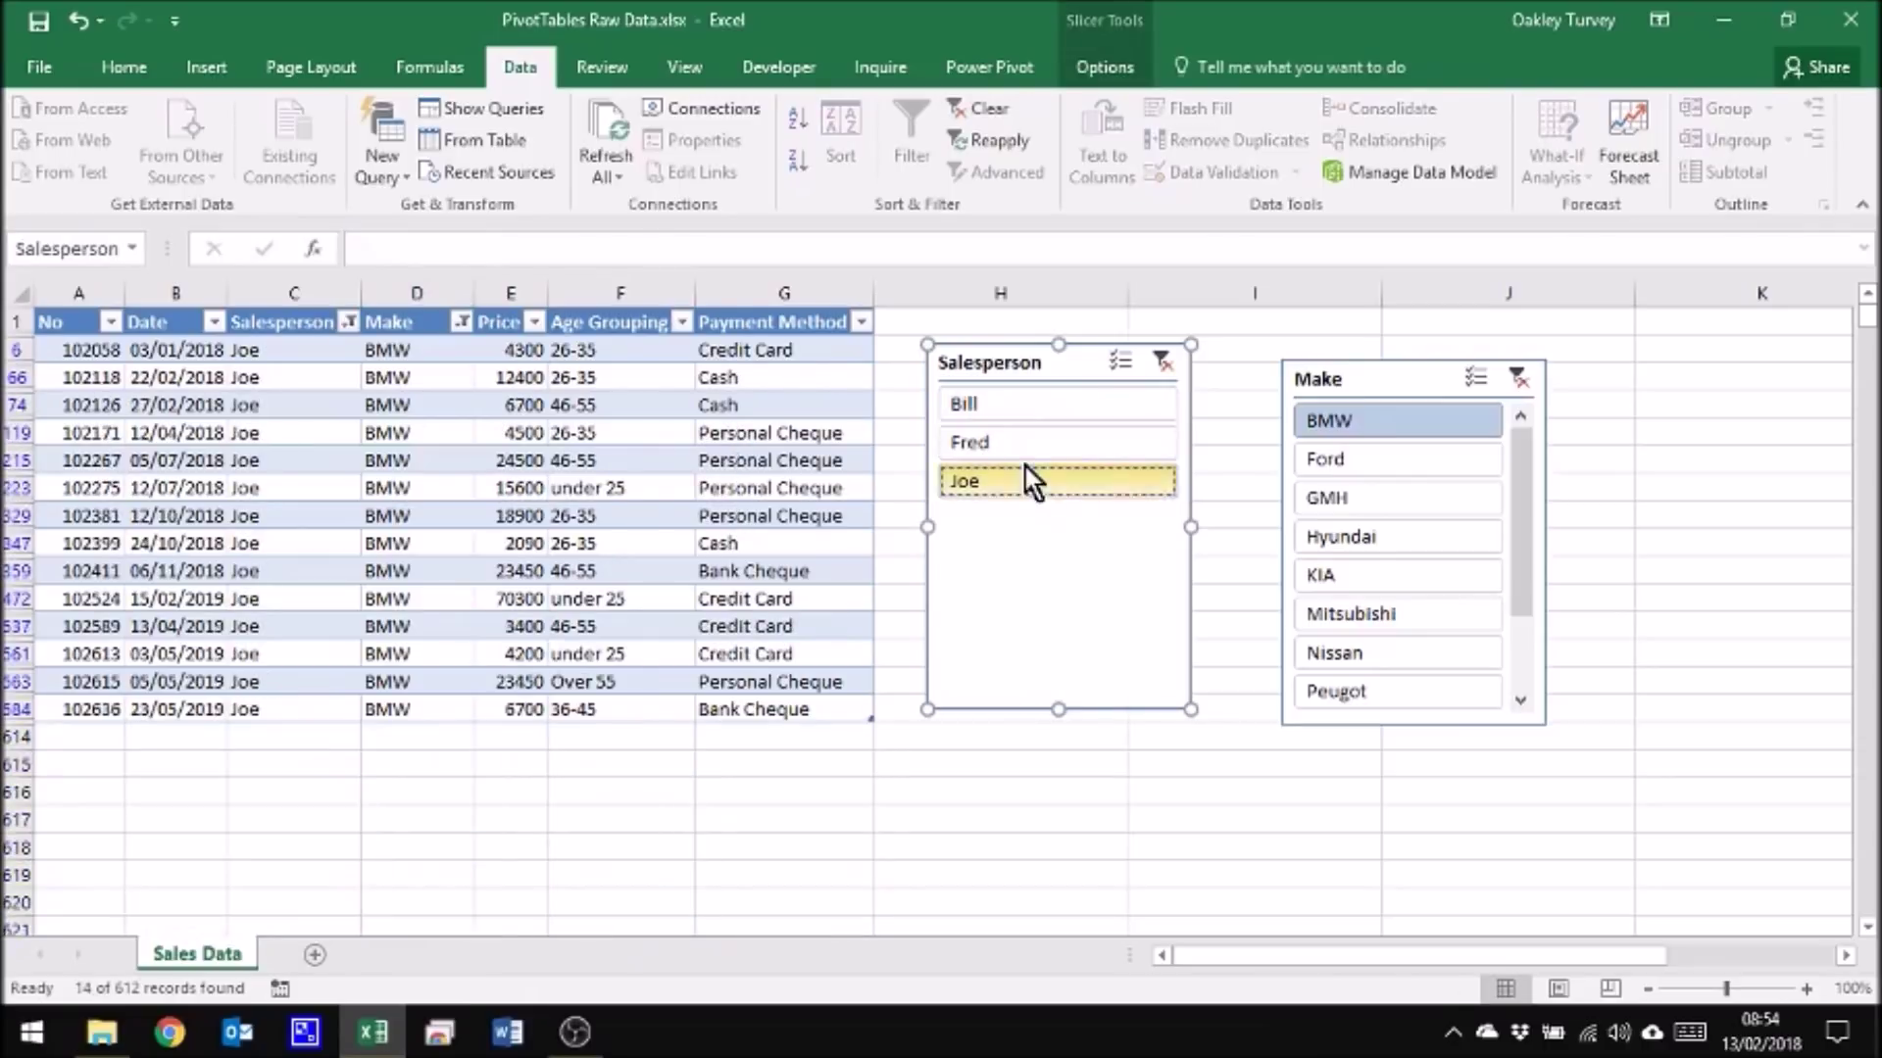
ctrl+click(998, 403)
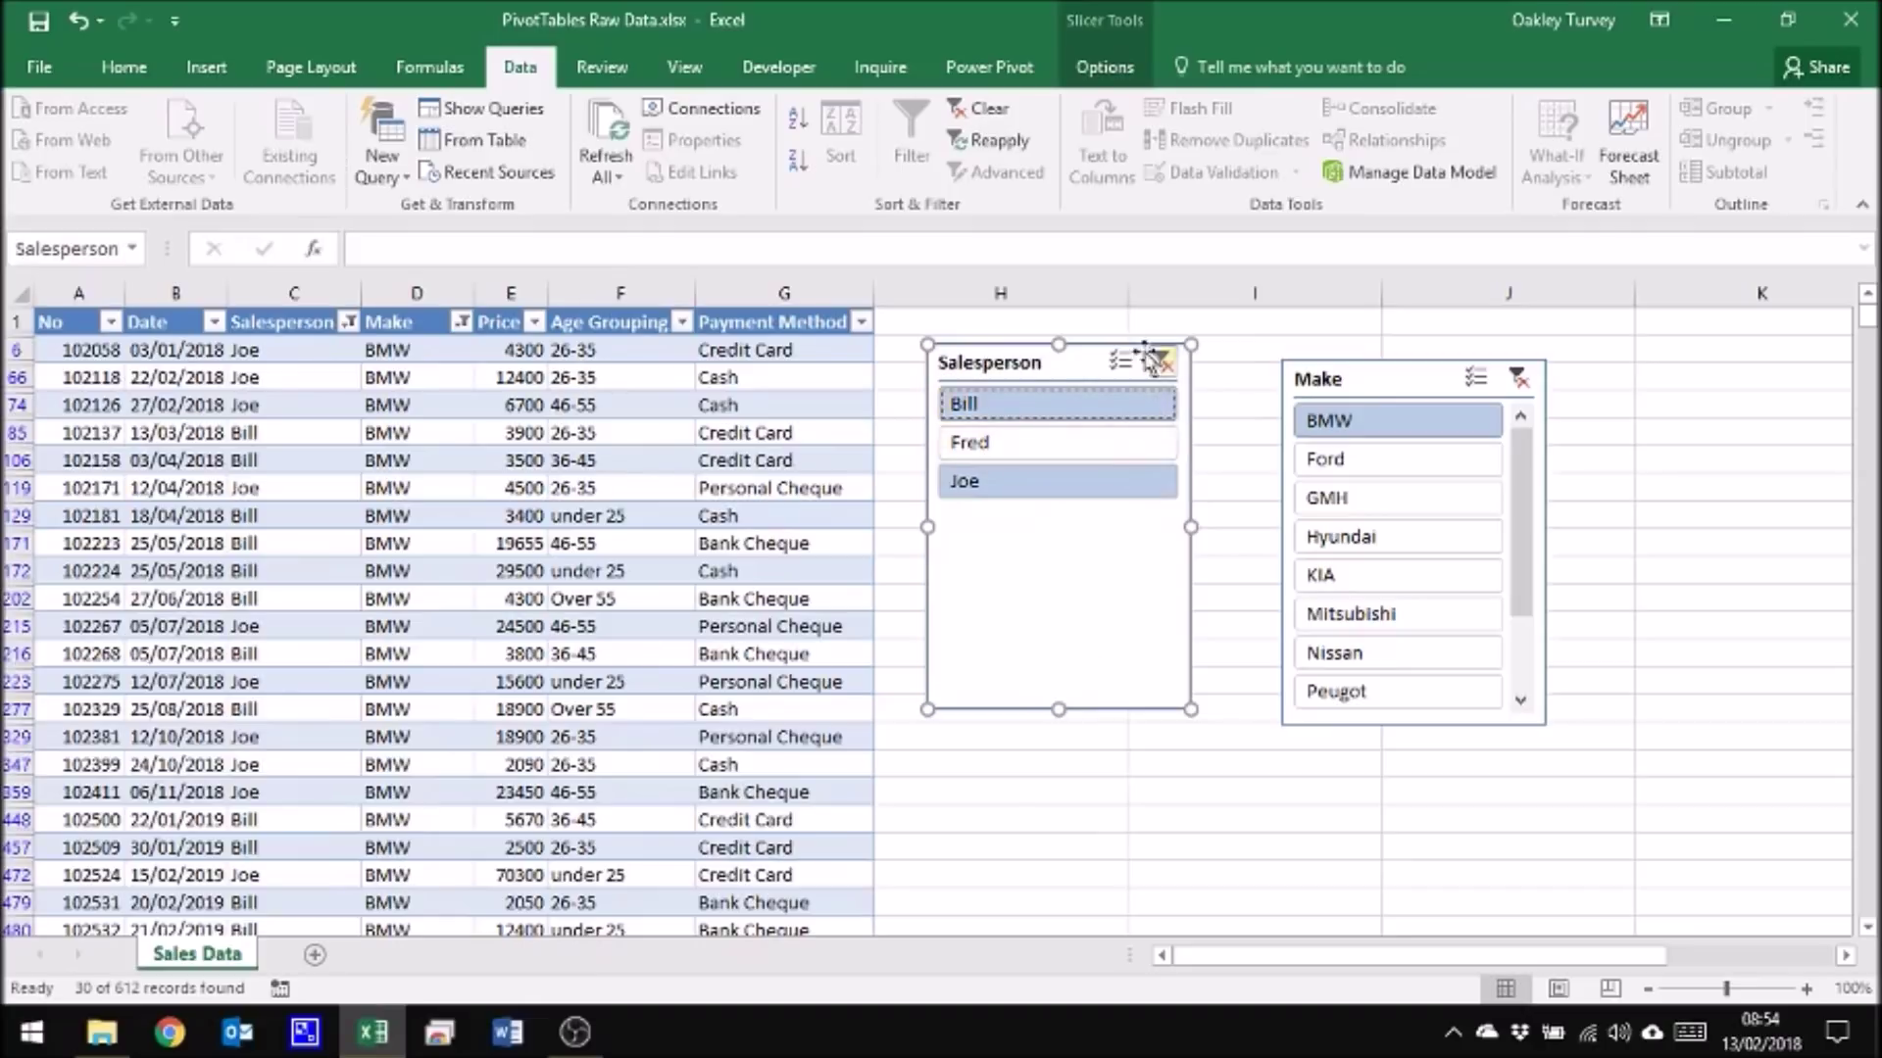
click(1009, 443)
click(1029, 485)
click(1060, 445)
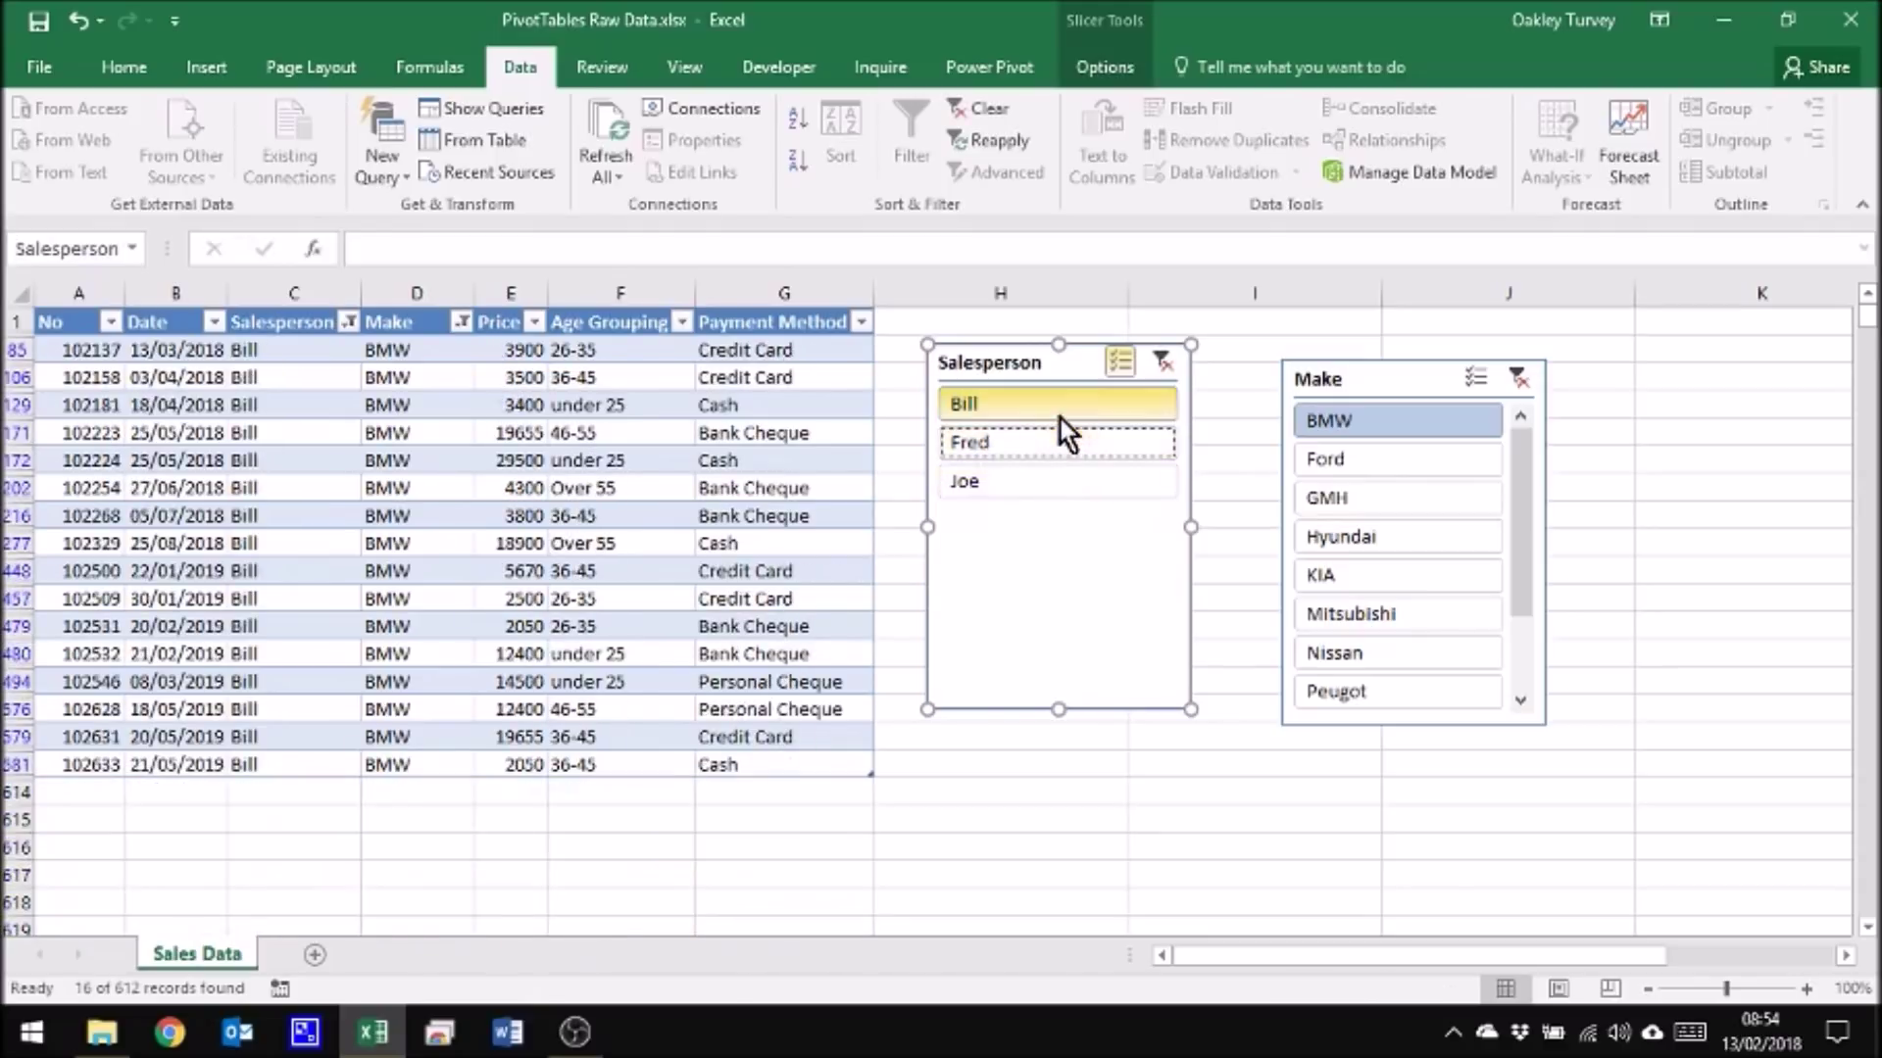
Step: Clear the salesperson filter, filter to Ford (47 of 612), and delete the Salesperson slicer
key(alt+c)
click(1325, 459)
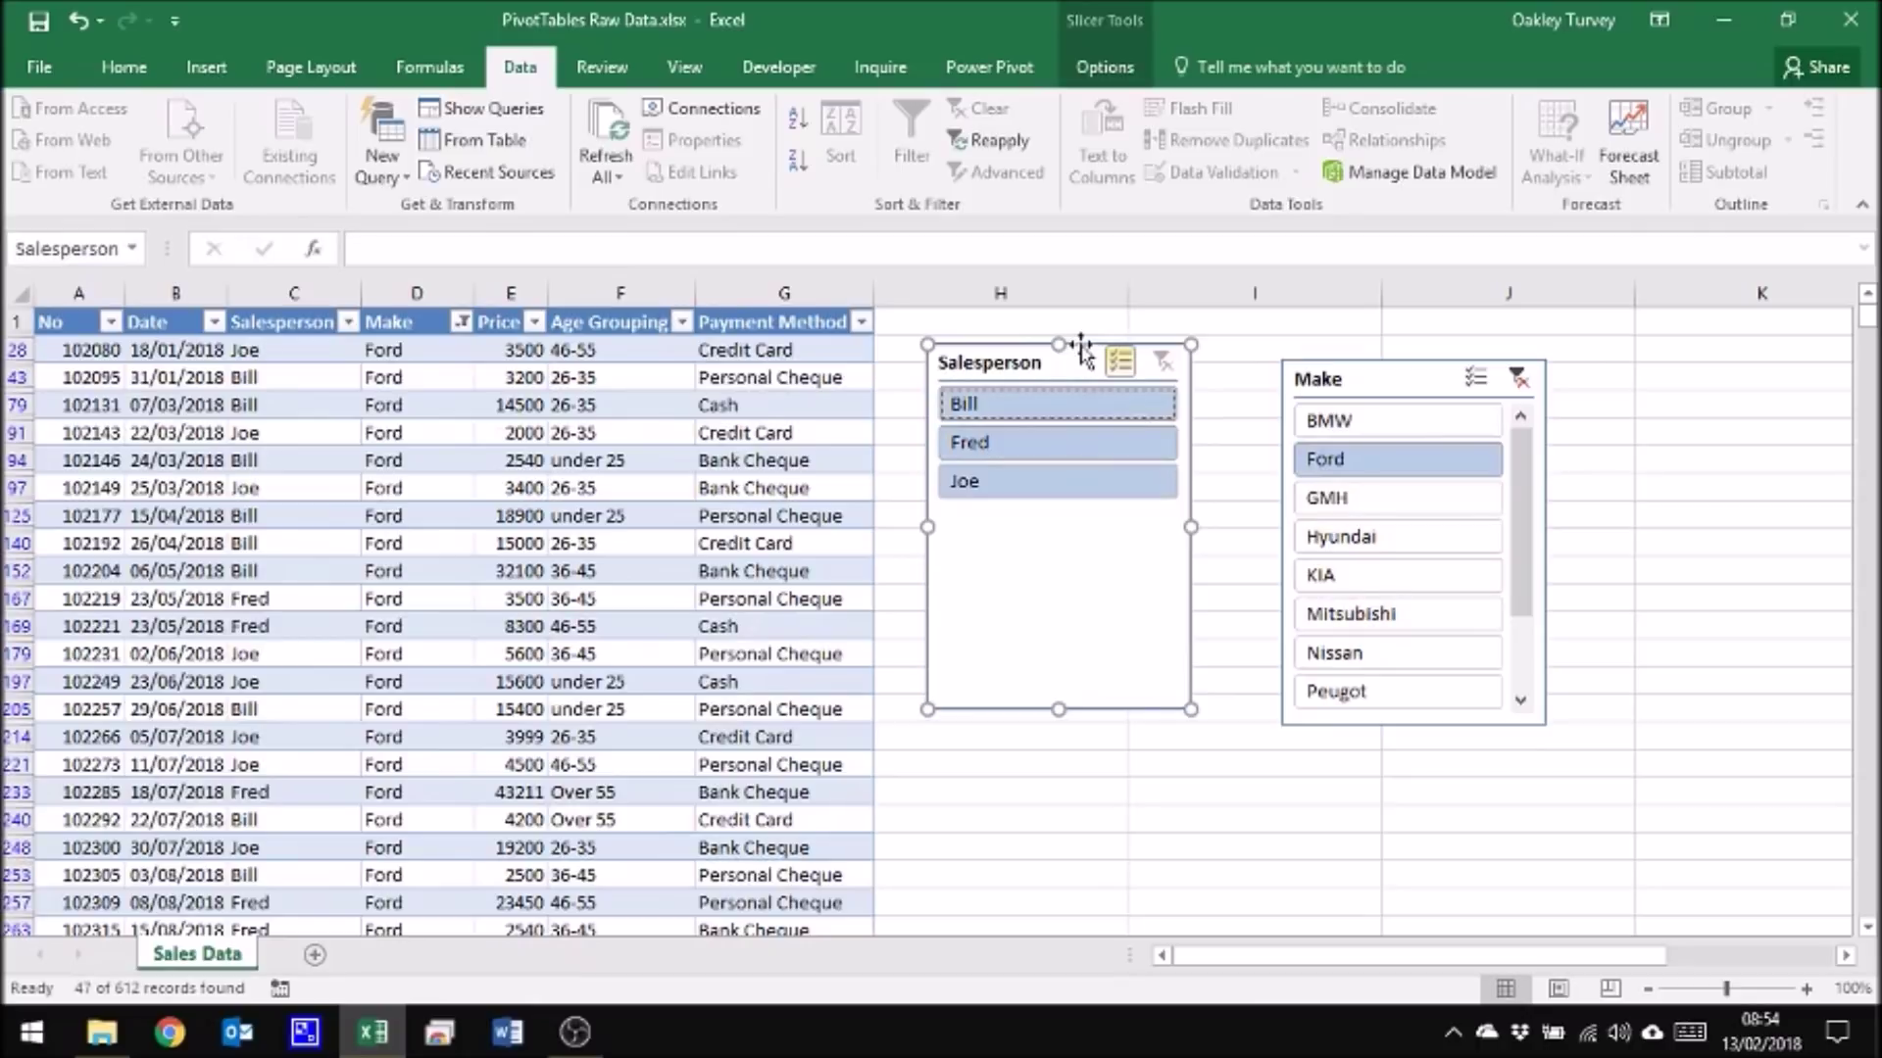
key(Delete)
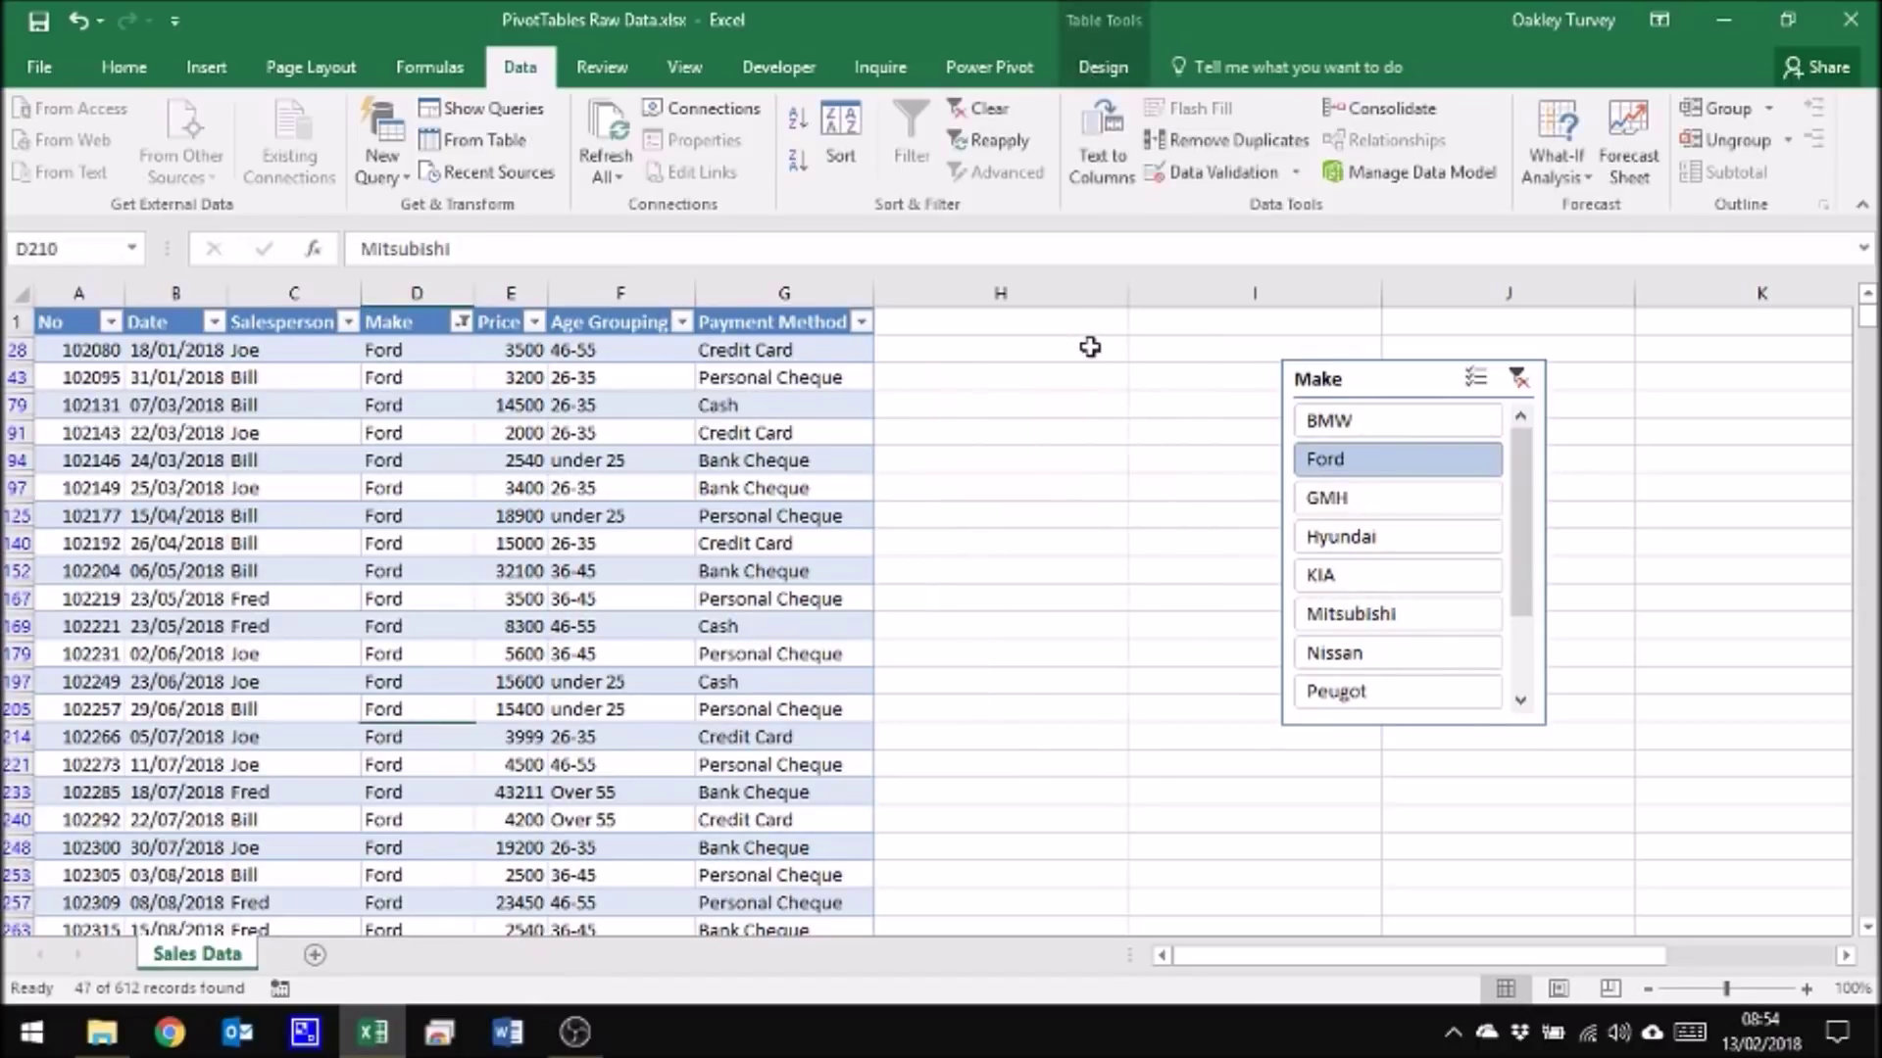
Step: Delete the Make slicer, clear the Ford filter, and toggle the filter arrows off and on
click(1355, 368)
key(Delete)
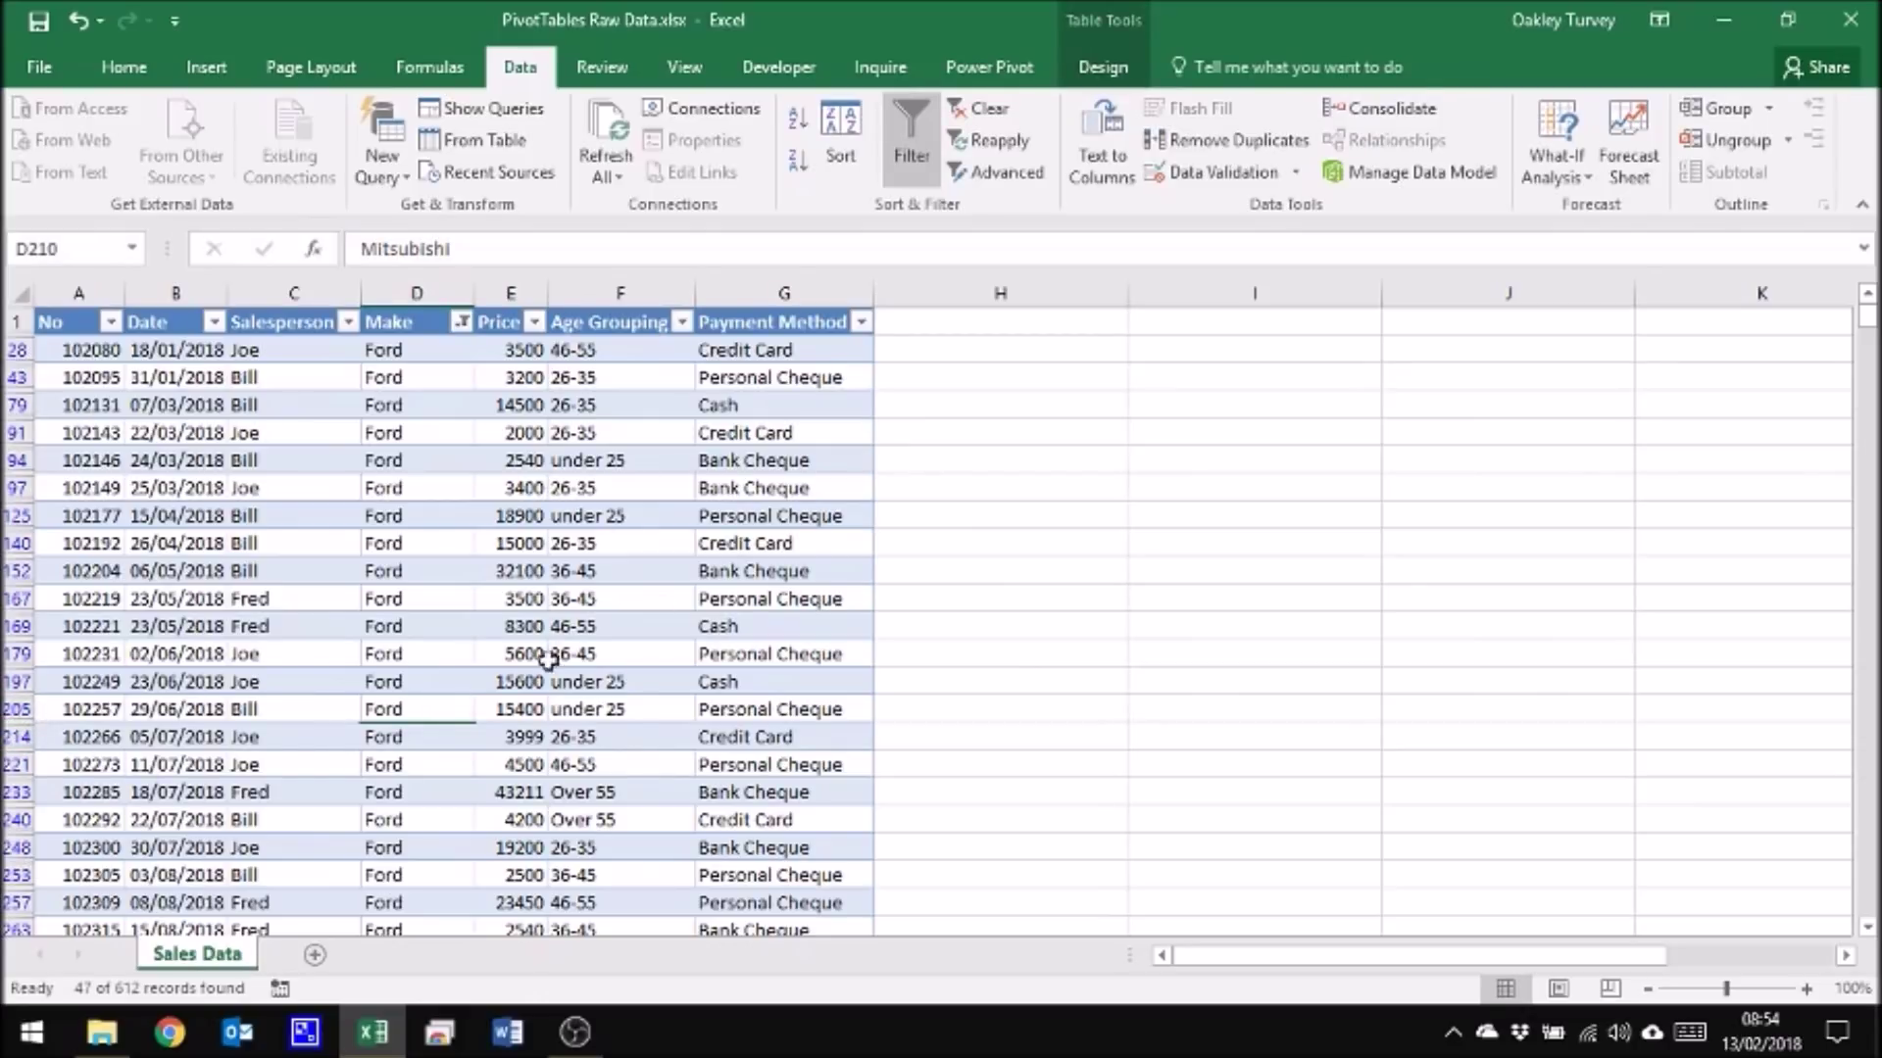
click(987, 109)
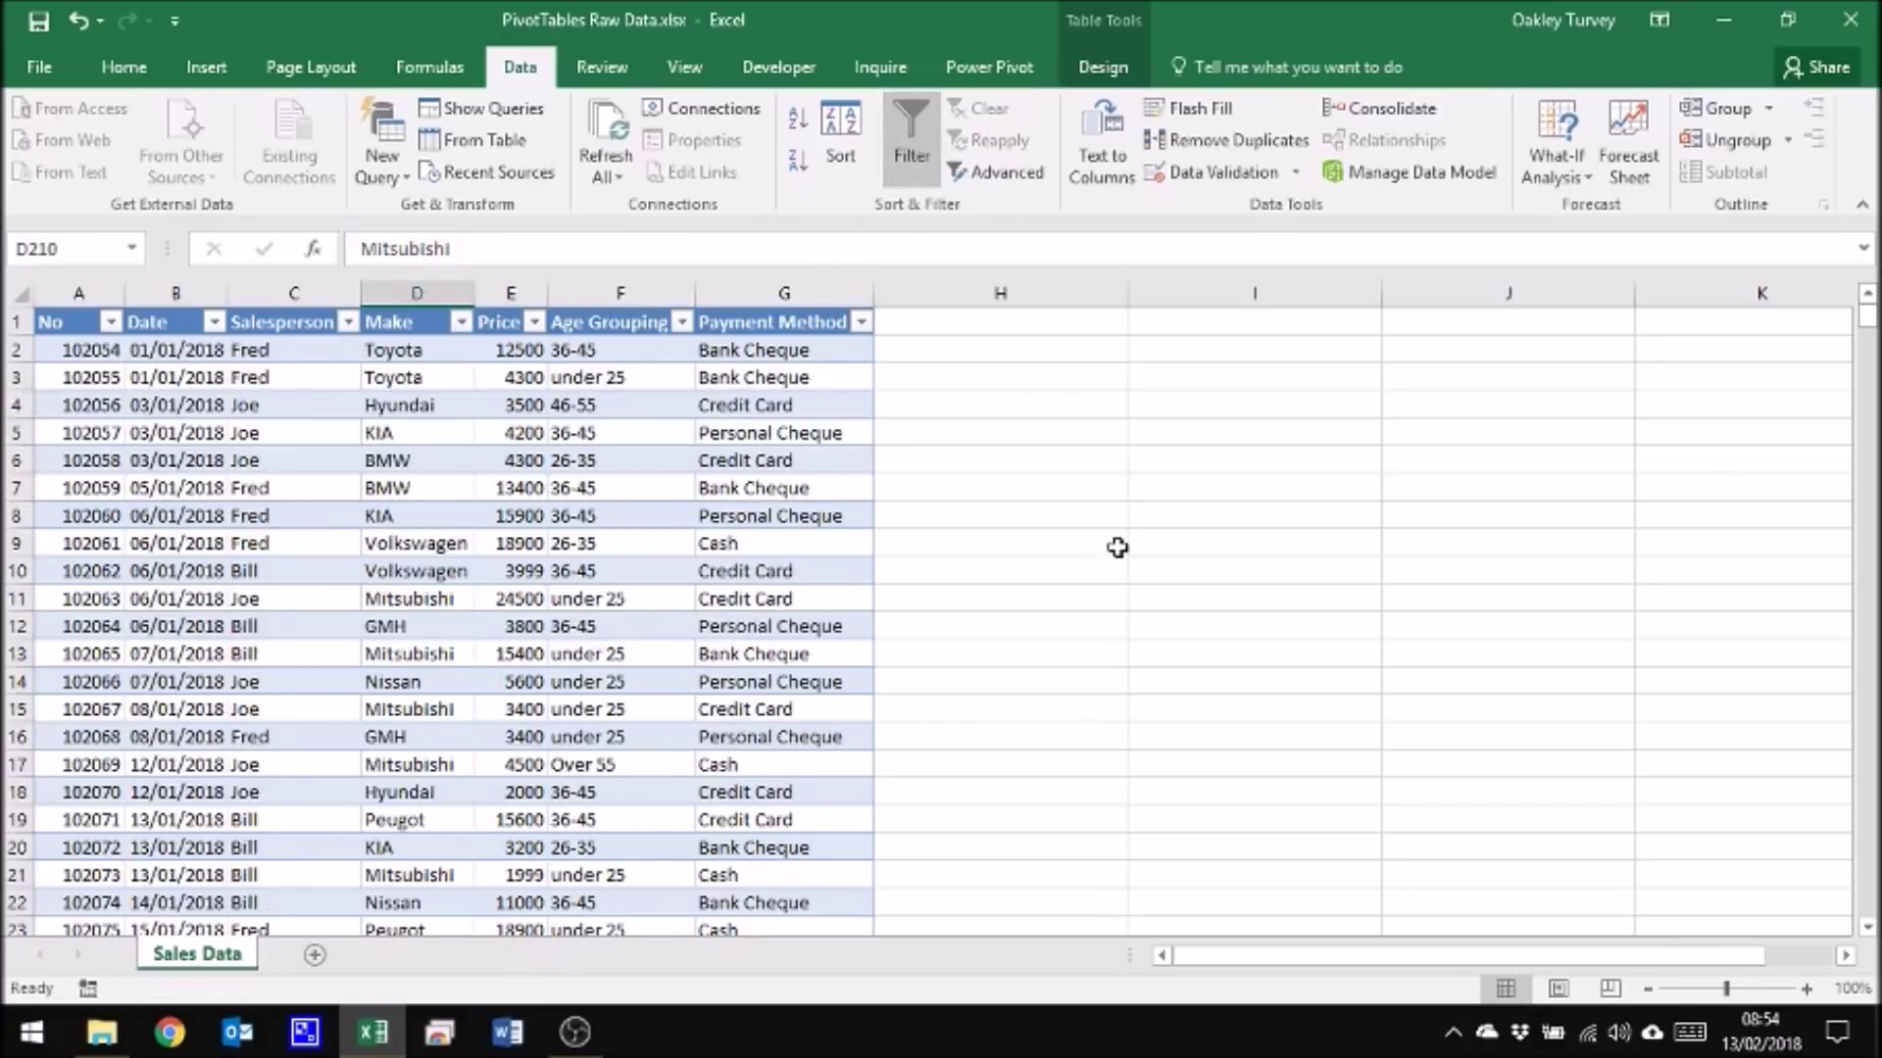
click(911, 142)
click(921, 128)
click(996, 547)
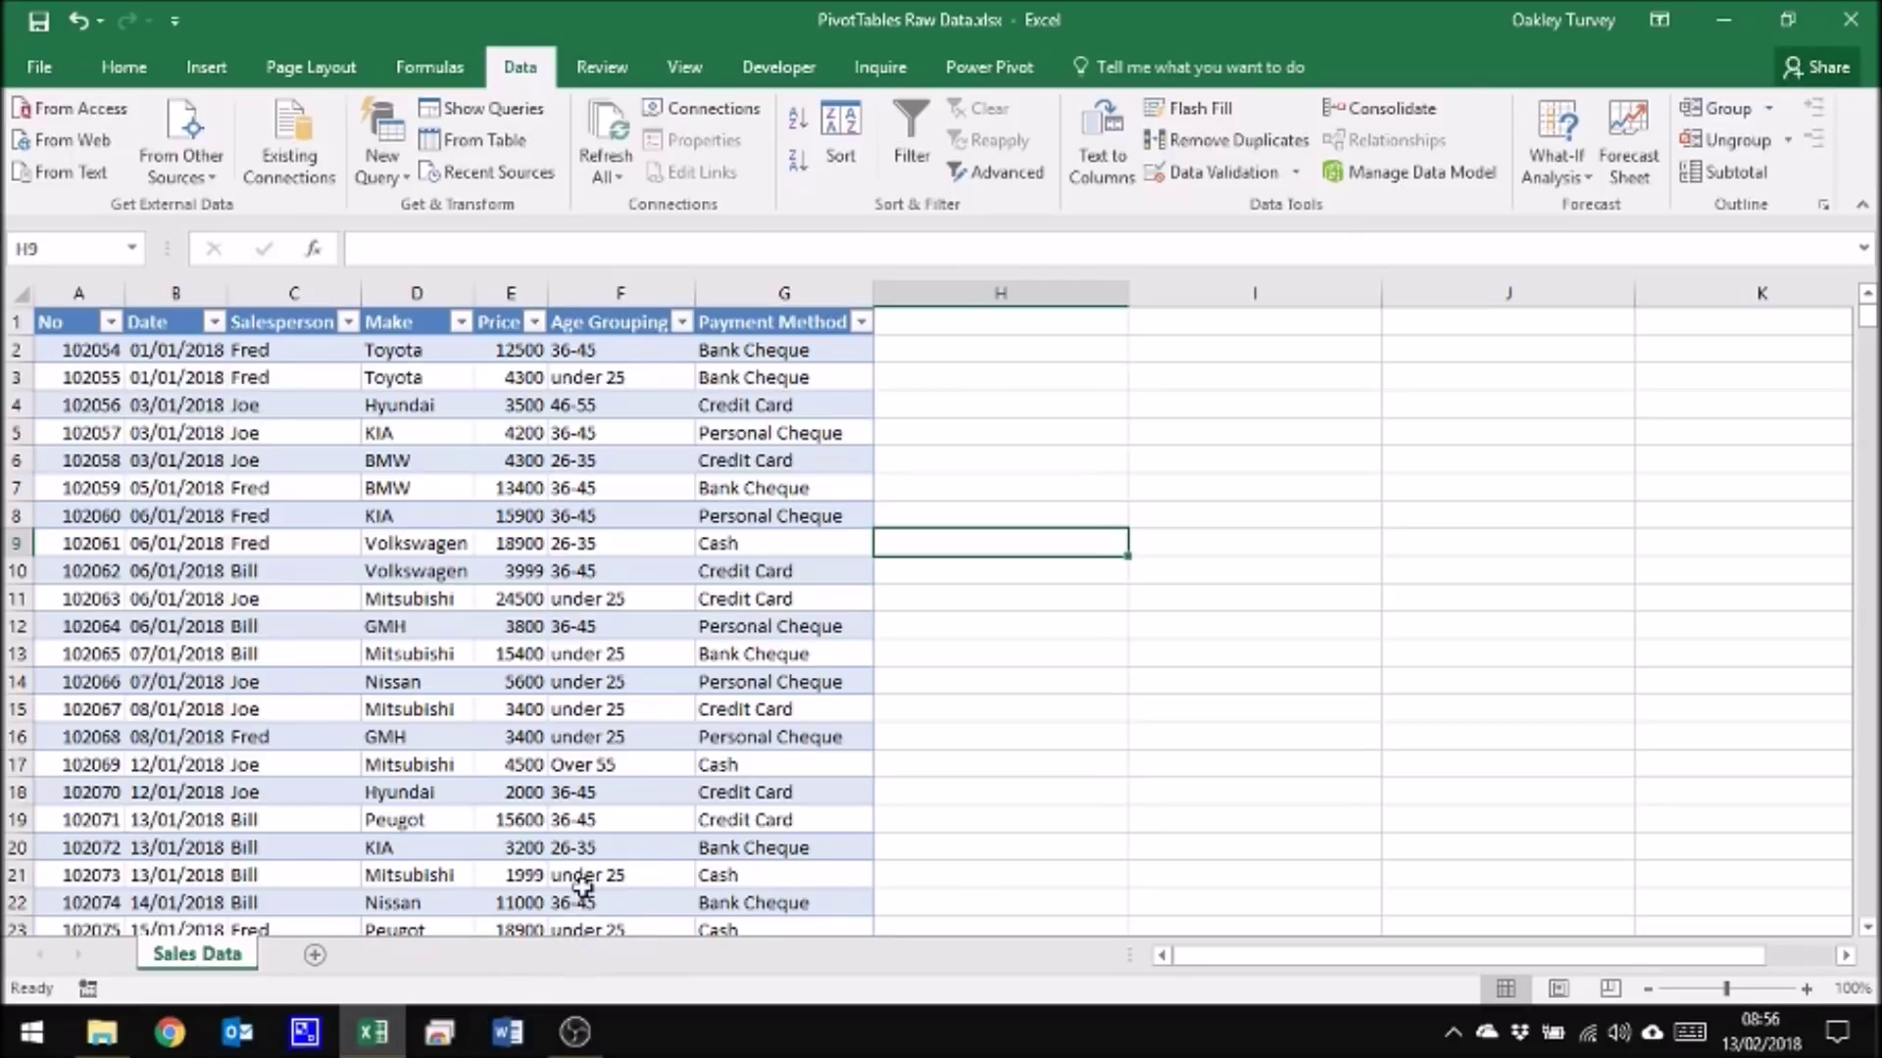
click(1009, 461)
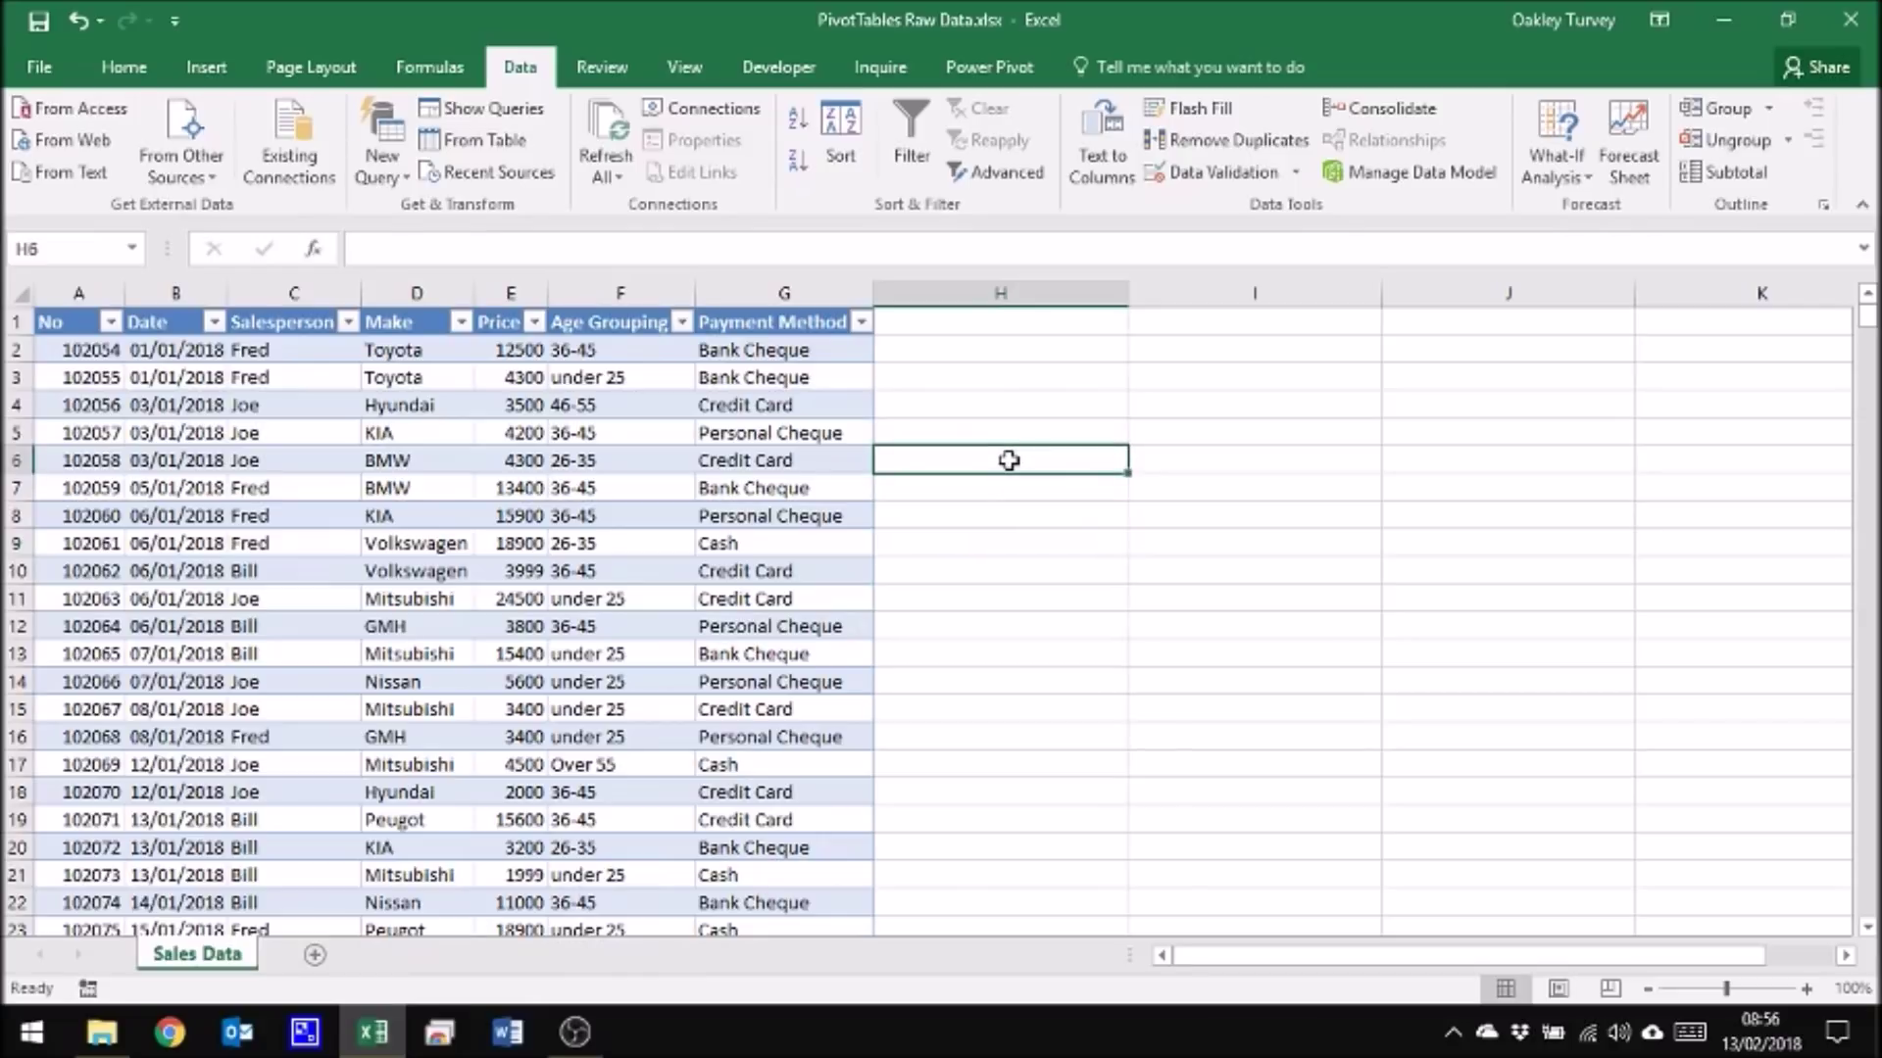
click(756, 463)
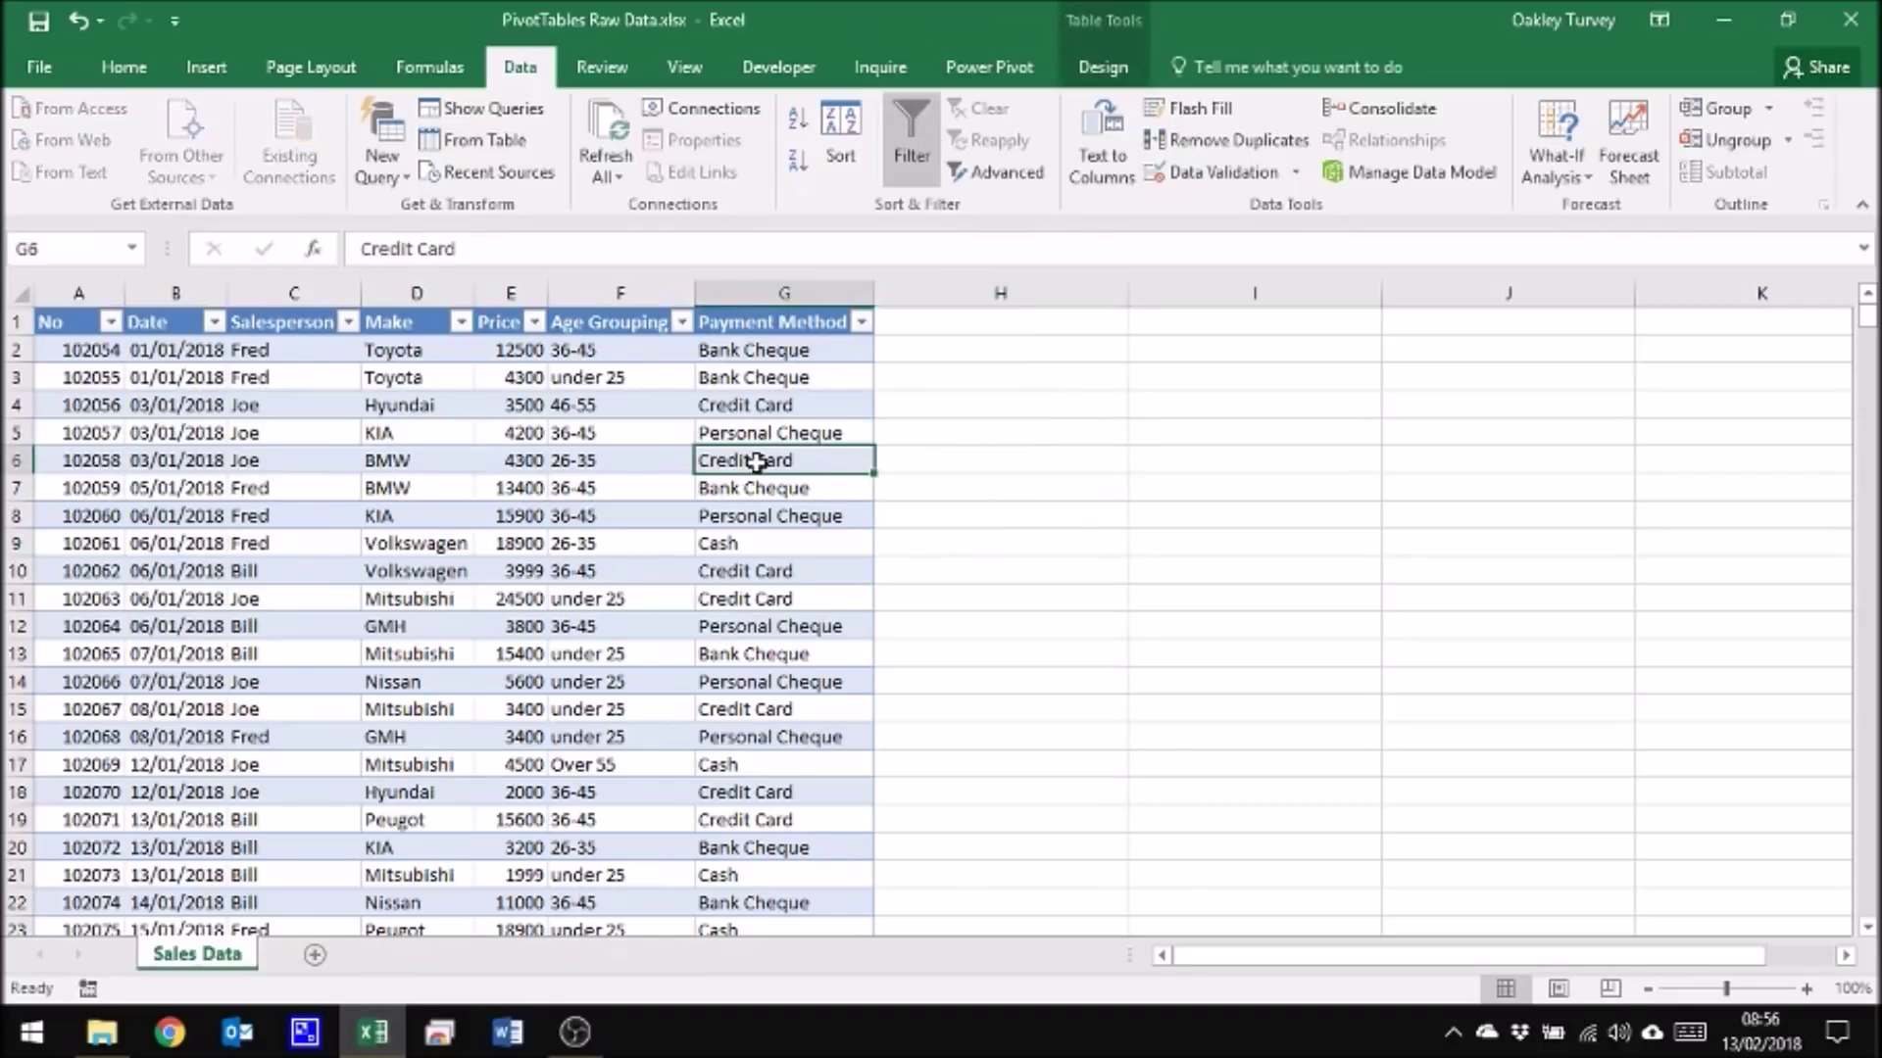
click(997, 460)
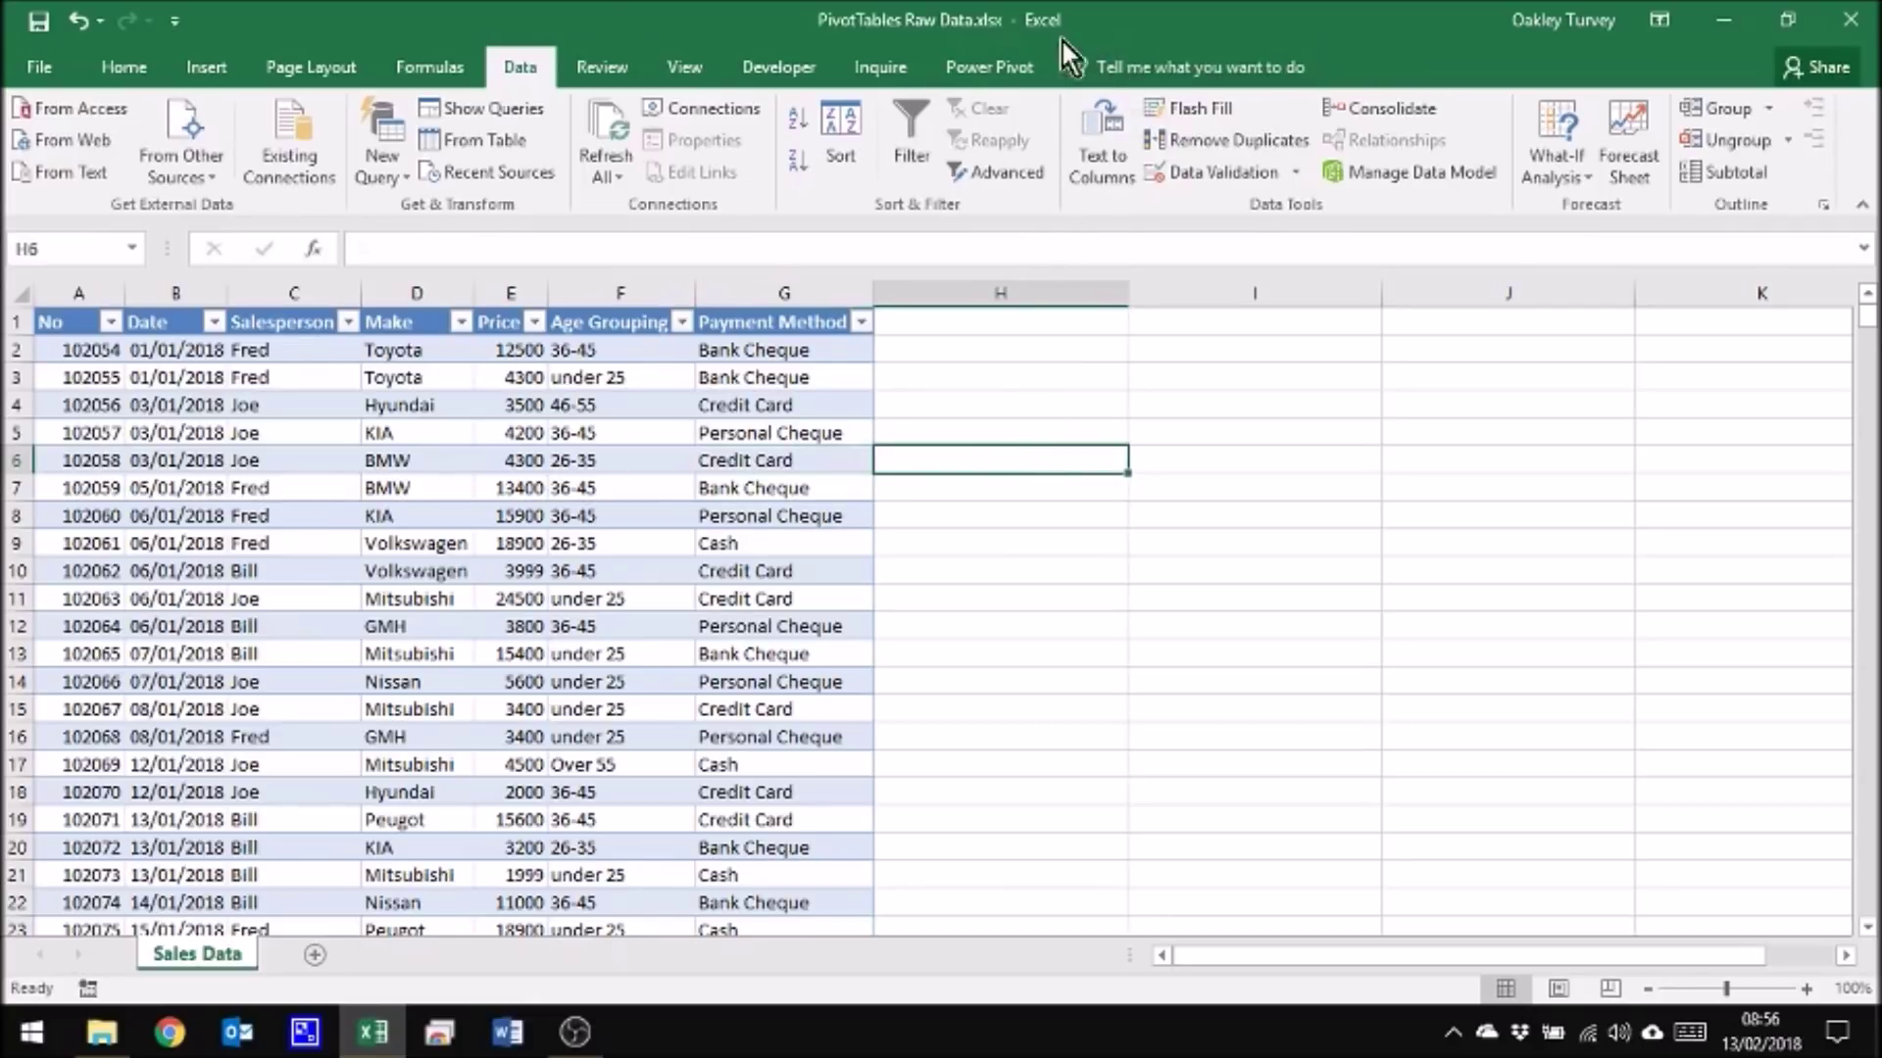
click(749, 460)
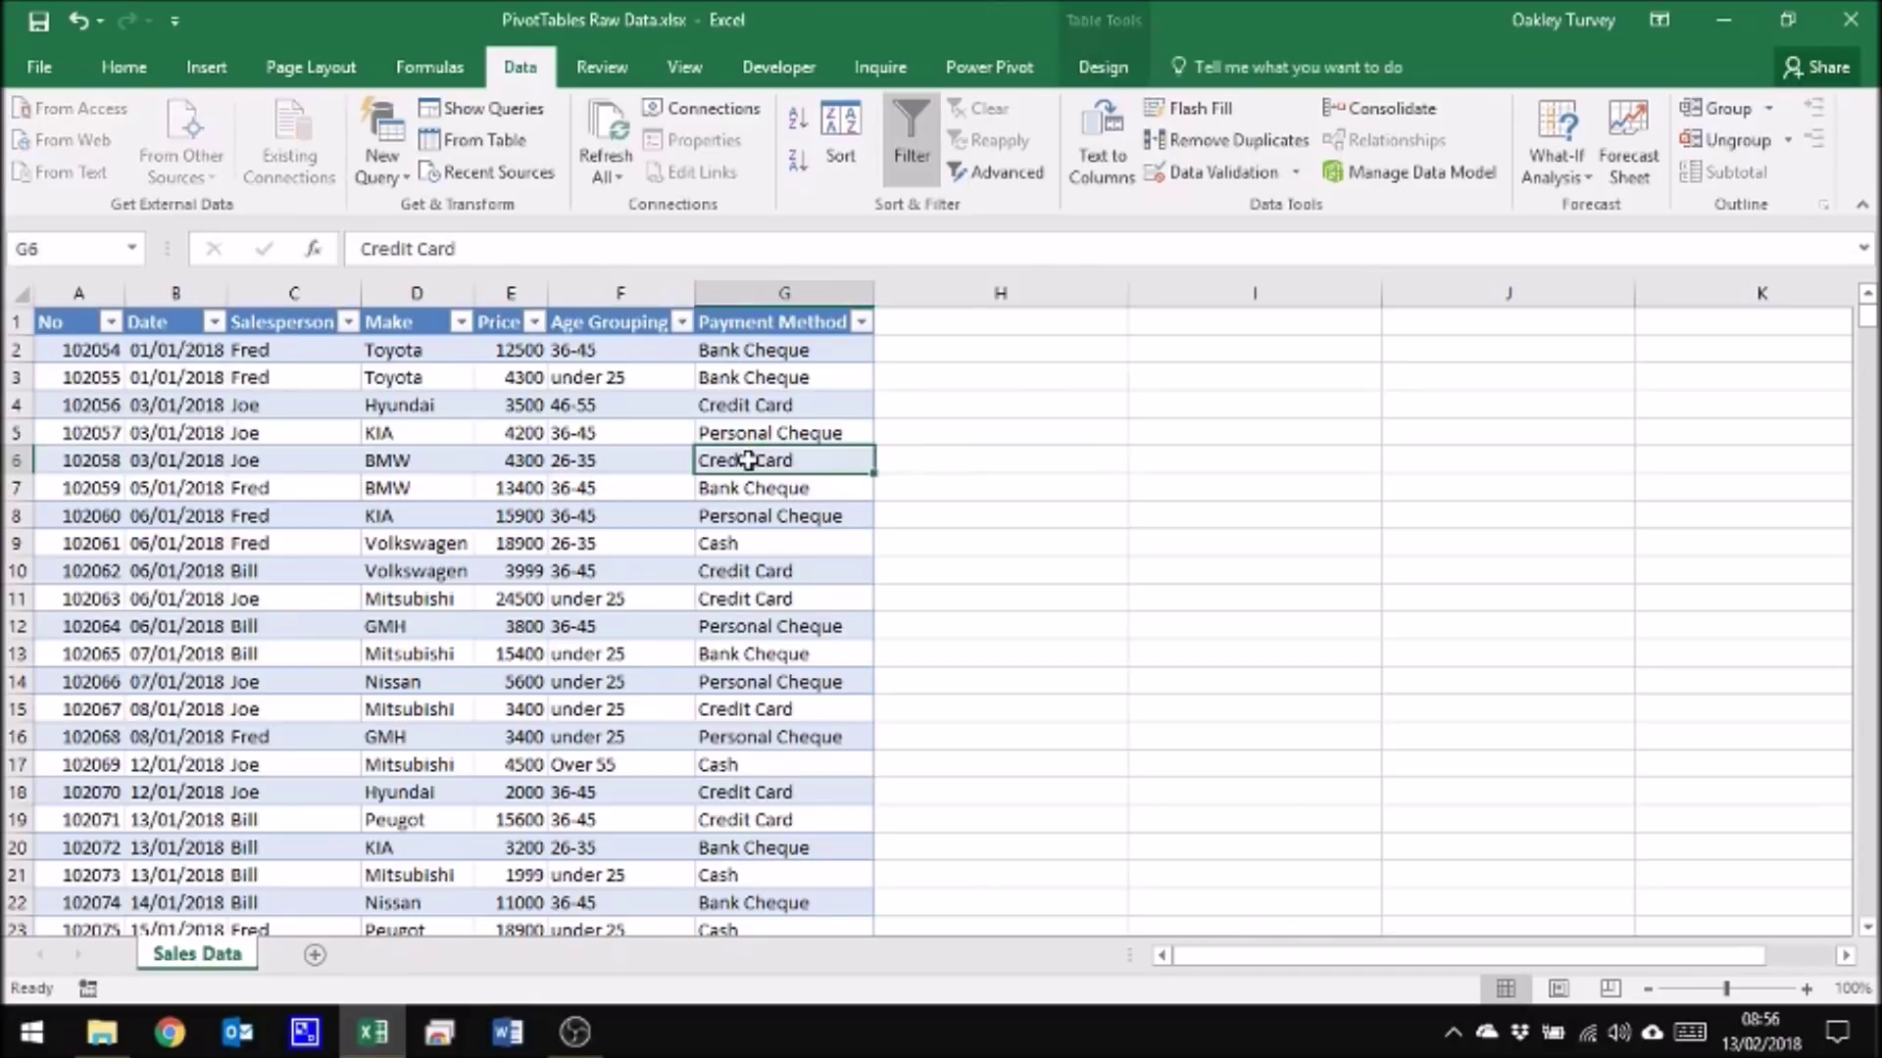
Step: Create a PivotTable from the Table1 sales data, placing it on a new worksheet
click(1102, 66)
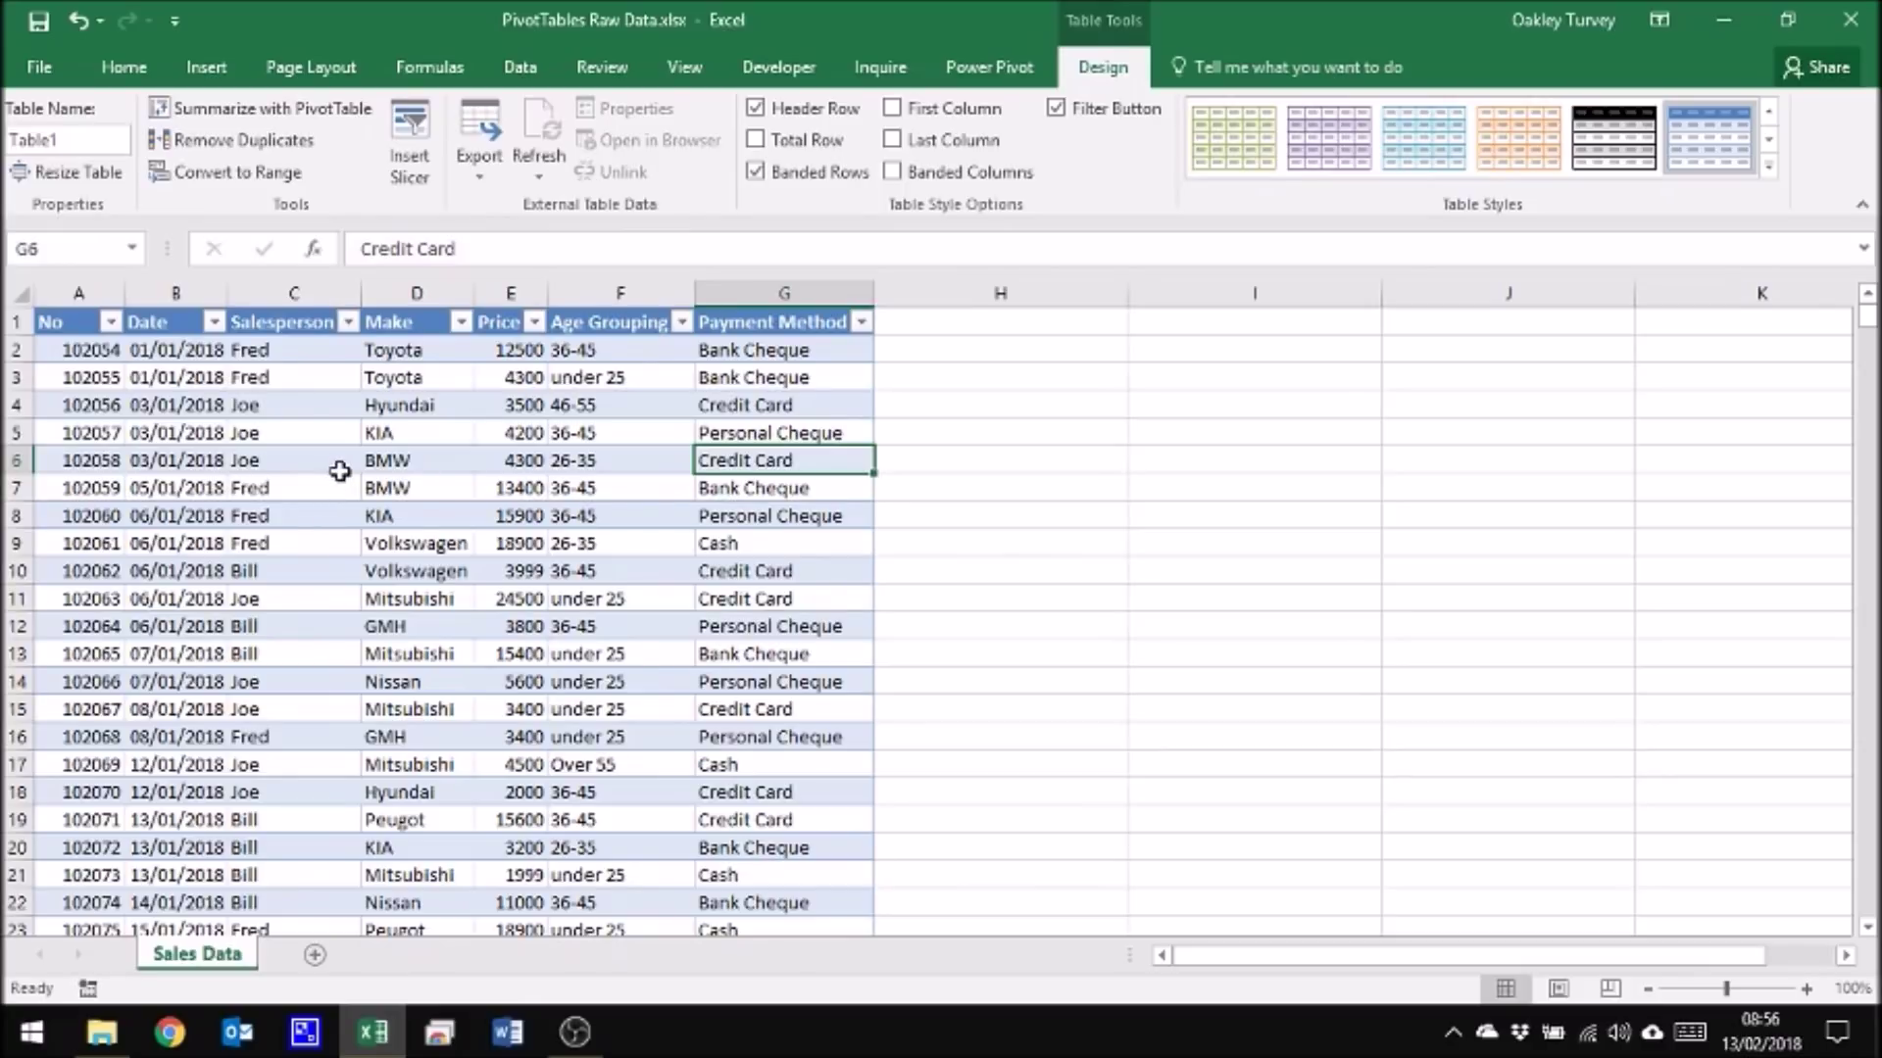
click(302, 480)
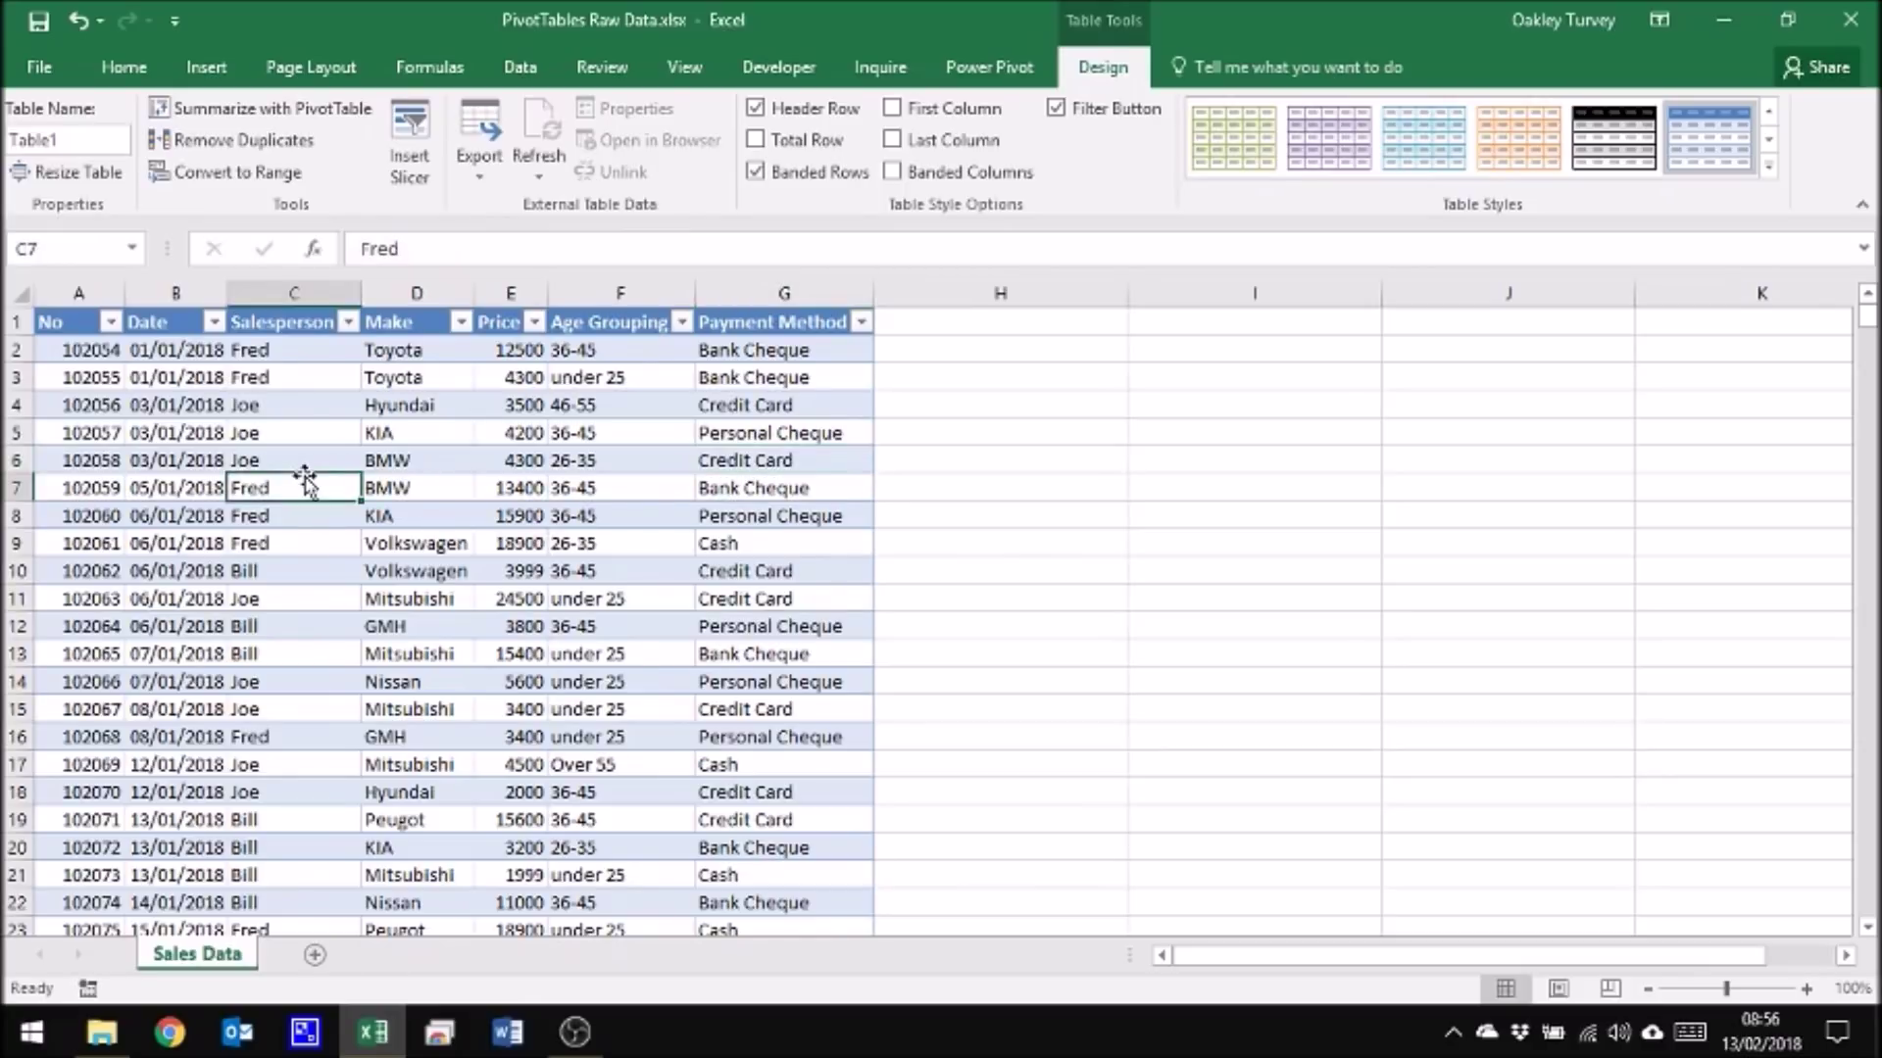
click(72, 136)
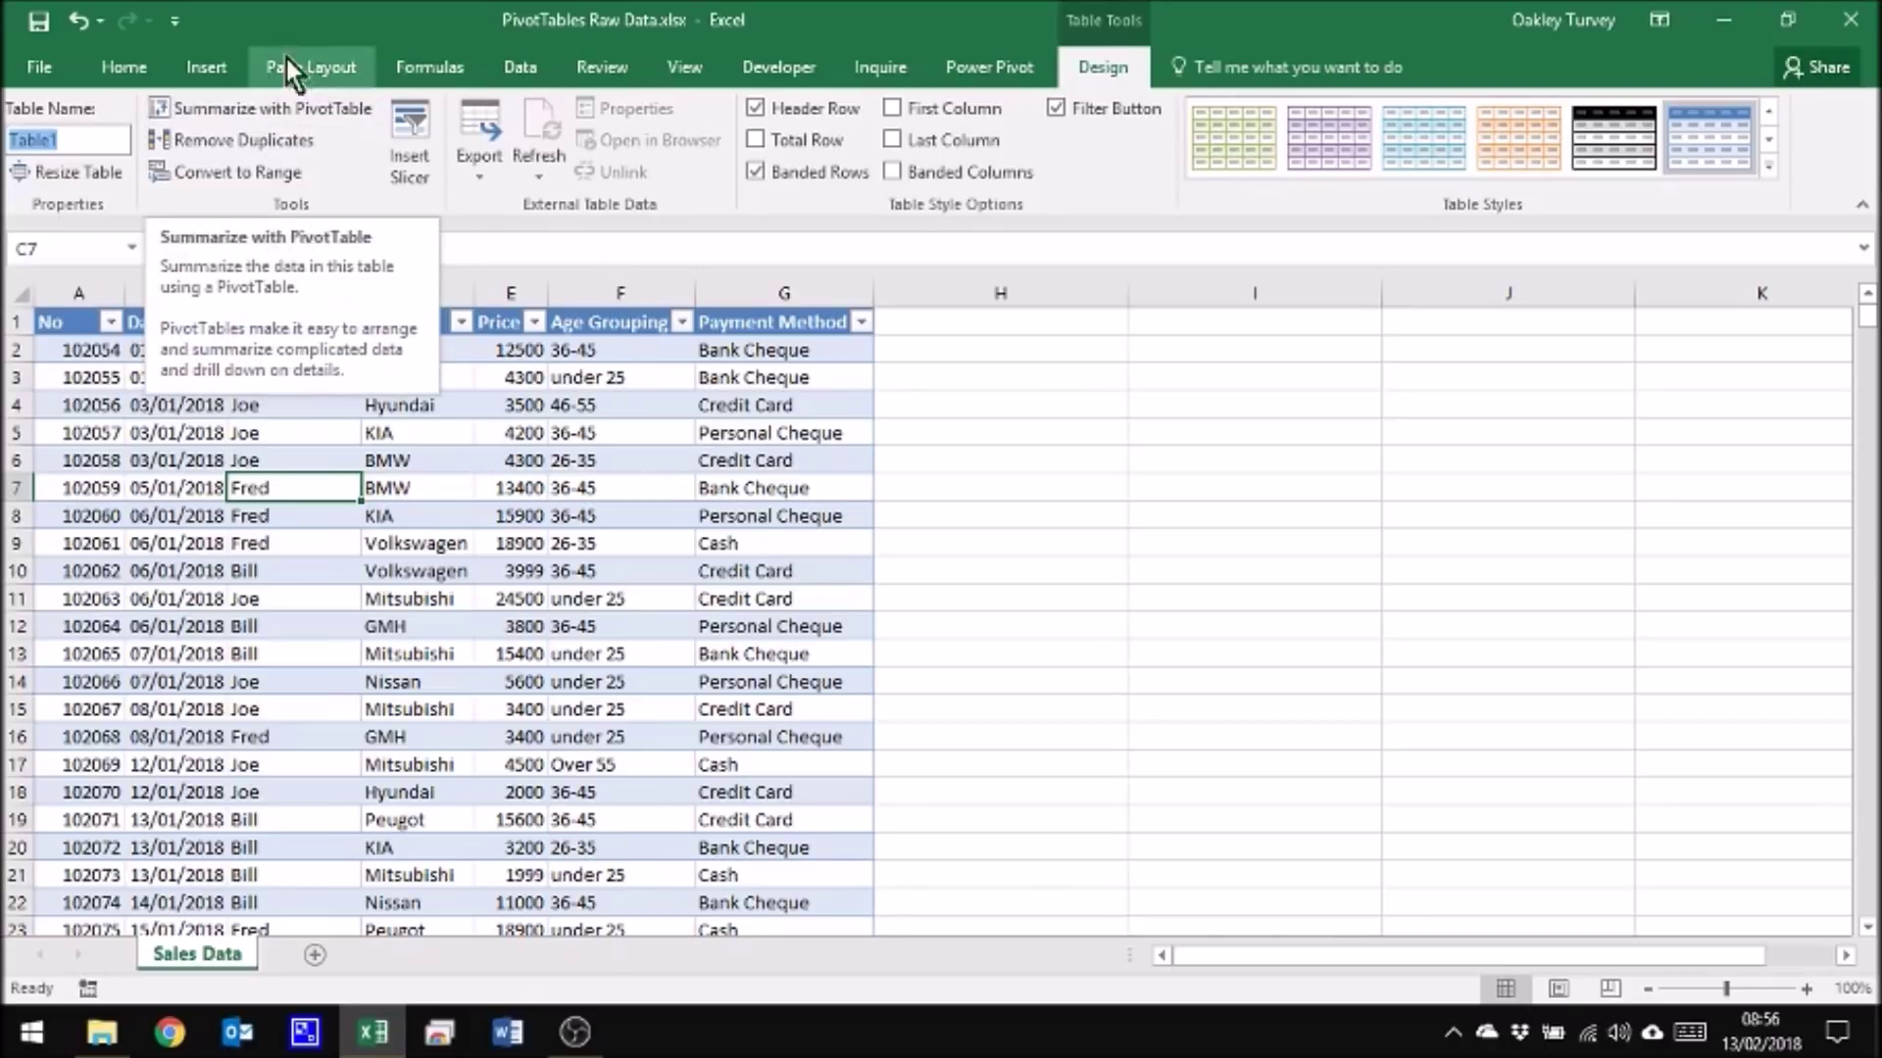
click(272, 114)
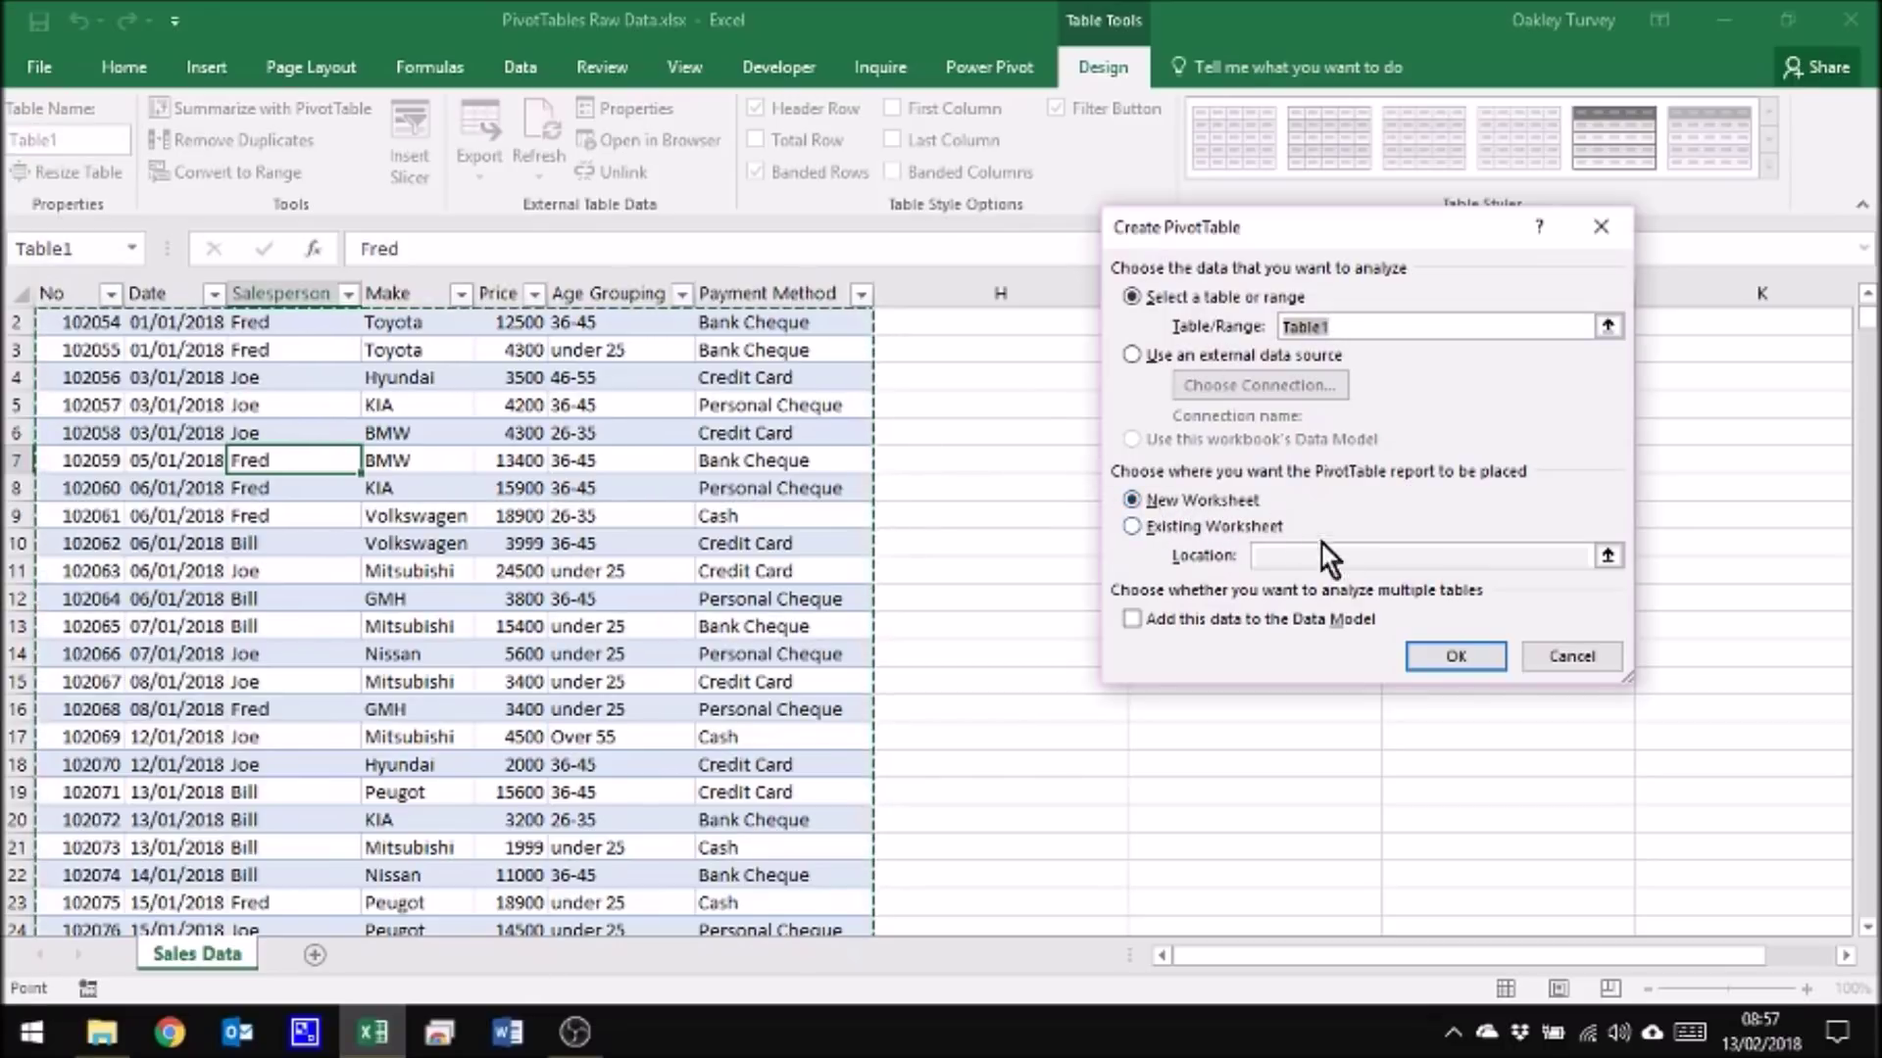
click(1456, 655)
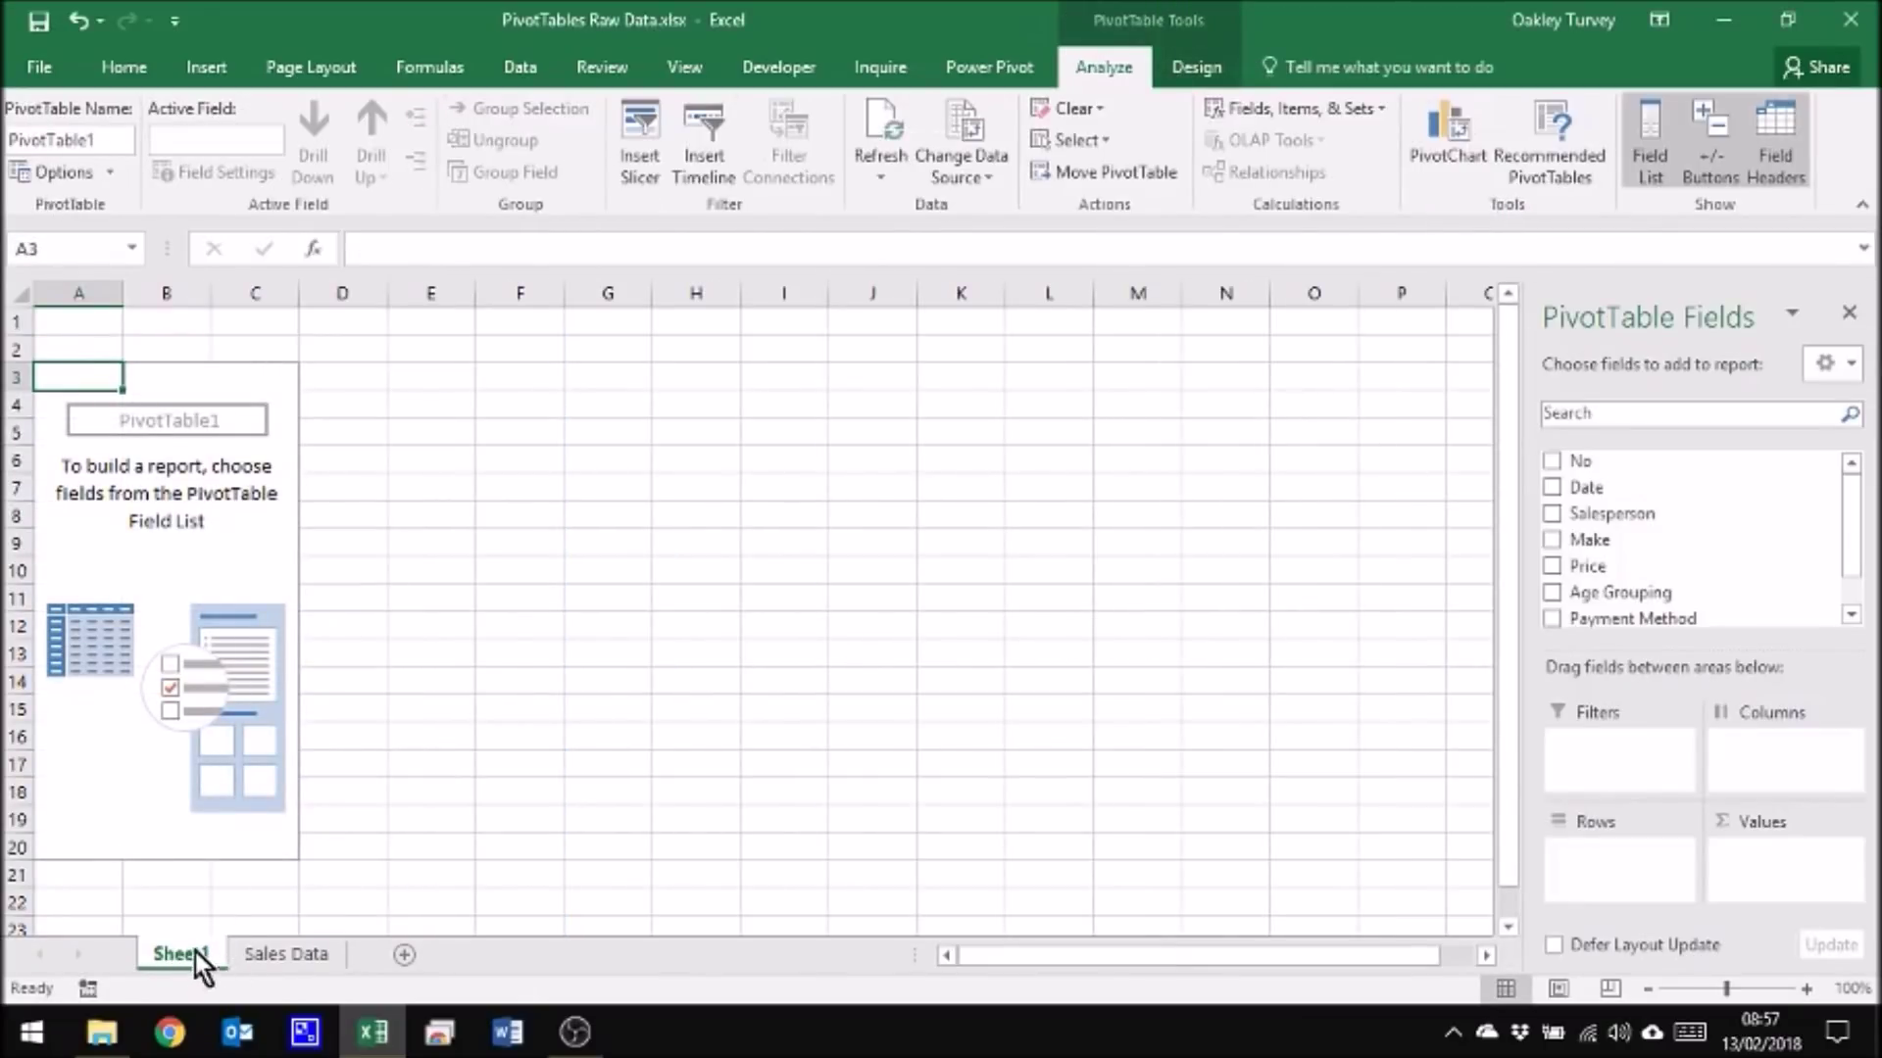
Step: Rename the new PivotTable sheet to PT and reselect the PivotTable to bring back its field list
double_click(180, 953)
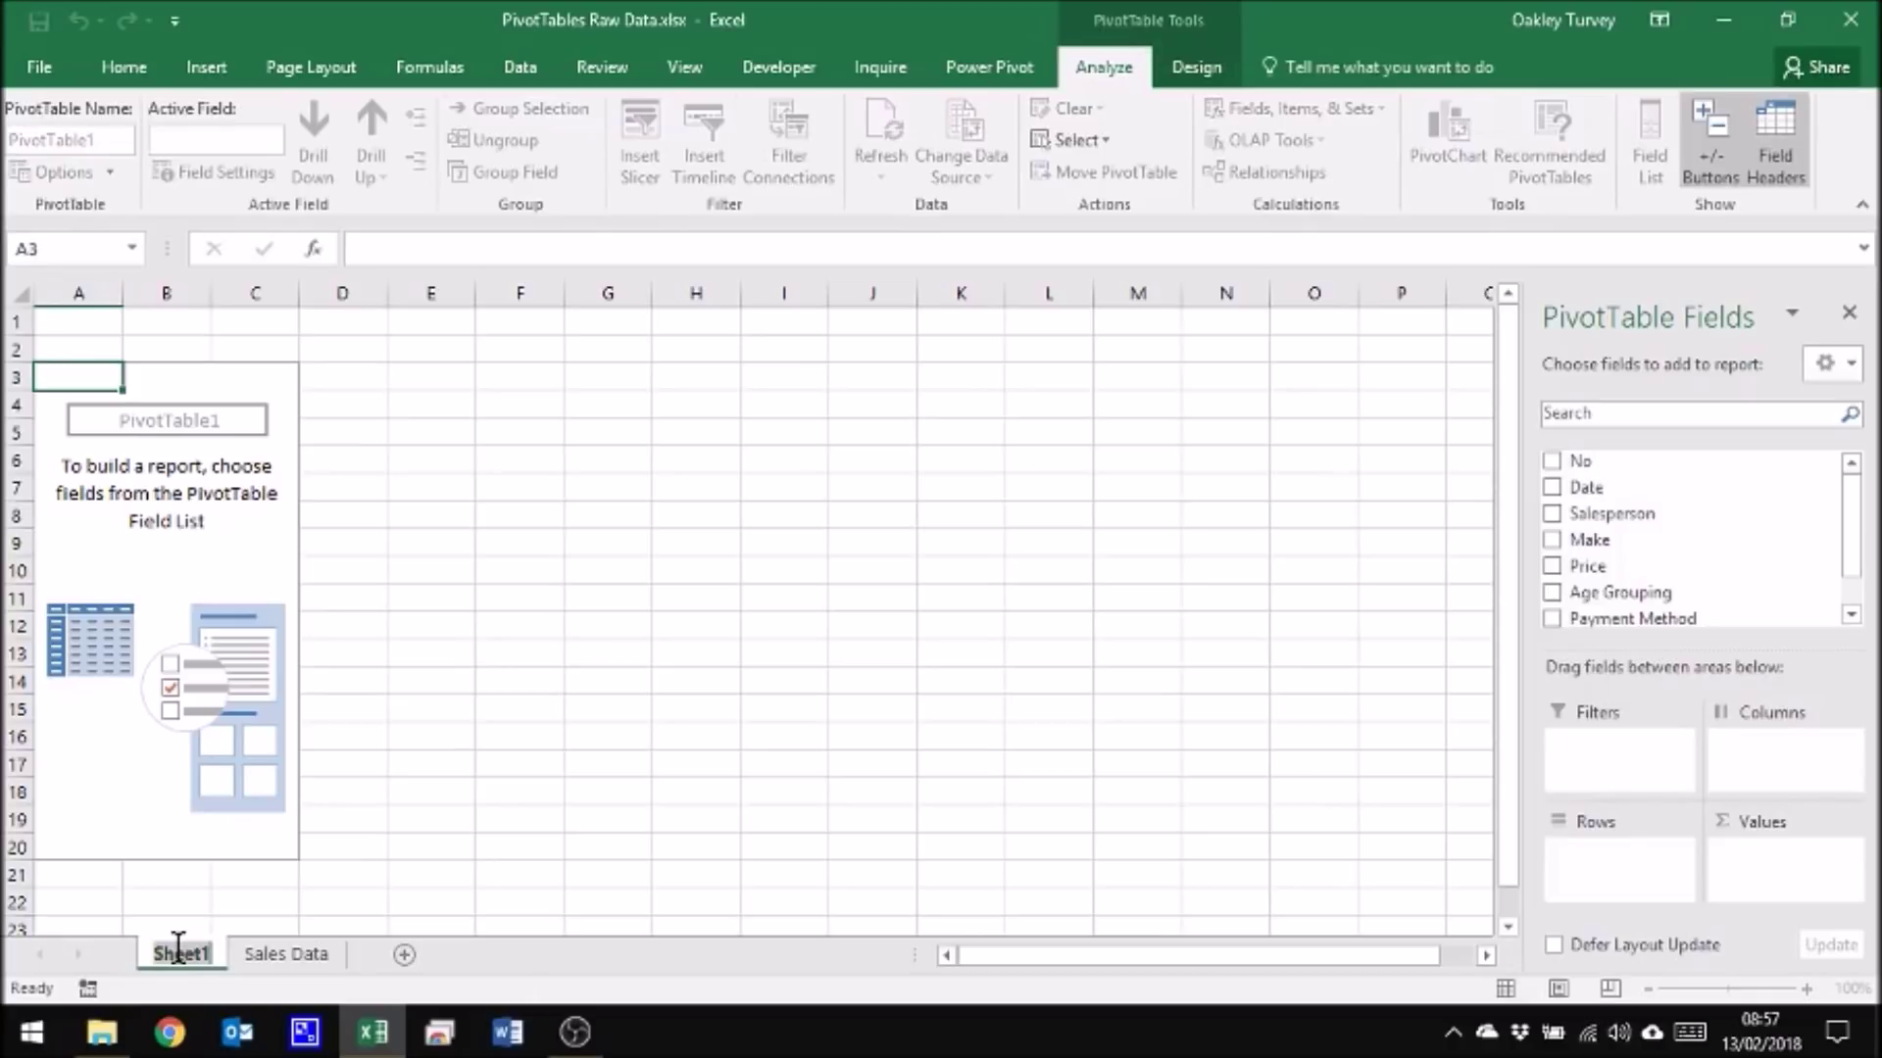
text(PT)
click(182, 495)
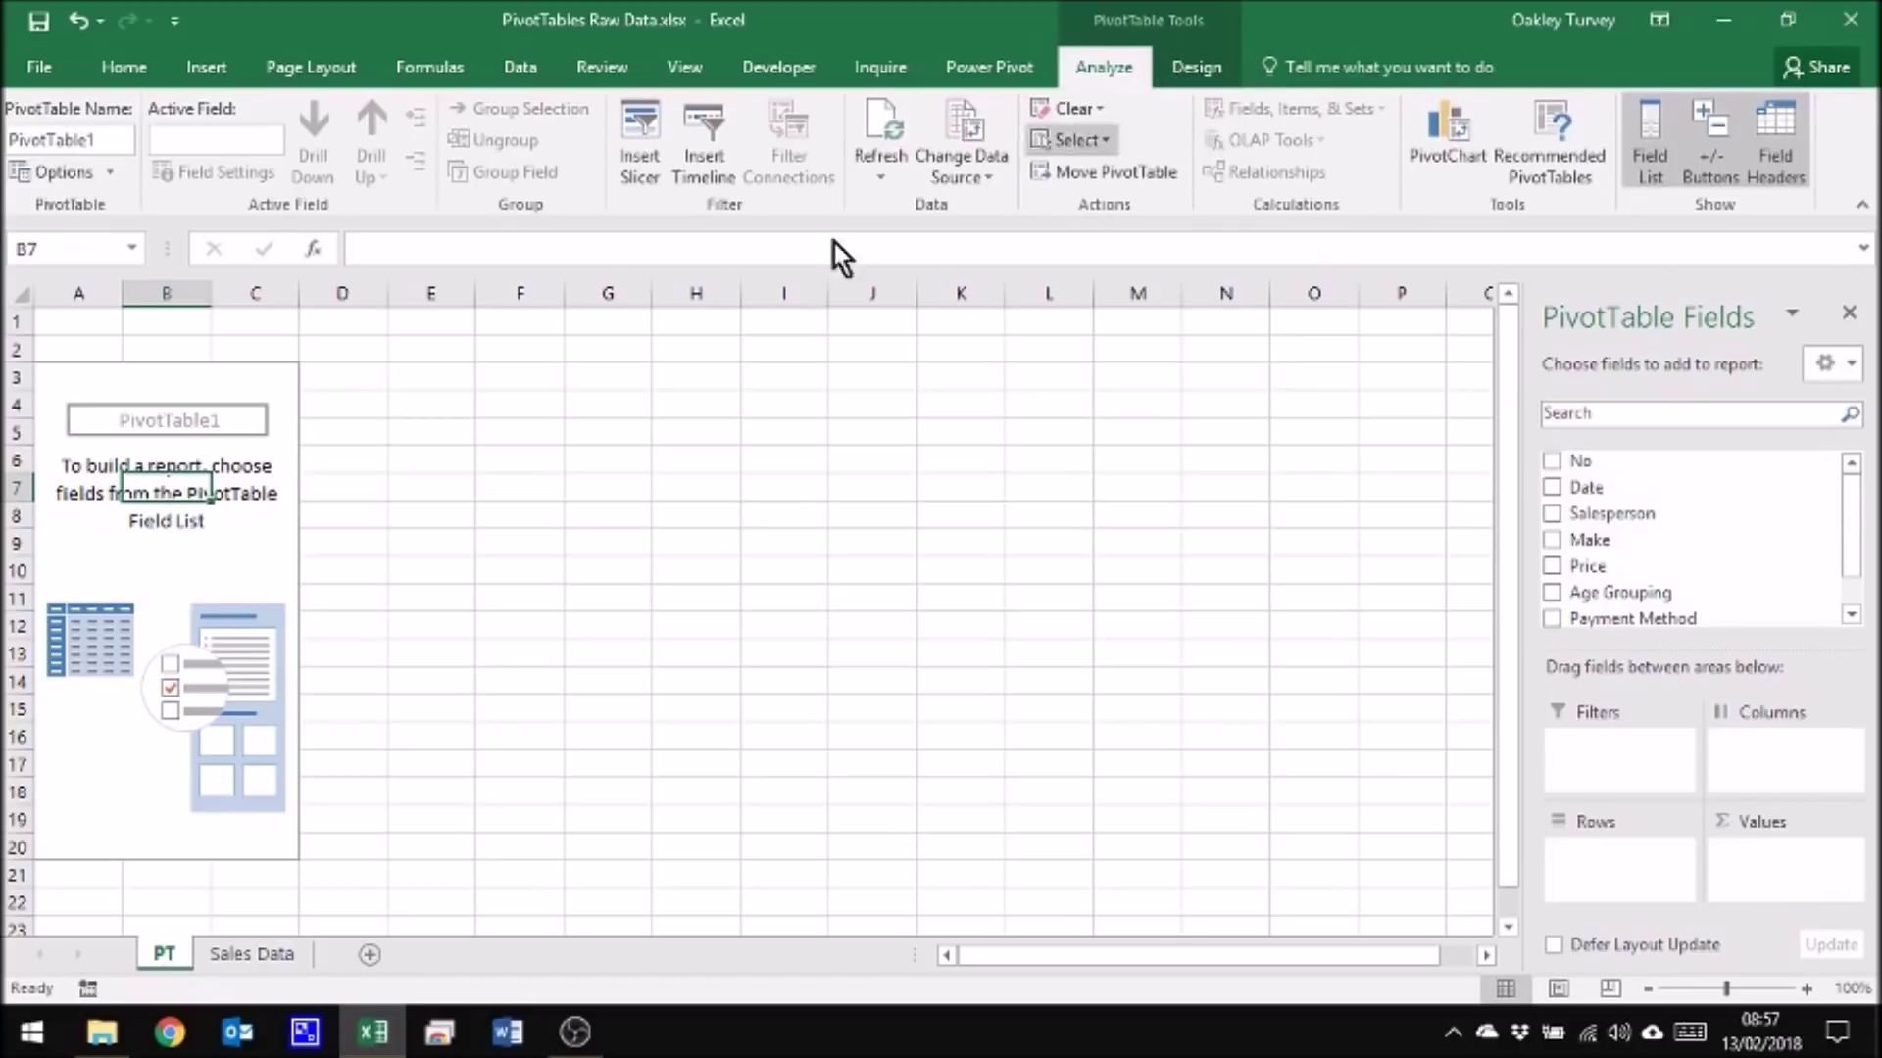
click(567, 525)
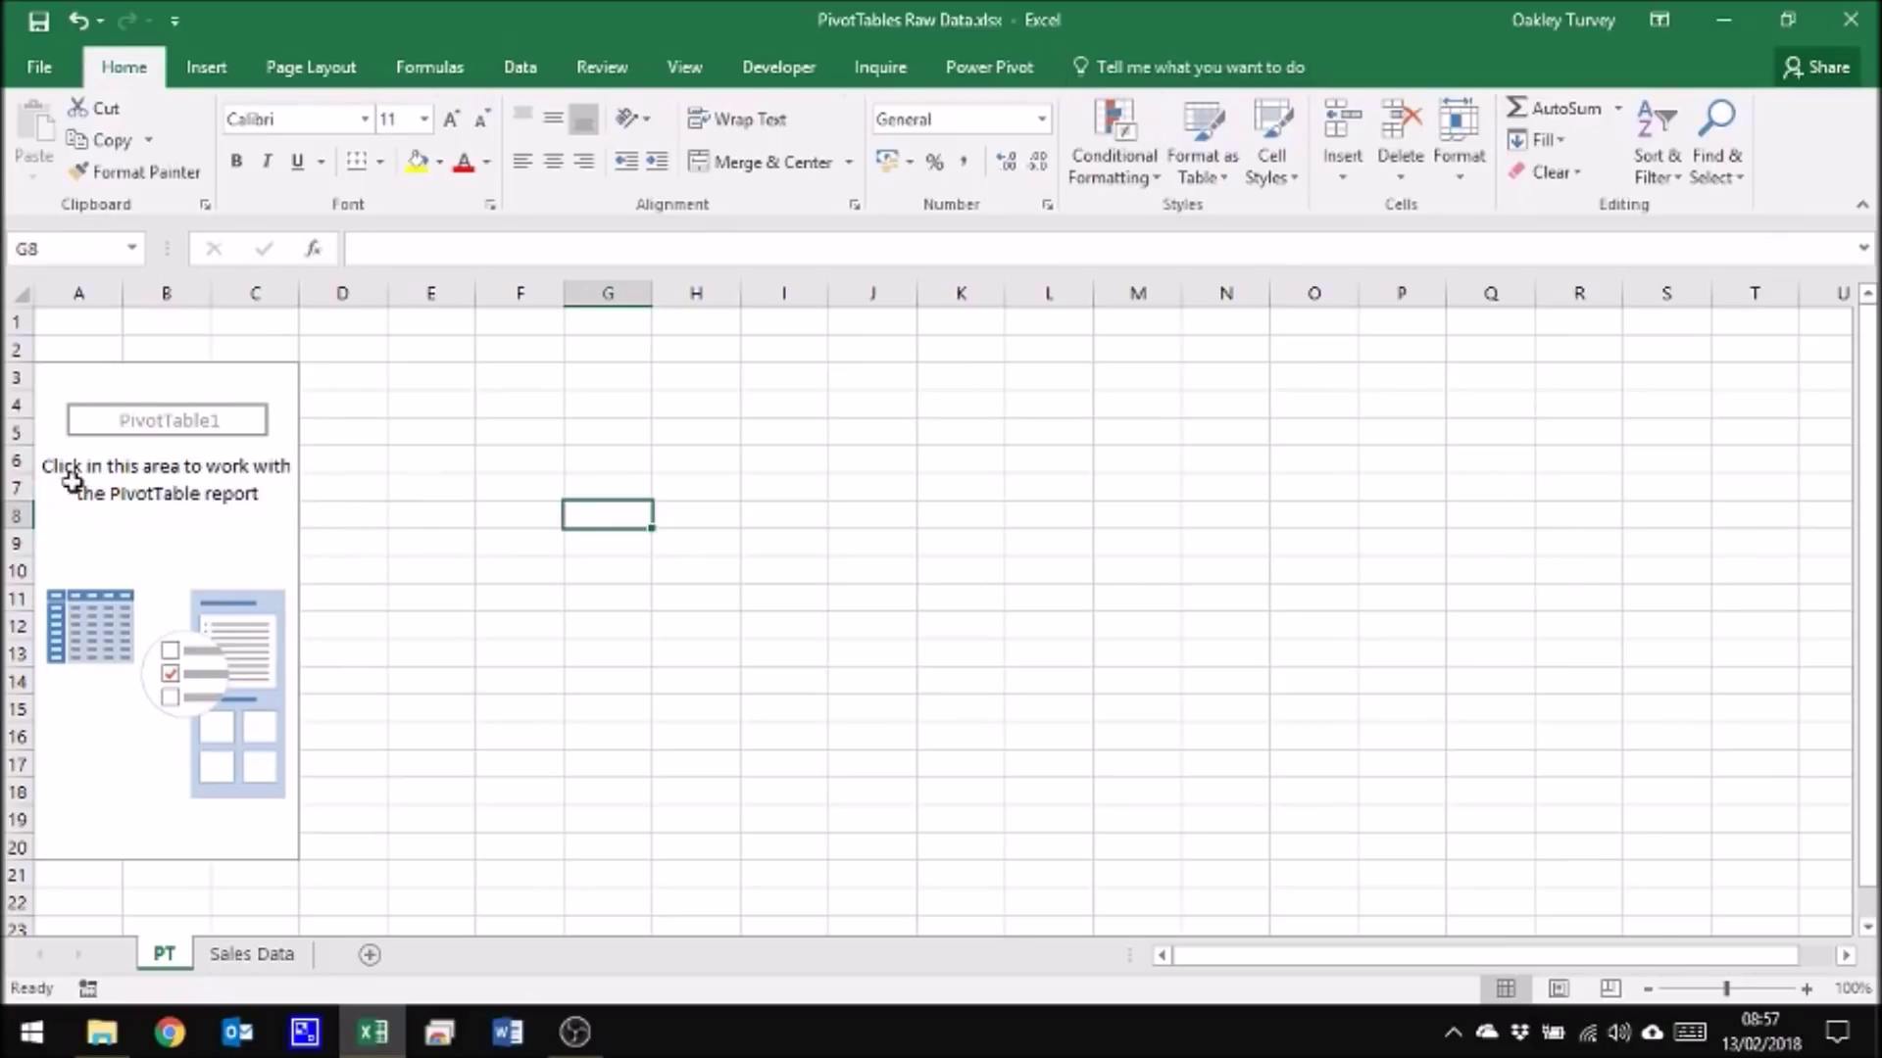
click(72, 479)
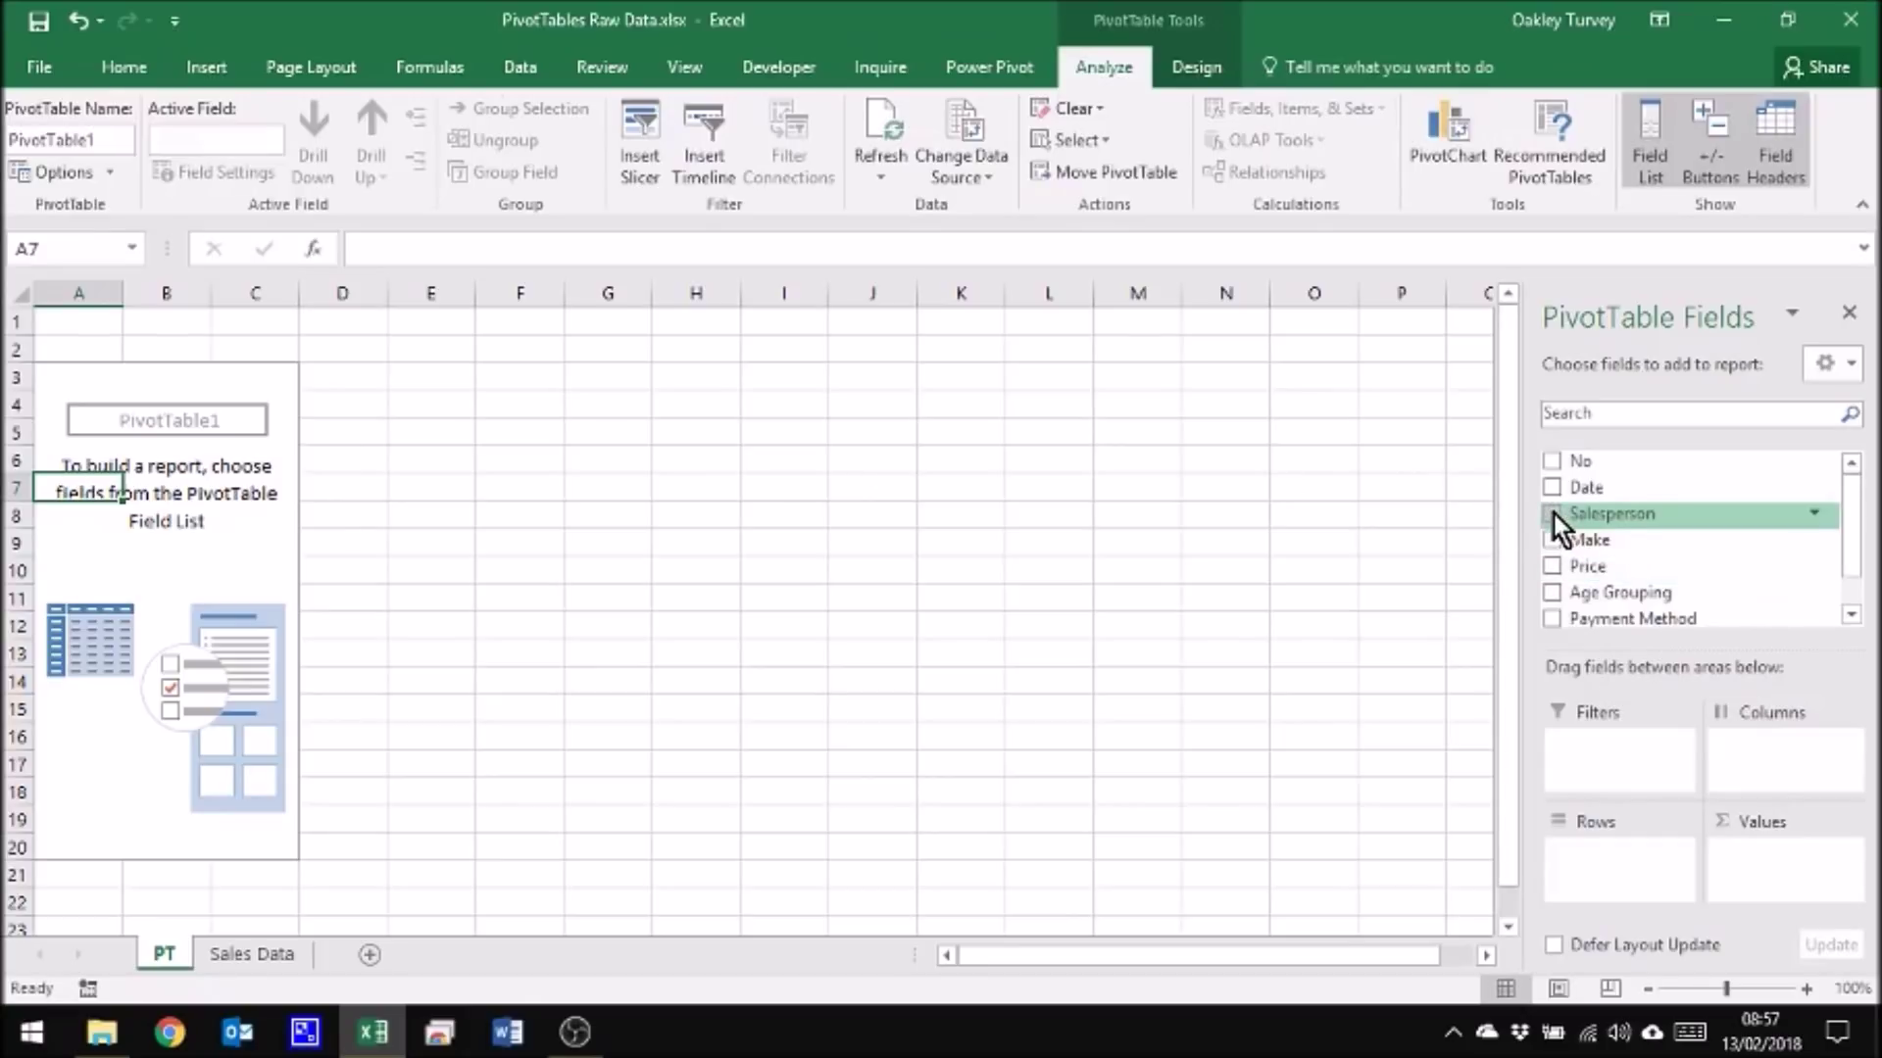
Step: Place Salesperson in Rows, Make in Columns and Price in Values
drag(1554, 513, 1597, 860)
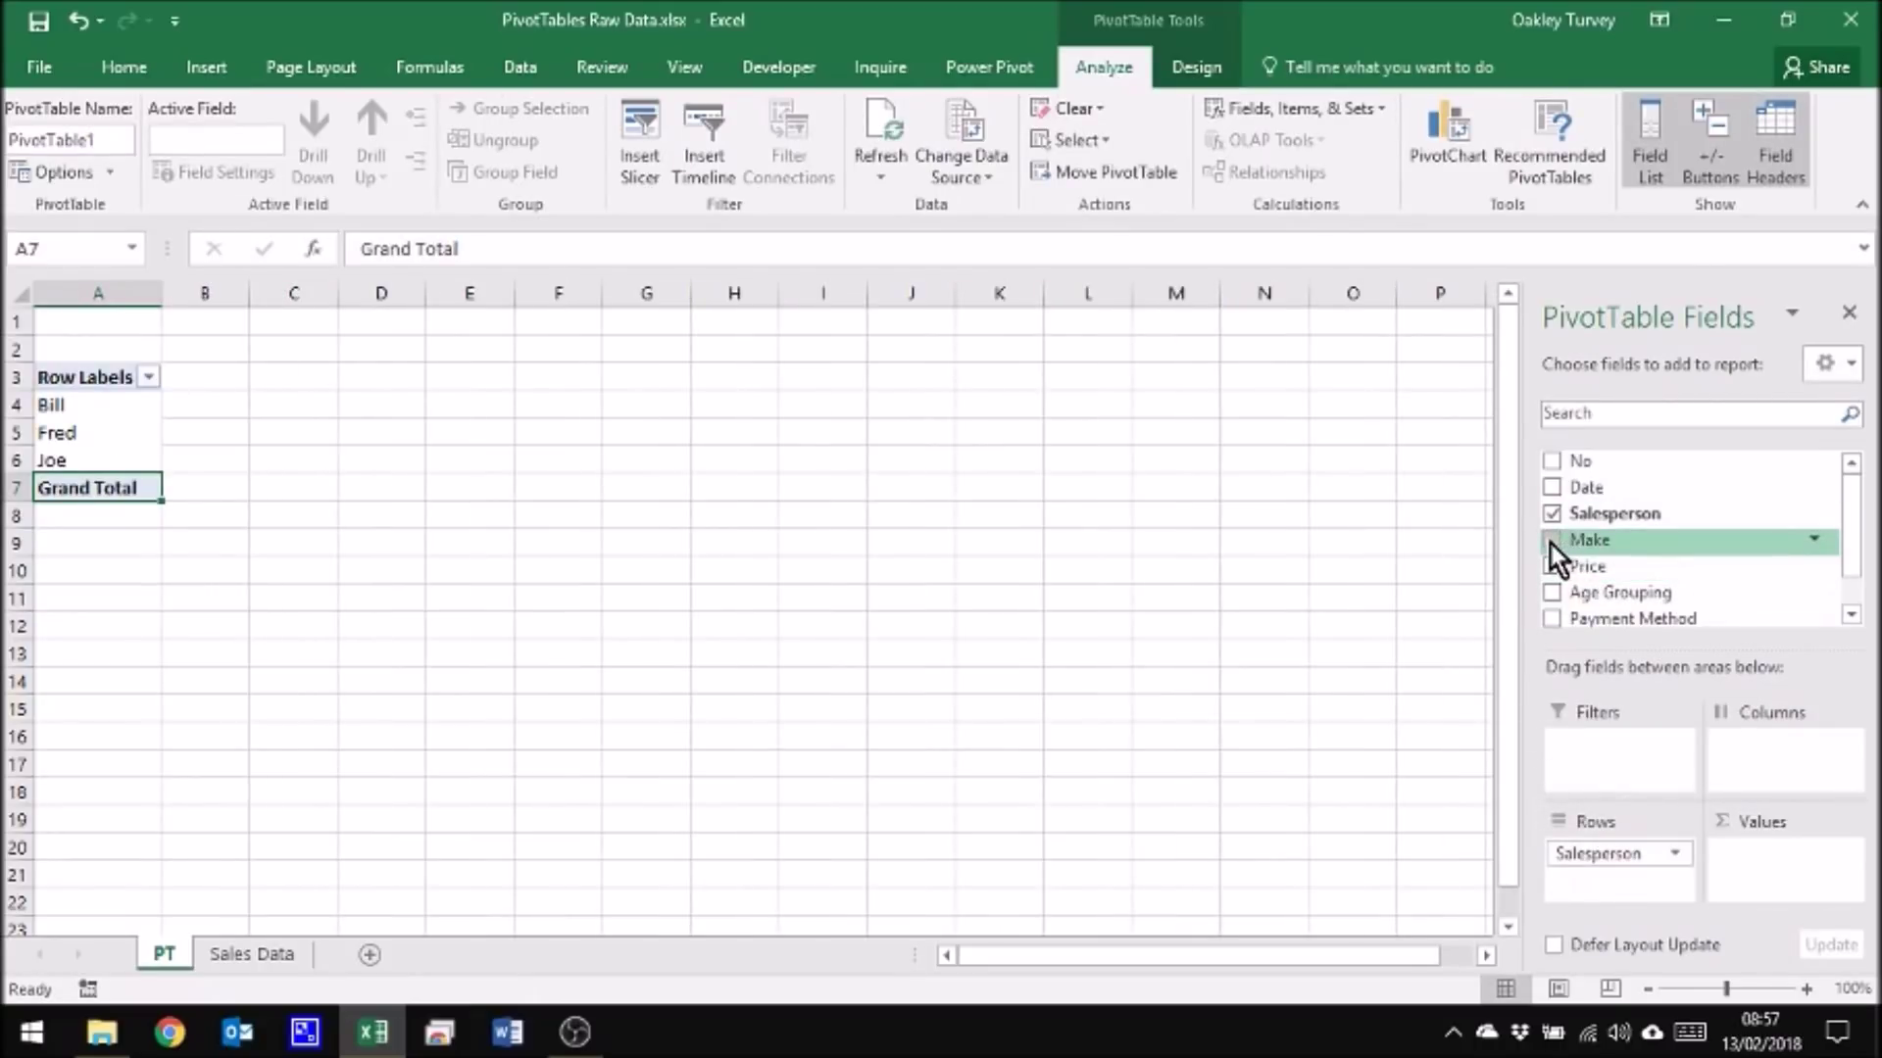
drag(1549, 539, 1764, 754)
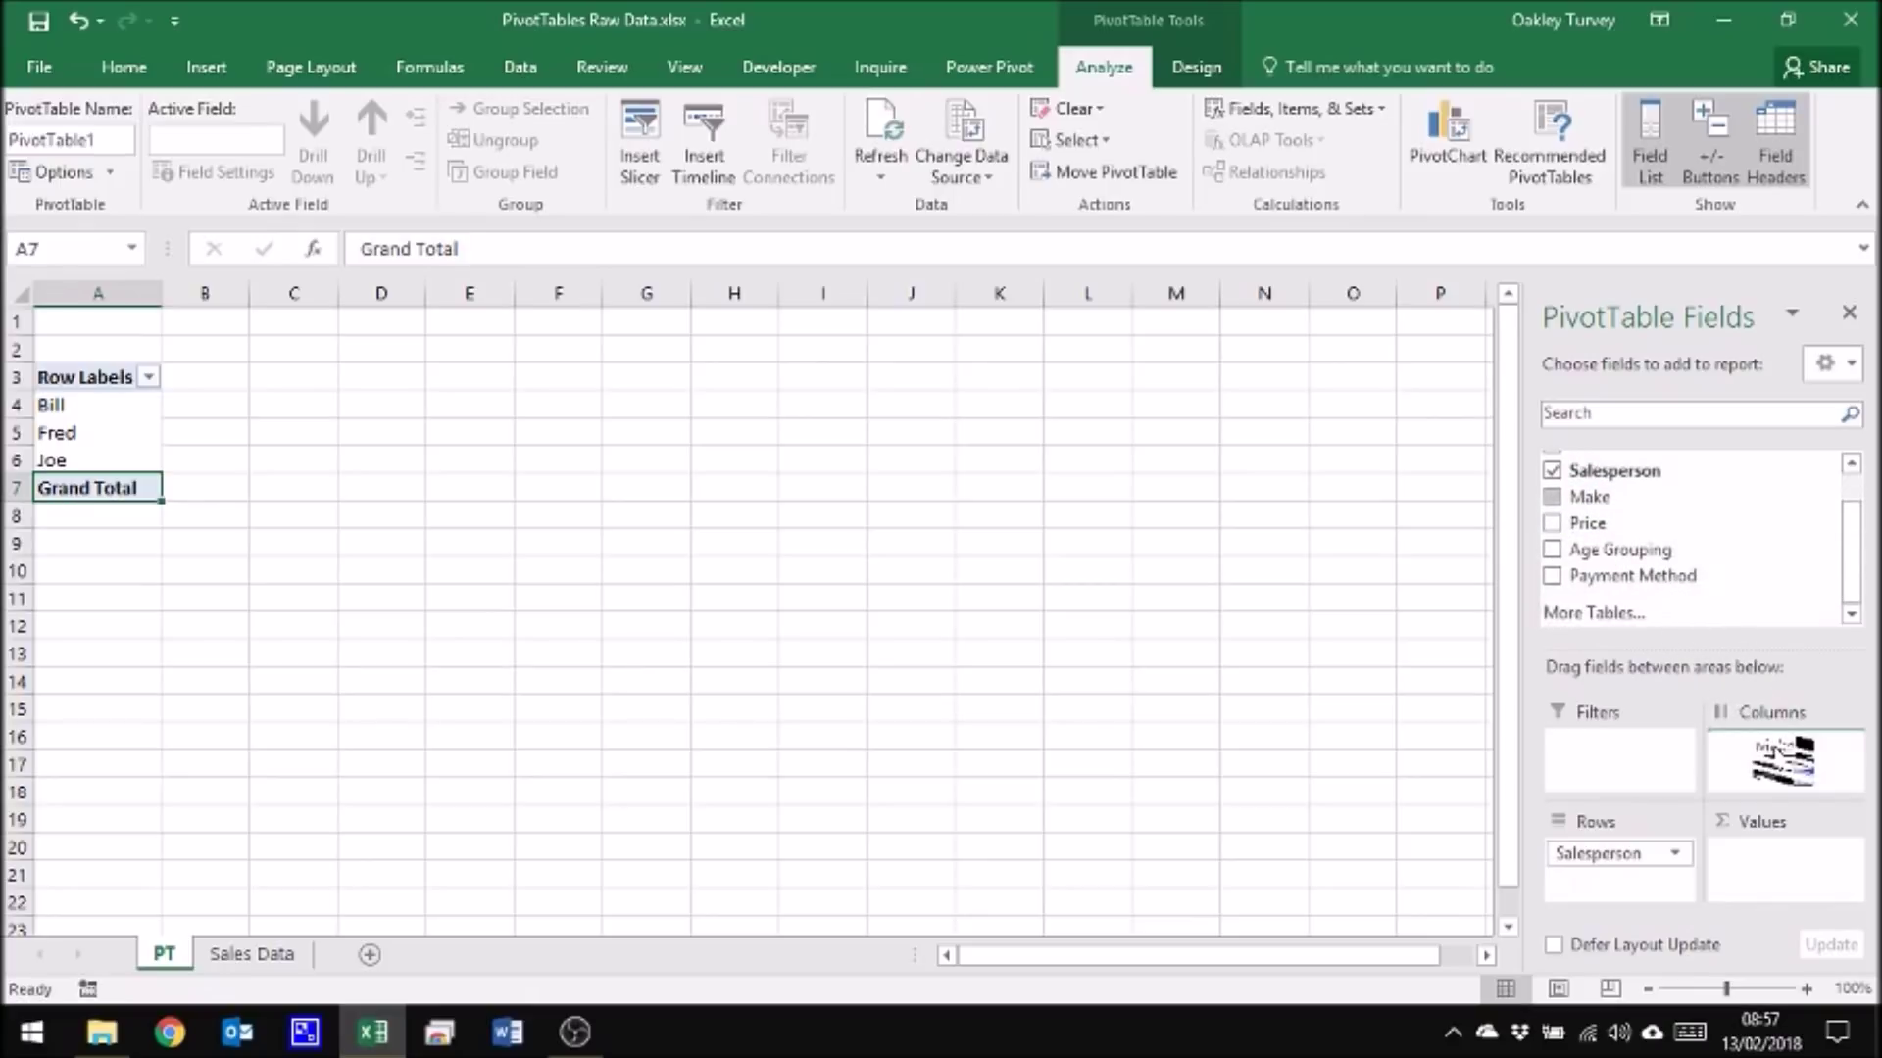
drag(1764, 755, 1764, 757)
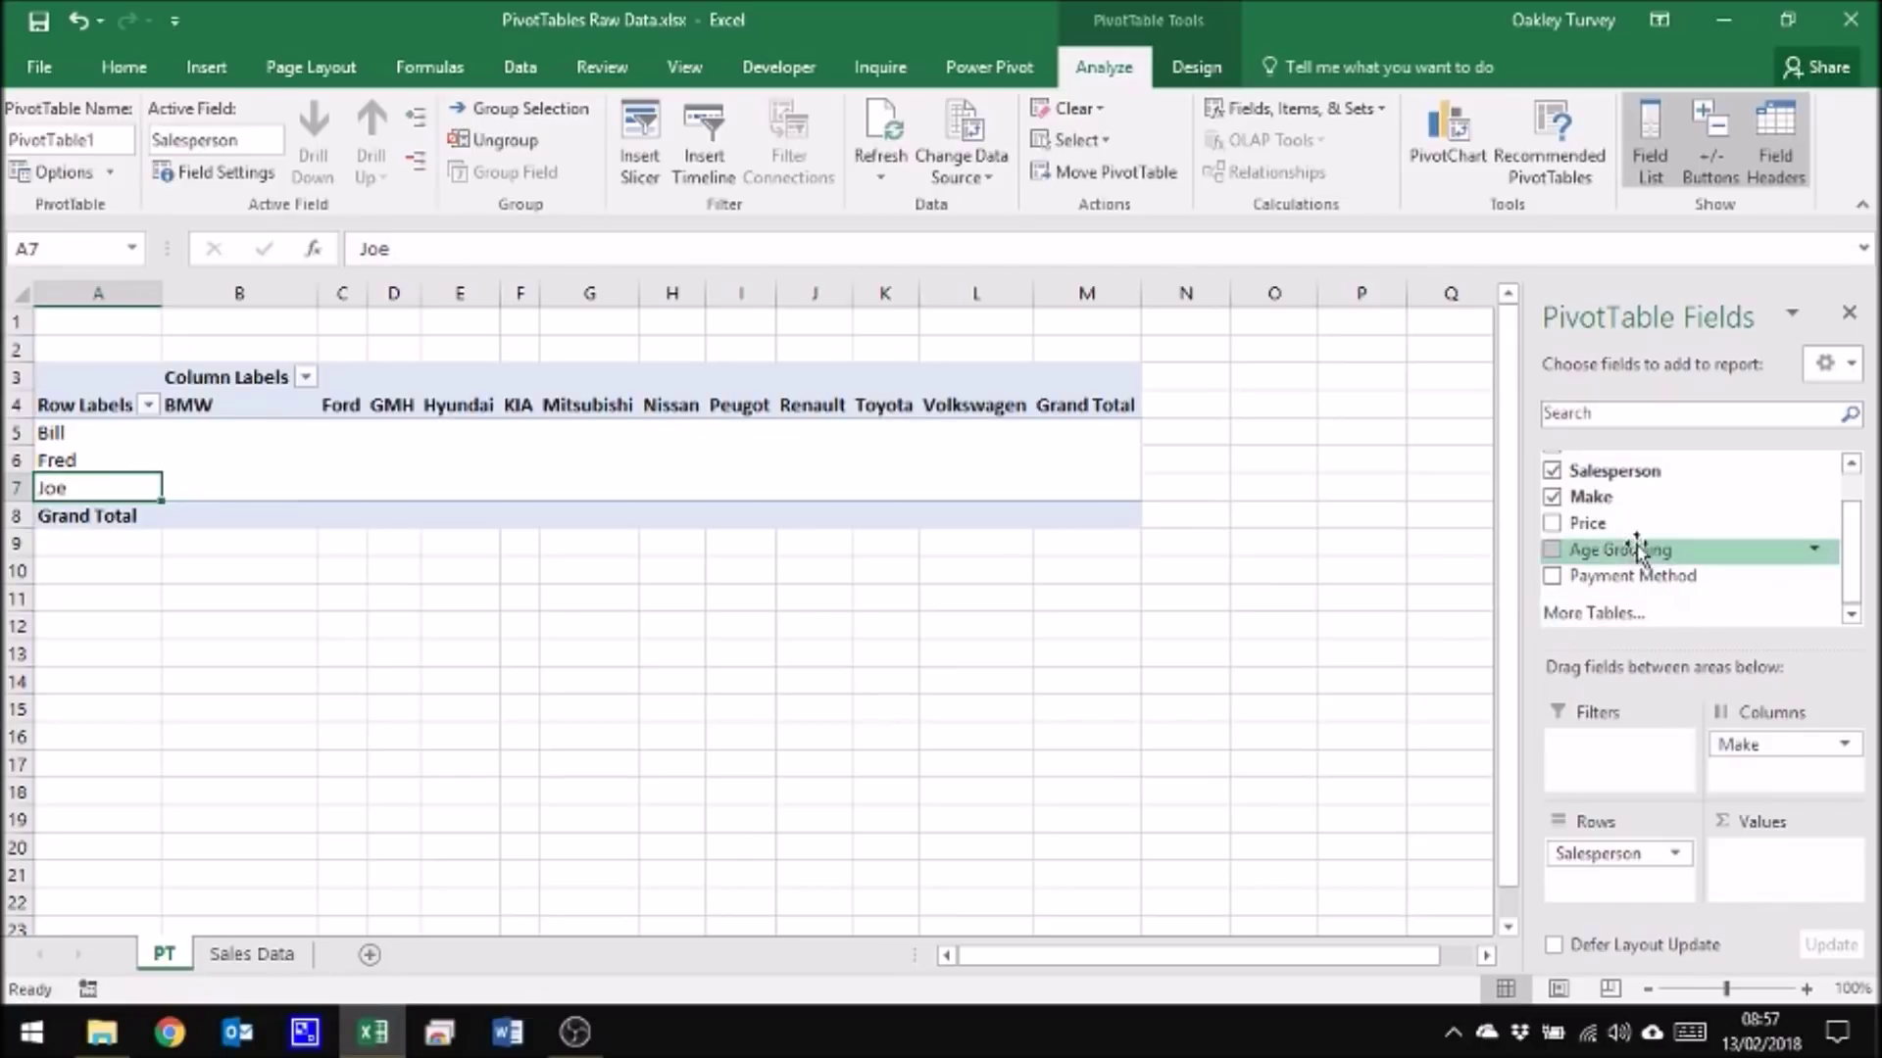
drag(1592, 529, 1801, 887)
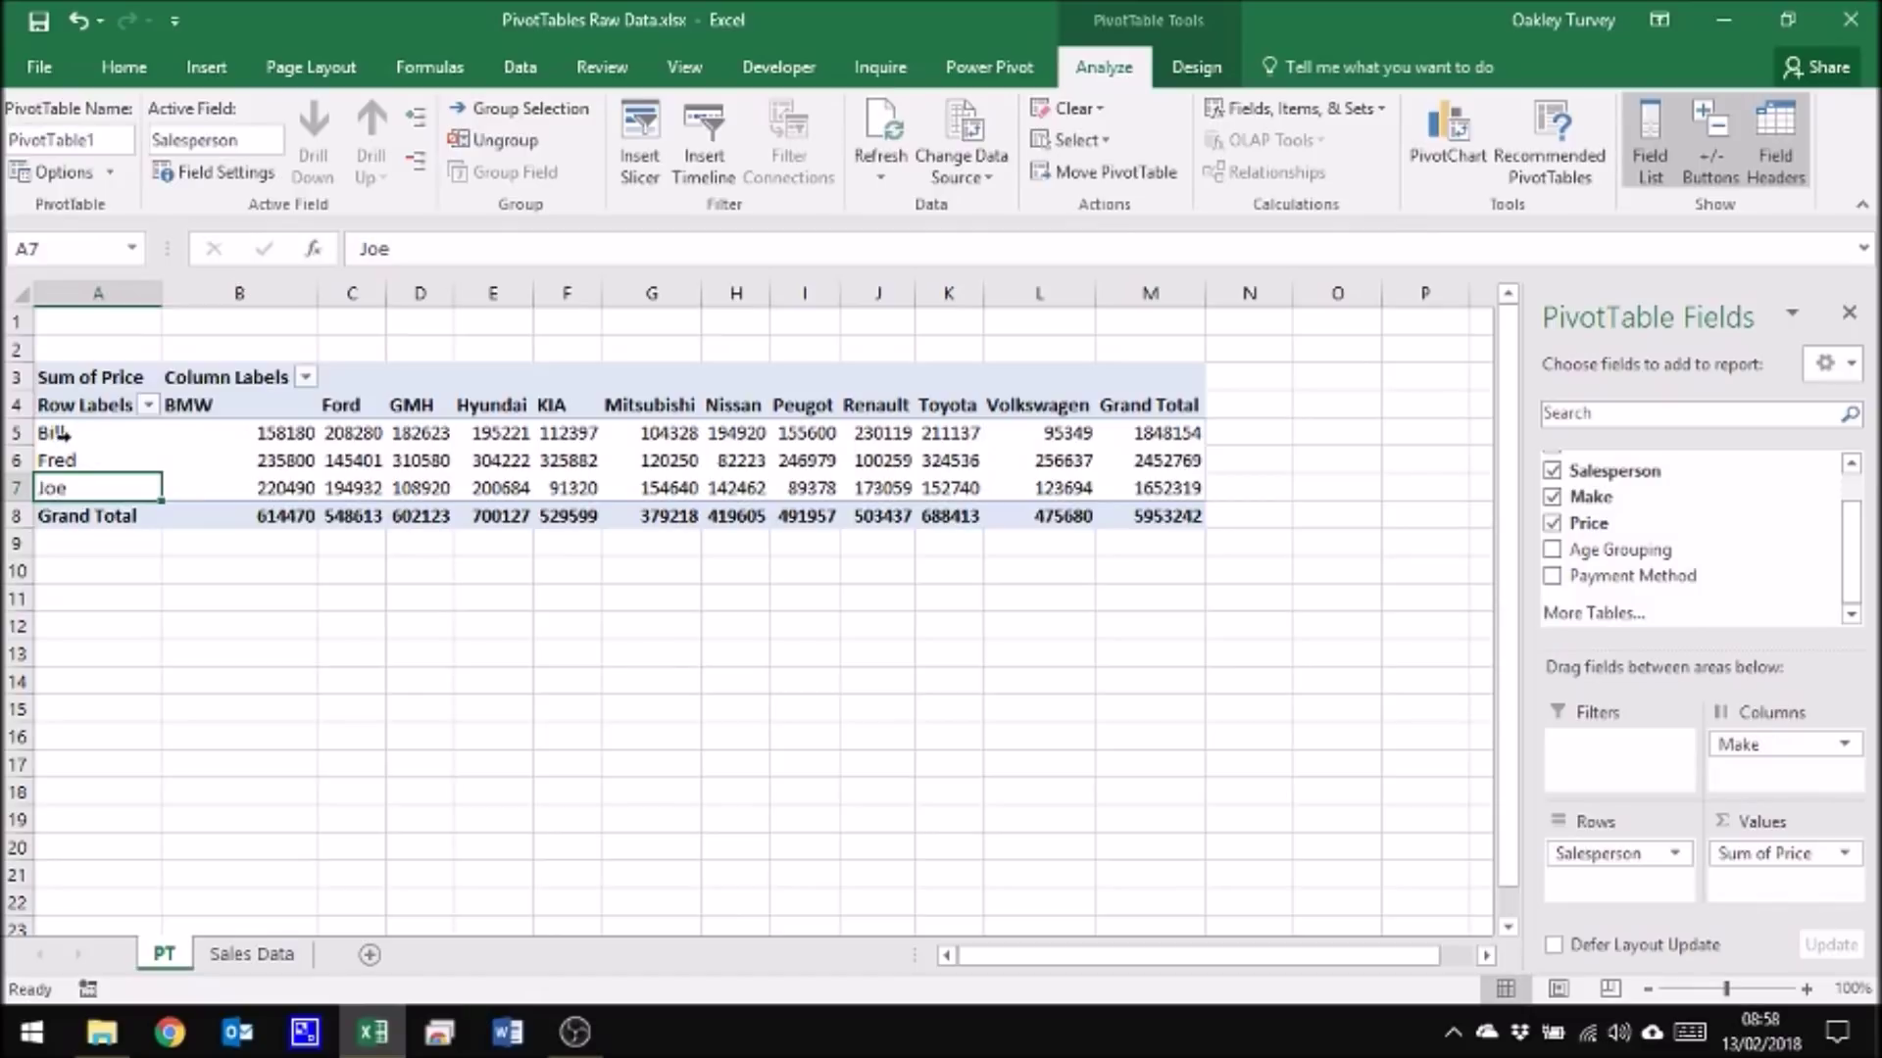
Step: Inspect Bill's row, the BMW column and Bill's BMW total in the PivotTable
click(45, 432)
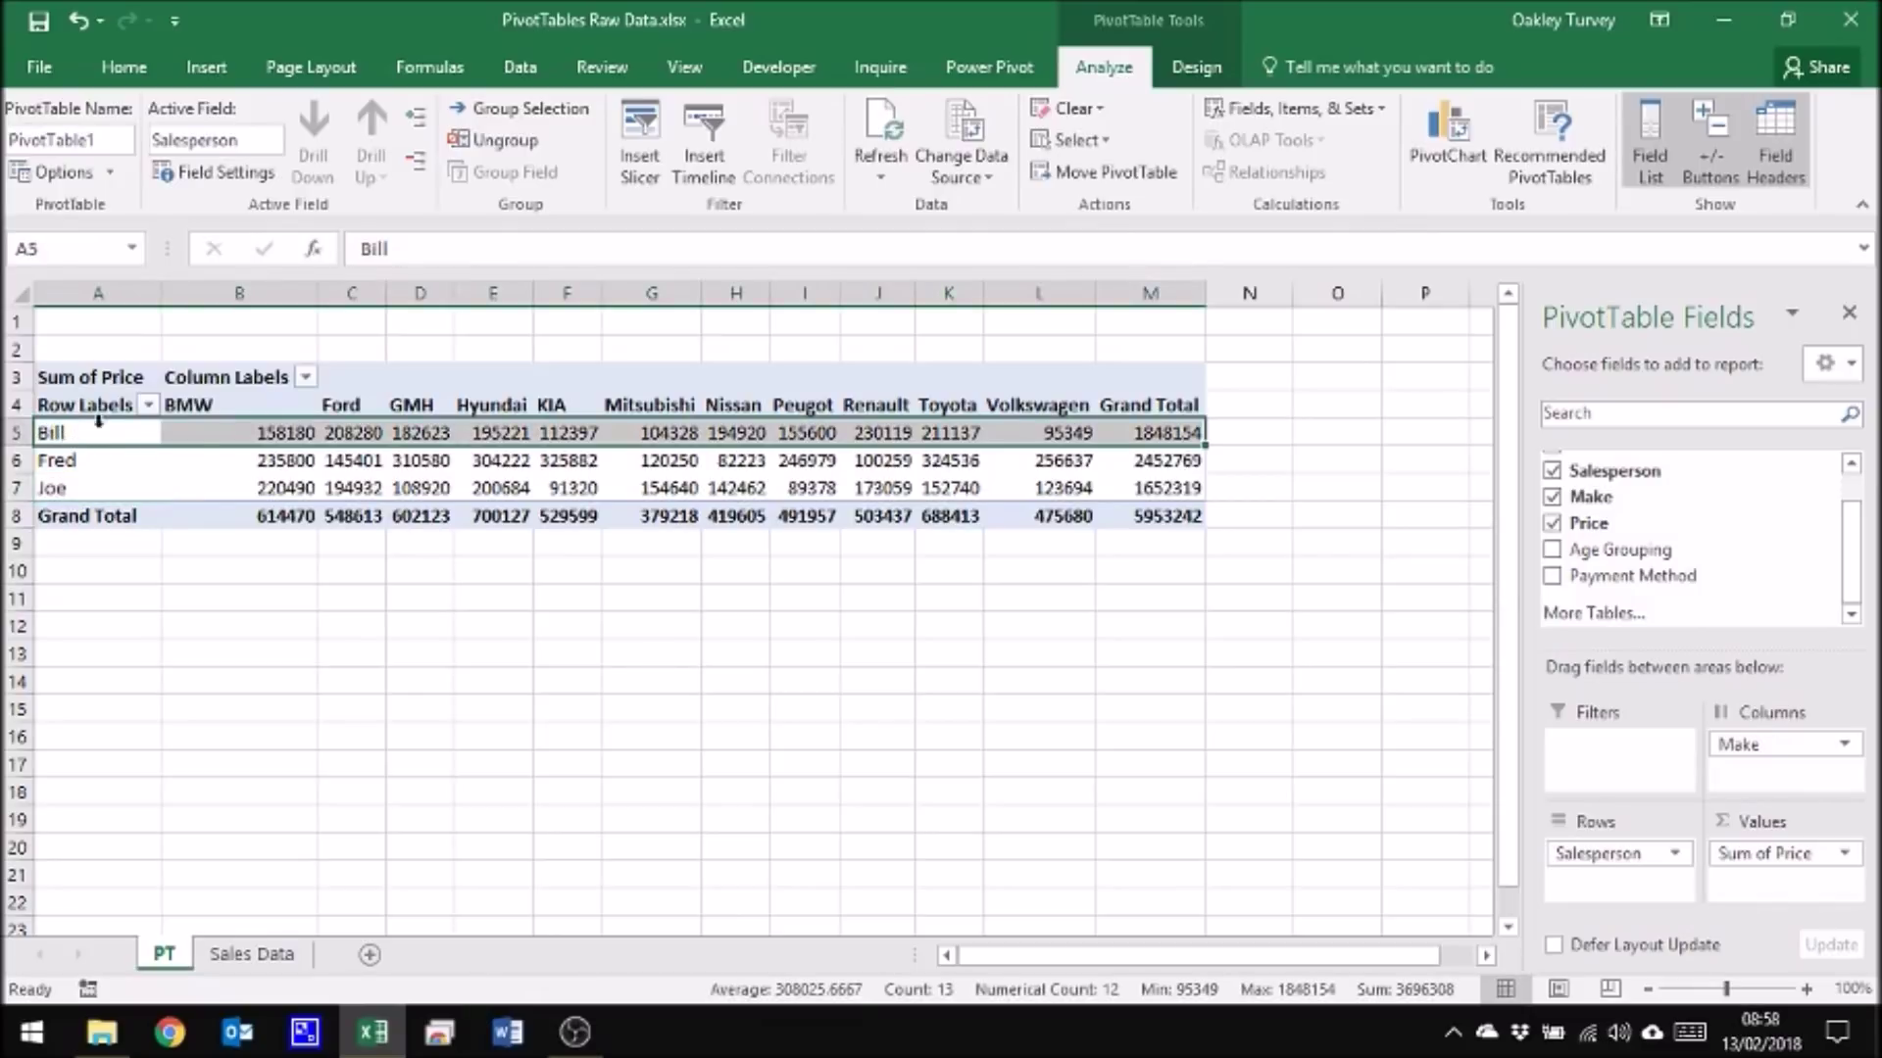
click(234, 403)
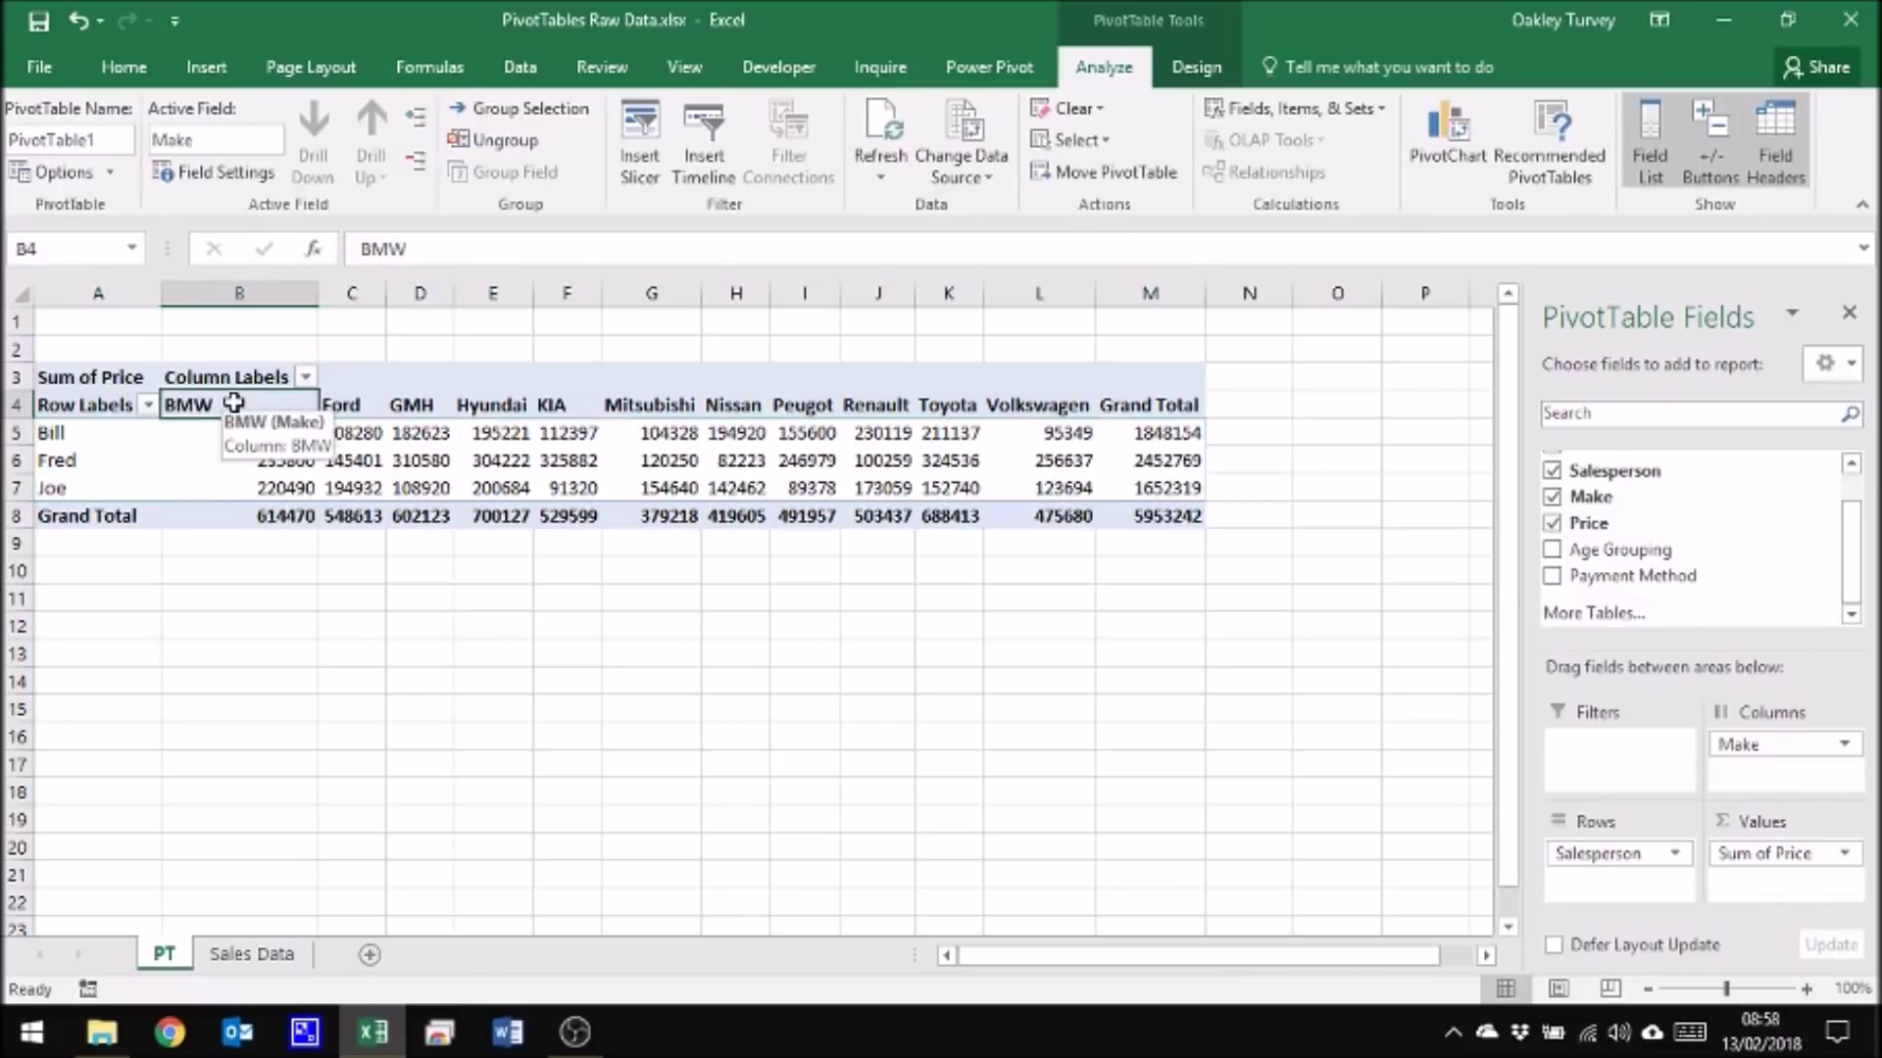
click(270, 432)
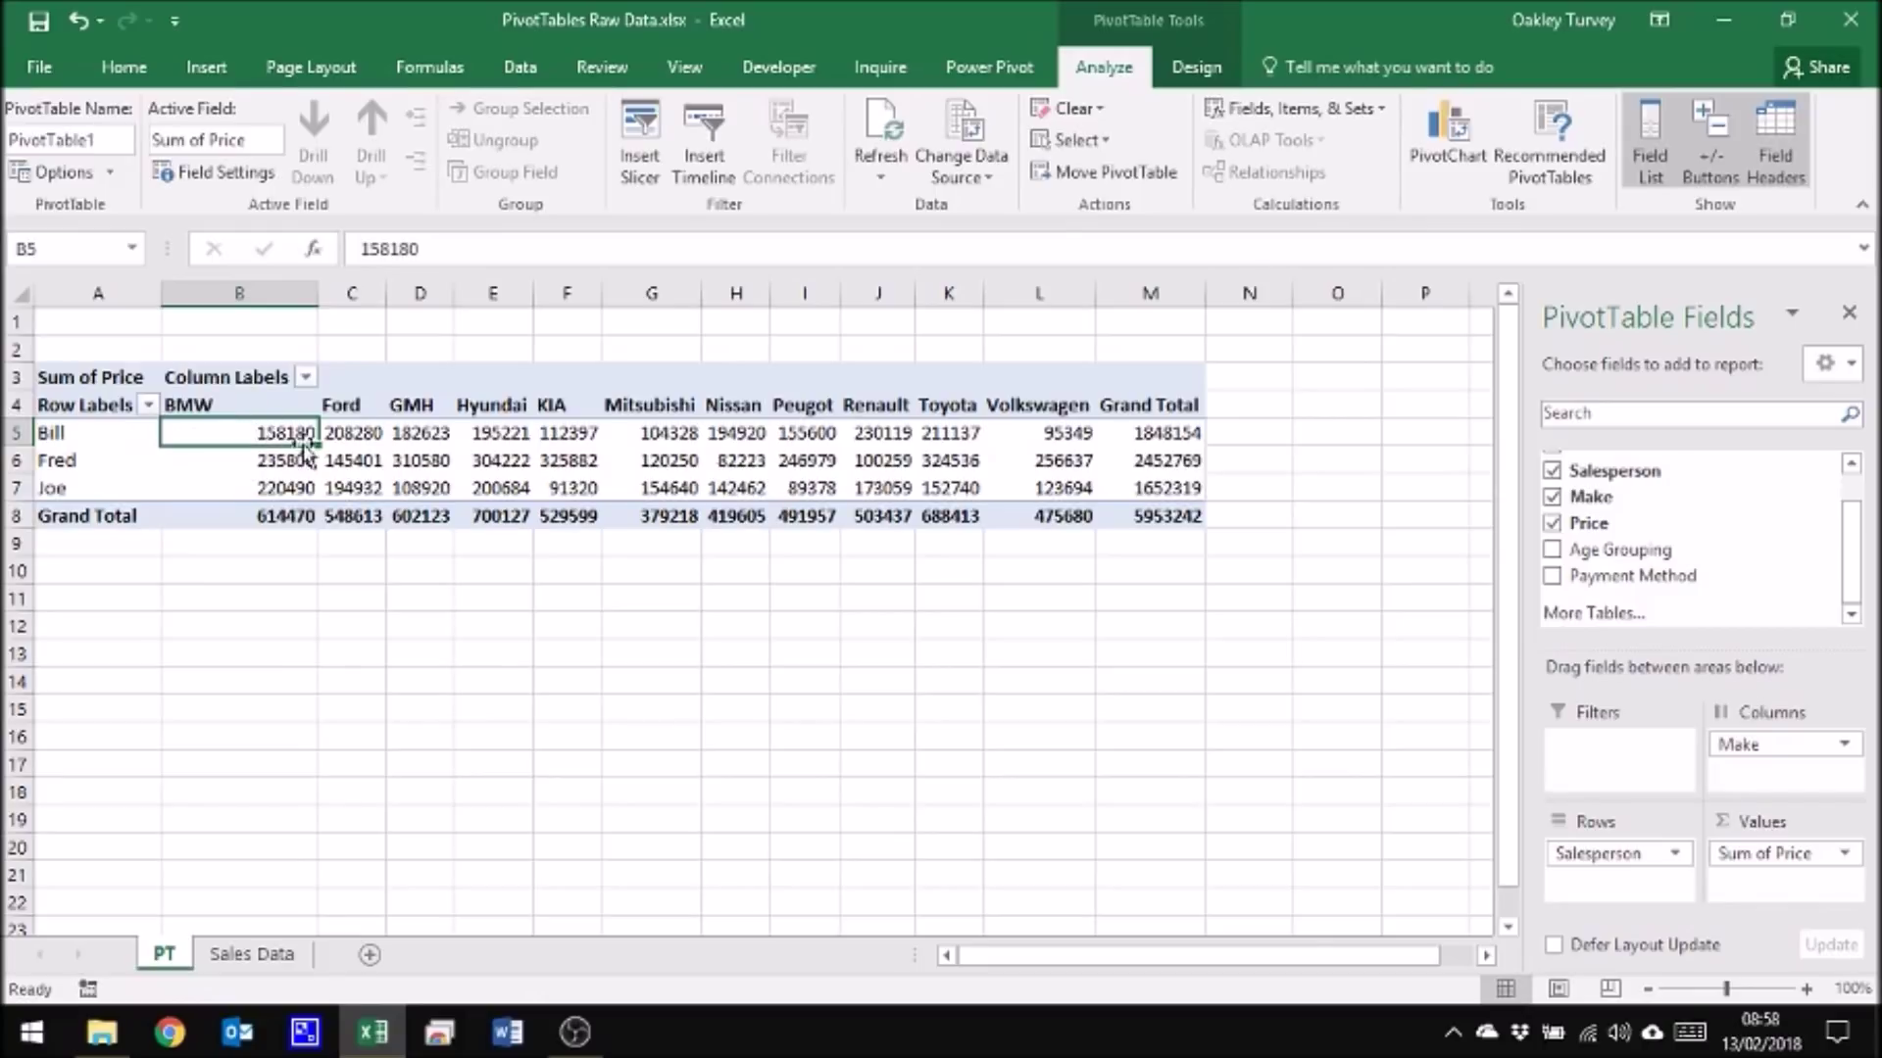
Step: Change the Price value field from Sum to Count in Value Field Settings
mouse_move(285, 433)
click(1844, 853)
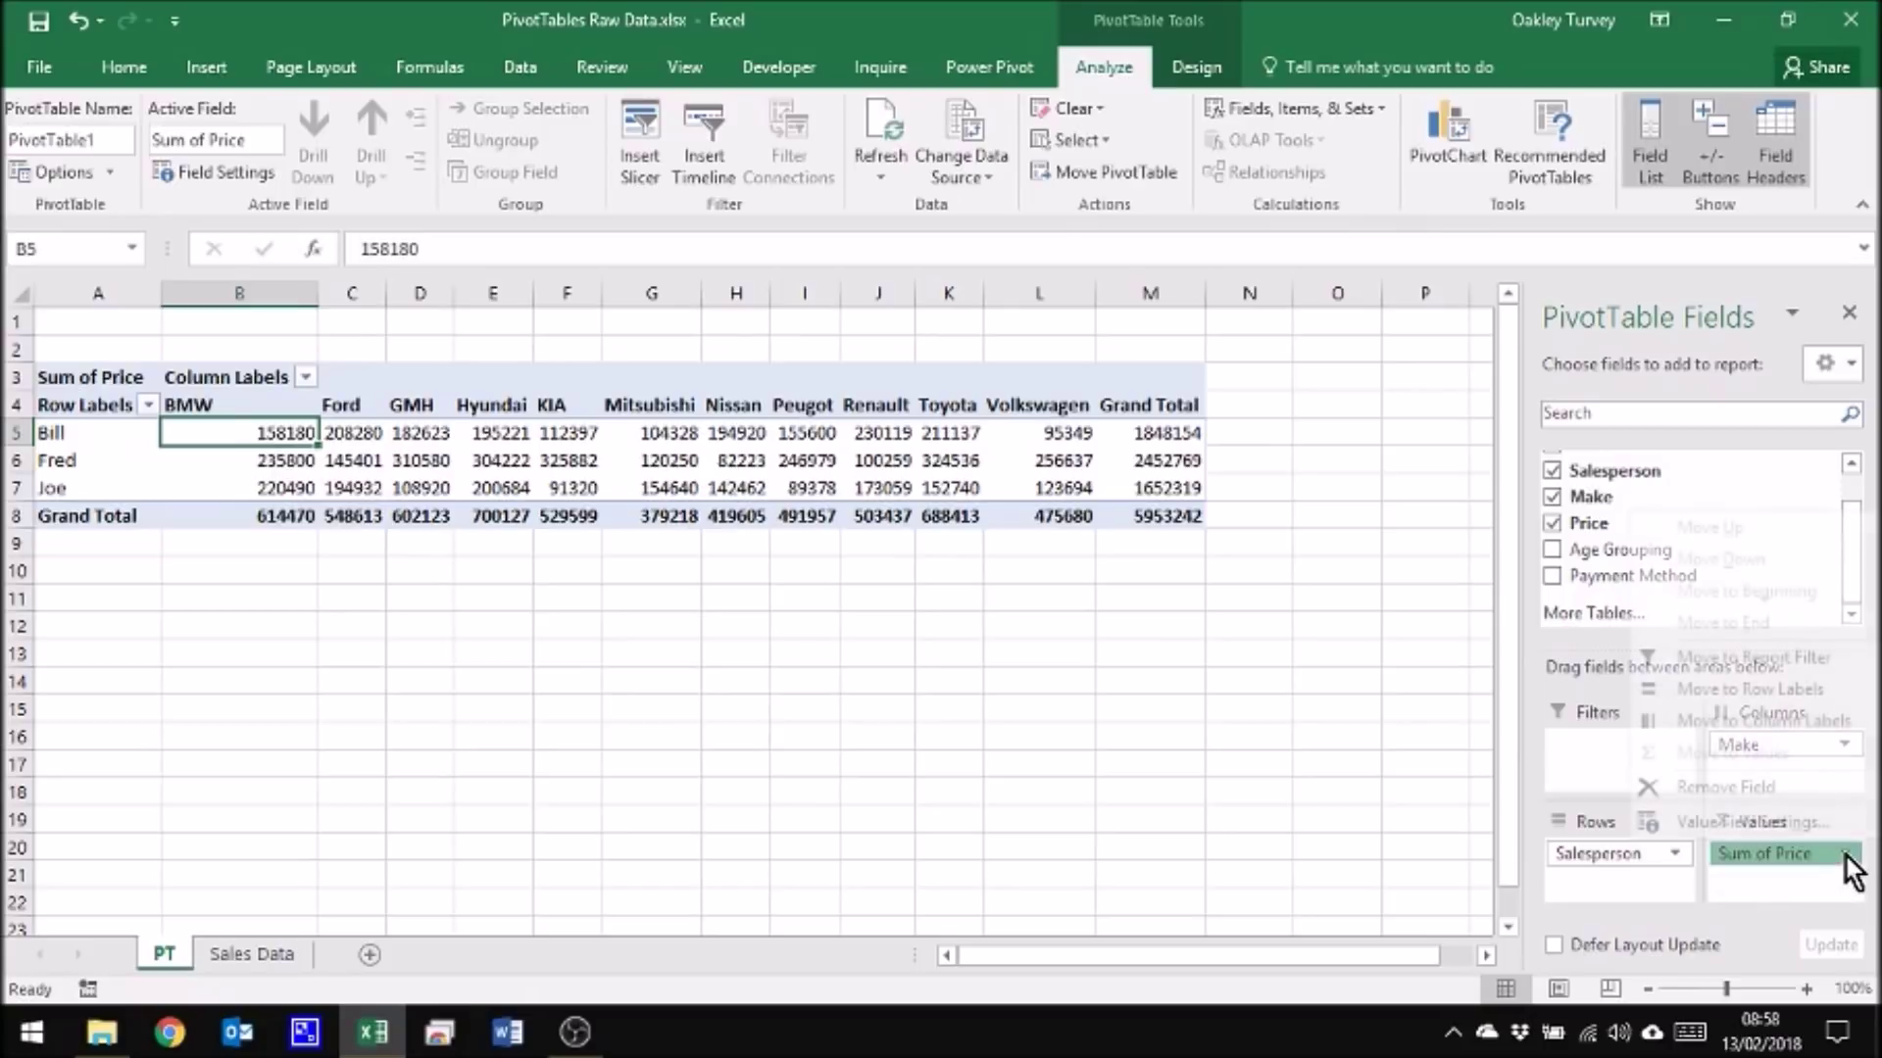
click(1742, 821)
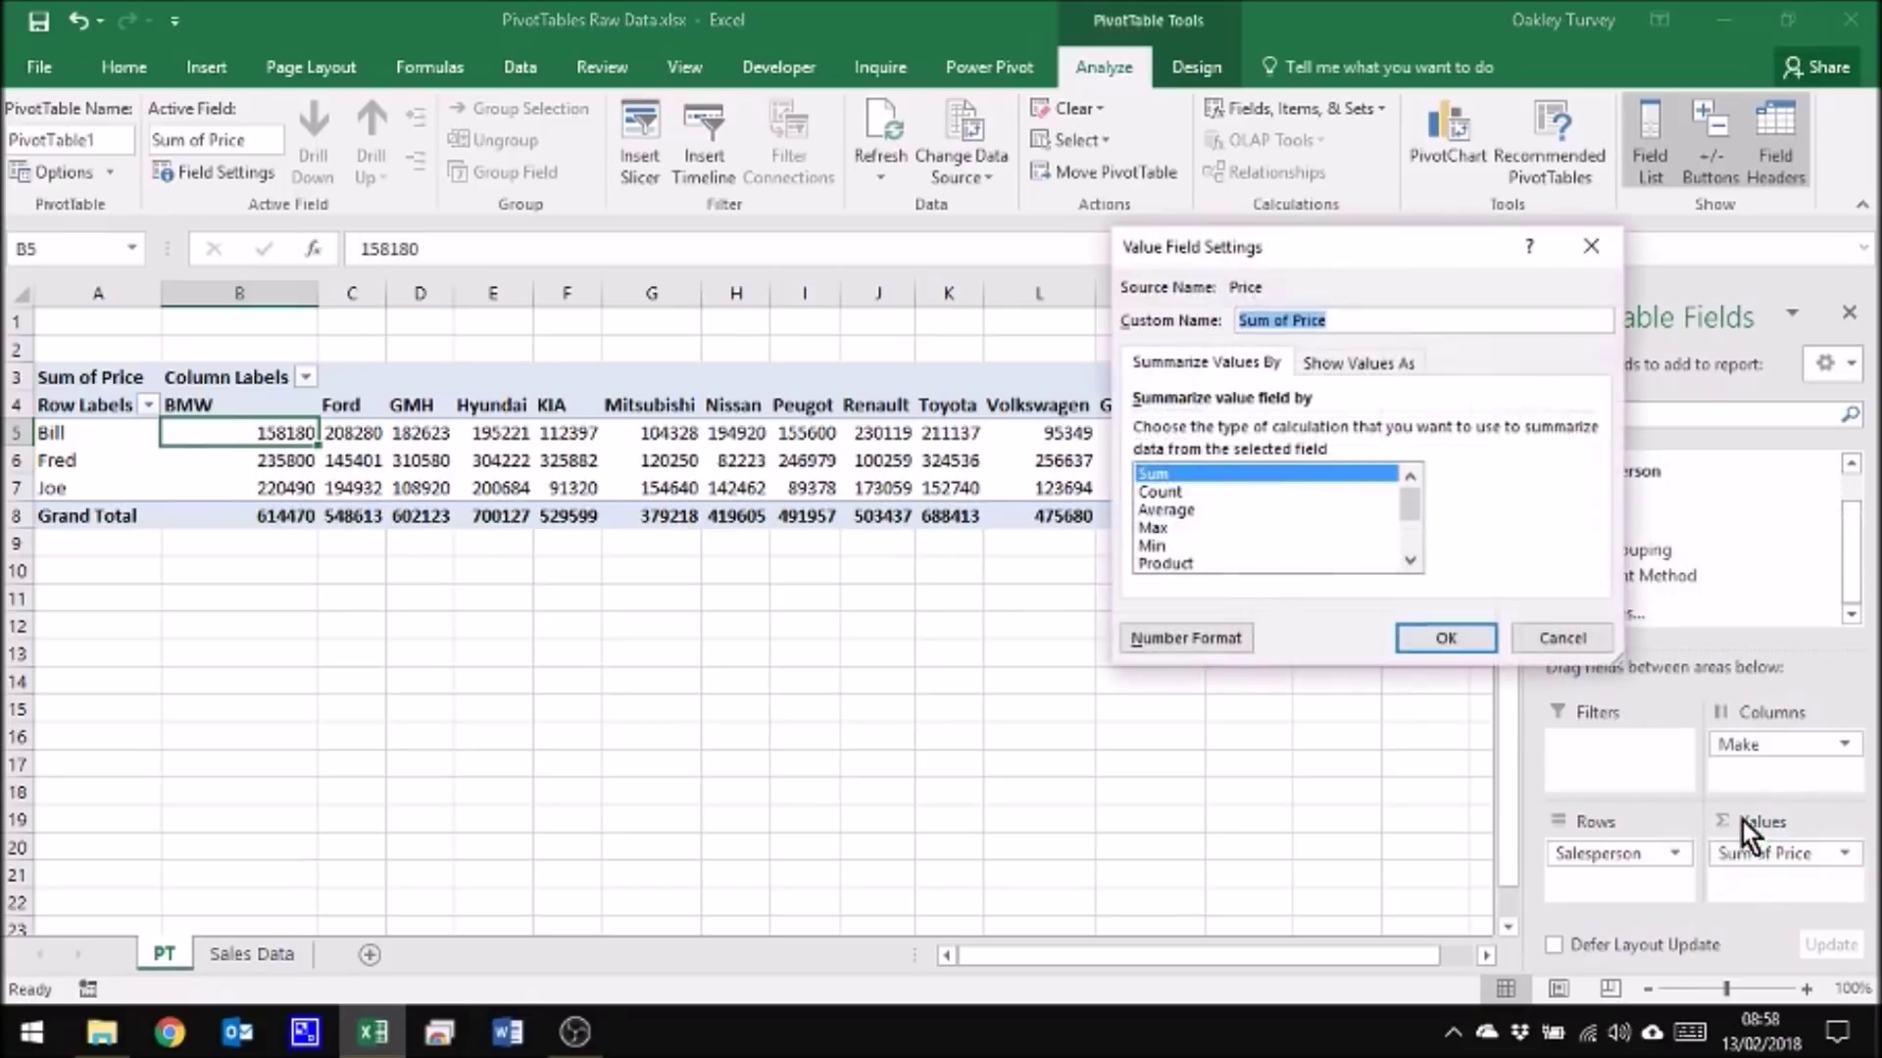
click(1161, 491)
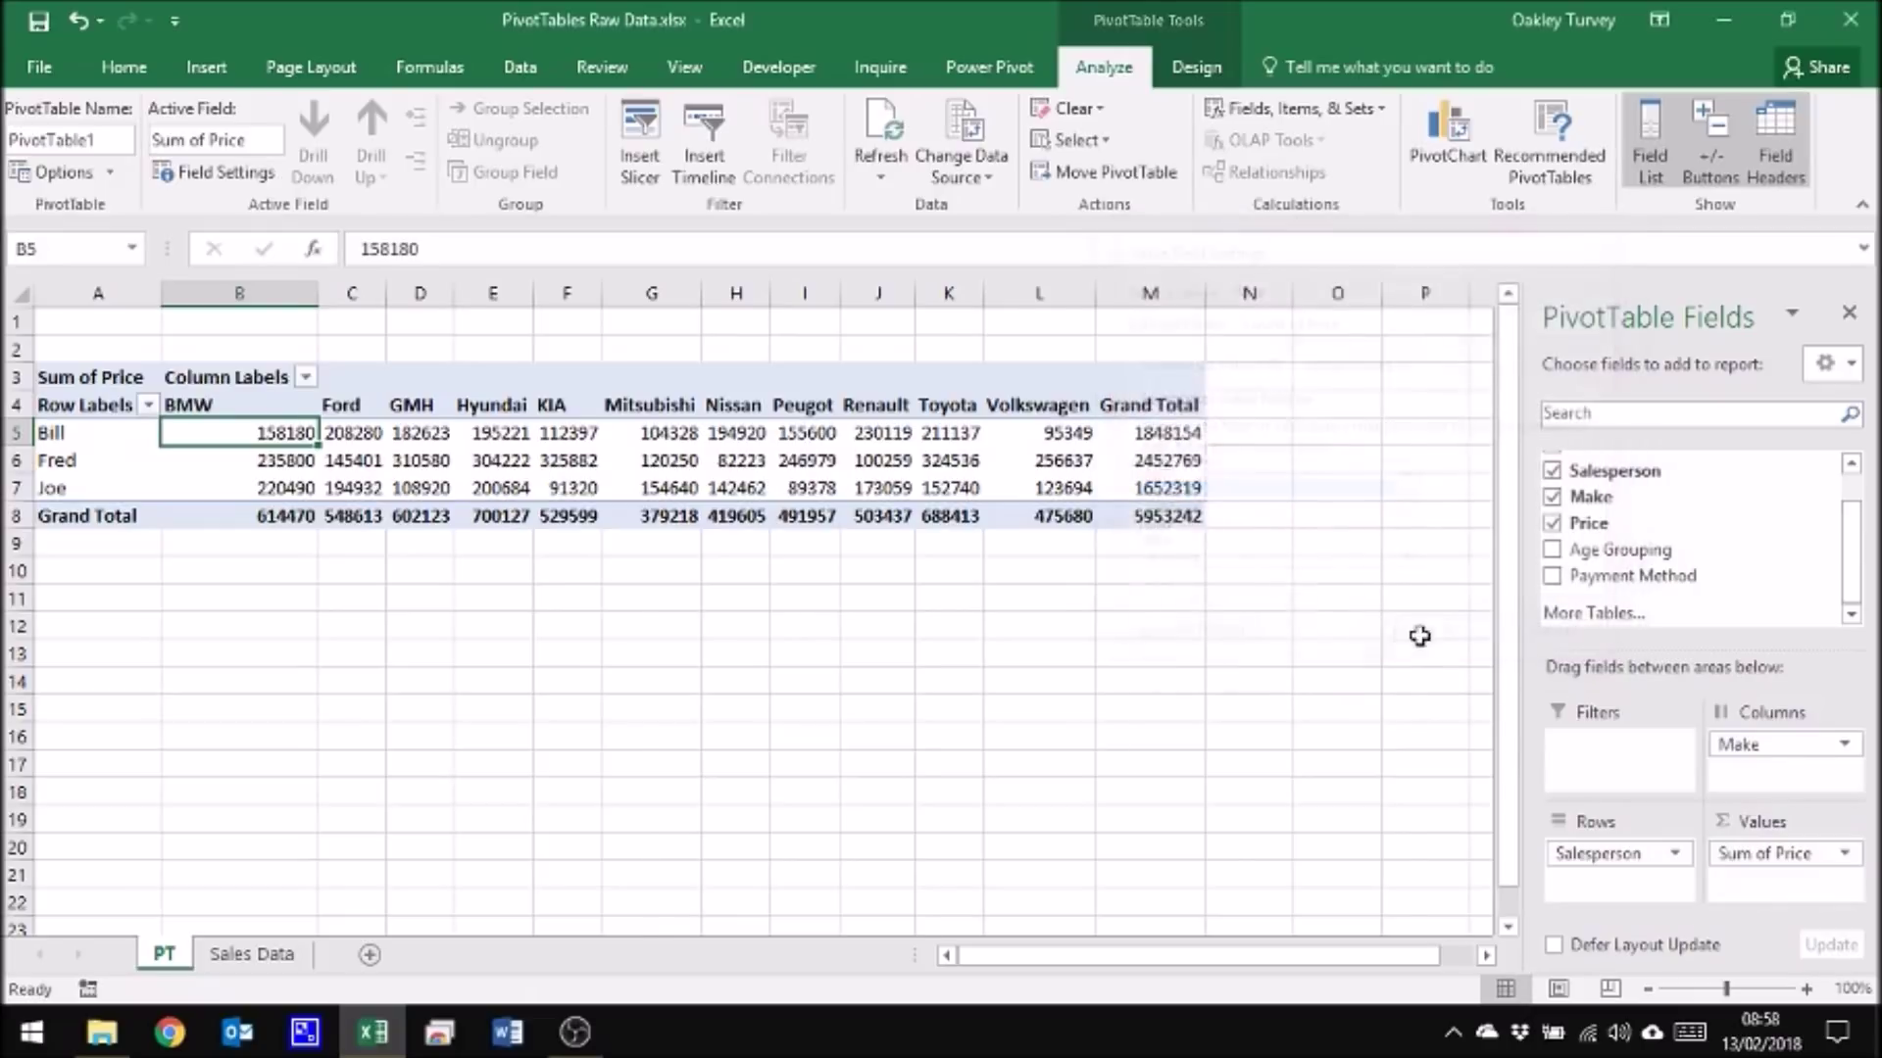
click(1441, 638)
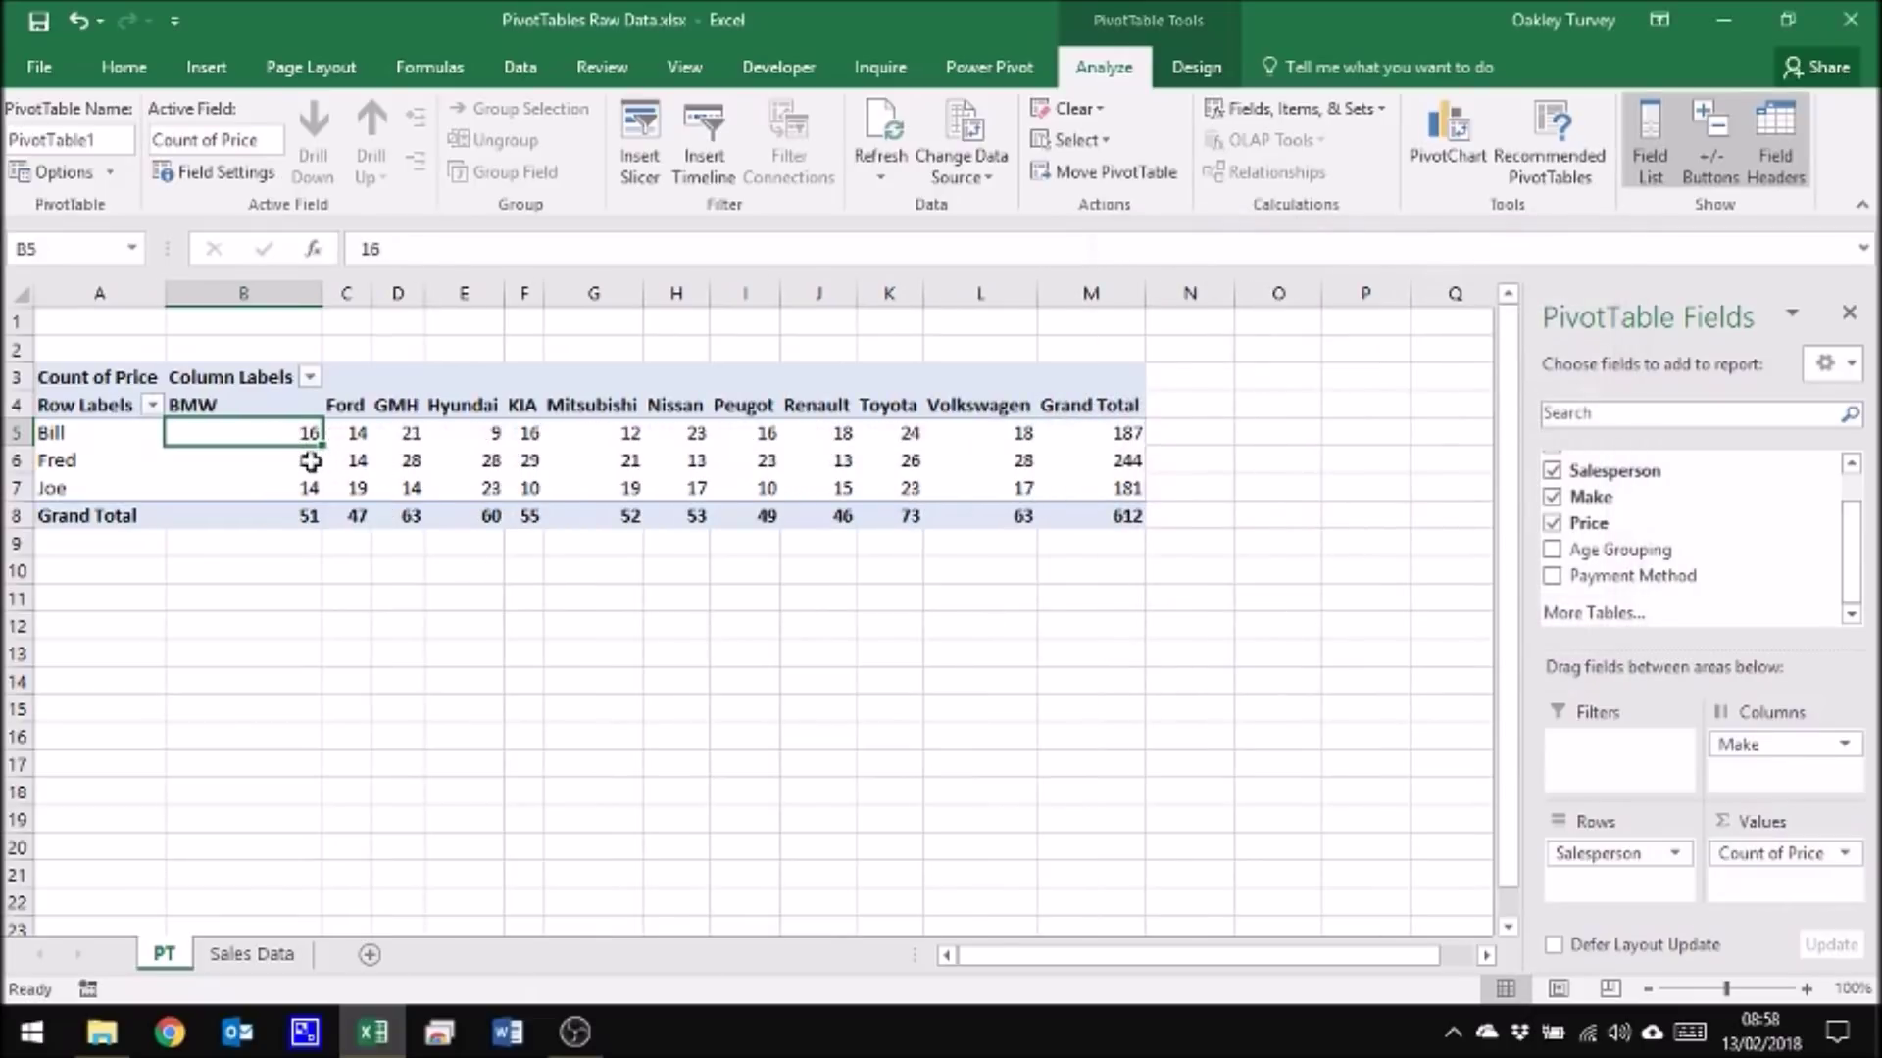
click(529, 686)
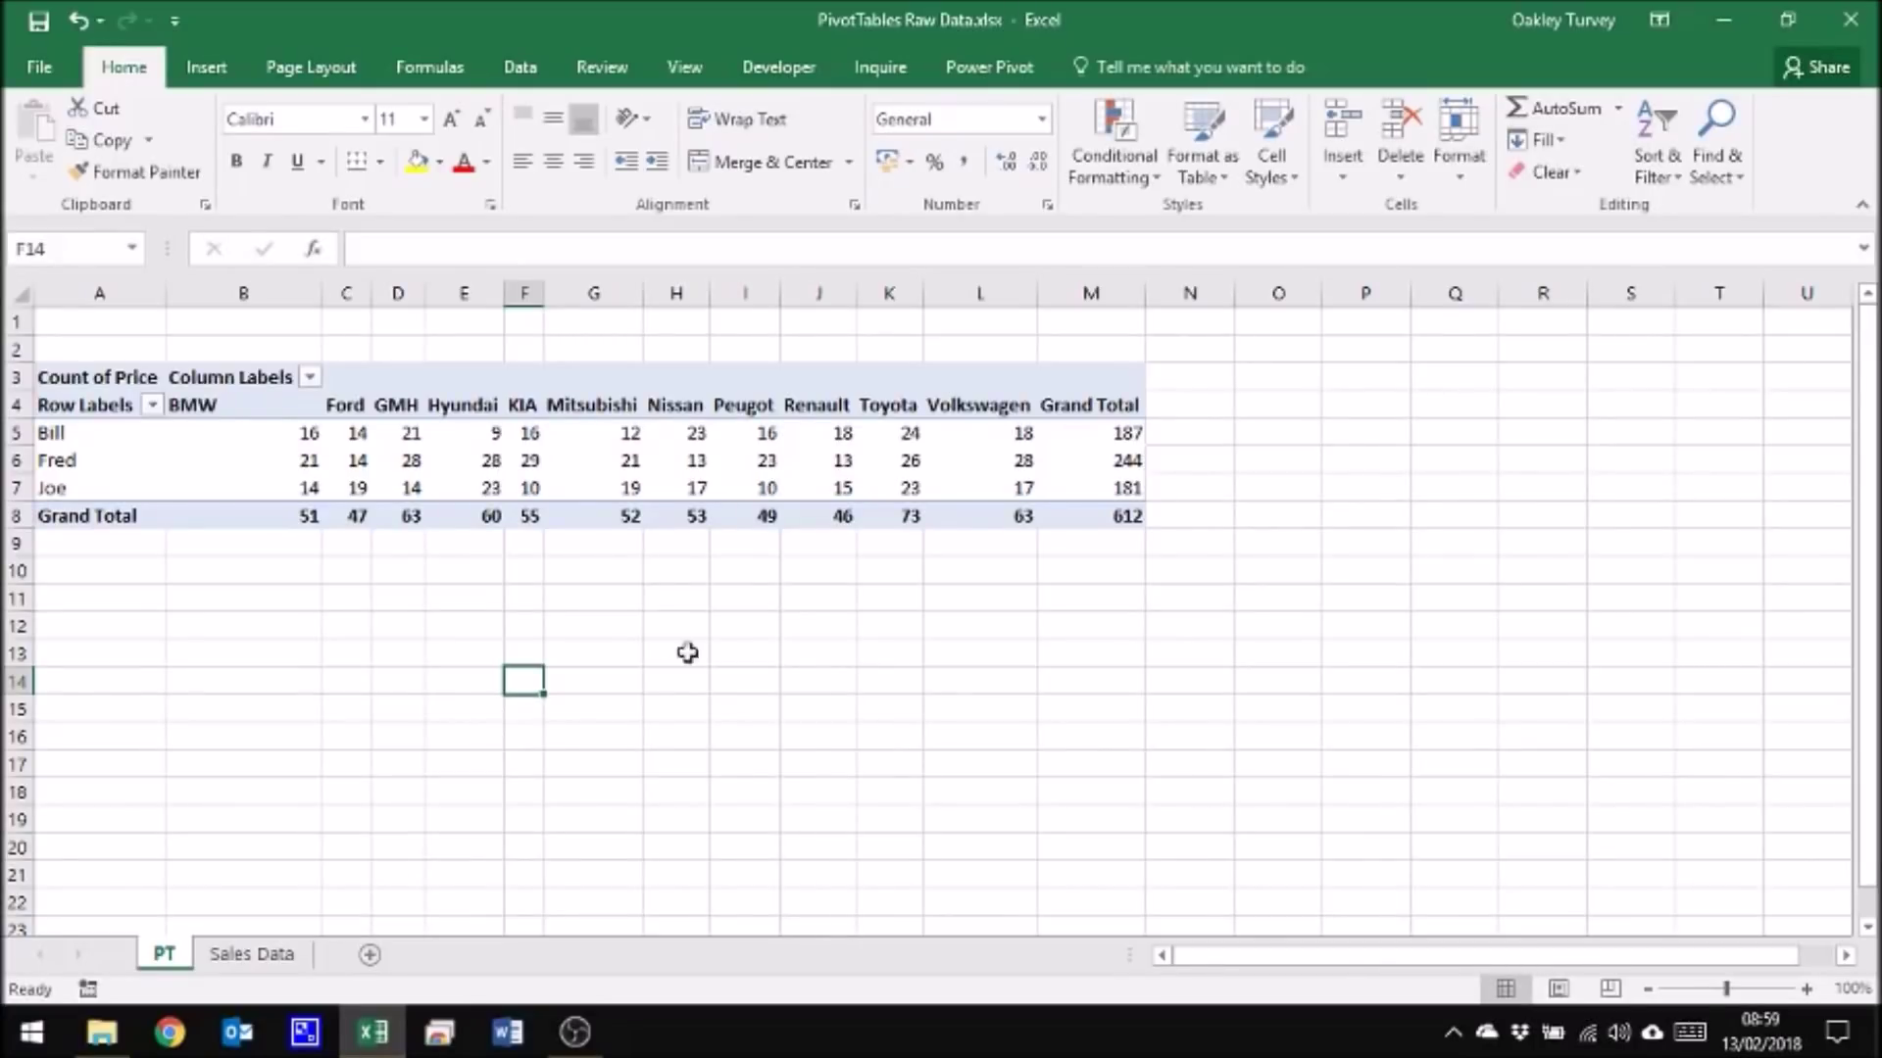
Step: Reselect the PivotTable and browse its Analyze and Design tools, ending on Analyze
mouse_move(581, 487)
click(826, 466)
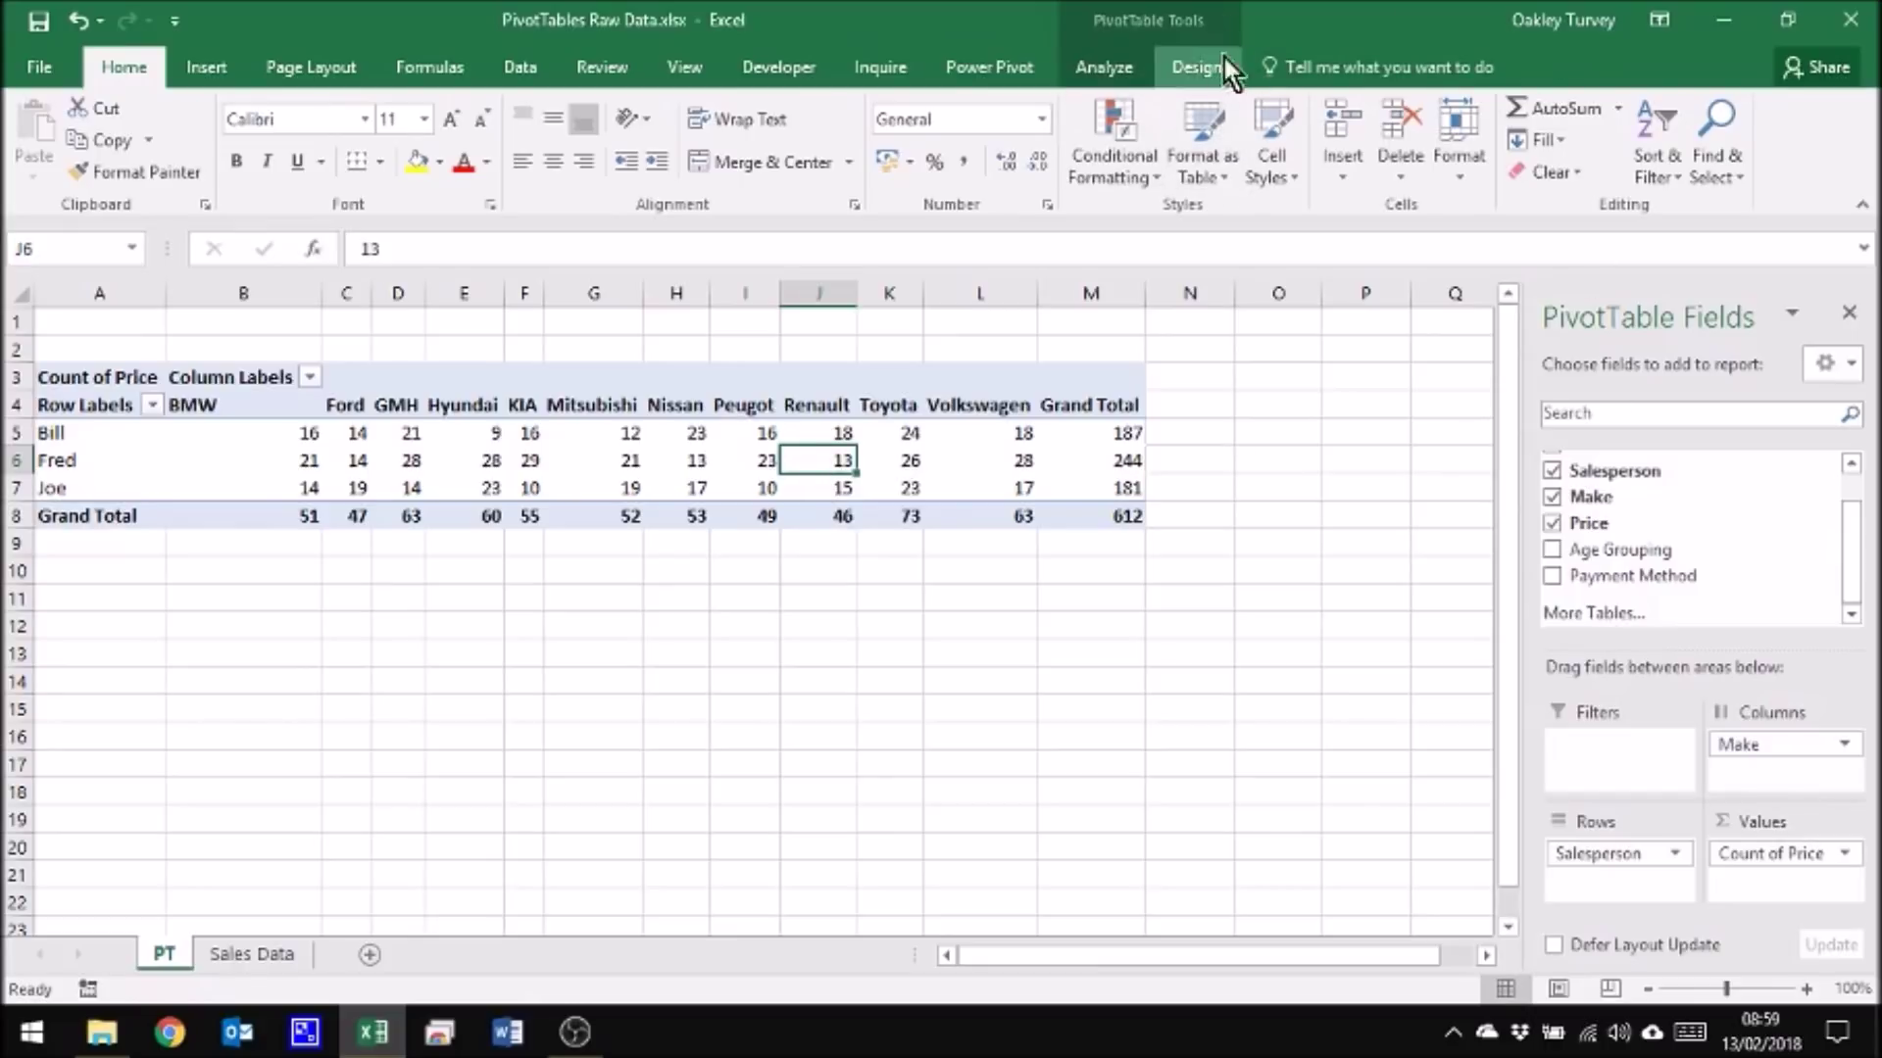
click(1113, 57)
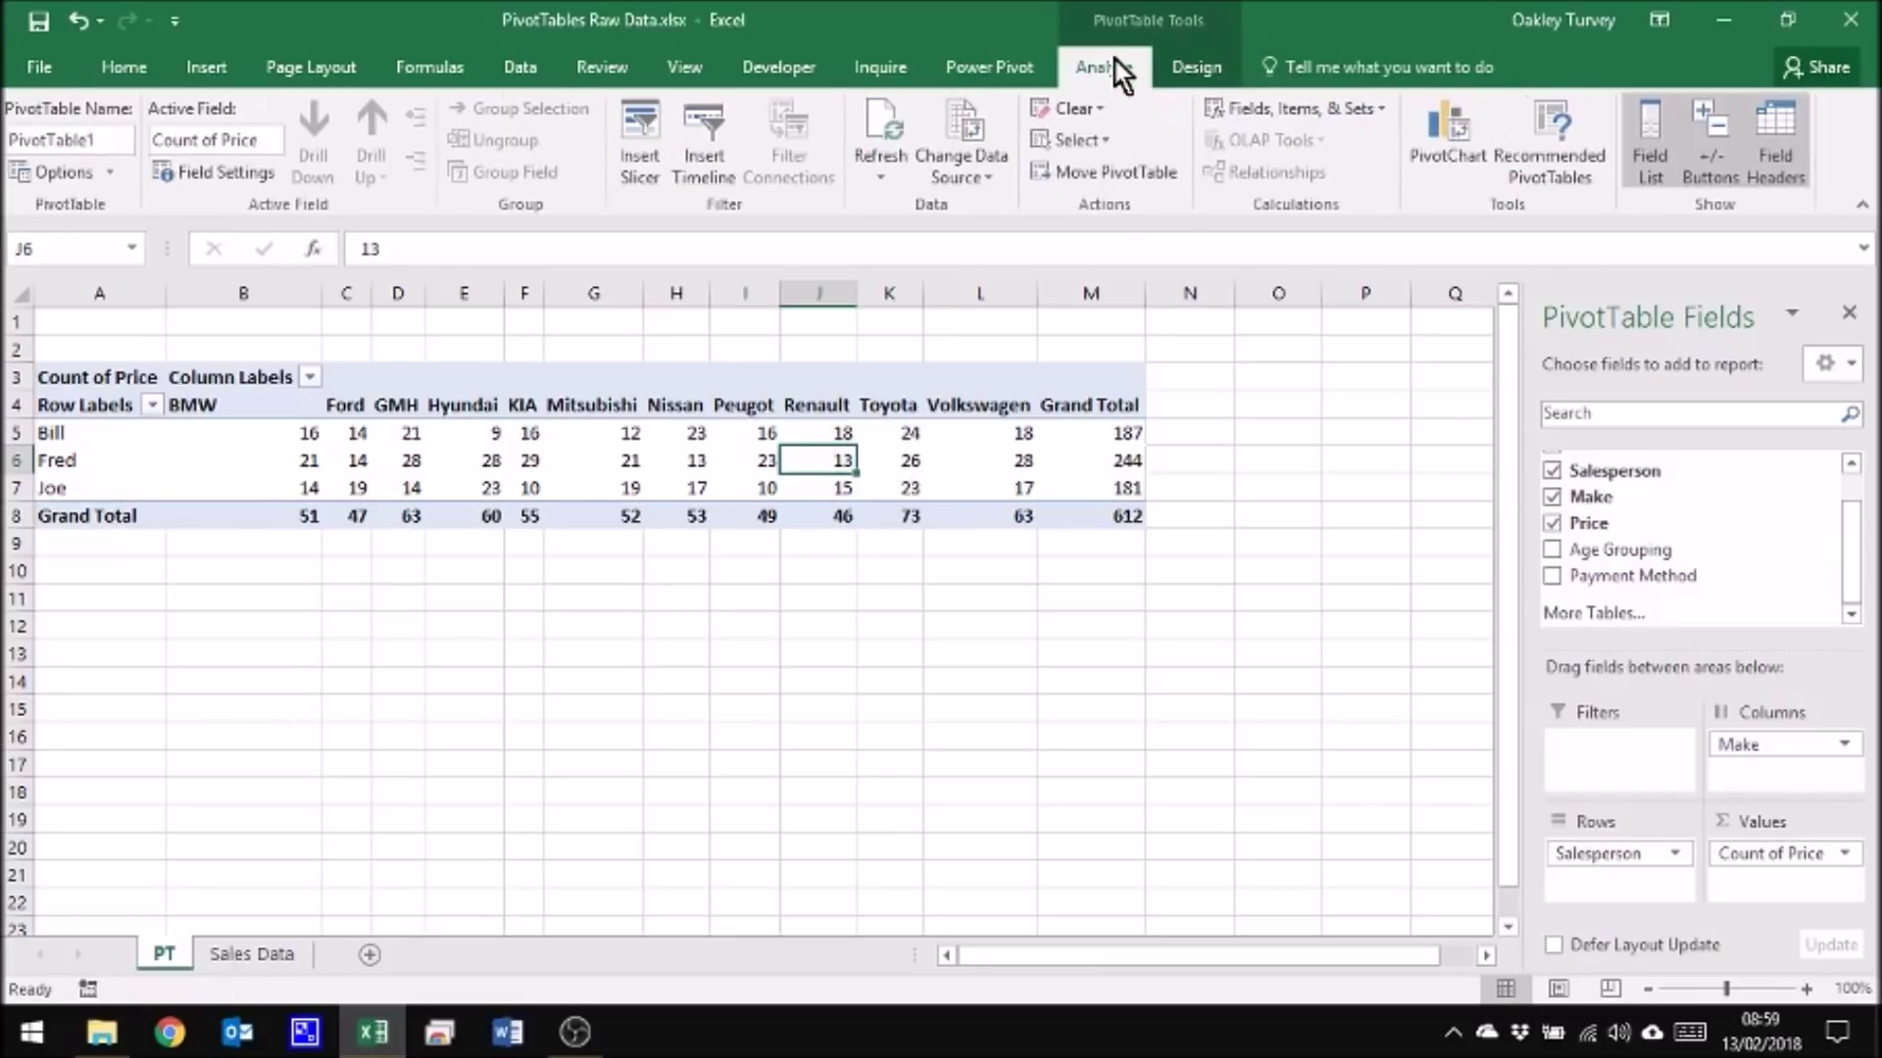
click(1207, 67)
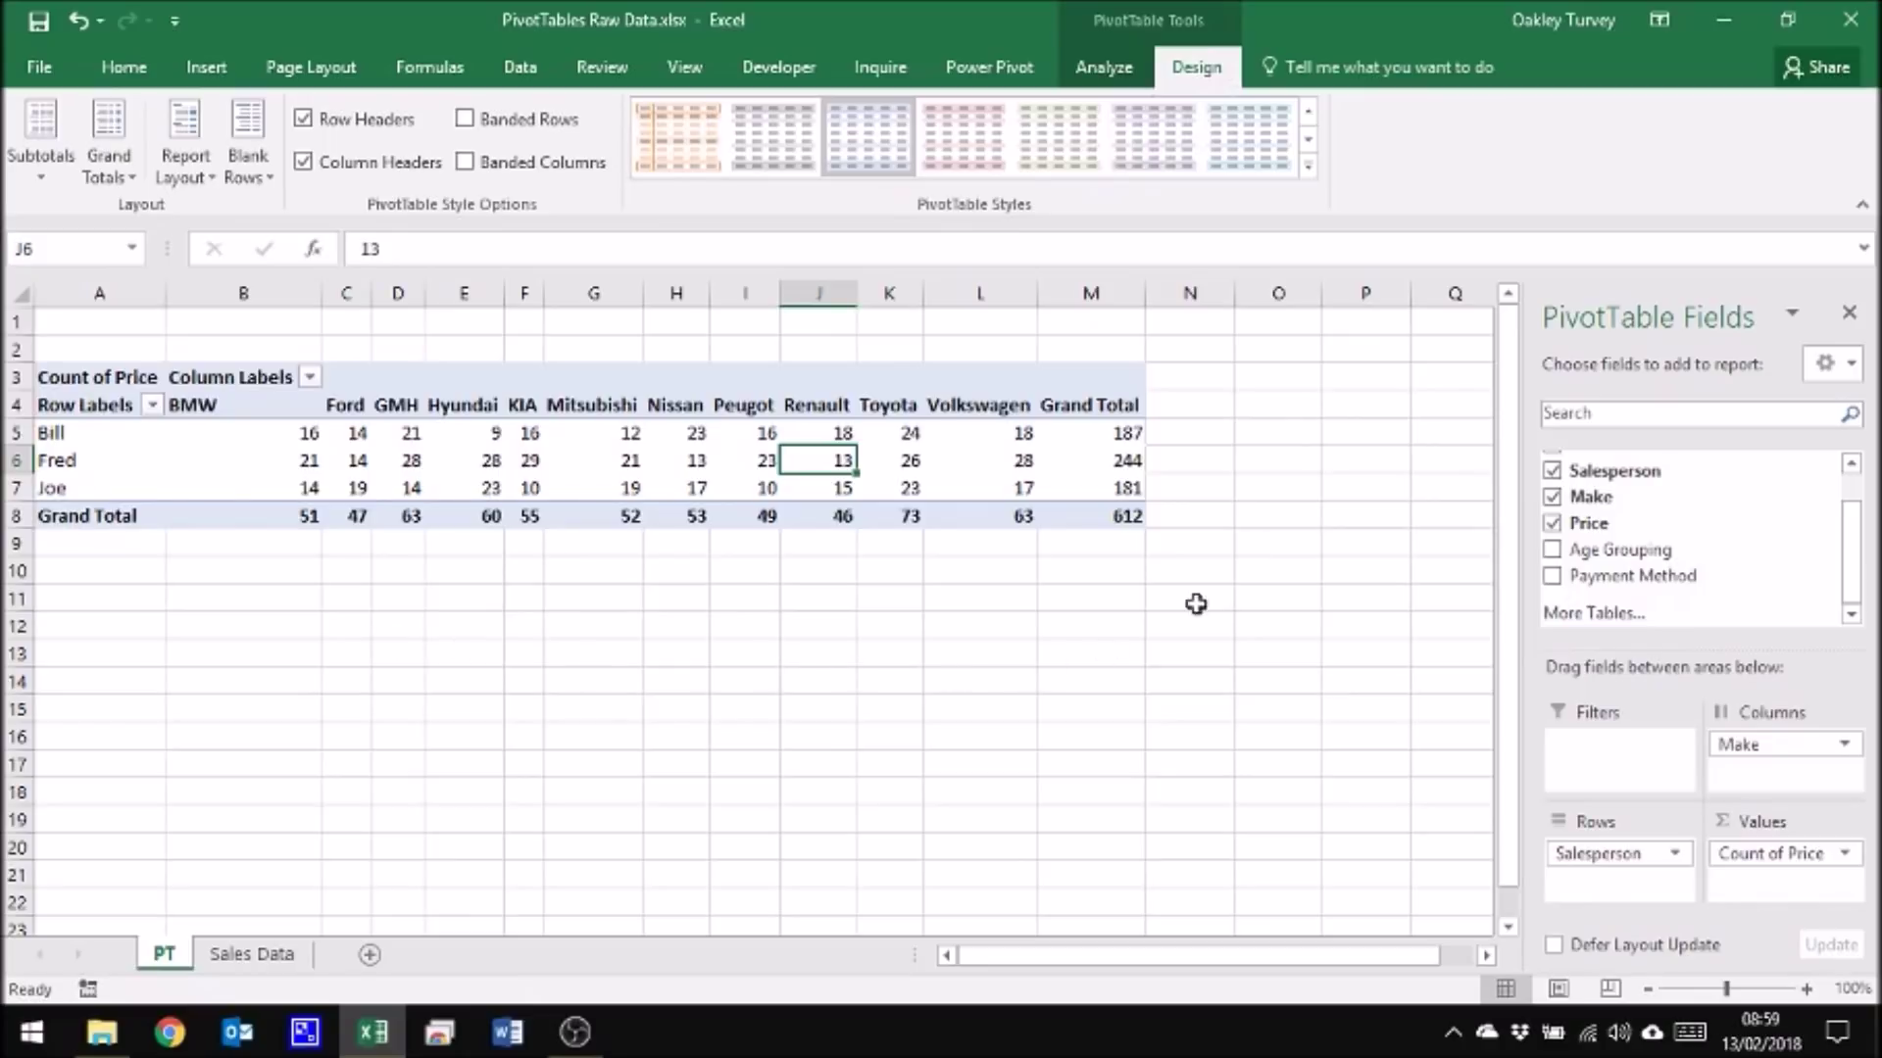
click(1104, 70)
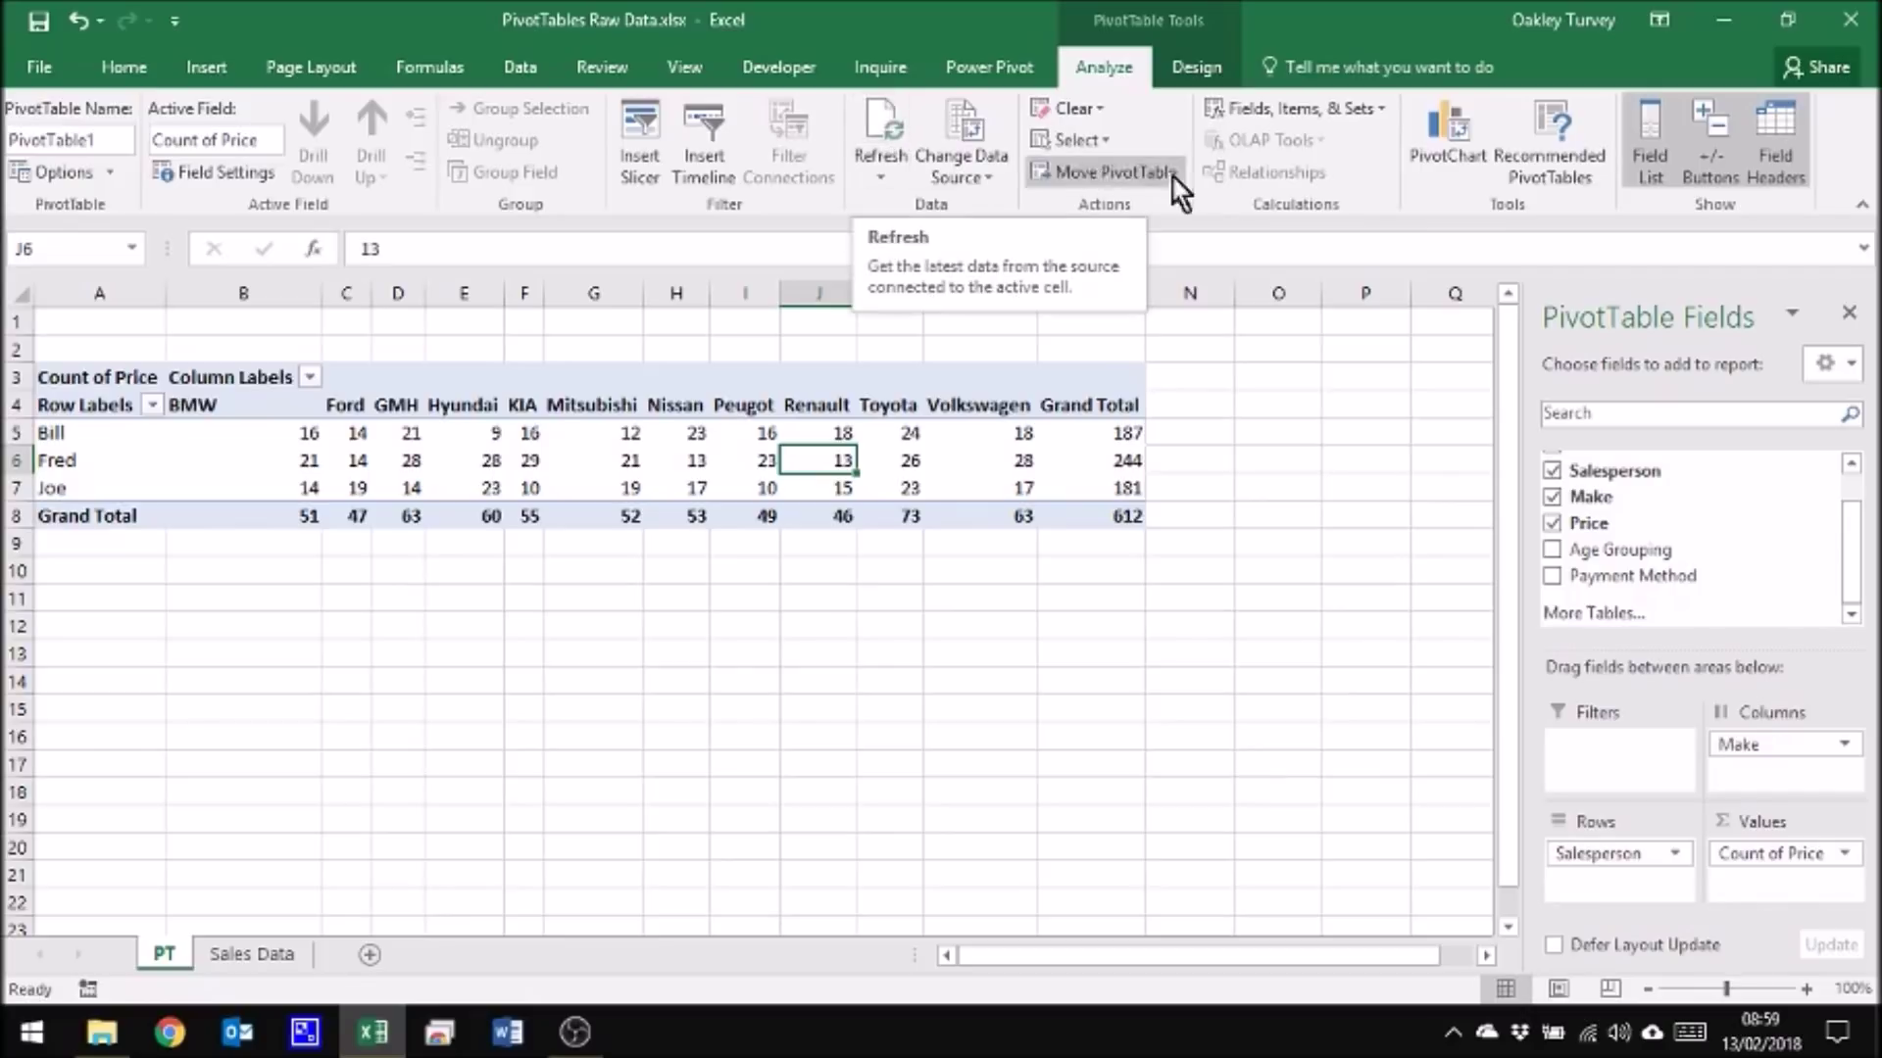
Step: Insert a 3-D Column PivotChart from the Count of Price PivotTable
click(1452, 131)
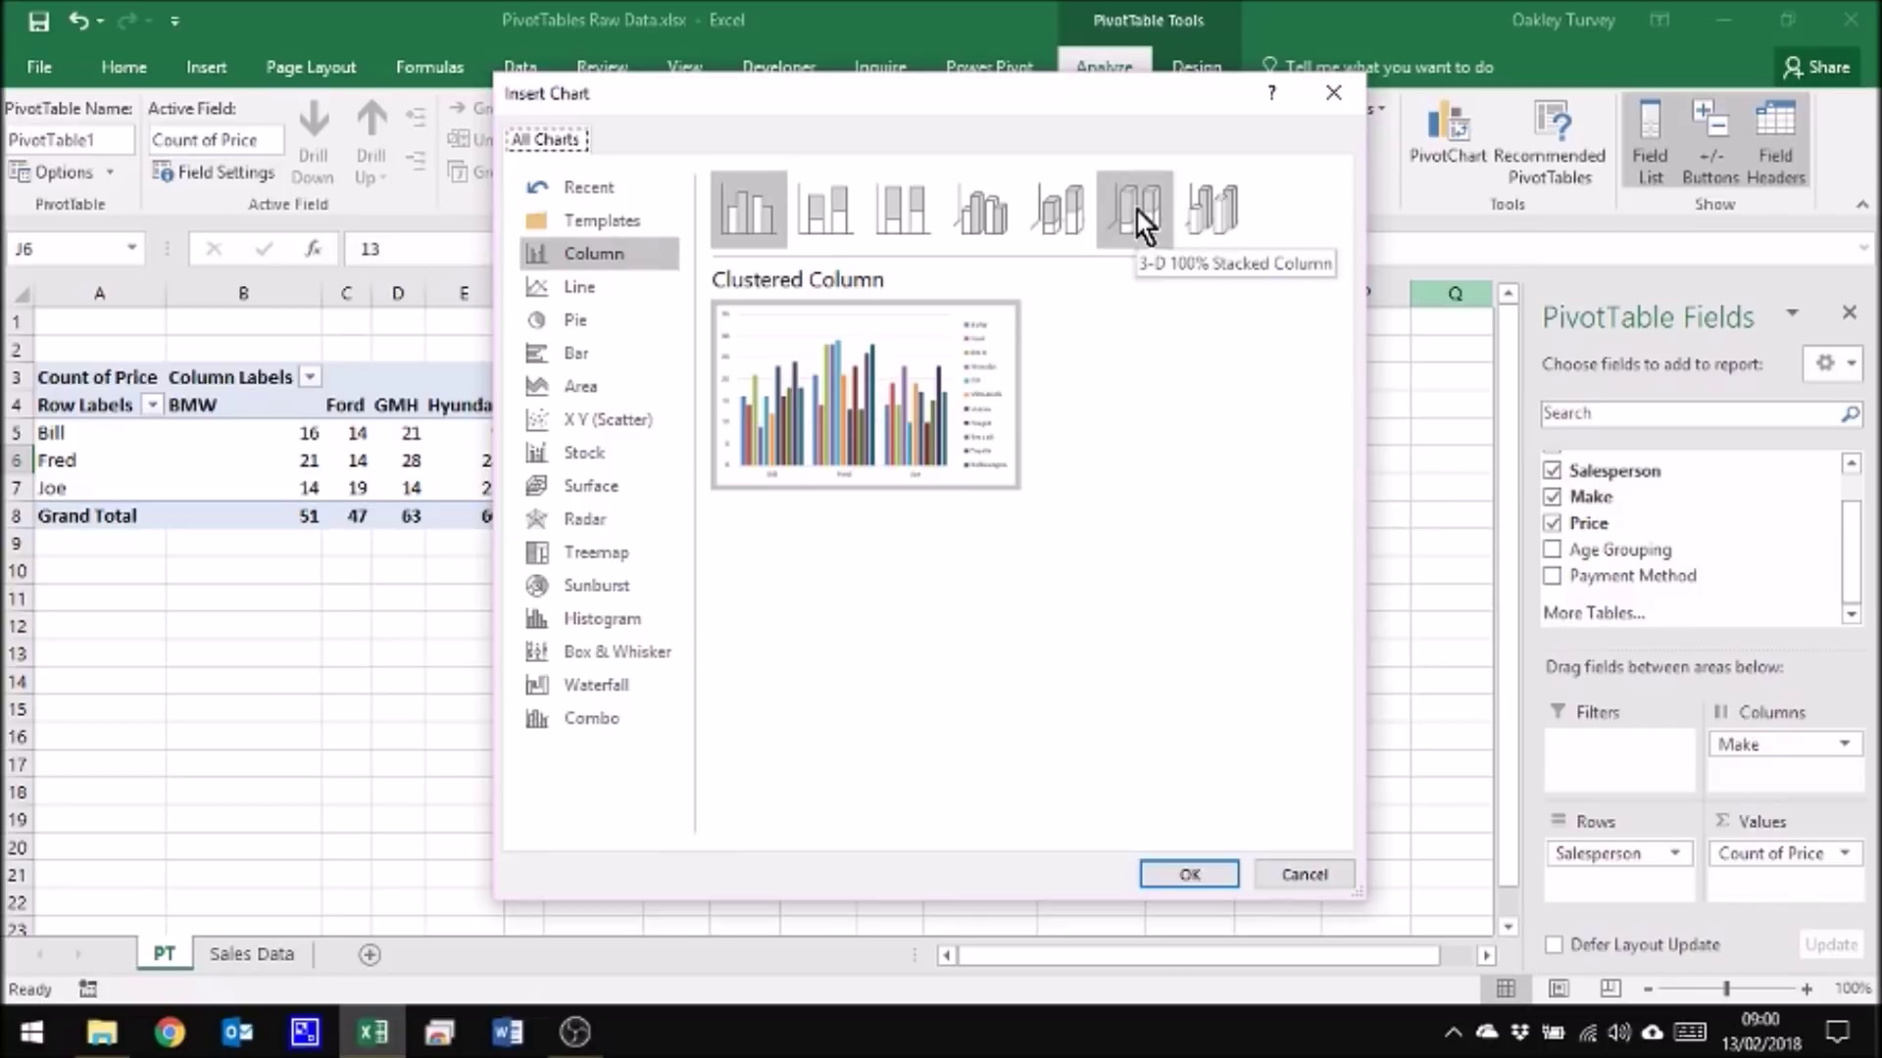
click(1205, 227)
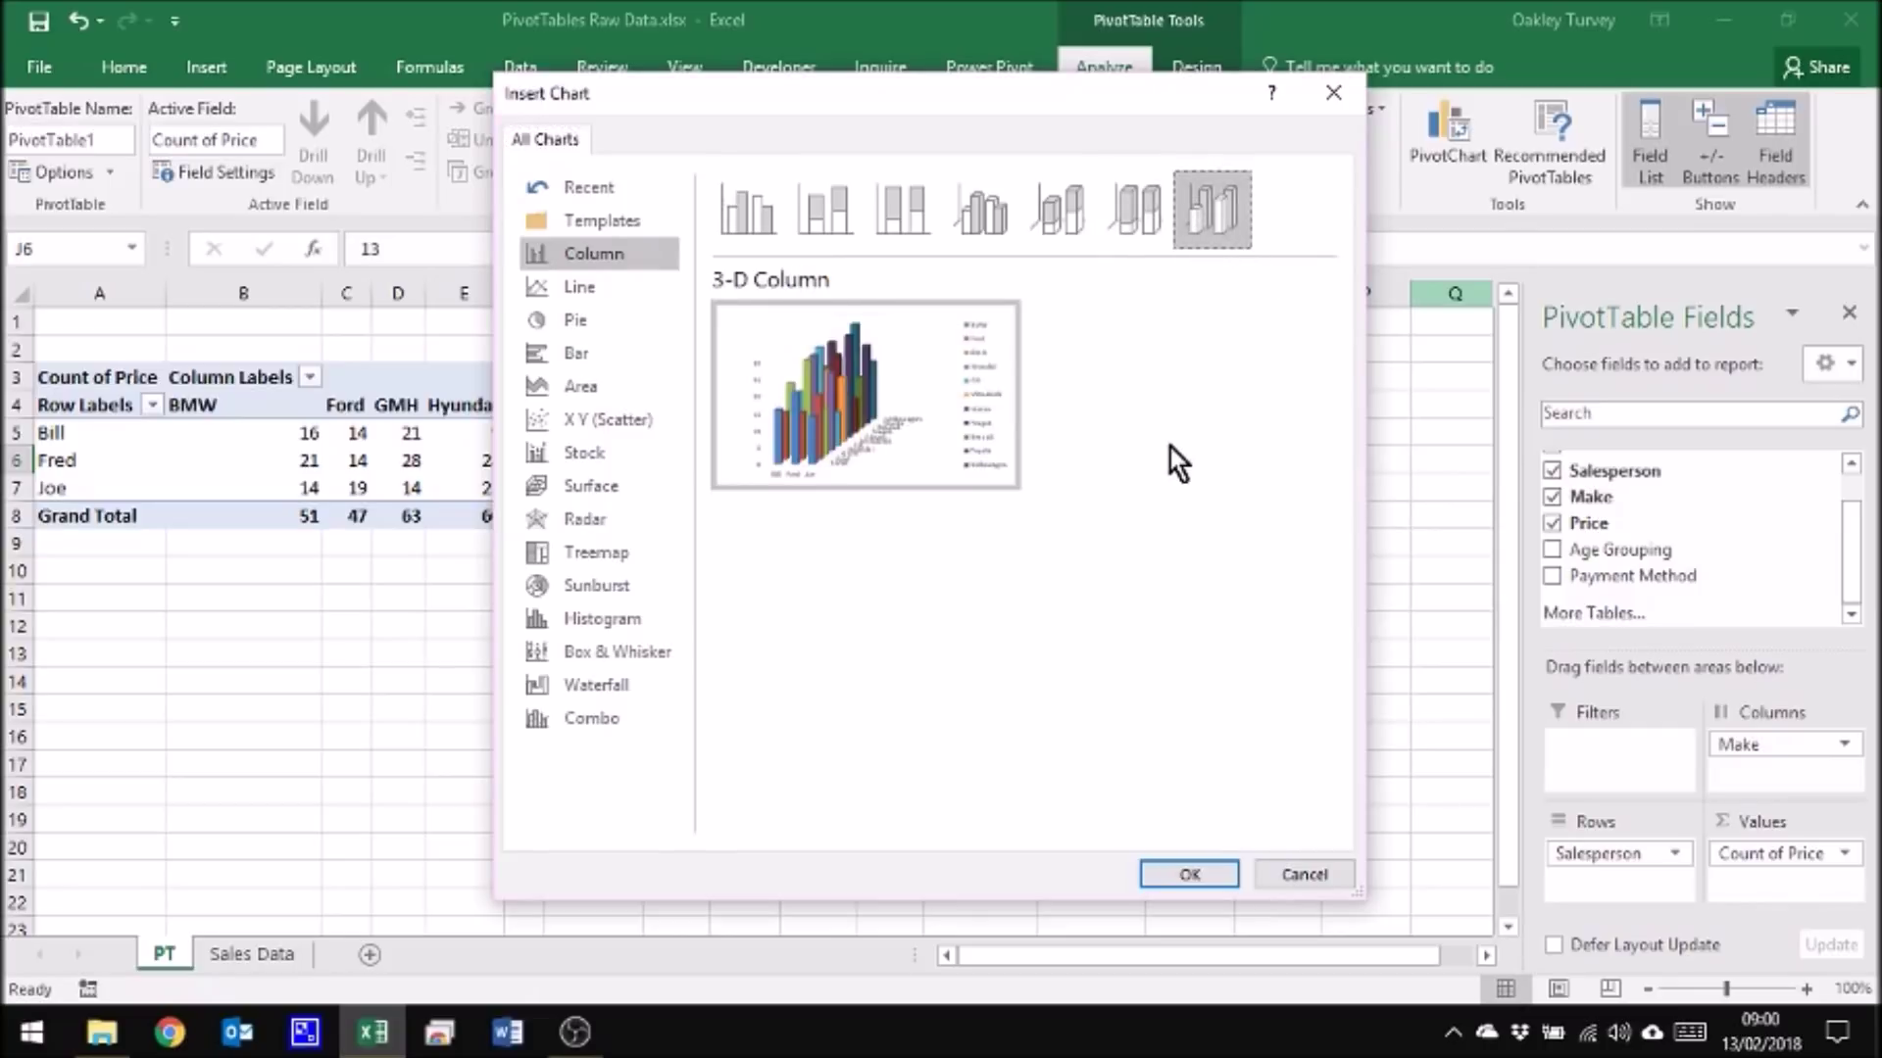
click(1188, 875)
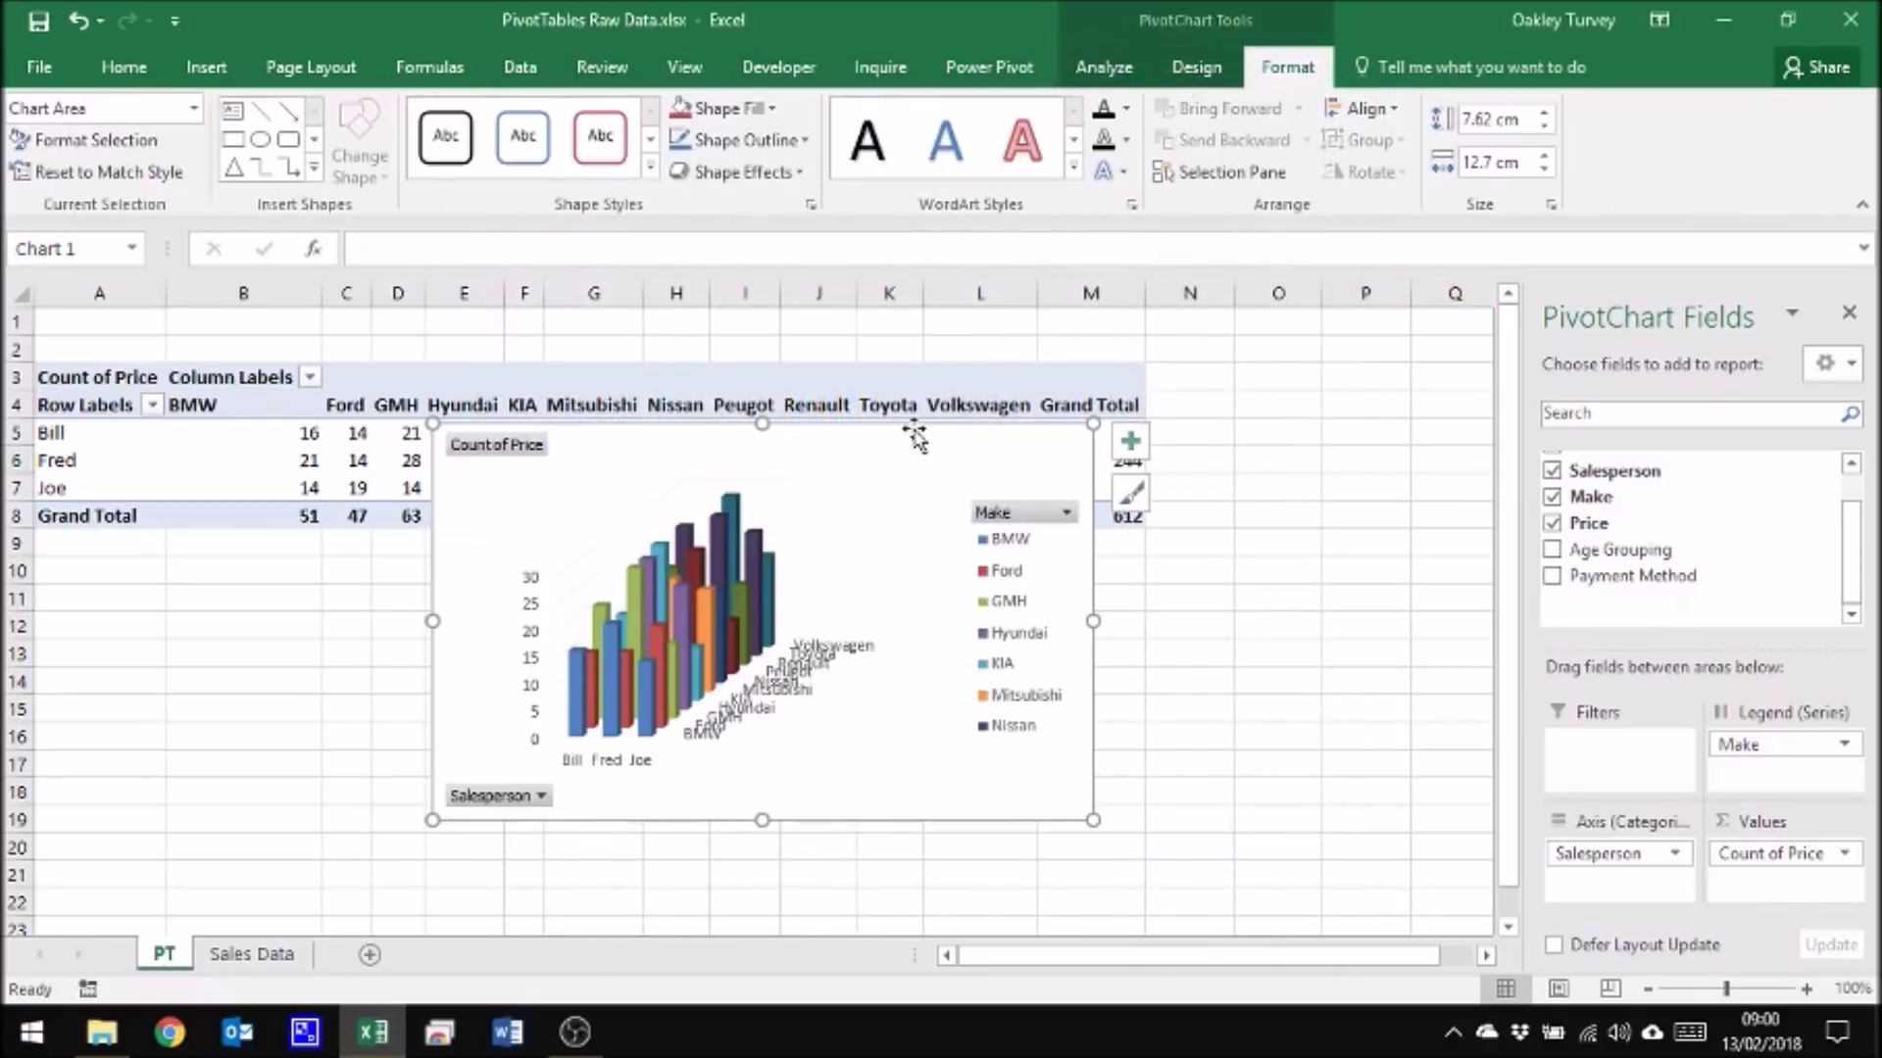
Step: Resize the chart to 20.2 × 6.32 cm, plot makes on the axis, and move it right of the table
drag(914, 435, 721, 500)
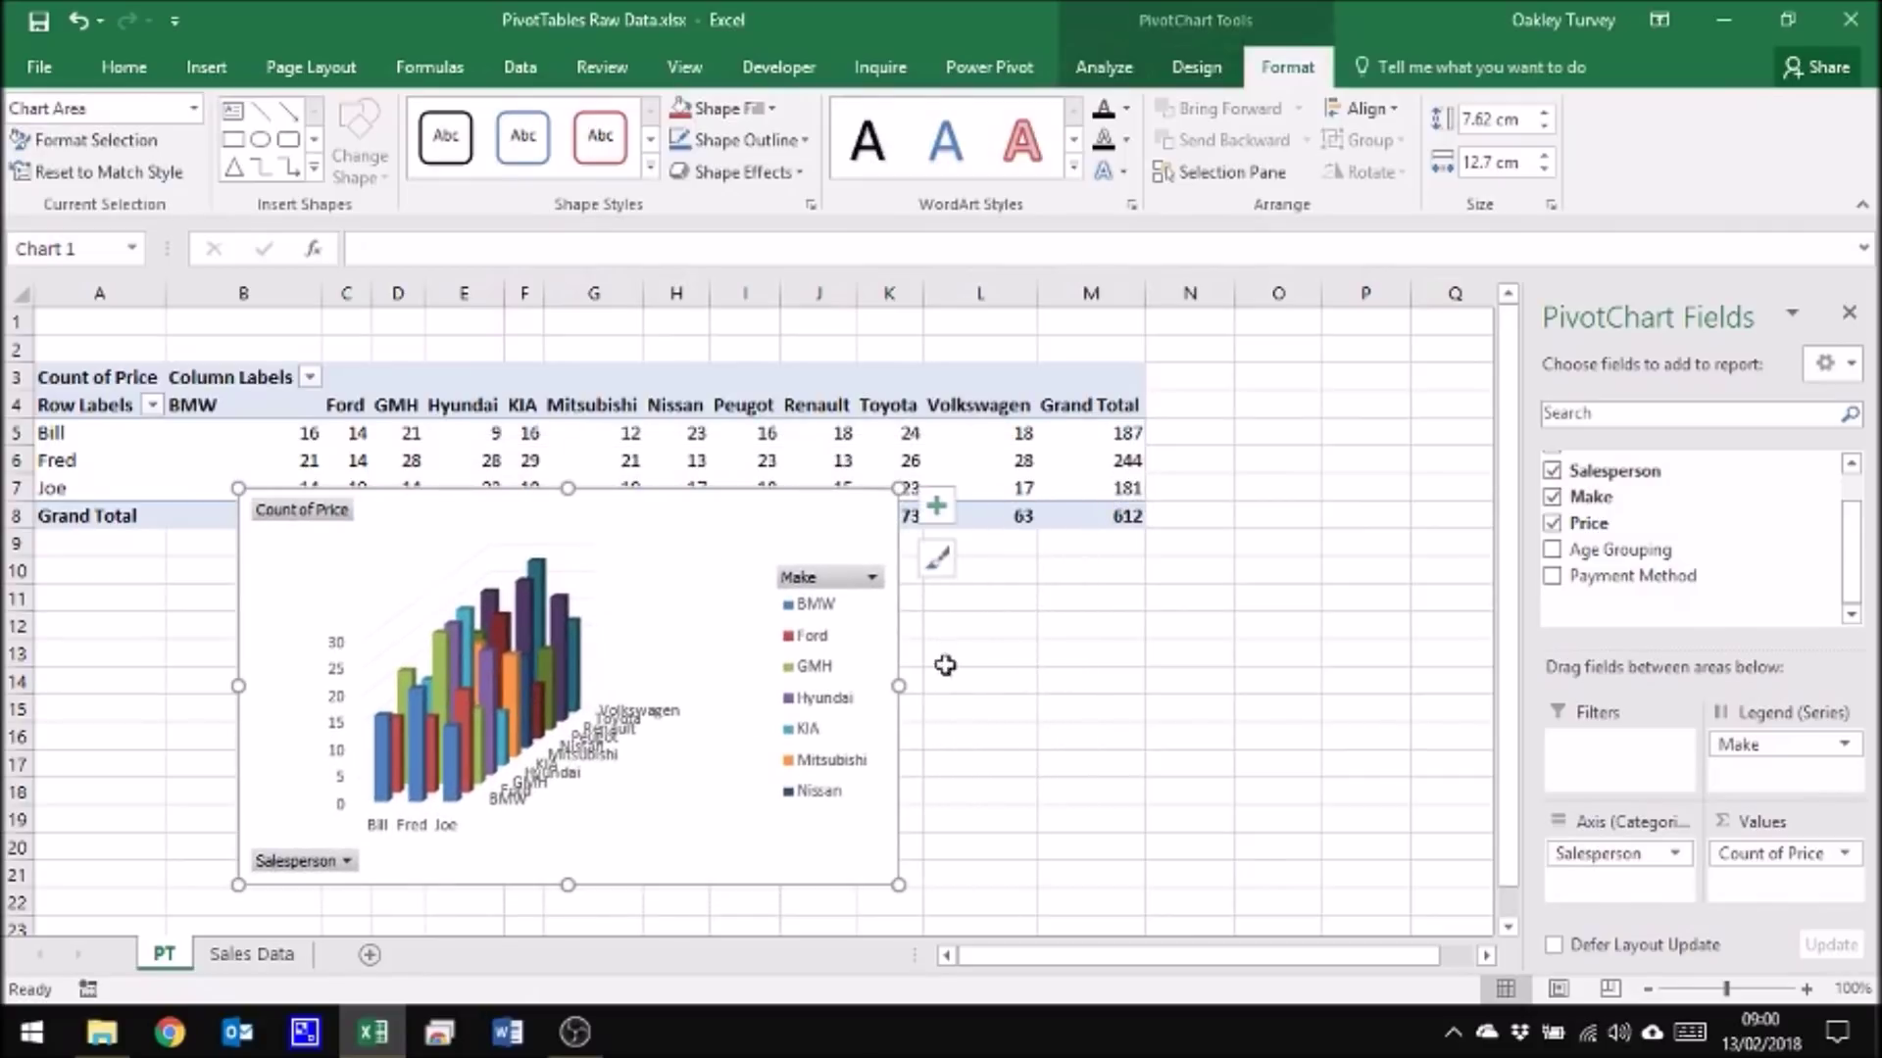
drag(897, 686, 1289, 714)
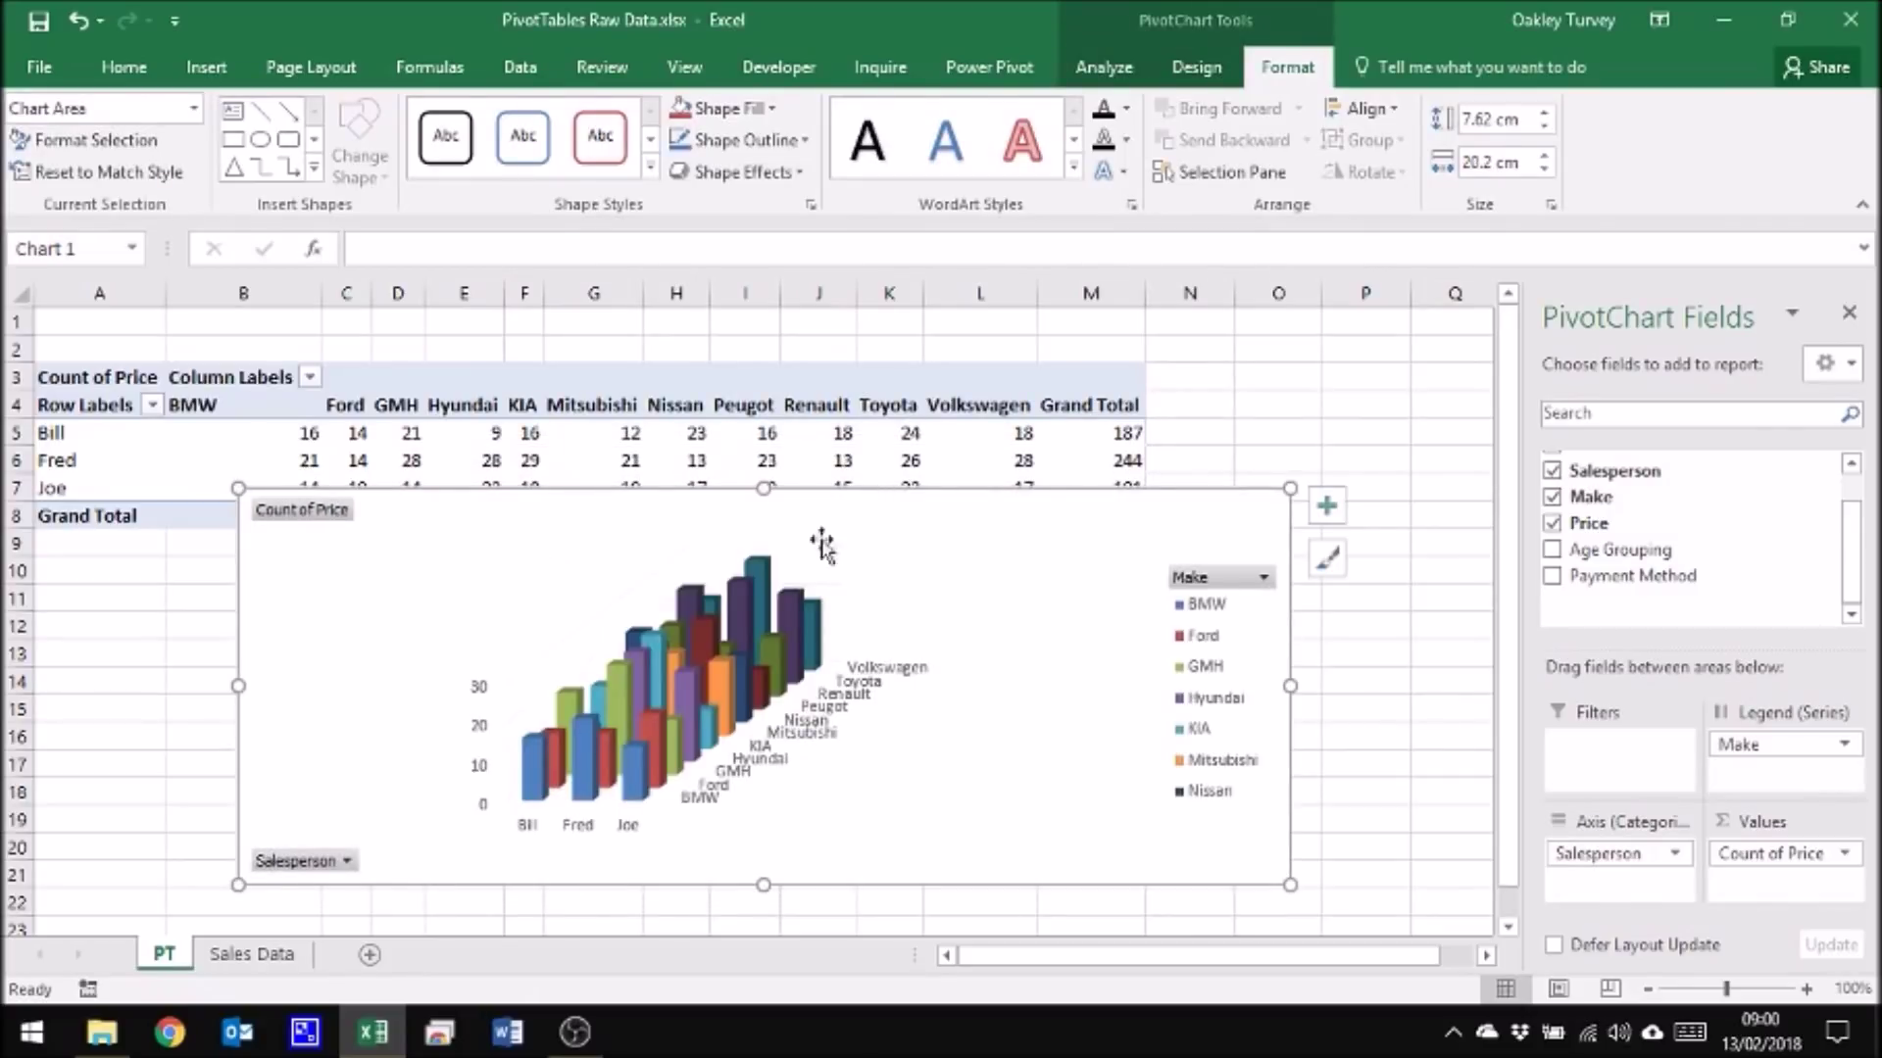
drag(762, 488, 763, 555)
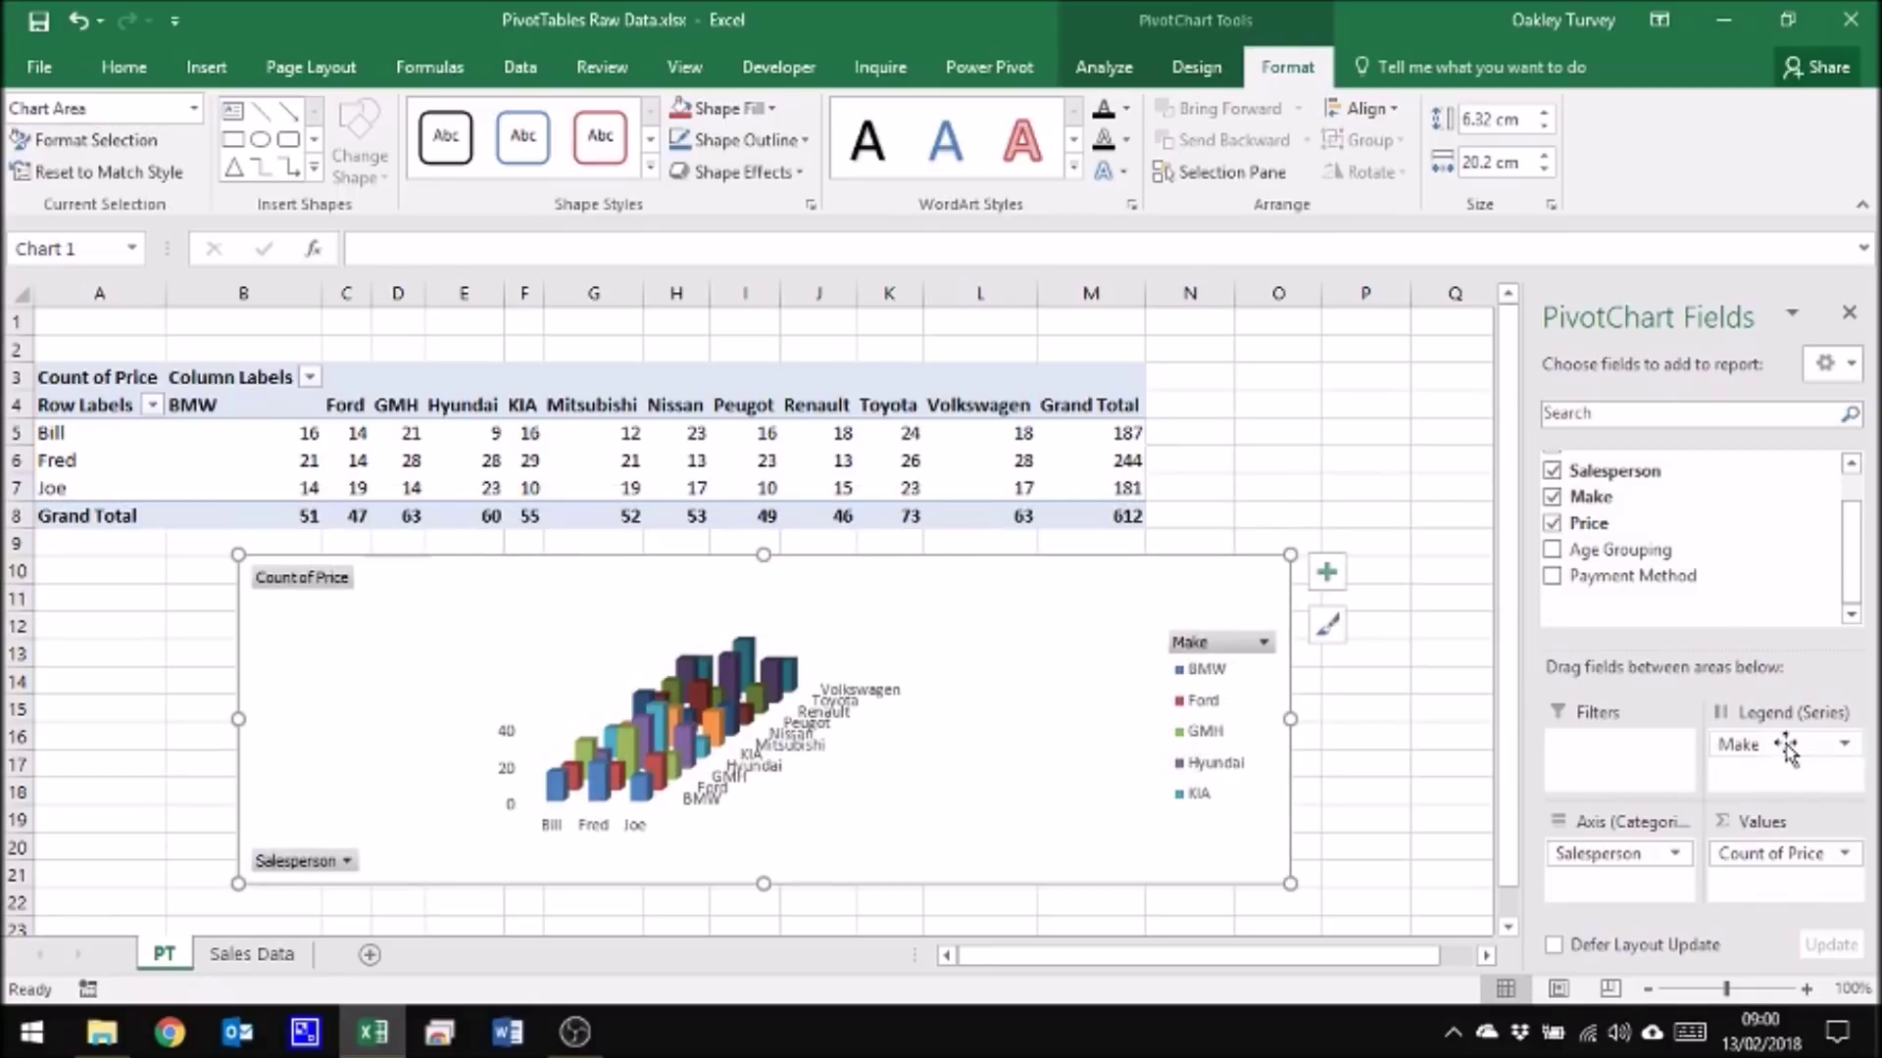
drag(1786, 748, 1756, 774)
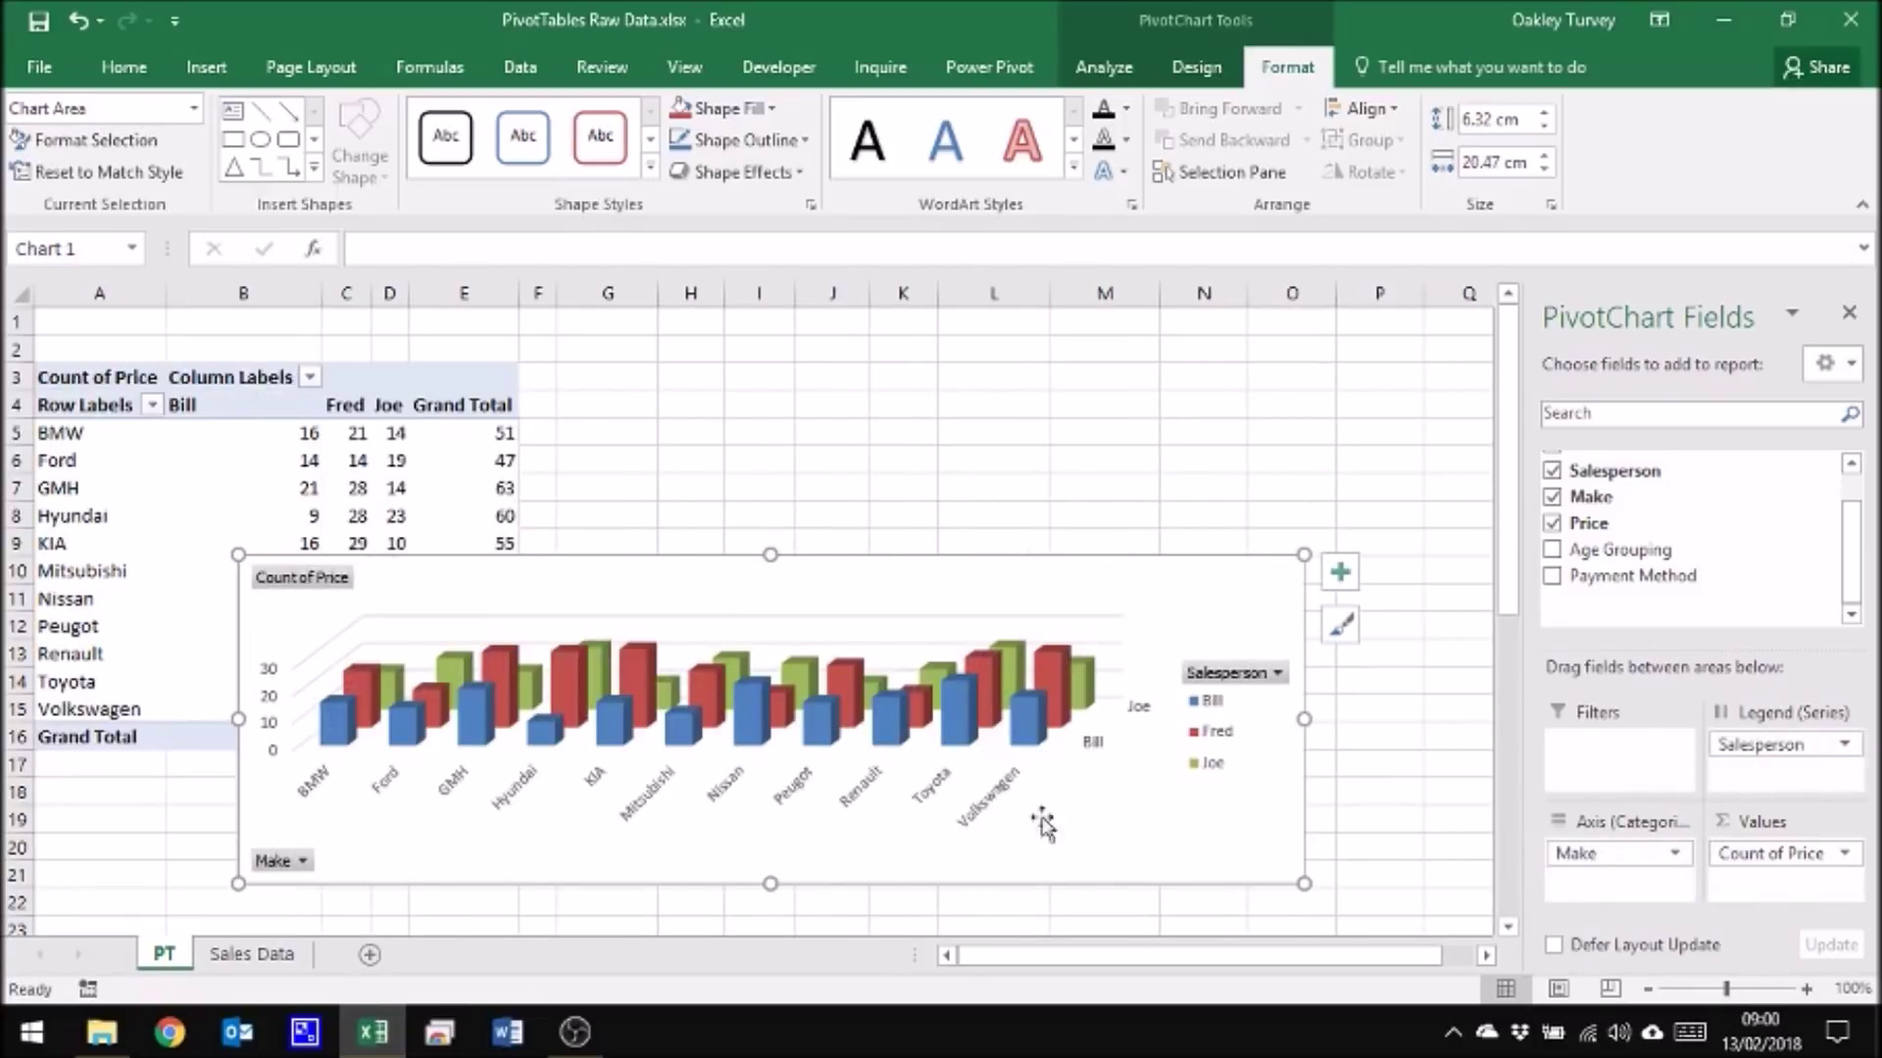
drag(916, 563, 1075, 386)
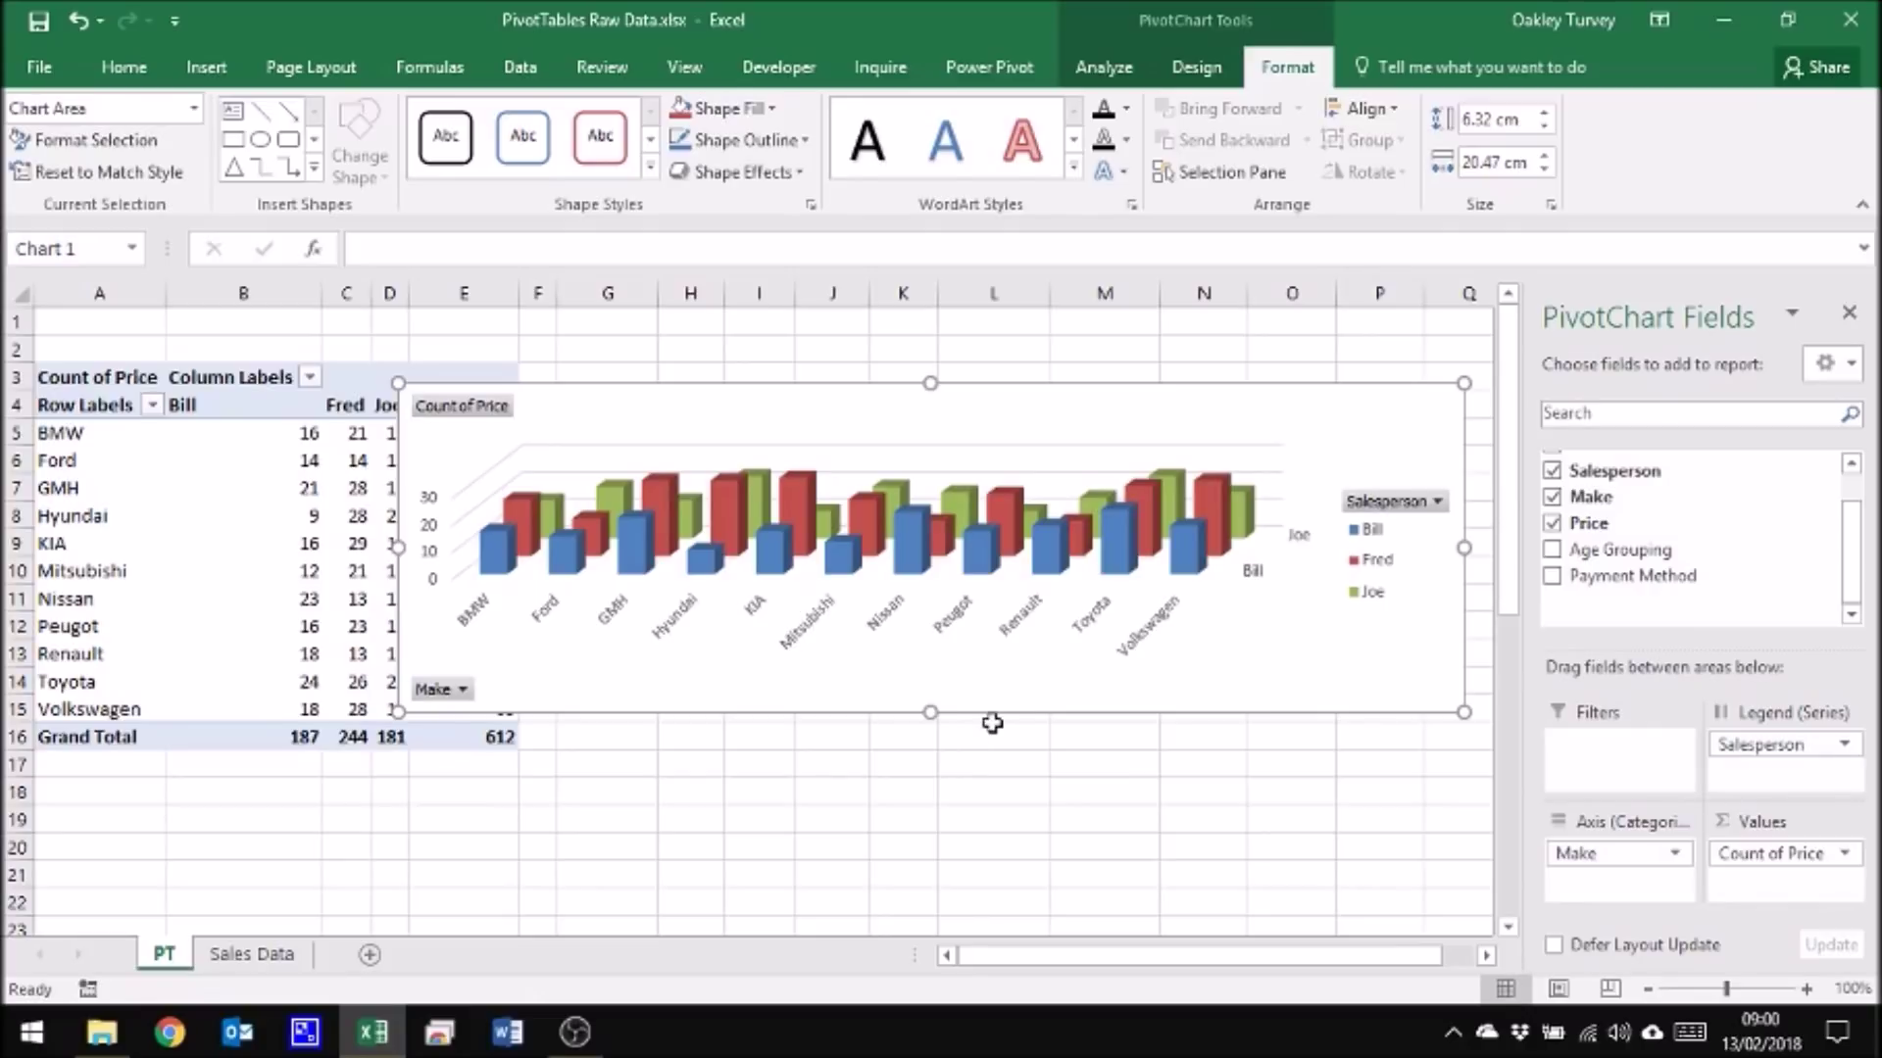
drag(781, 386, 966, 415)
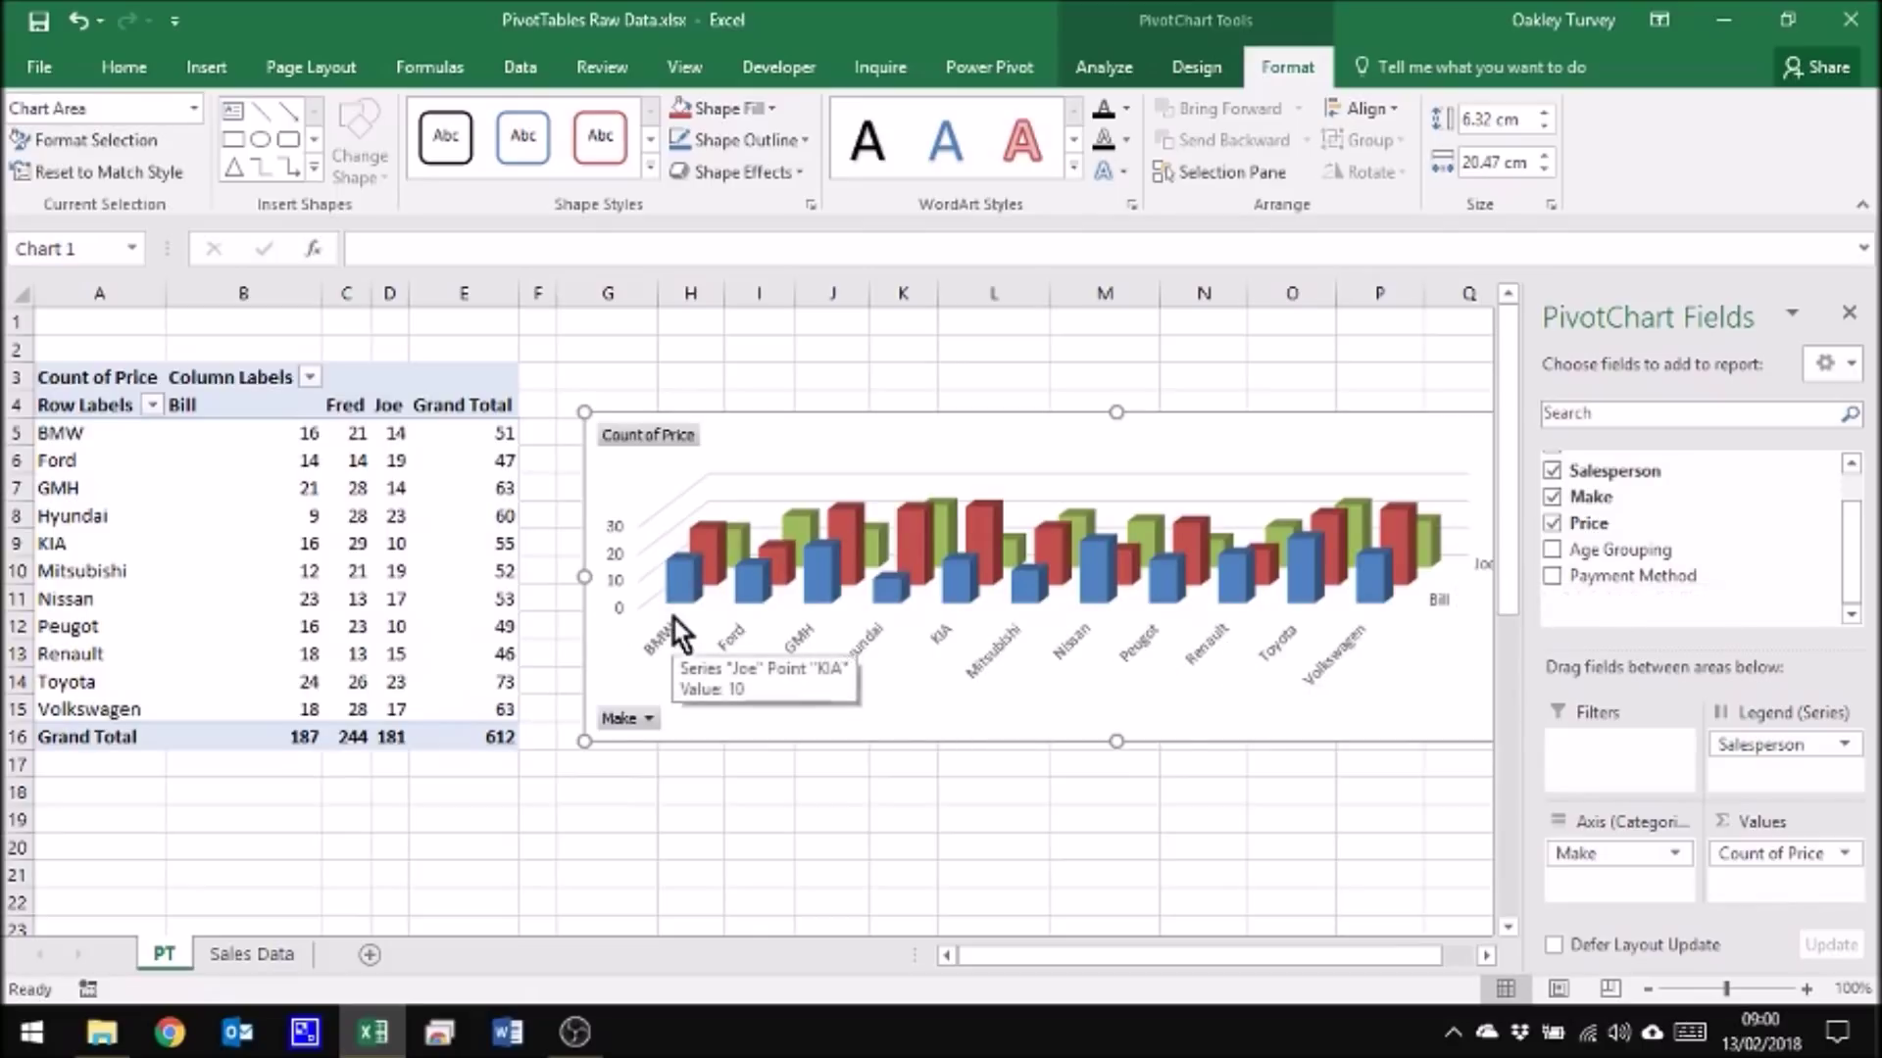
Step: Sort the makes by Grand Total largest to smallest, putting Toyota (73) first
right_click(503, 433)
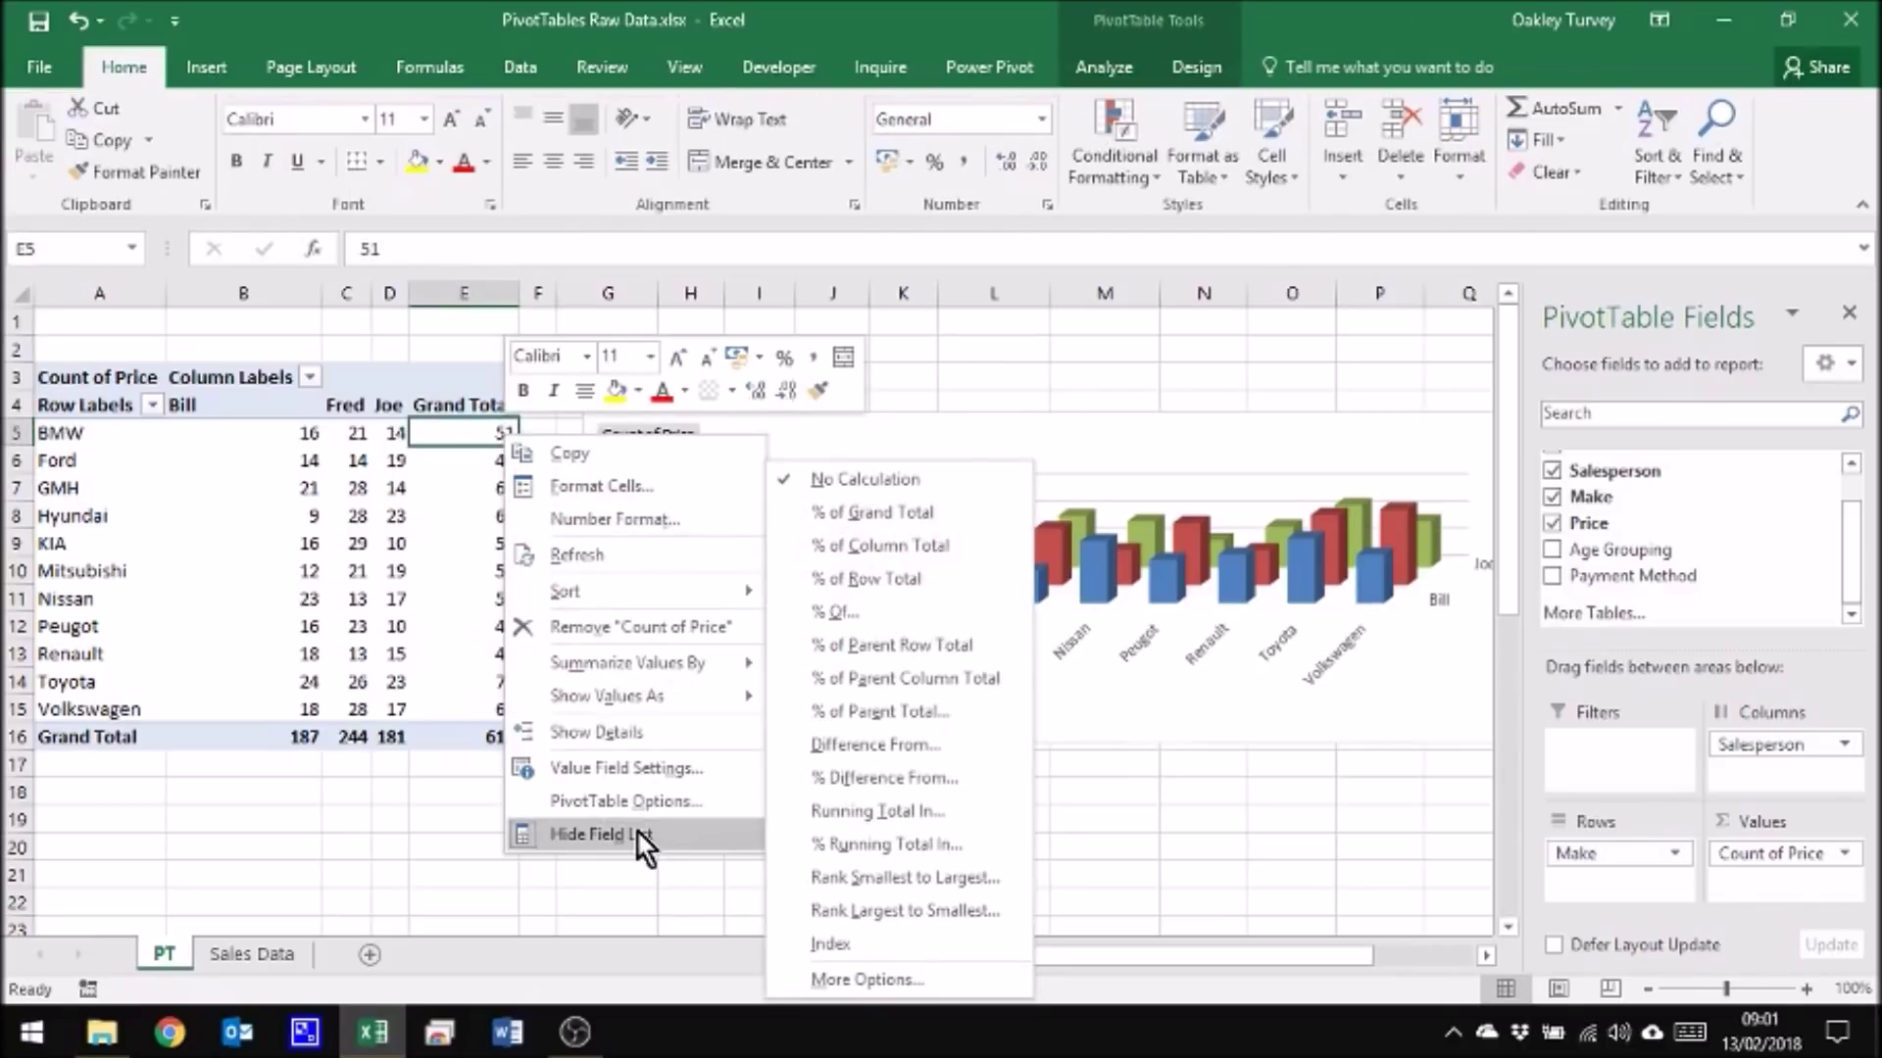
mouse_move(625, 590)
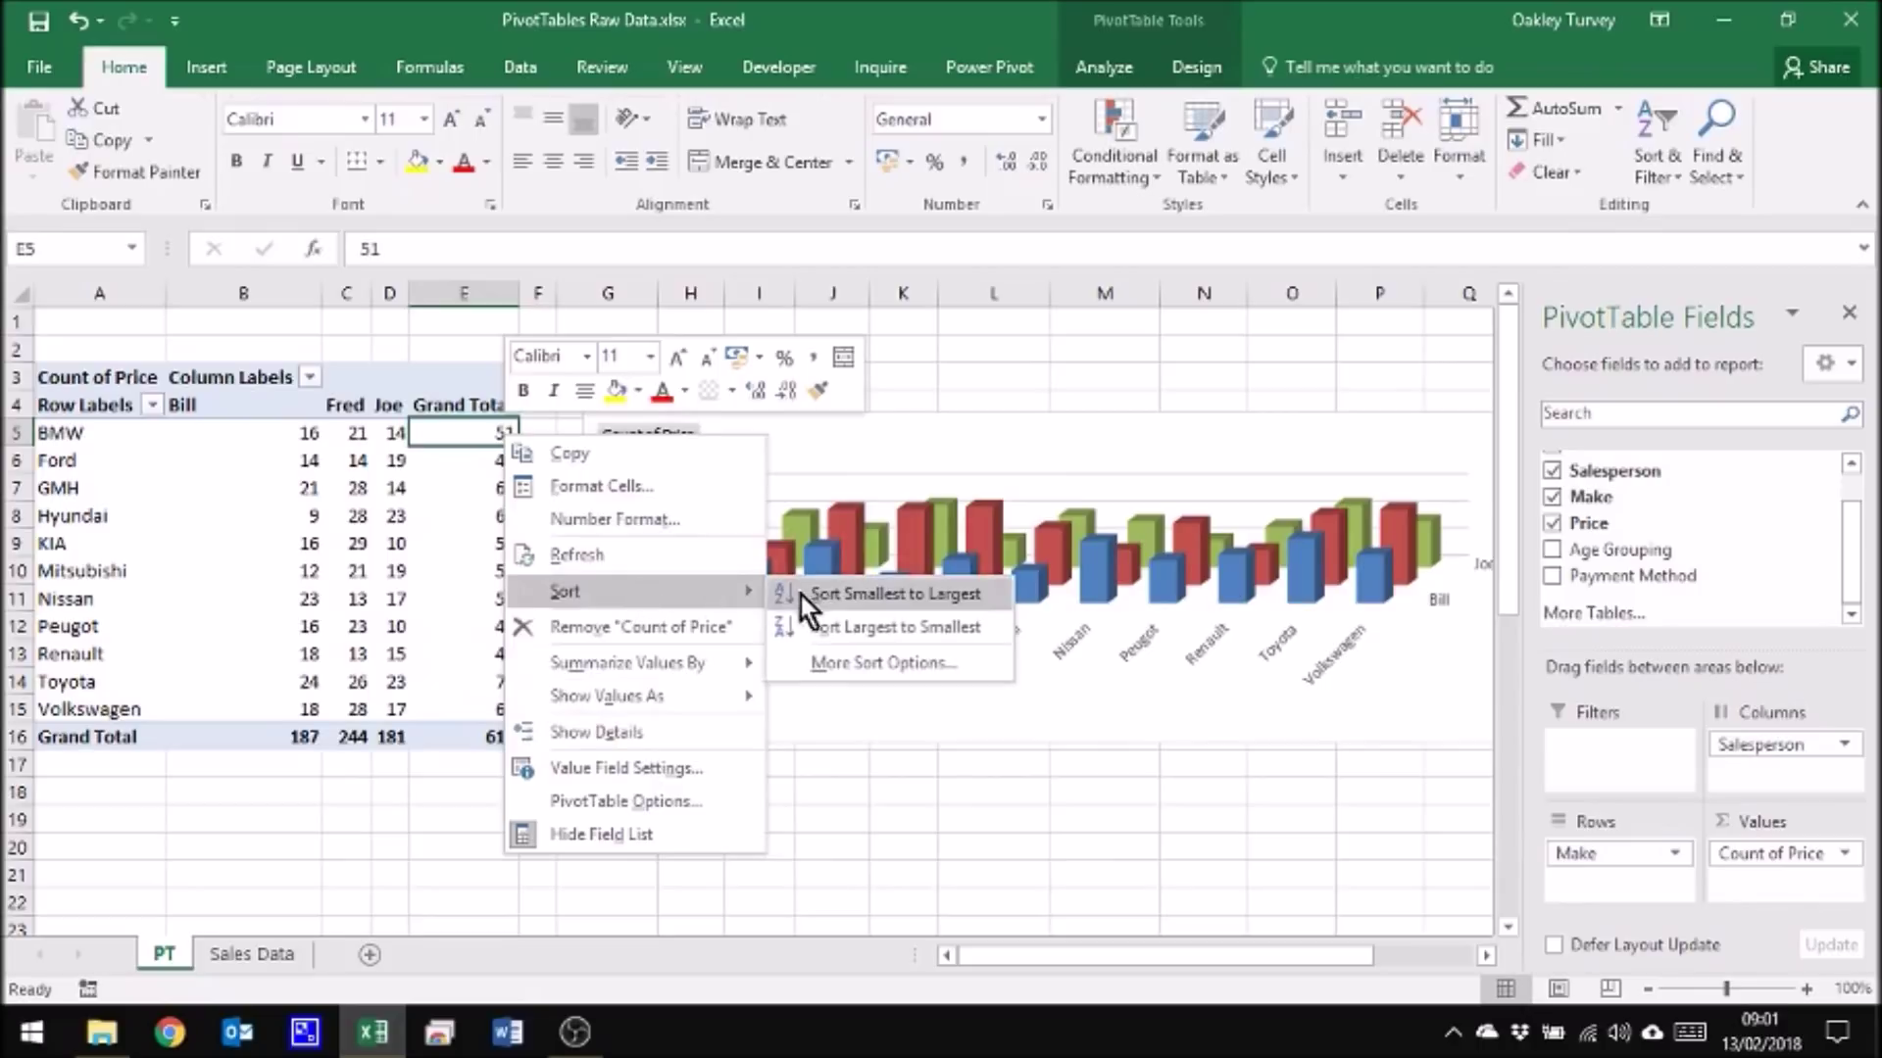
click(839, 628)
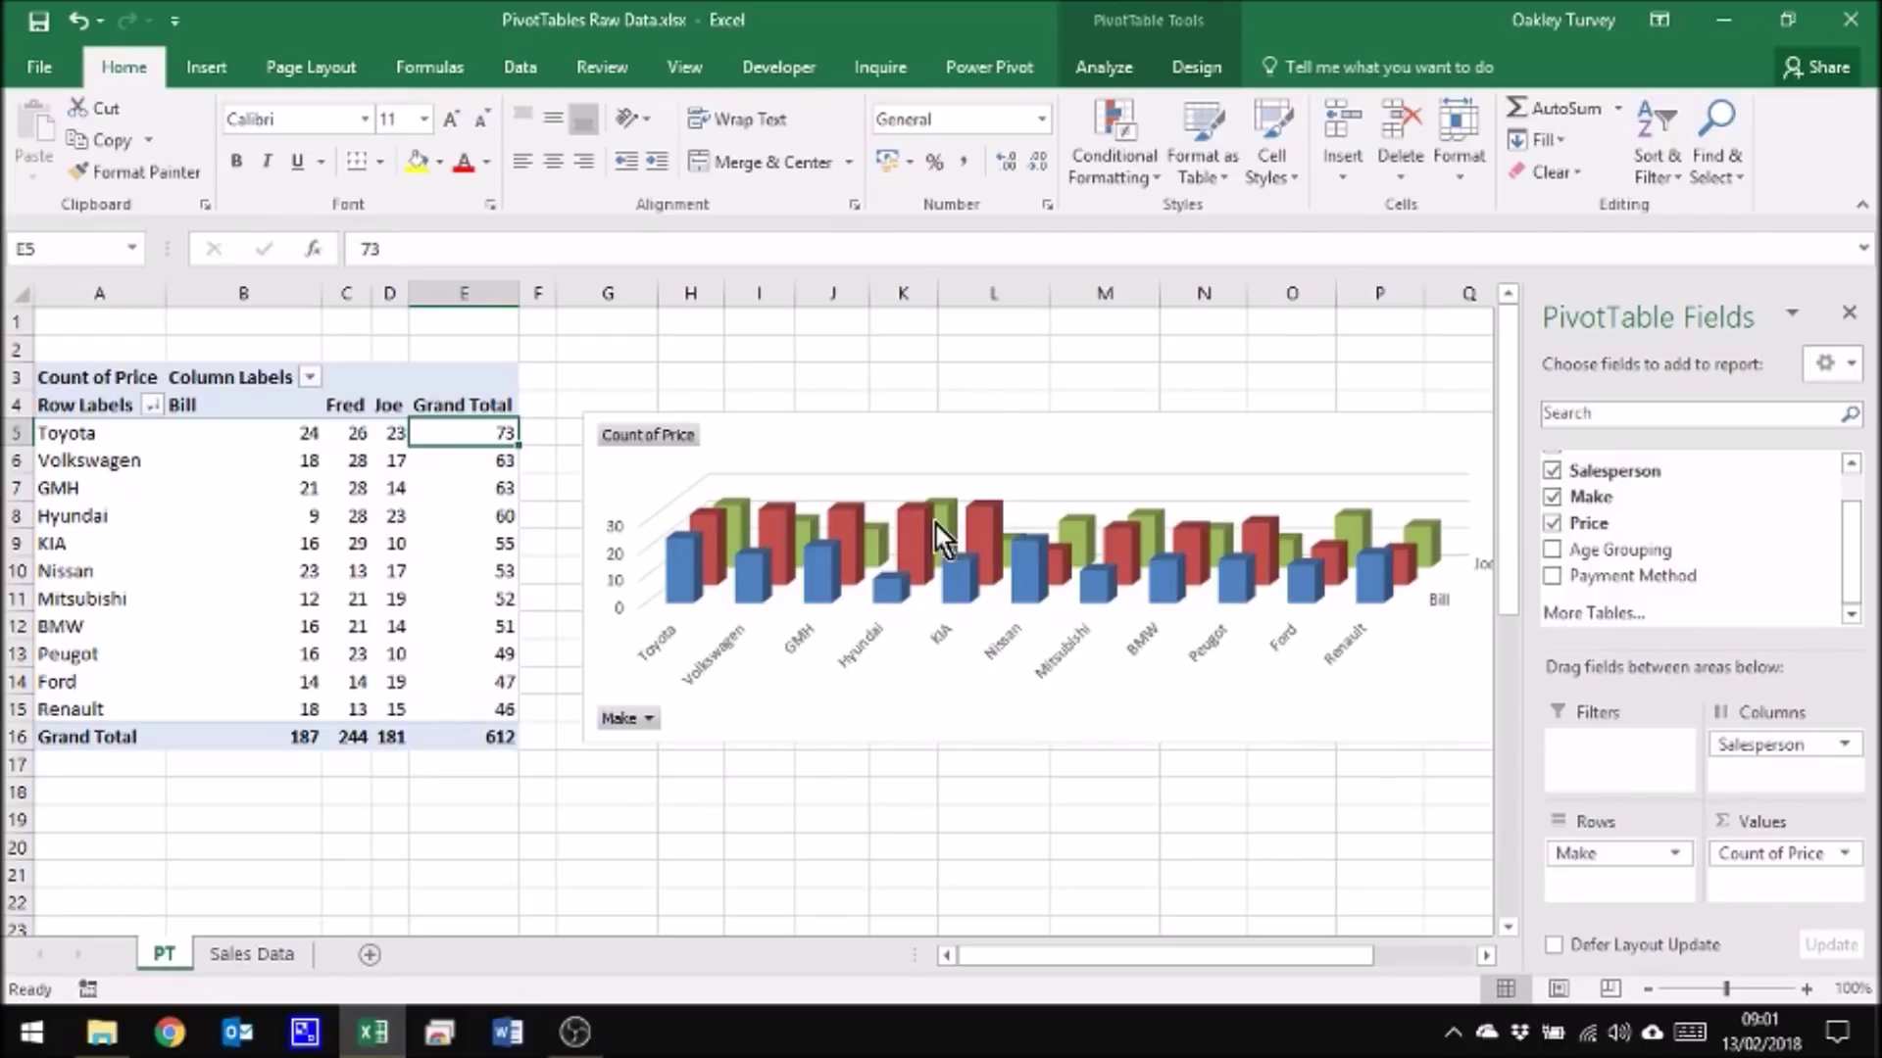
Step: Select the pivot chart, browse its Analyze, Design and Format tools, and open Move Chart
click(975, 432)
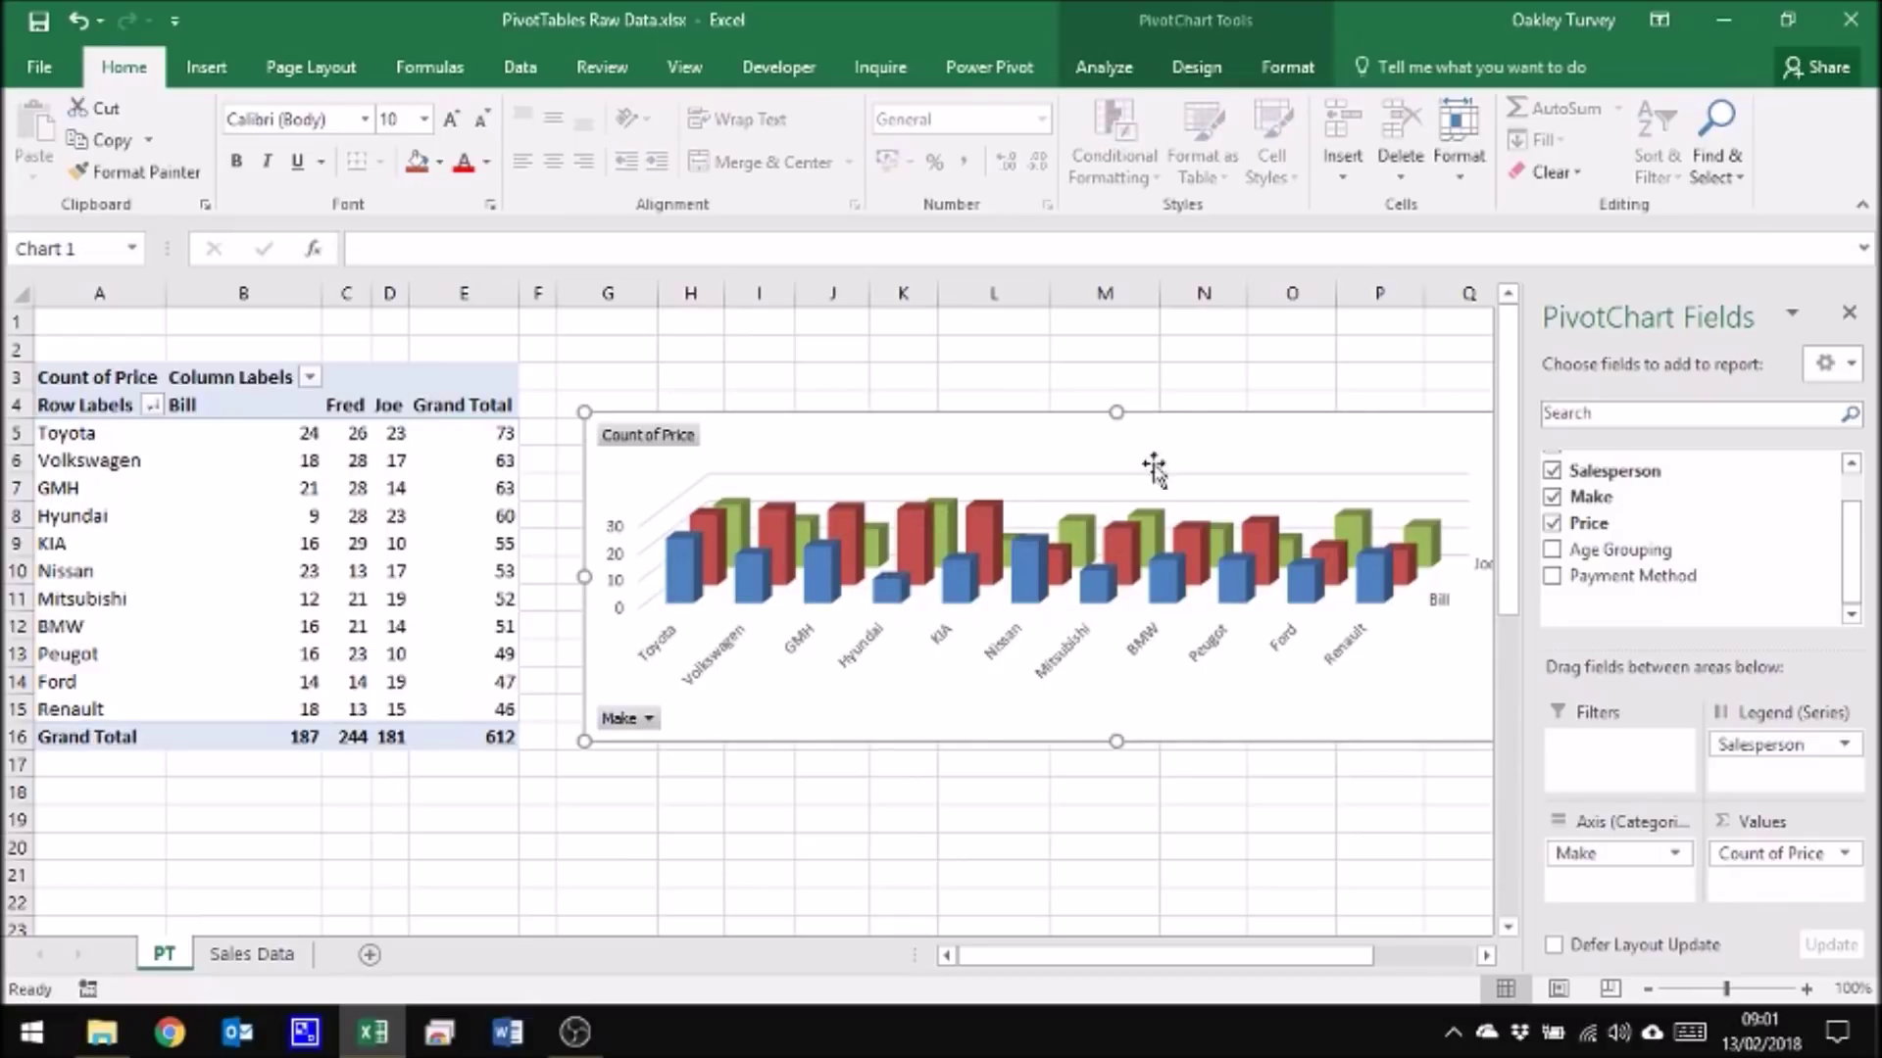
click(1120, 69)
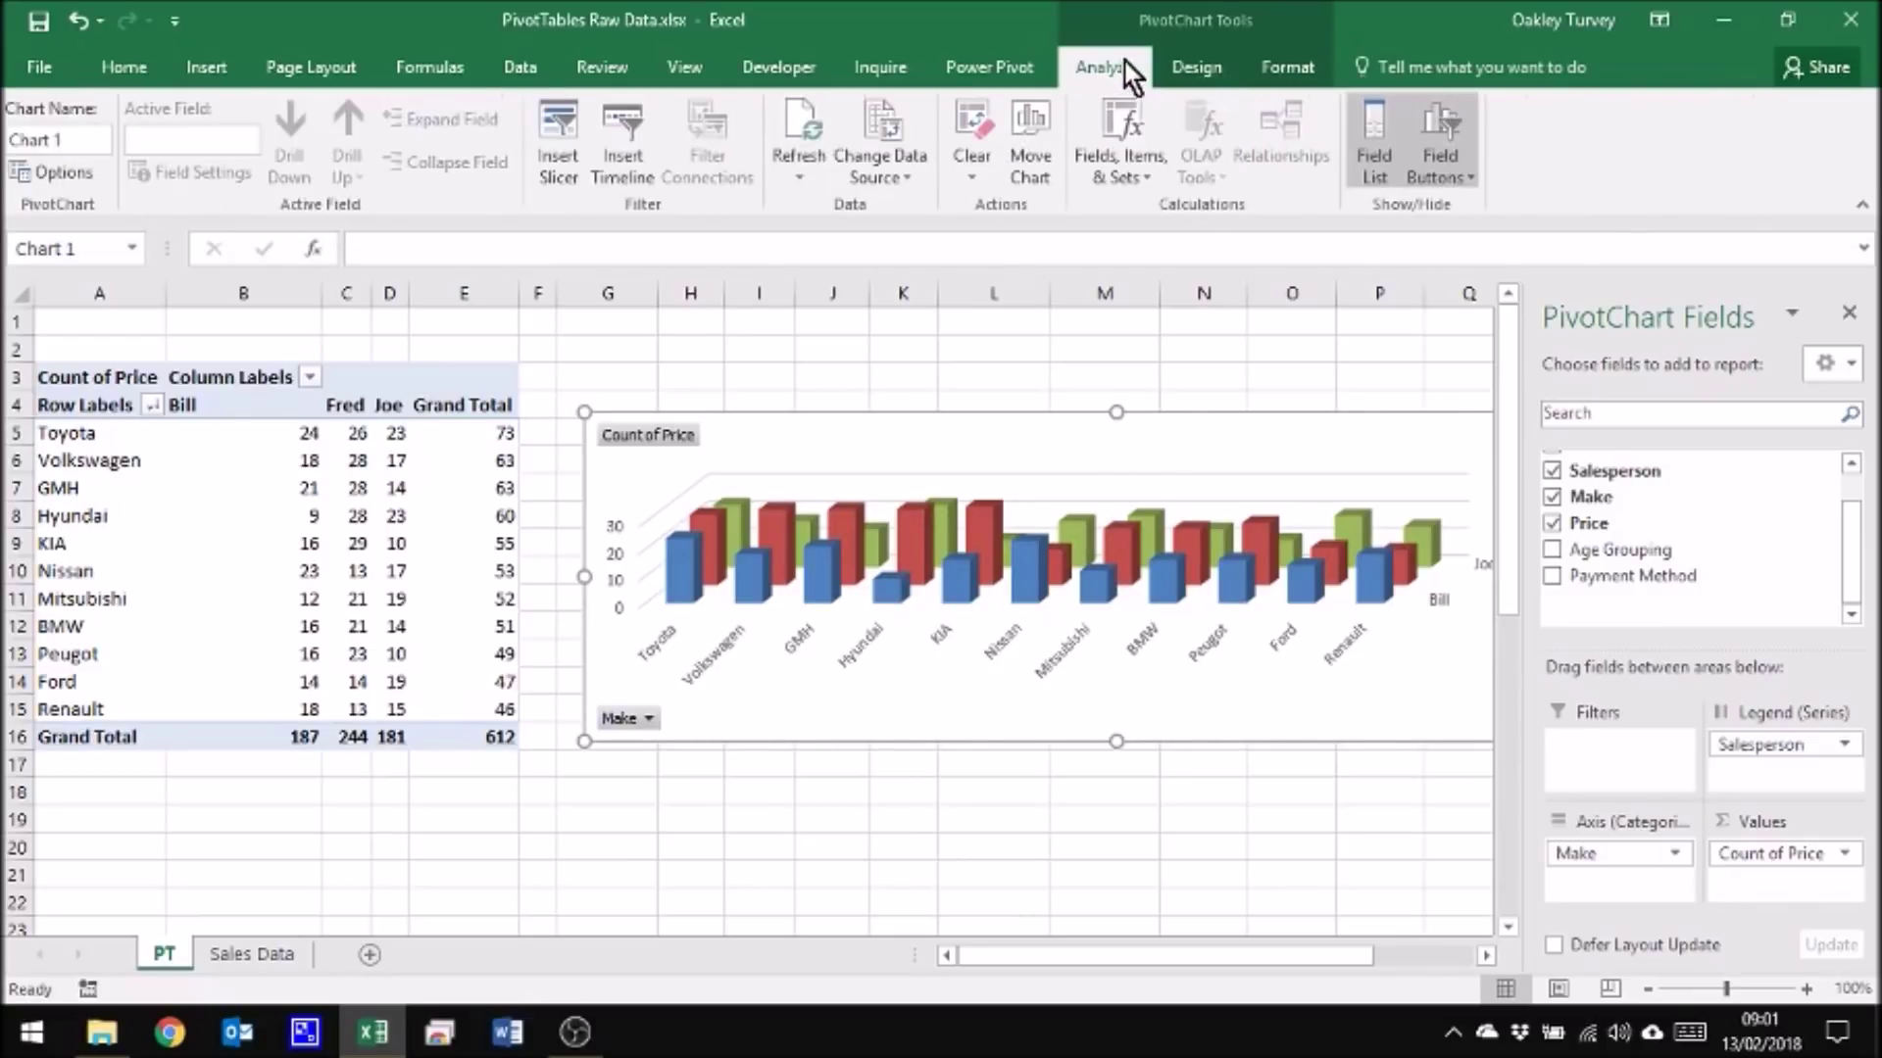
click(1190, 65)
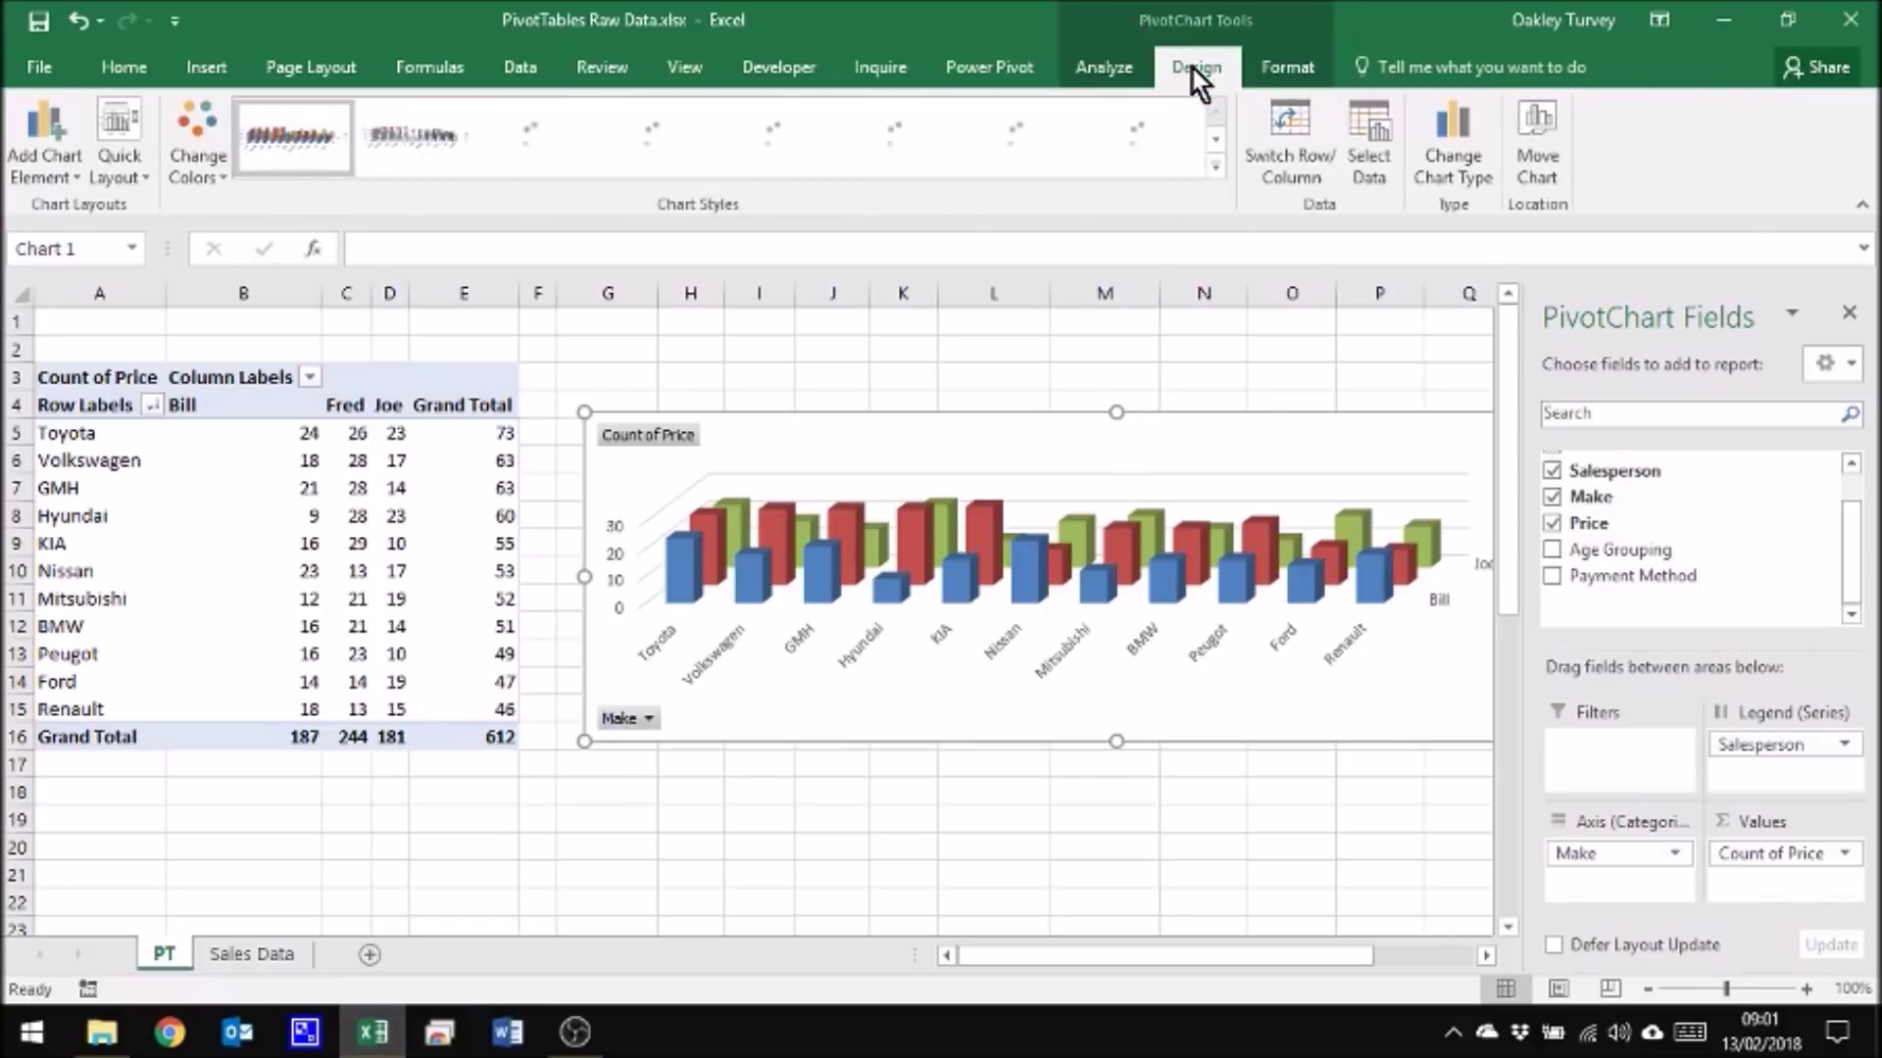
click(1307, 68)
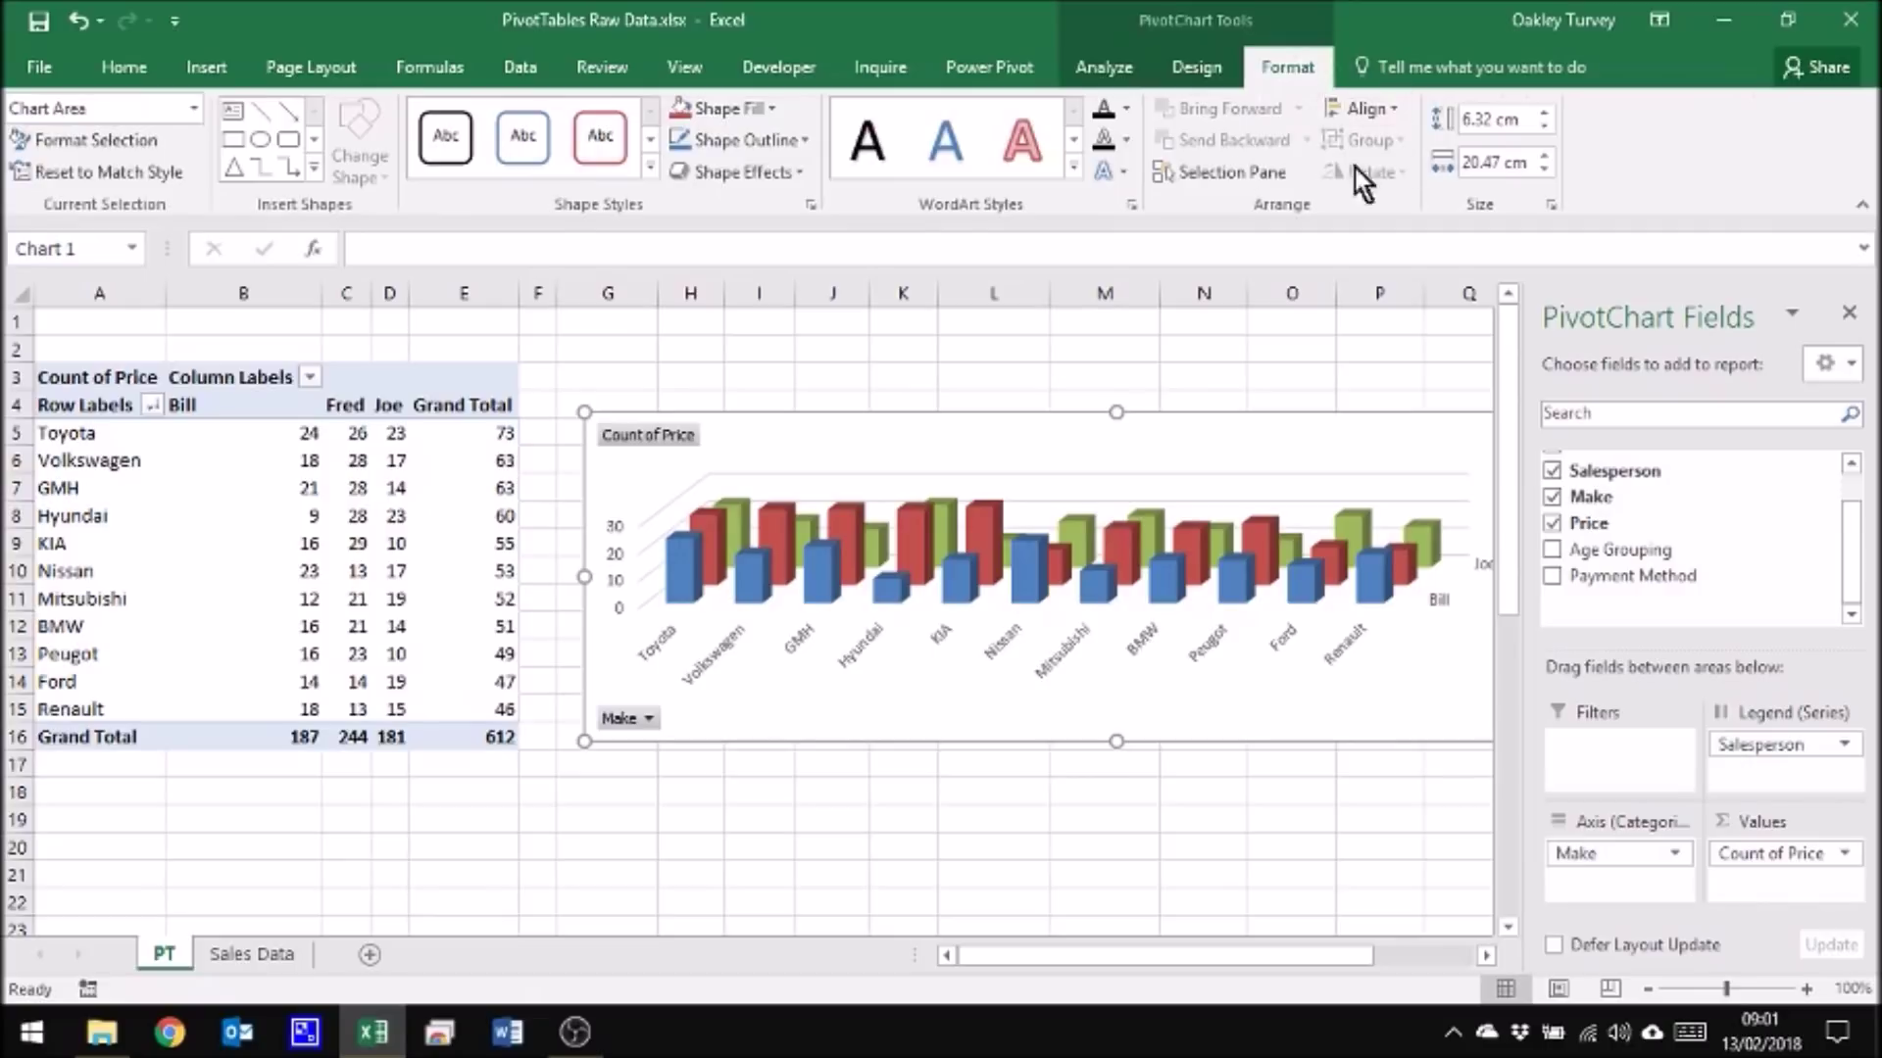
click(1202, 69)
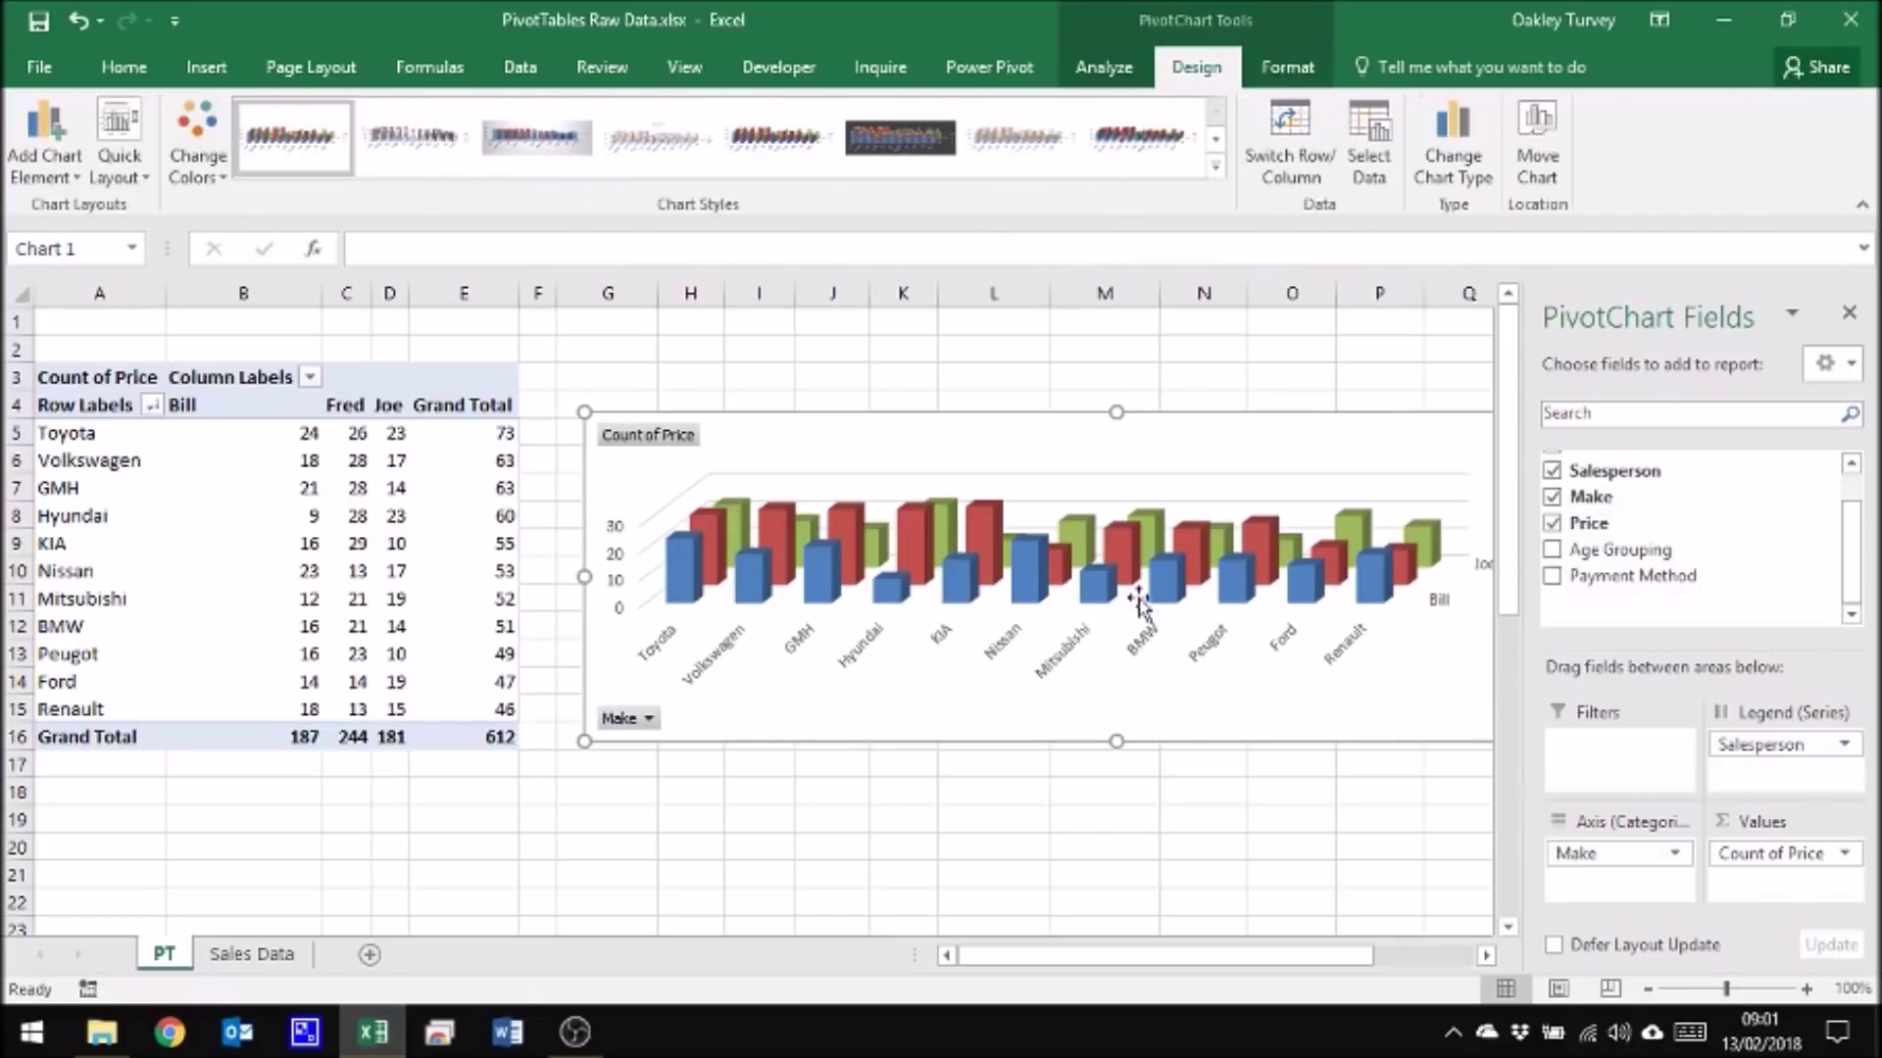
click(1540, 138)
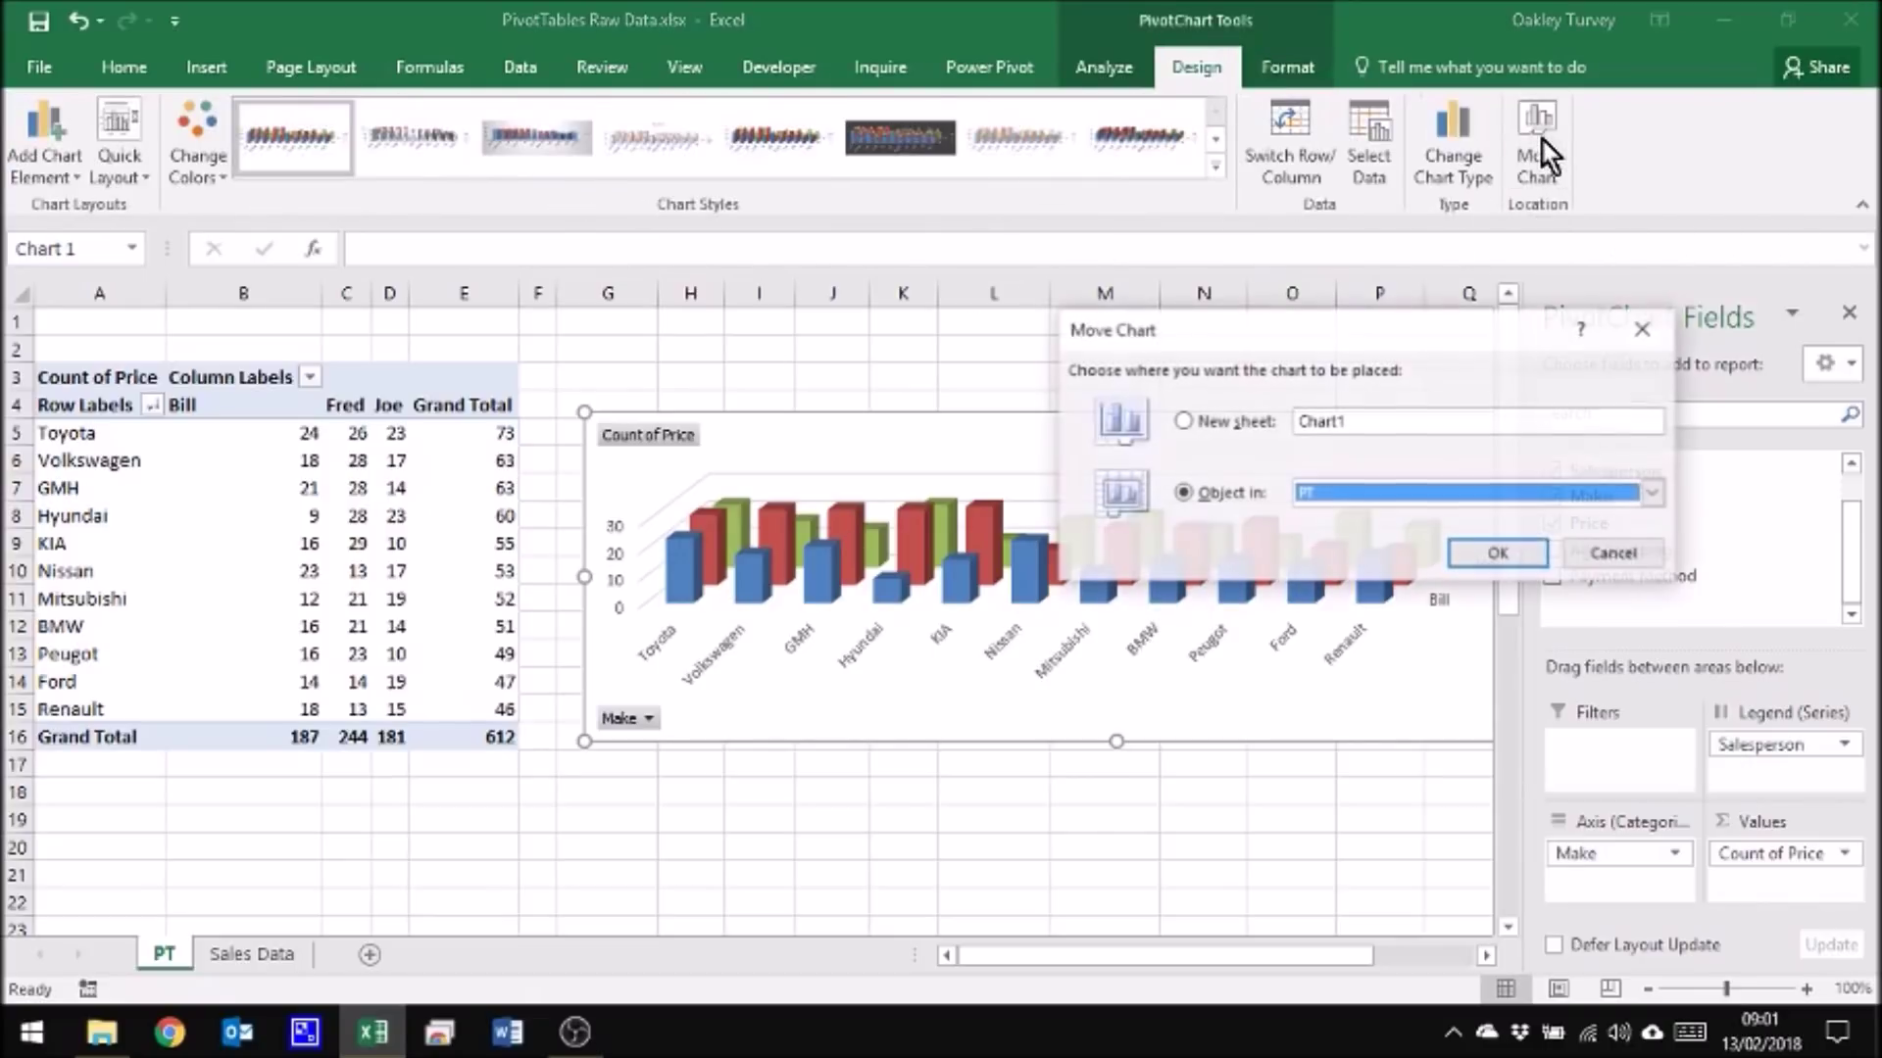
Step: Move the pivot chart to a new chart sheet named Chart1
click(1183, 421)
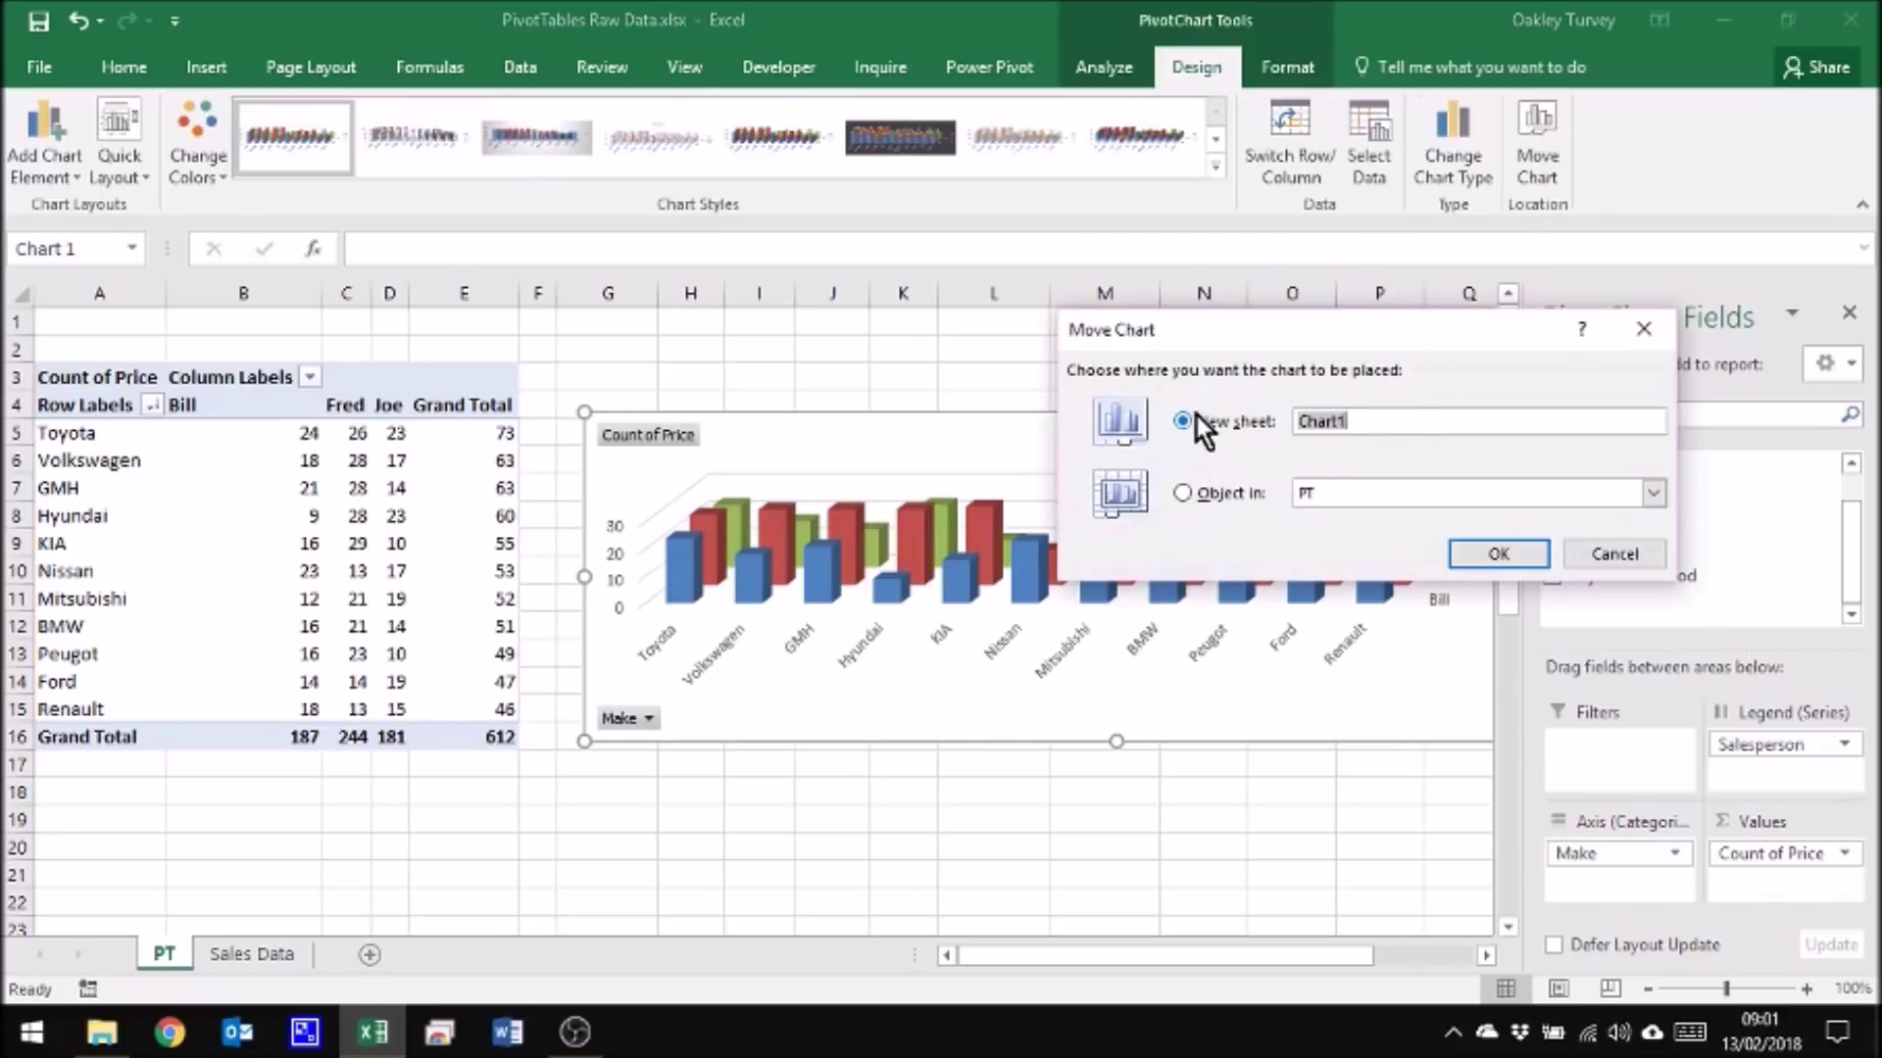
click(1498, 556)
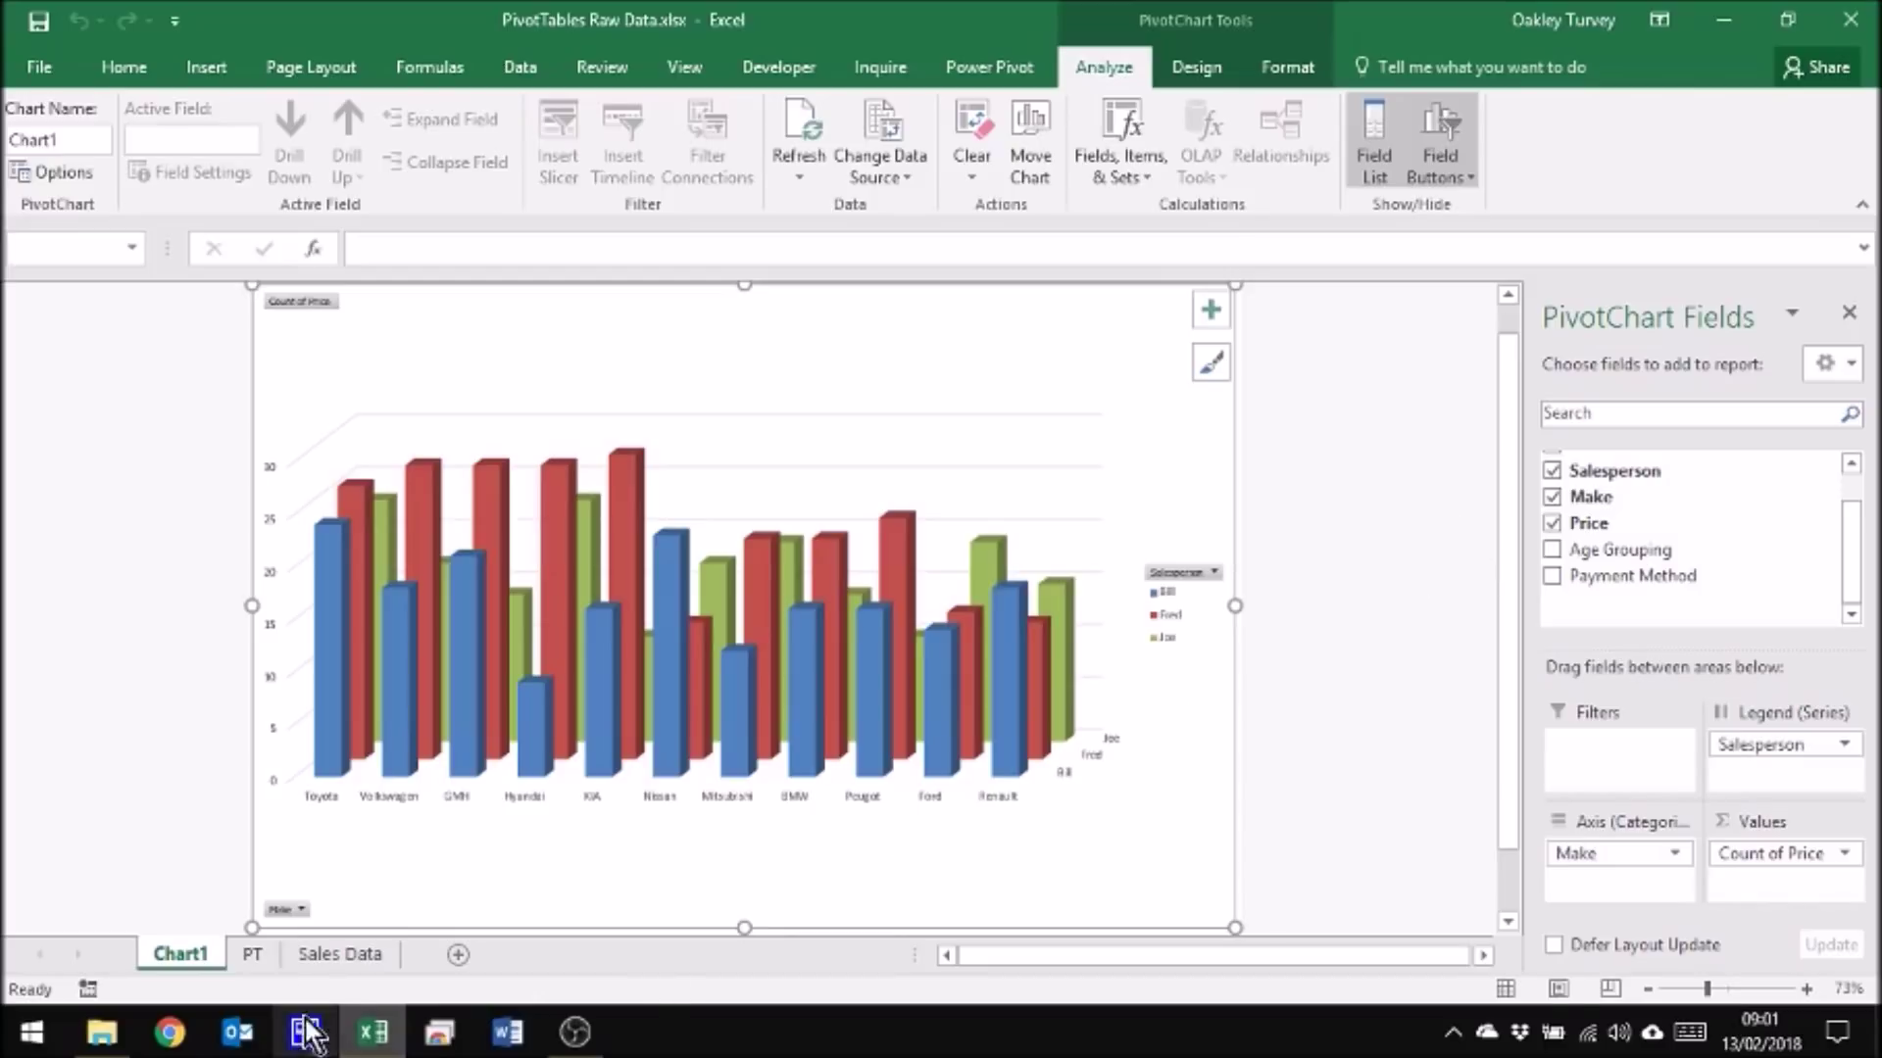
Step: Look over the PT pivot table sheet and the Sales Data sheet
click(247, 954)
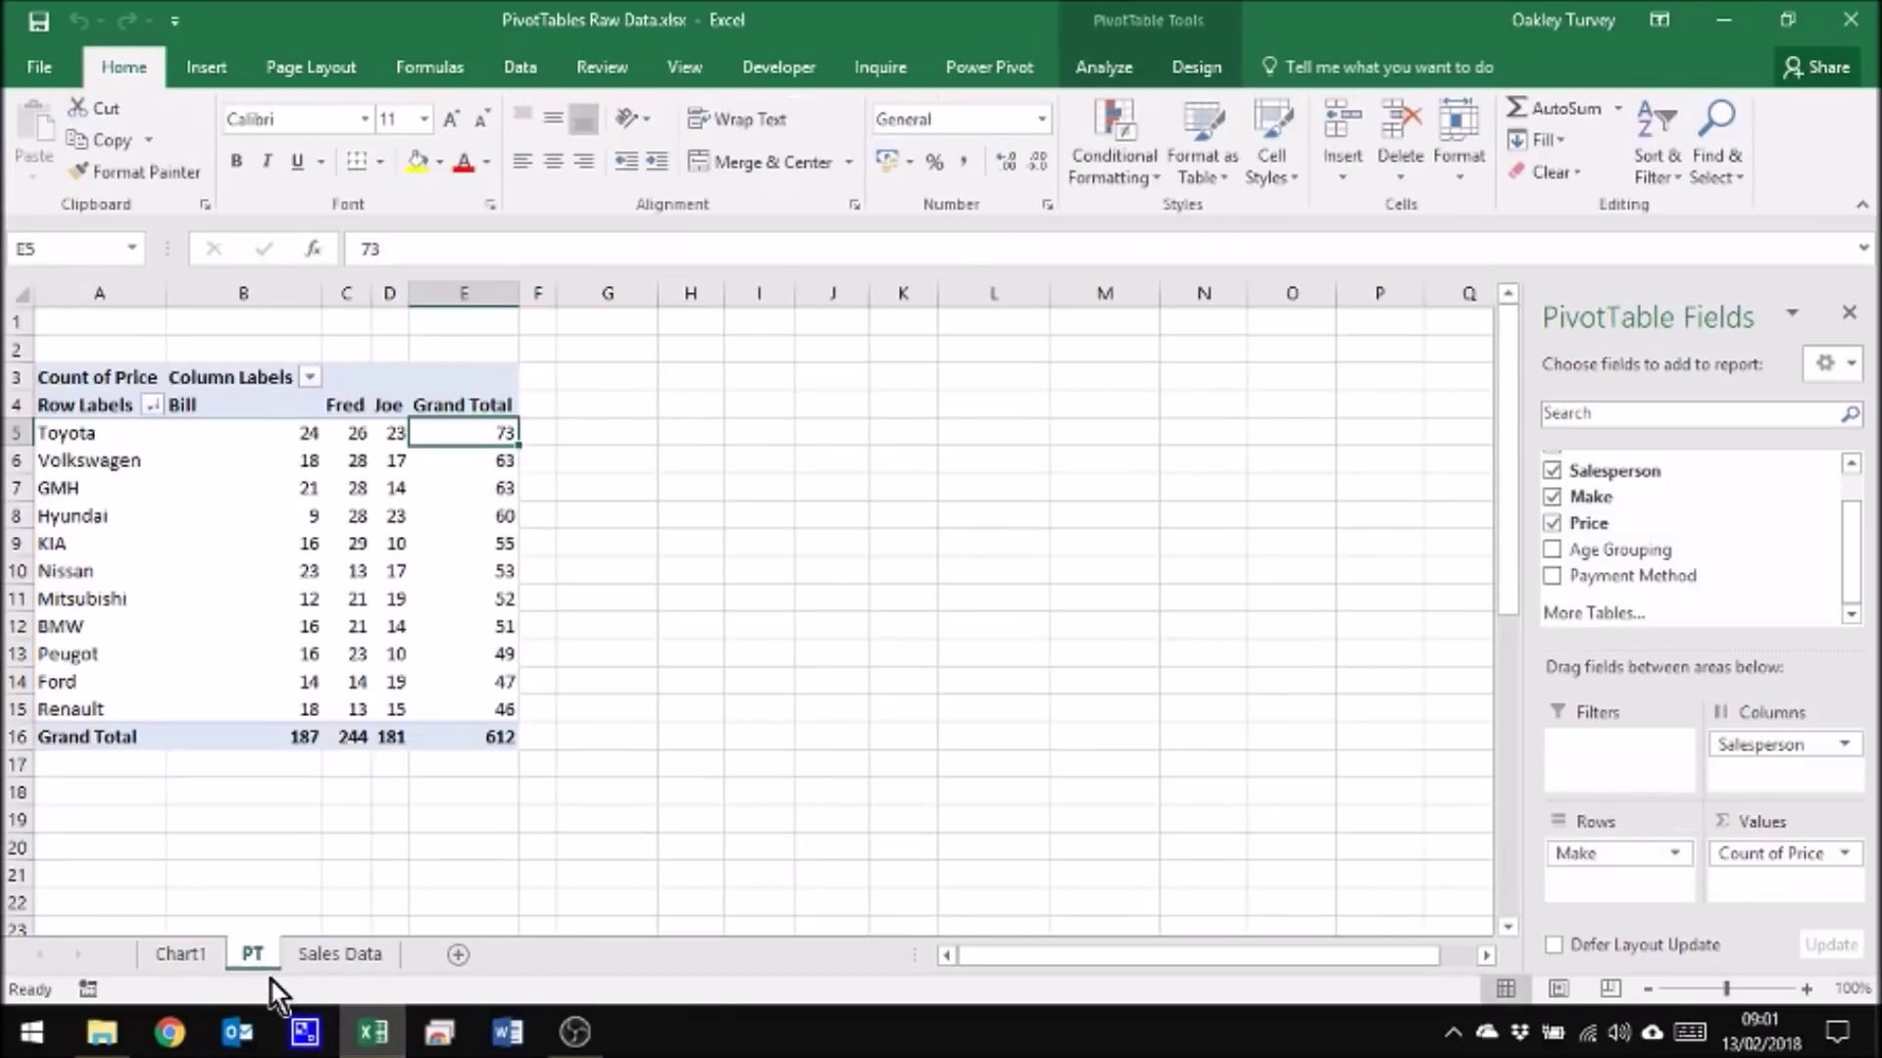
click(335, 956)
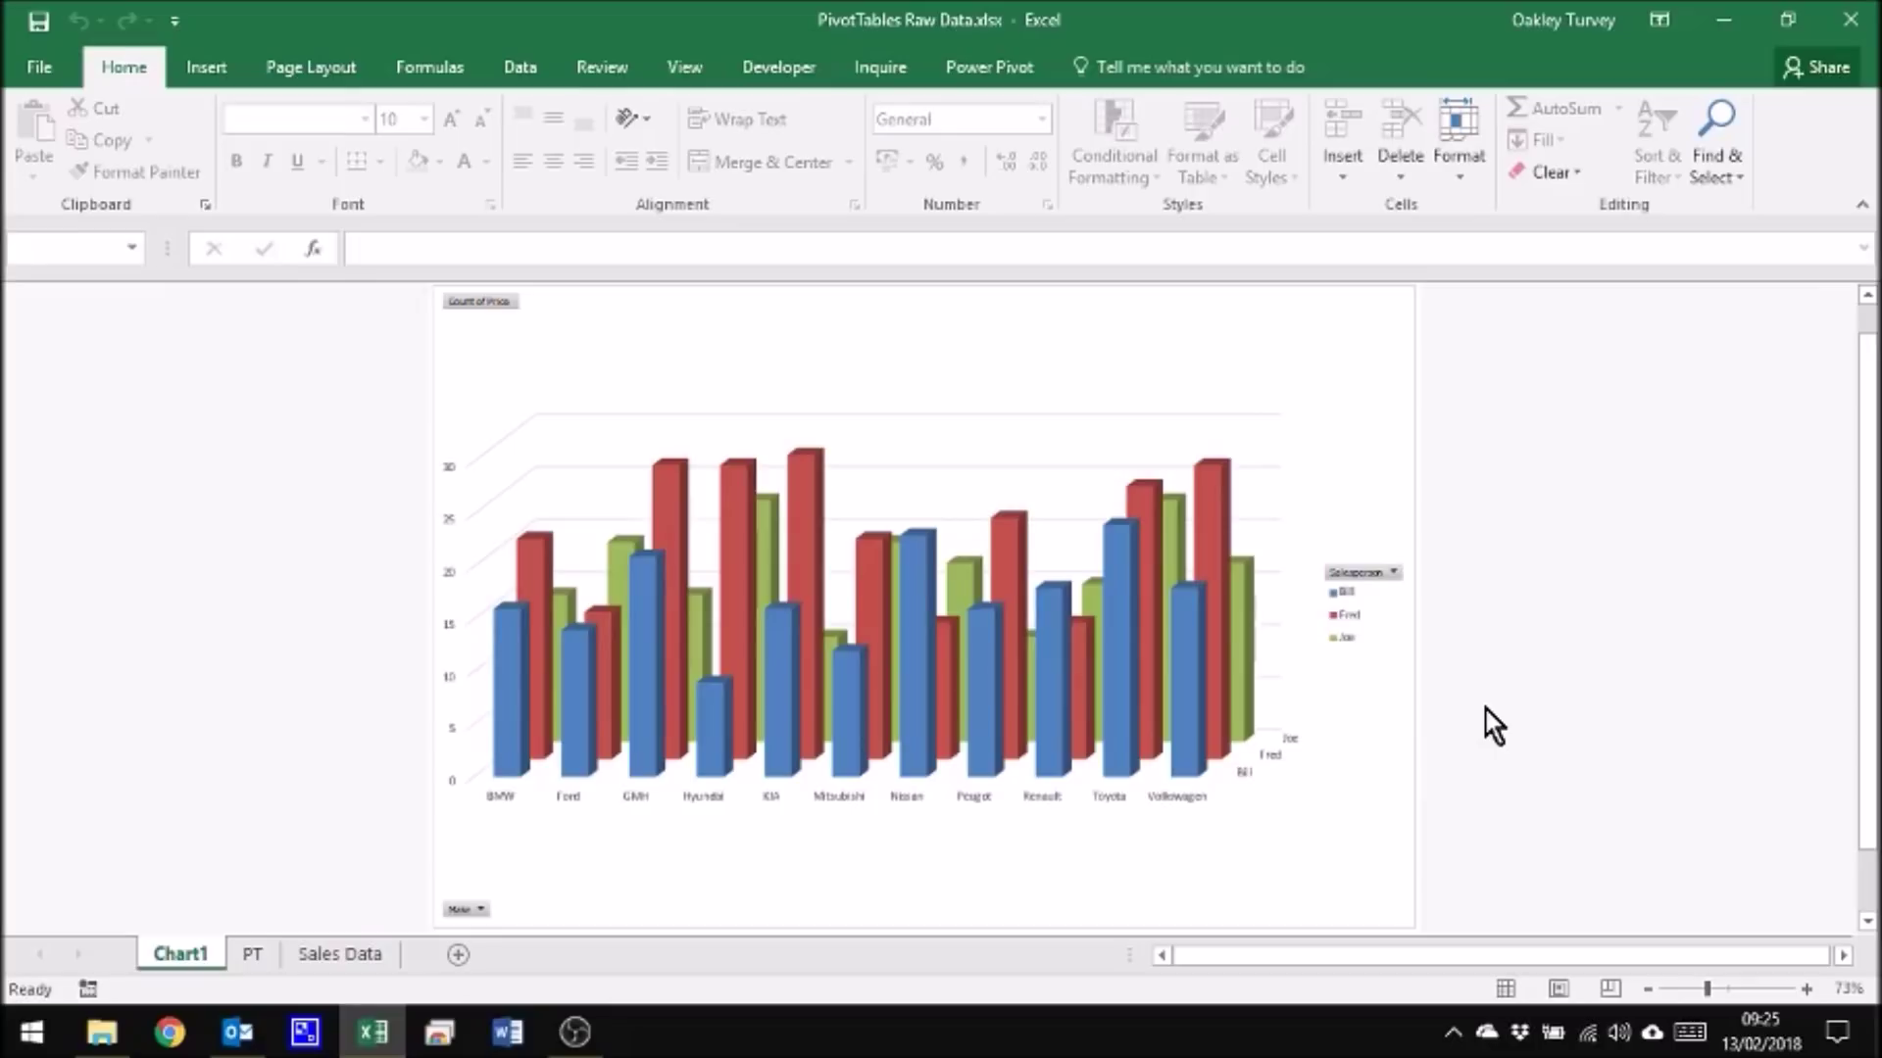
Step: Insert a new blank worksheet, rename it 'Report', and return to Chart1
mouse_move(1006, 740)
click(459, 958)
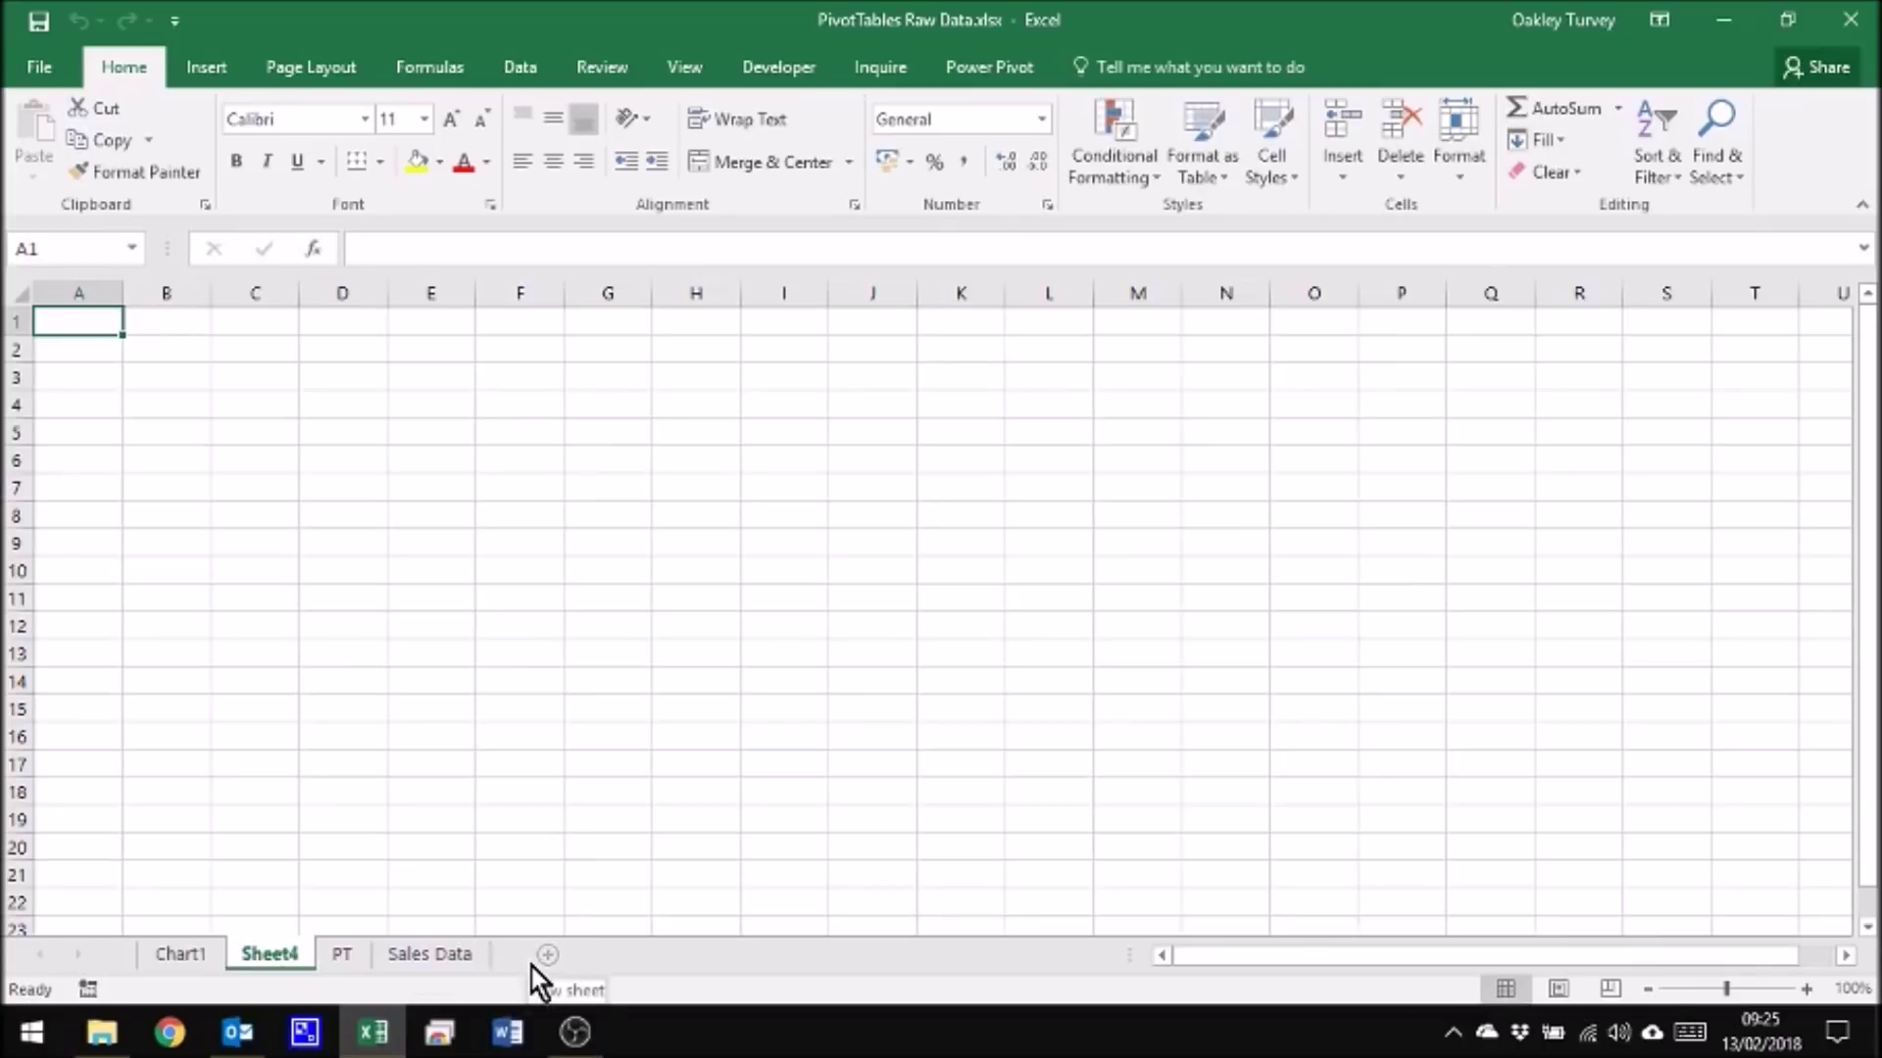
double_click(276, 953)
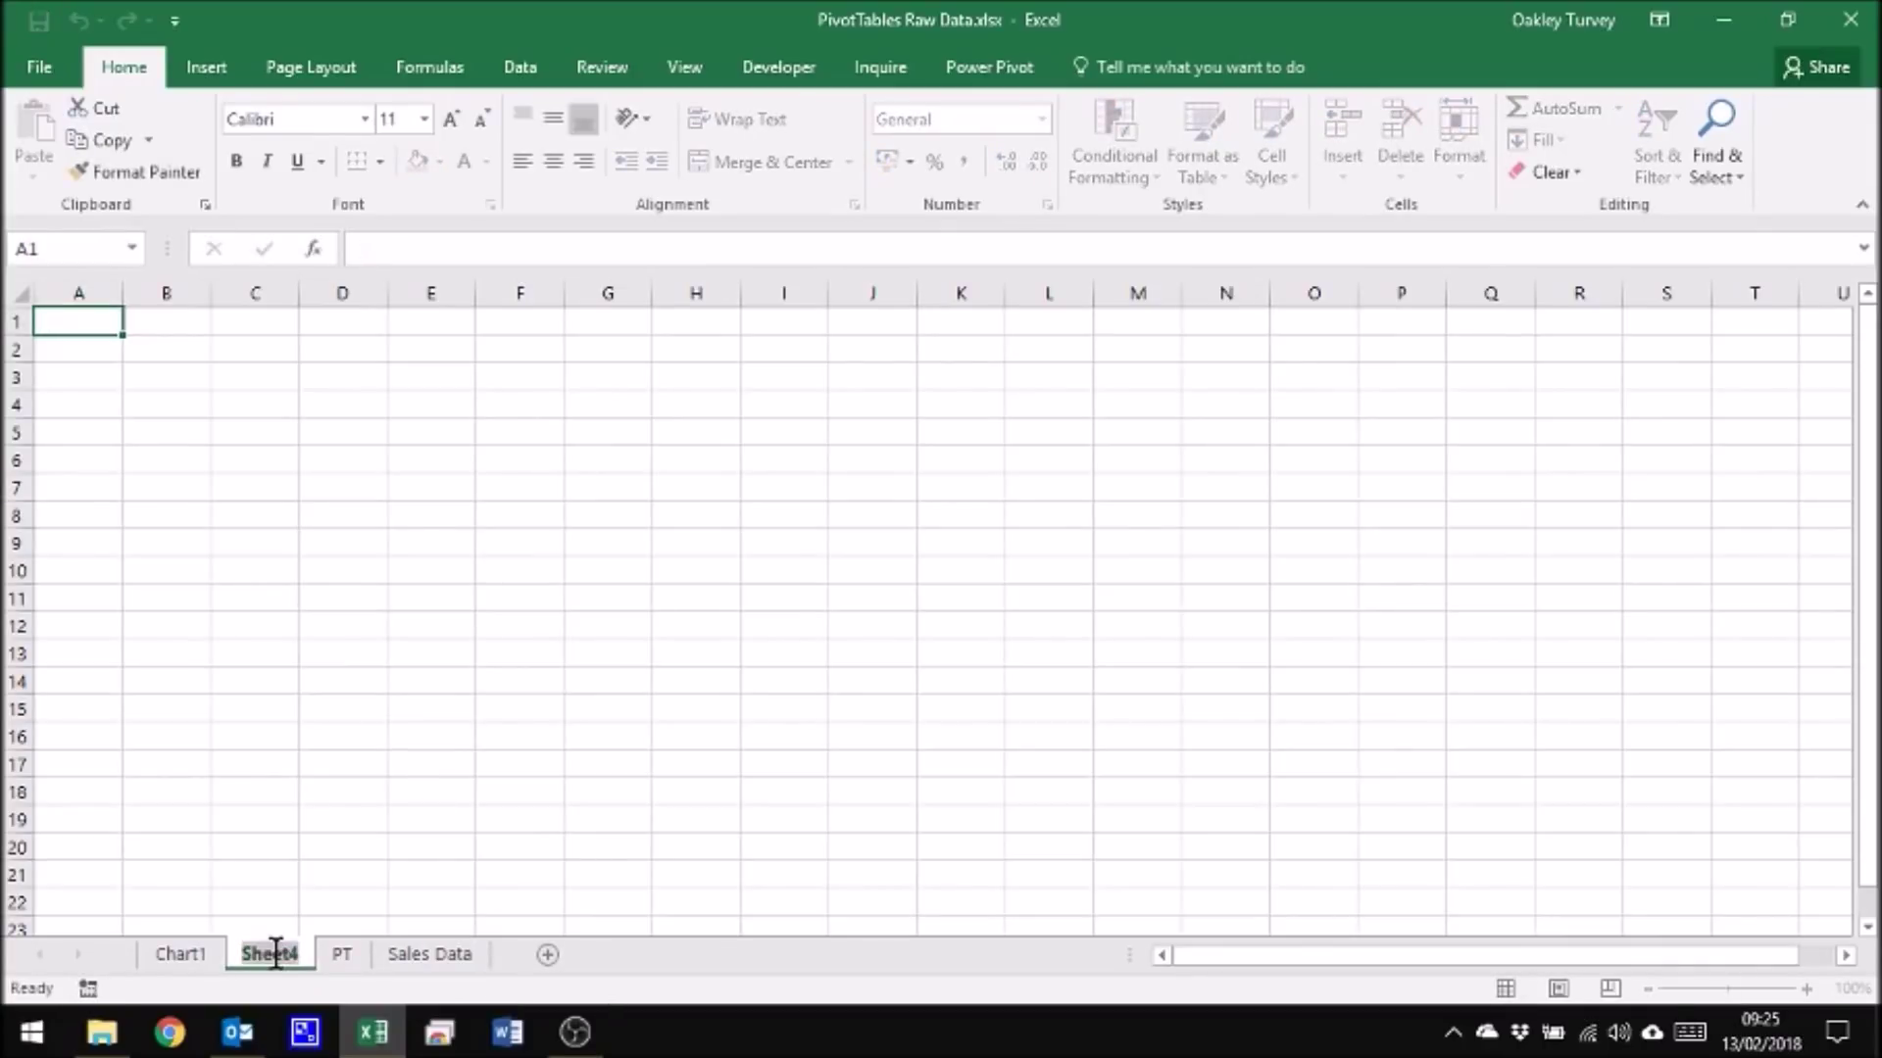
text(Report)
key(Return)
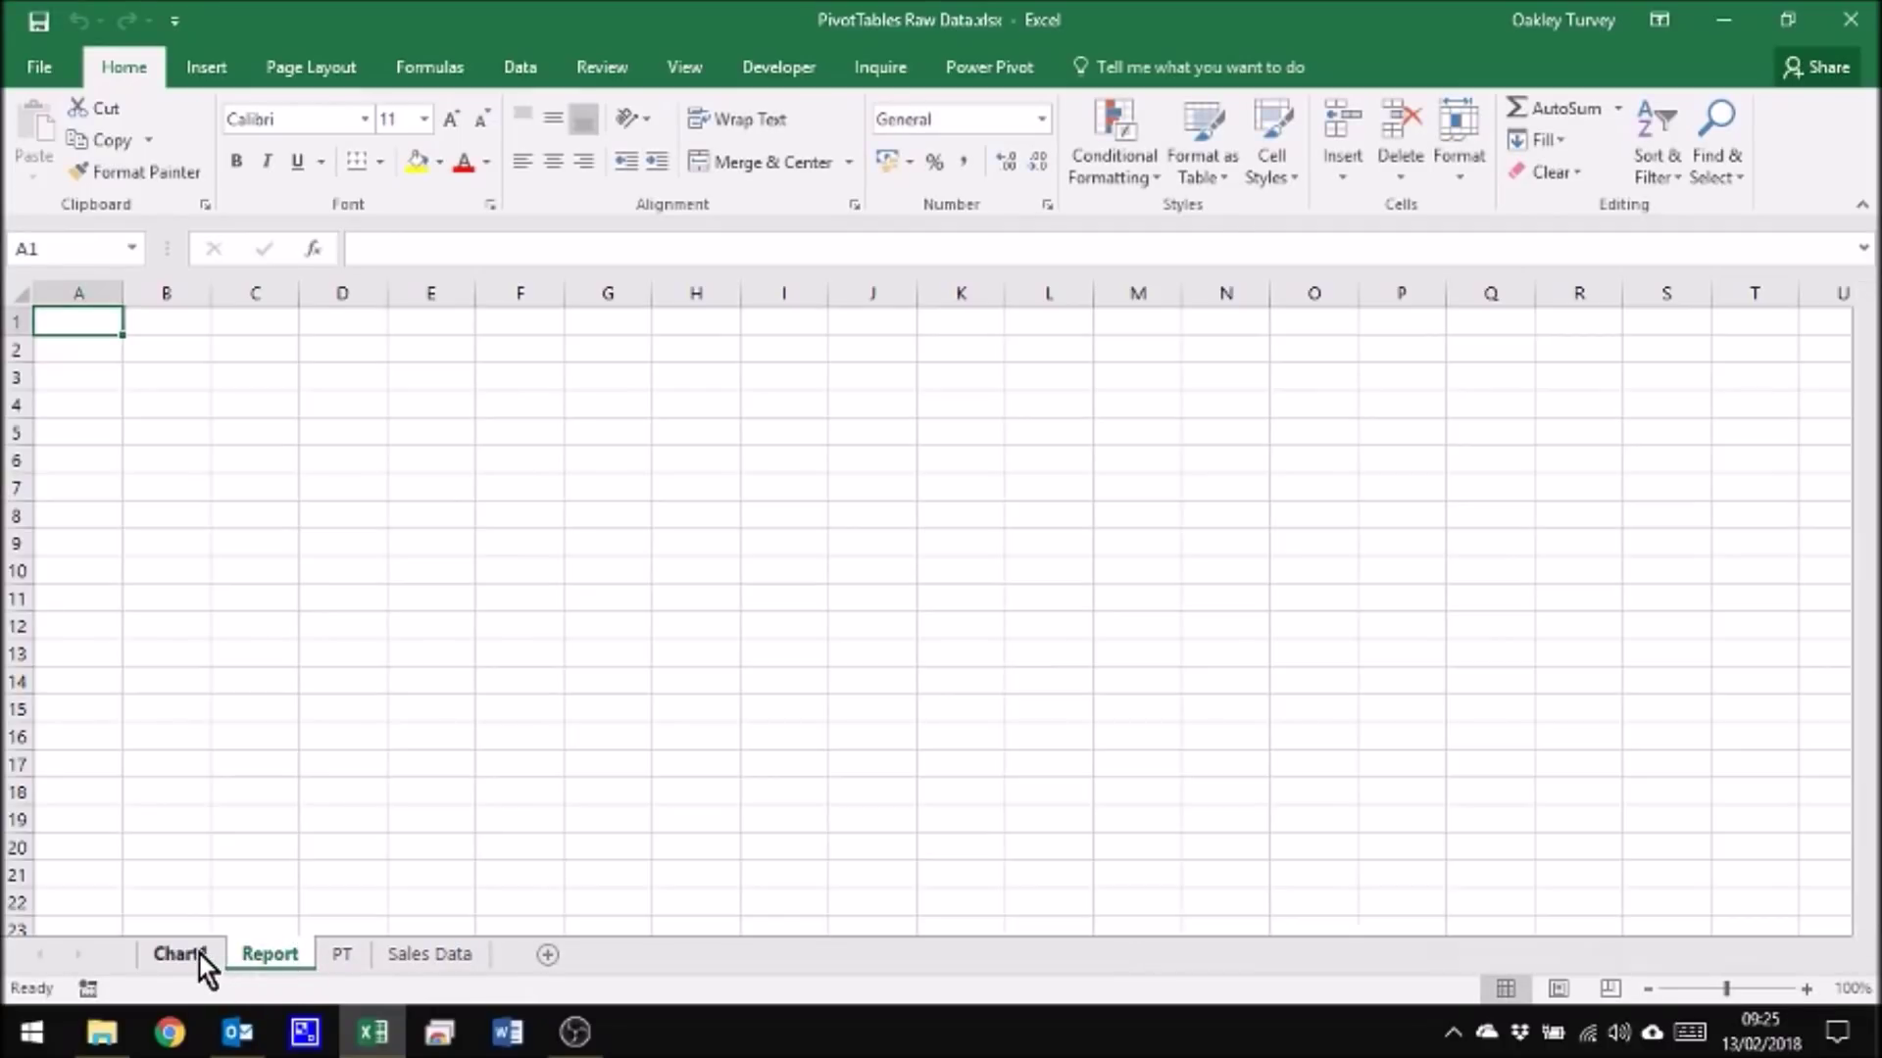
click(198, 954)
Step: Move the PivotChart from Chart1 as an object onto the Report sheet
click(1365, 359)
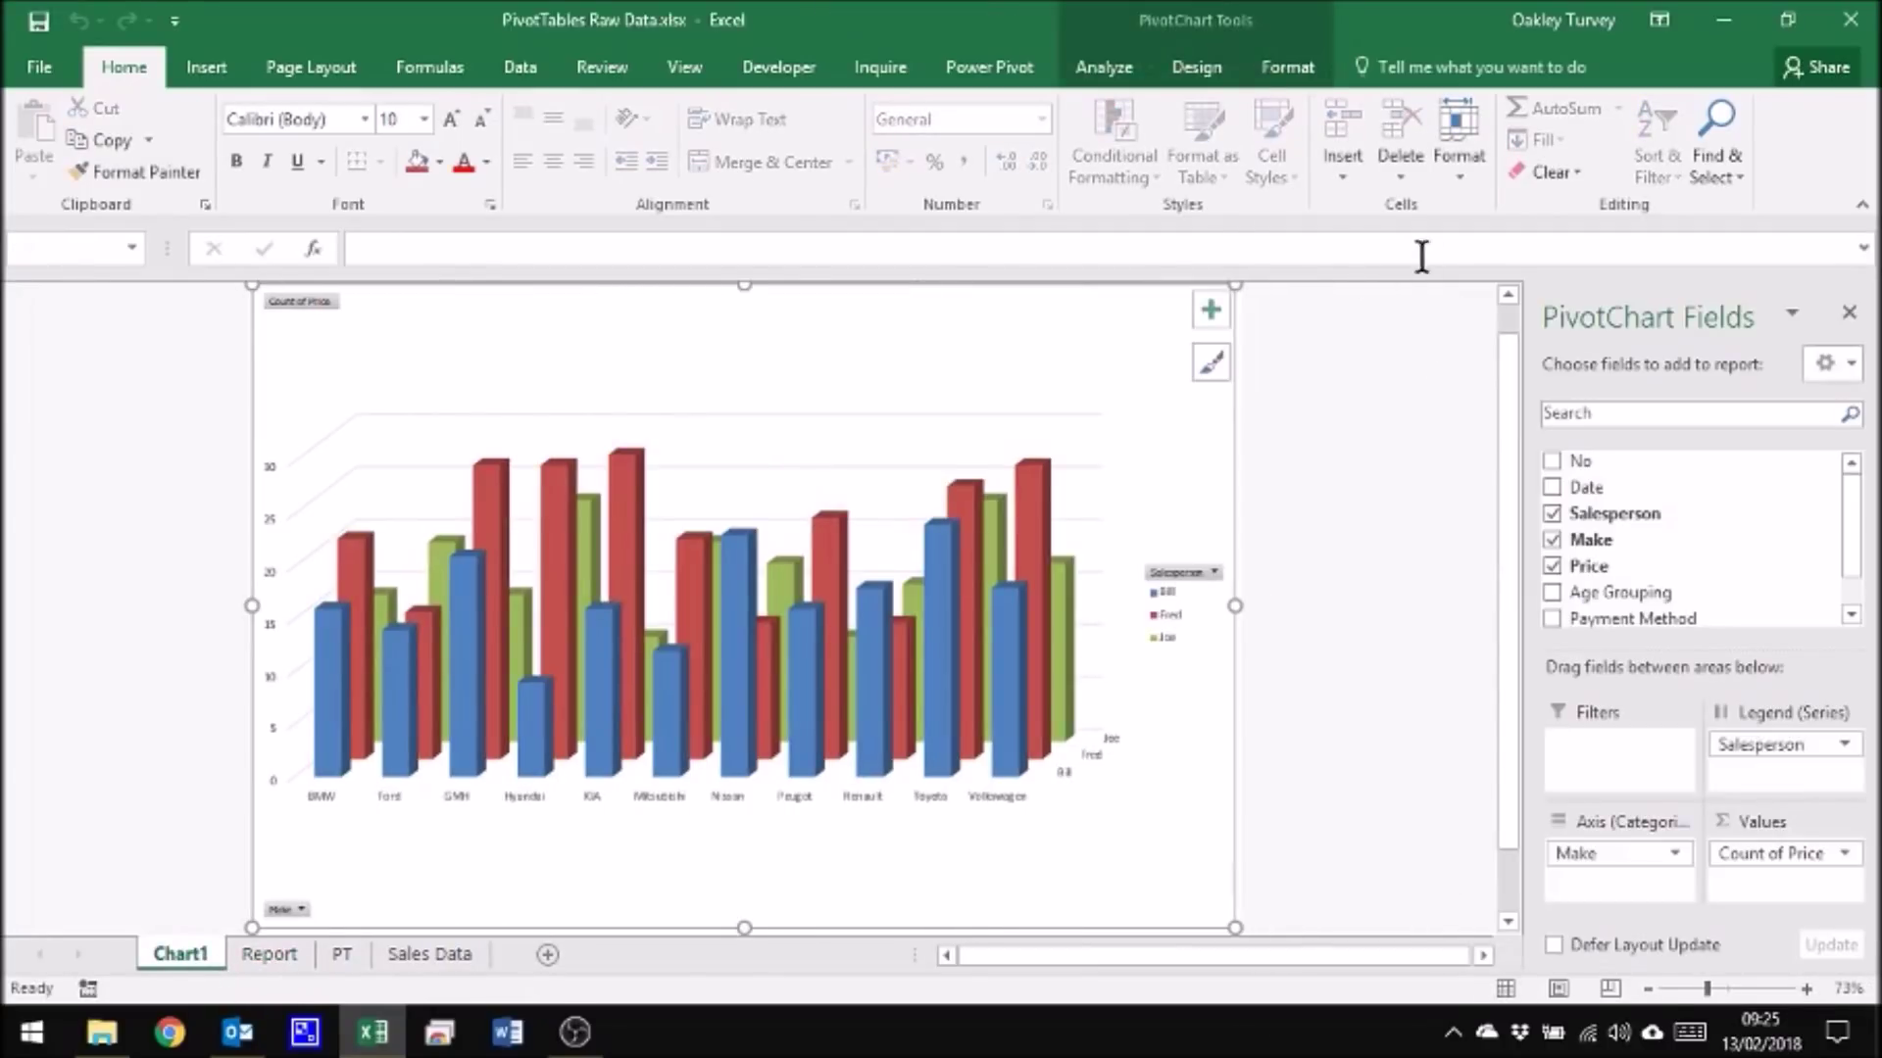
click(1213, 61)
click(1535, 156)
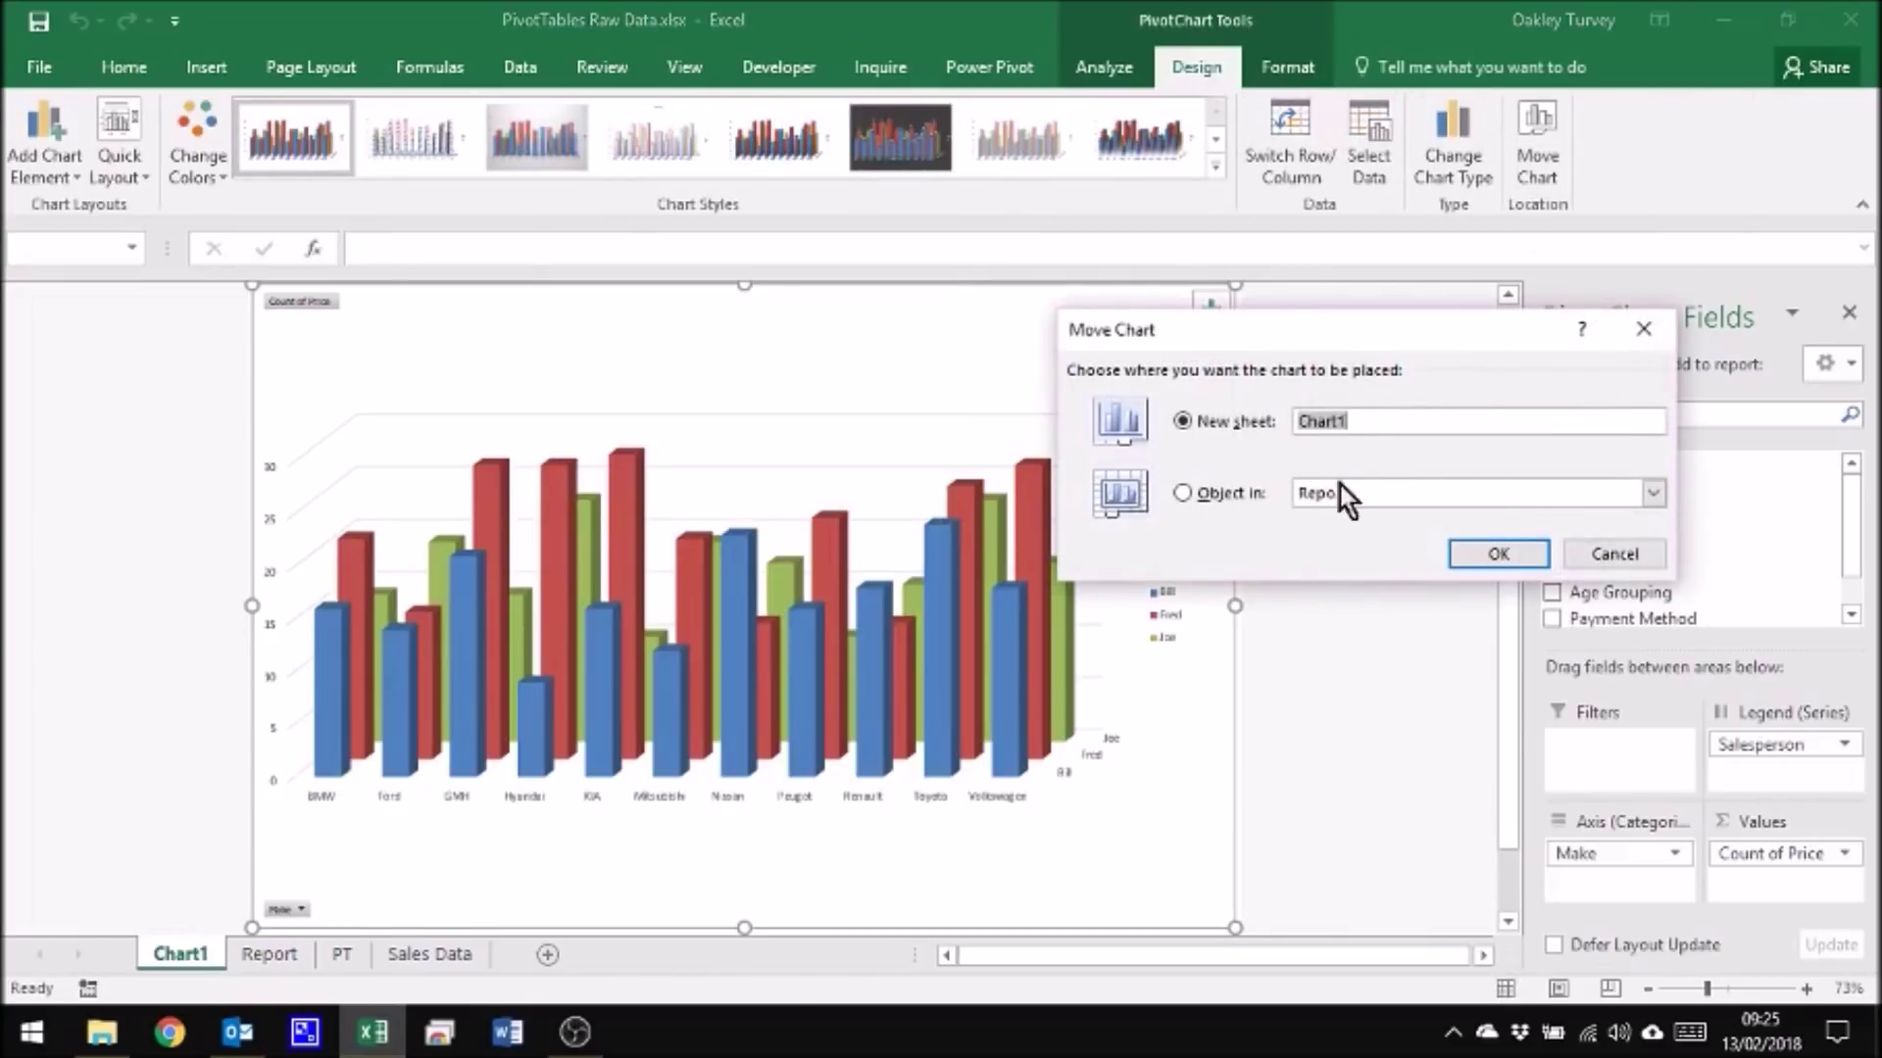
click(1183, 492)
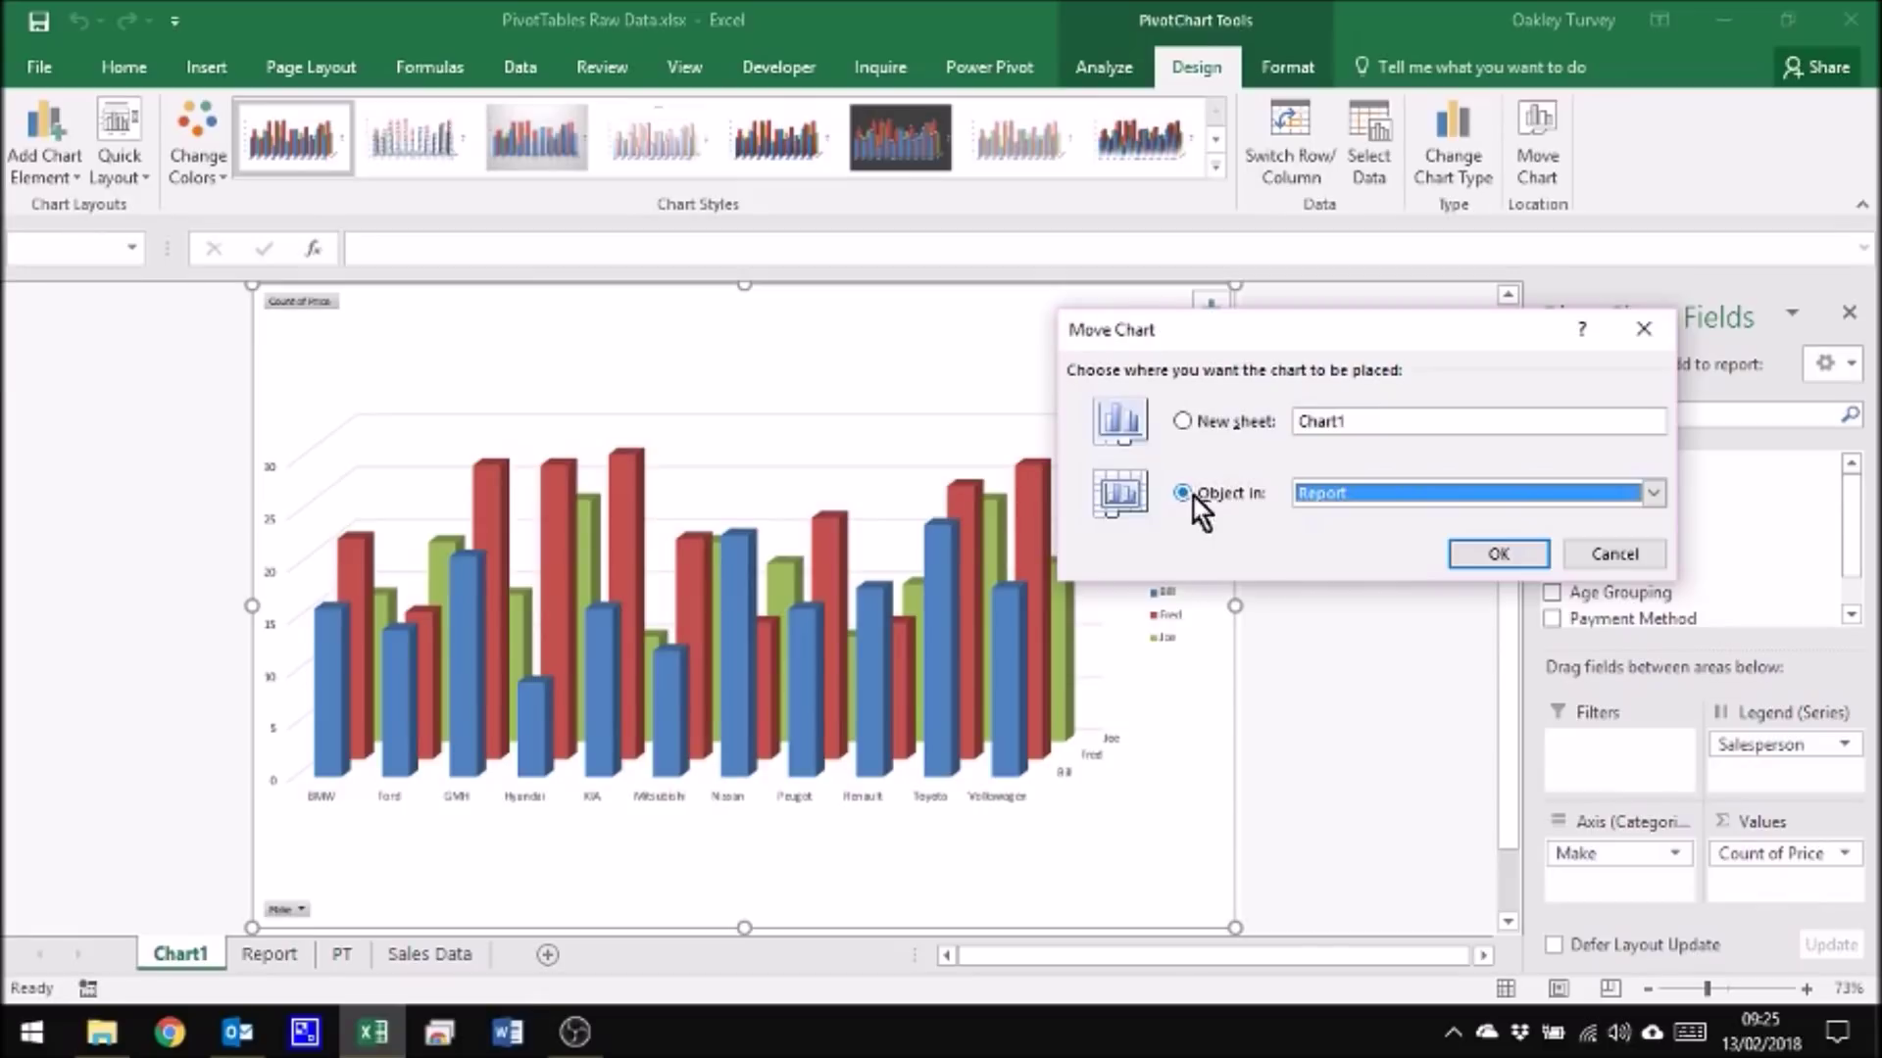
click(1502, 556)
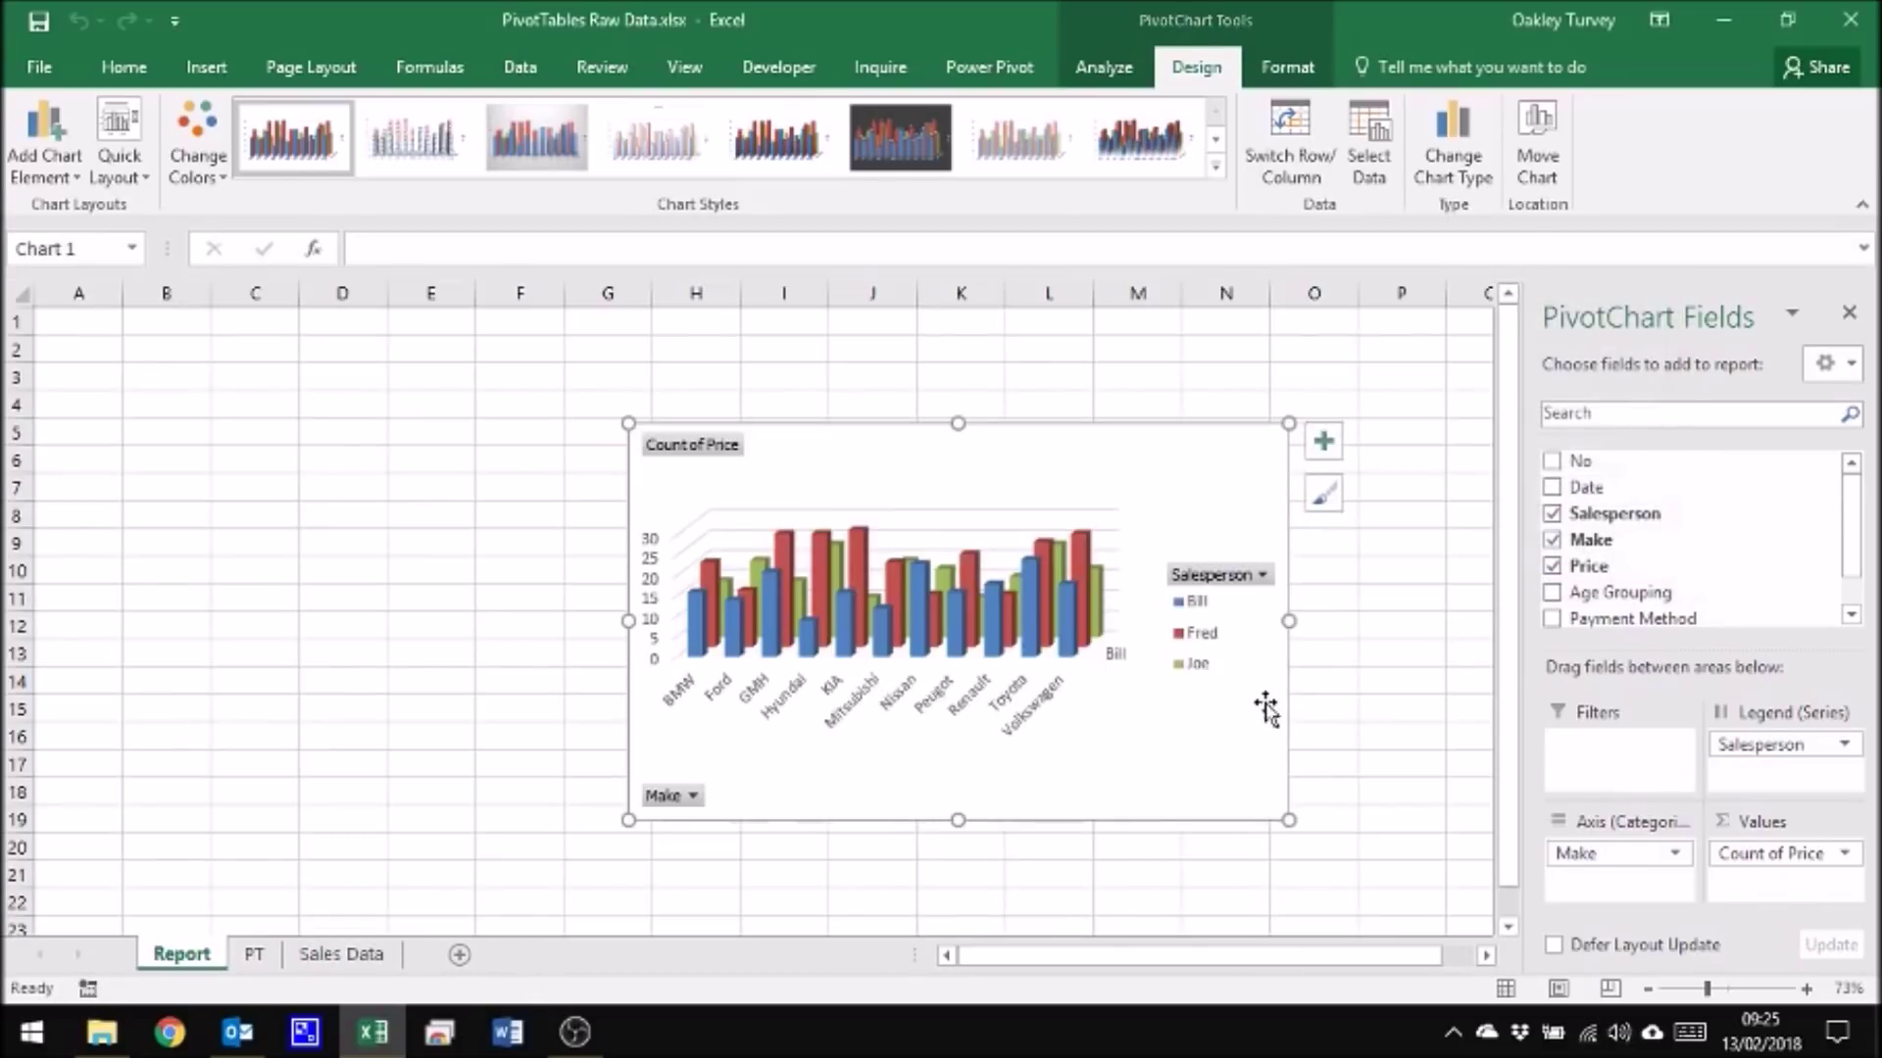
Step: Position the chart at B2 and resize it to span columns B–J, rows 2–20
drag(1177, 441, 672, 341)
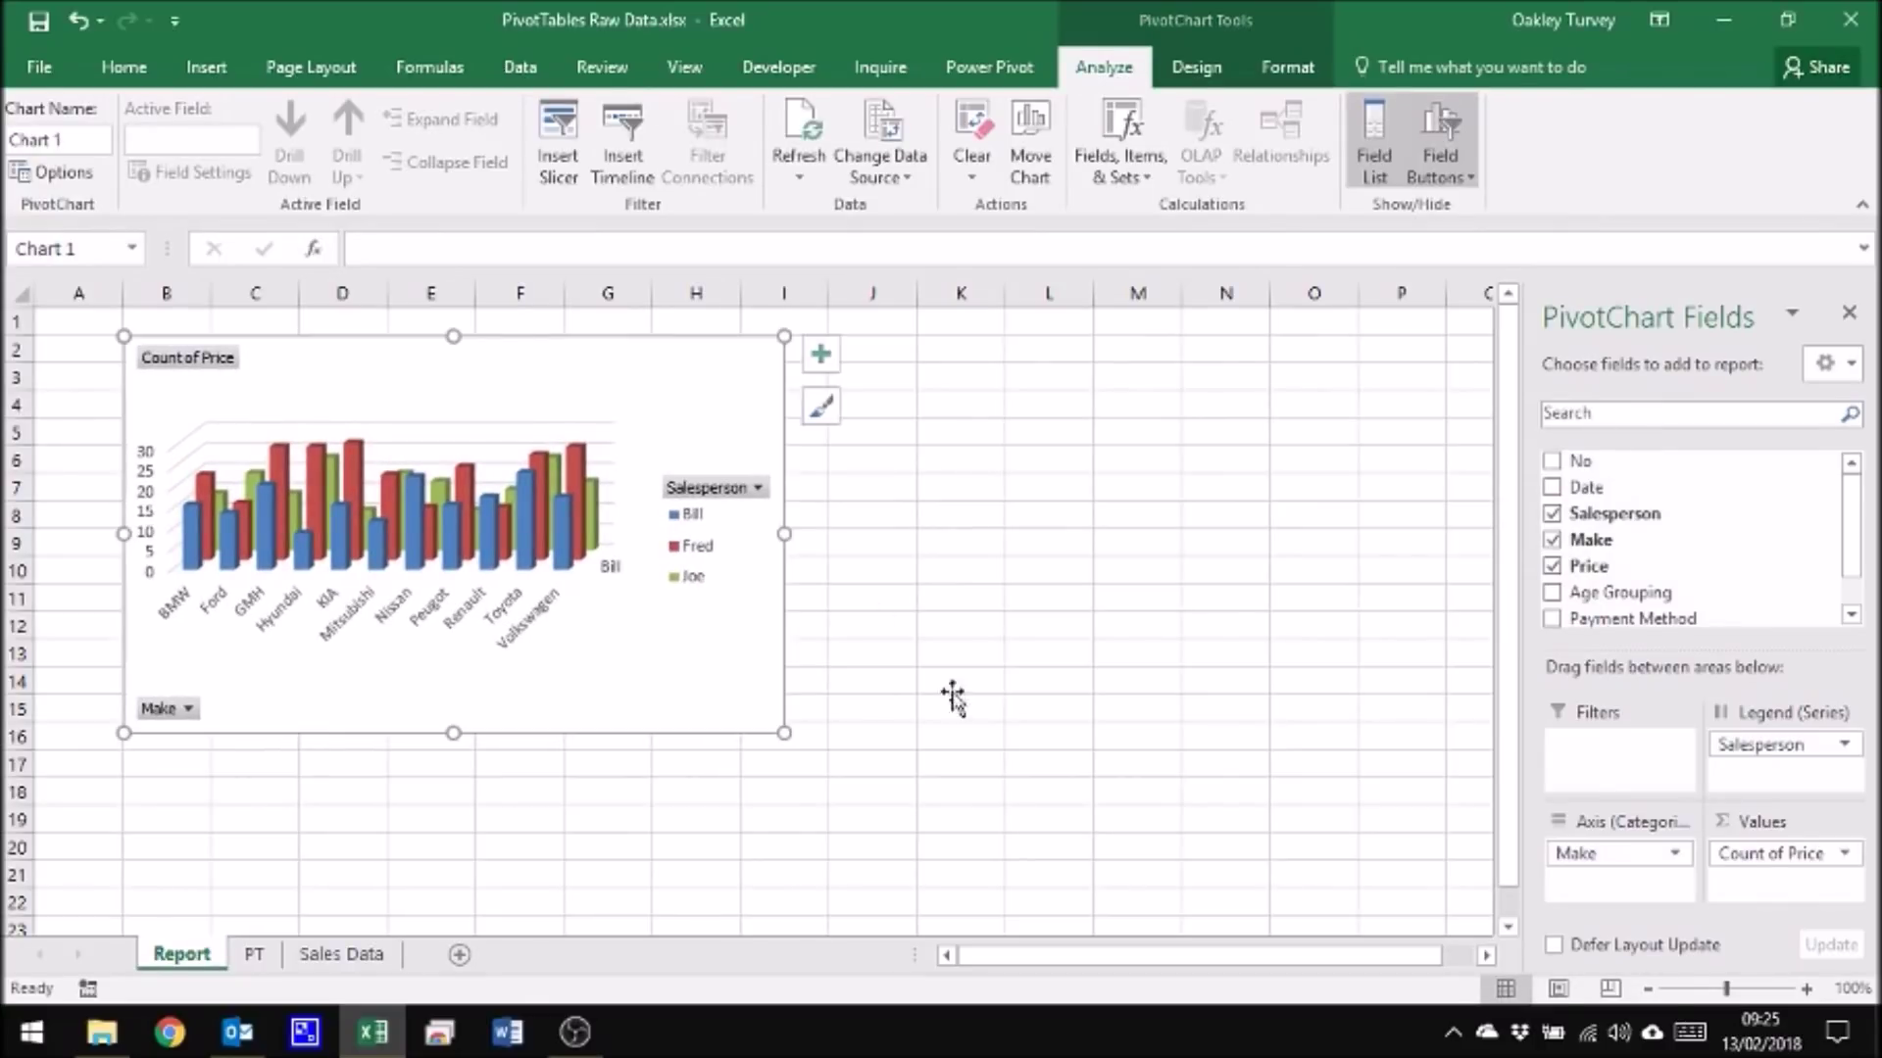
key(alt)
drag(784, 733, 741, 722)
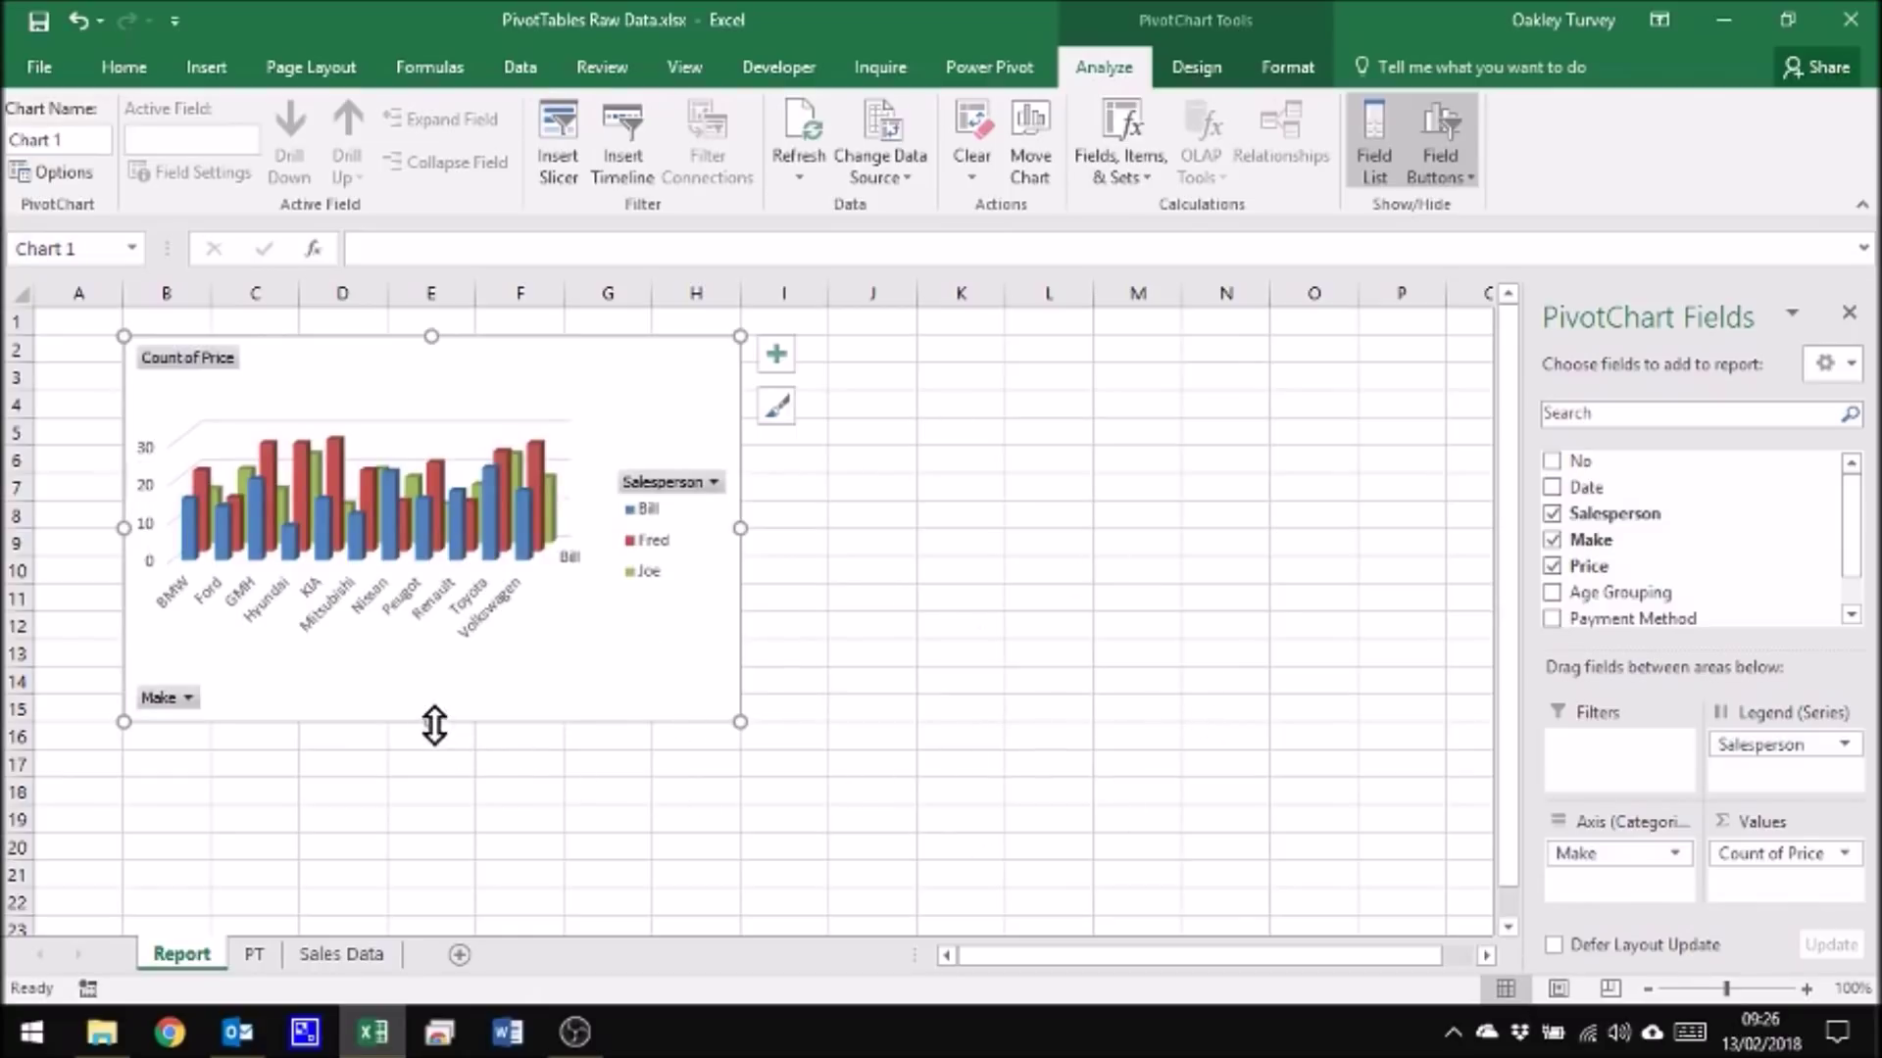
drag(431, 723, 414, 853)
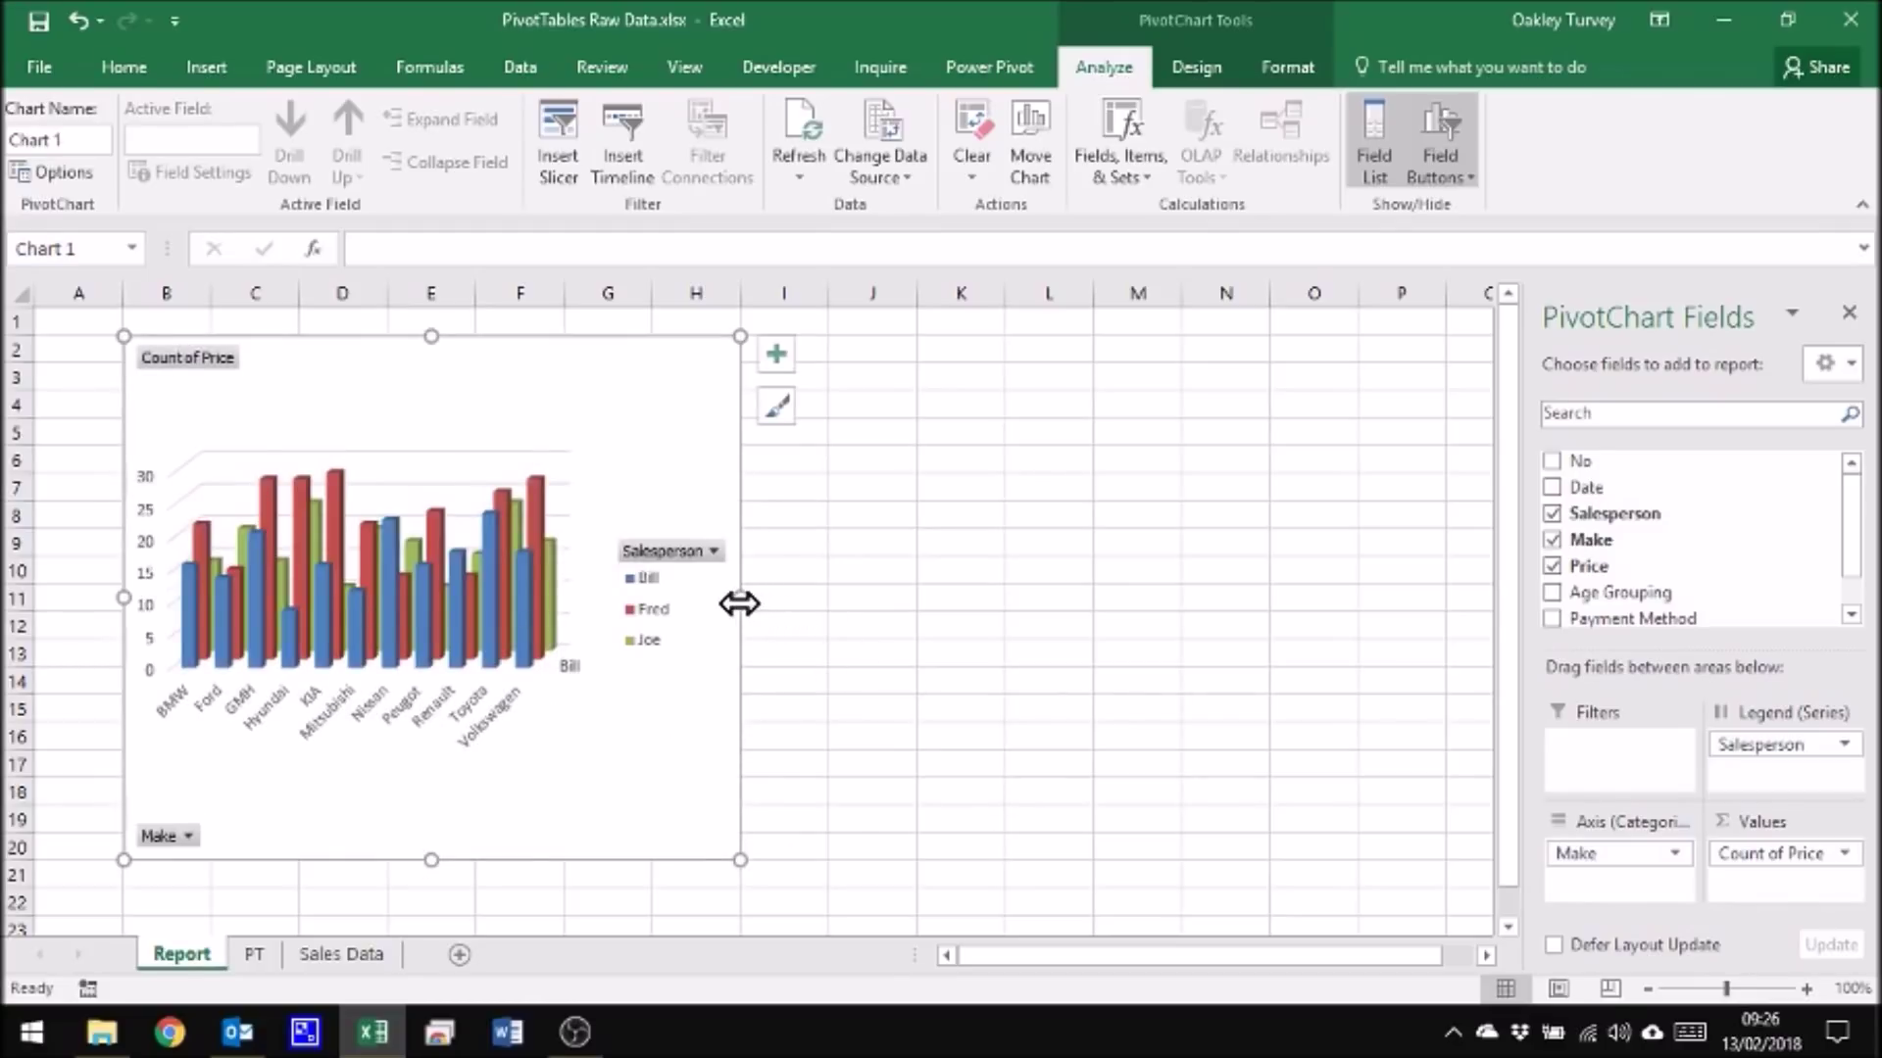
drag(741, 599, 892, 594)
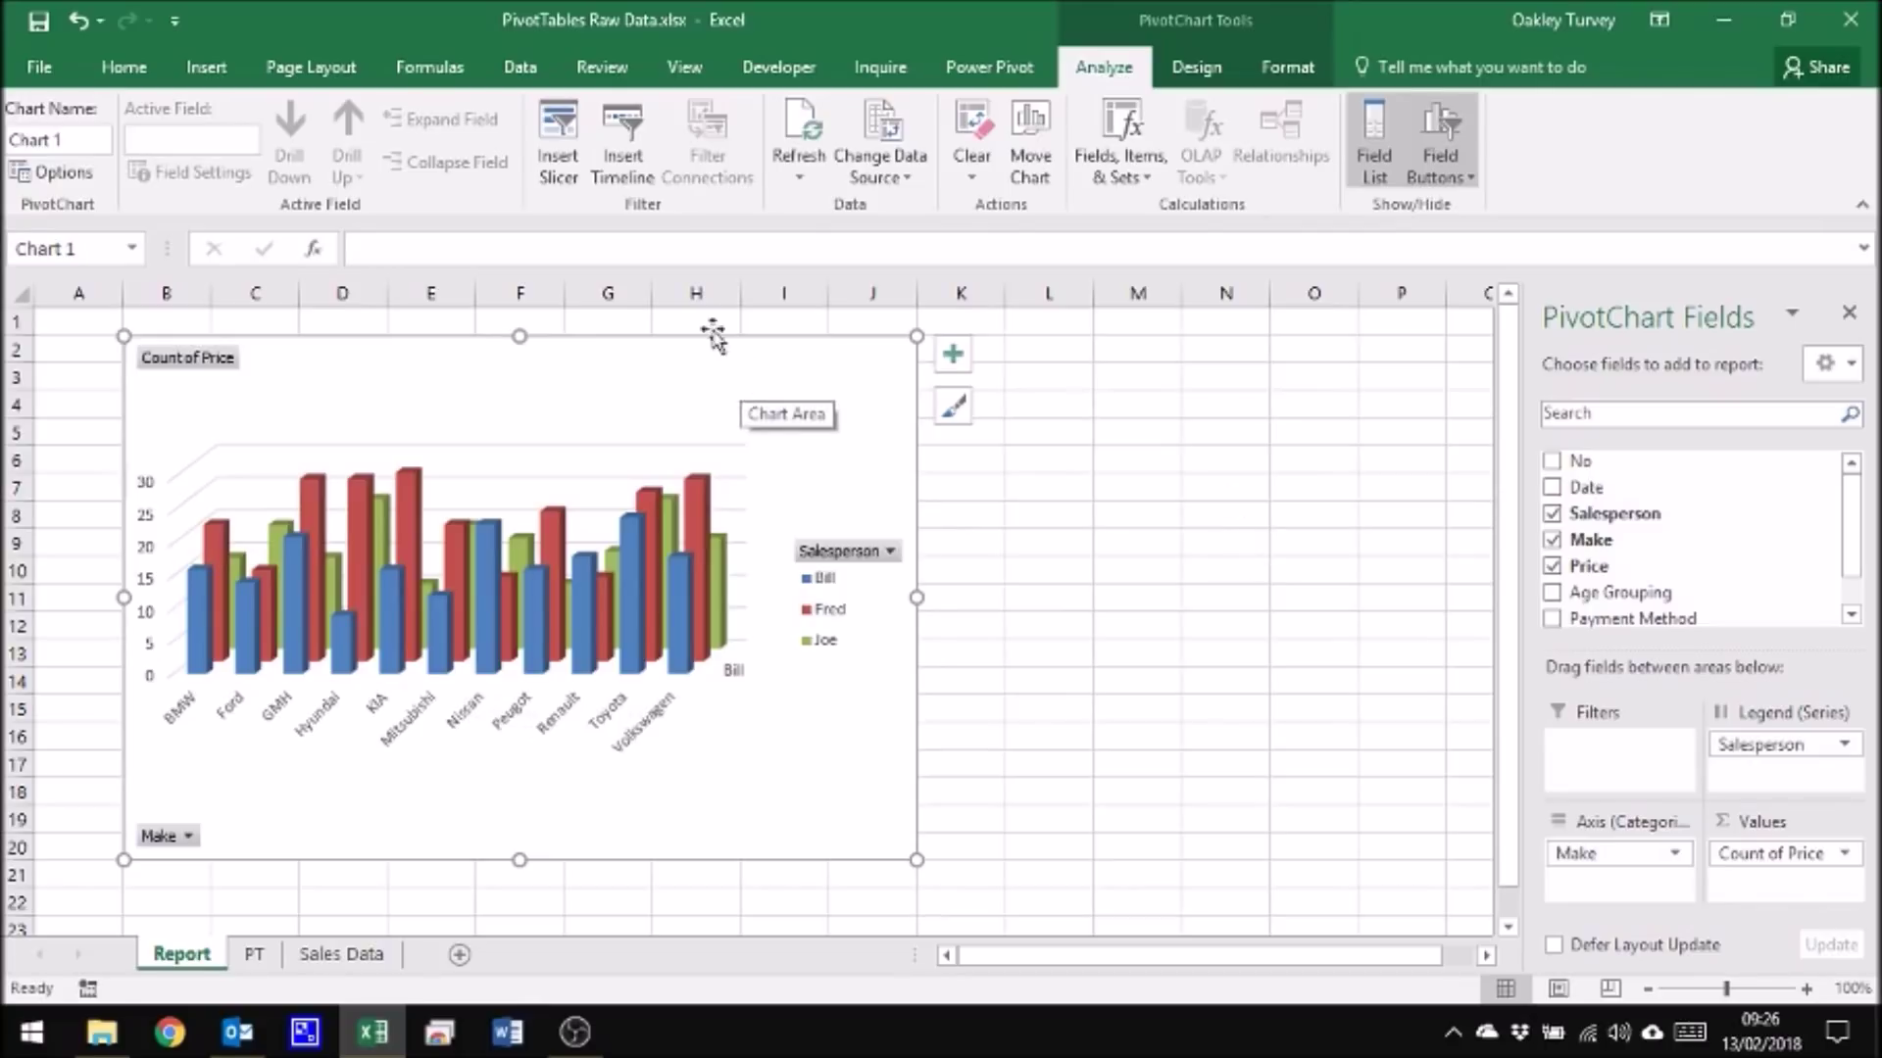
Step: Insert Make and Salesperson slicers for the pivot chart
click(560, 142)
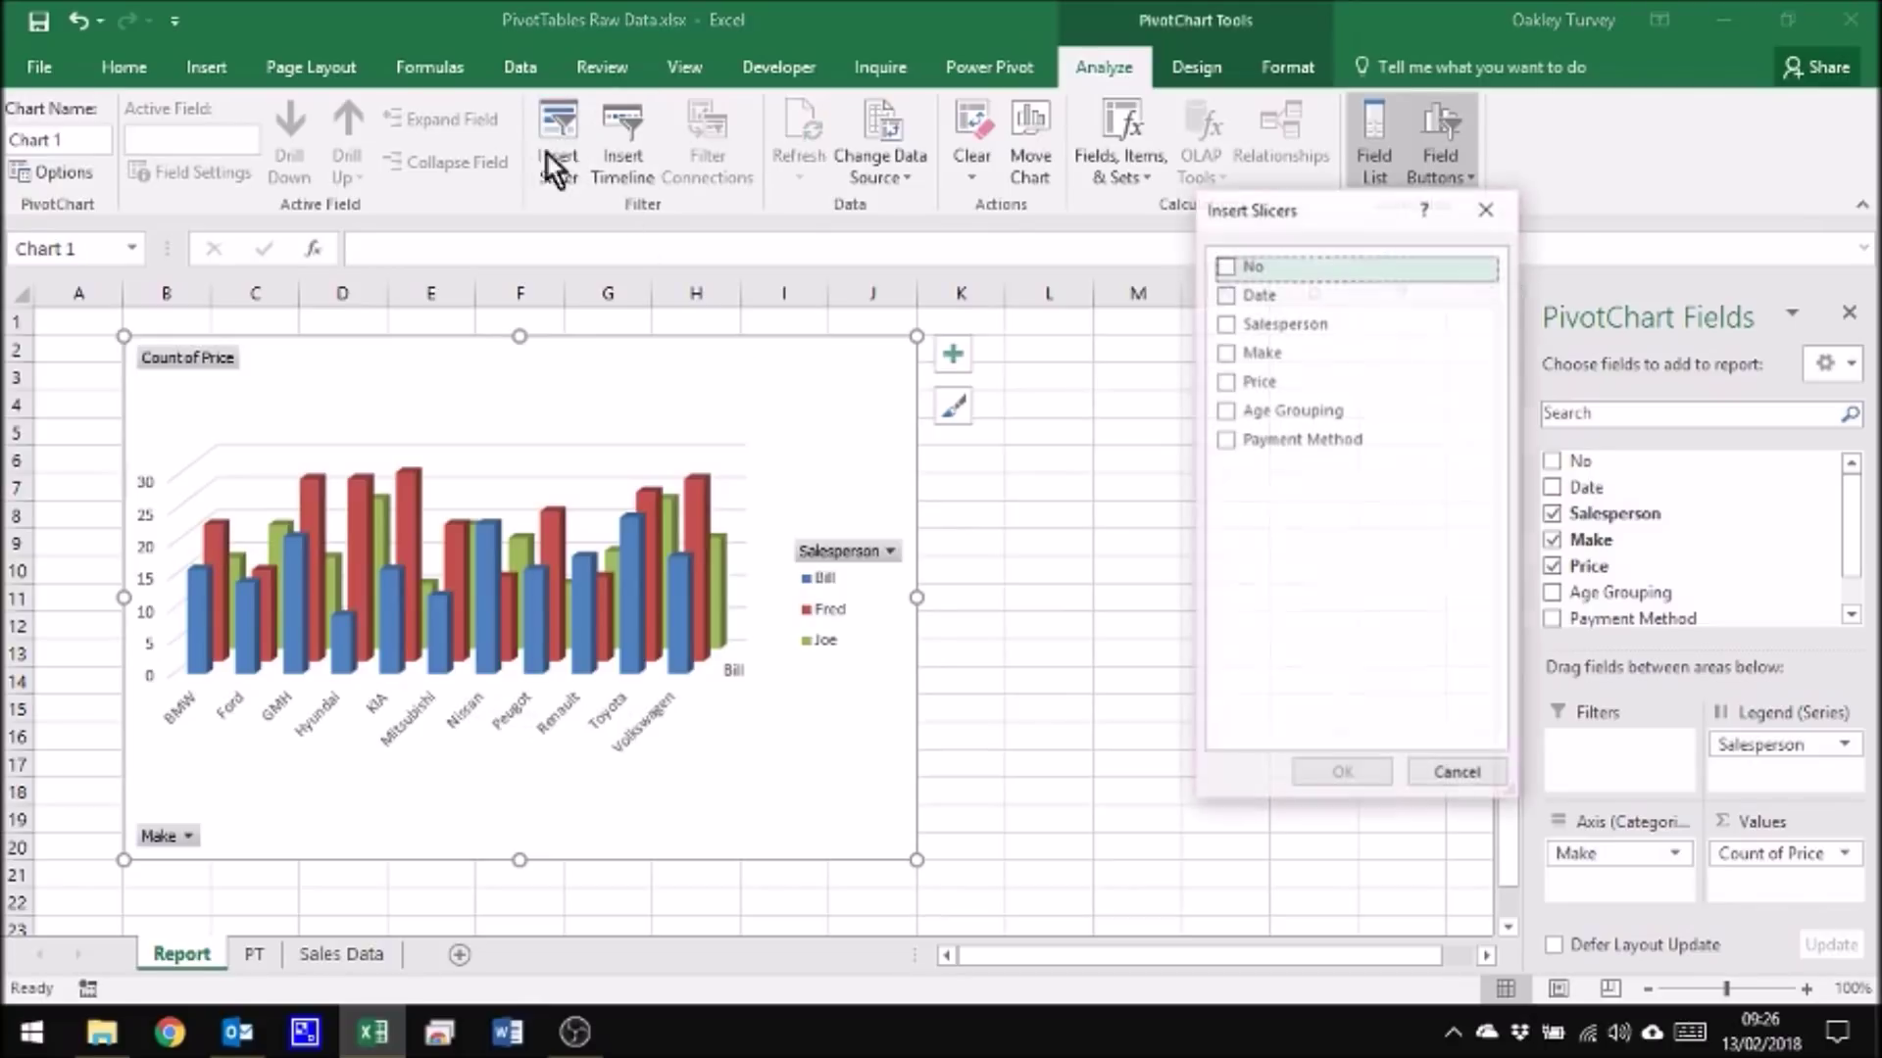
click(1225, 352)
click(1226, 323)
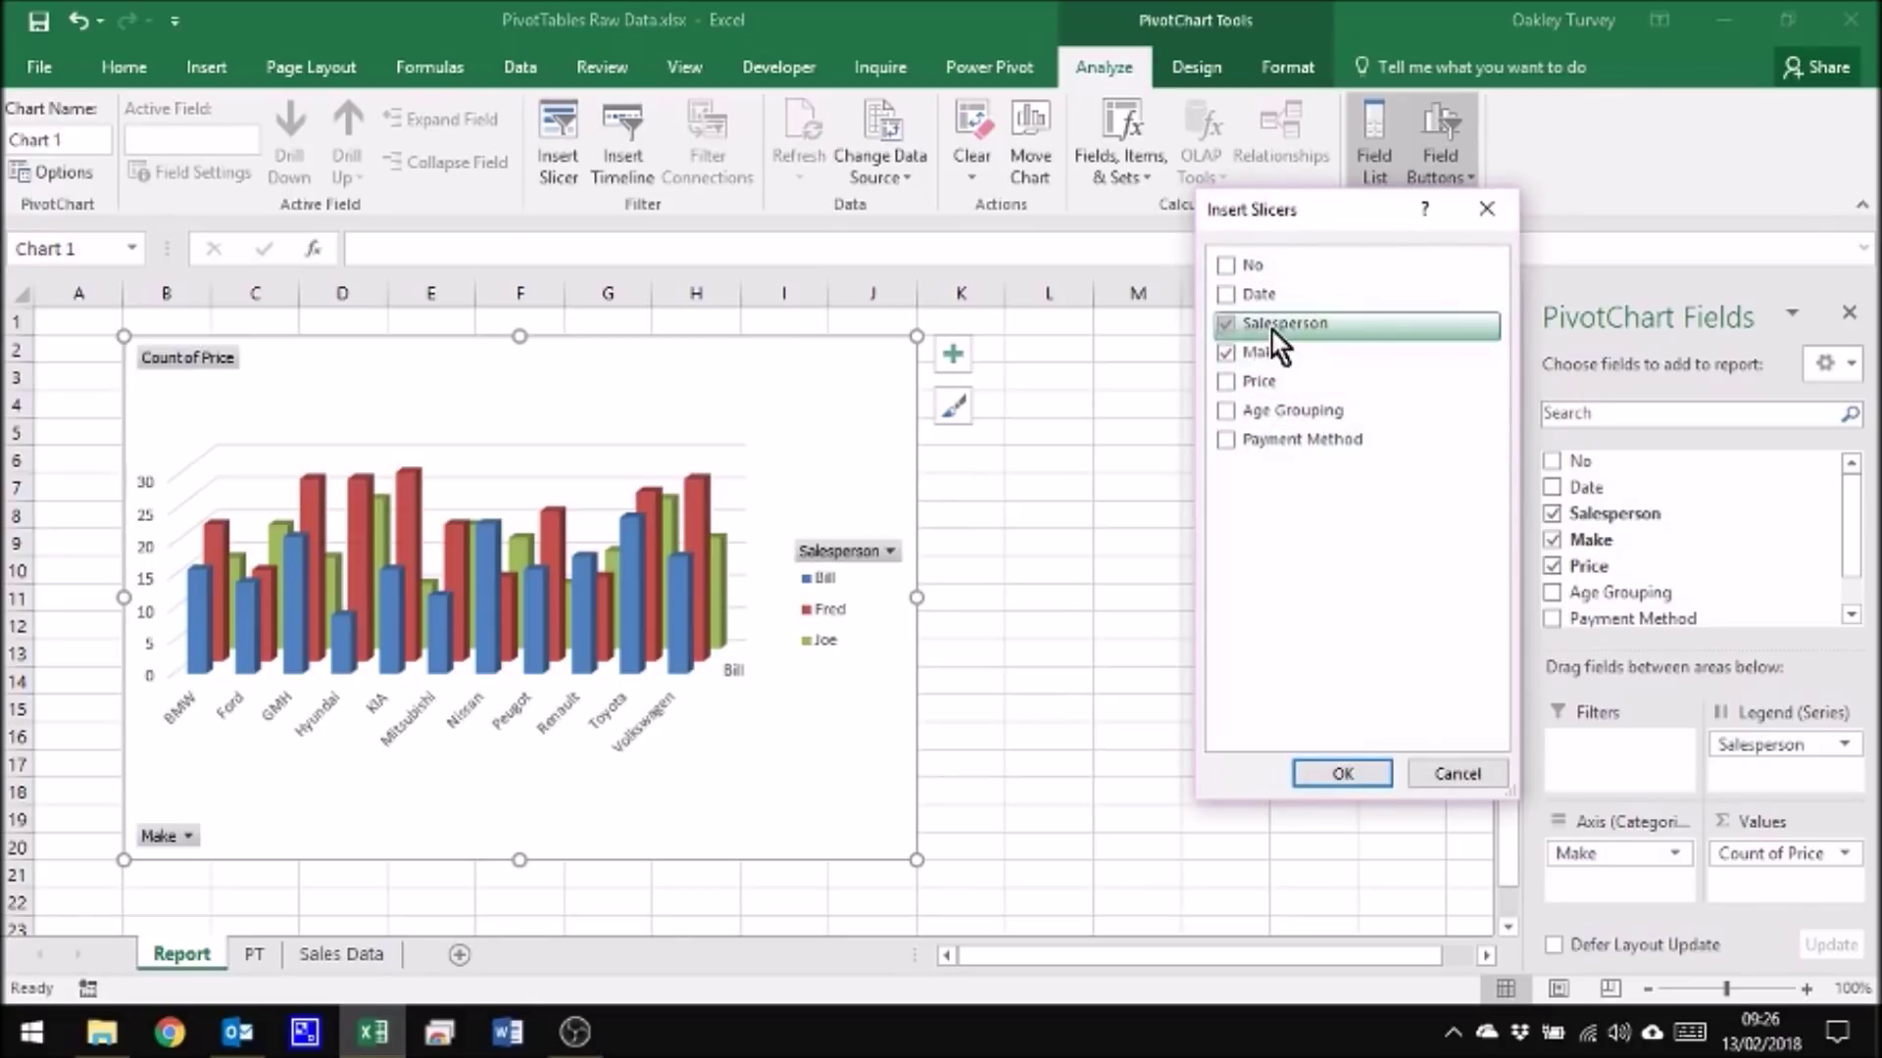
click(1351, 770)
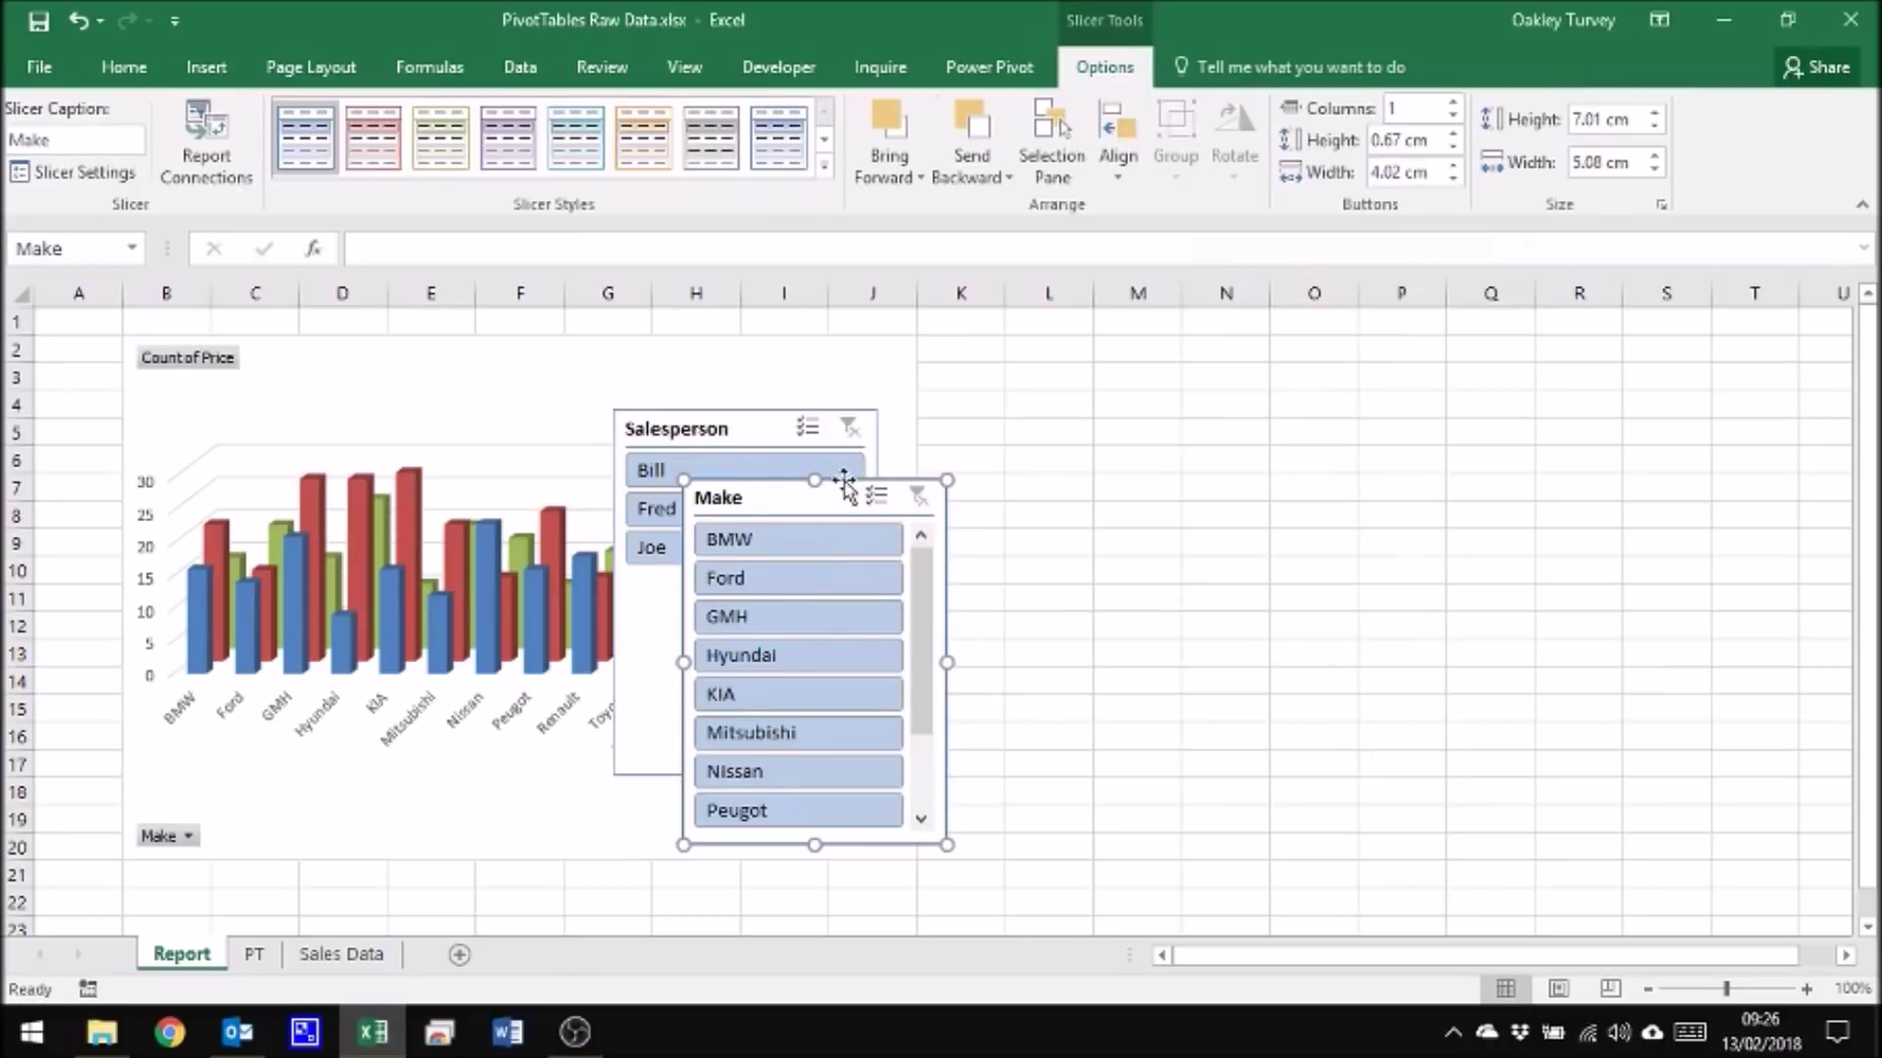
Step: Drag the Make and Salesperson slicers off the chart to its right, side by side
drag(860, 477, 1359, 373)
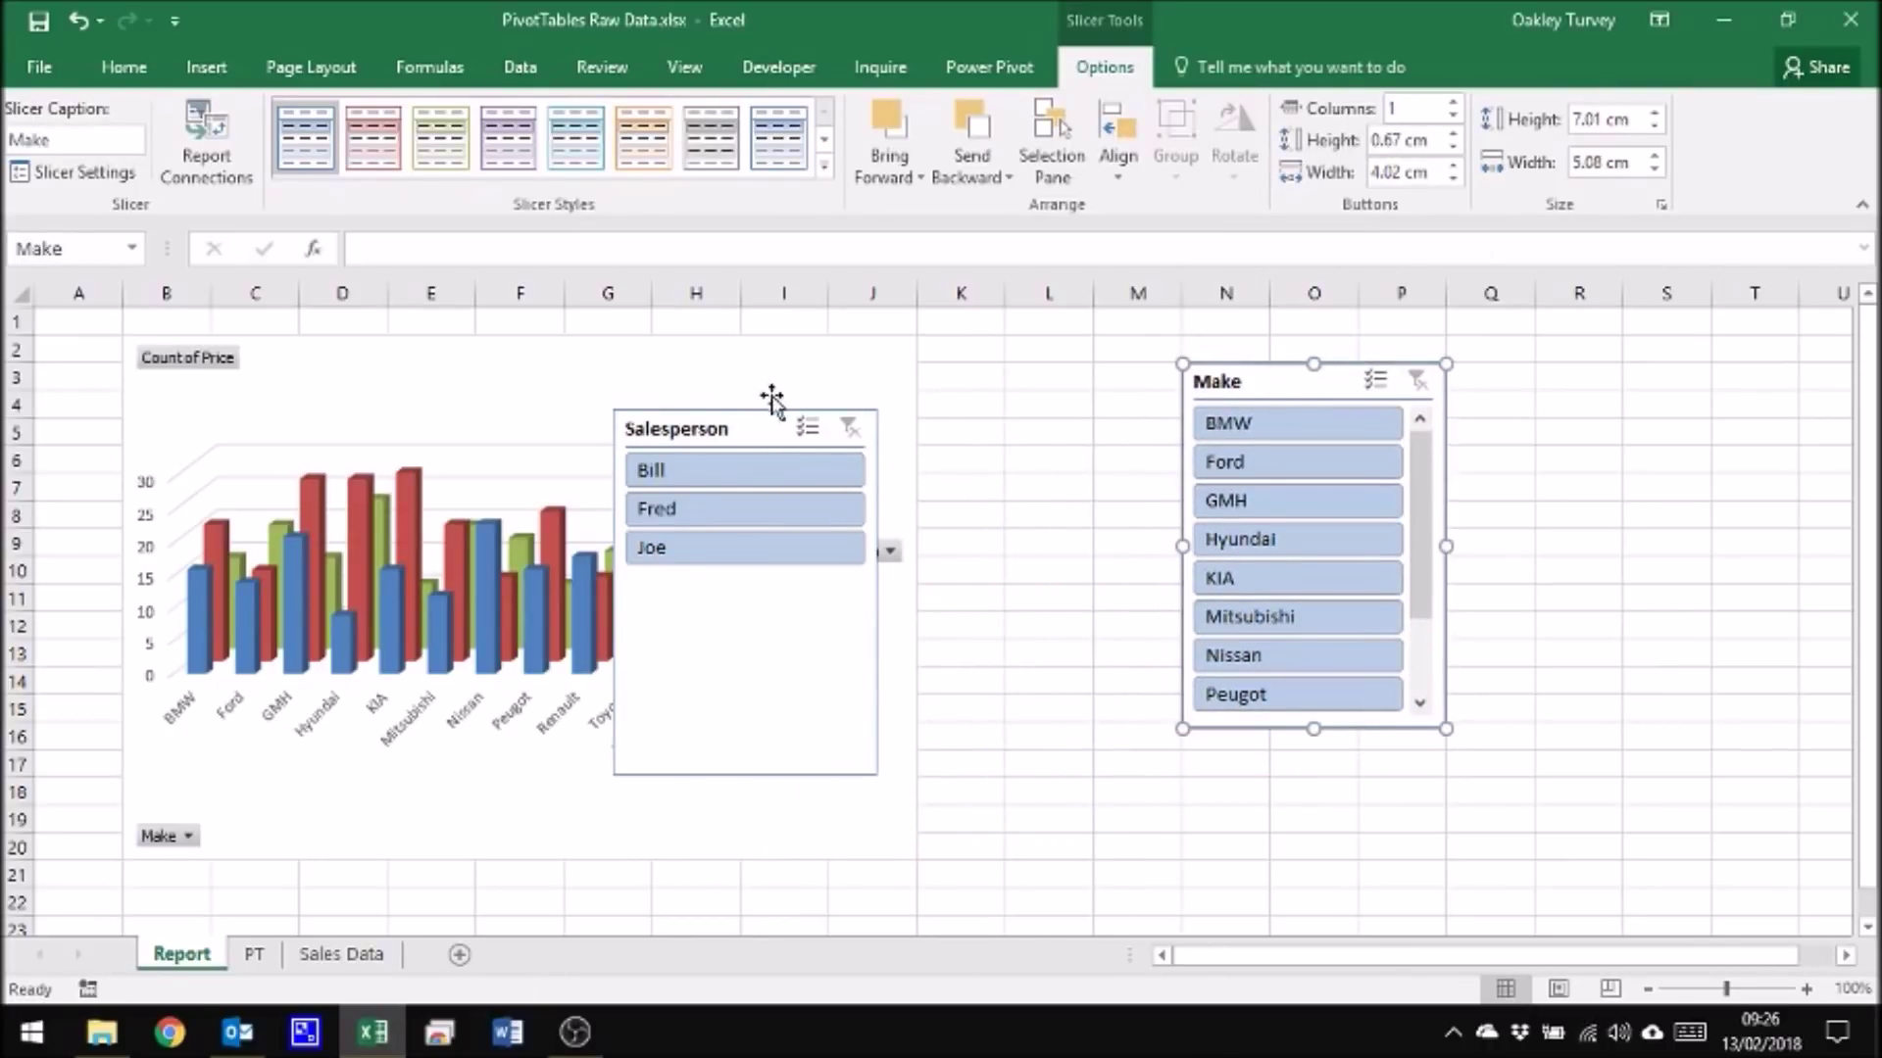
click(742, 415)
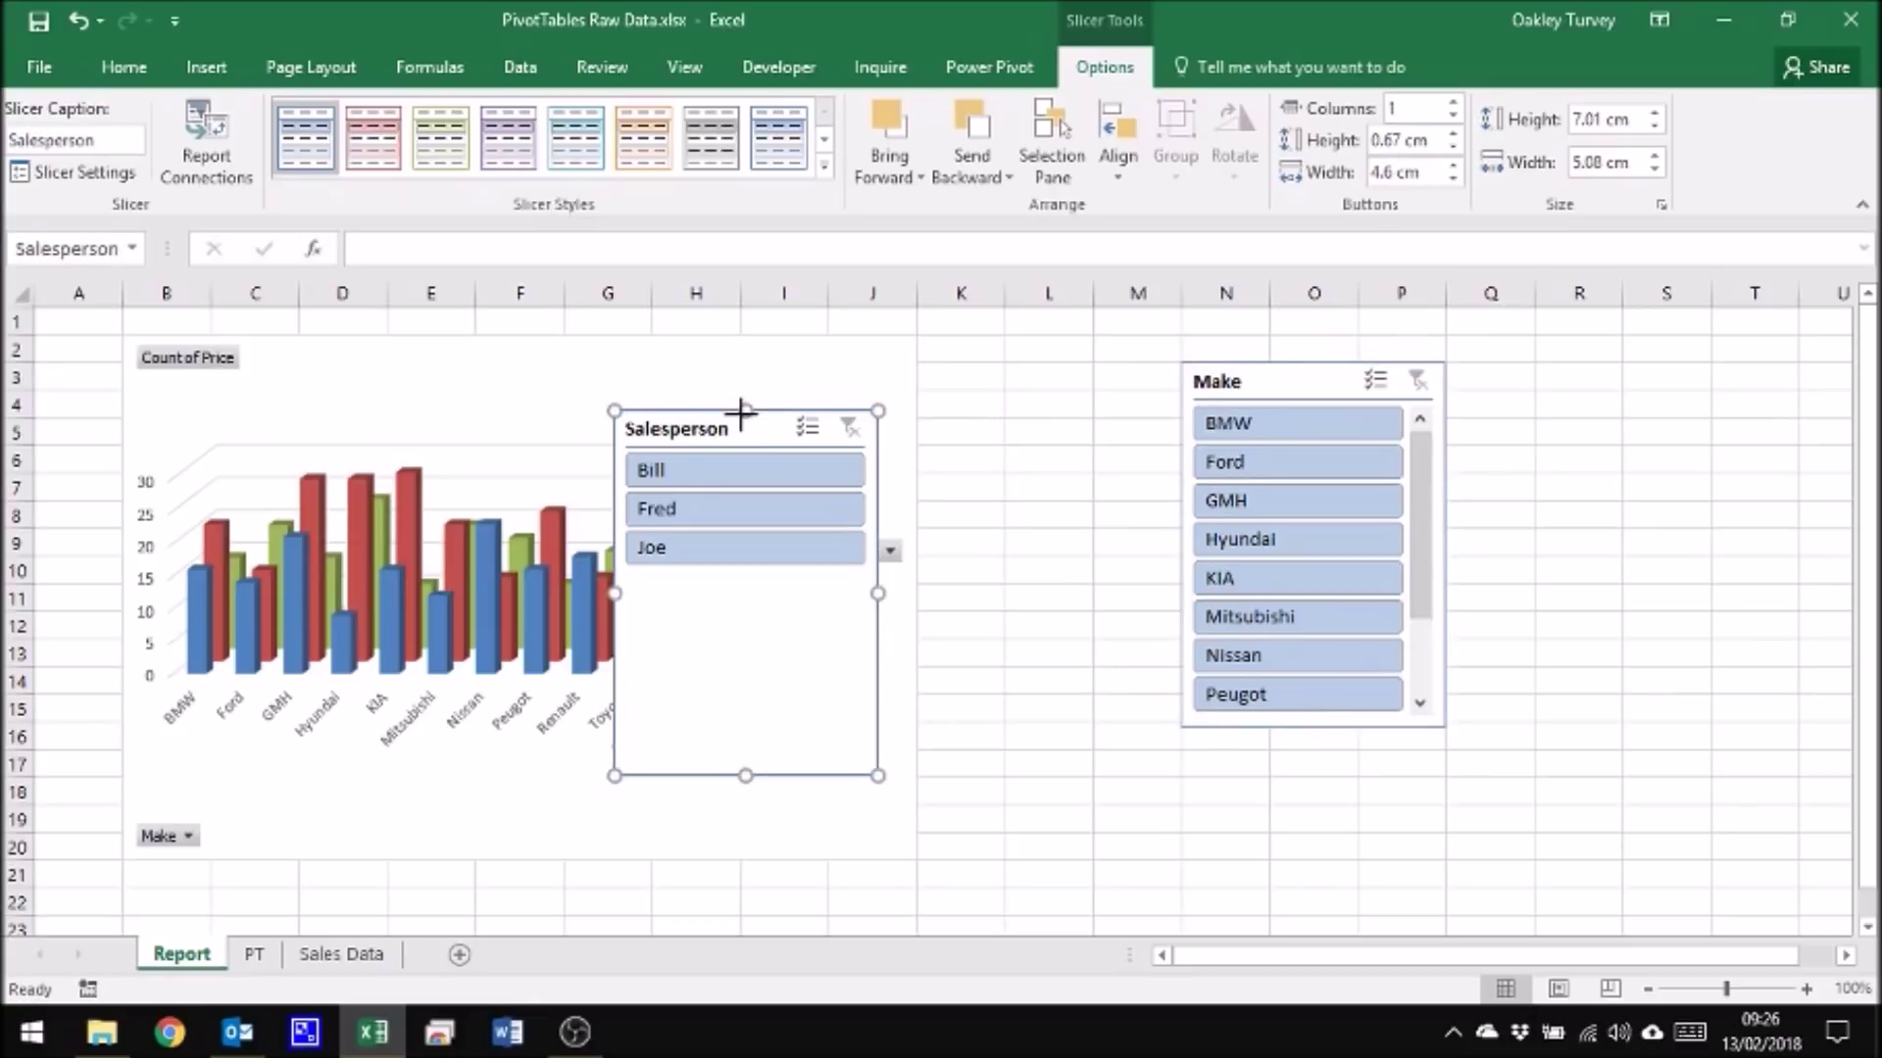
key(alt)
drag(725, 411, 1109, 362)
click(1323, 364)
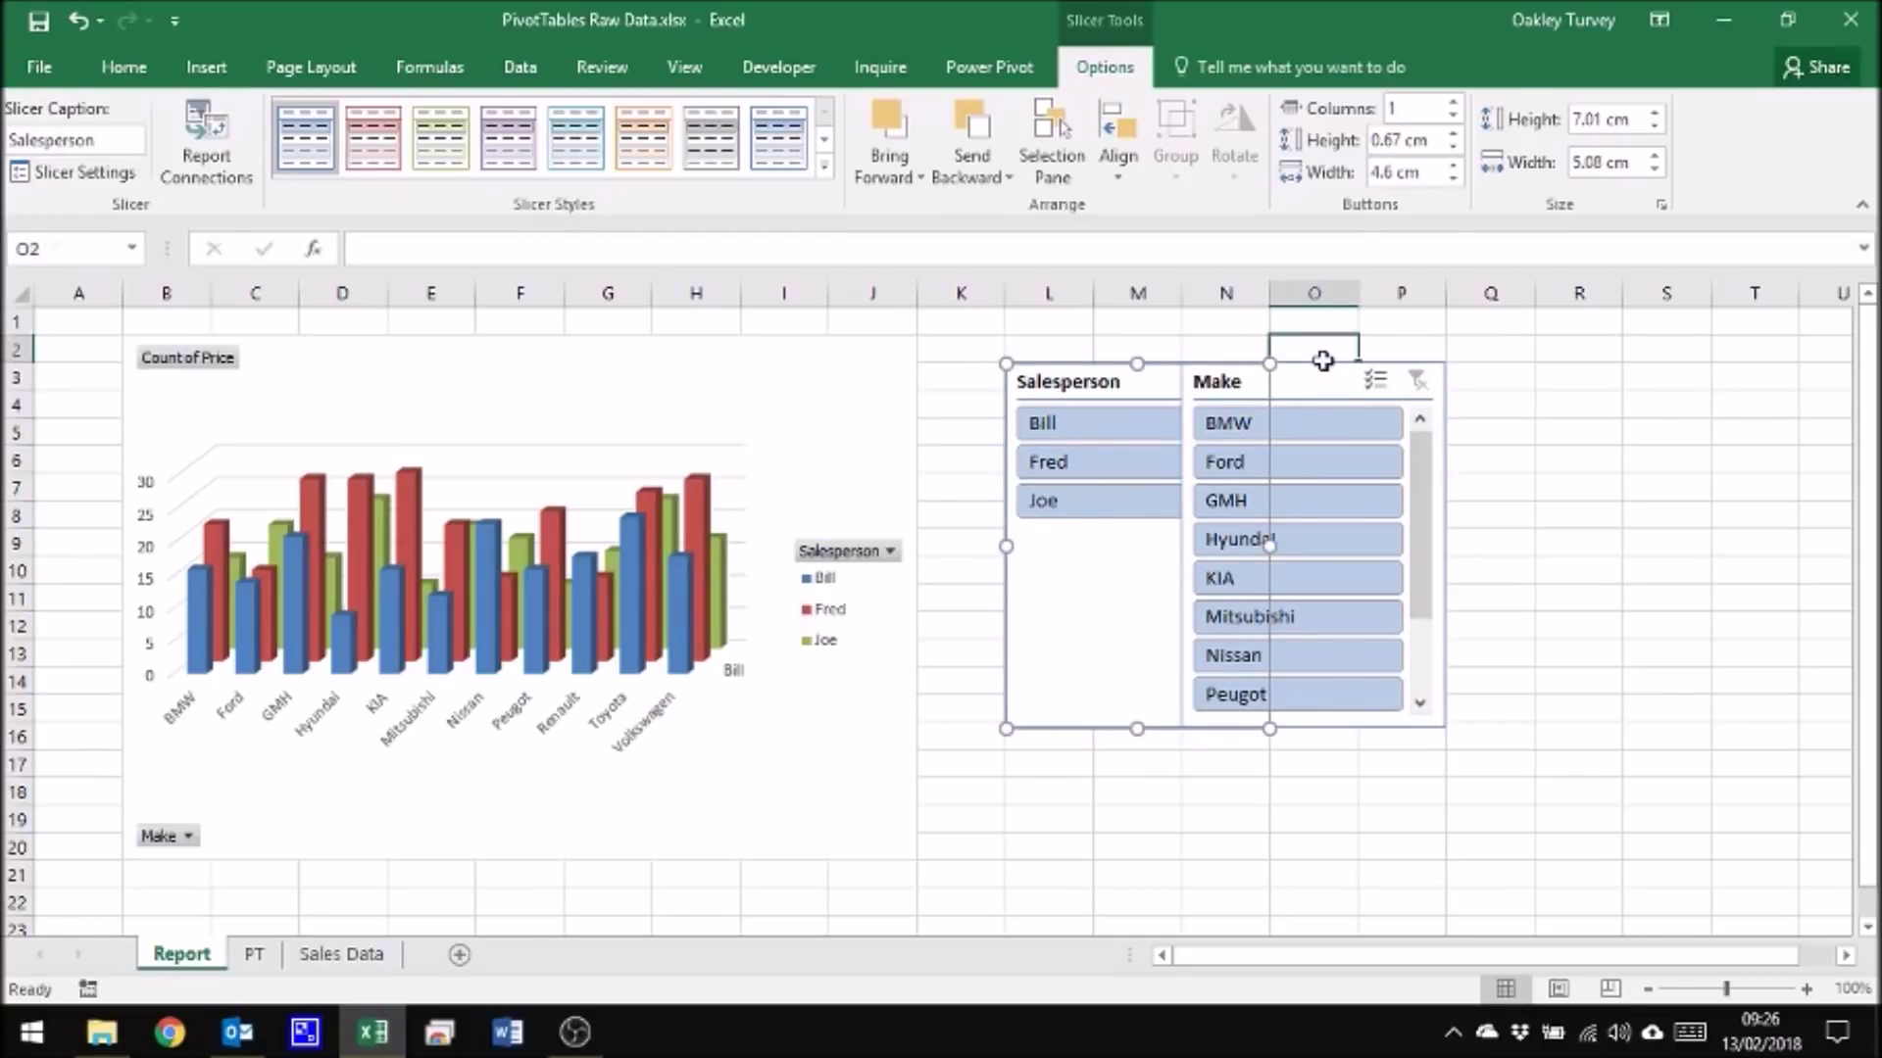
click(1335, 364)
drag(1335, 365, 1472, 361)
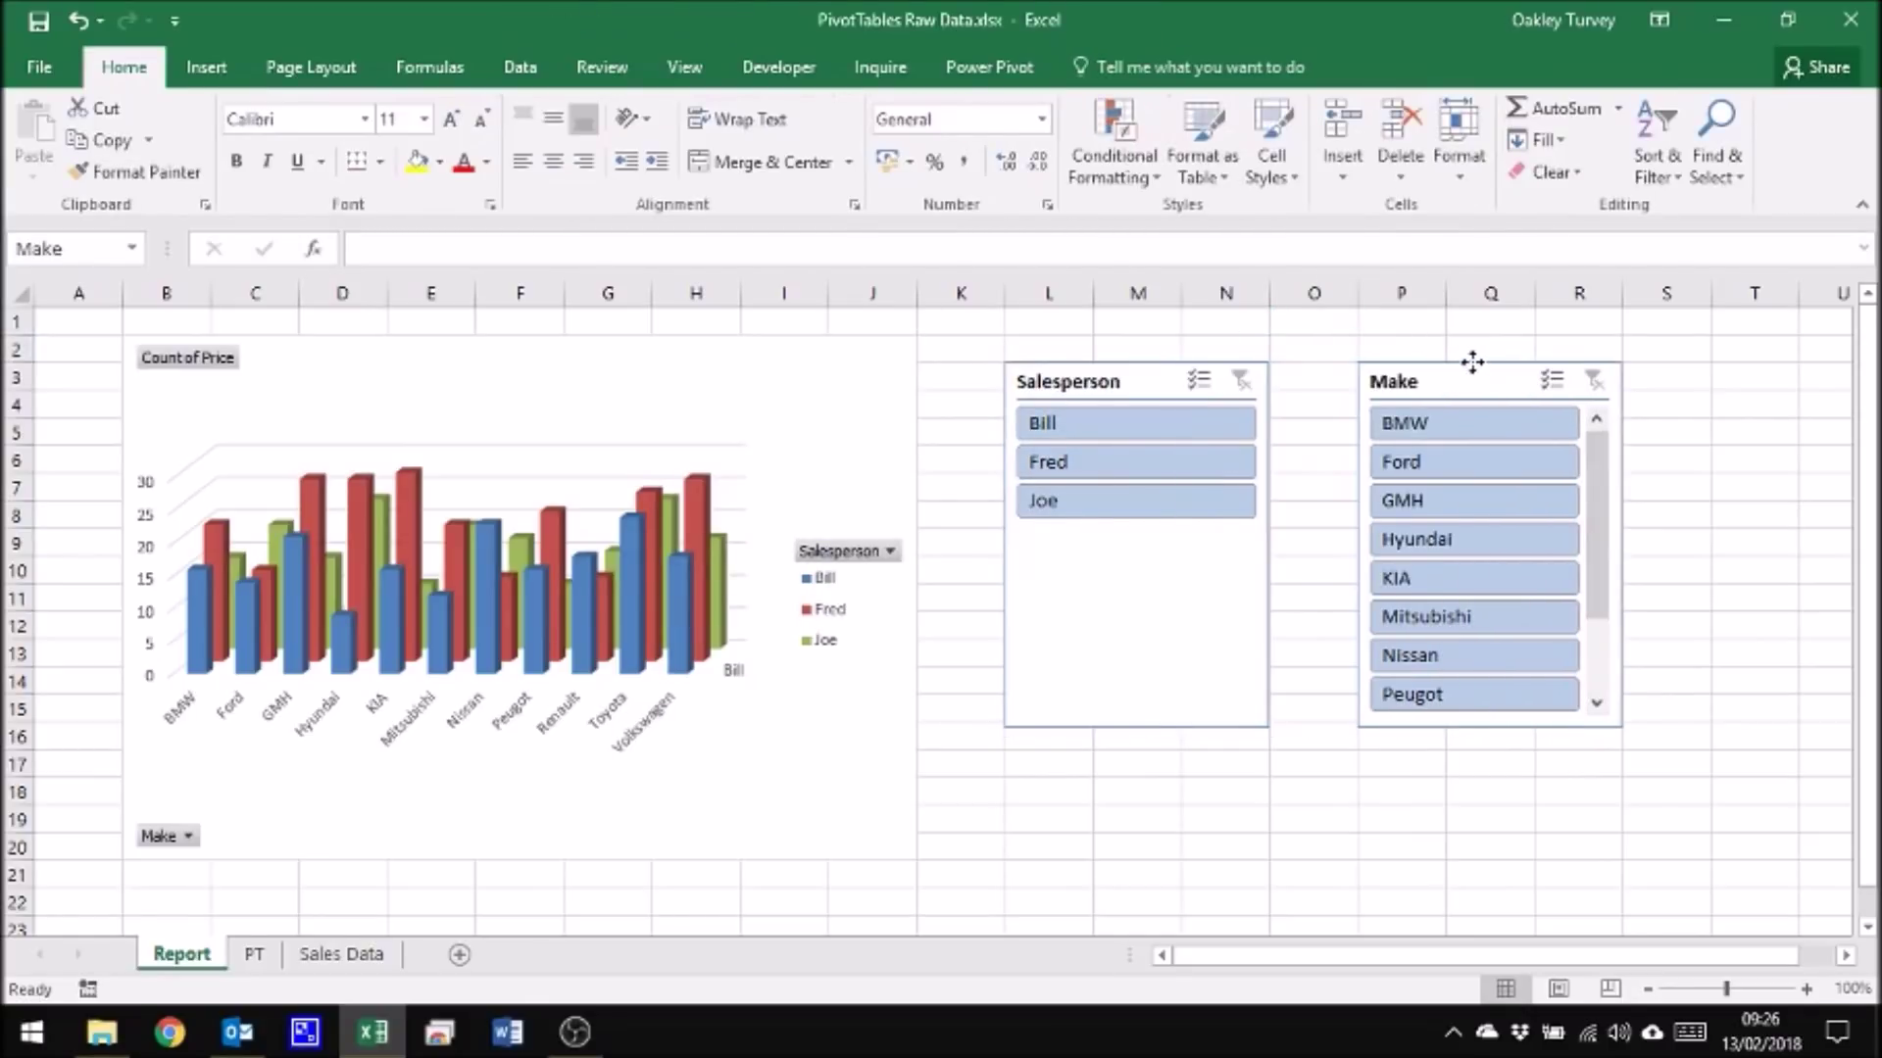
Step: Shorten and narrow the Salesperson slicer, then slide the Make slicer left beside it
click(1138, 728)
drag(1138, 728, 1137, 556)
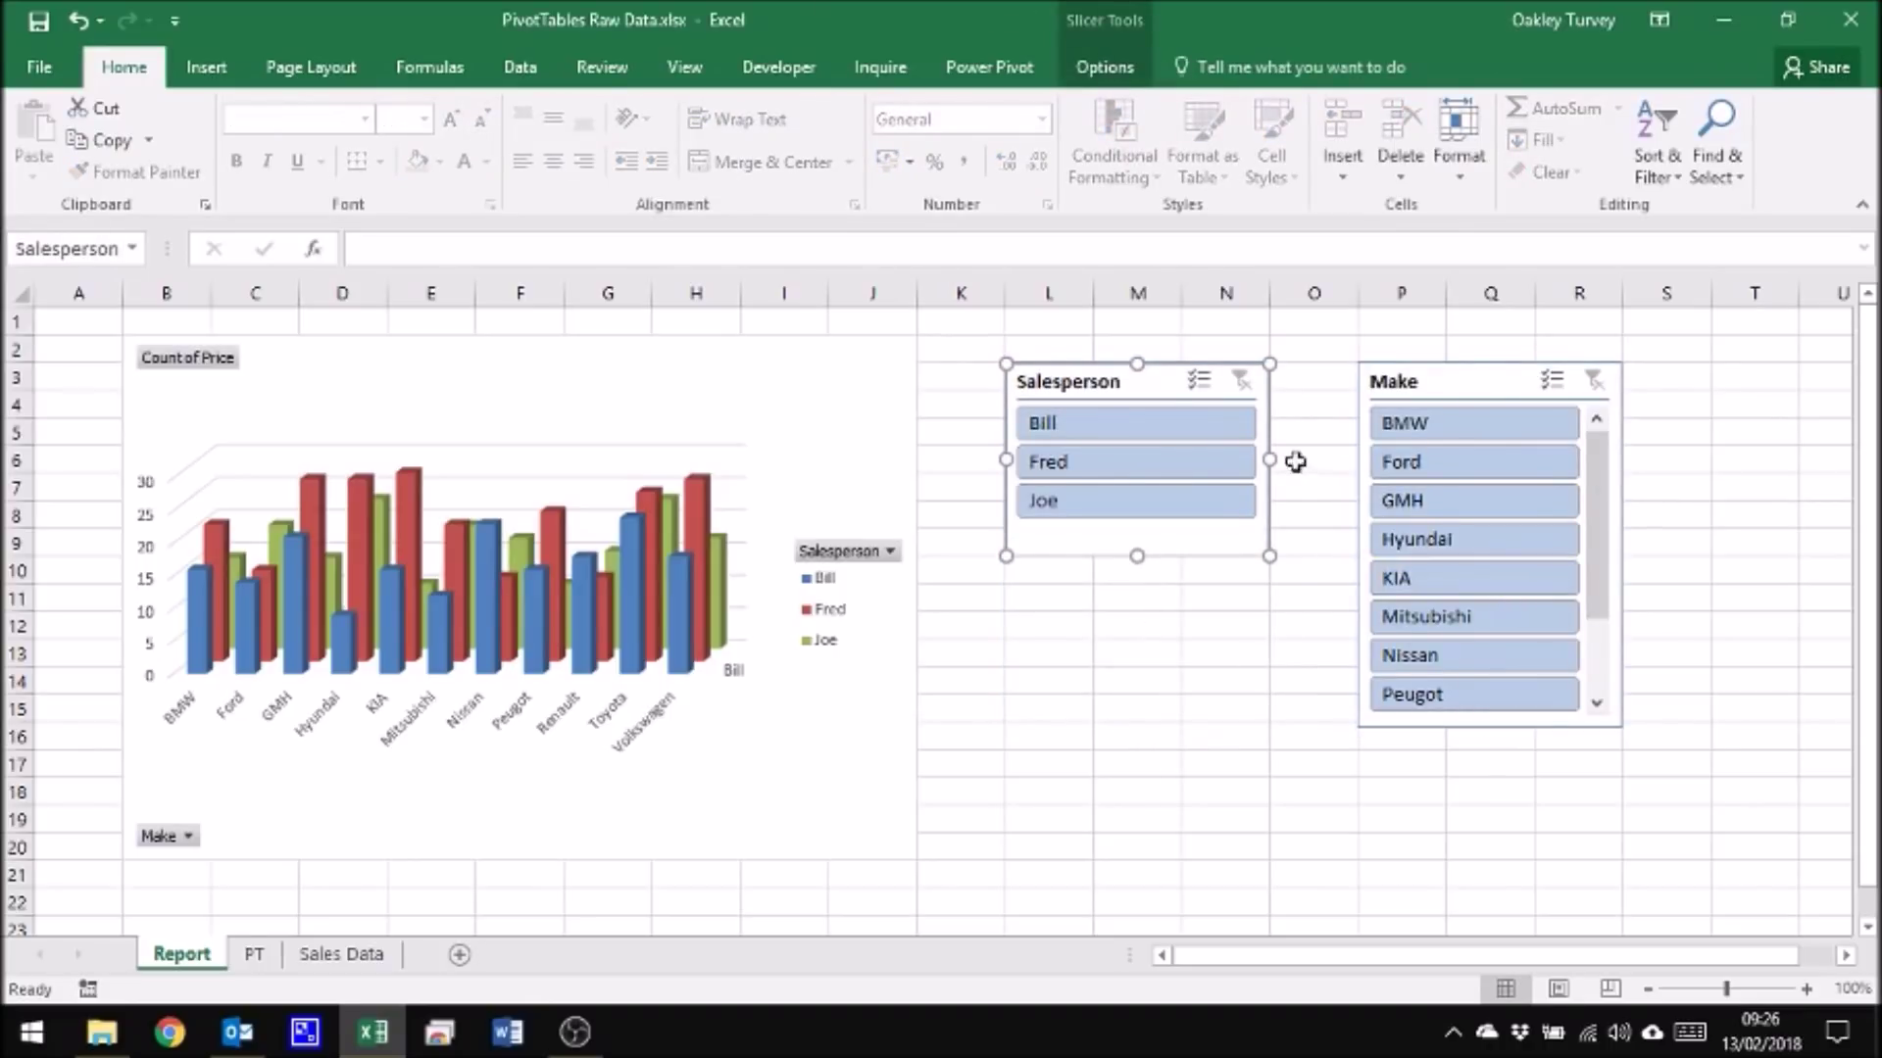
drag(1269, 459, 1181, 466)
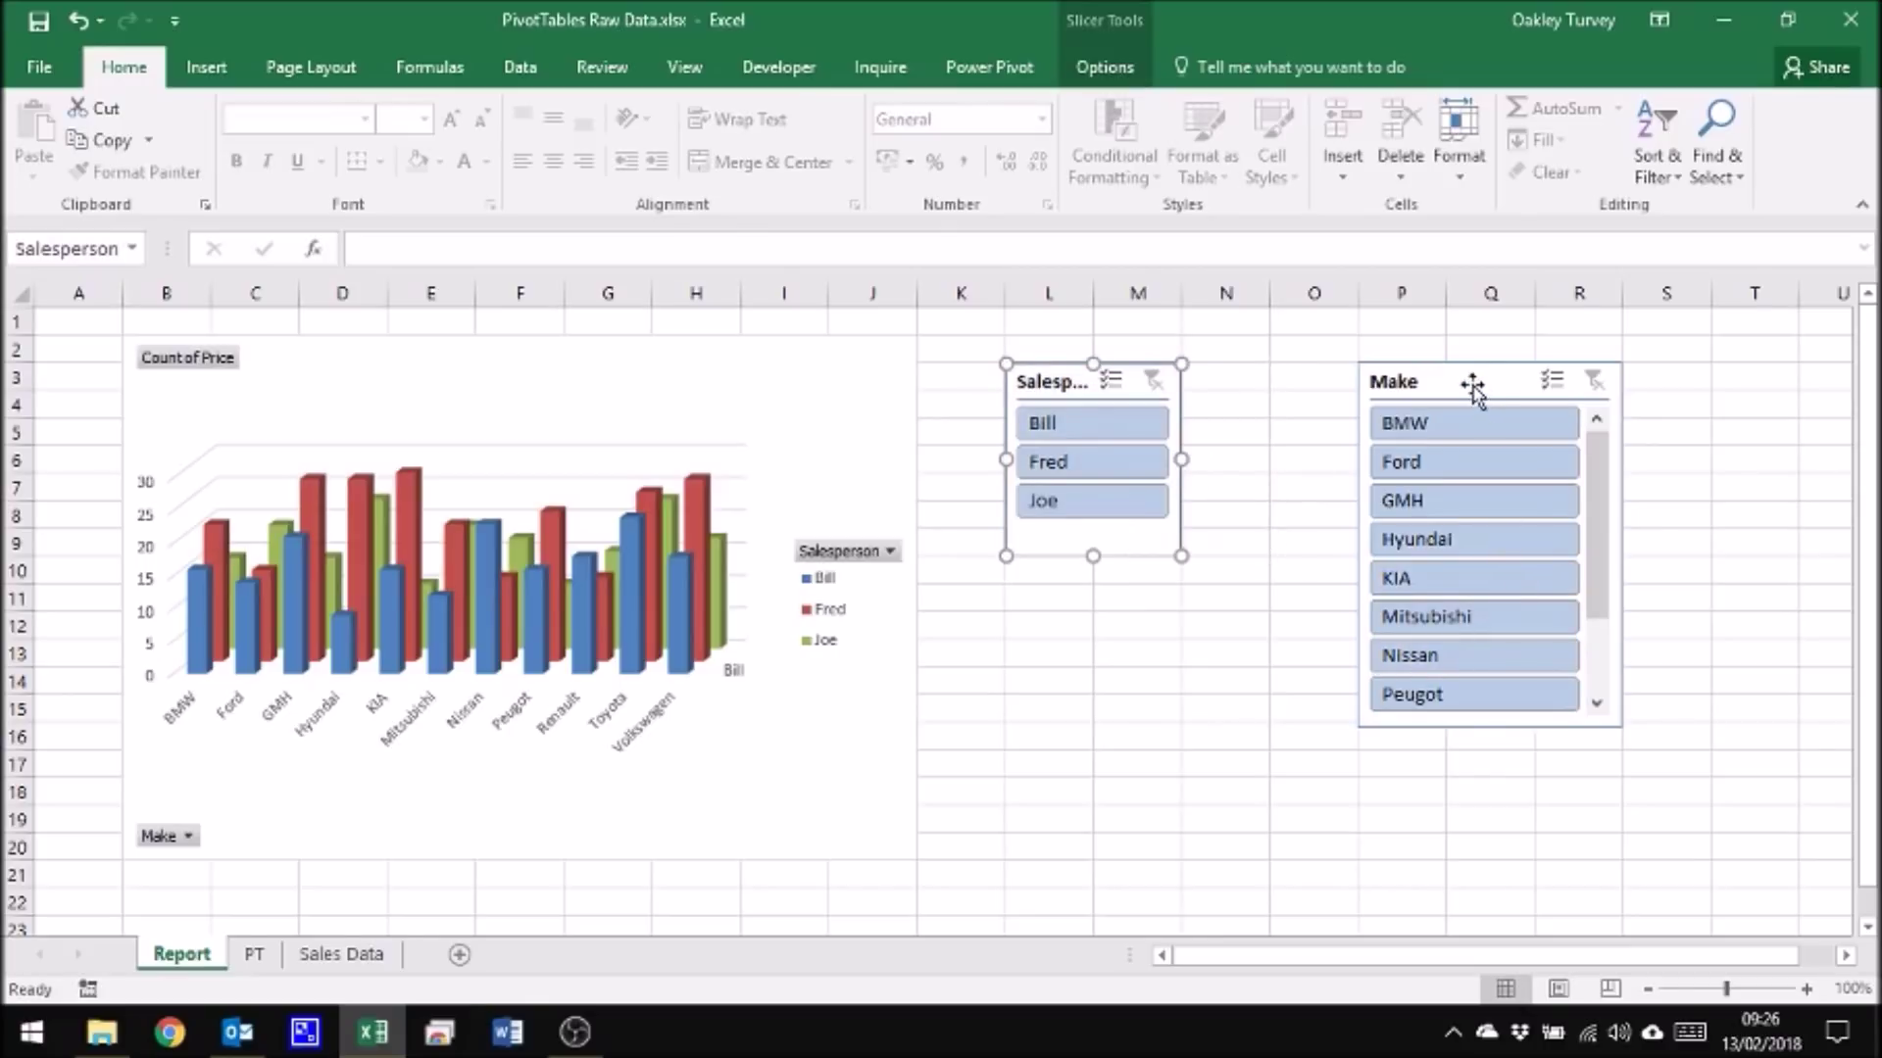
drag(1474, 382, 1386, 382)
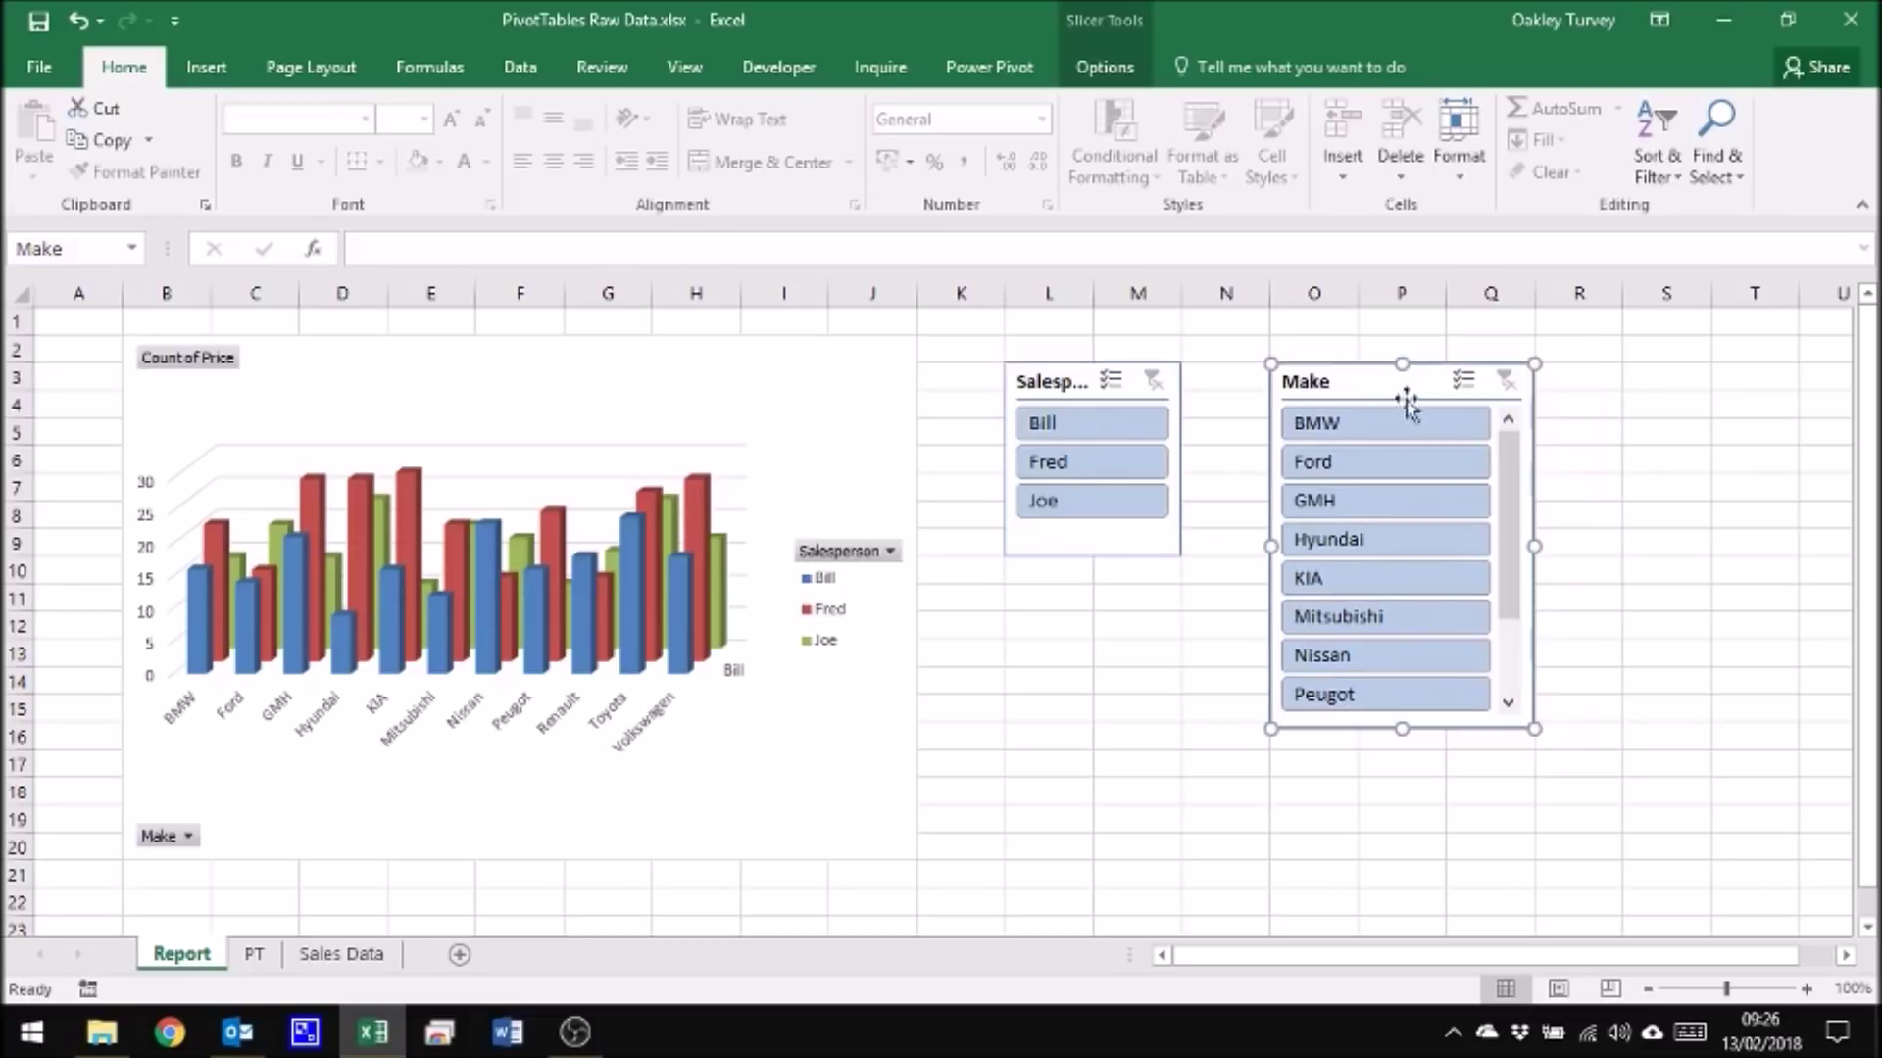
key(alt)
Step: Widen the Make slicer, set its buttons to 3 columns, and shorten it to 4.23 cm
drag(1534, 552, 1710, 534)
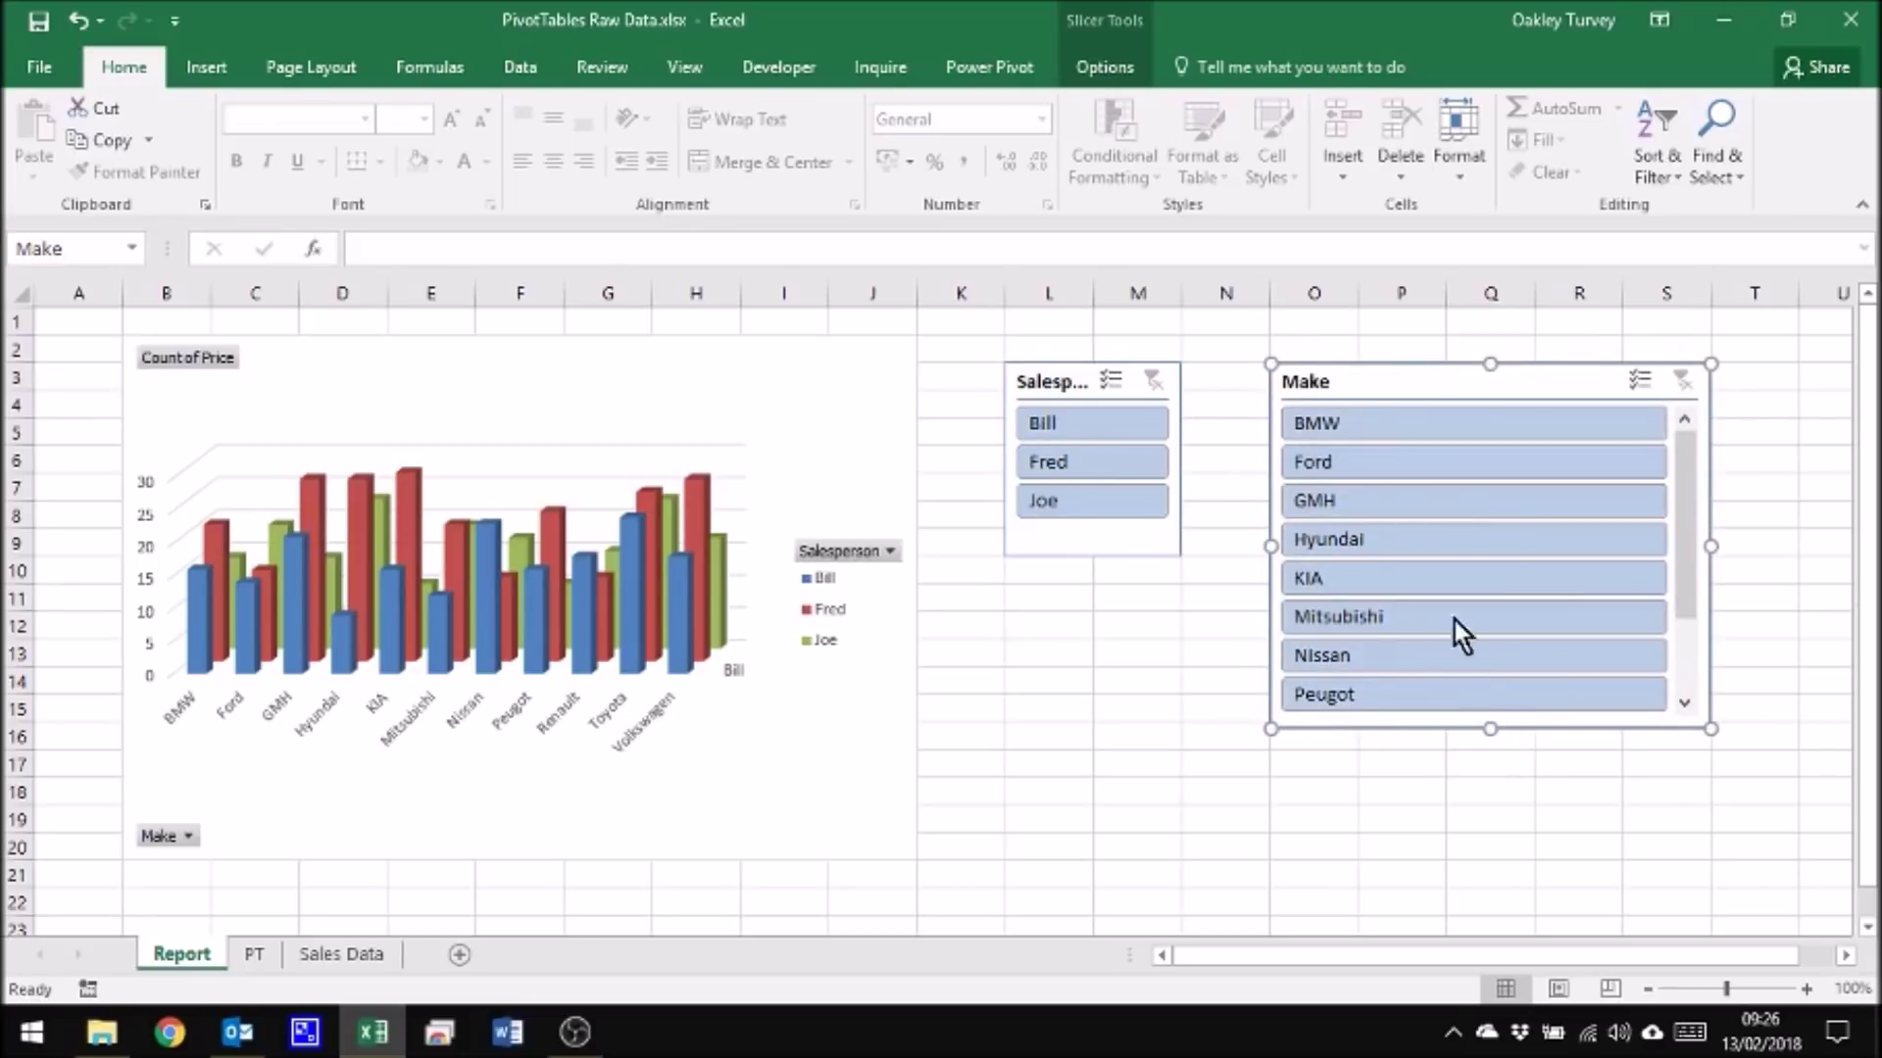
click(1107, 70)
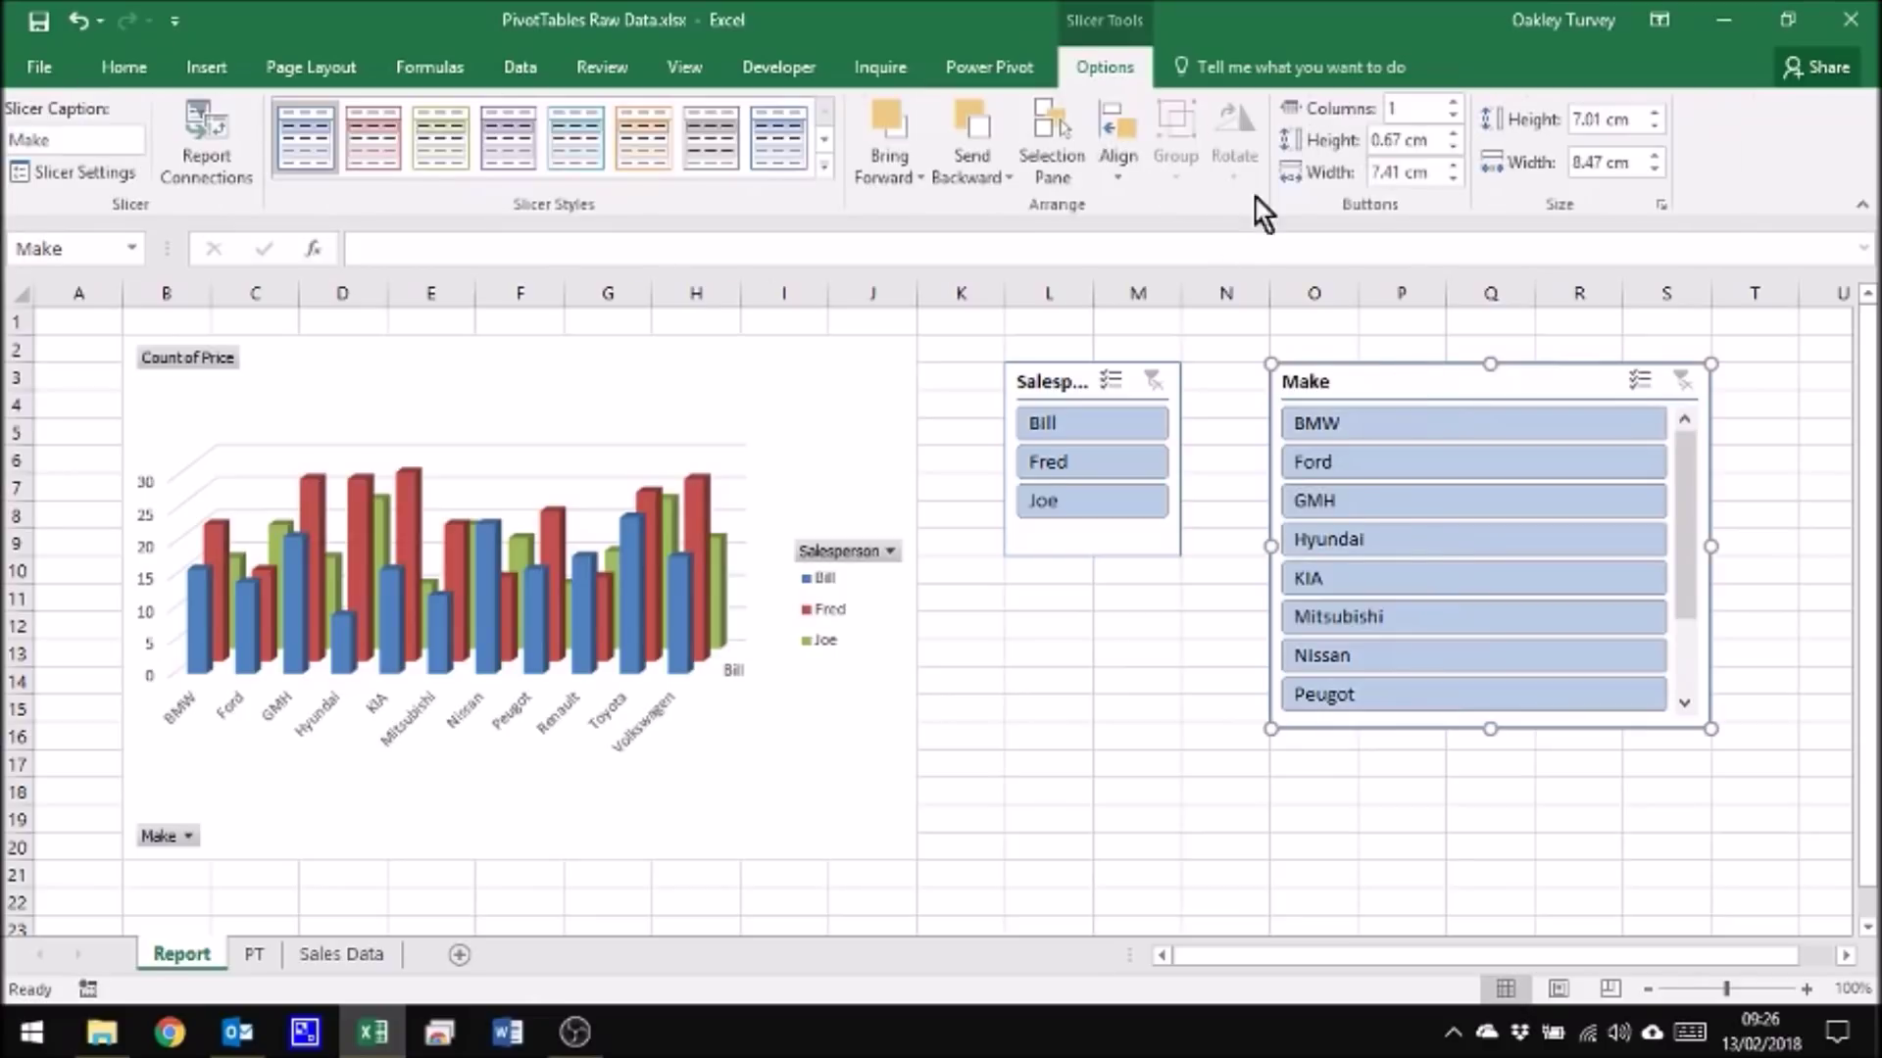
click(1456, 101)
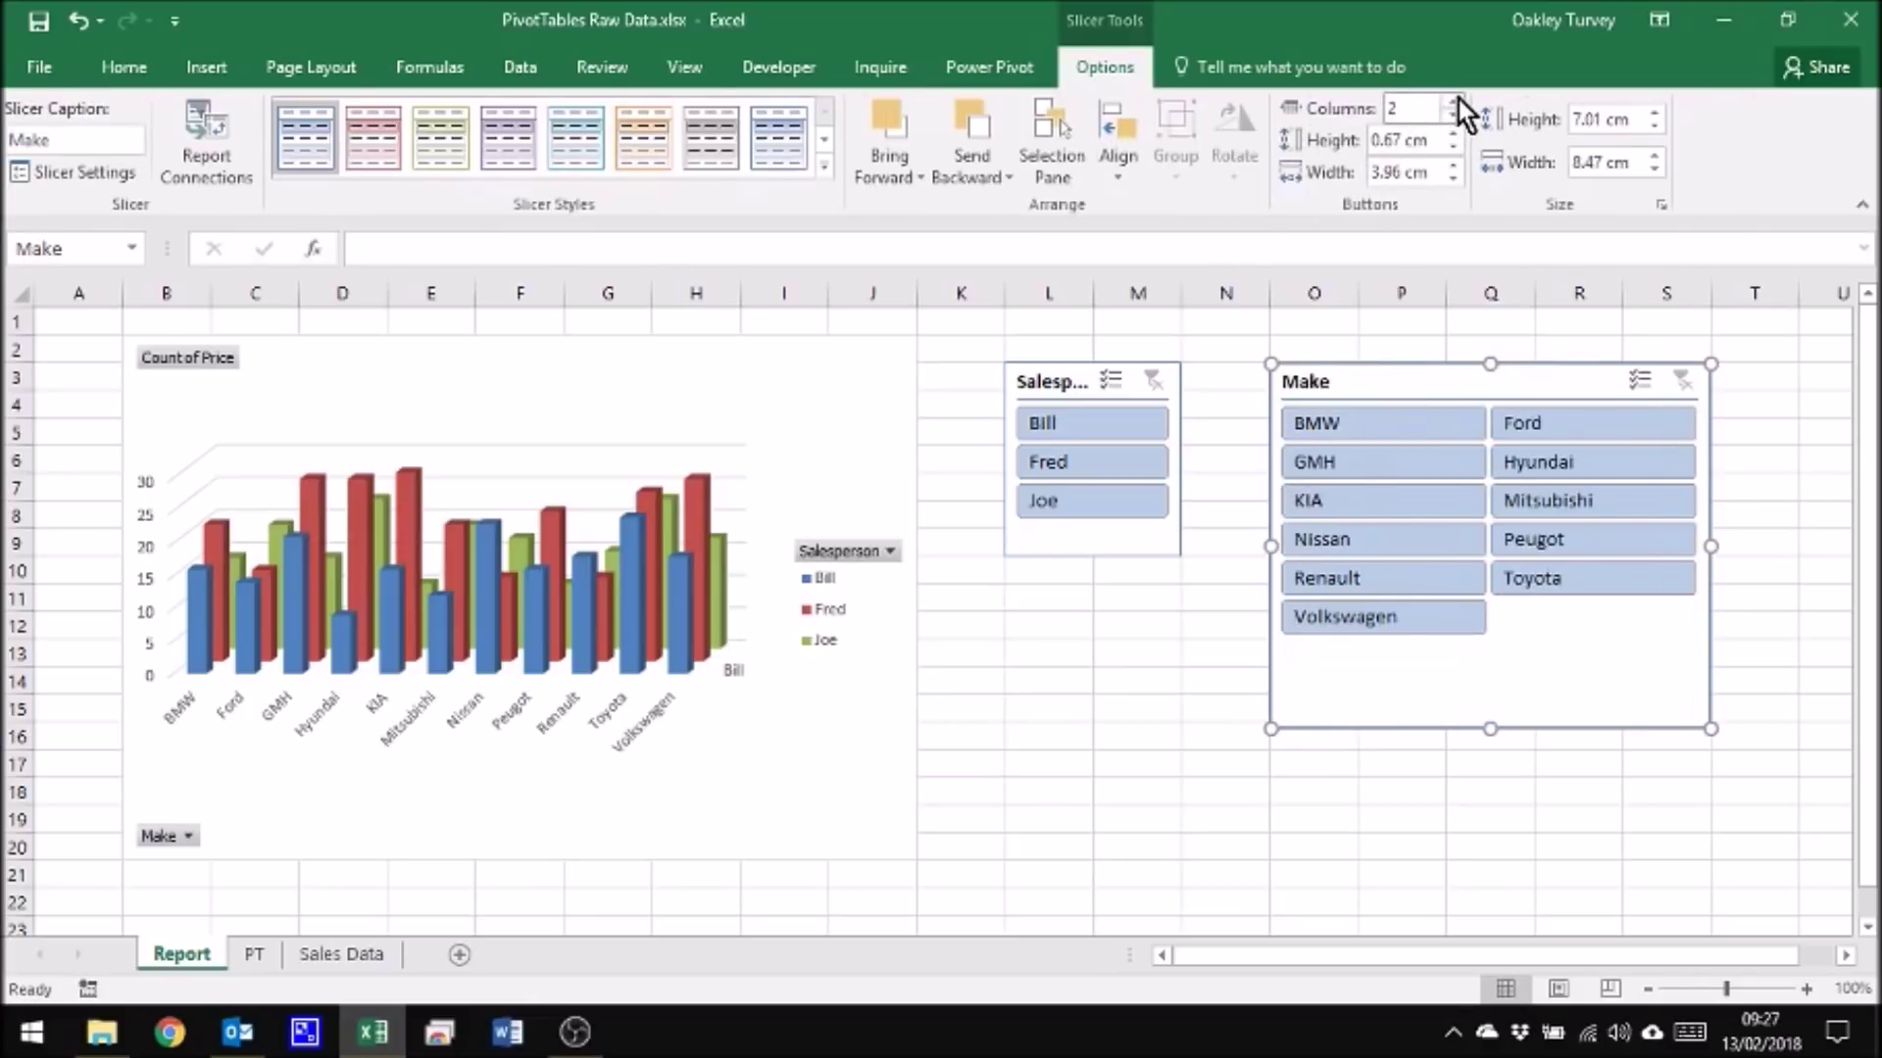
click(1457, 101)
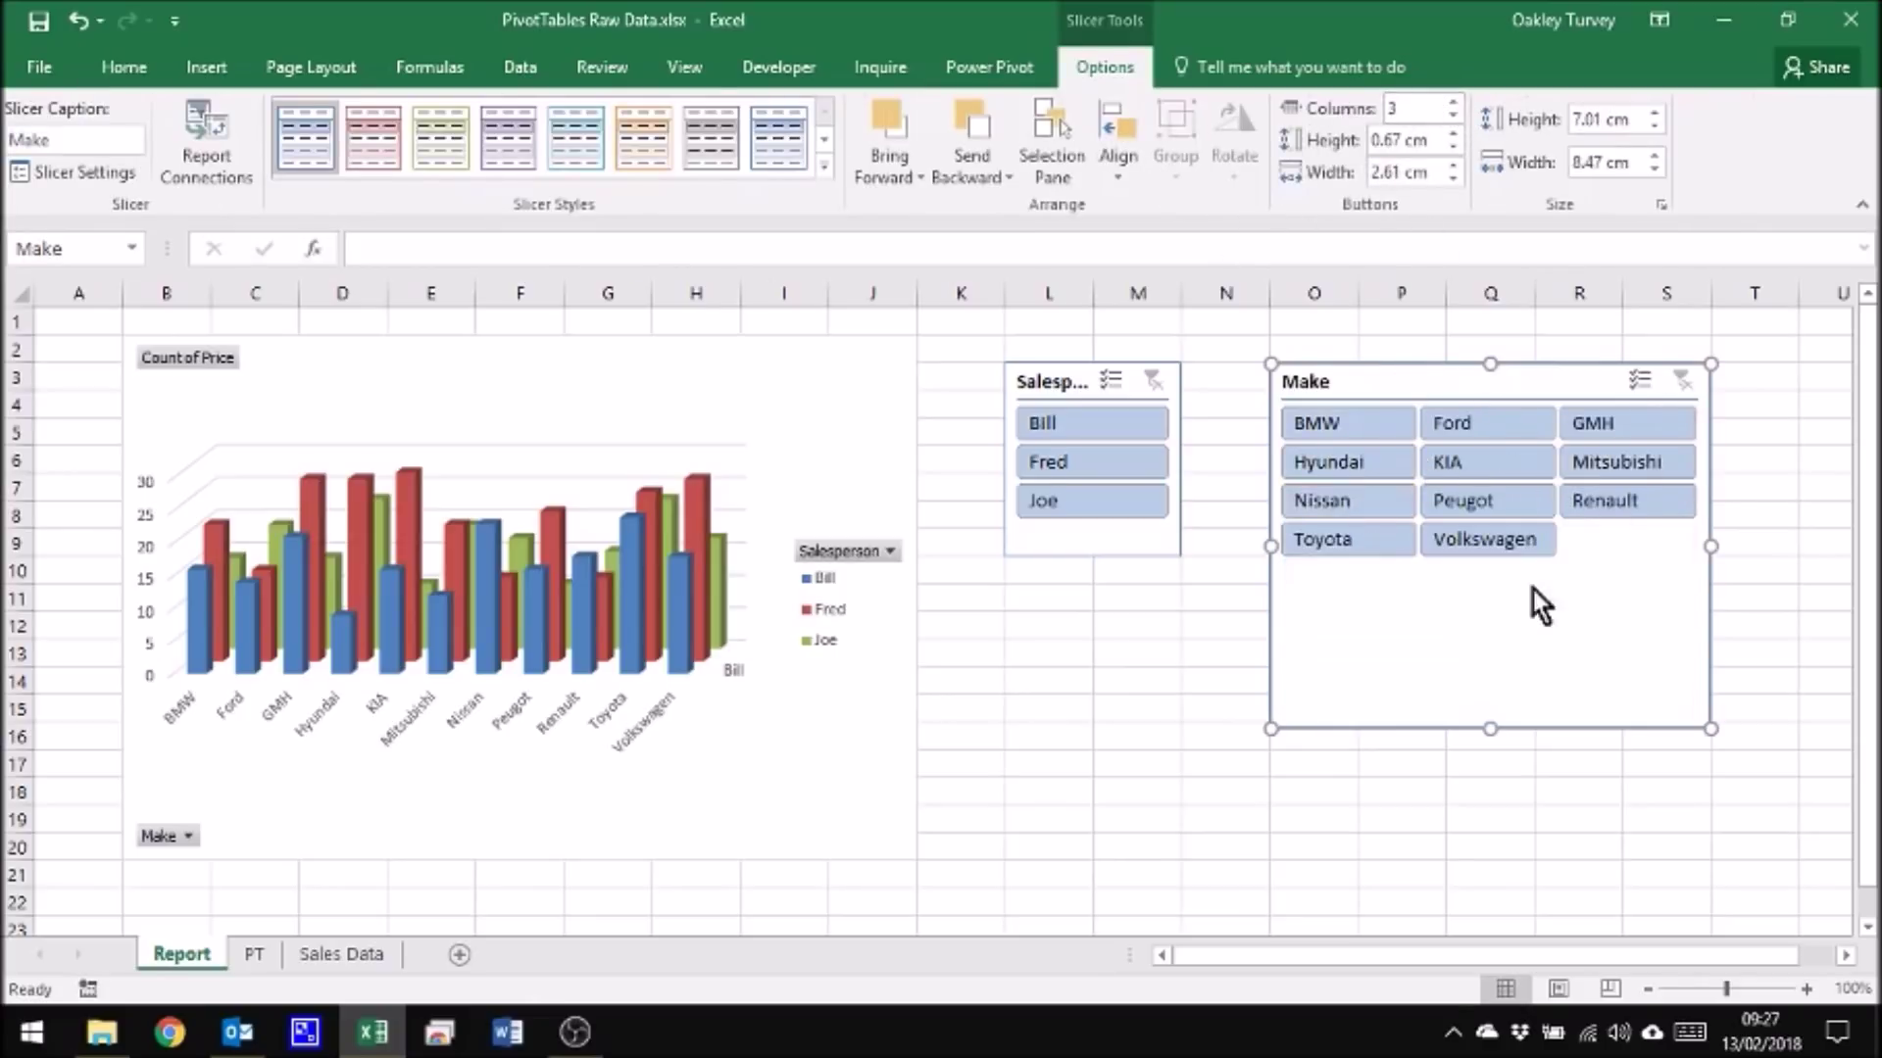
drag(1489, 730, 1491, 585)
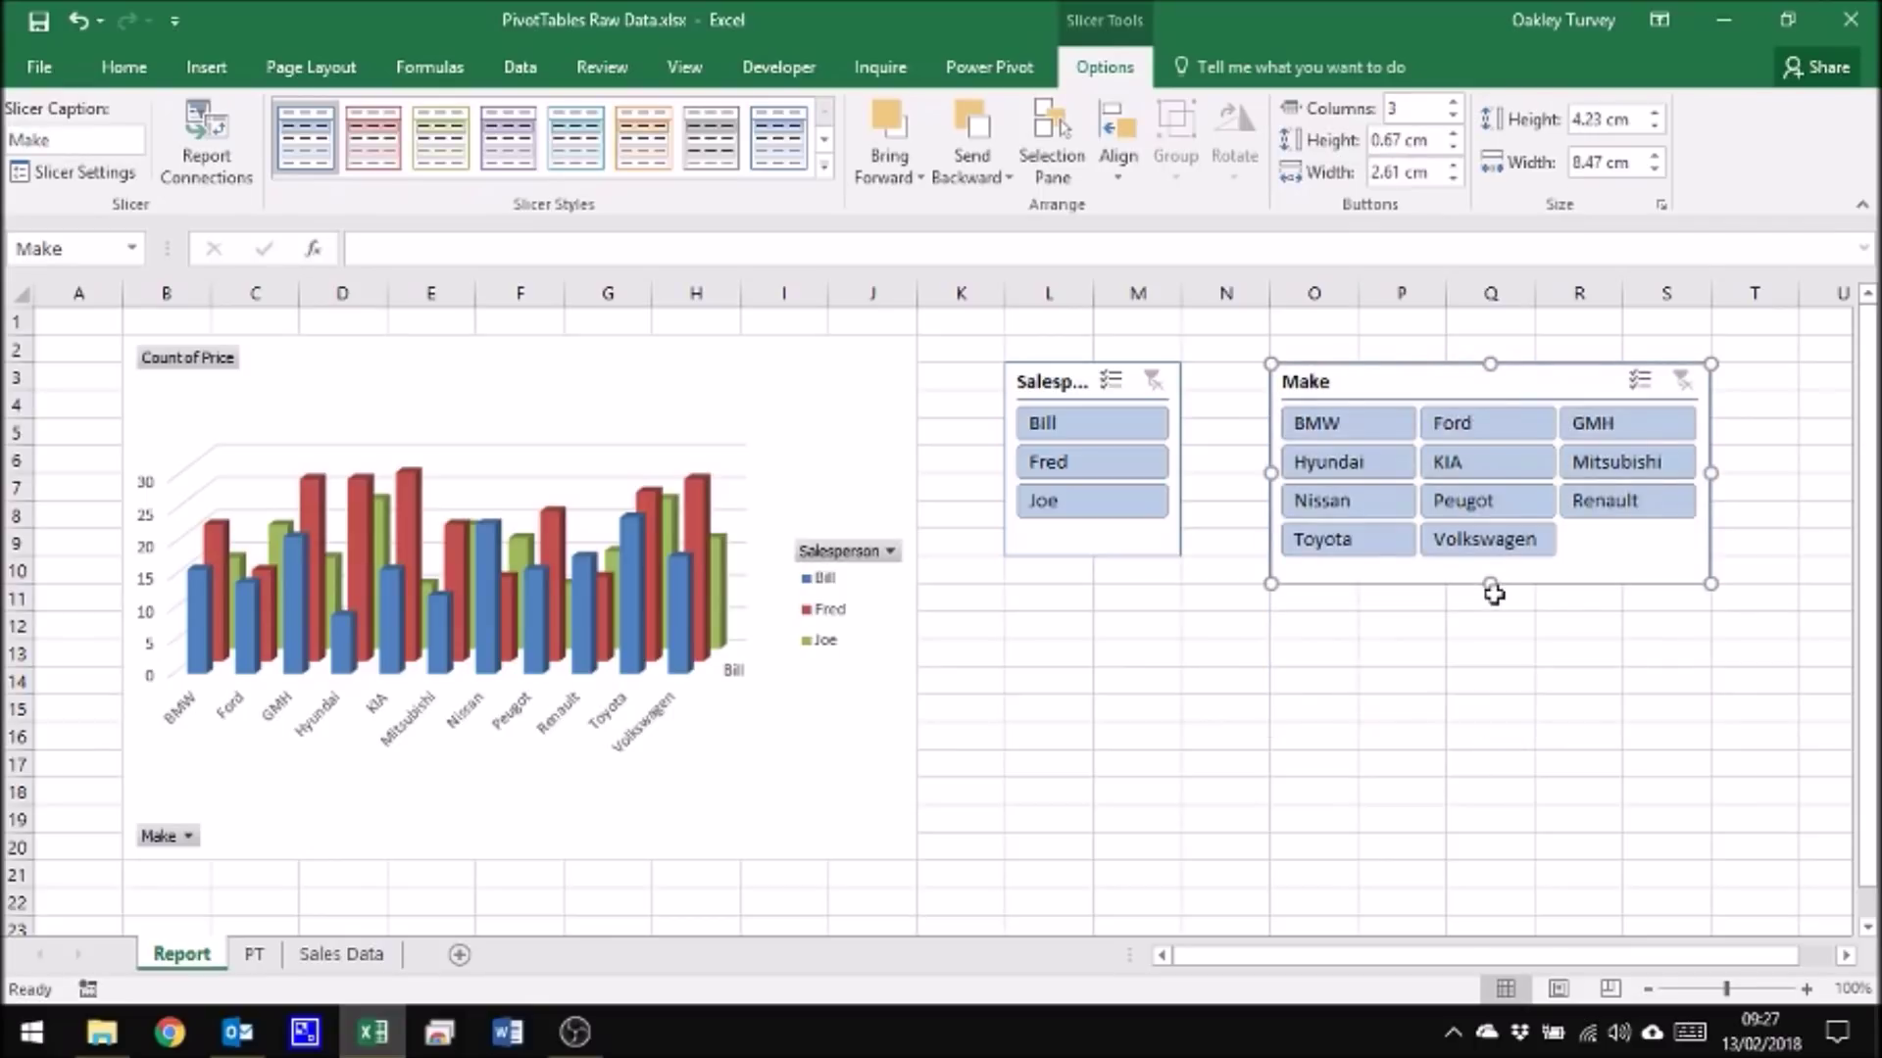
click(1403, 684)
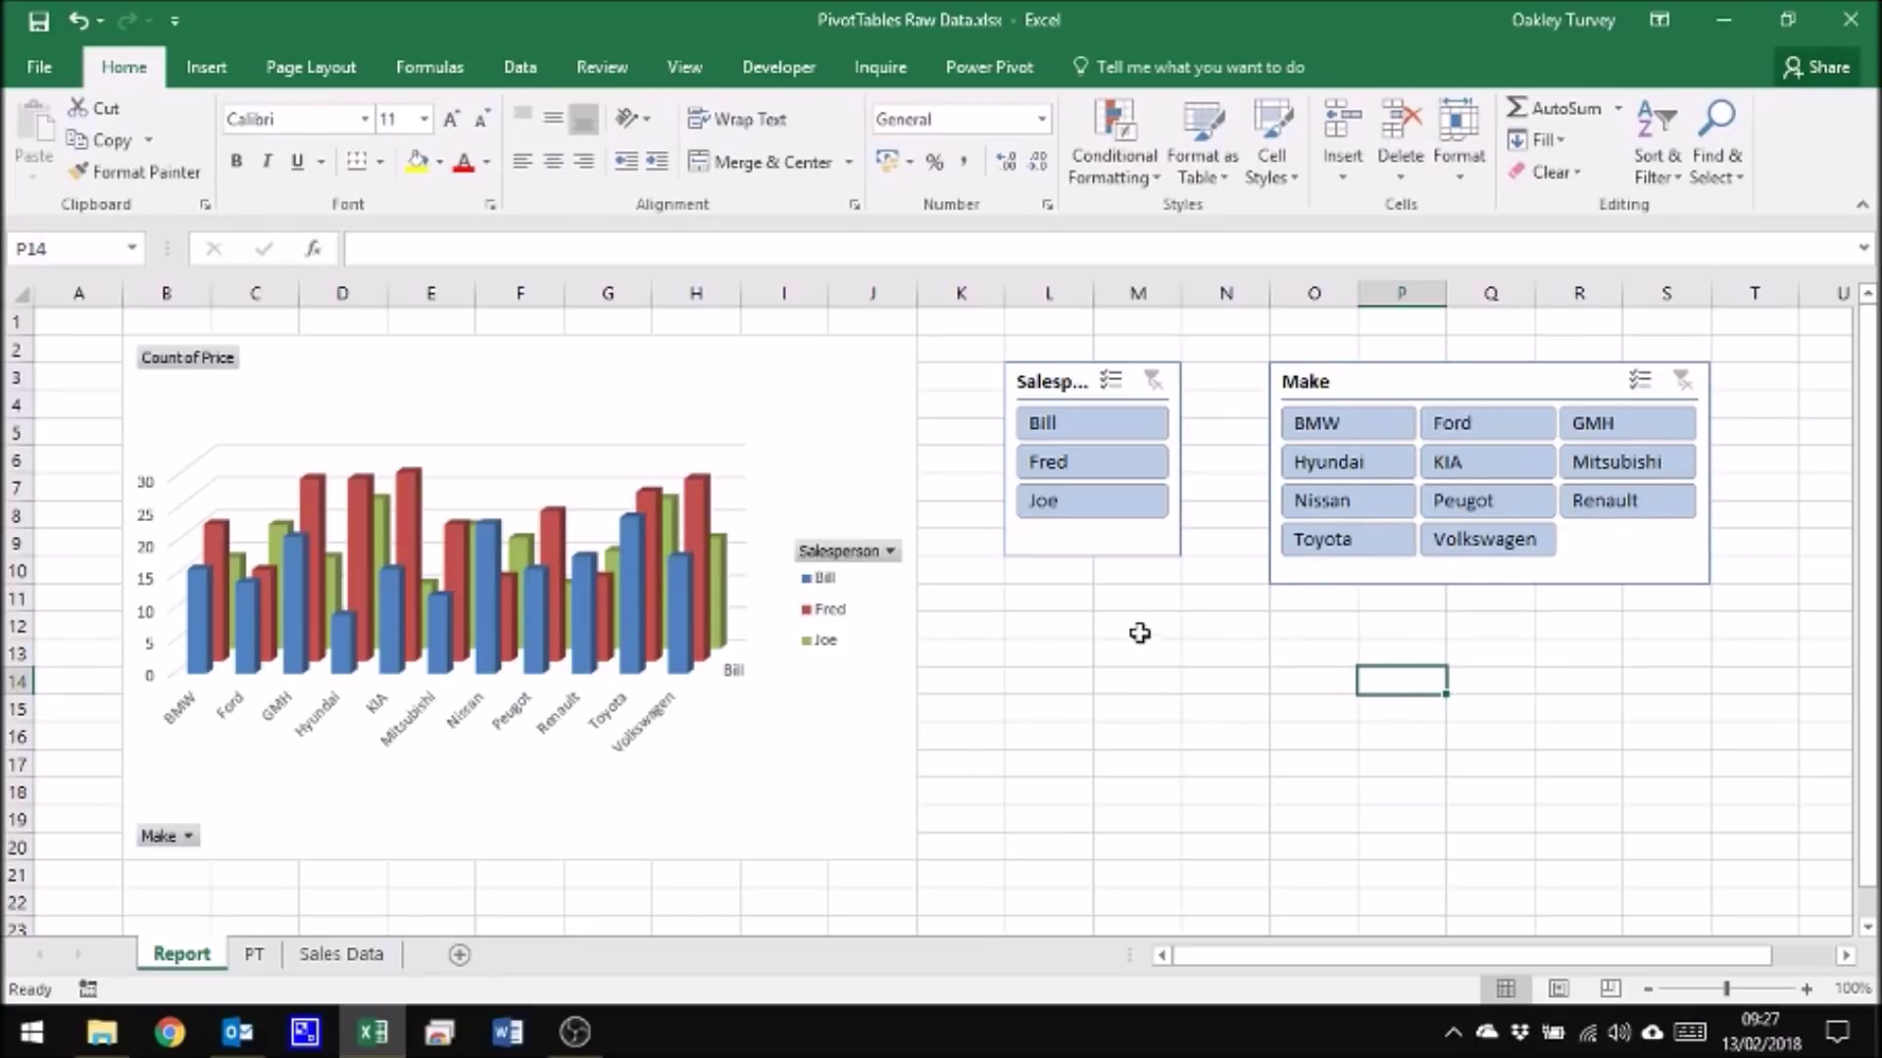
click(1041, 422)
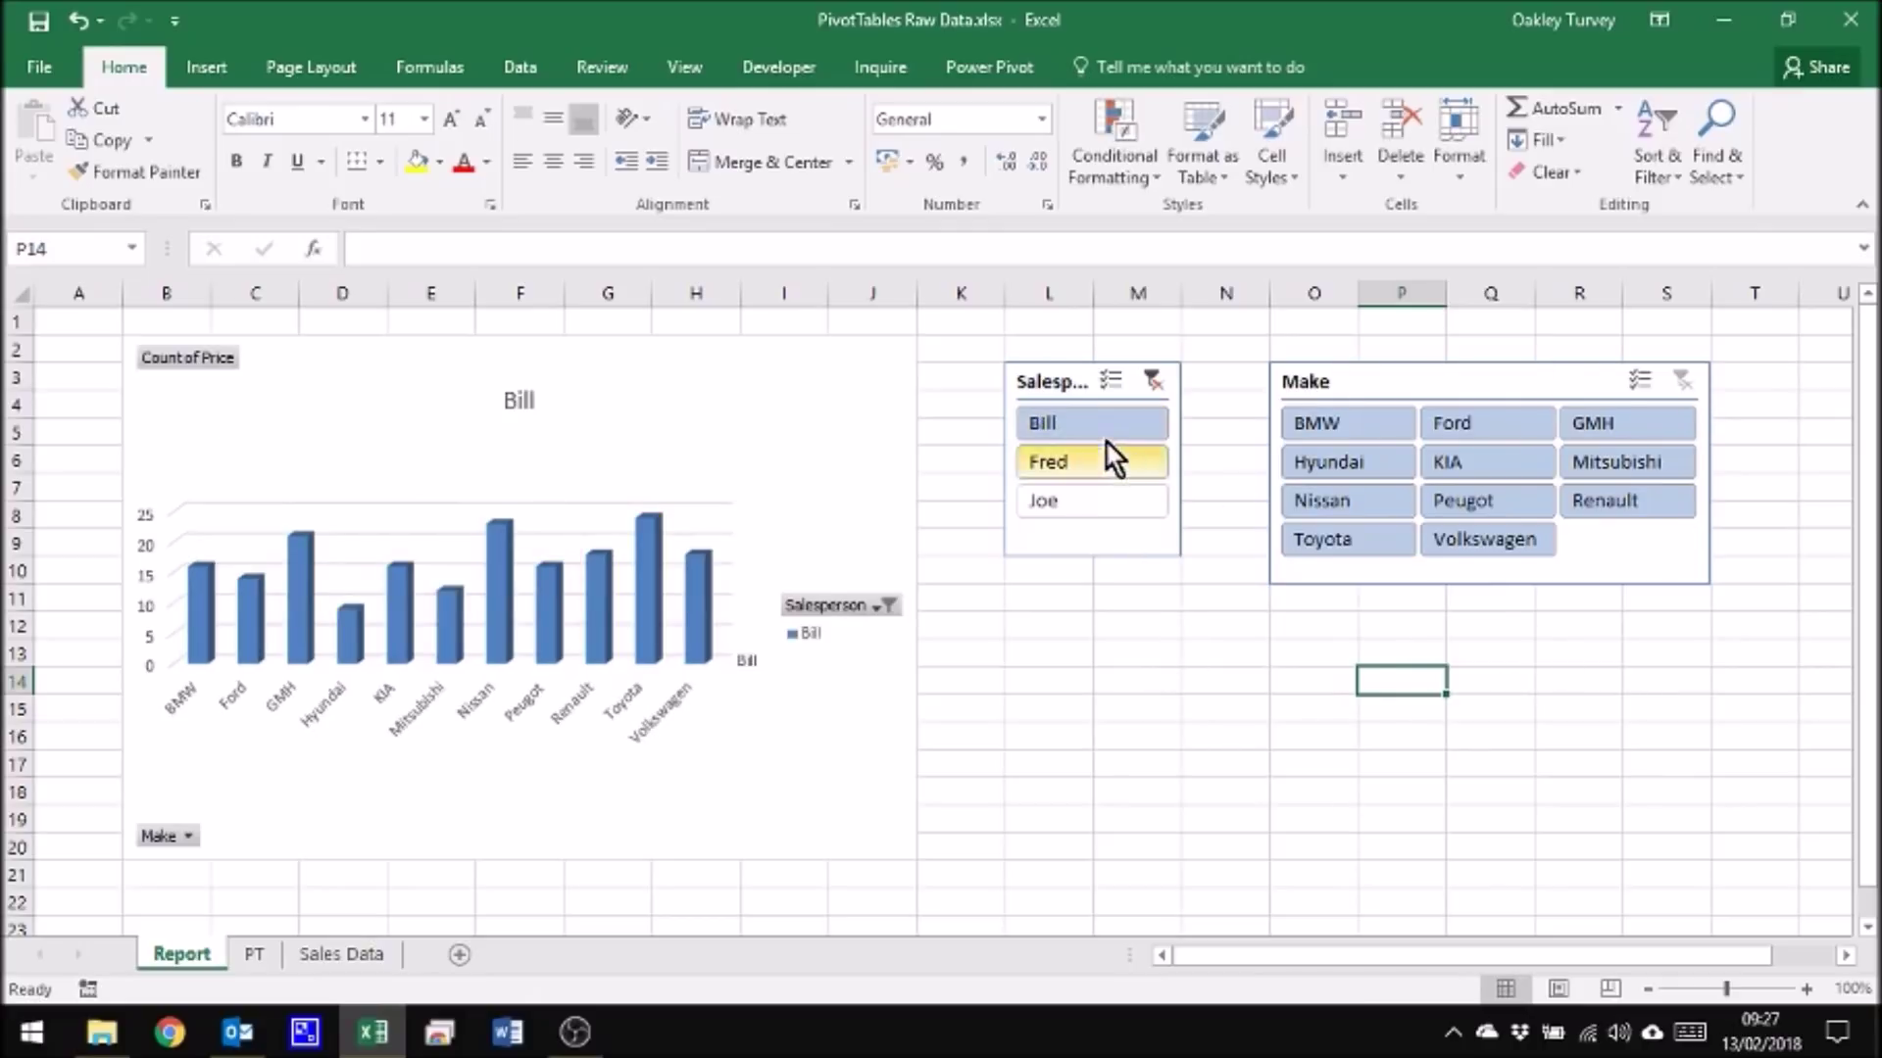
click(1152, 382)
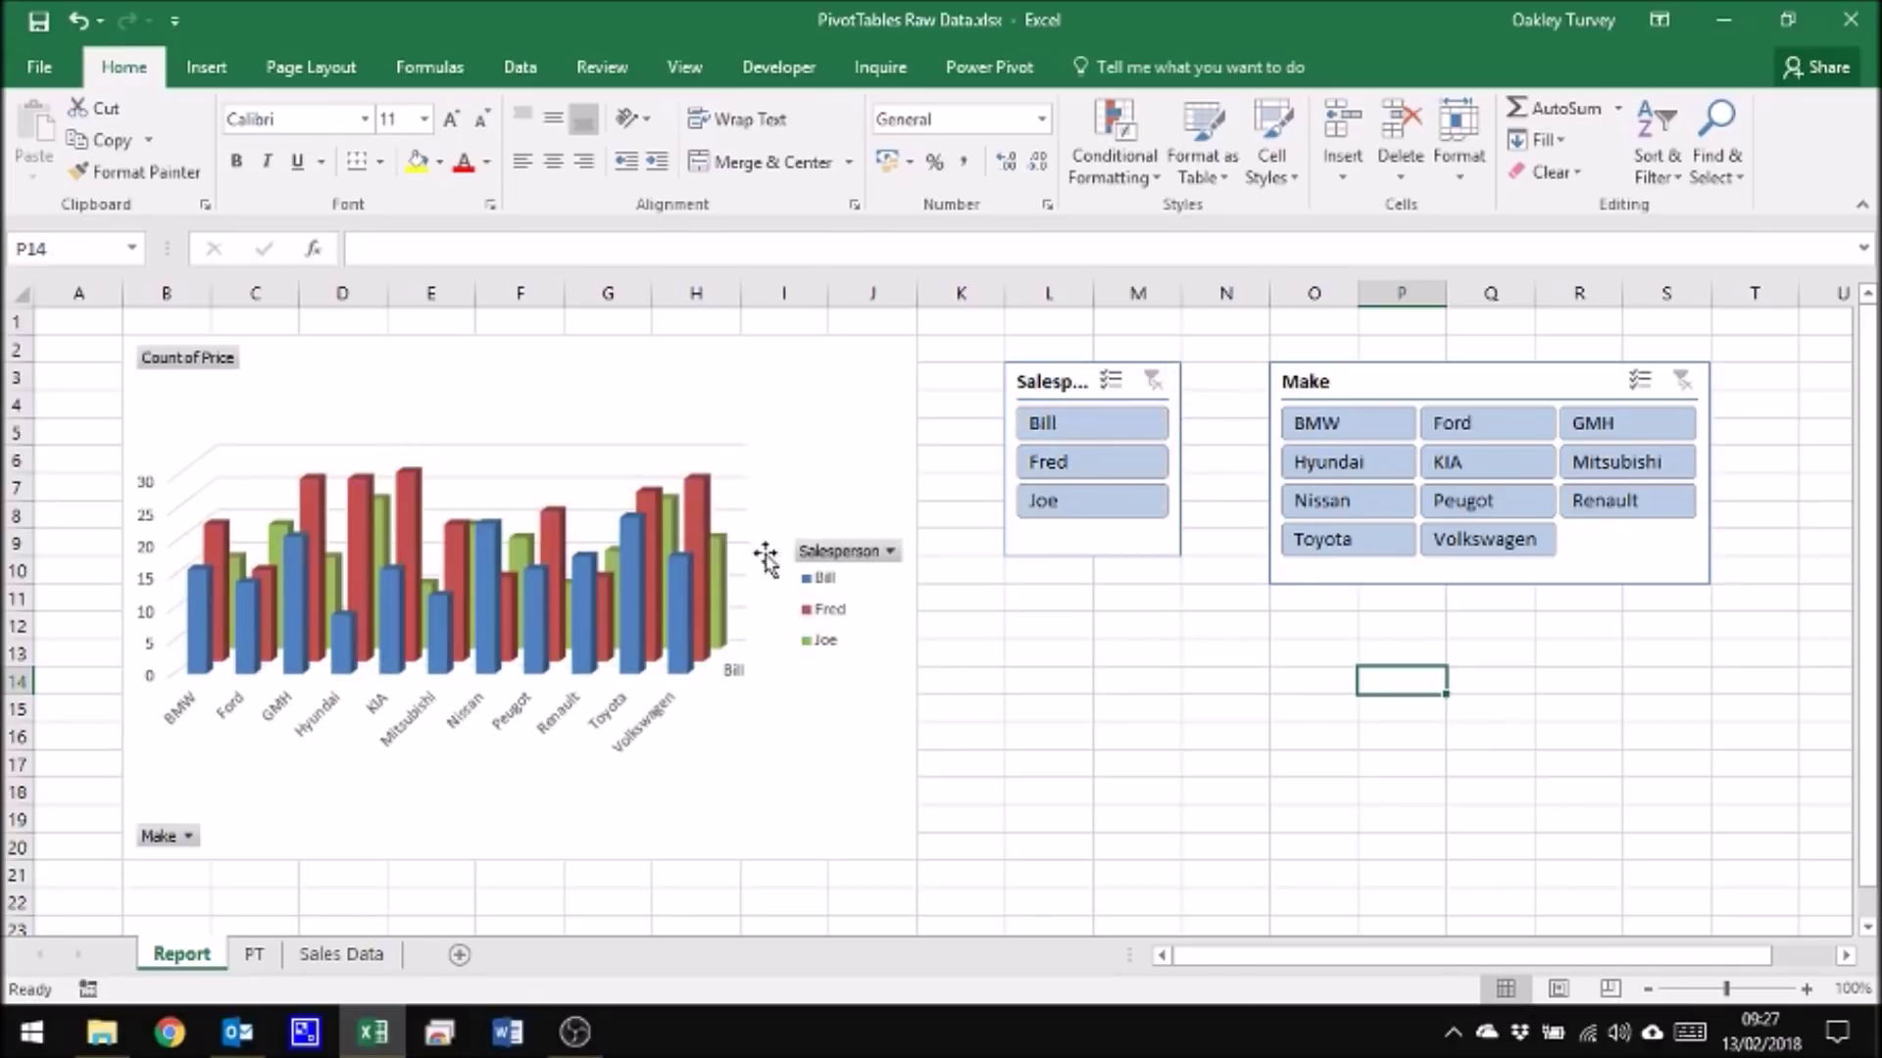
click(1339, 438)
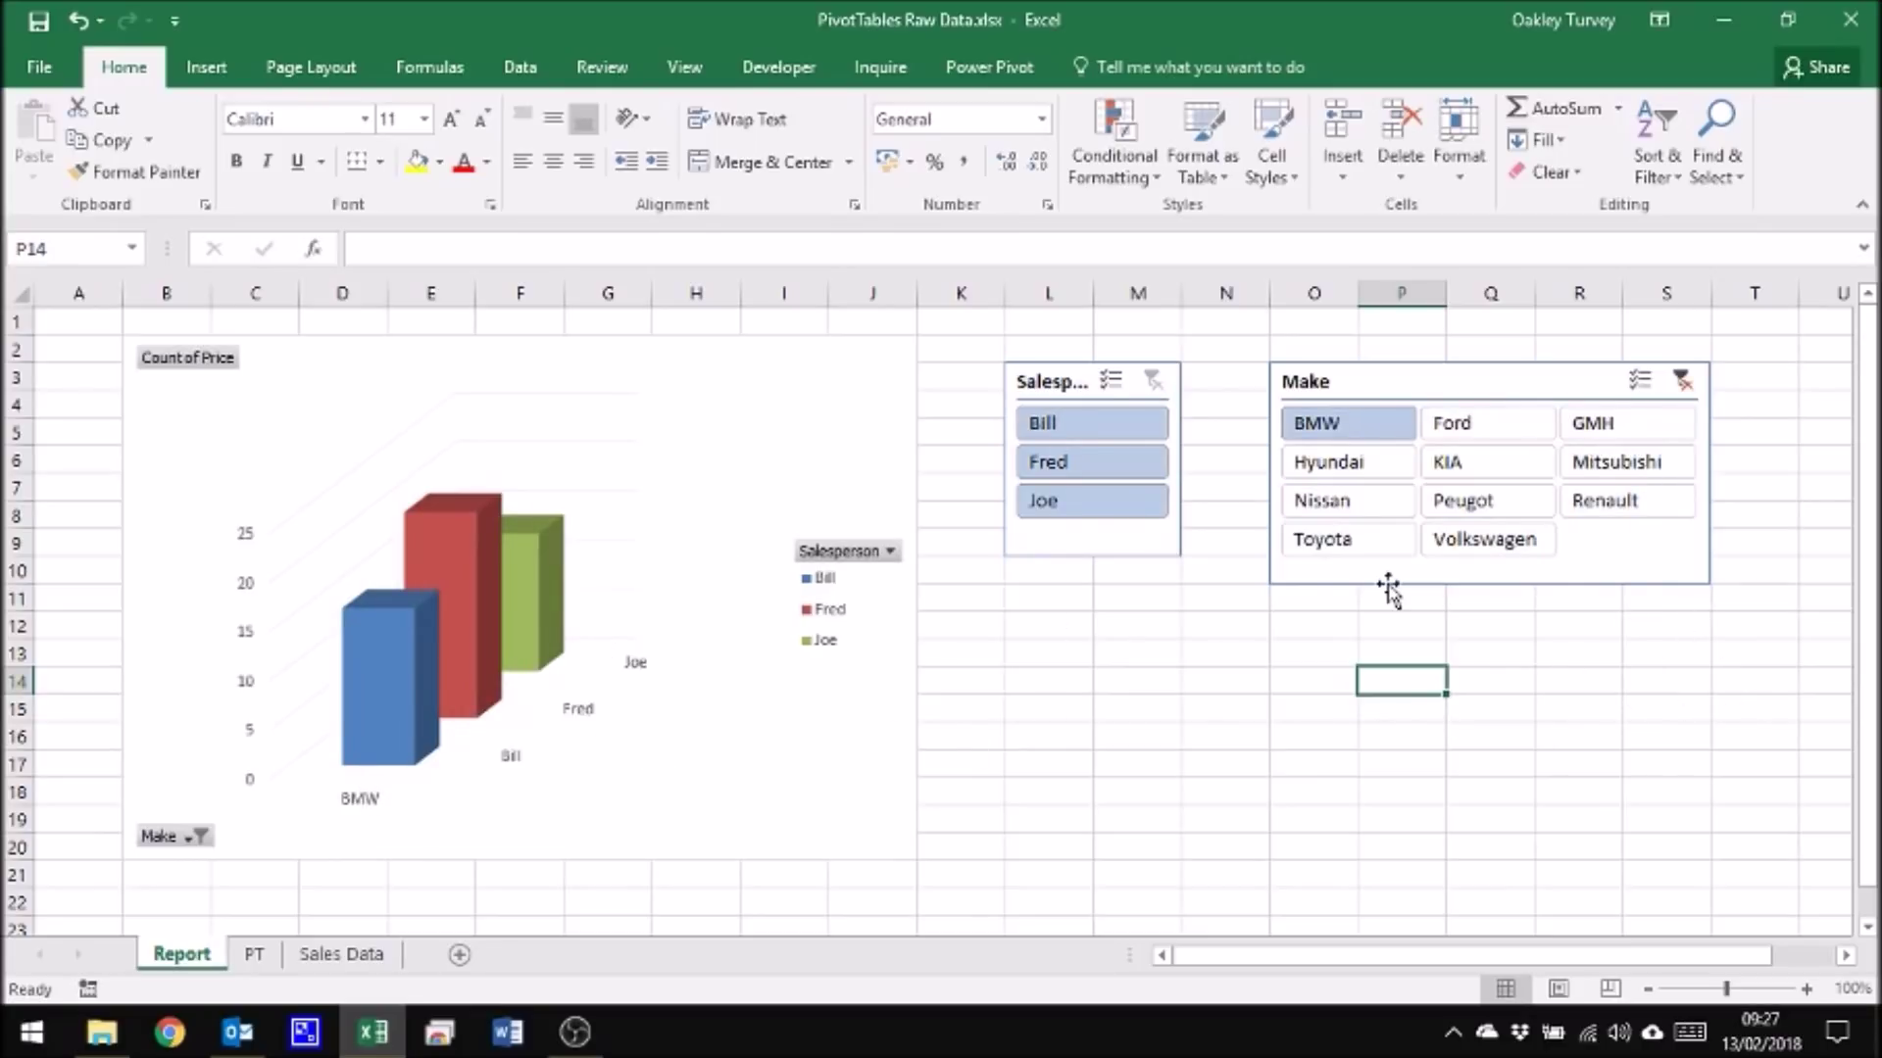
ctrl+click(1360, 543)
ctrl+click(1541, 469)
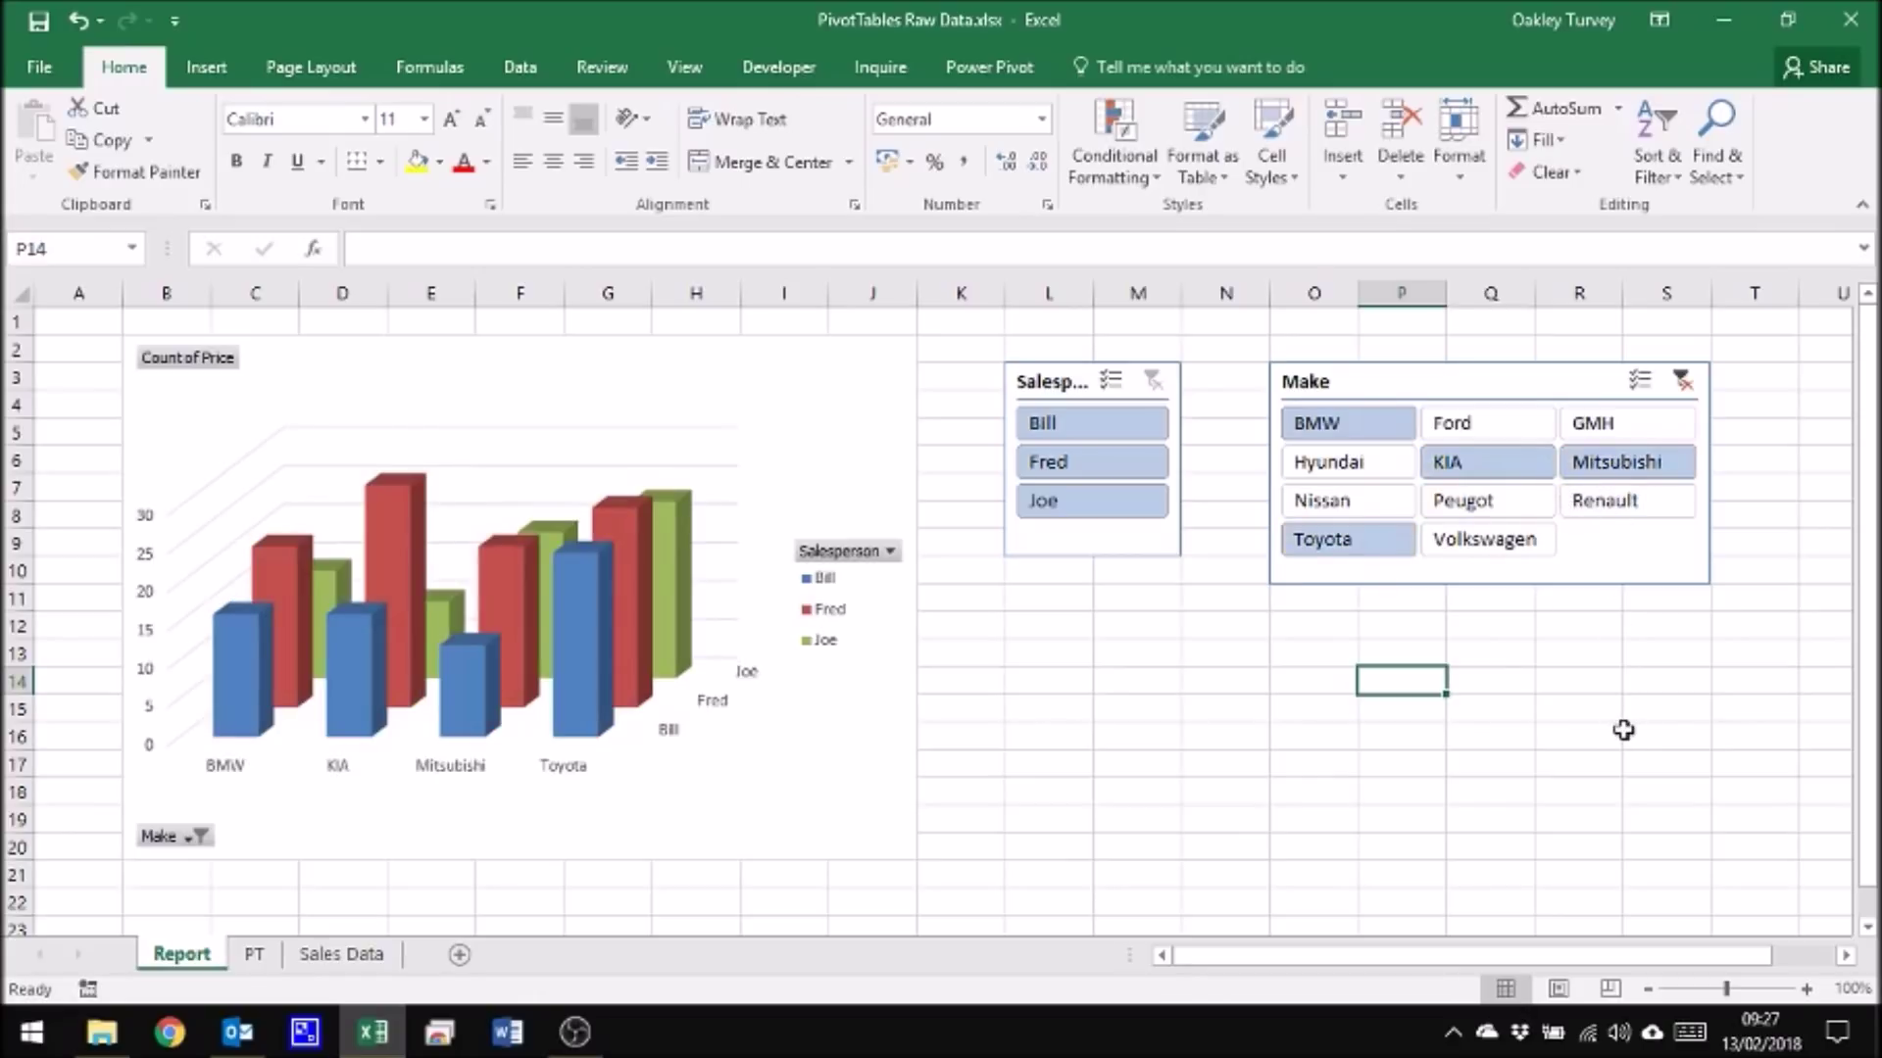
click(1101, 422)
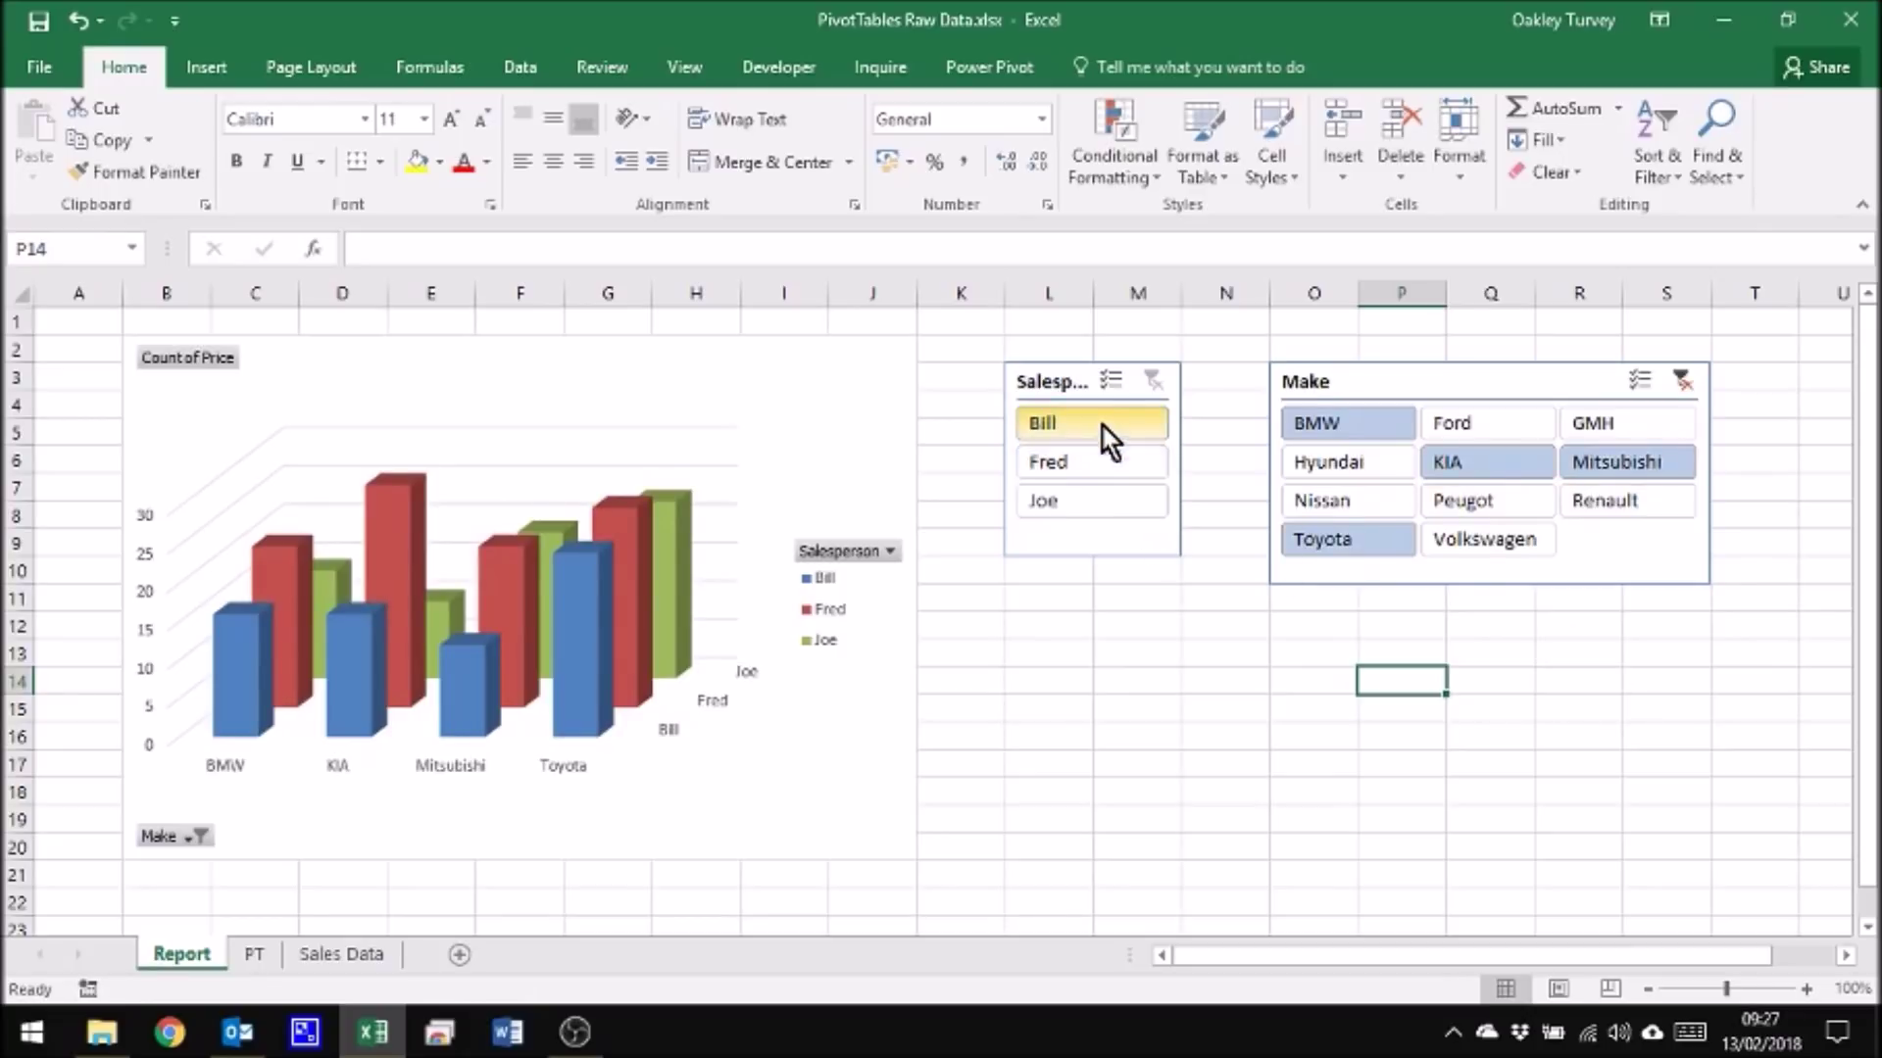
ctrl+click(1080, 498)
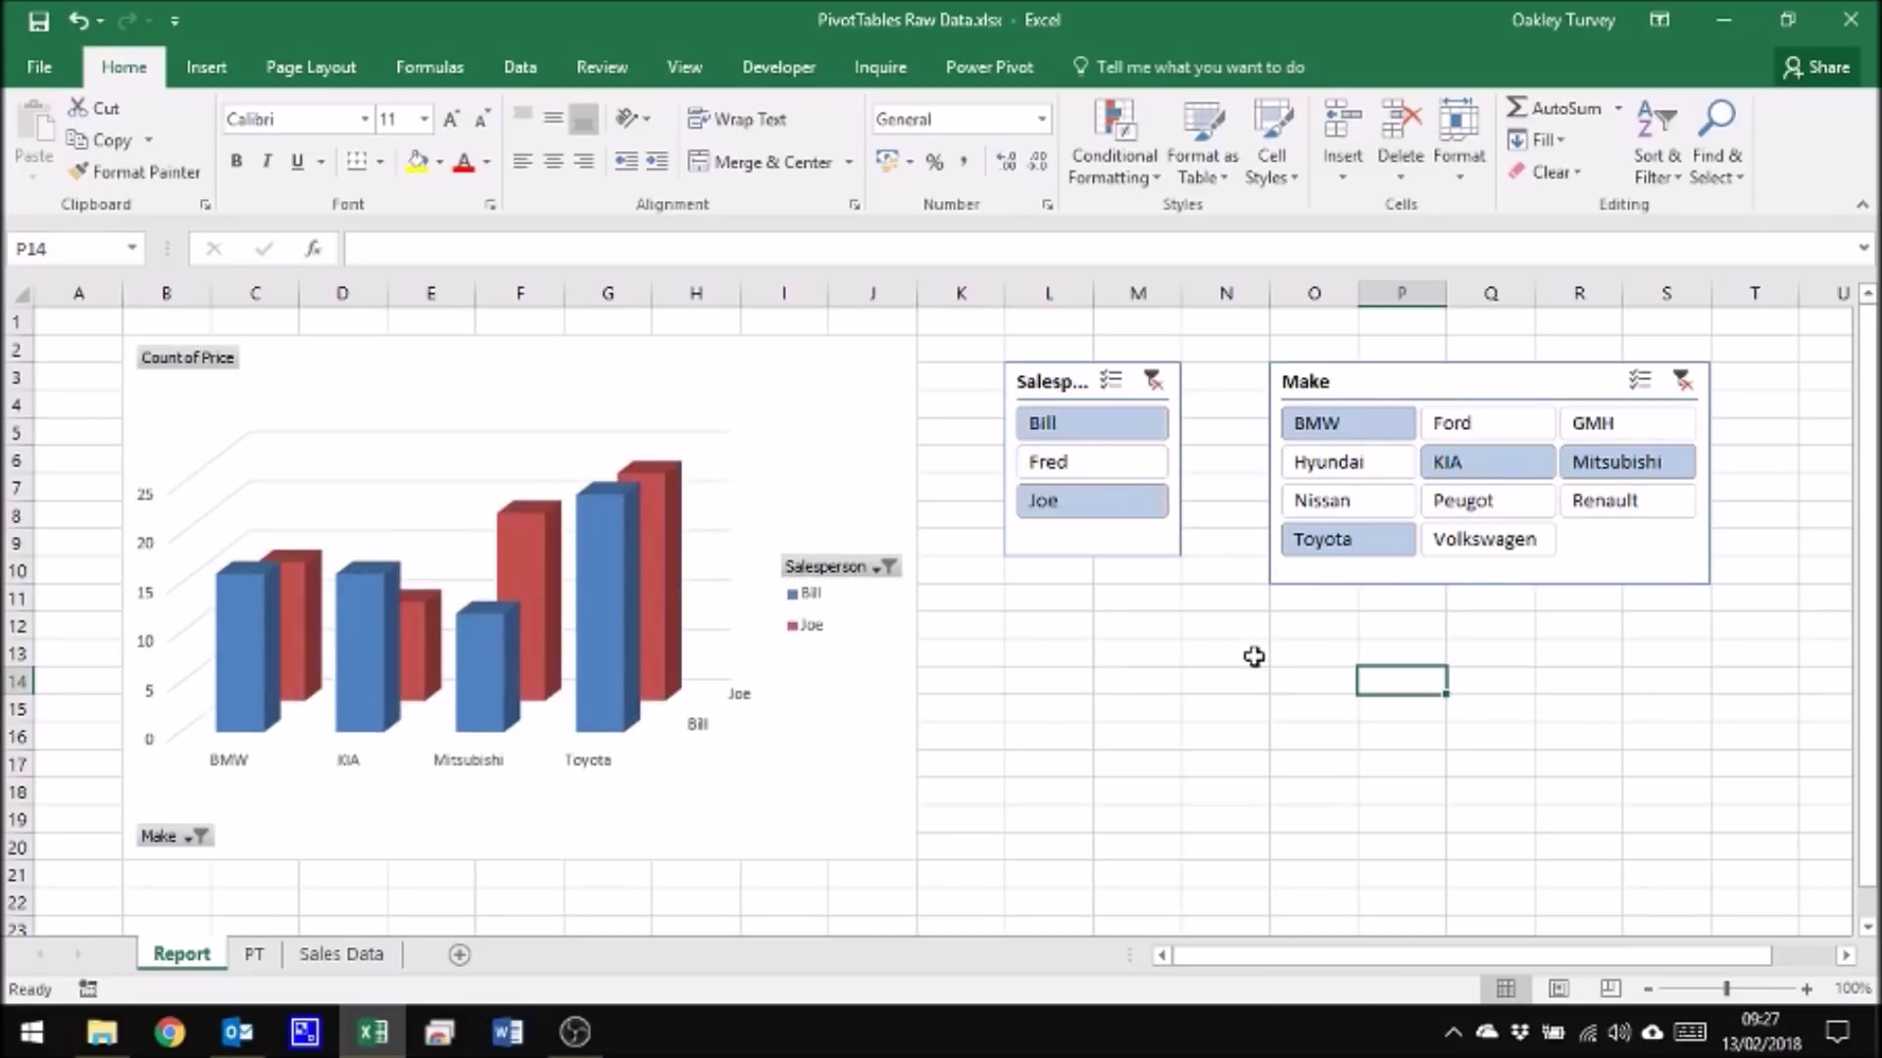
click(1152, 381)
click(1683, 381)
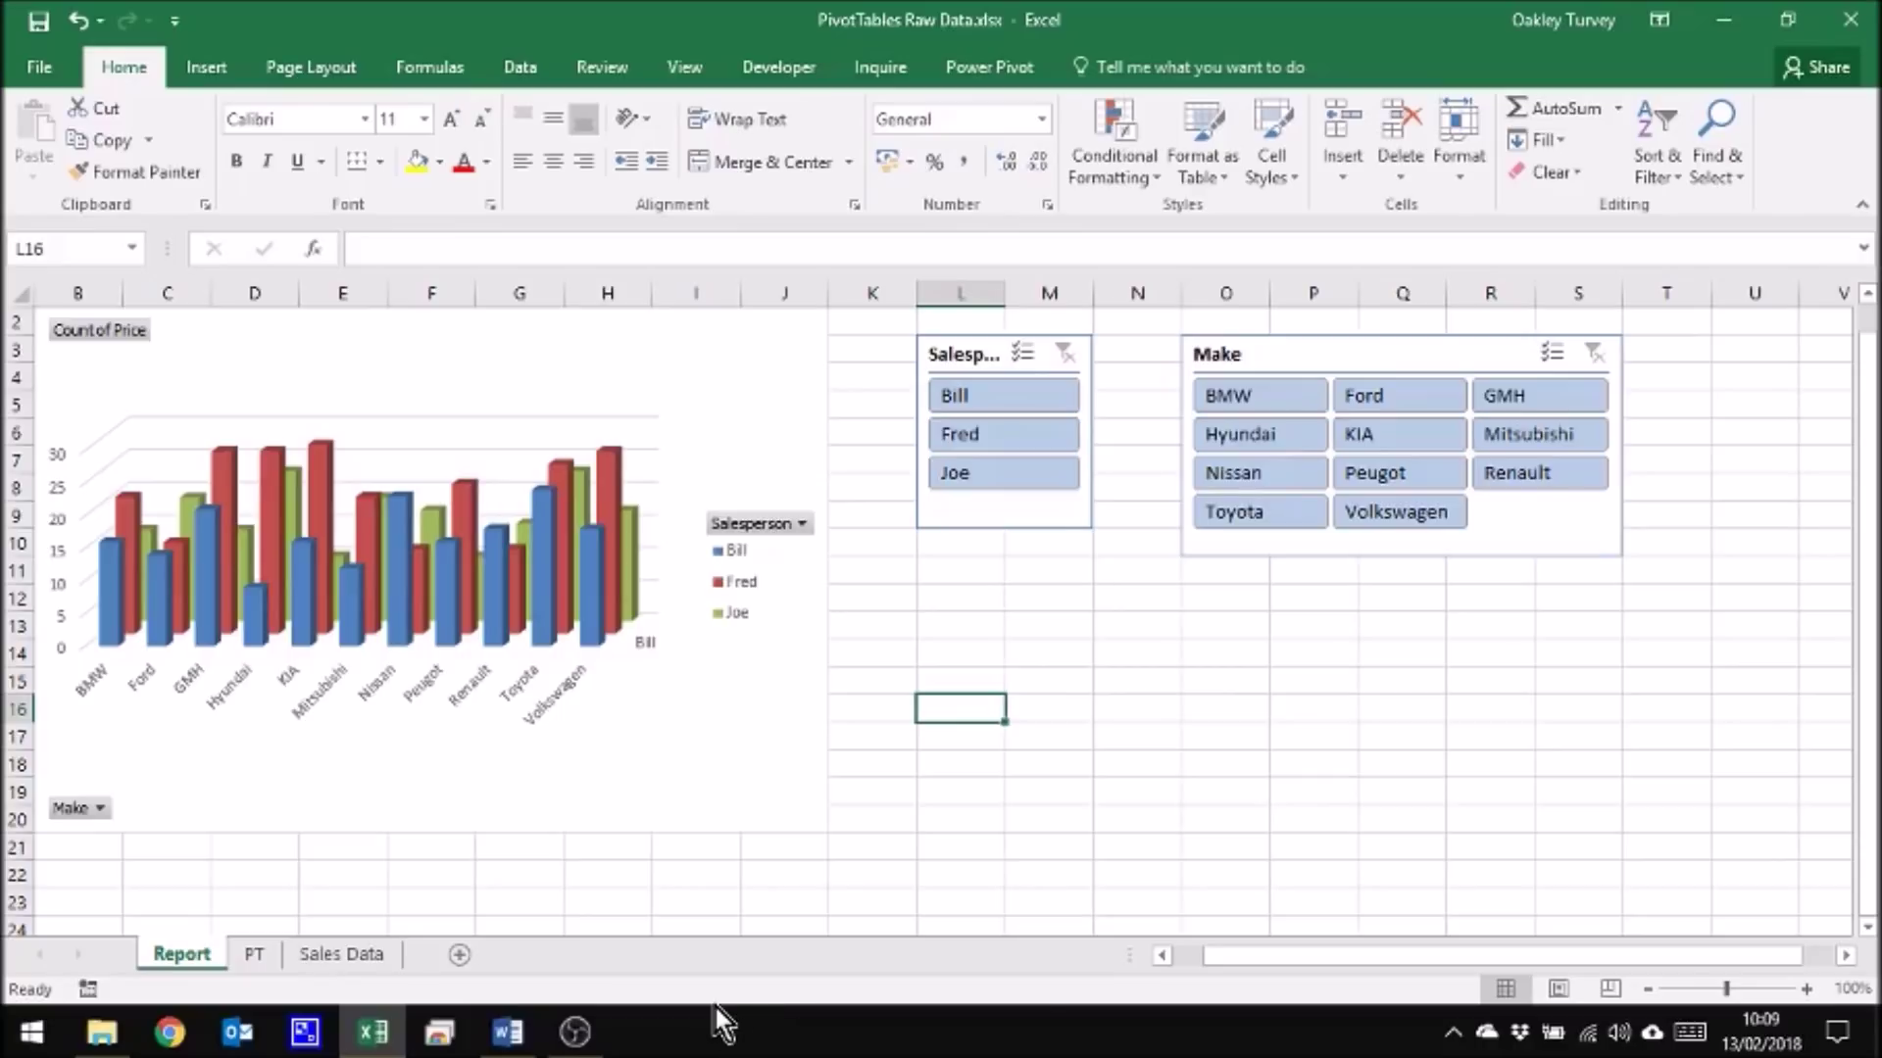
Step: Scroll back to the top and select cells B2 through S20 around the chart and slicers
click(1163, 954)
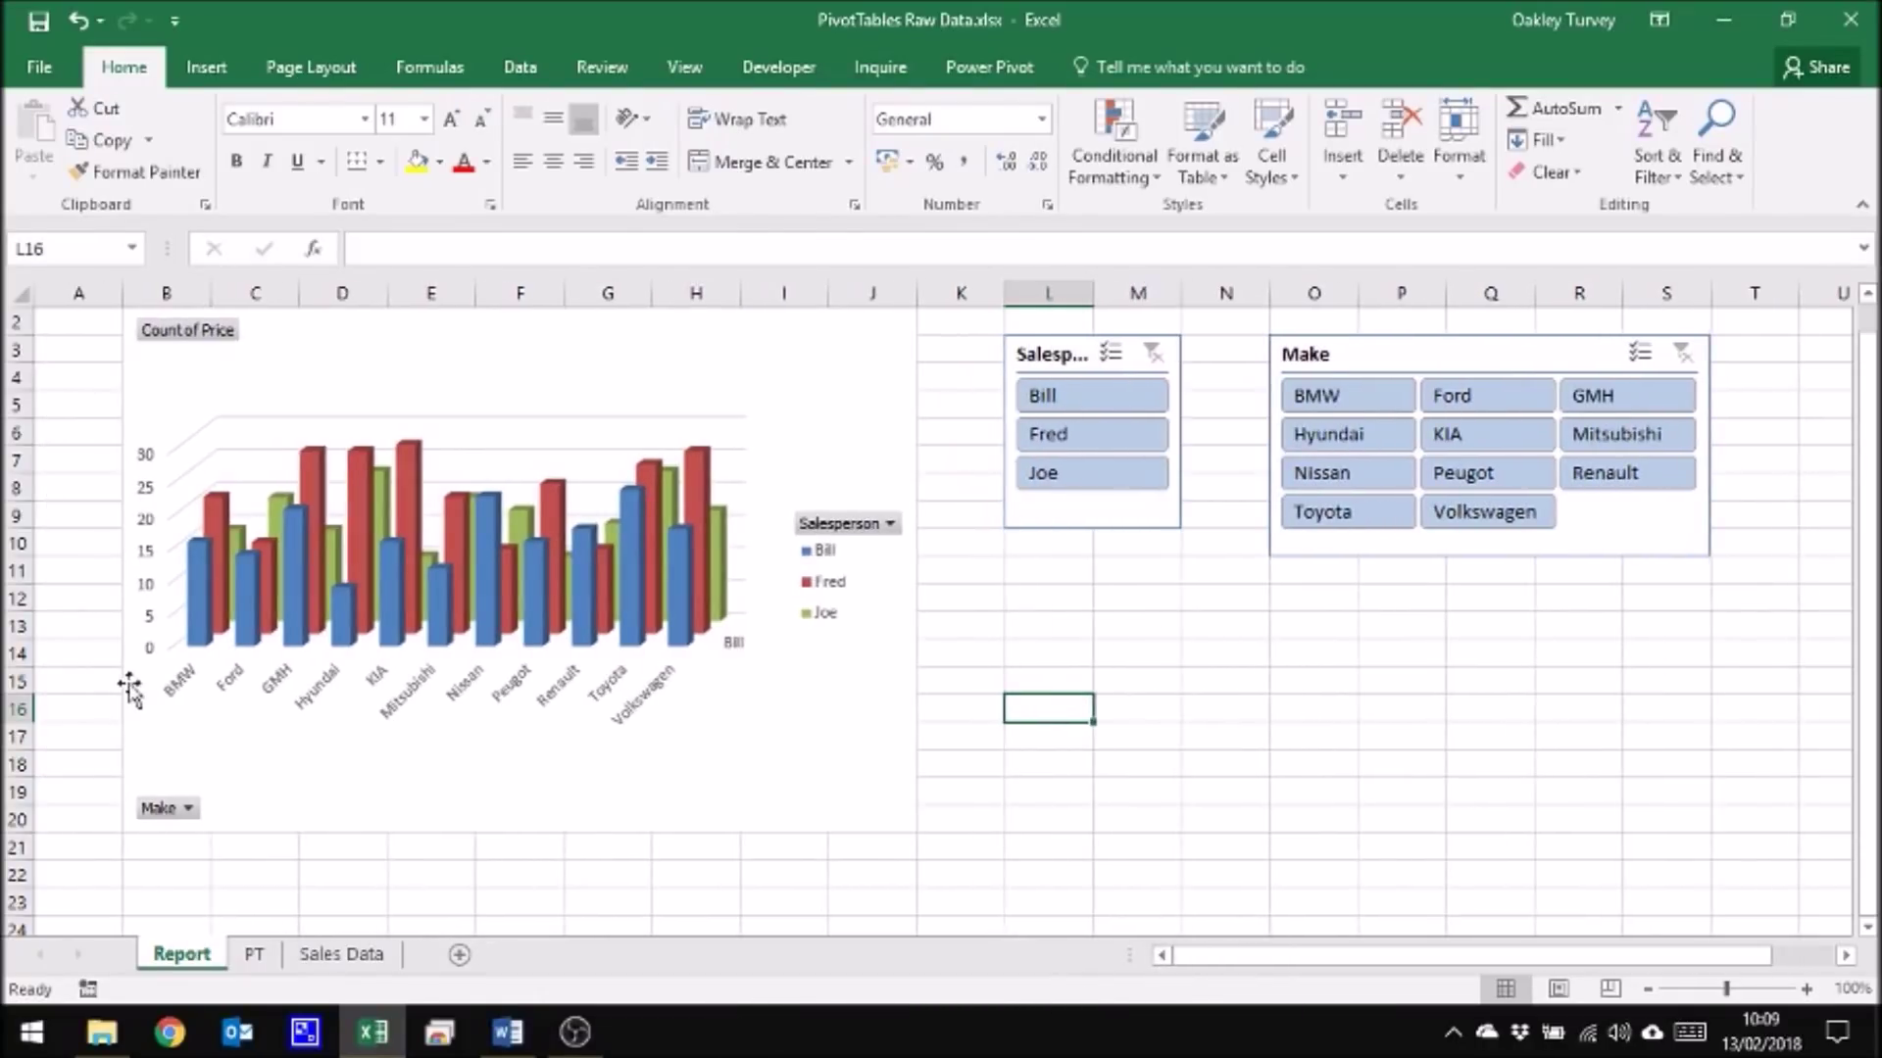
scroll(131, 685, up, 1)
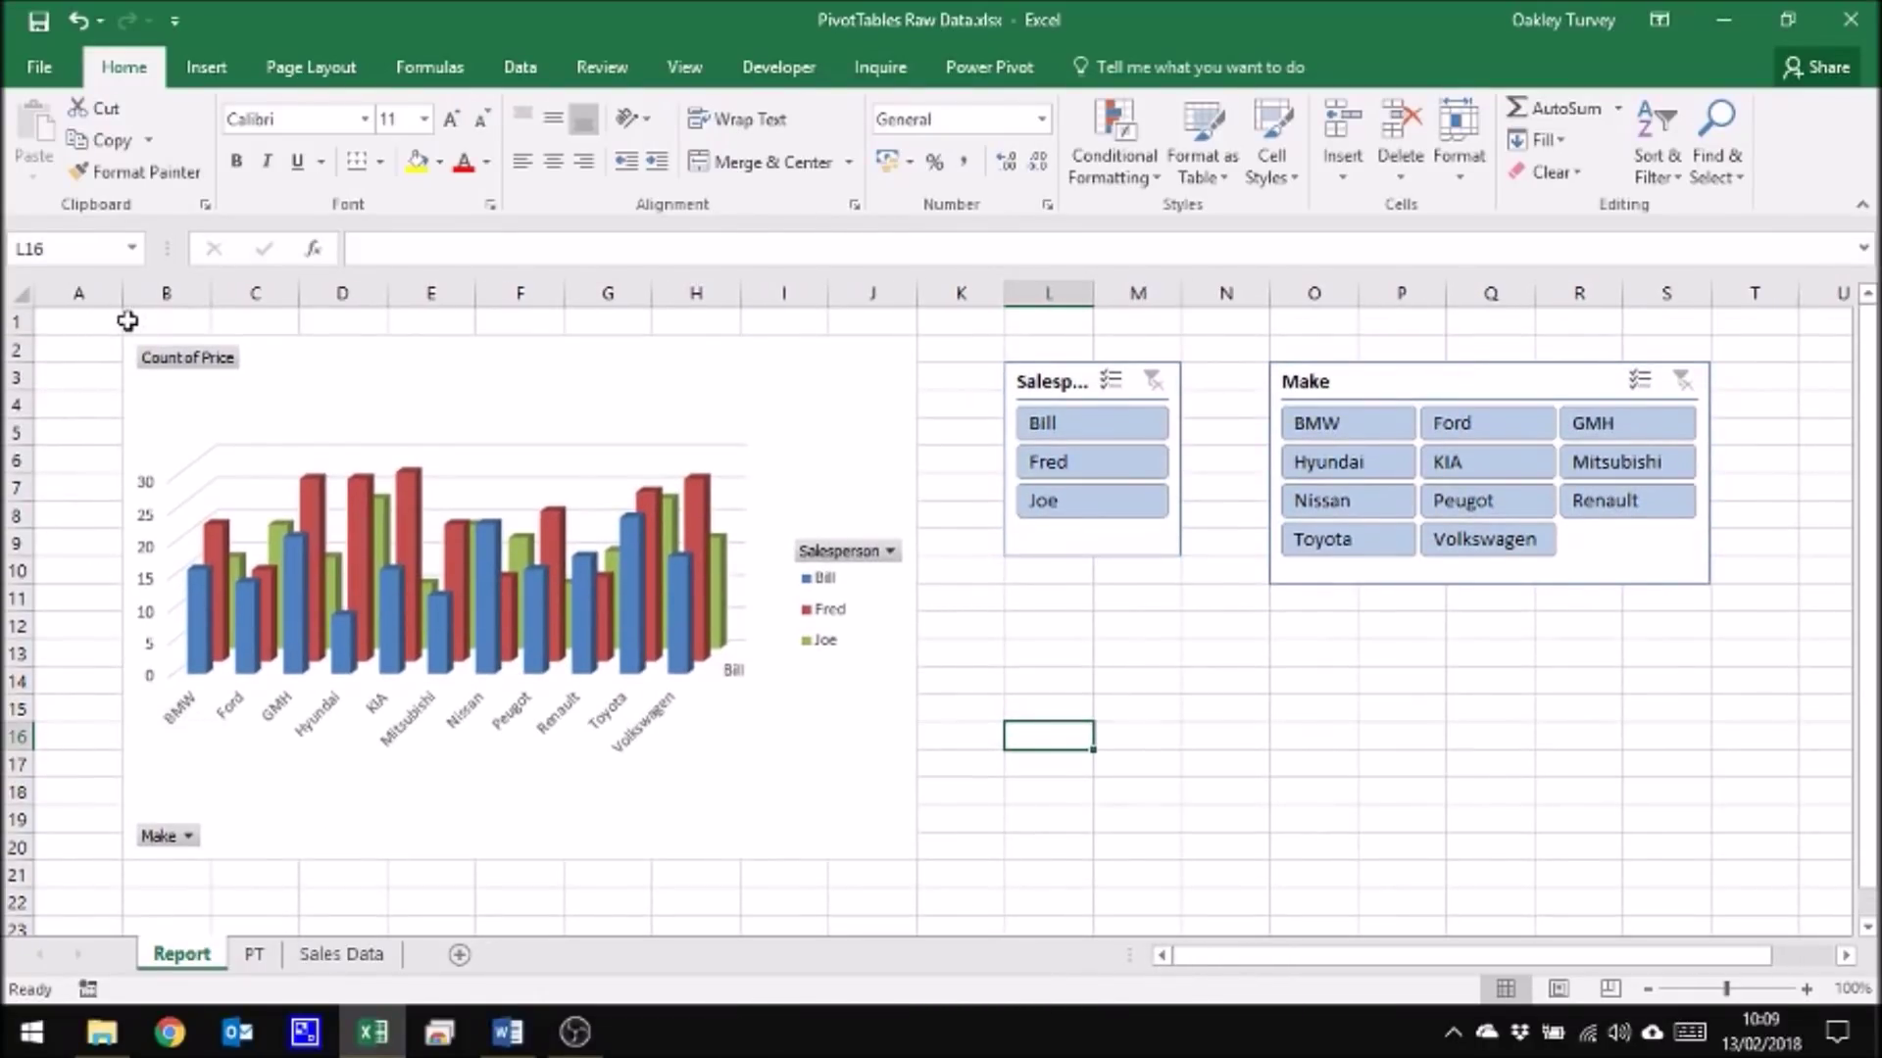
drag(103, 315, 1738, 869)
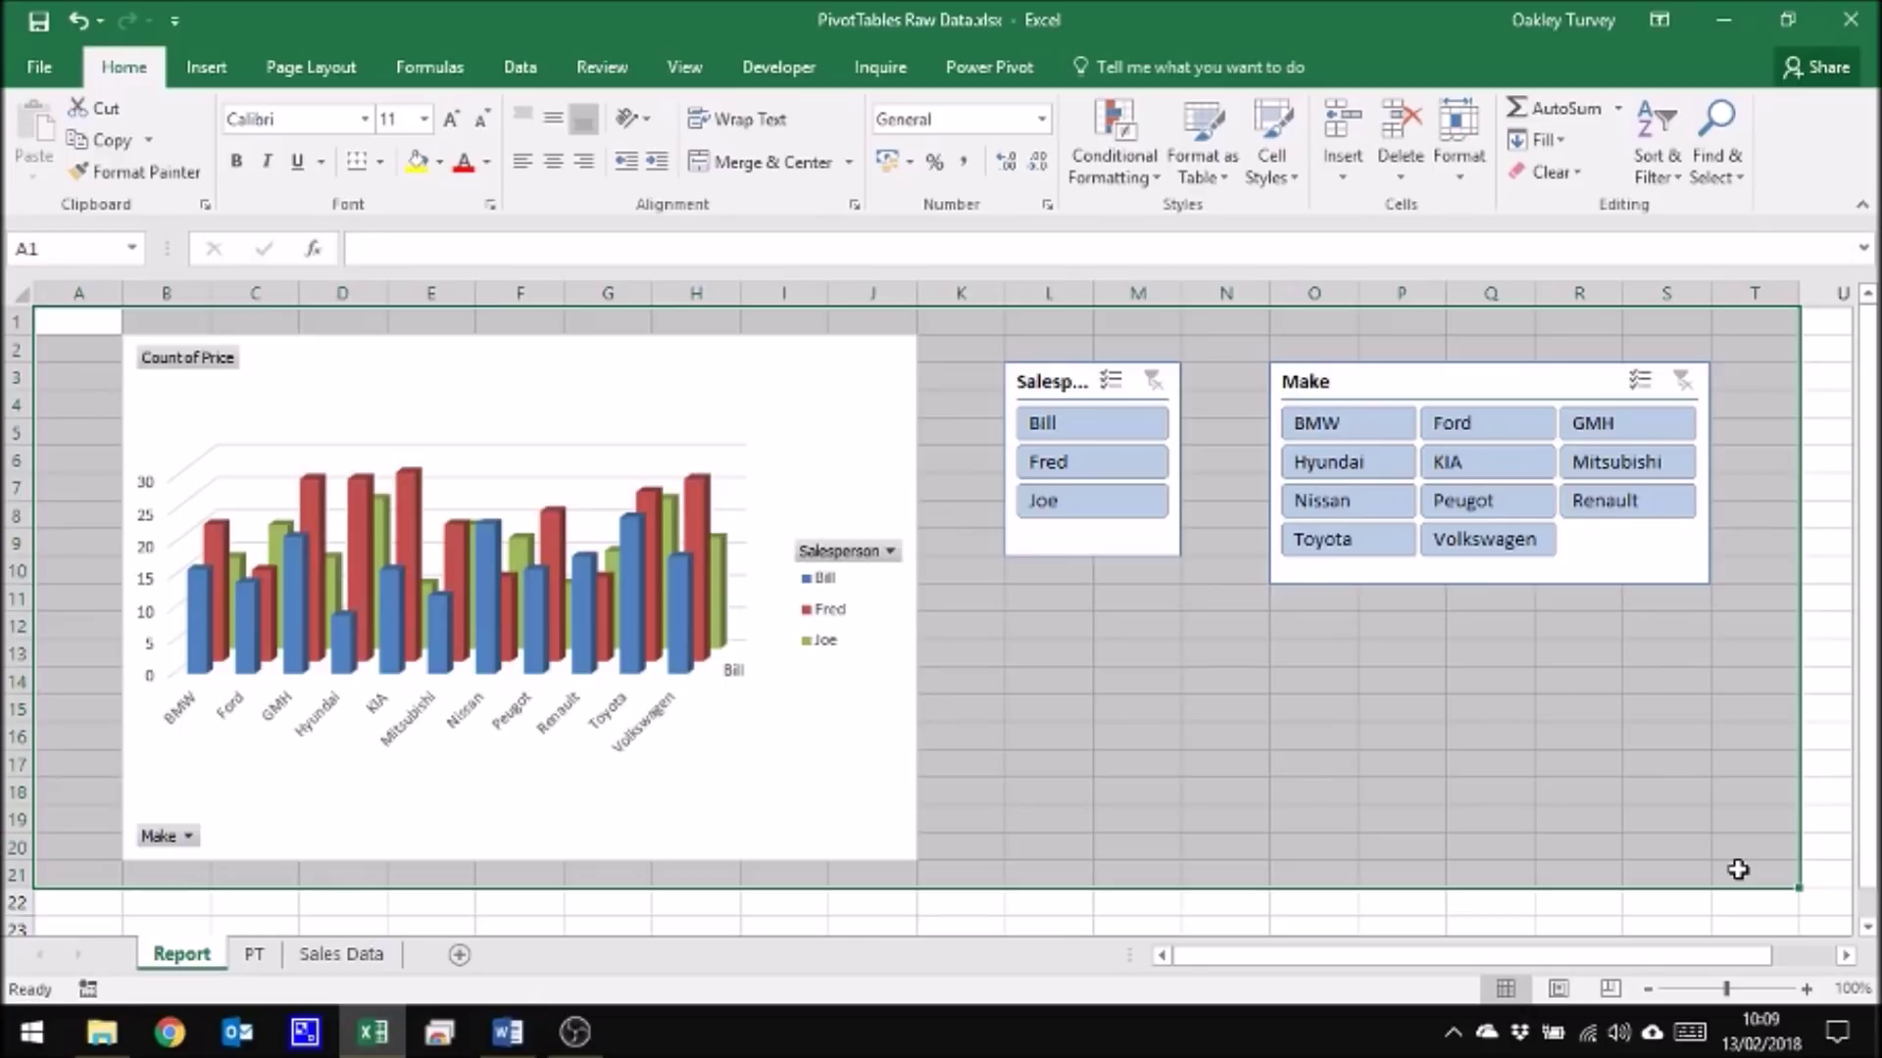
click(171, 322)
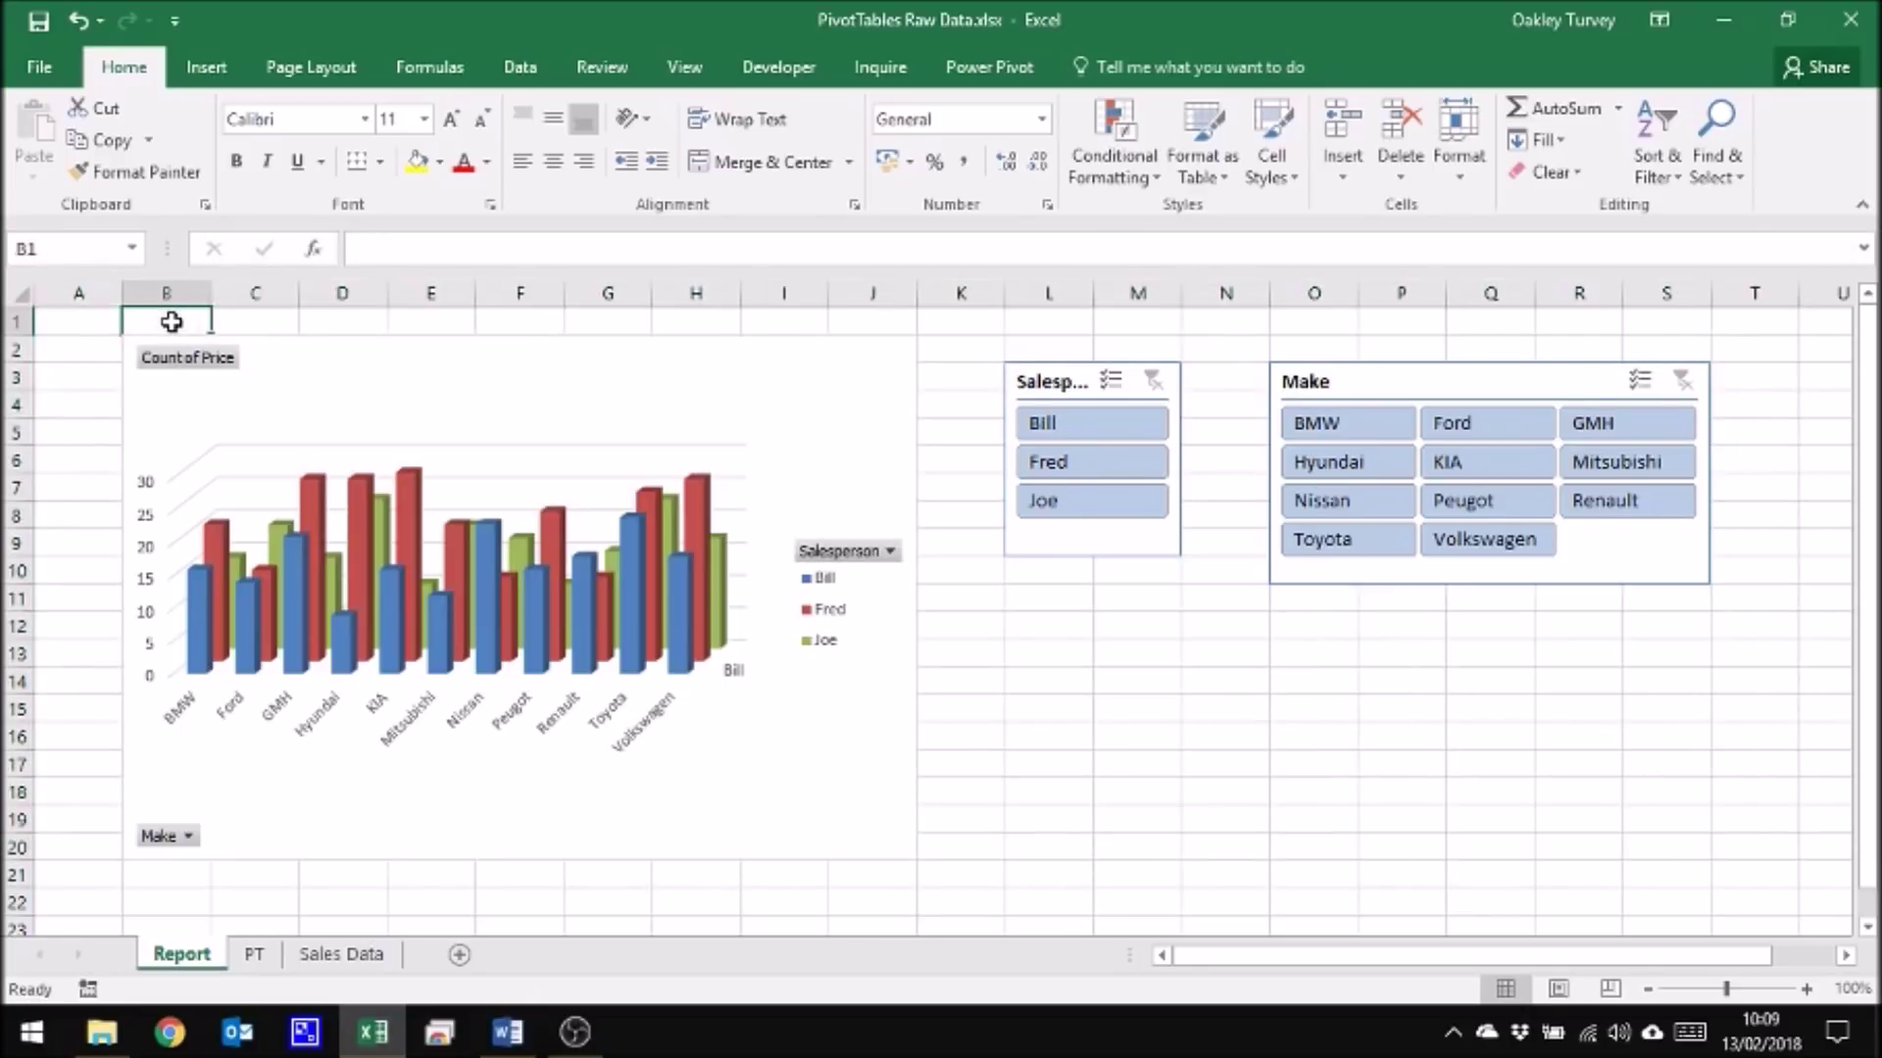
key(Down)
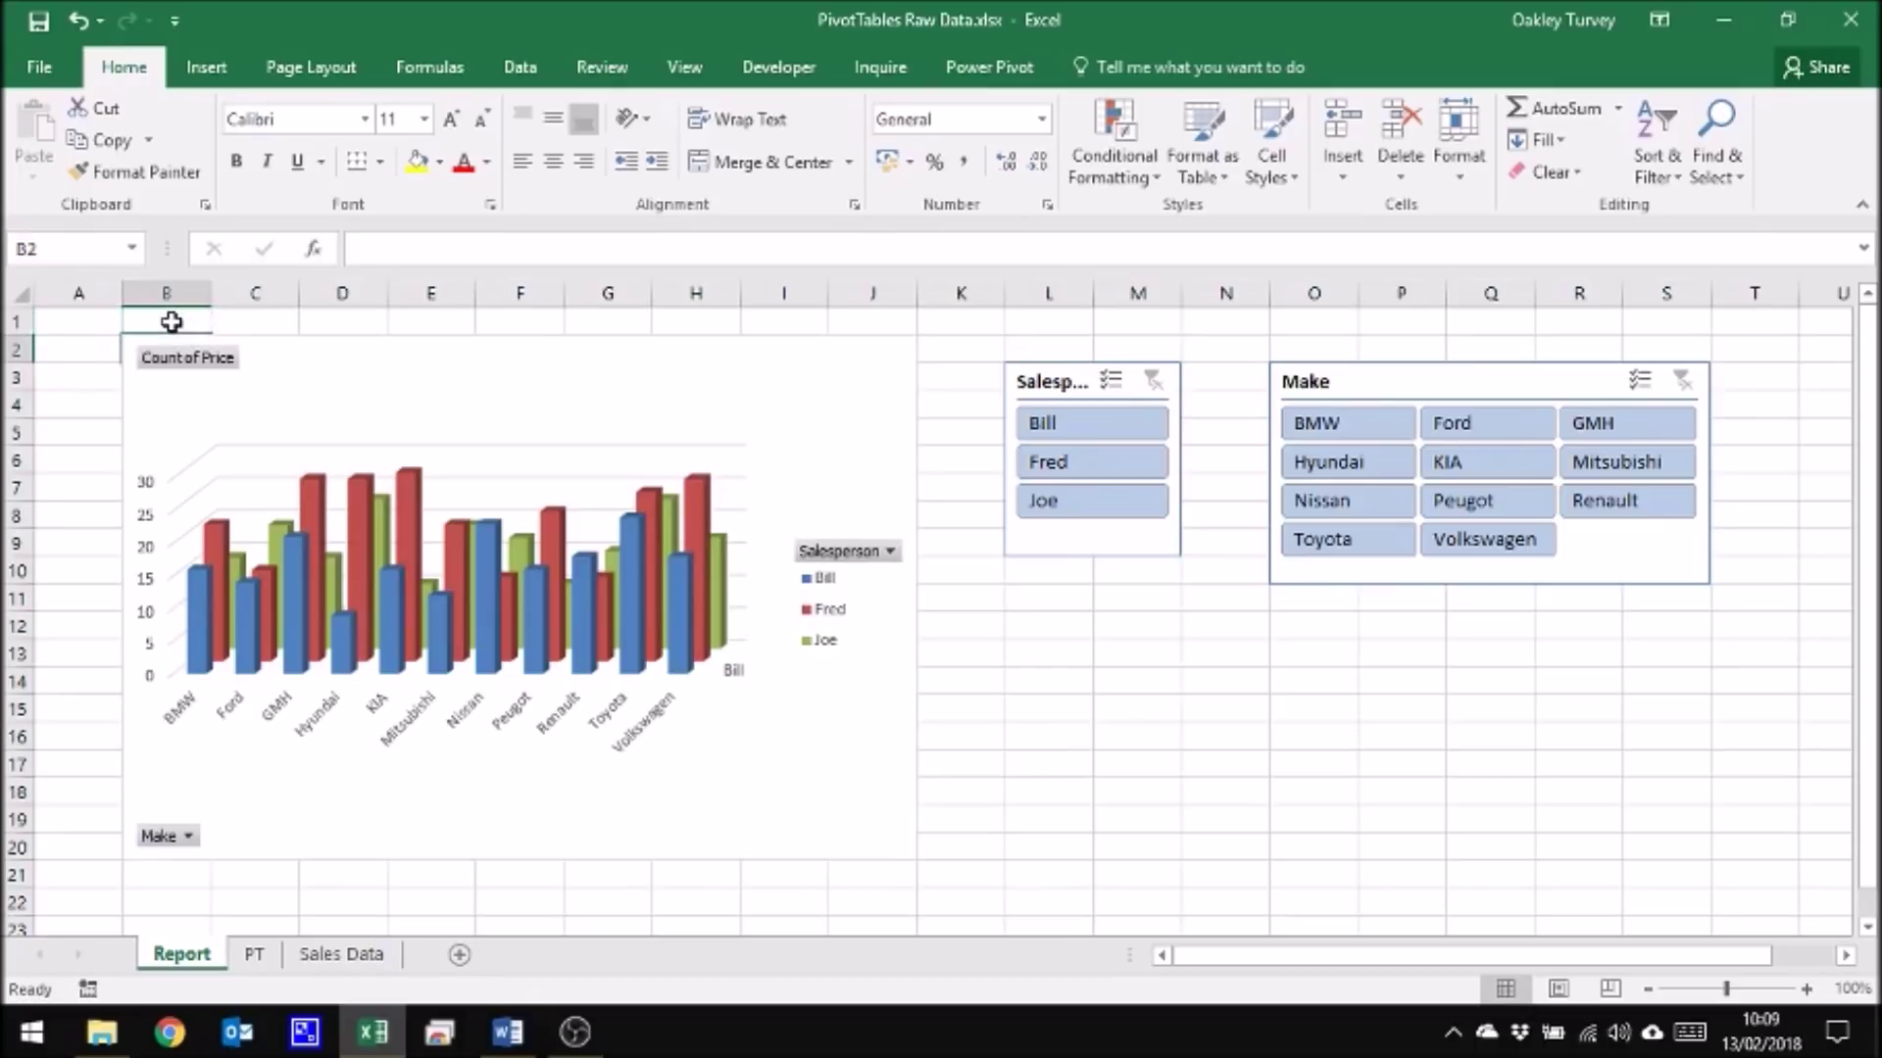
shift+click(1689, 852)
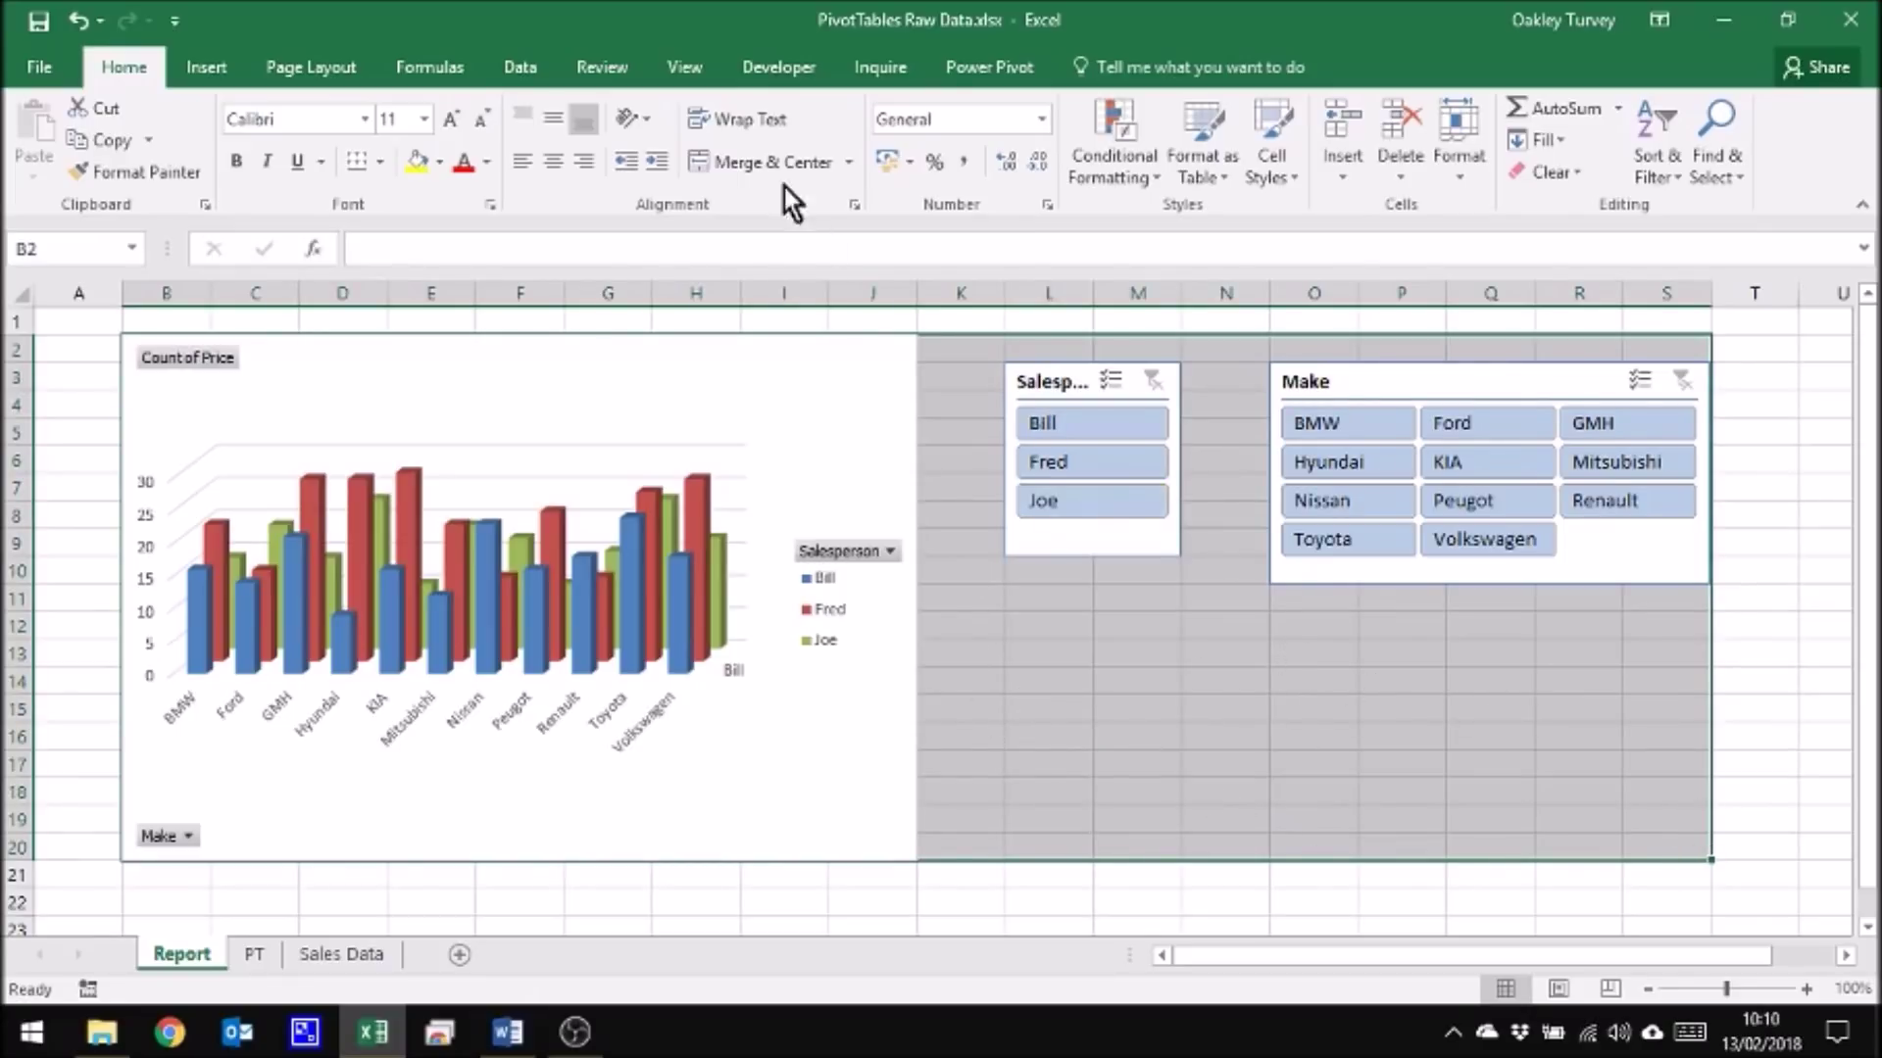
Step: Turn off the Report sheet's gridlines, copy the chart-and-slicer range, and switch to Word
click(686, 68)
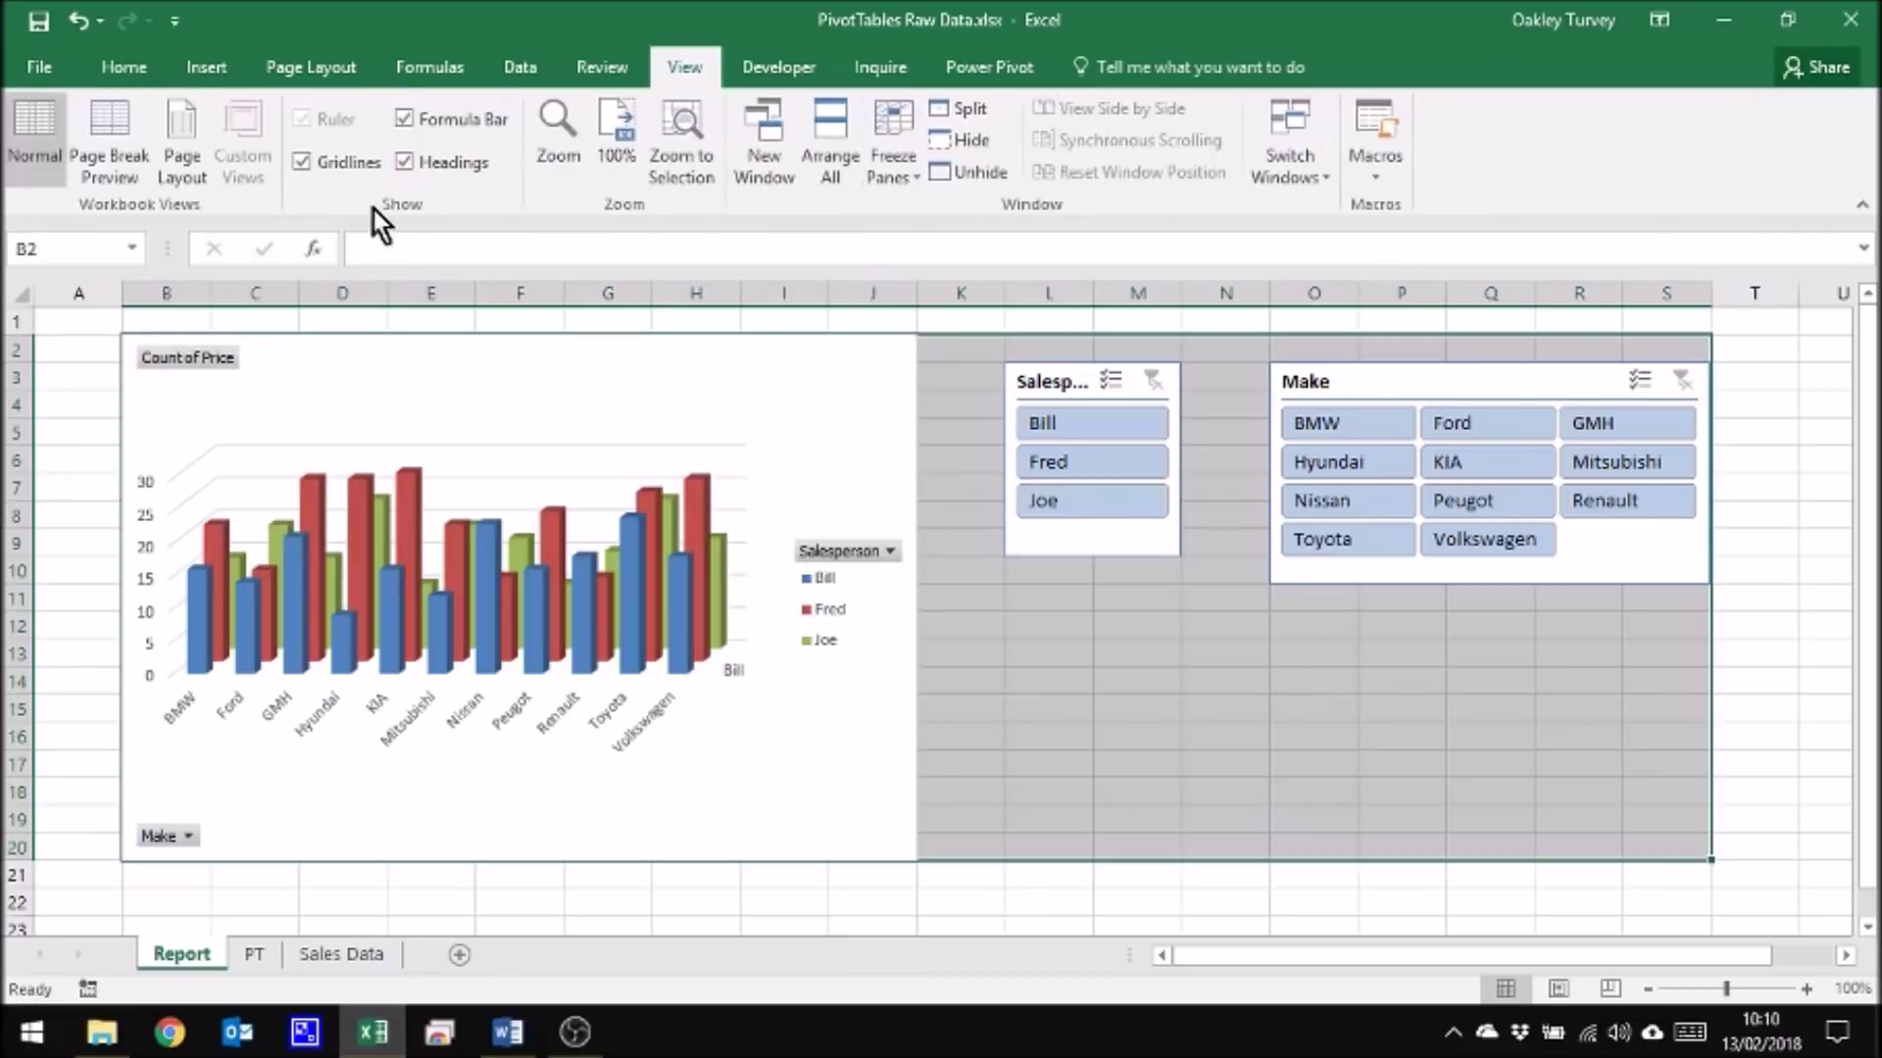
click(302, 162)
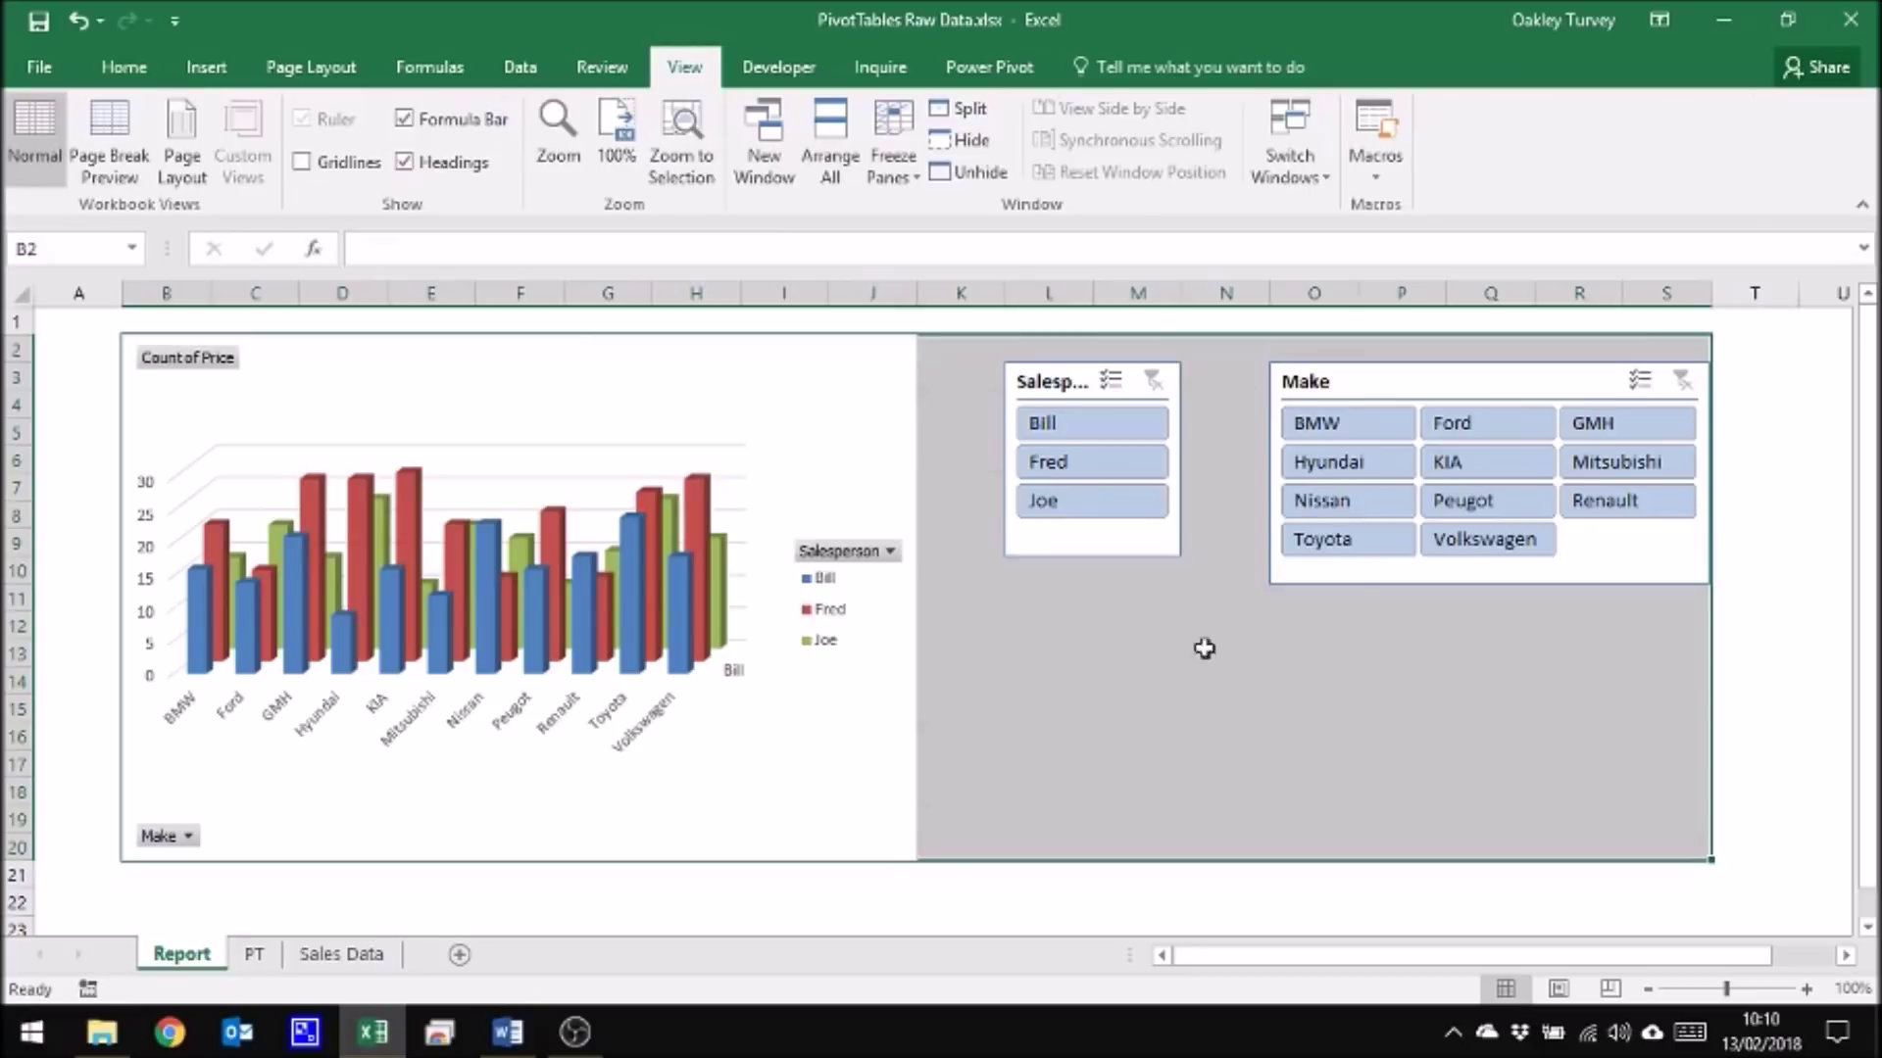
click(255, 954)
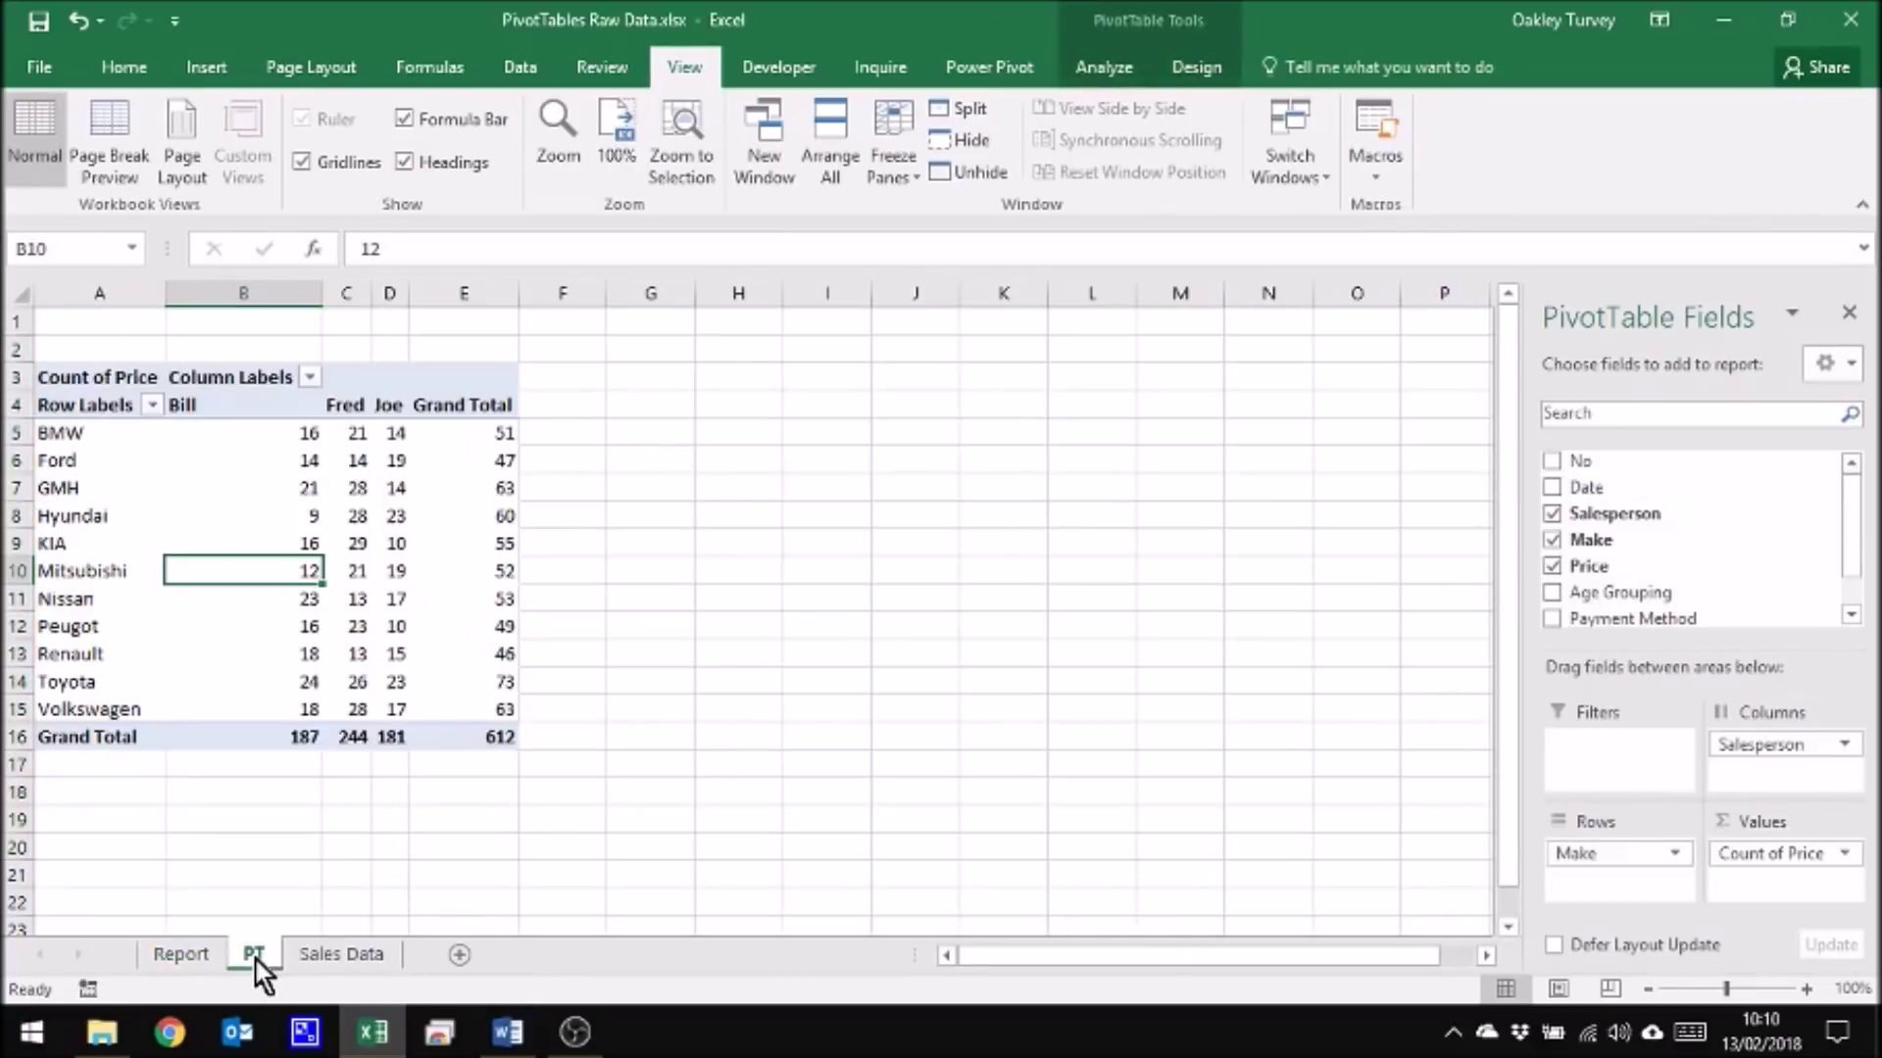
click(183, 954)
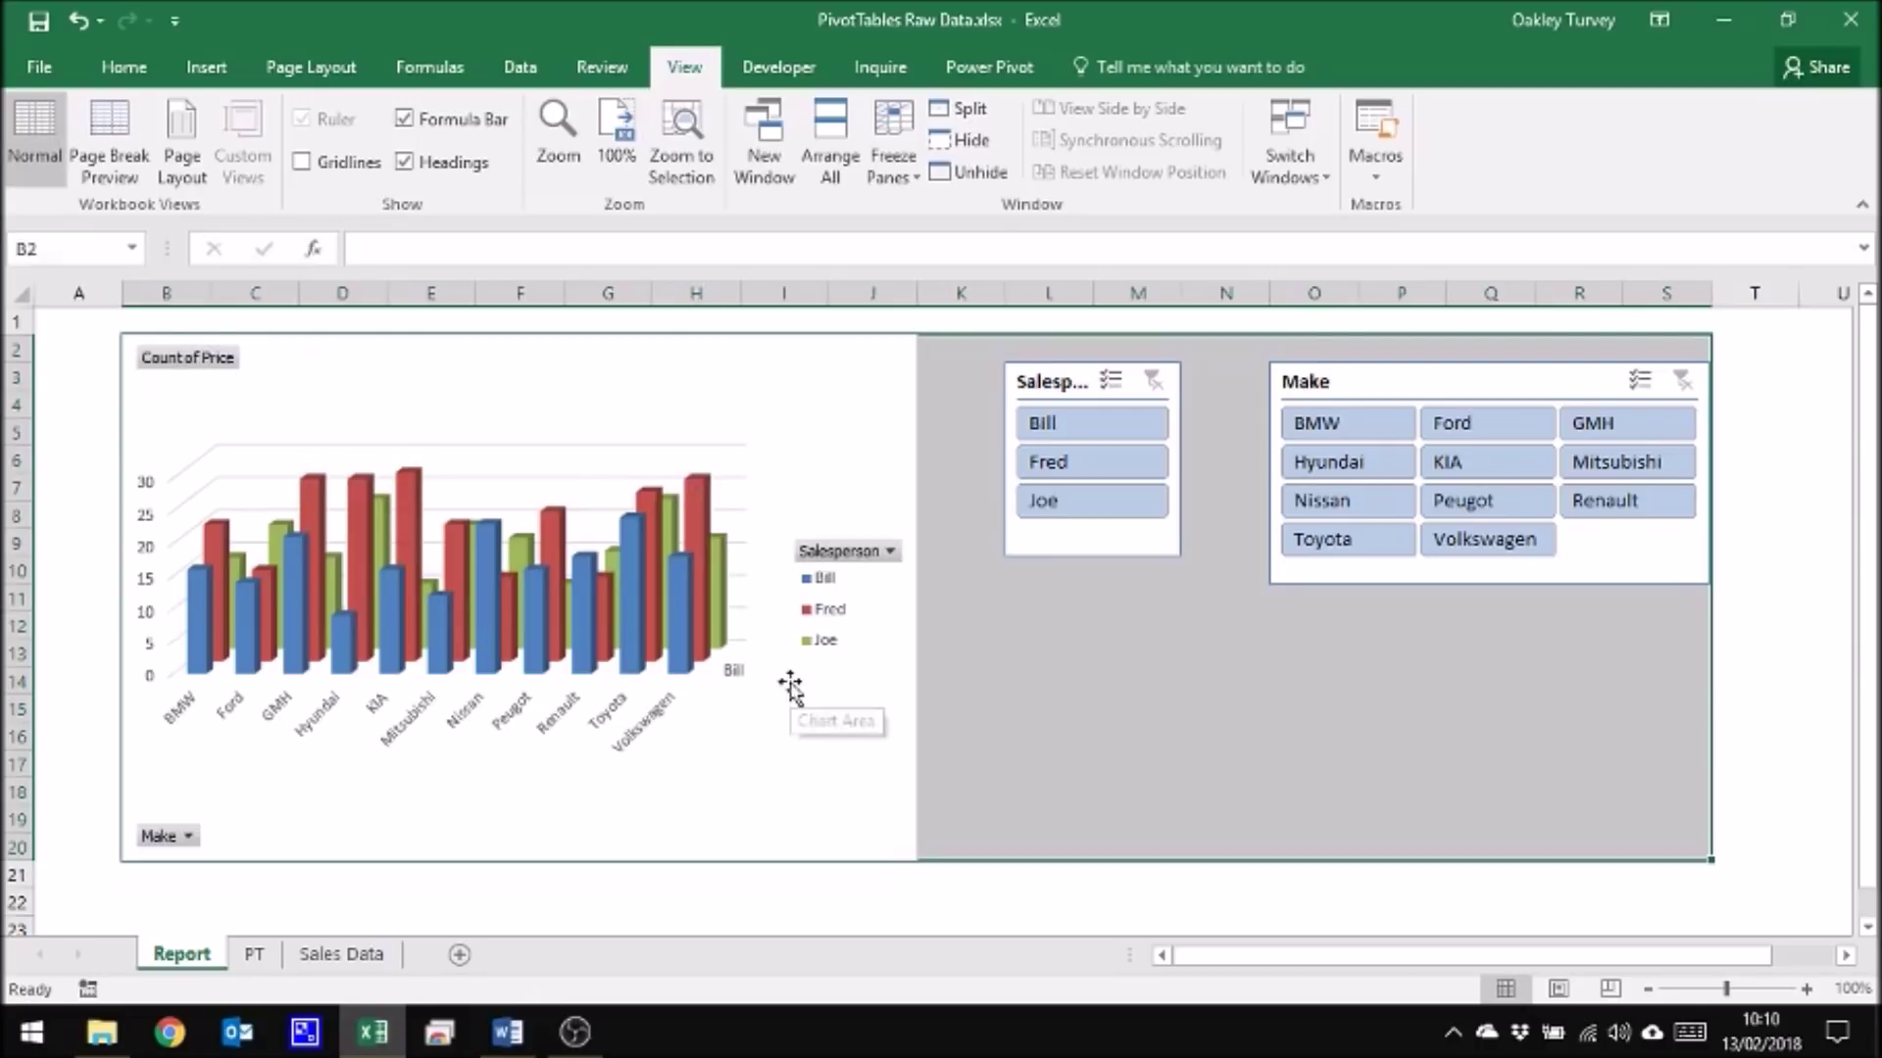
key(ctrl+c)
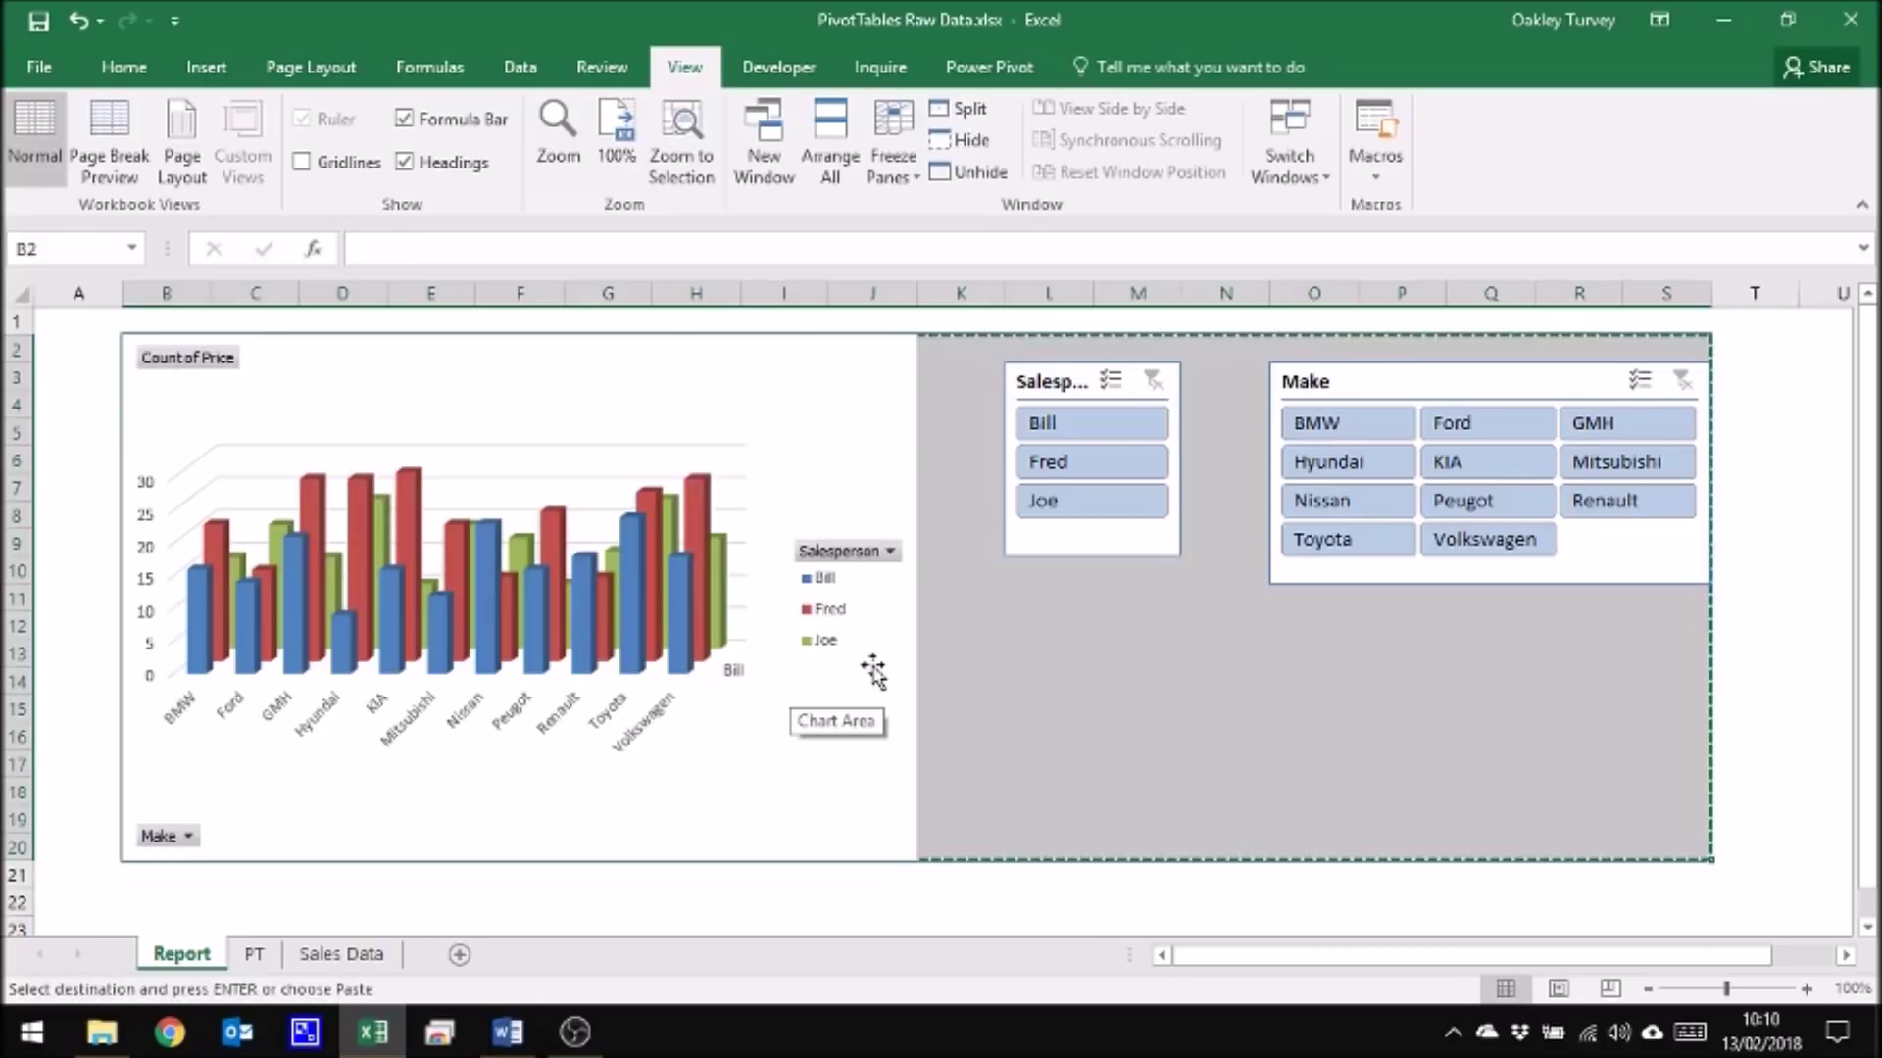
click(509, 1041)
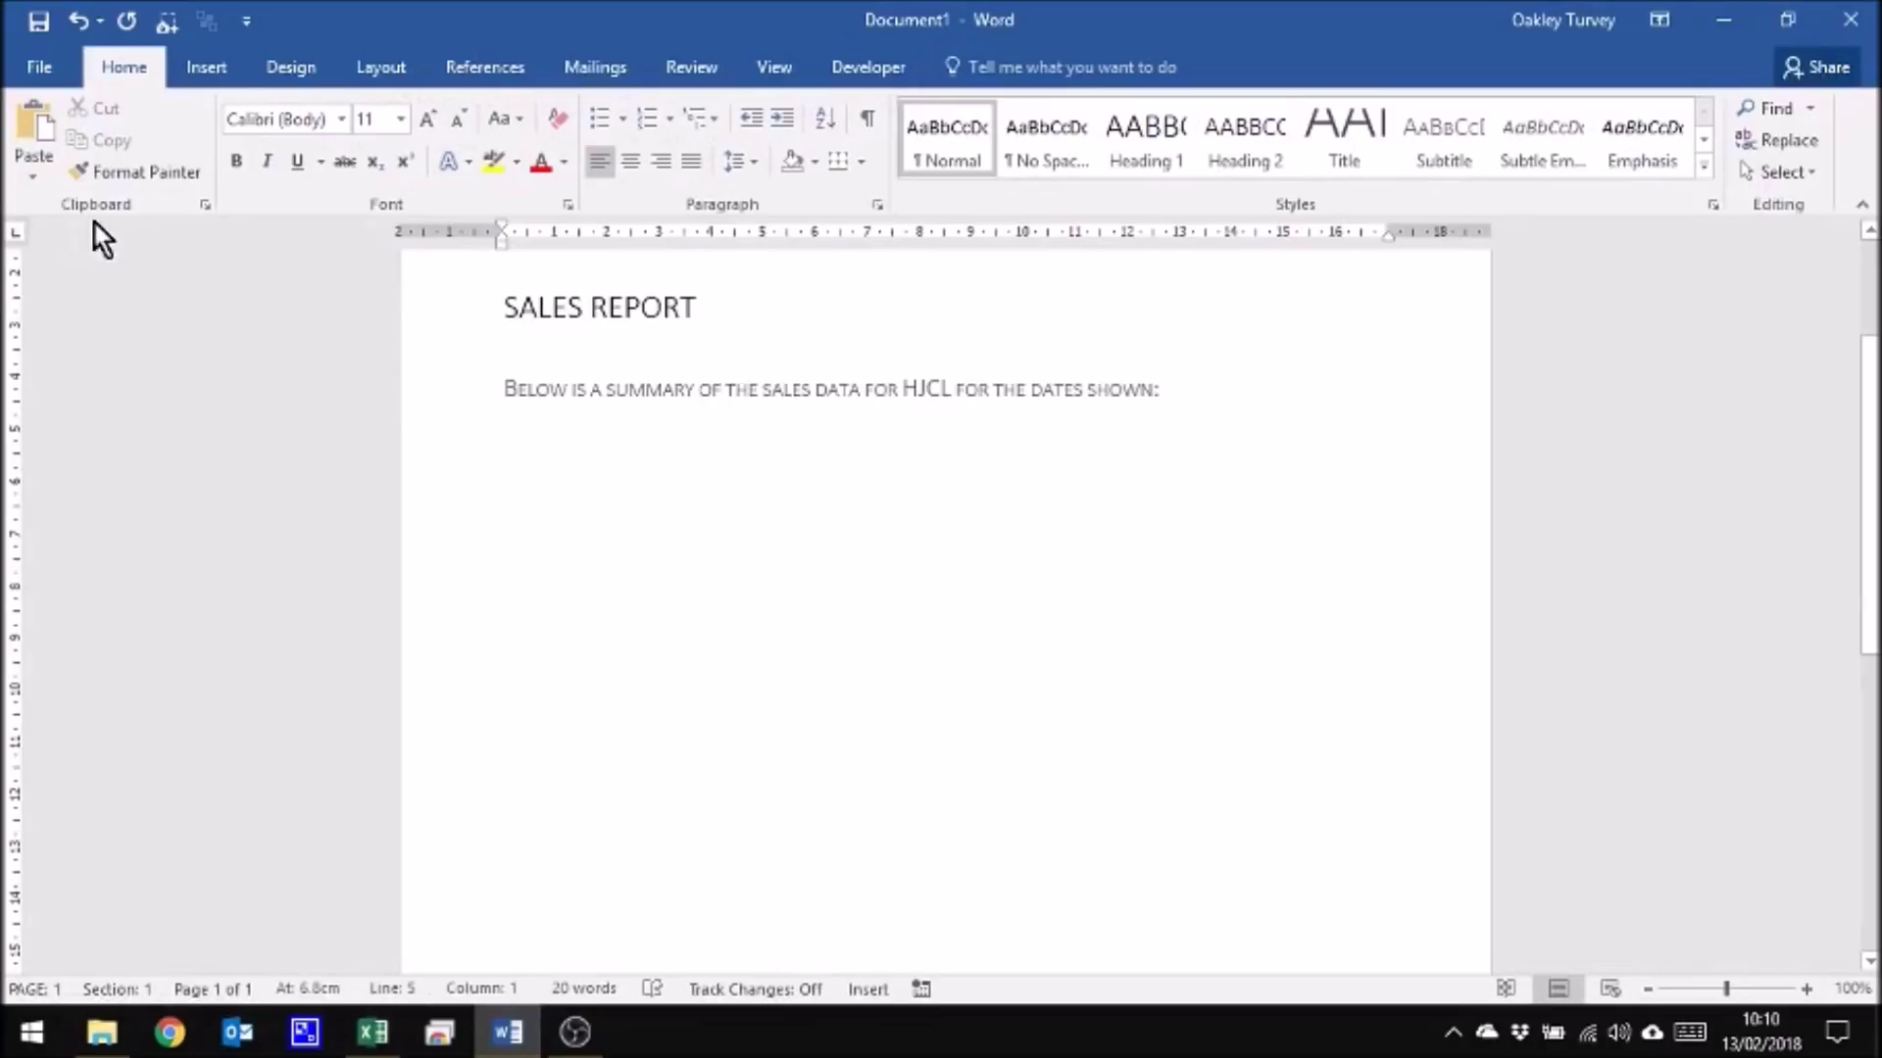
Step: Paste Special the copied range as a linked Microsoft Excel Worksheet Object
click(34, 178)
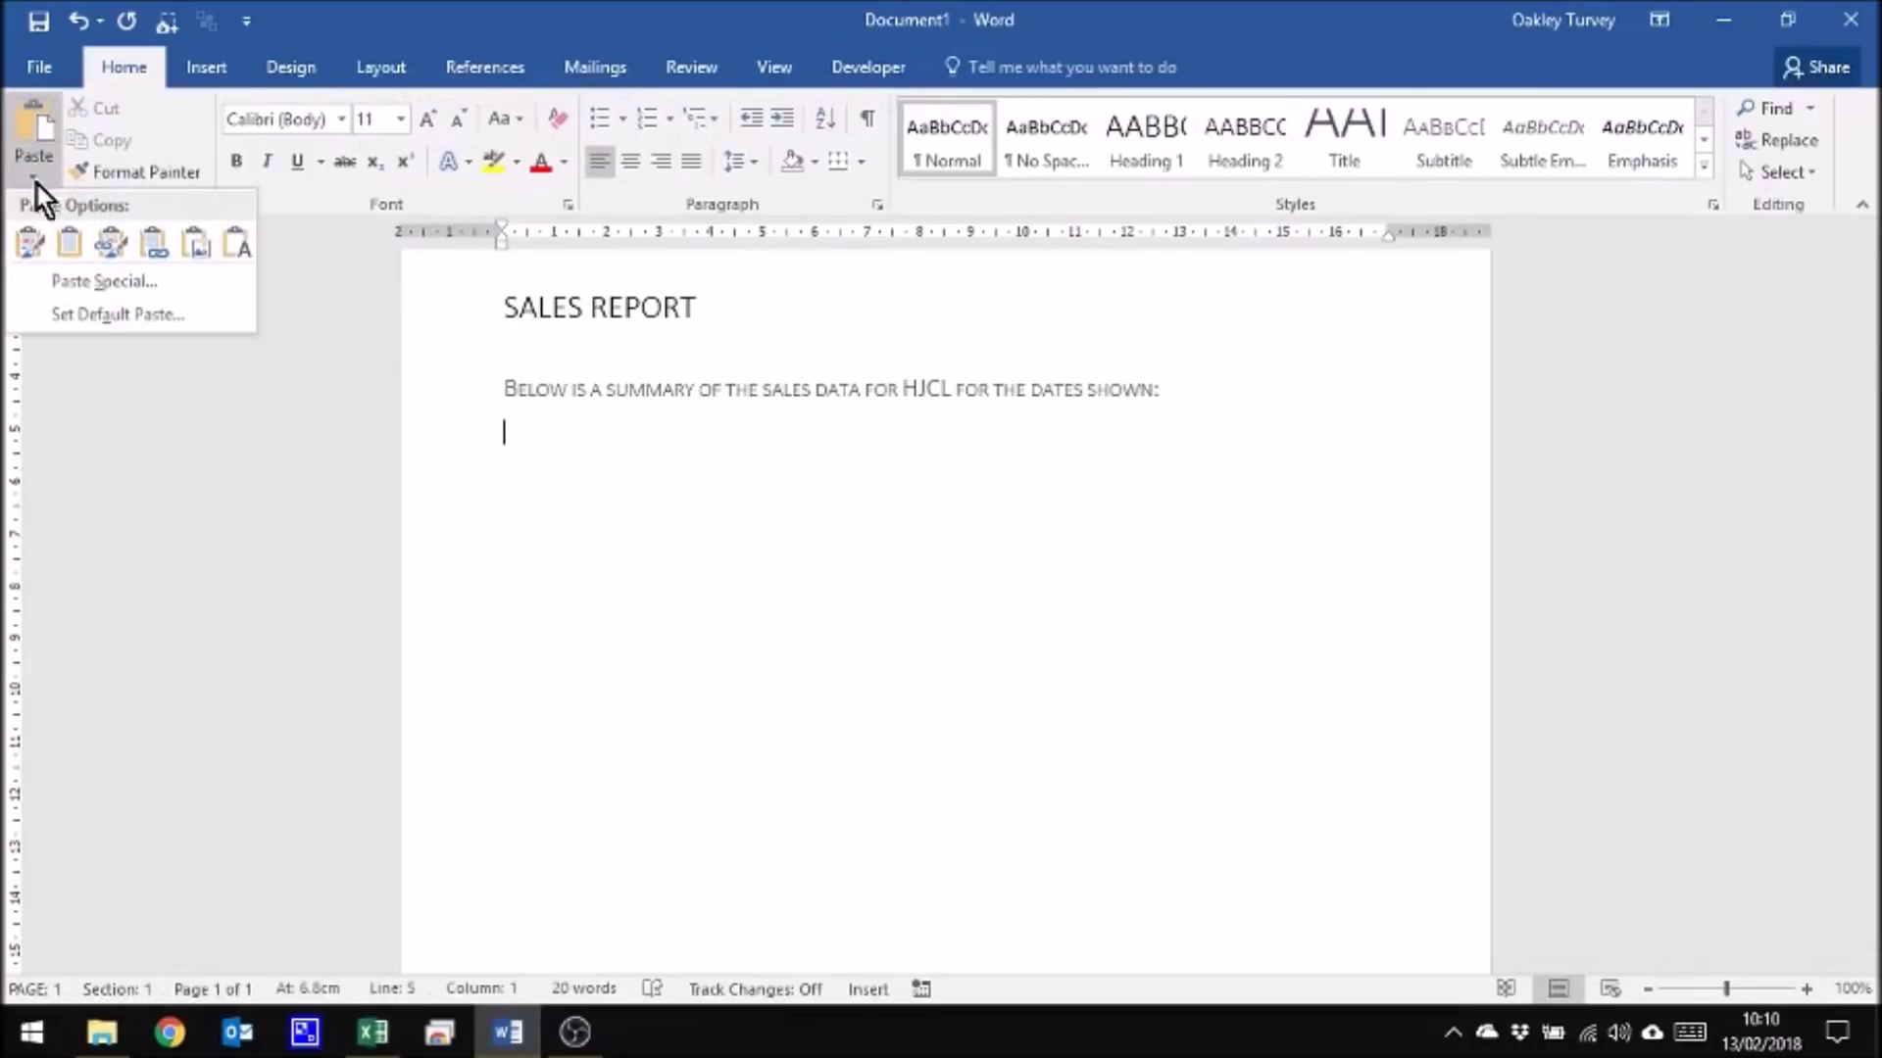
click(96, 284)
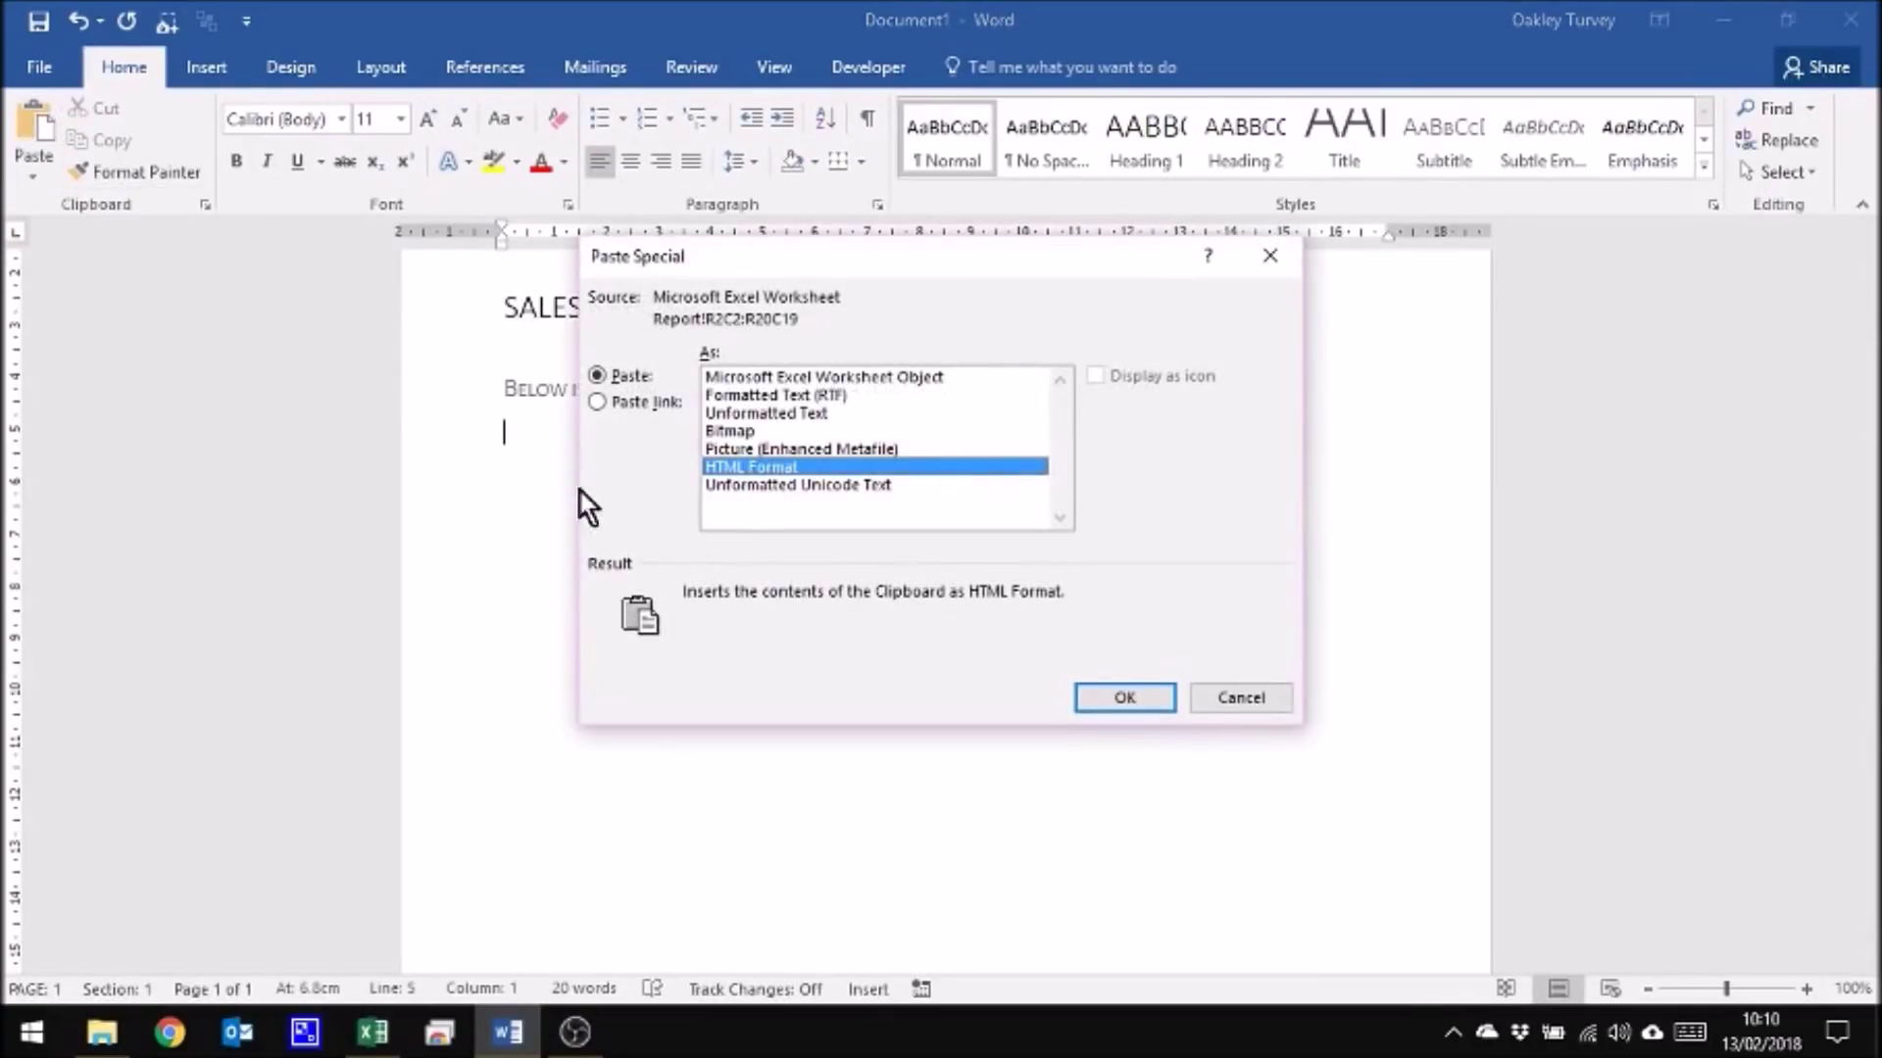
click(595, 403)
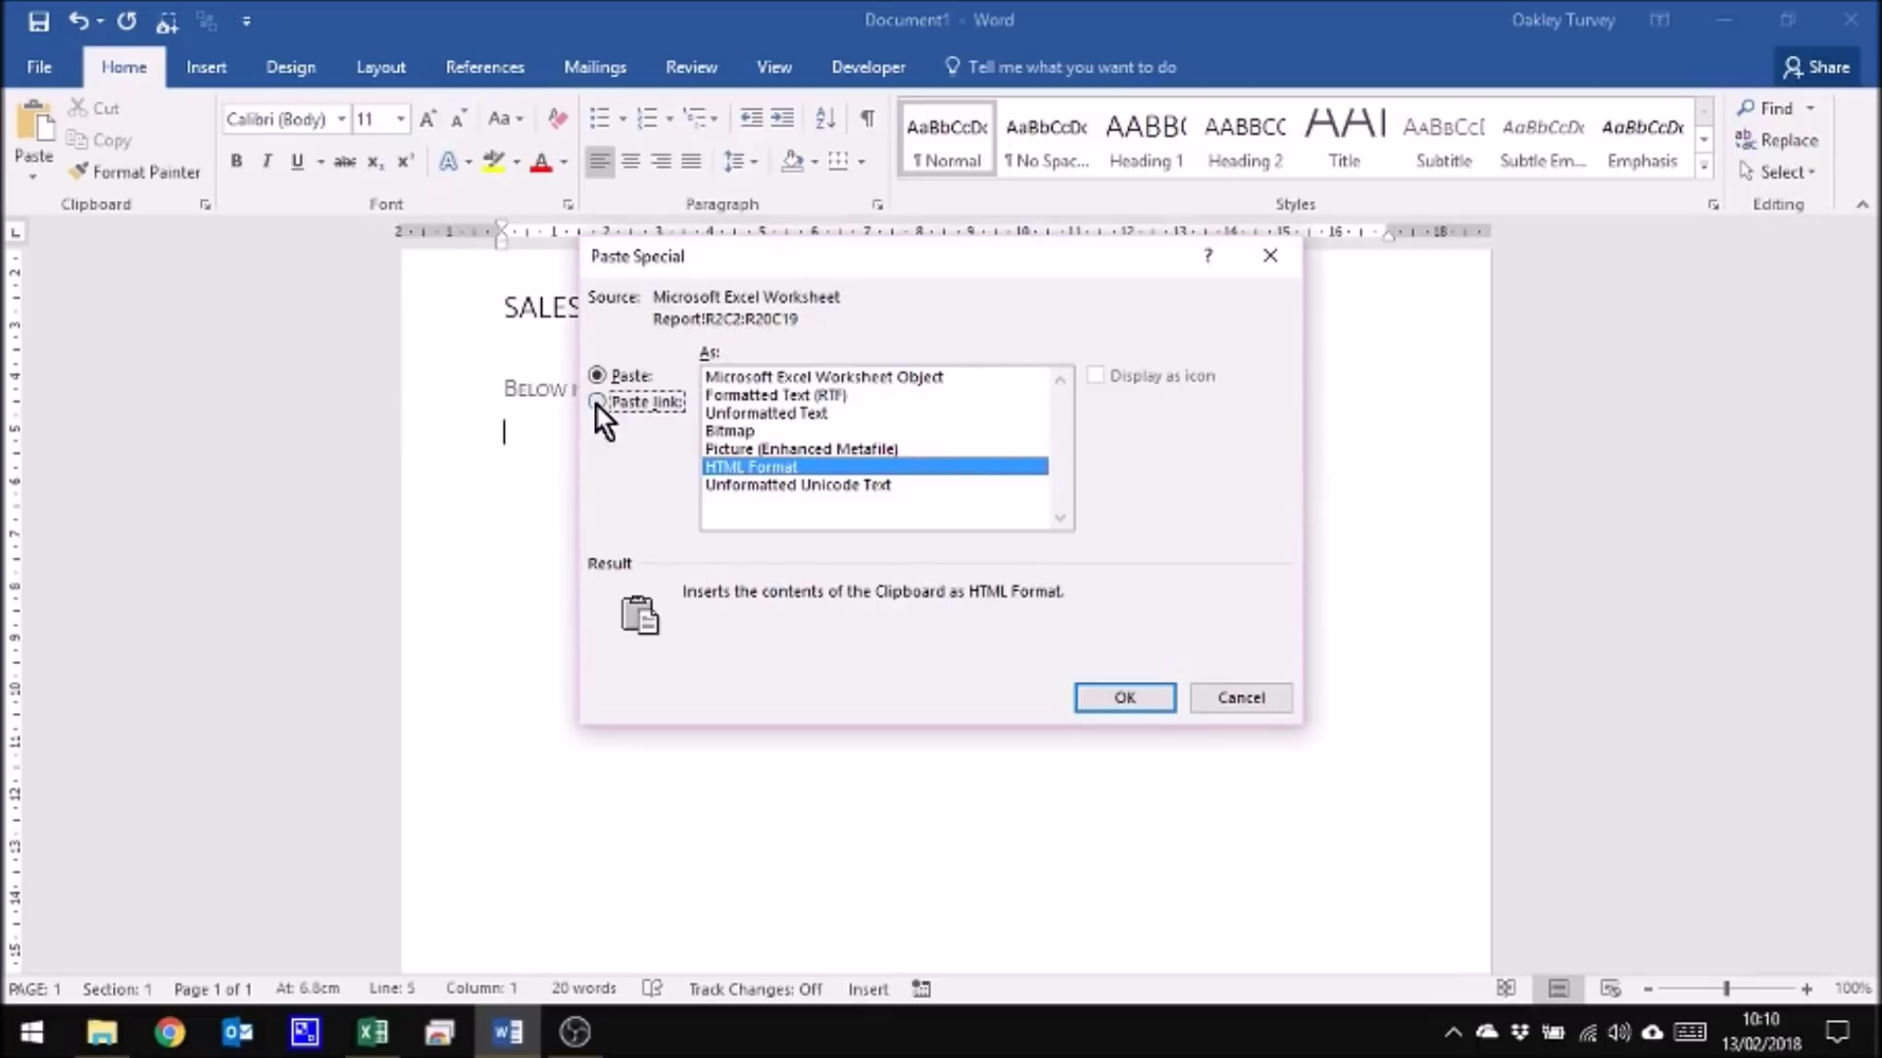
click(863, 378)
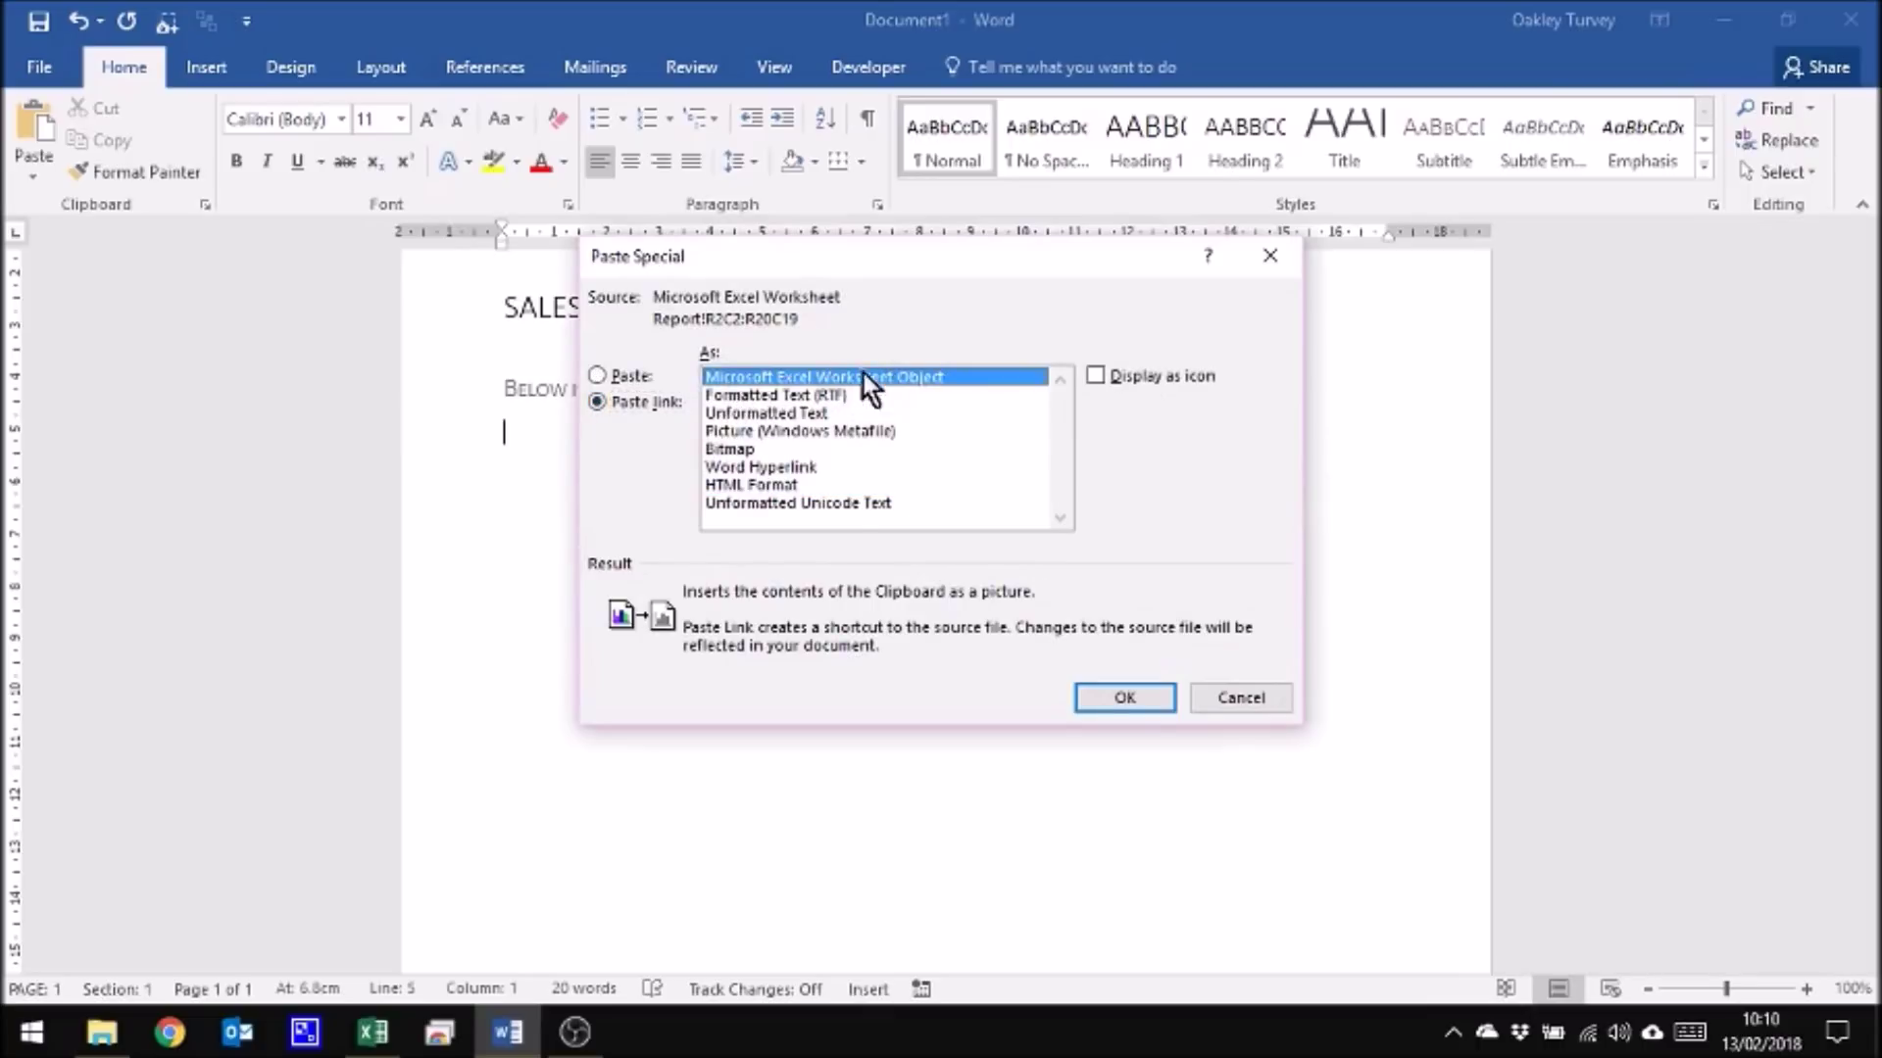
click(1133, 704)
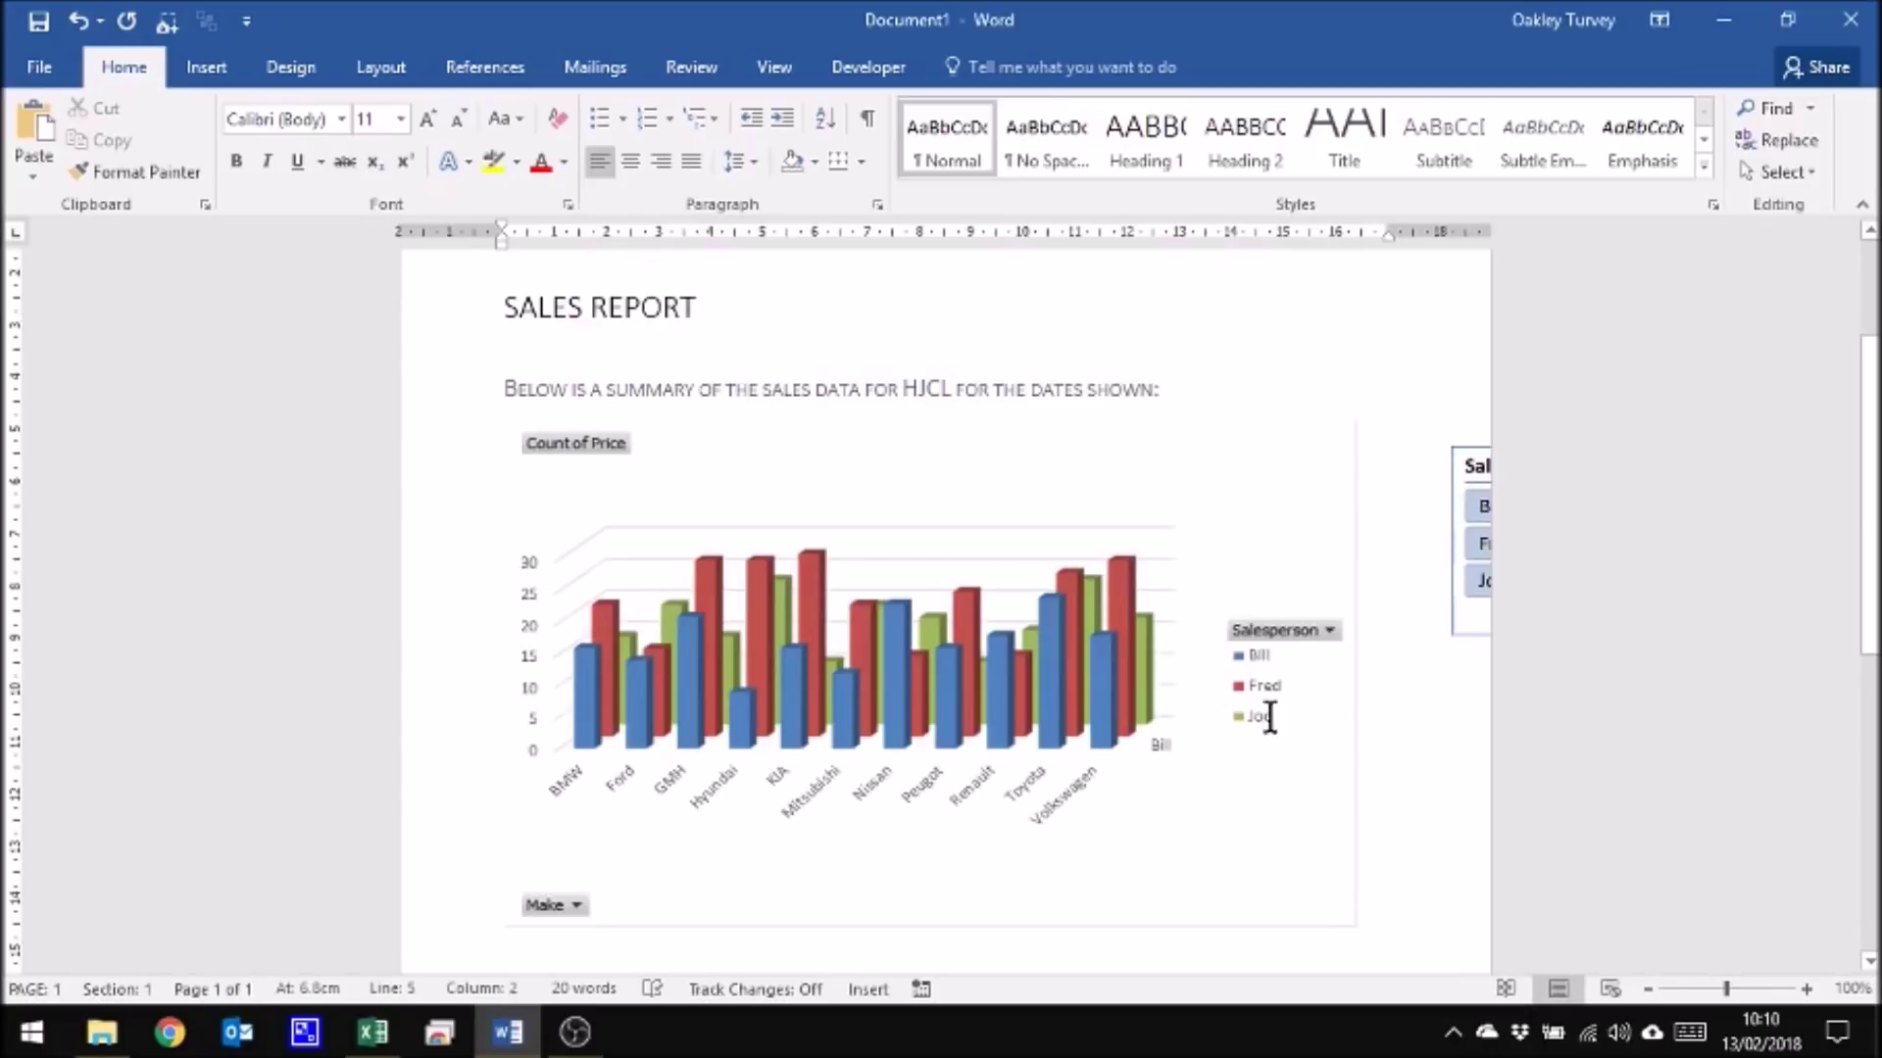
Step: Drag the linked object's corners inward until it fits within the page margins
click(887, 610)
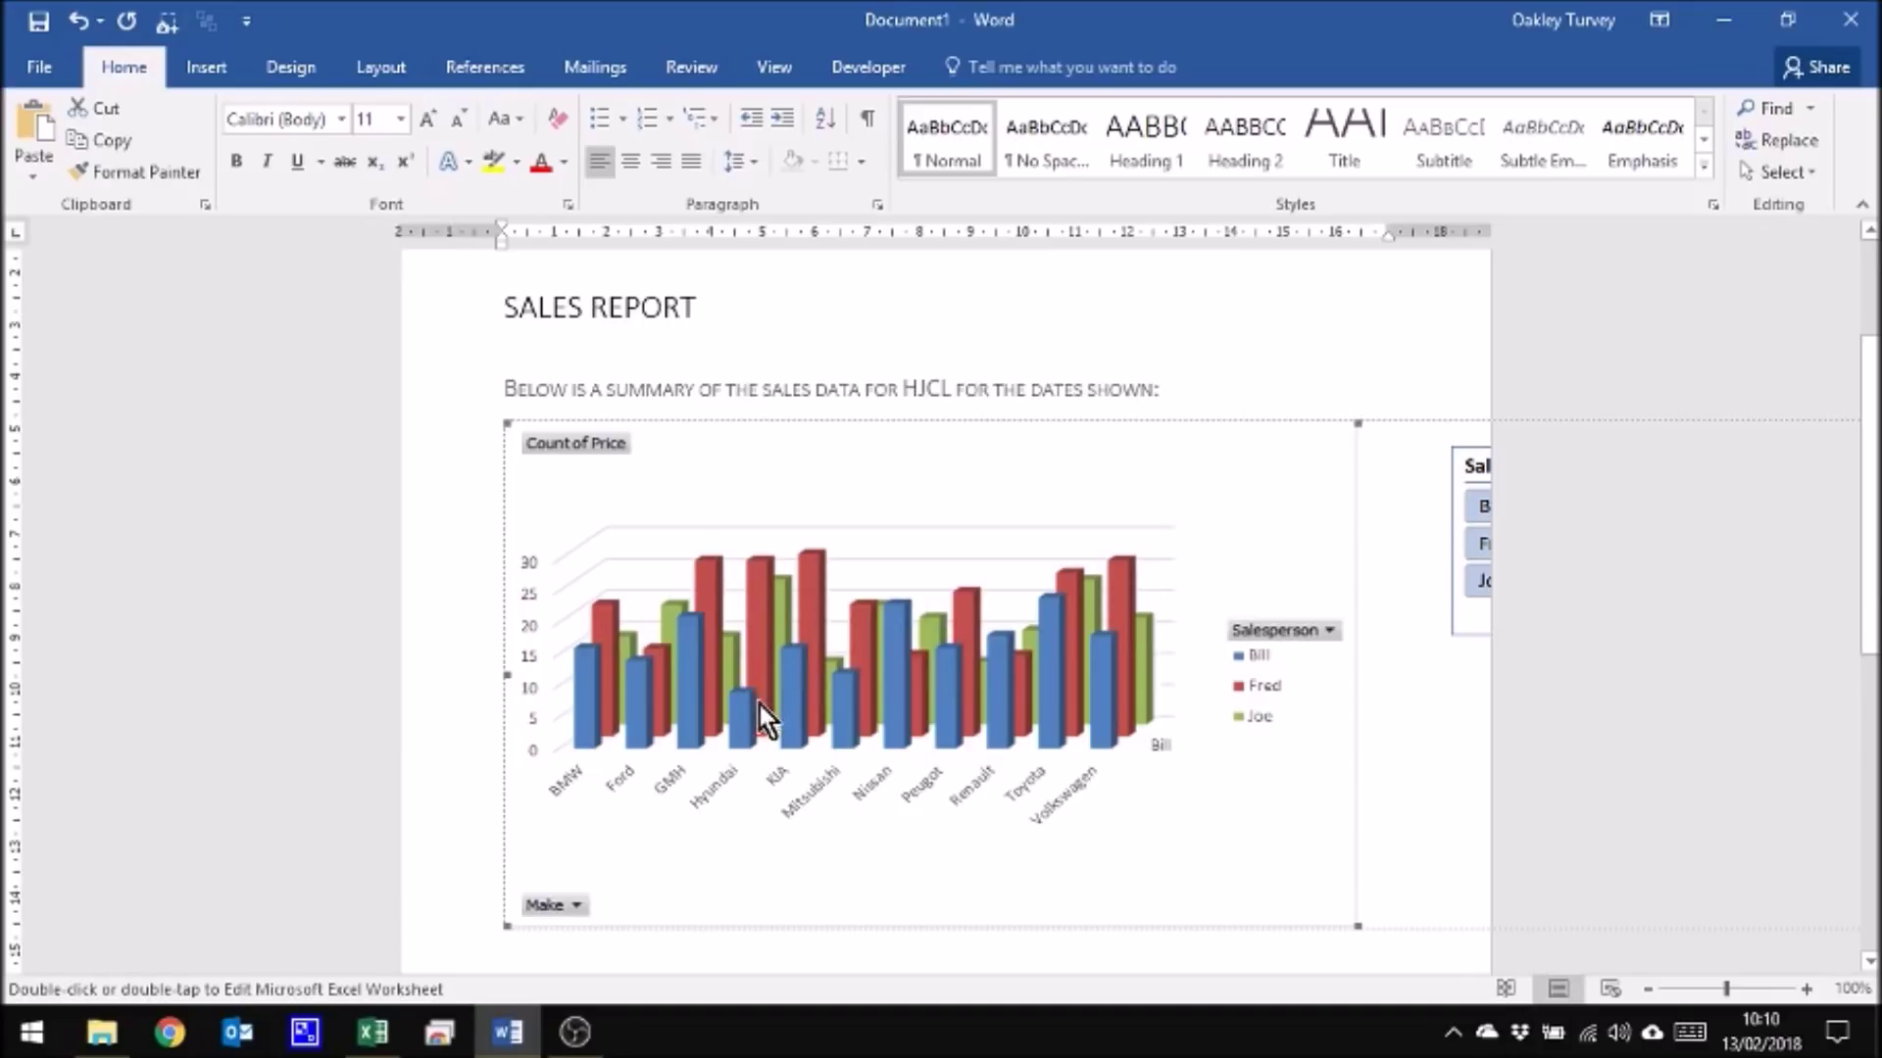
drag(506, 926, 1039, 668)
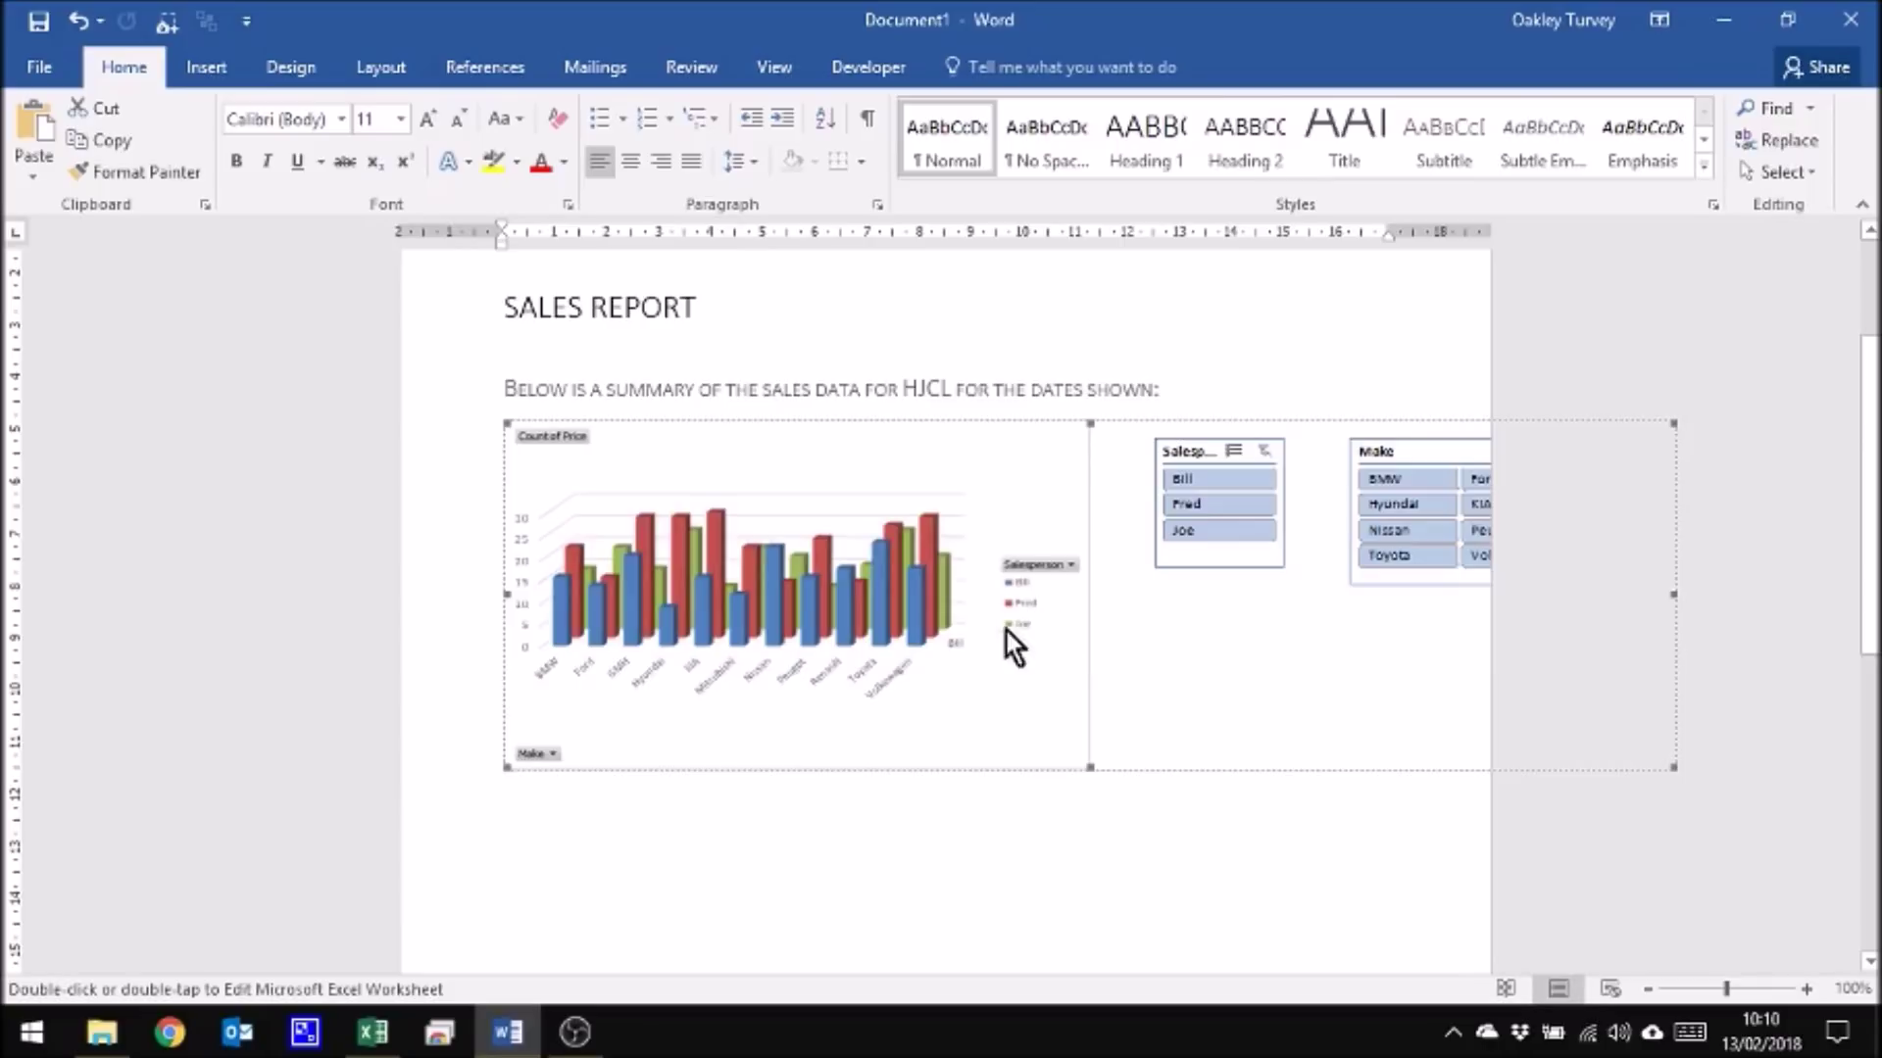
drag(1672, 423, 1382, 614)
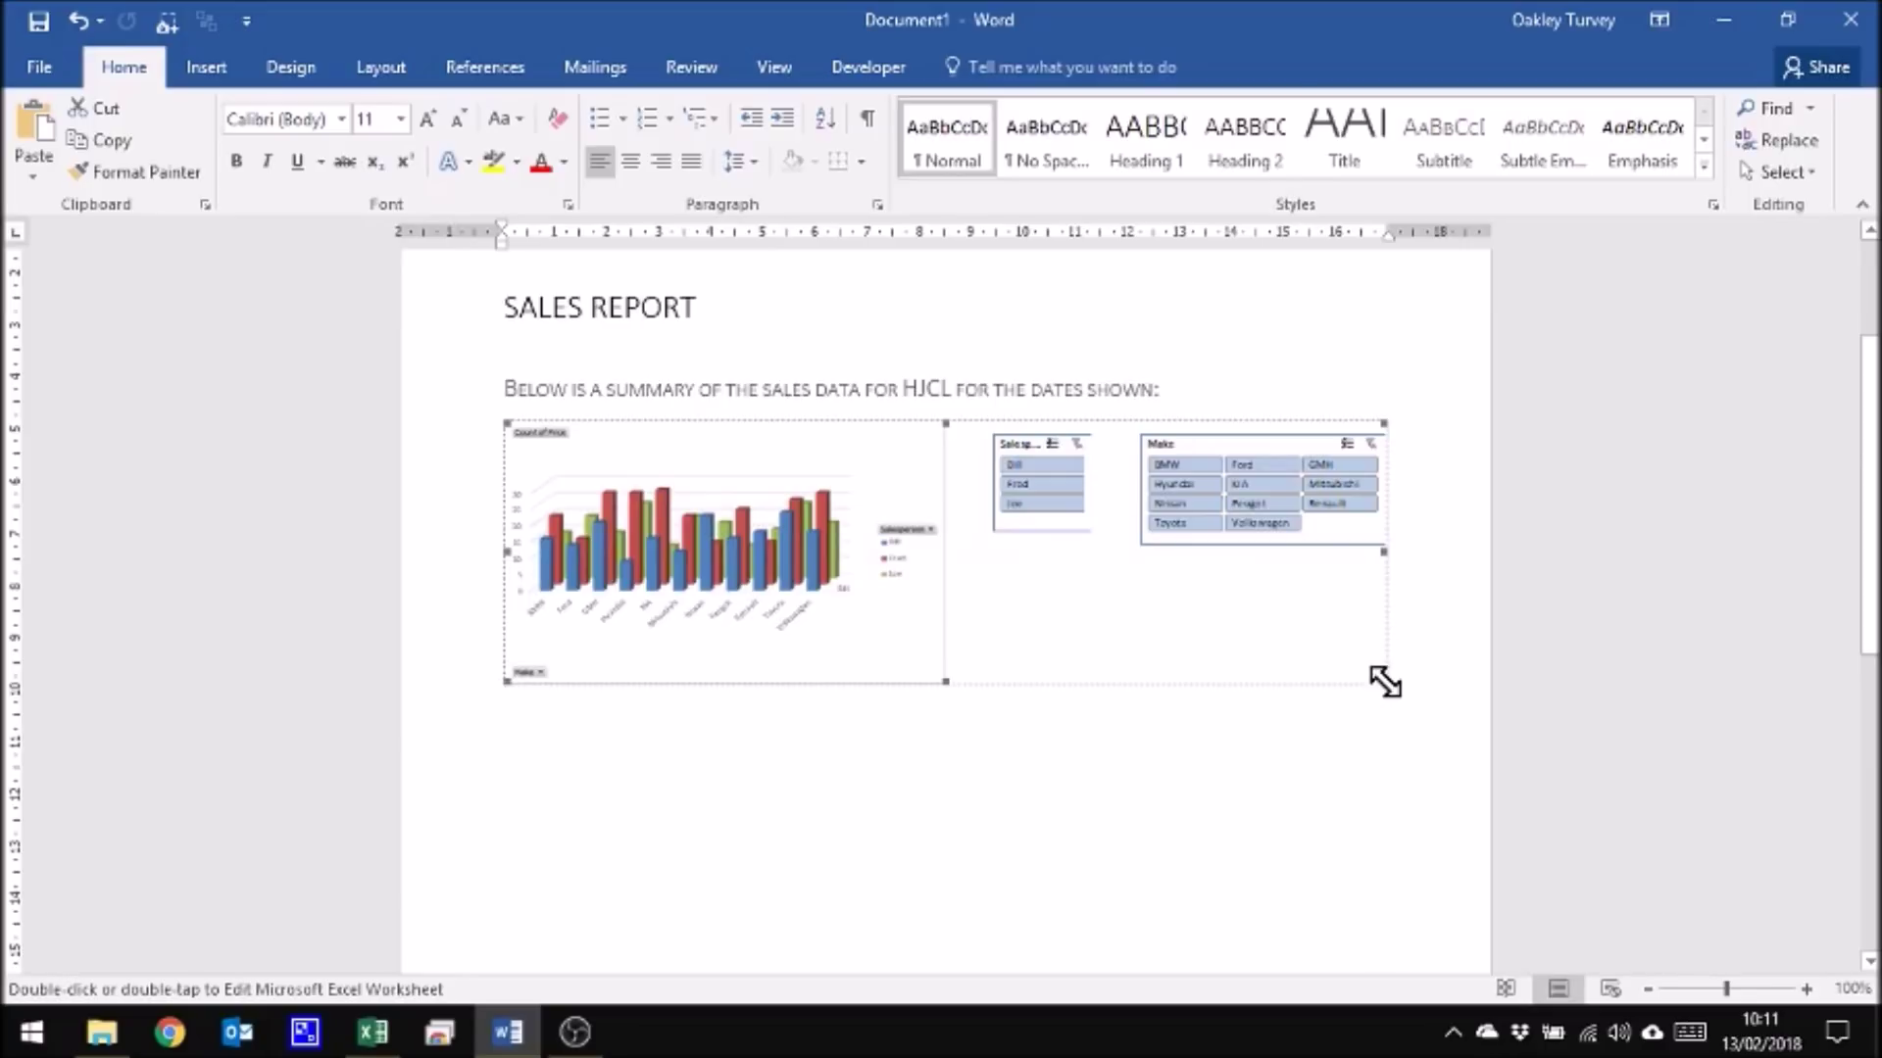
drag(1384, 684, 1377, 678)
click(1305, 777)
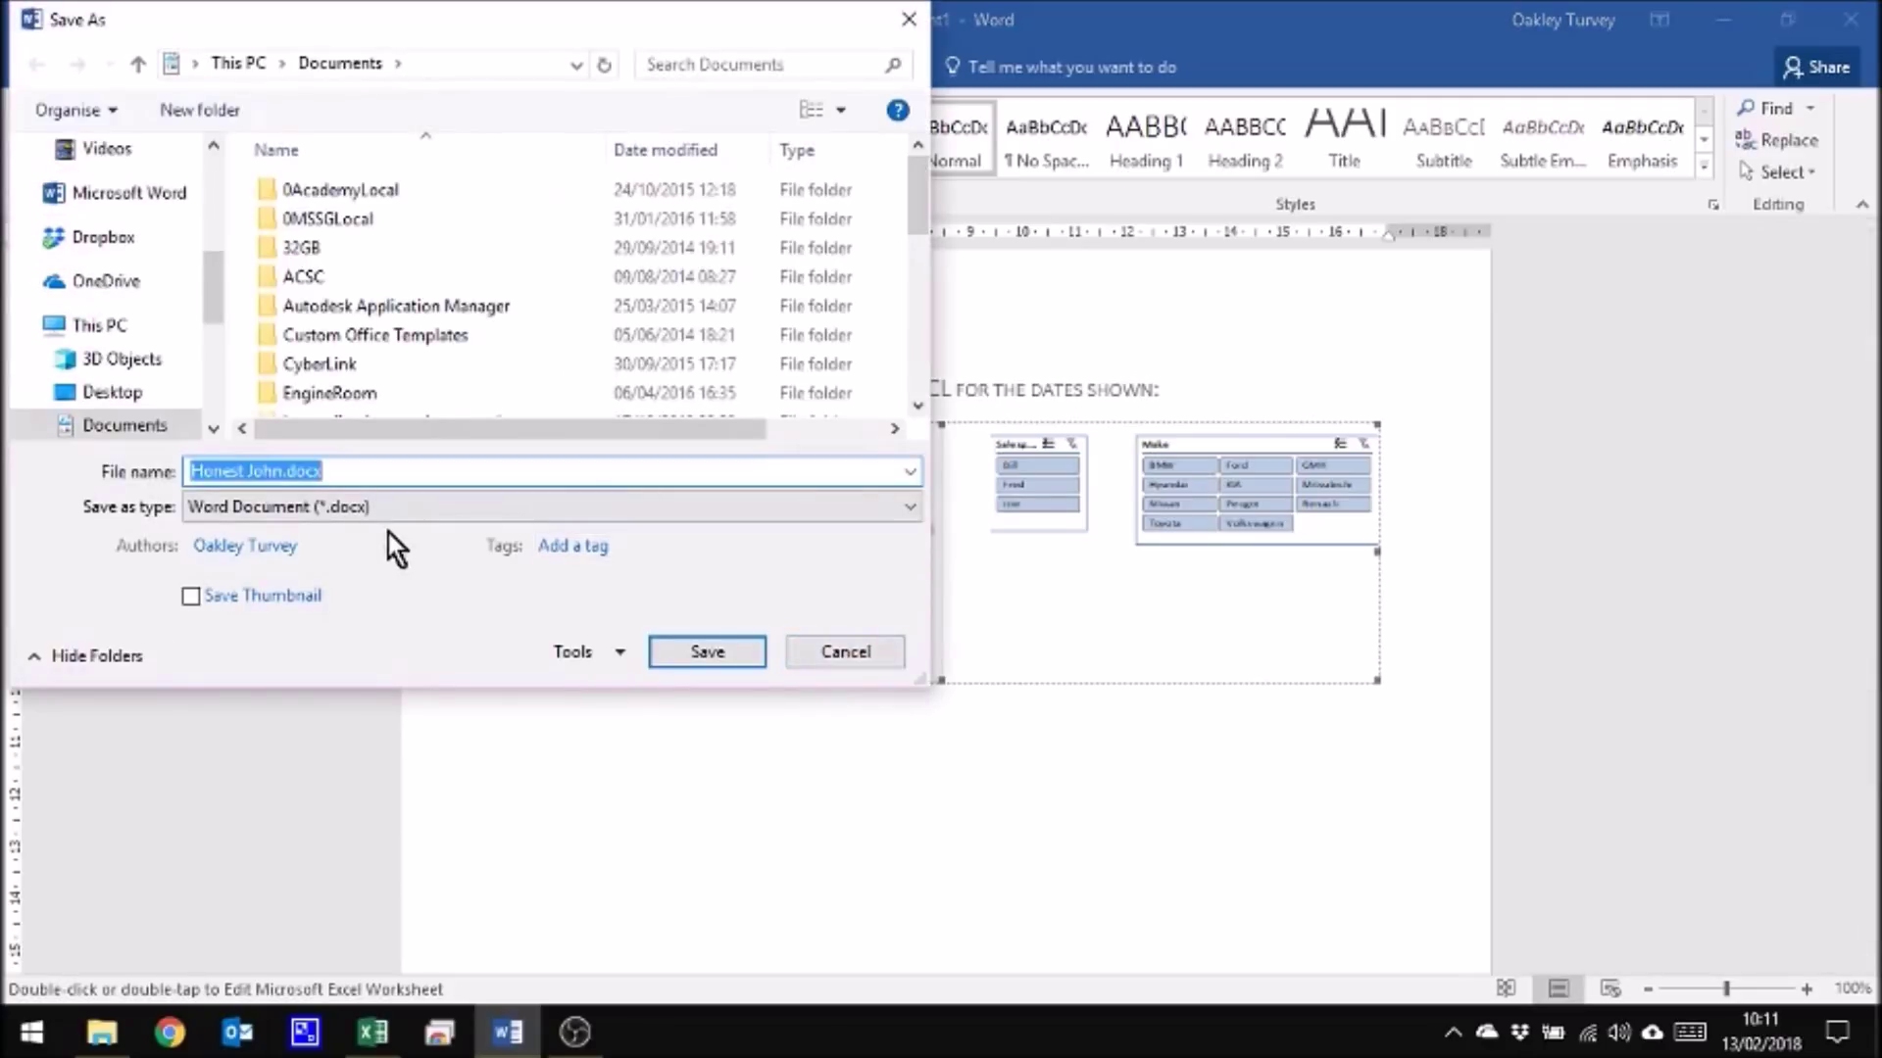
click(396, 510)
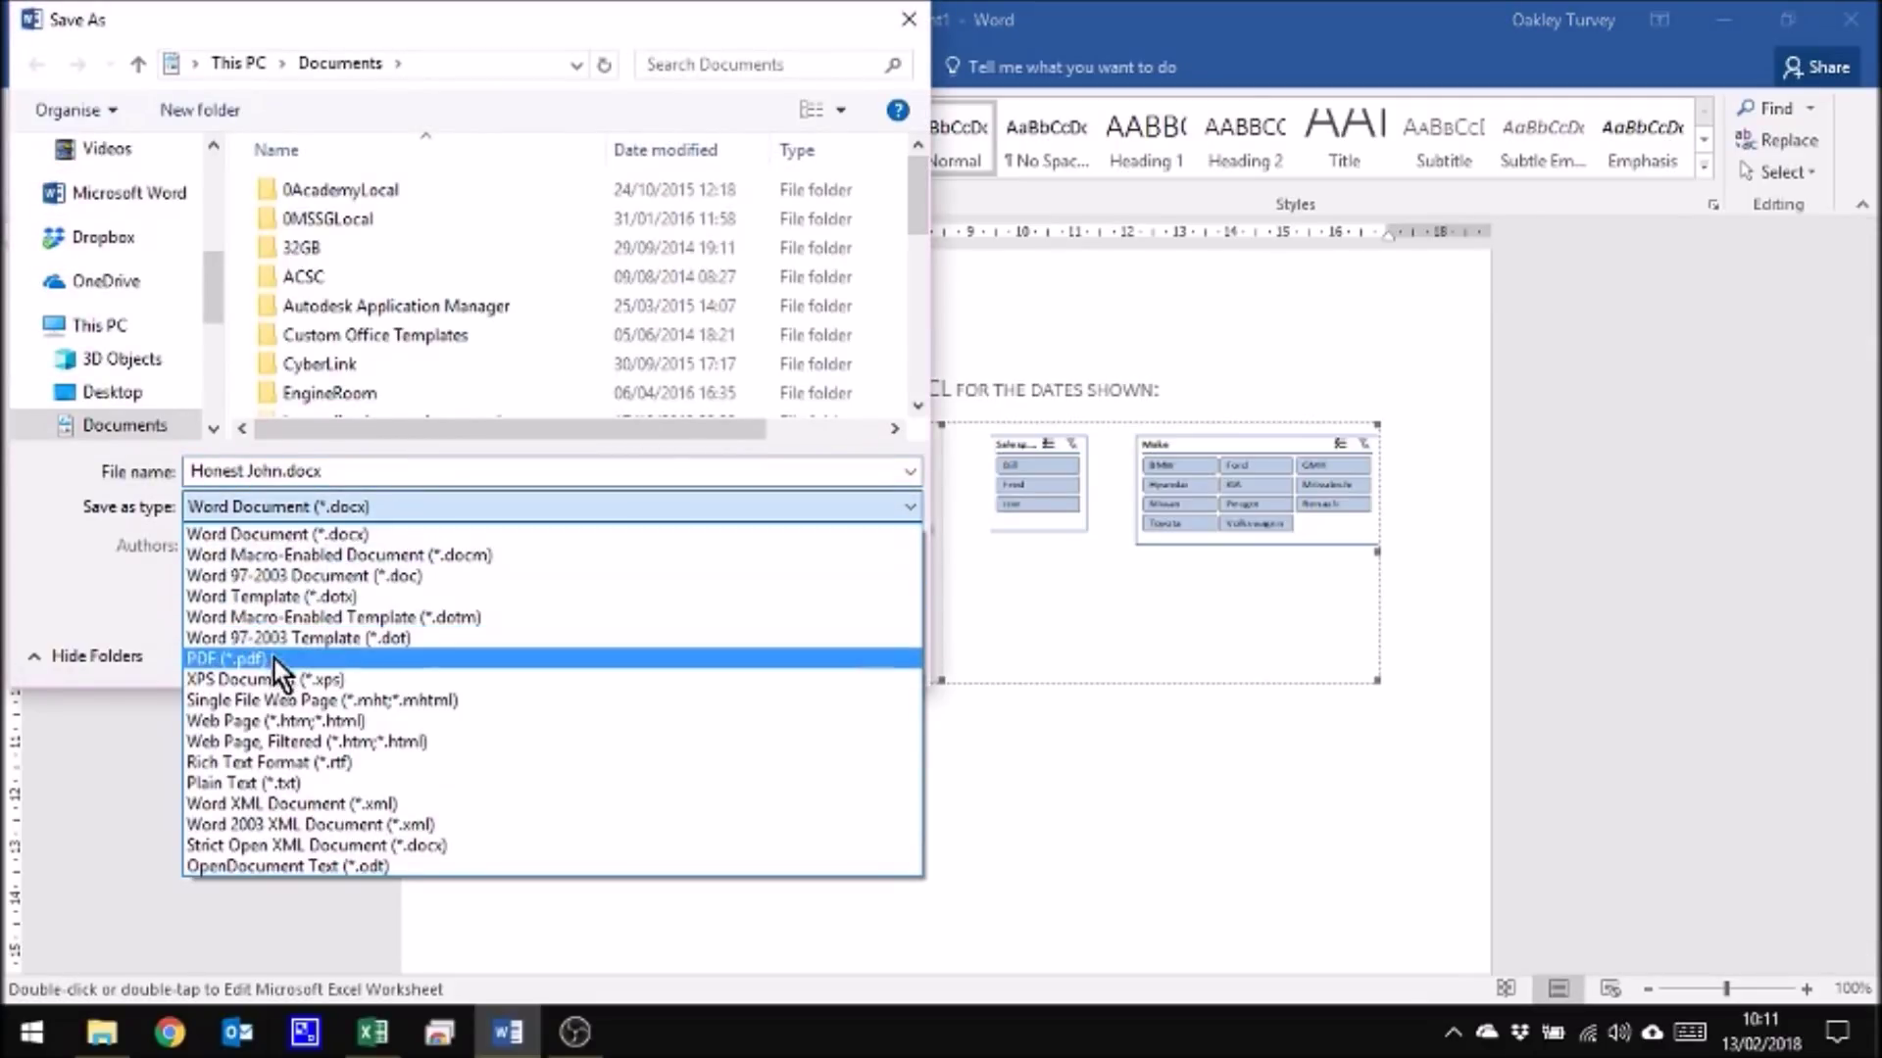
click(273, 653)
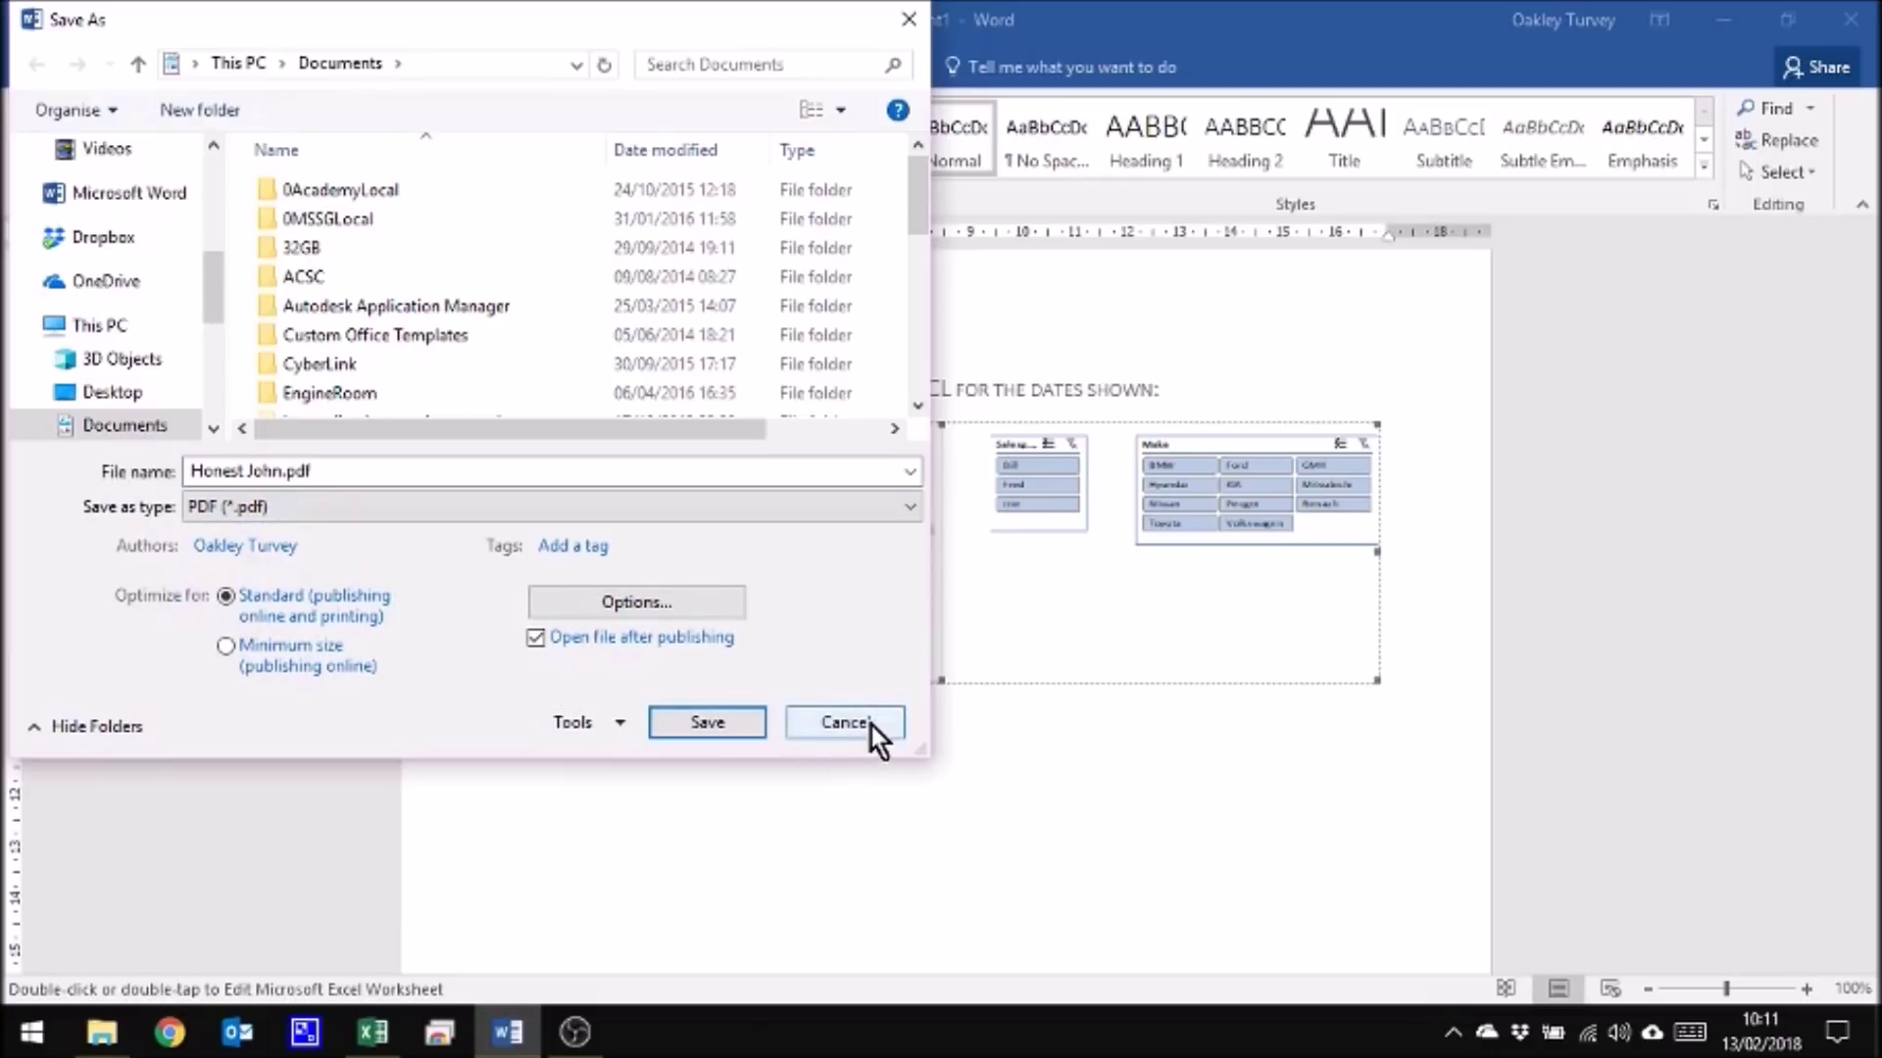
click(845, 722)
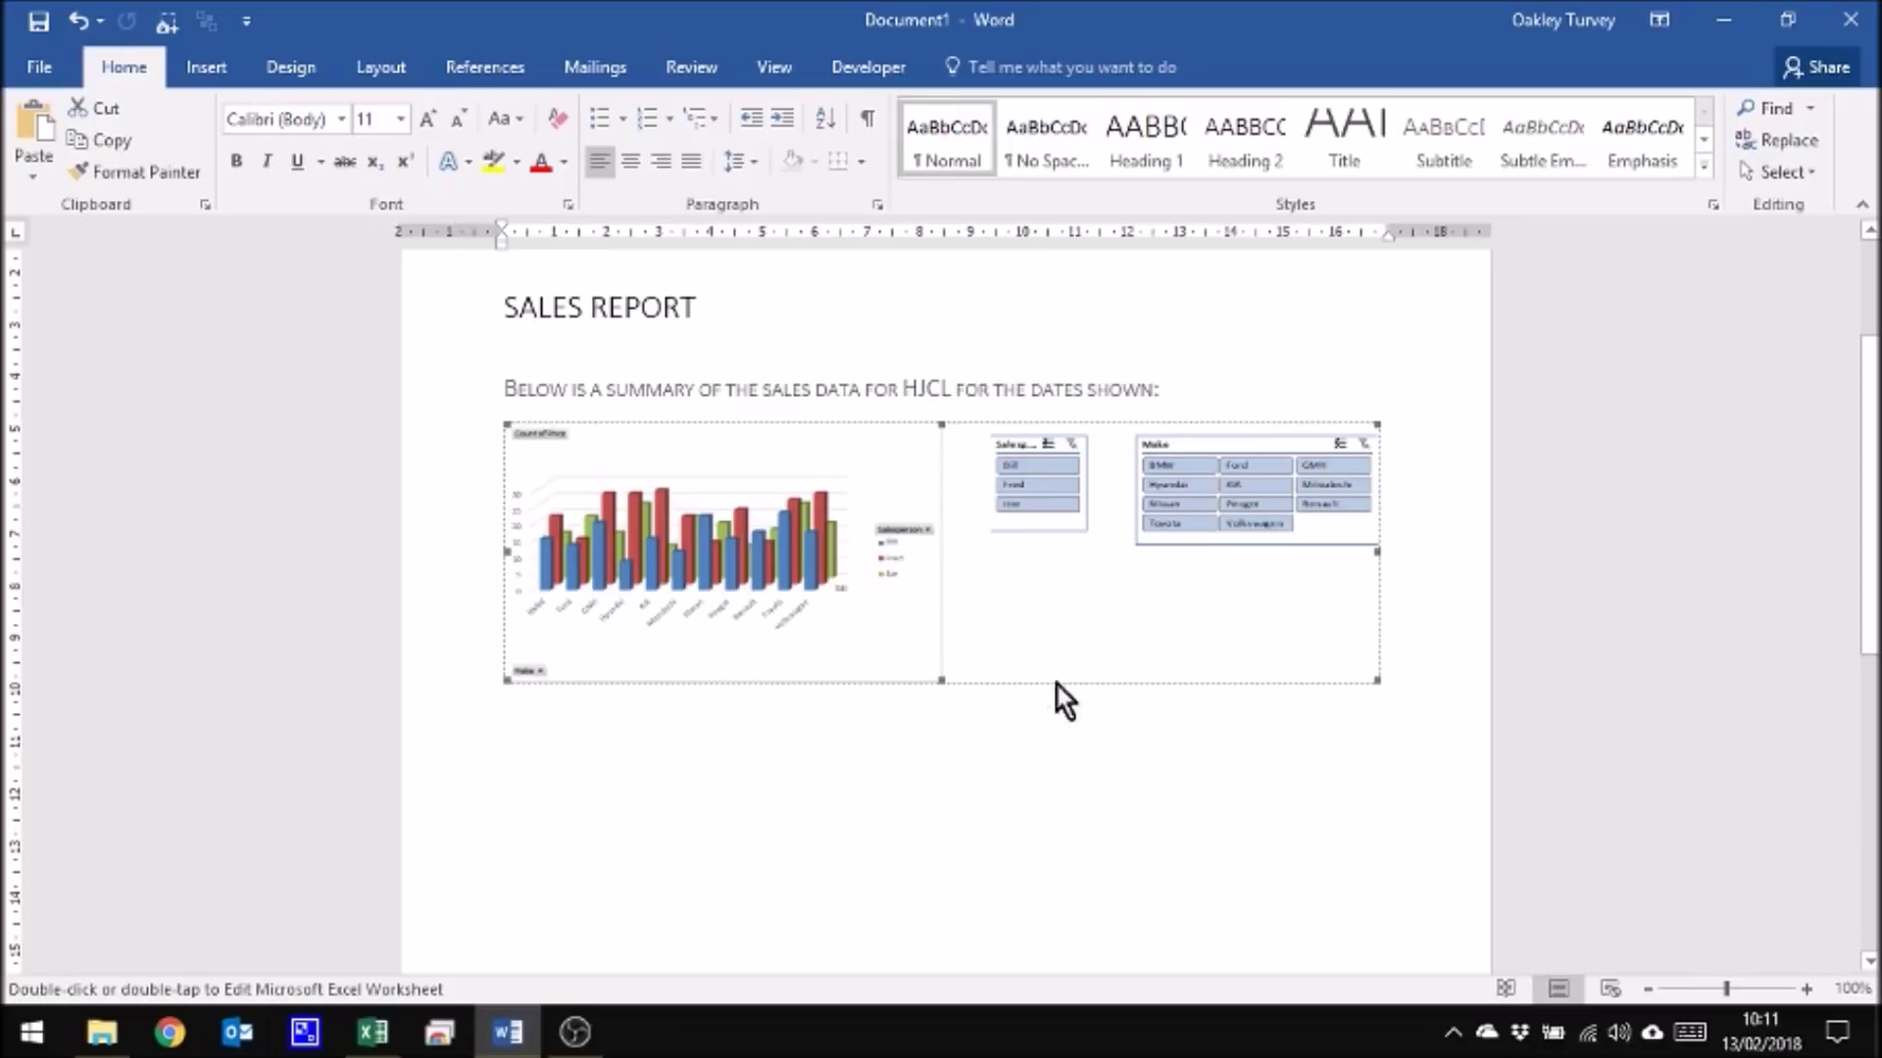
Step: Open the source workbook from the linked object and filter the Salesperson slicer to Bill
double_click(1035, 468)
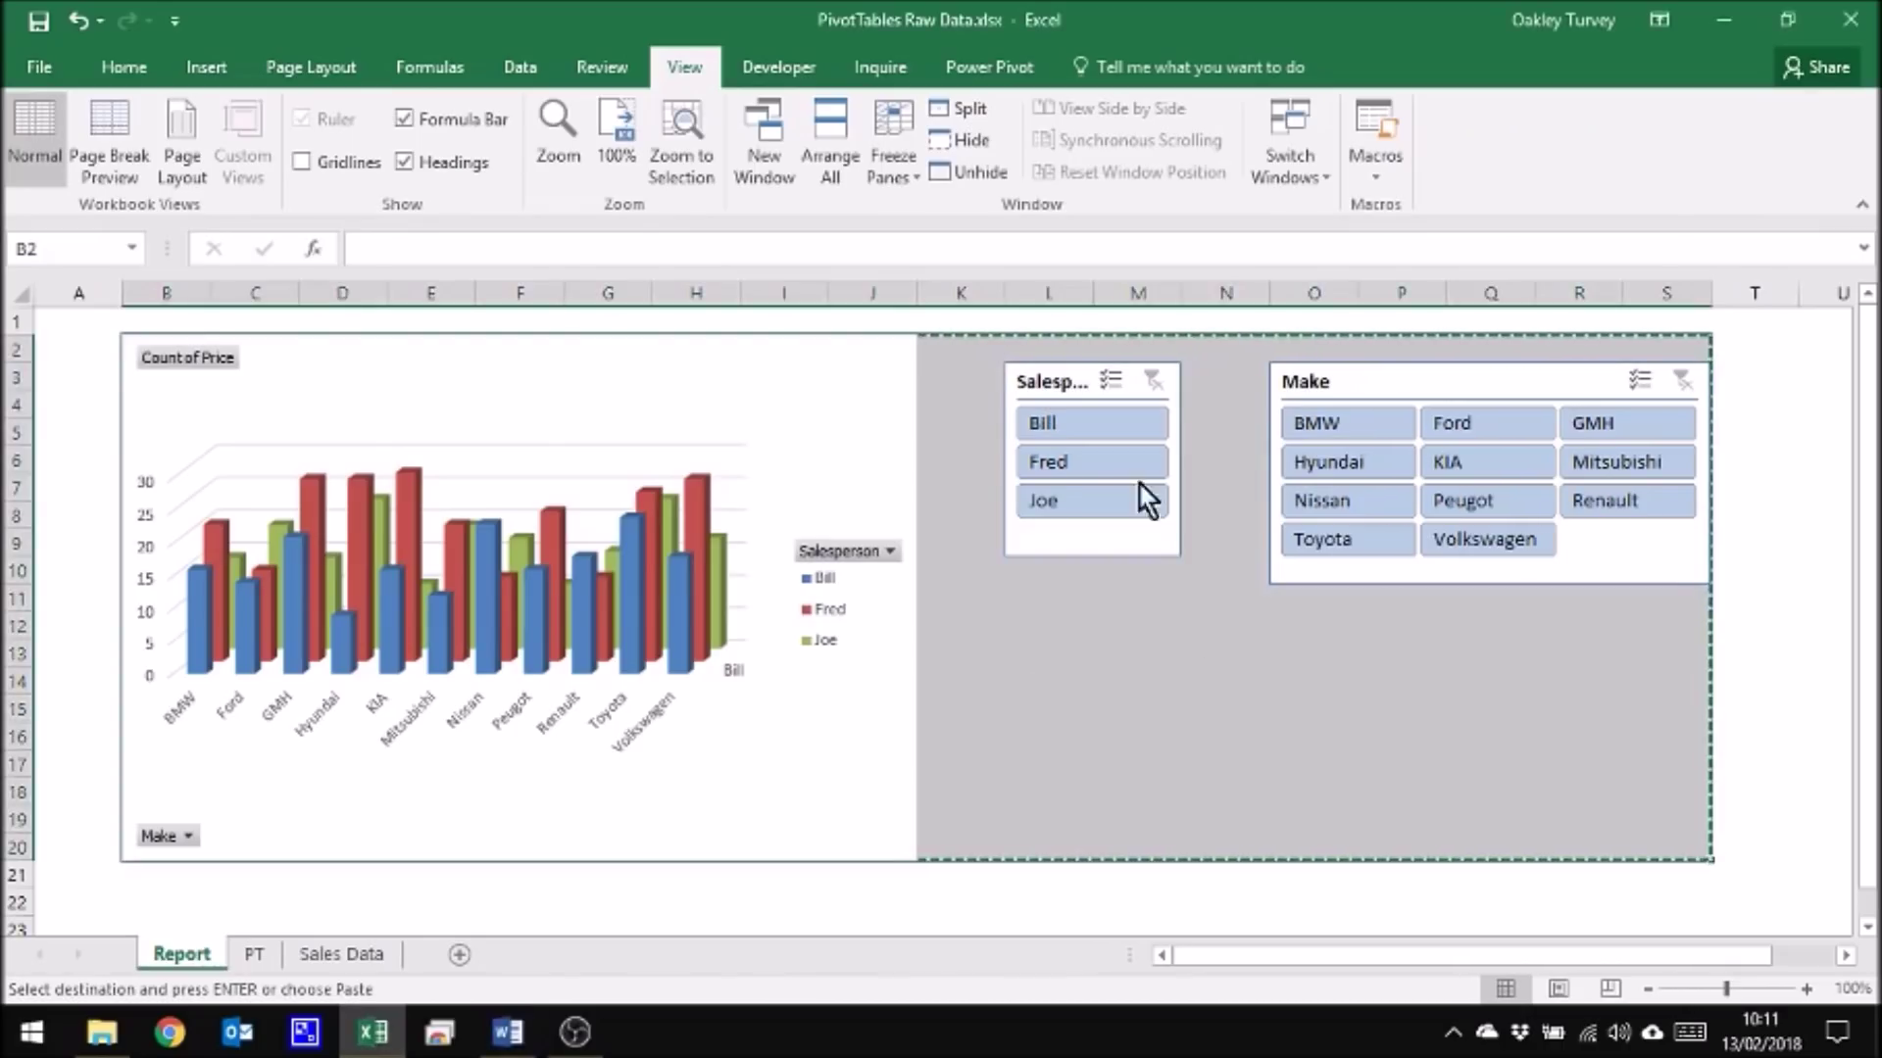
click(1088, 422)
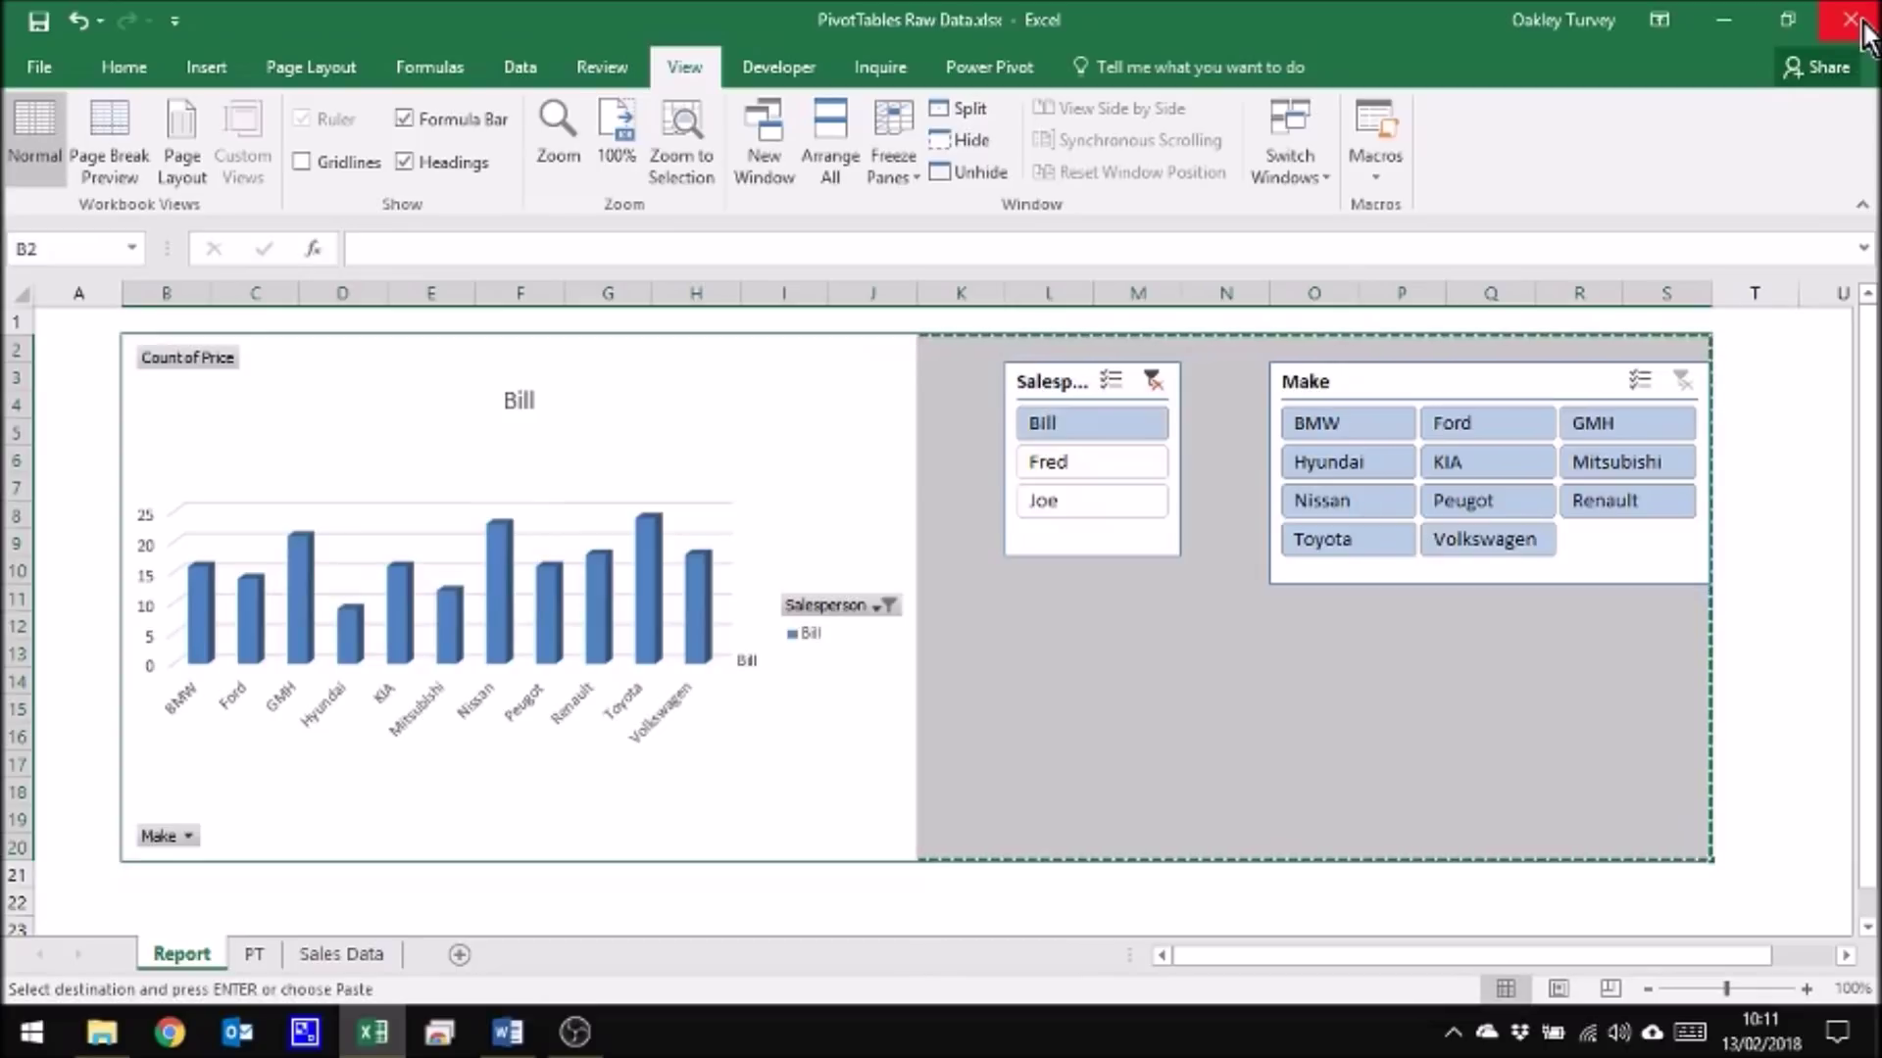
click(508, 1032)
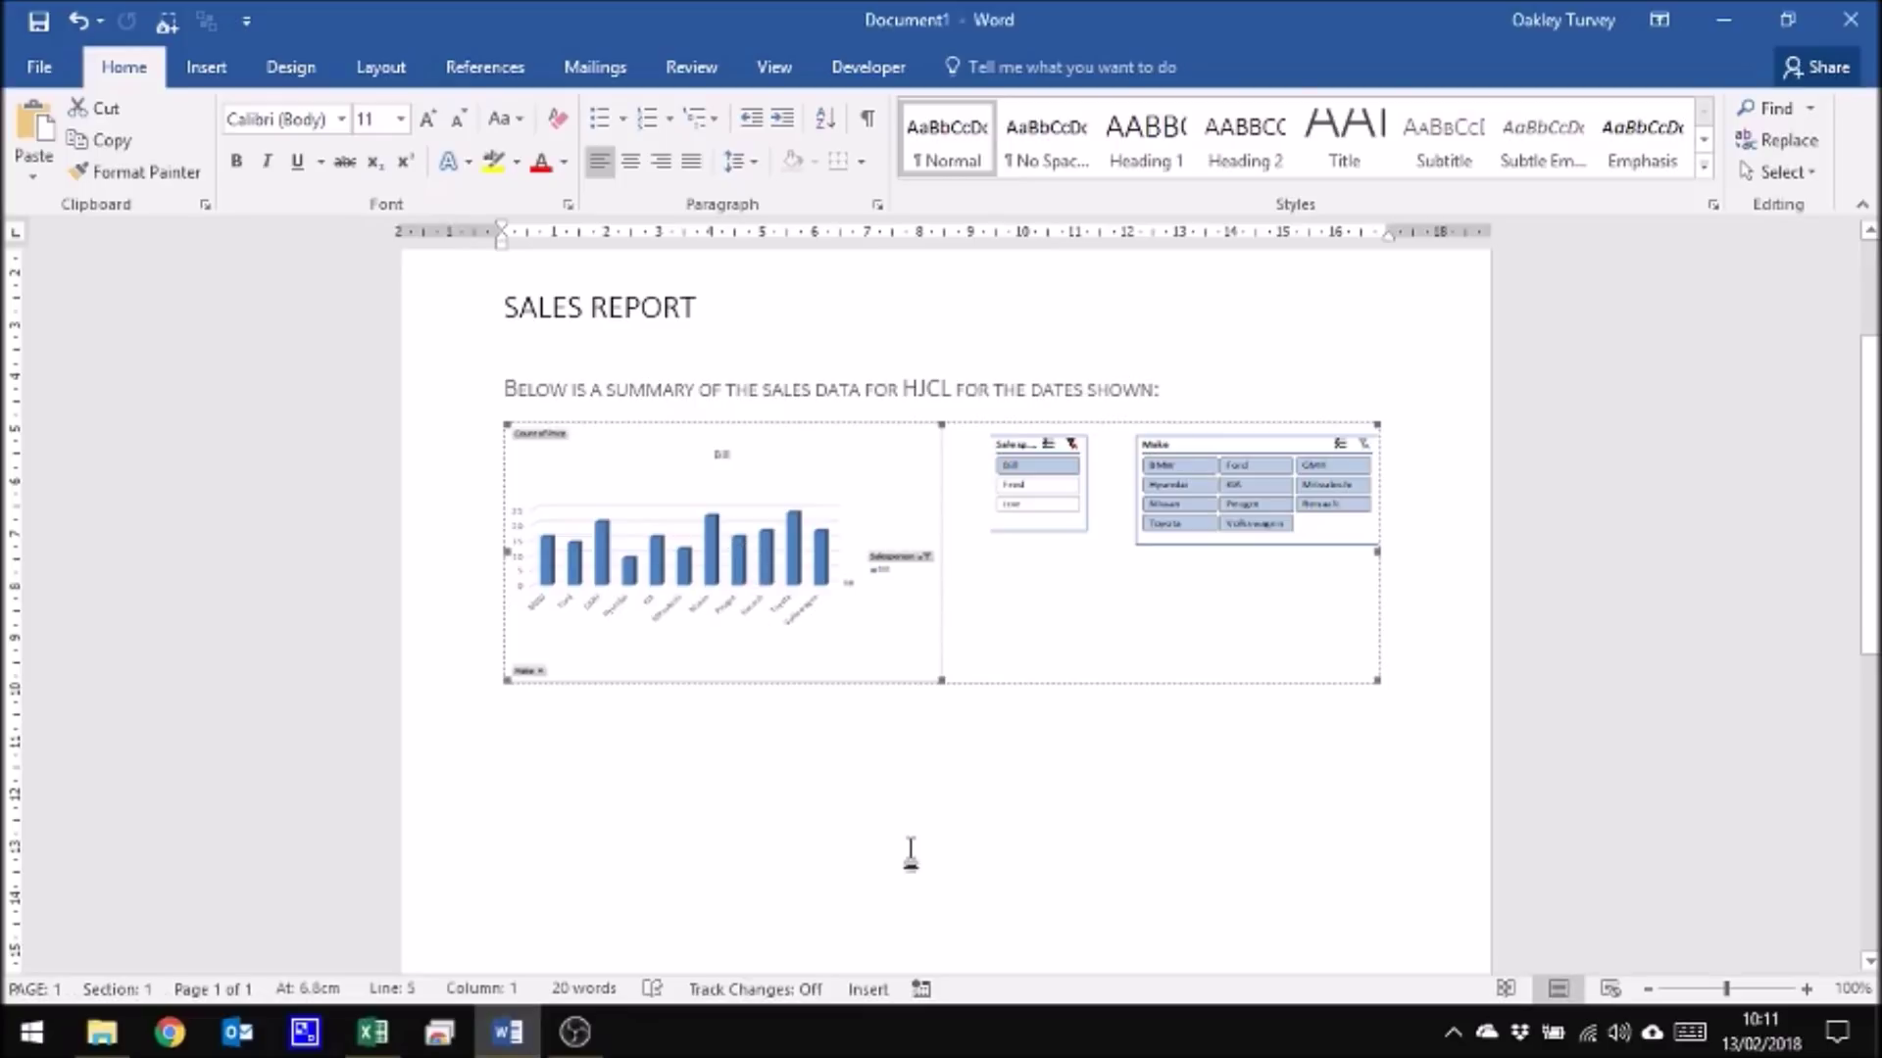
Step: Reopen the source workbook so the Word chart shows Bill, Fred and Joe again
double_click(1055, 490)
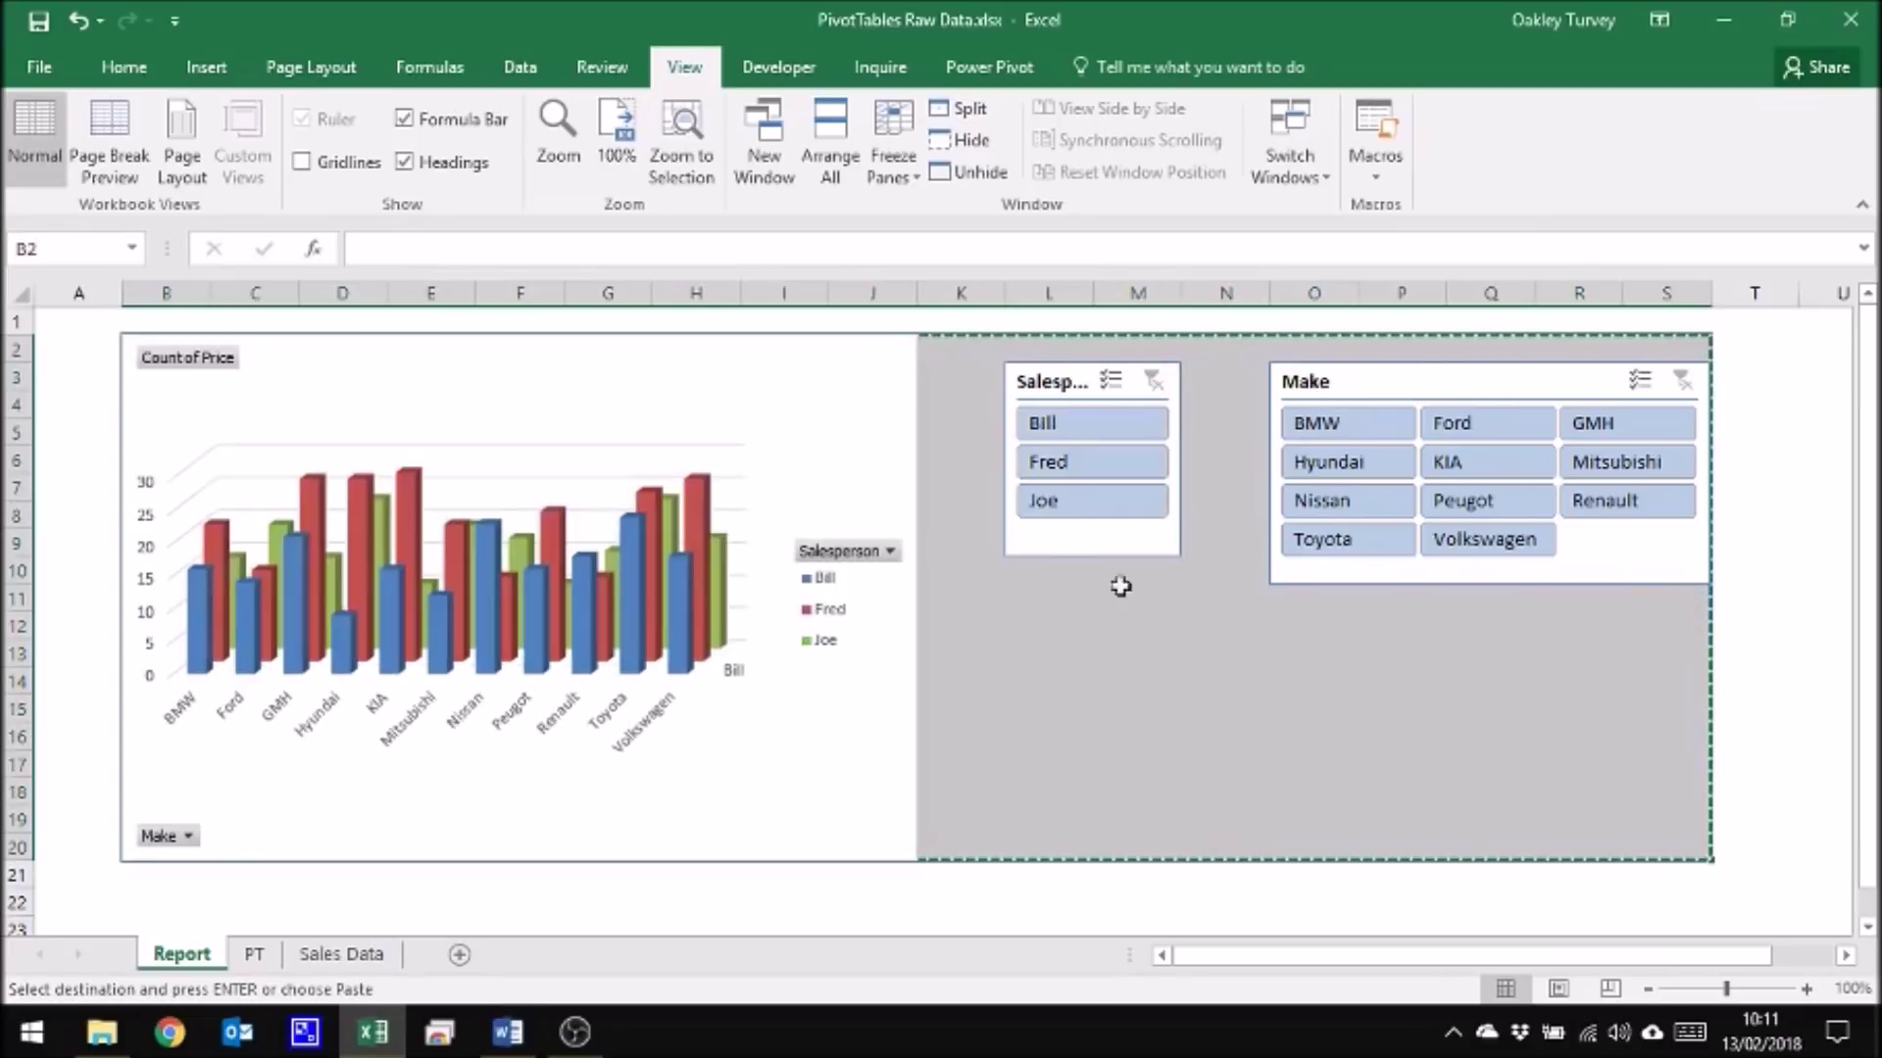
click(505, 1046)
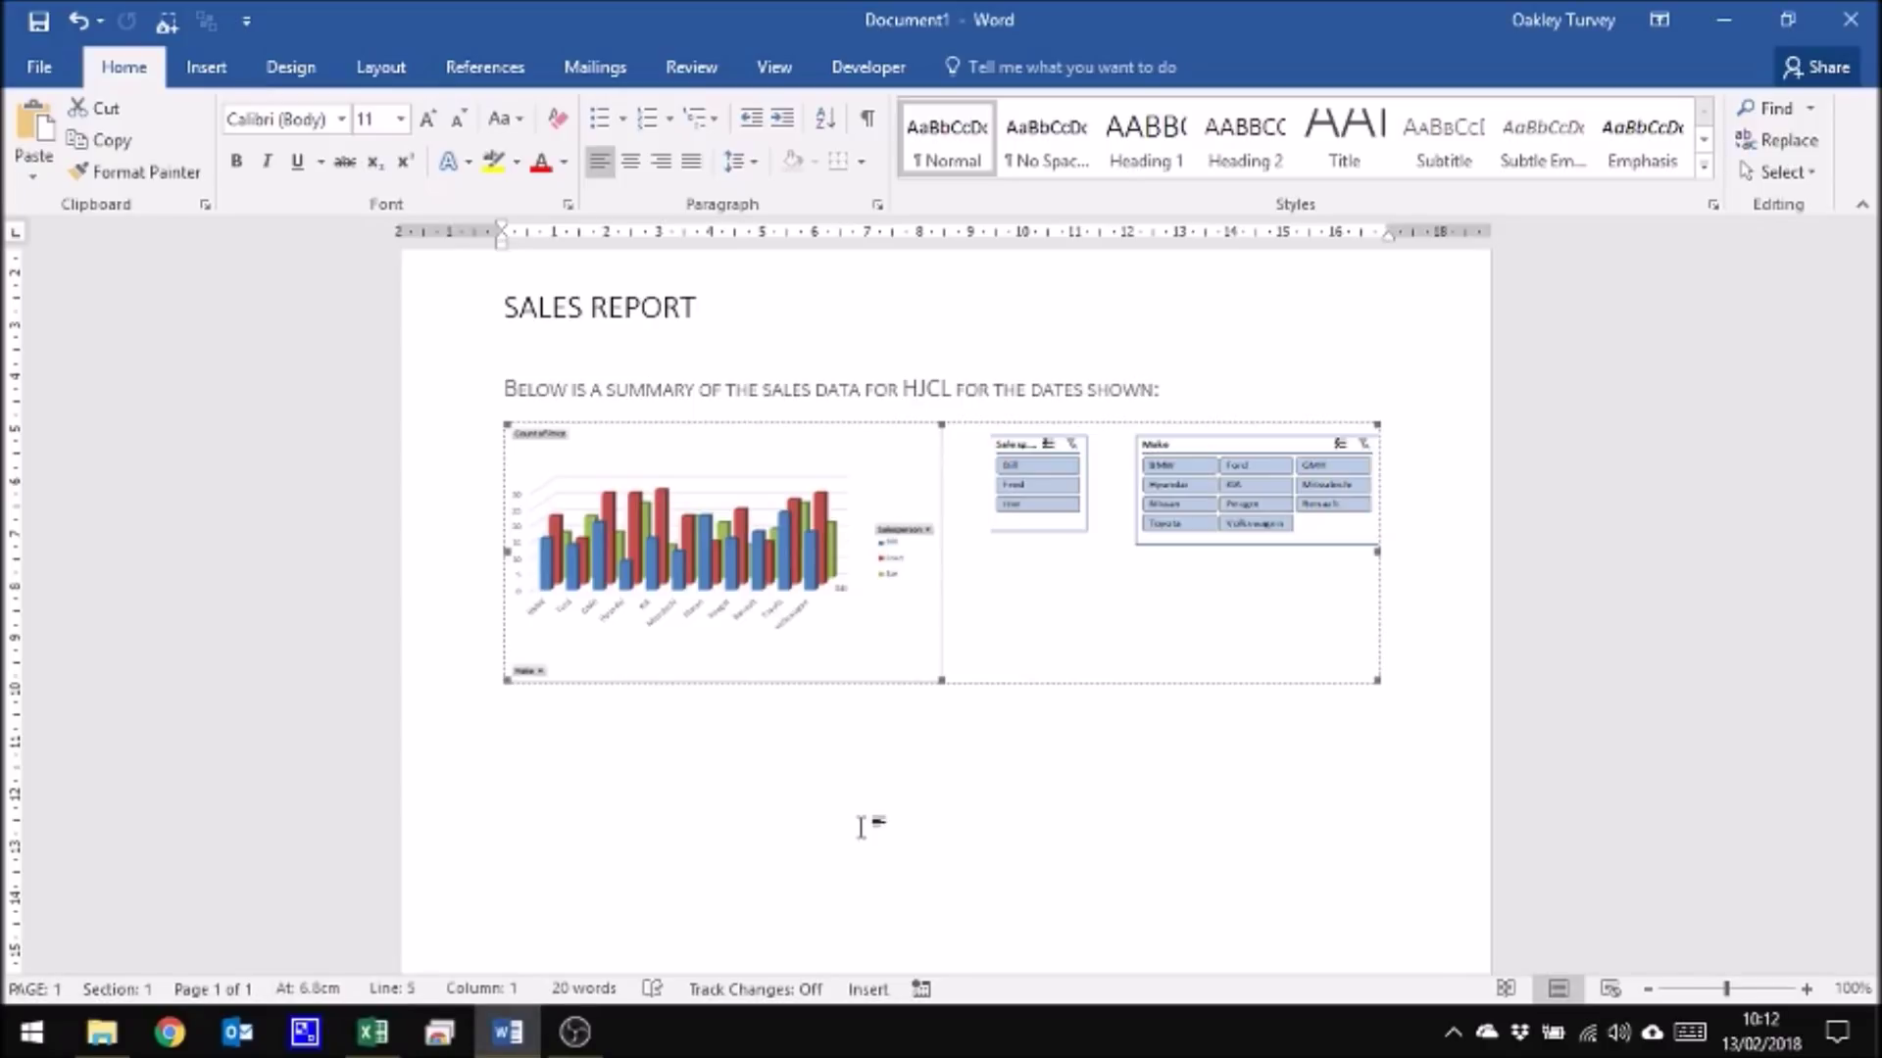
click(373, 1032)
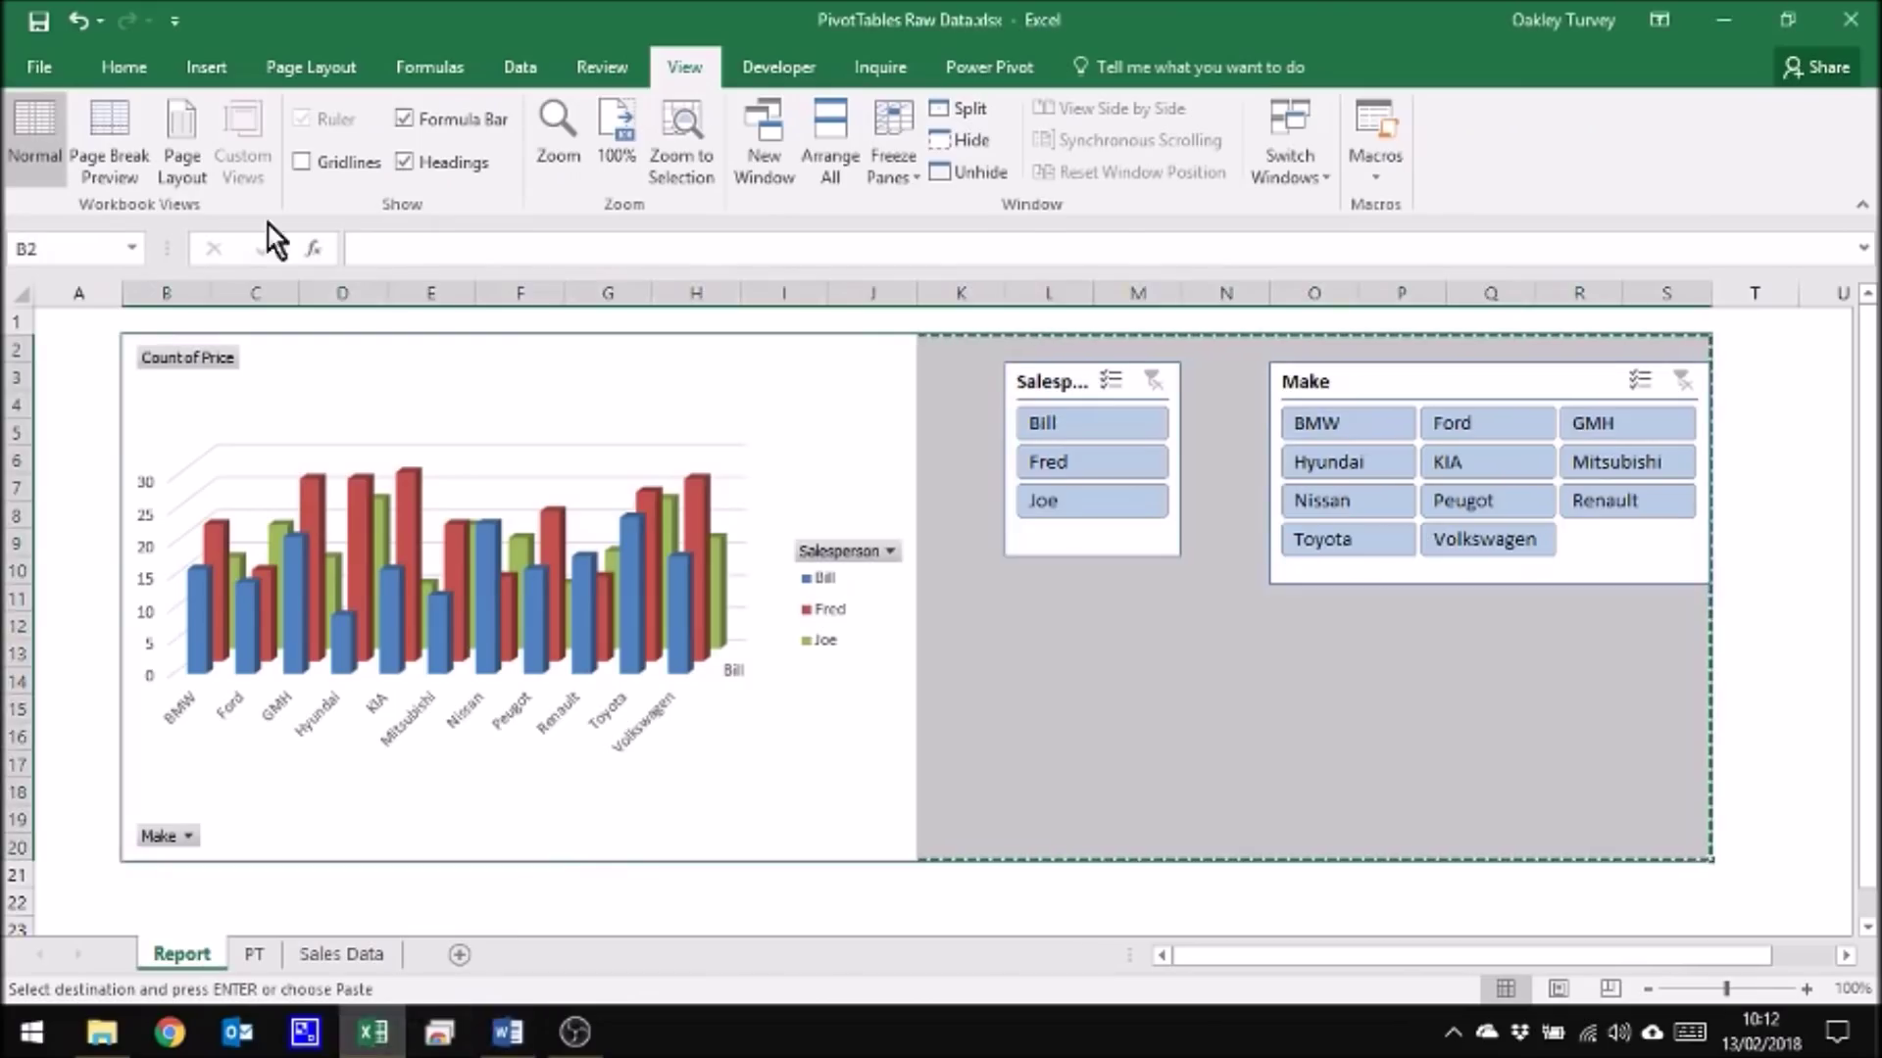
click(37, 19)
mouse_move(662, 618)
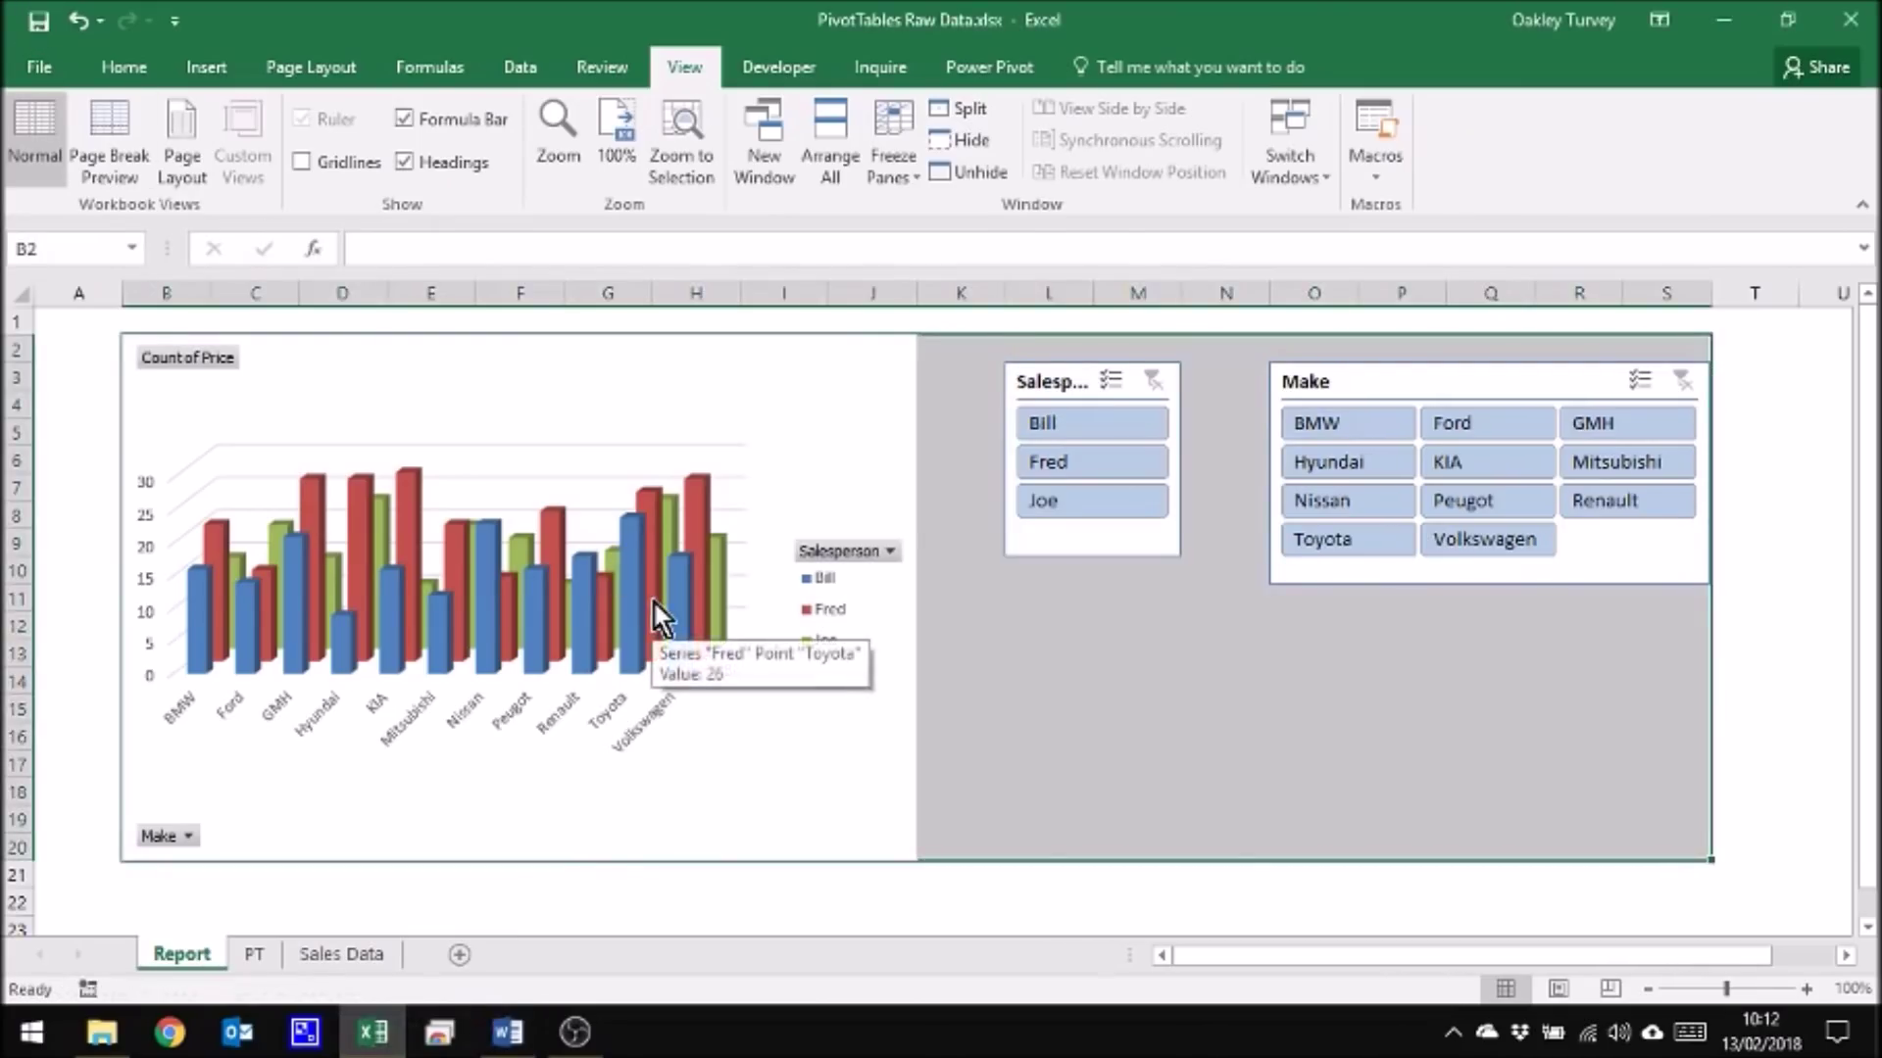
Step: From the Word report, open the linked chart's source workbook, PivotTables Raw Data.xlsx, in Excel
click(1850, 20)
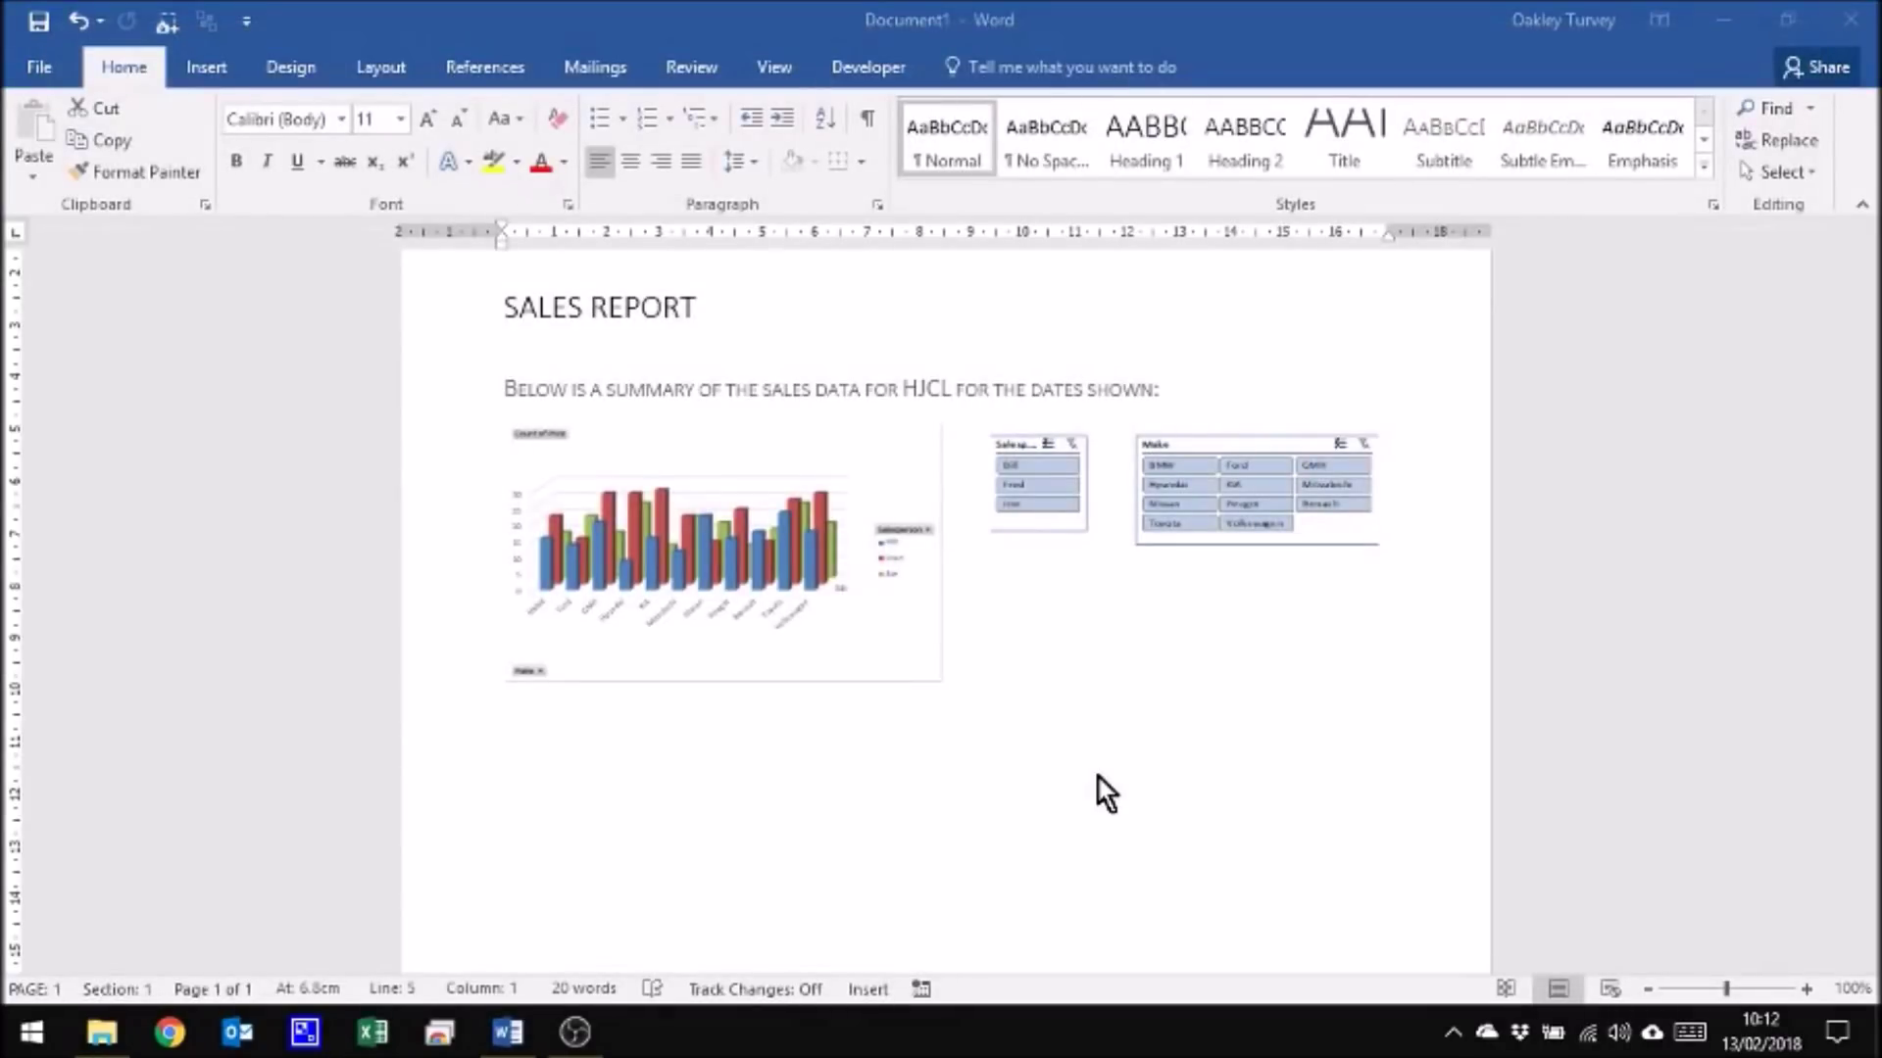
click(907, 585)
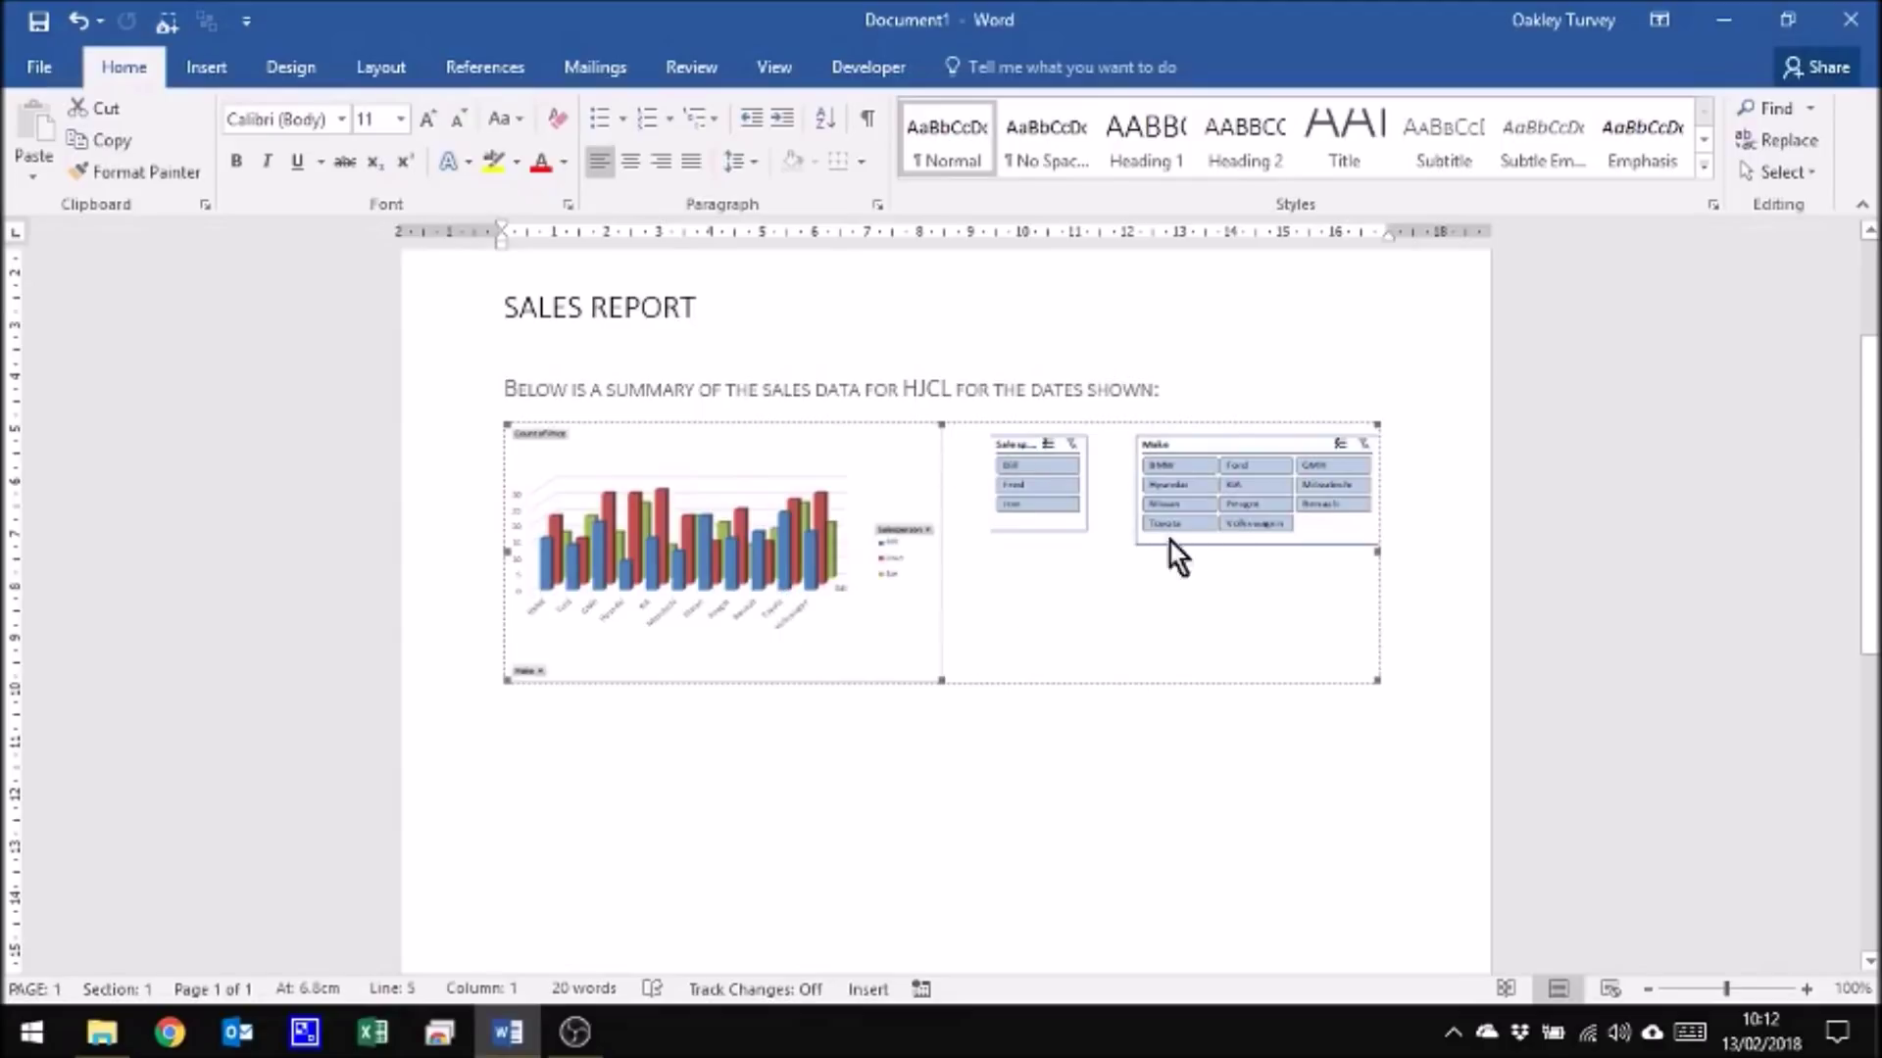
right_click(920, 569)
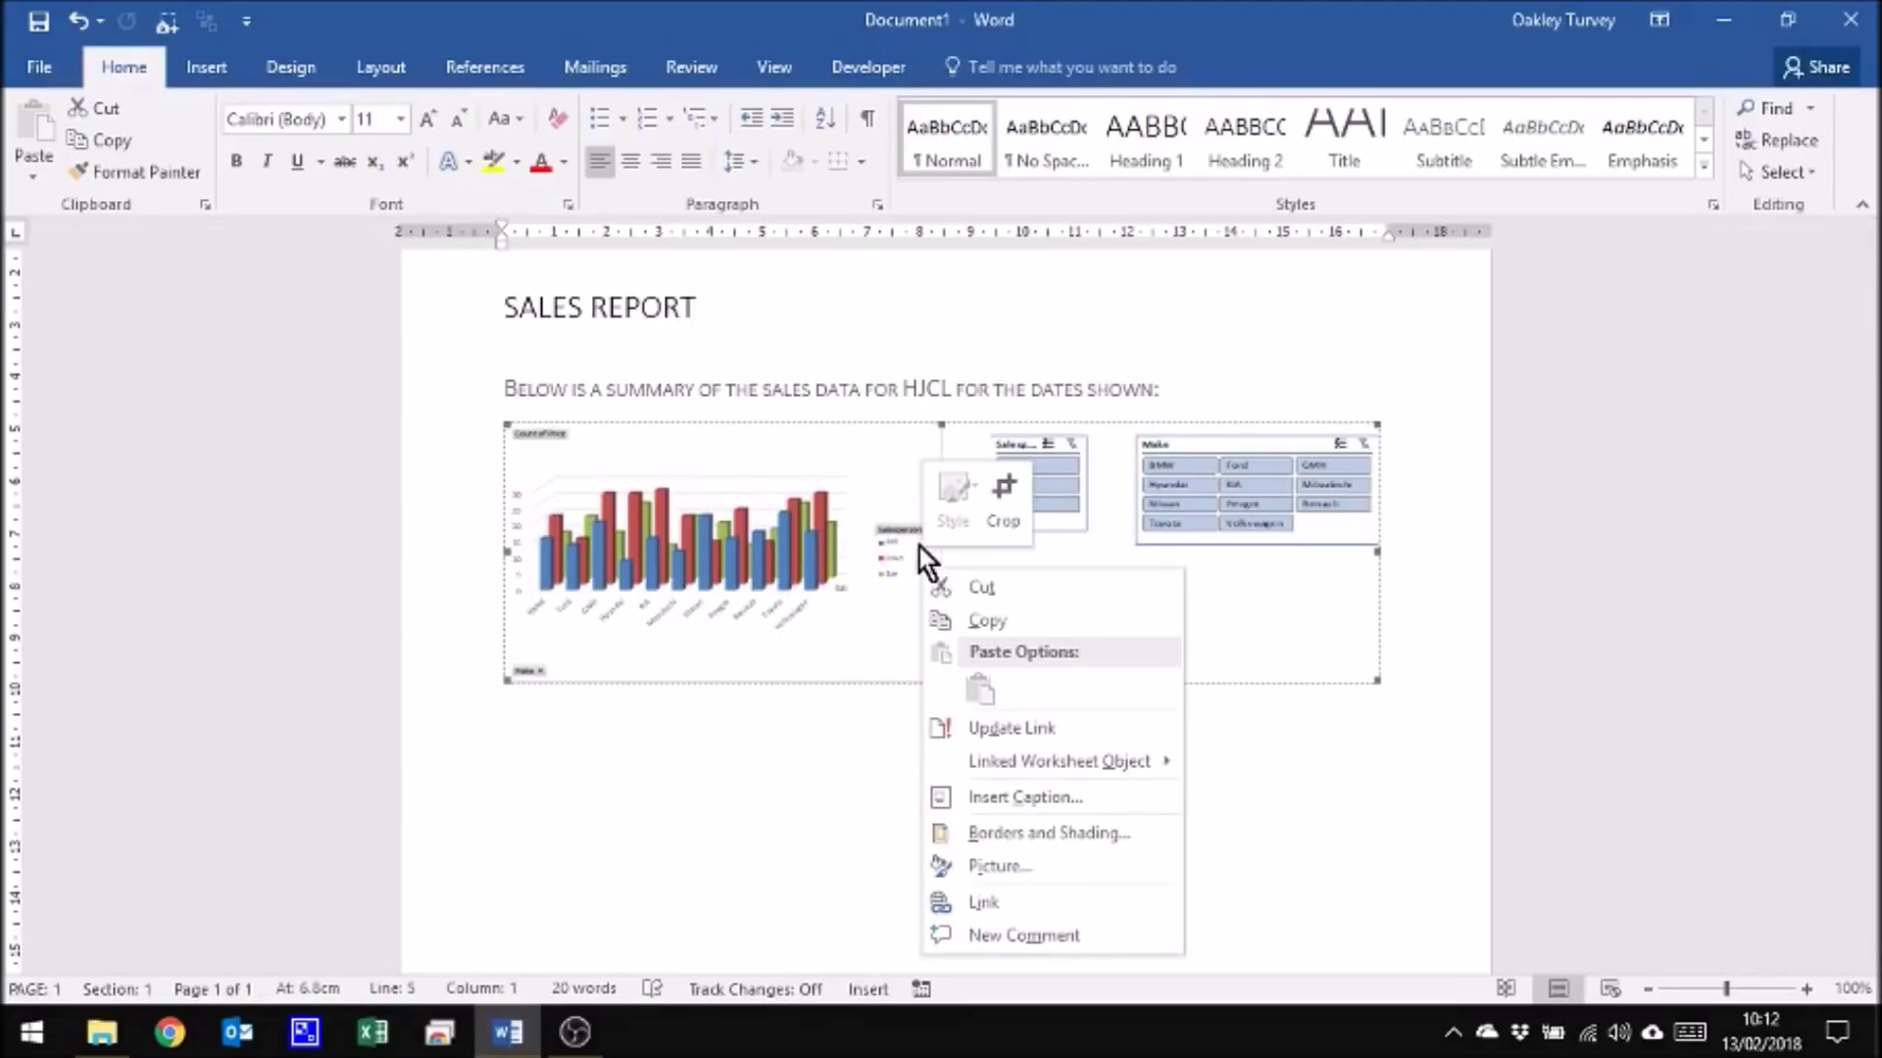
mouse_move(1068, 755)
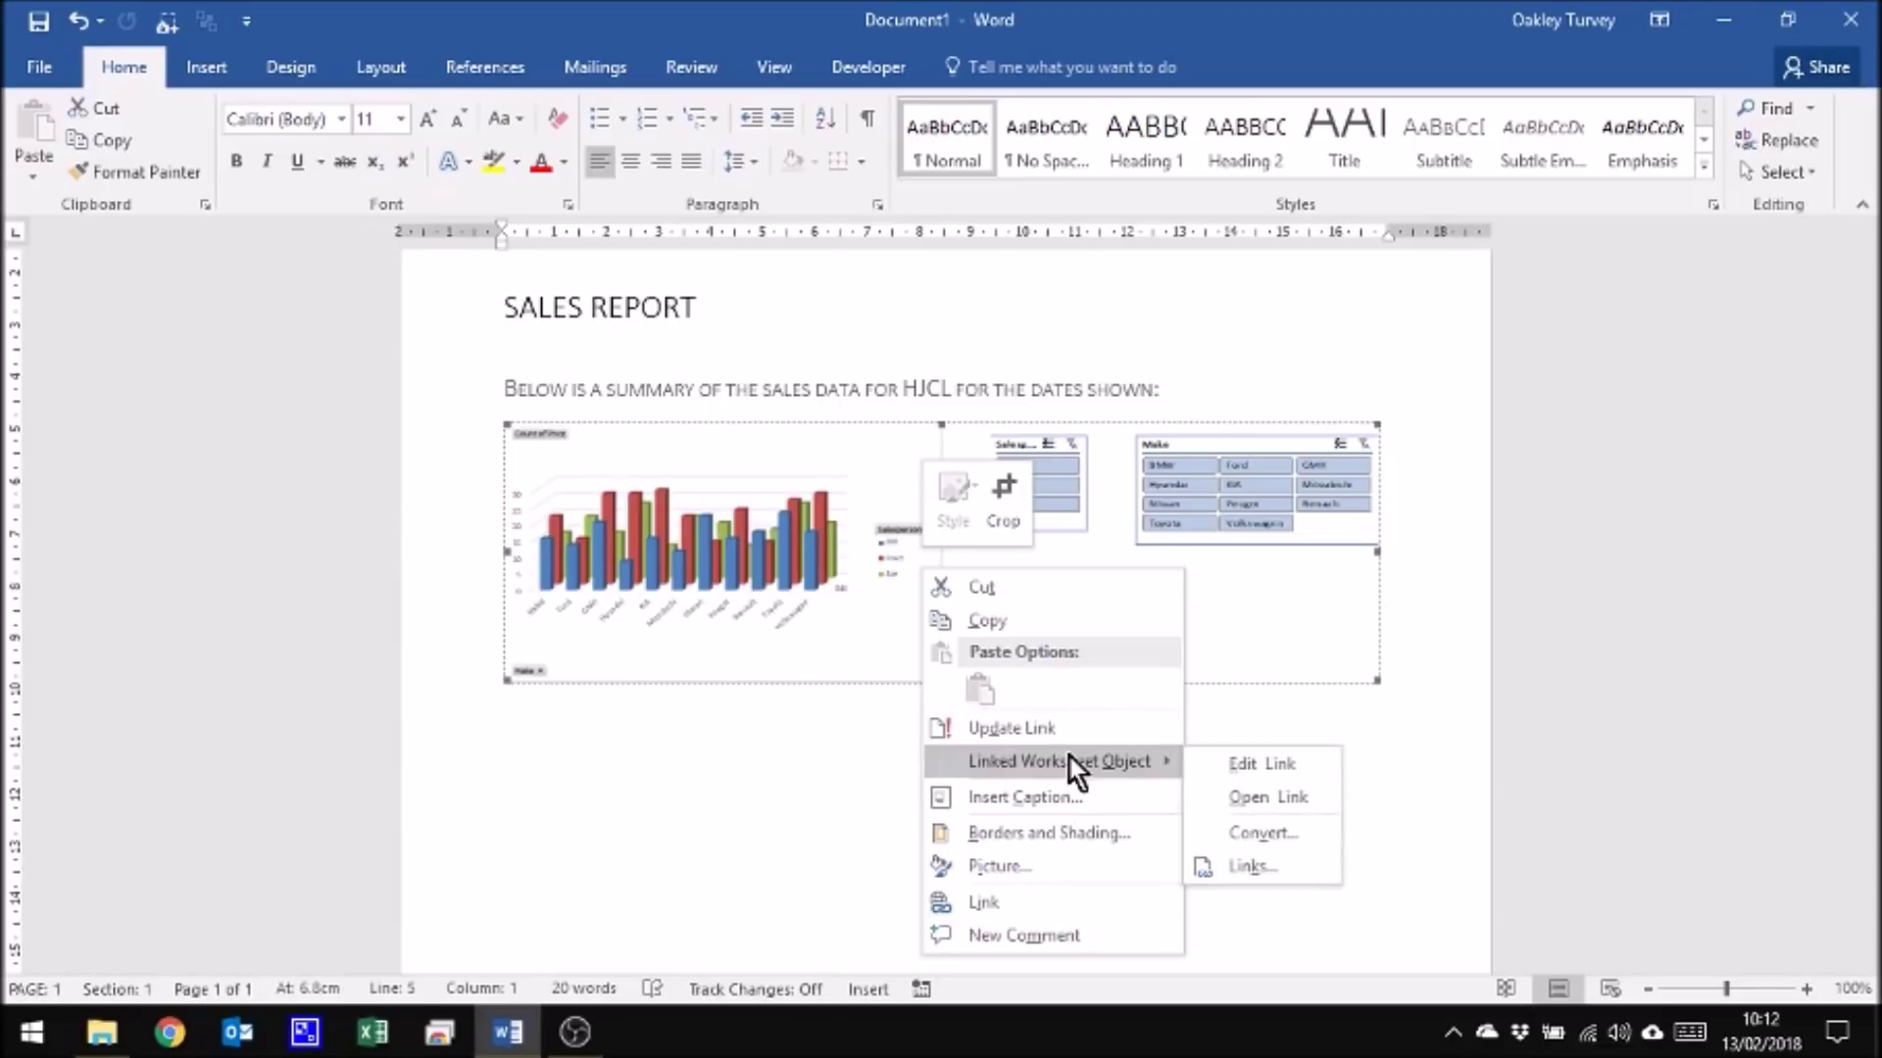
click(1252, 800)
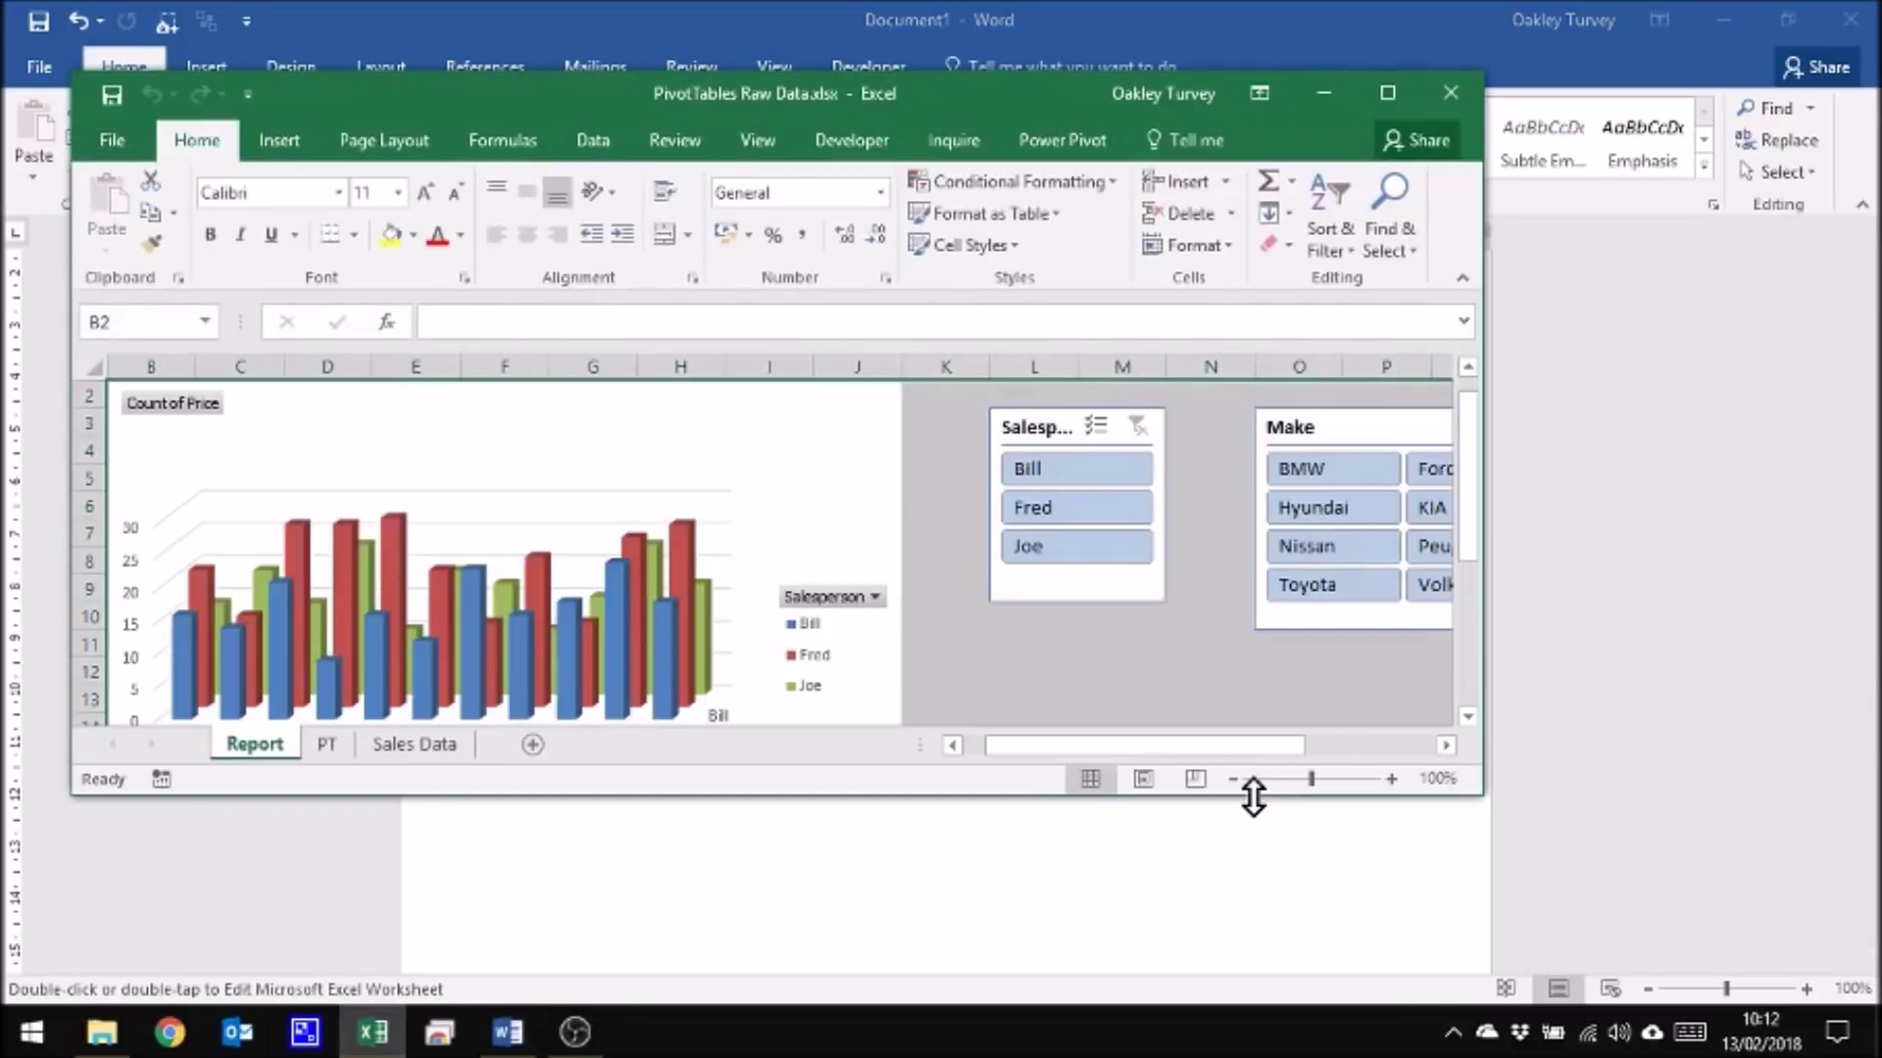
Step: Filter the Make slicer to BMW through Nissan, then save and close the workbook
scroll(1372, 478, down, 2)
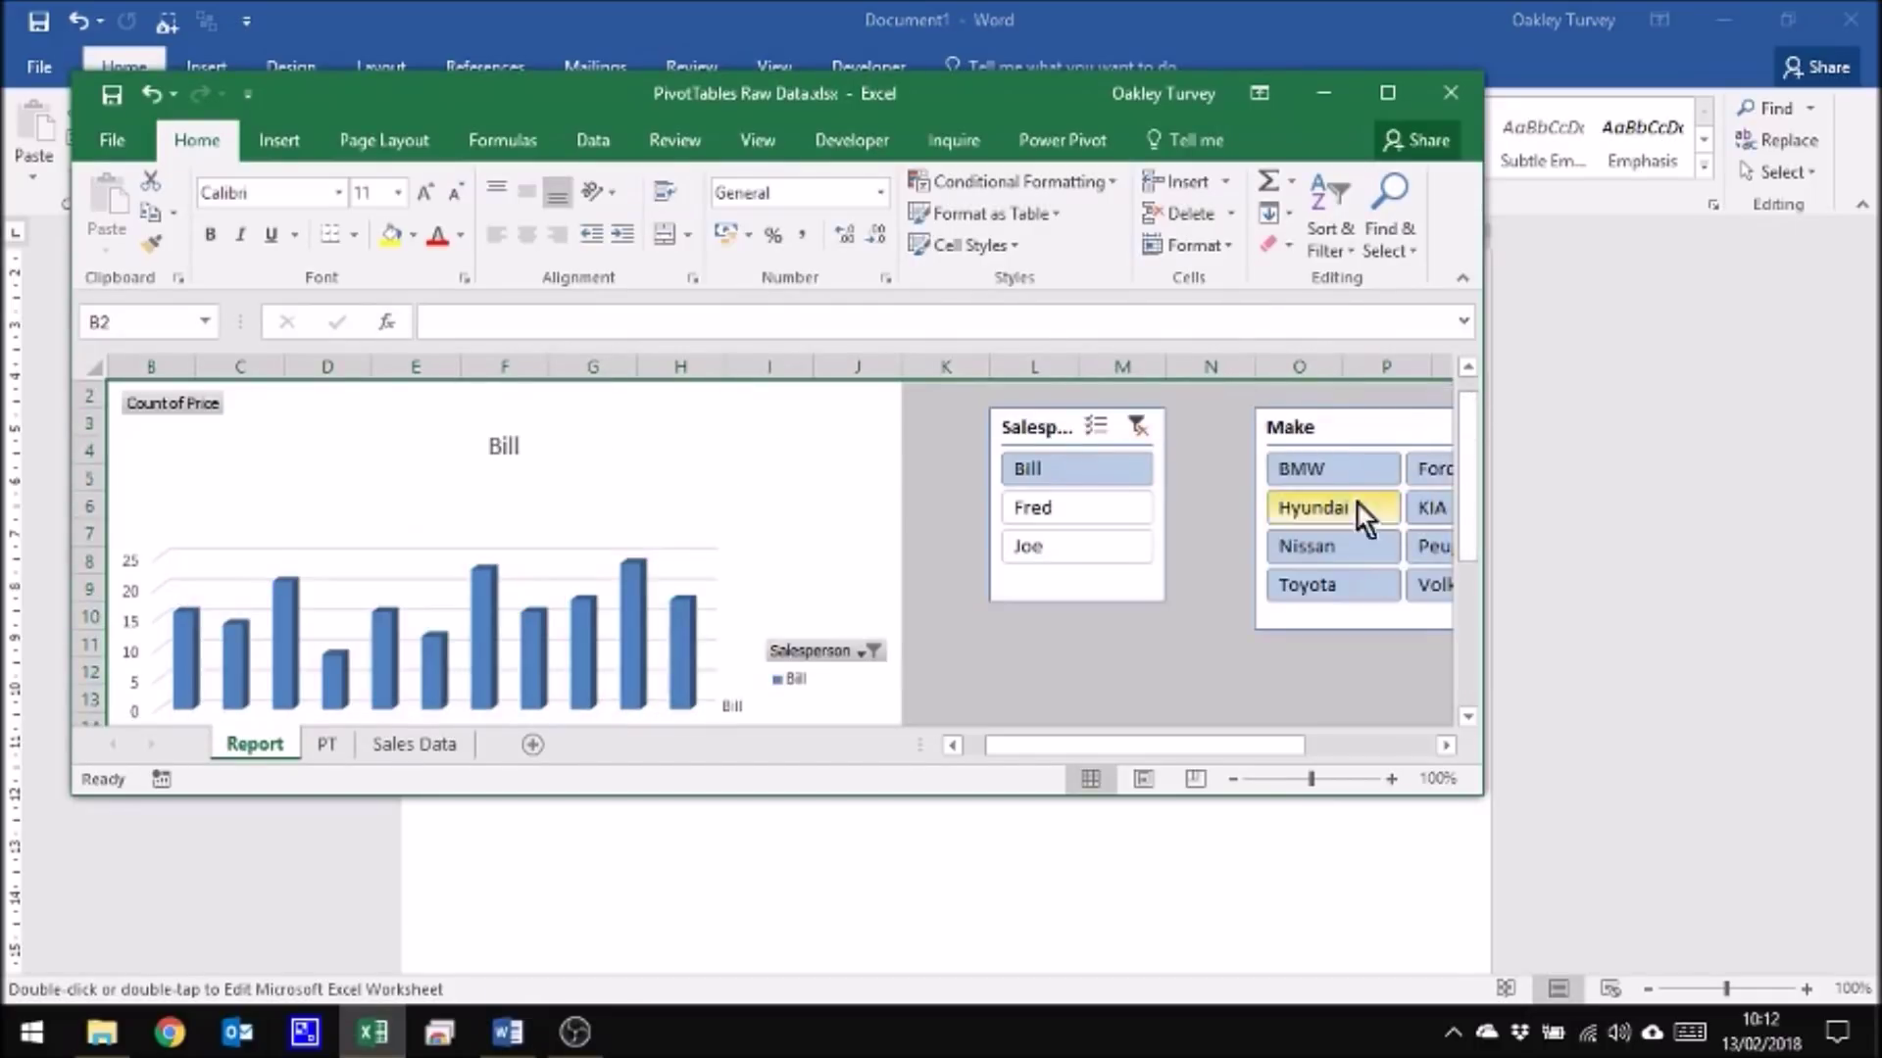
click(1362, 512)
scroll(1392, 604, down, 2)
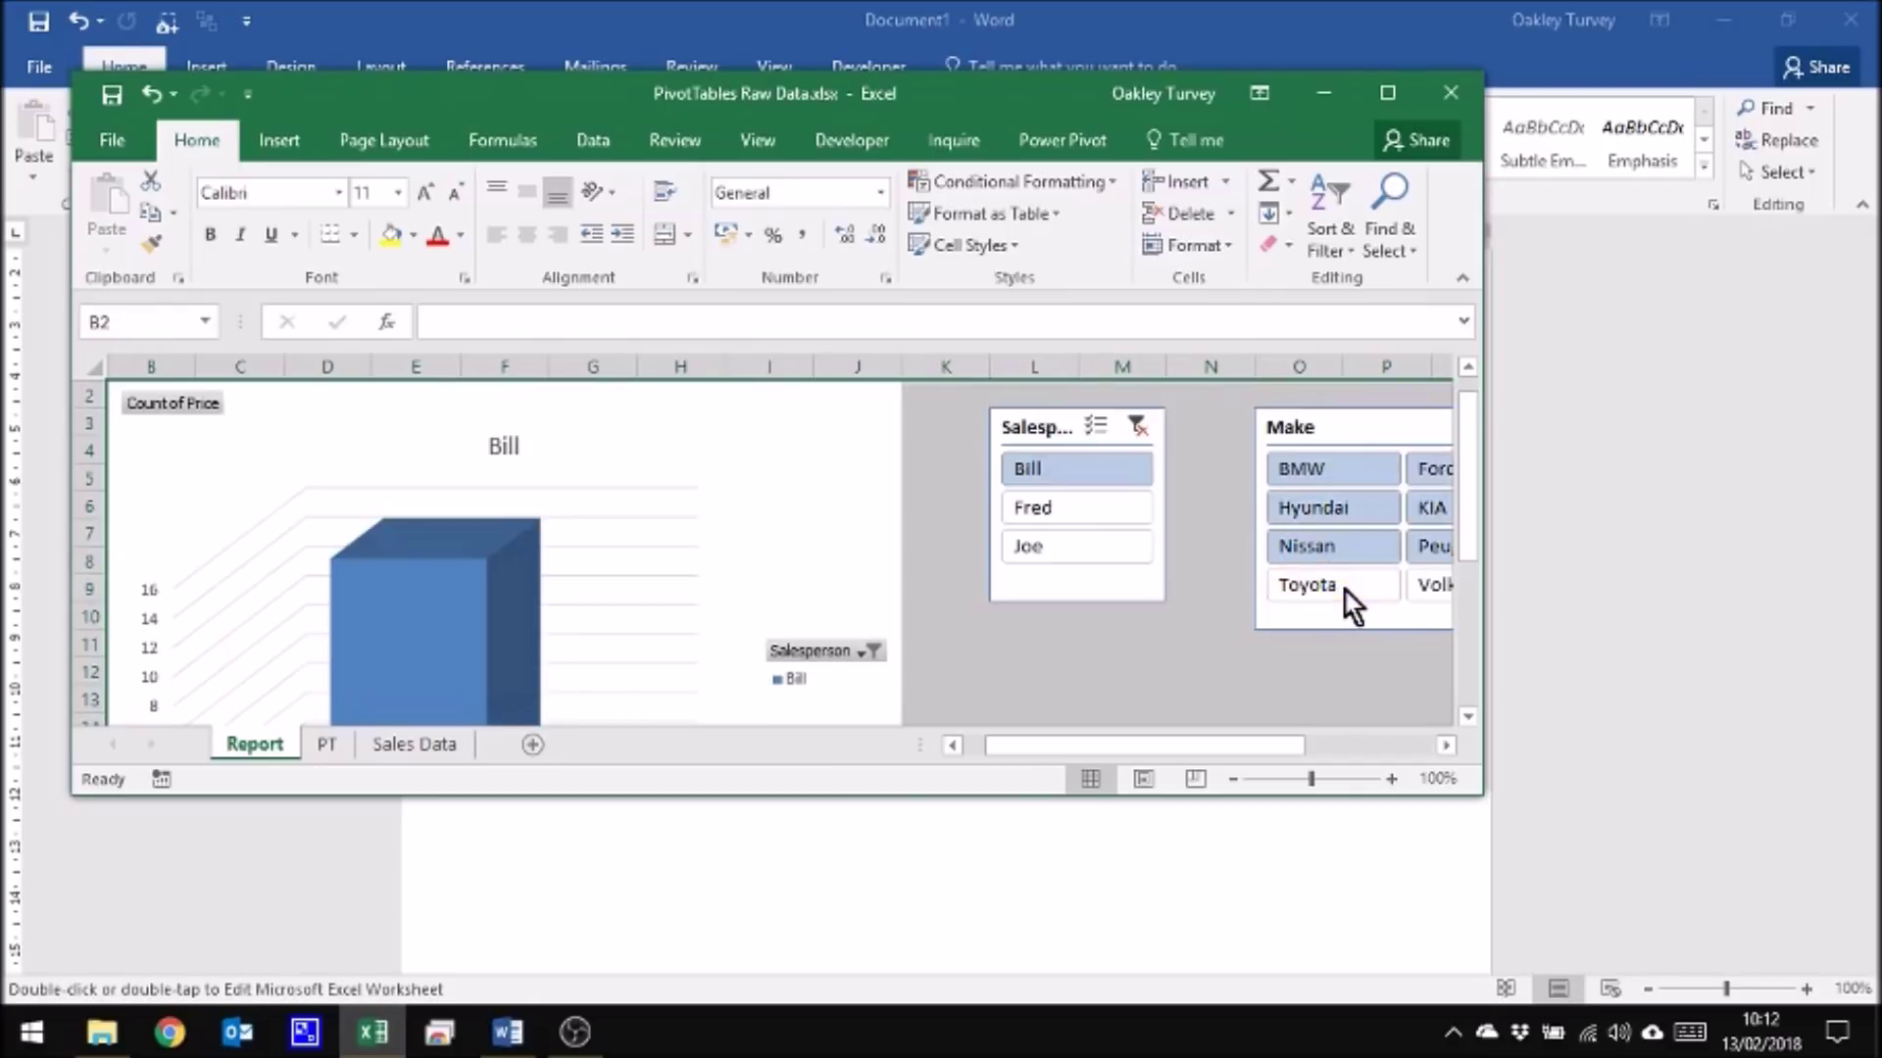
scroll(1368, 526, down, 2)
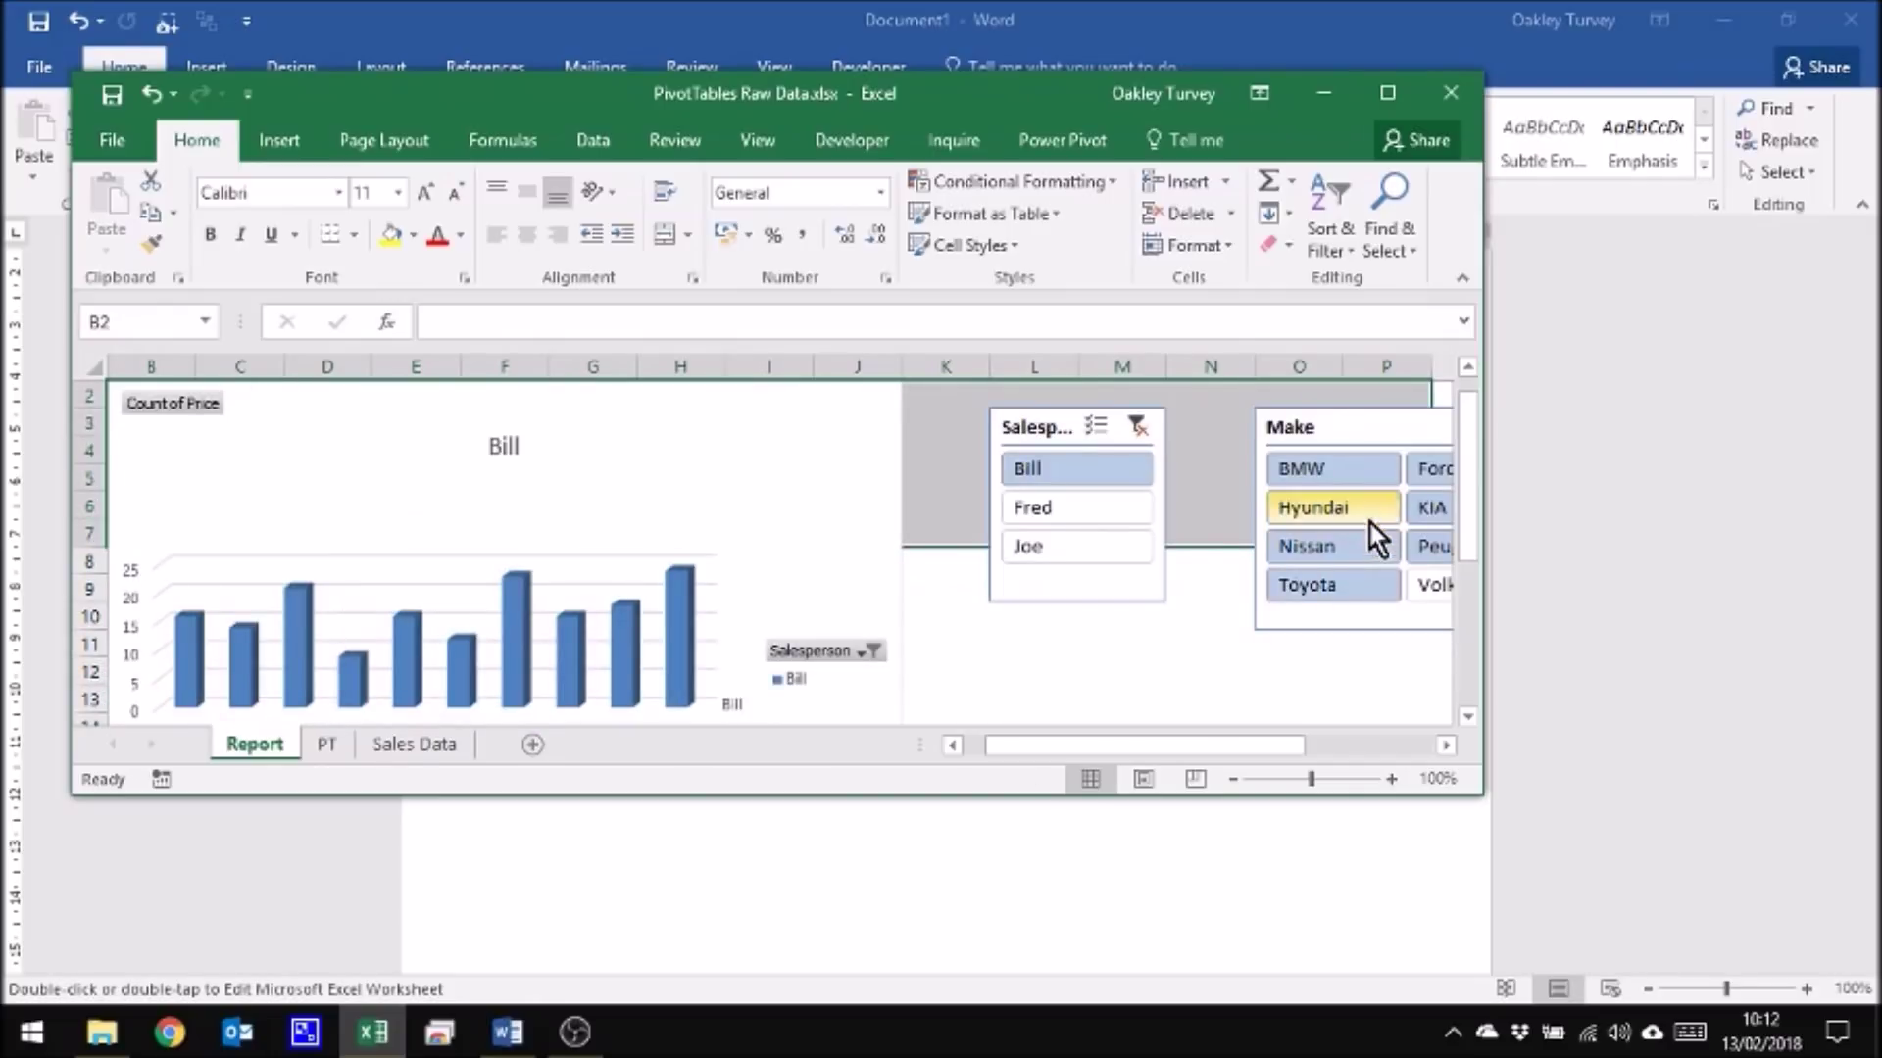
scroll(1372, 544, down, 2)
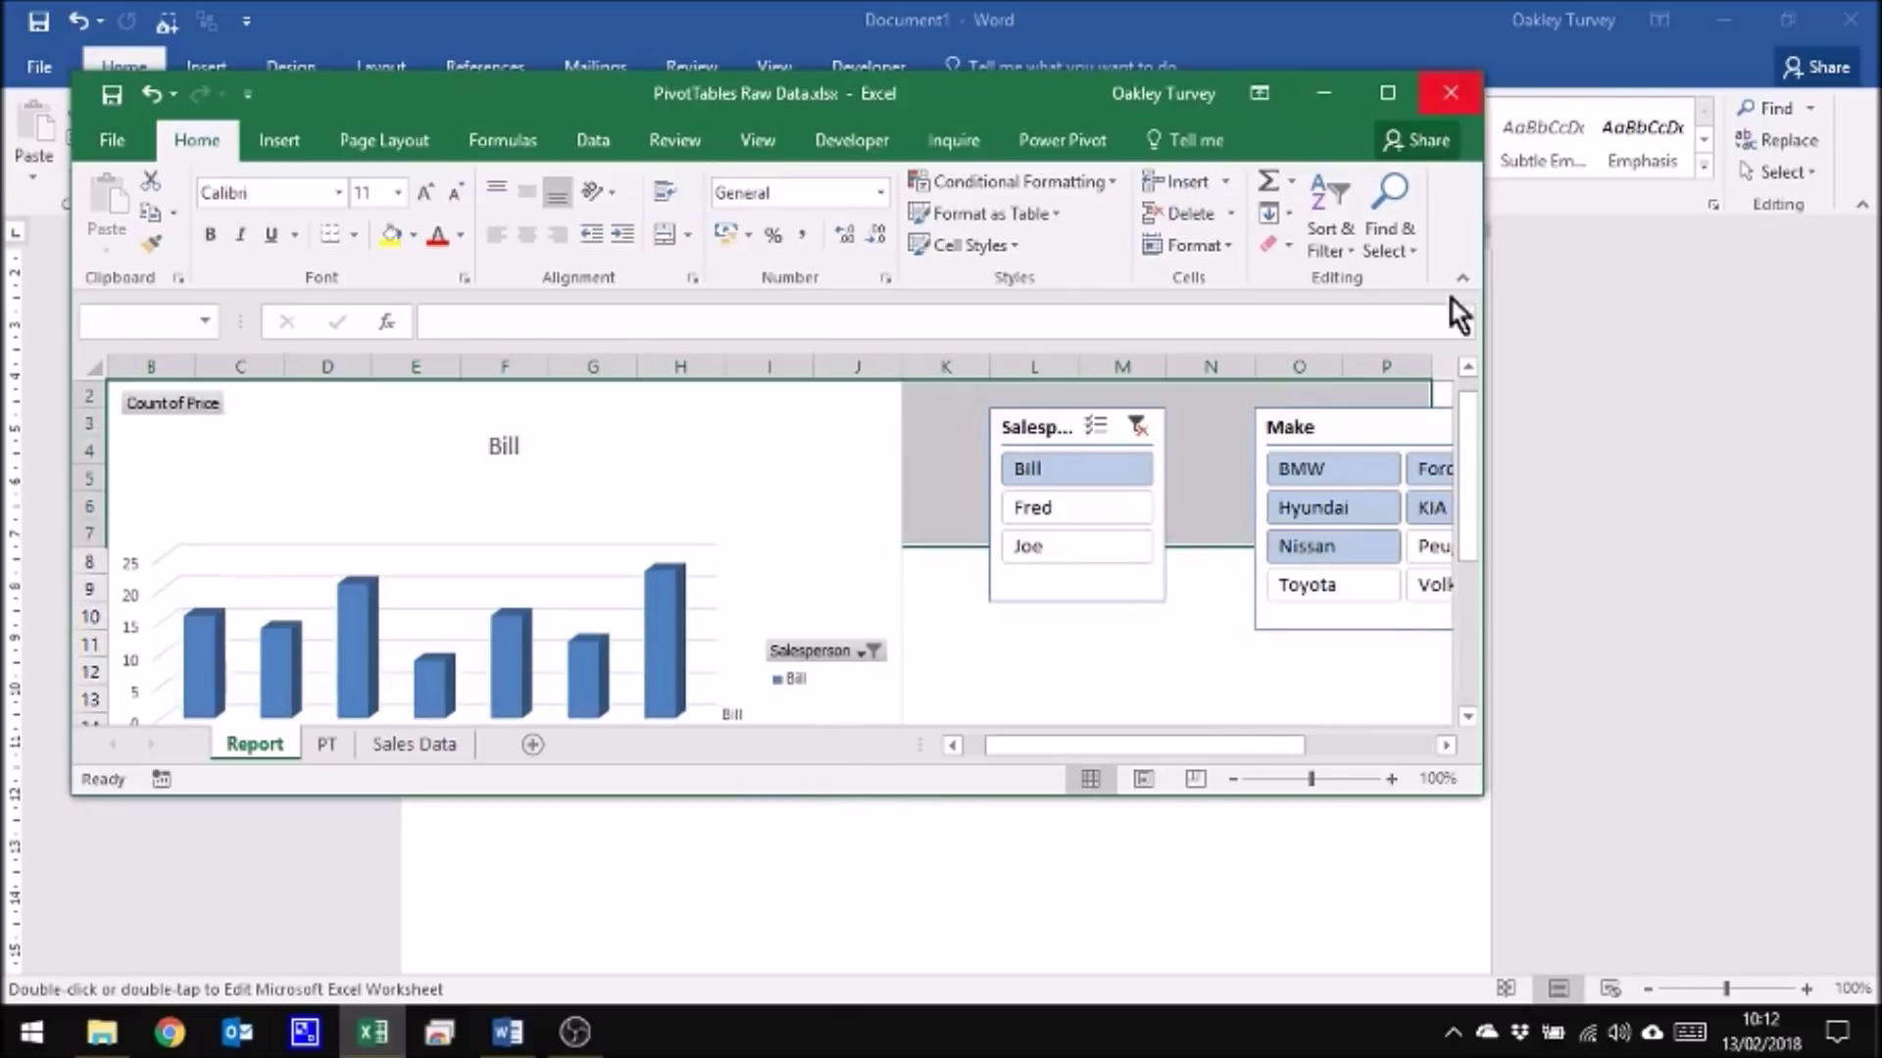
click(1451, 93)
click(838, 548)
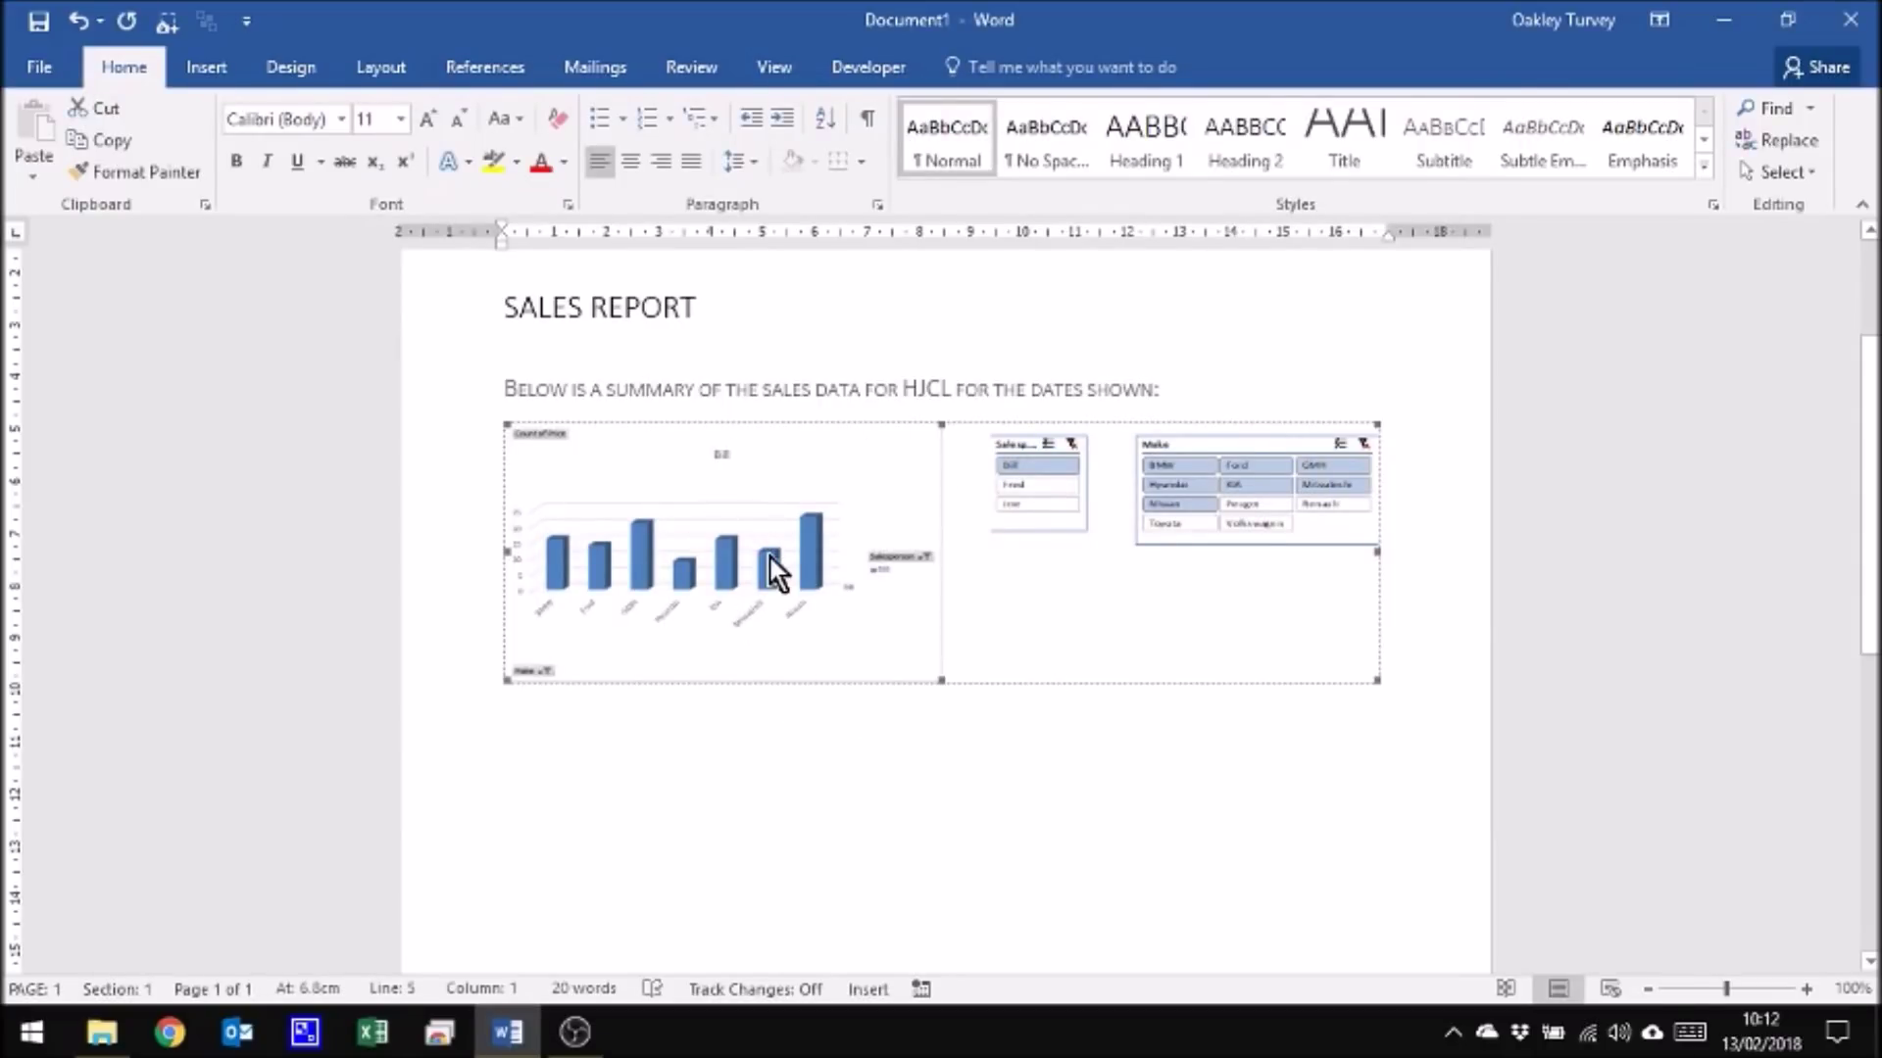
Step: Update the Word report's linked chart to show Bill's sales for BMW through Nissan
right_click(810, 448)
click(879, 617)
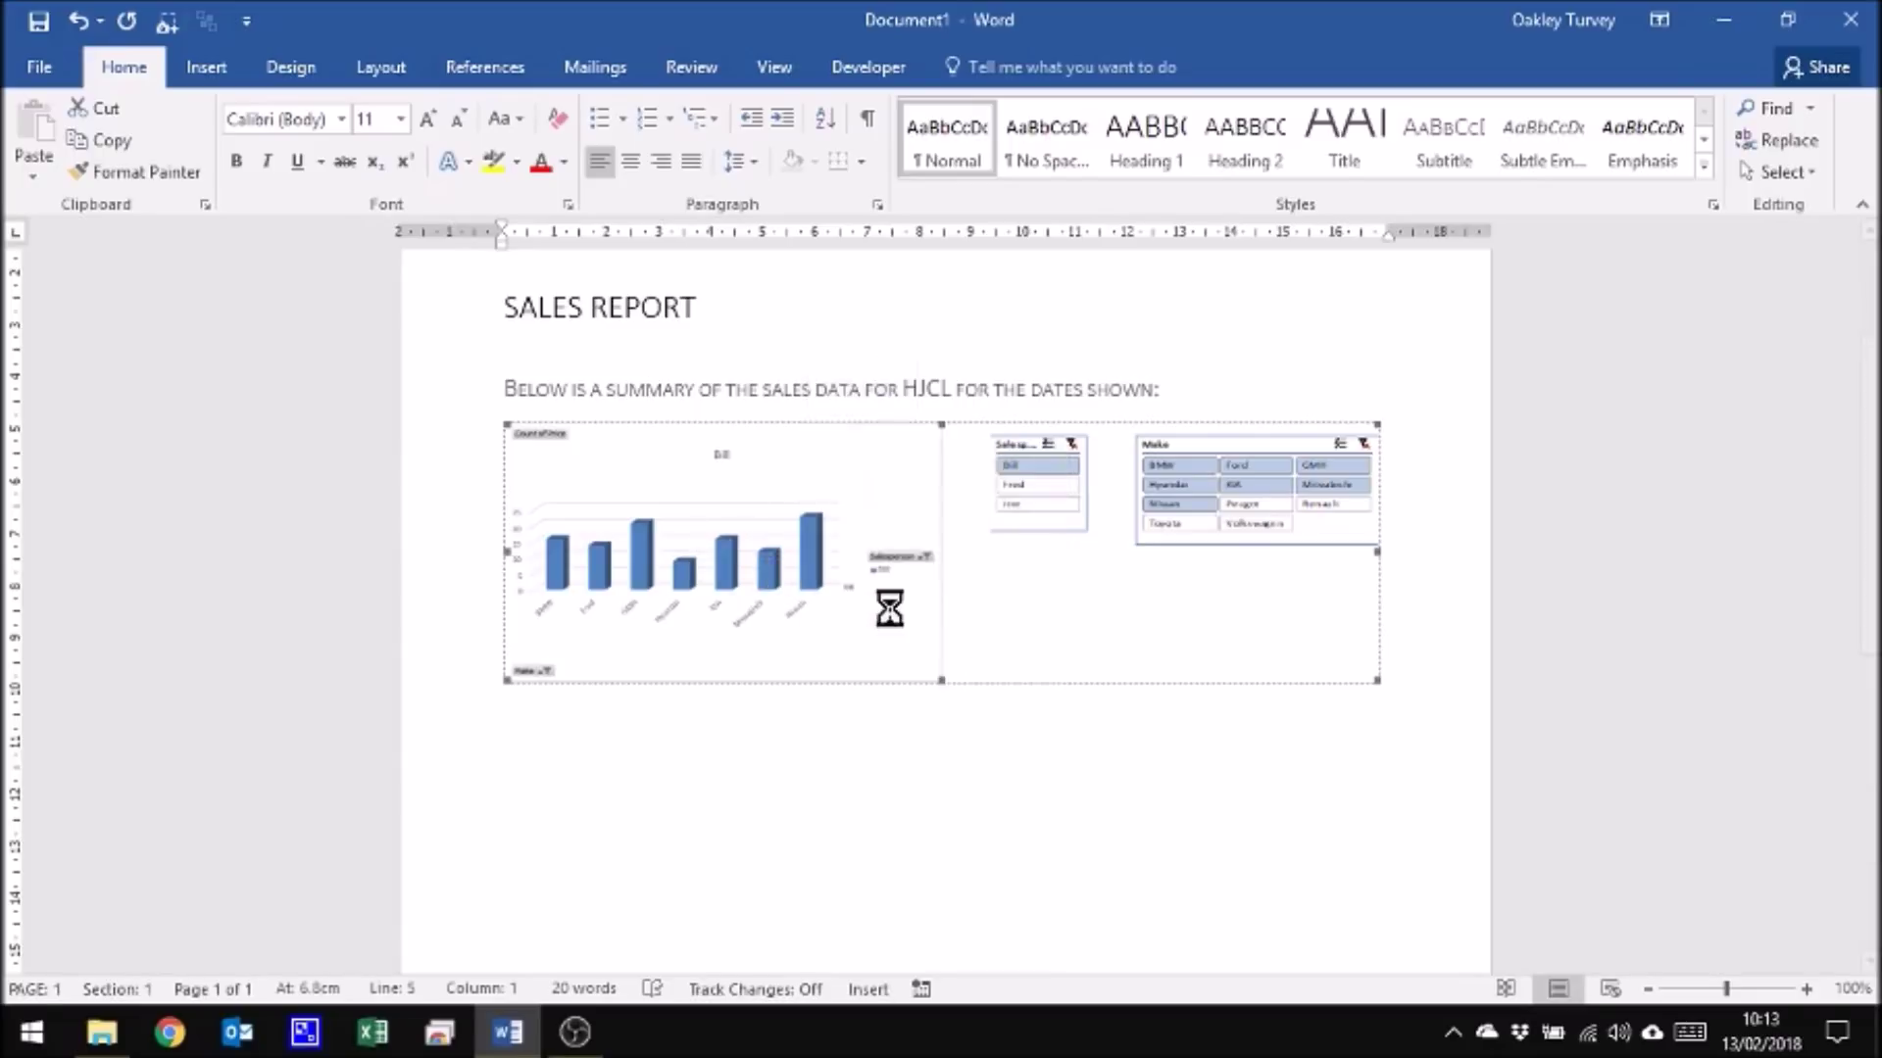